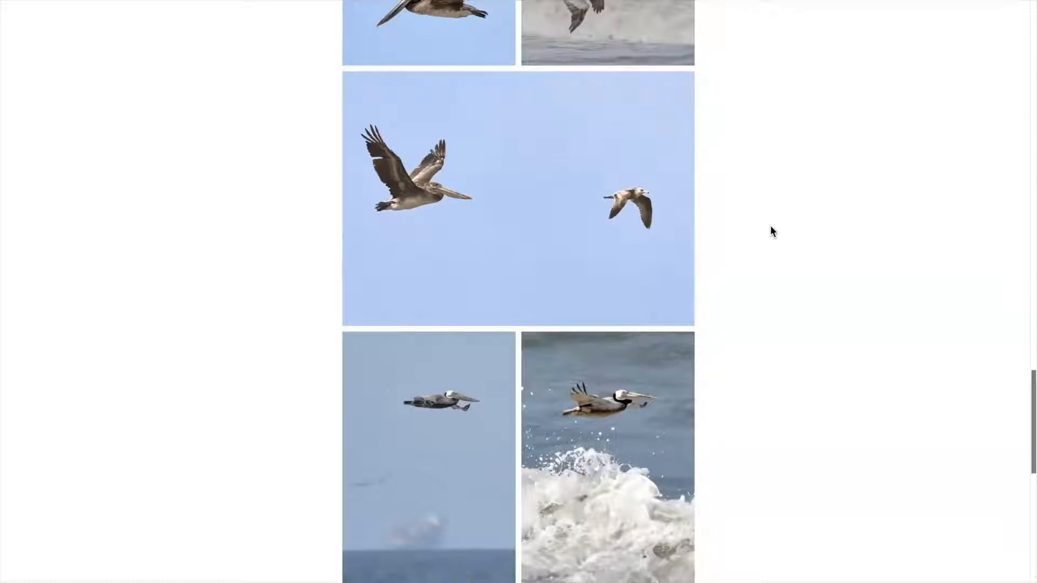
Step: Examine the remaining photos and closing section of the Brown Pelicans essay, and return to its cover
{"action": "scroll", "coordinate": [526, 162], "scroll_direction": "down", "scroll_amount": 8}
{"action": "scroll", "coordinate": [526, 158], "scroll_direction": "down", "scroll_amount": 2}
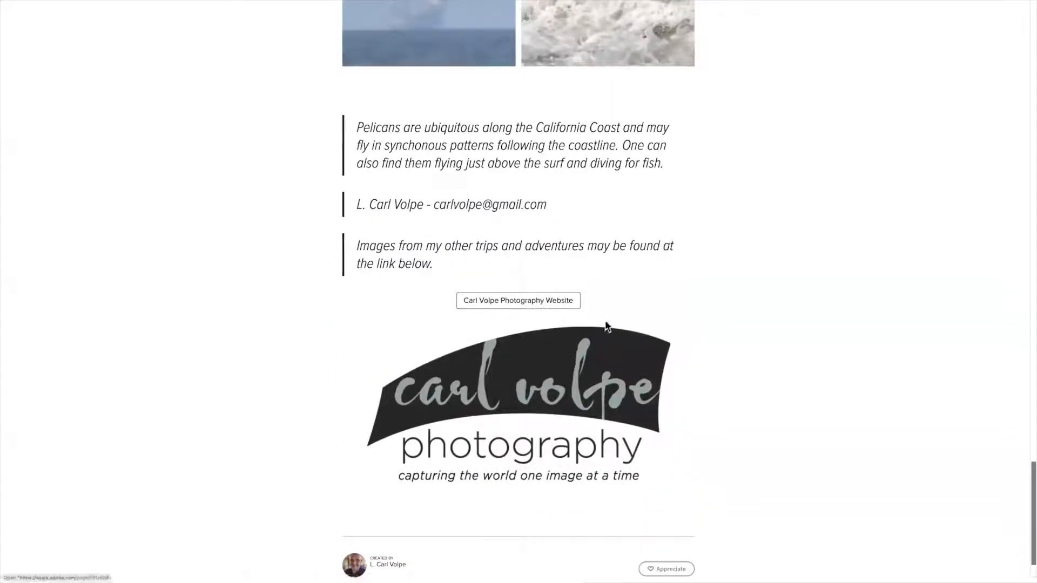
{"action": "scroll", "coordinate": [498, 226], "scroll_direction": "up", "scroll_amount": 20}
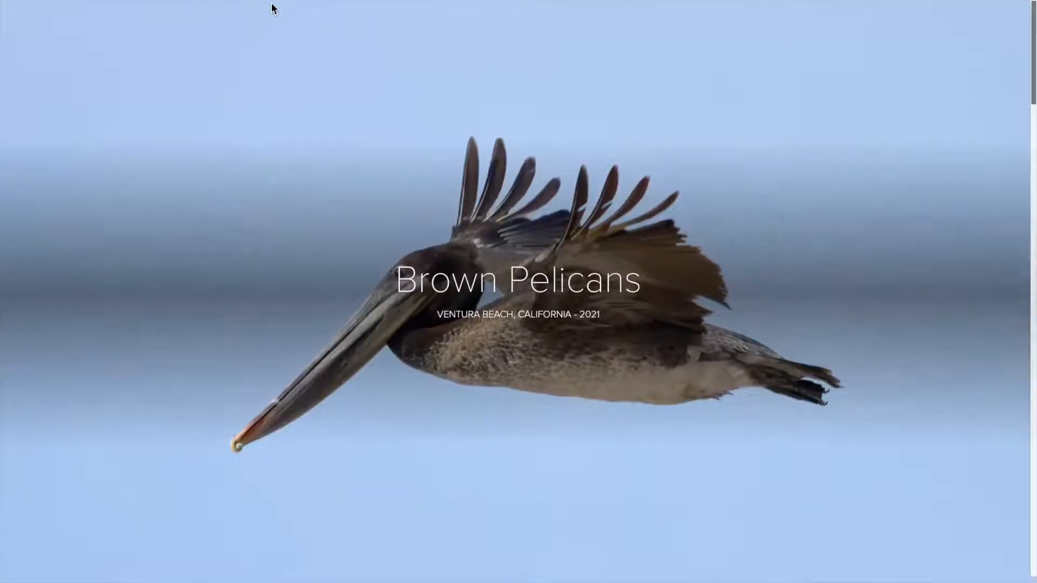
Step: Open the bookmarked Sepulveda Basin Wildlife Reserve photo essay and read its introduction below the cover
{"action": "mouse_move", "coordinate": [312, 8]}
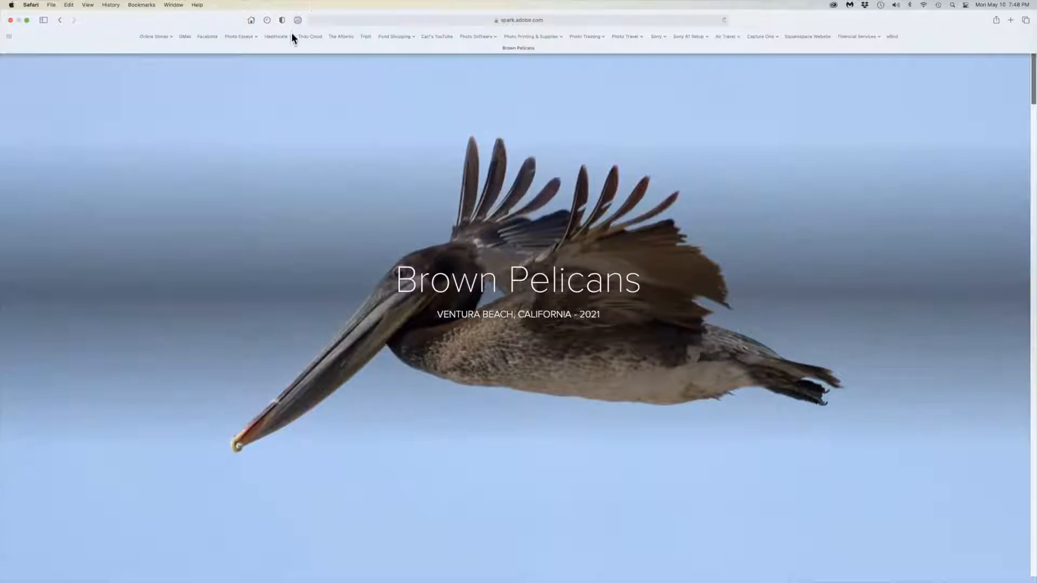
{"action": "left_click", "coordinate": [241, 37]}
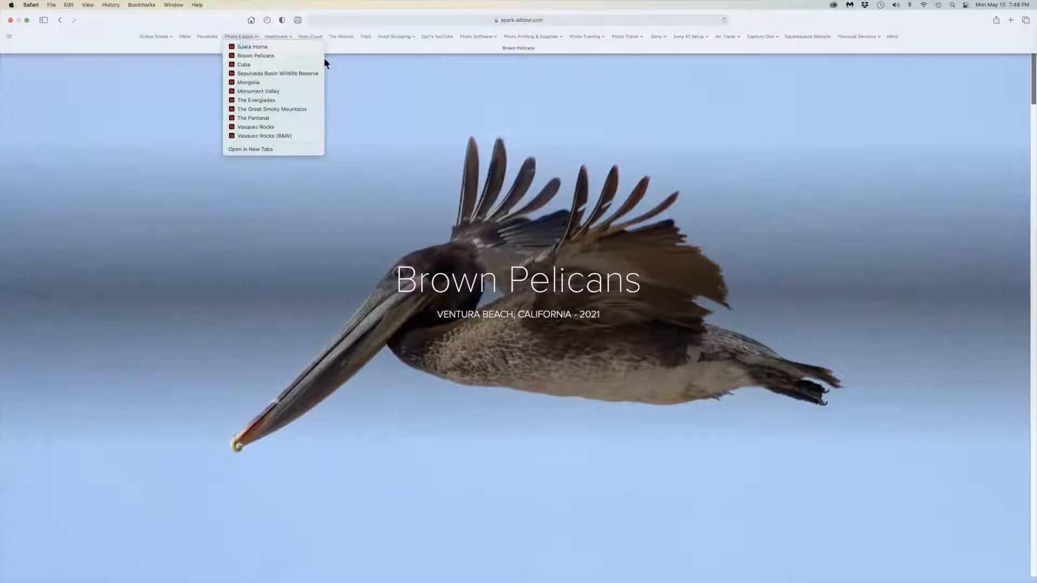
{"action": "left_click", "coordinate": [309, 73]}
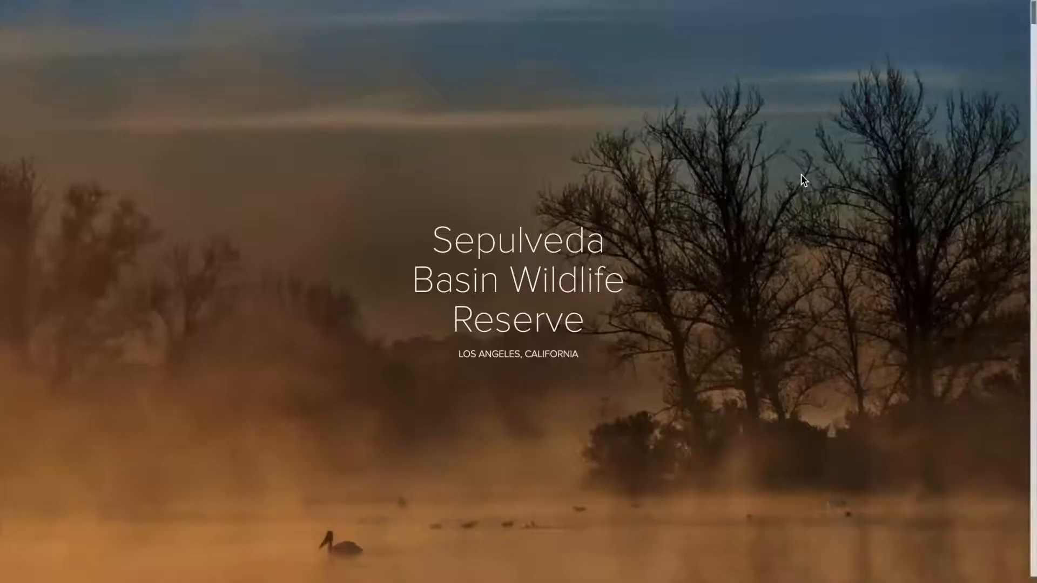
{"action": "scroll", "coordinate": [802, 175], "scroll_direction": "down", "scroll_amount": 5}
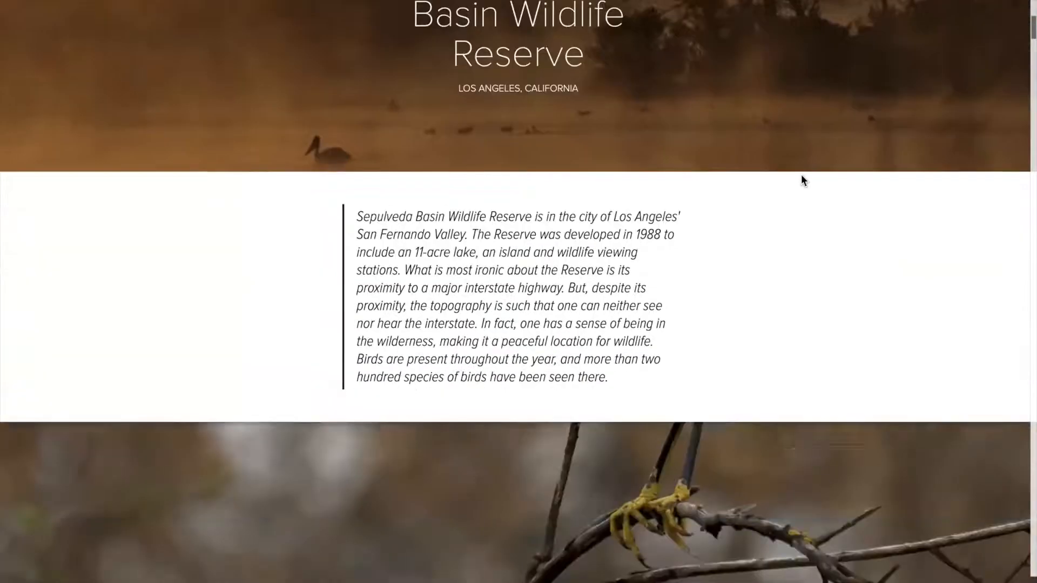
{"action": "scroll", "coordinate": [802, 175], "scroll_direction": "down", "scroll_amount": 5}
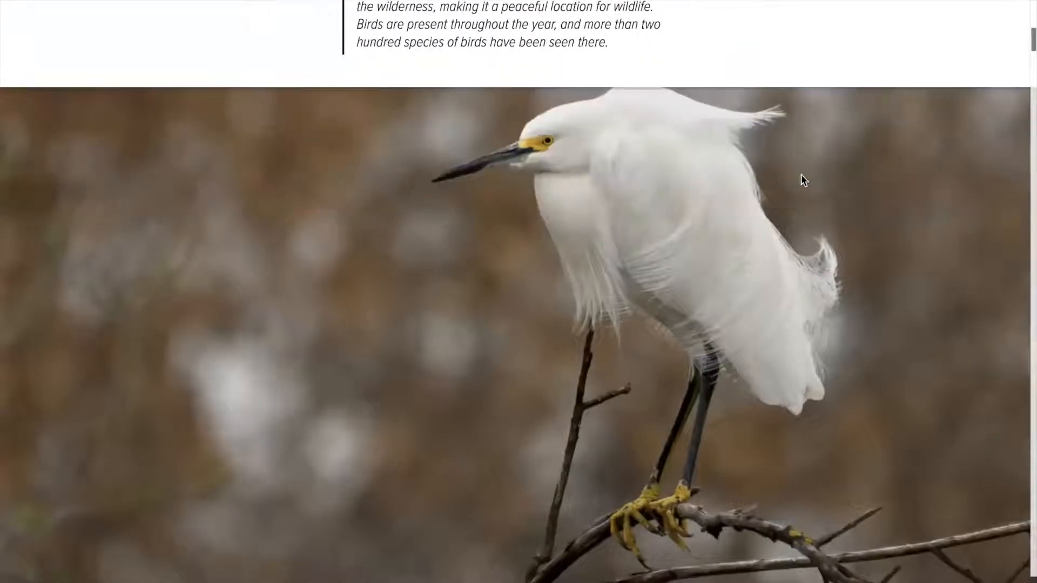
Step: View the Egrets section of the essay and enlarge its Snowy Egret photo, closing the enlarged view again
{"action": "scroll", "coordinate": [848, 180], "scroll_direction": "down", "scroll_amount": 3}
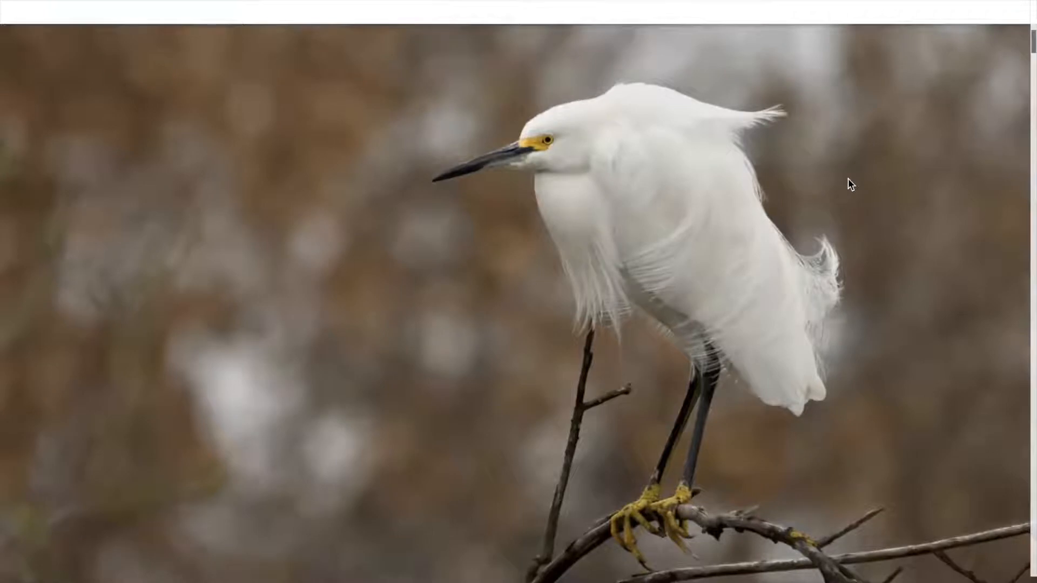
{"action": "scroll", "coordinate": [848, 180], "scroll_direction": "down", "scroll_amount": 6}
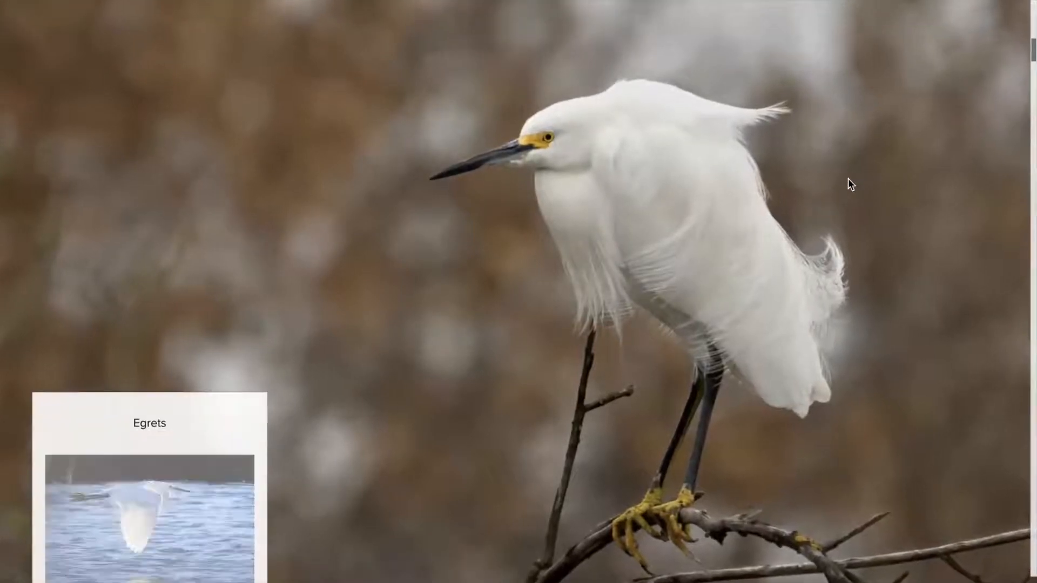
{"action": "scroll", "coordinate": [848, 179], "scroll_direction": "down", "scroll_amount": 3}
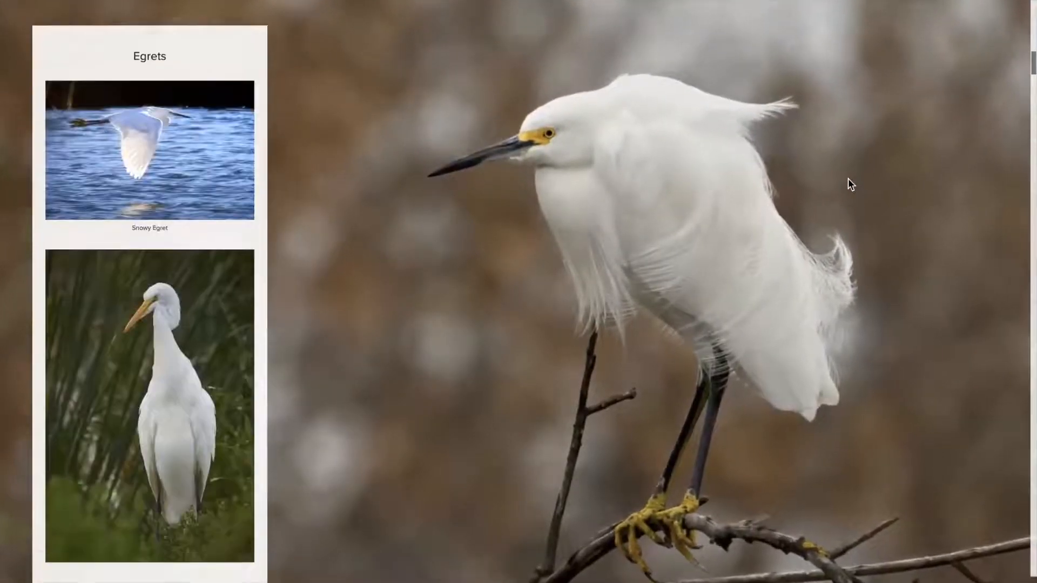
{"action": "left_click", "coordinate": [132, 71]}
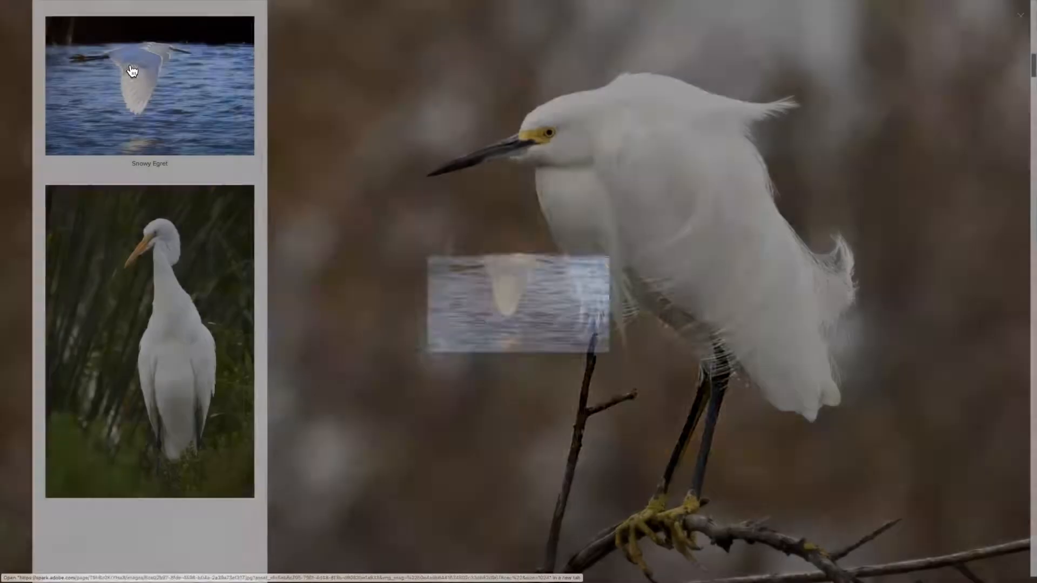
{"action": "left_click", "coordinate": [1019, 19]}
Step: Examine the remaining bird galleries of the Sepulveda essay through to the closing text, website links and logo
{"action": "scroll", "coordinate": [799, 100], "scroll_direction": "down", "scroll_amount": 6}
{"action": "scroll", "coordinate": [800, 97], "scroll_direction": "down", "scroll_amount": 15}
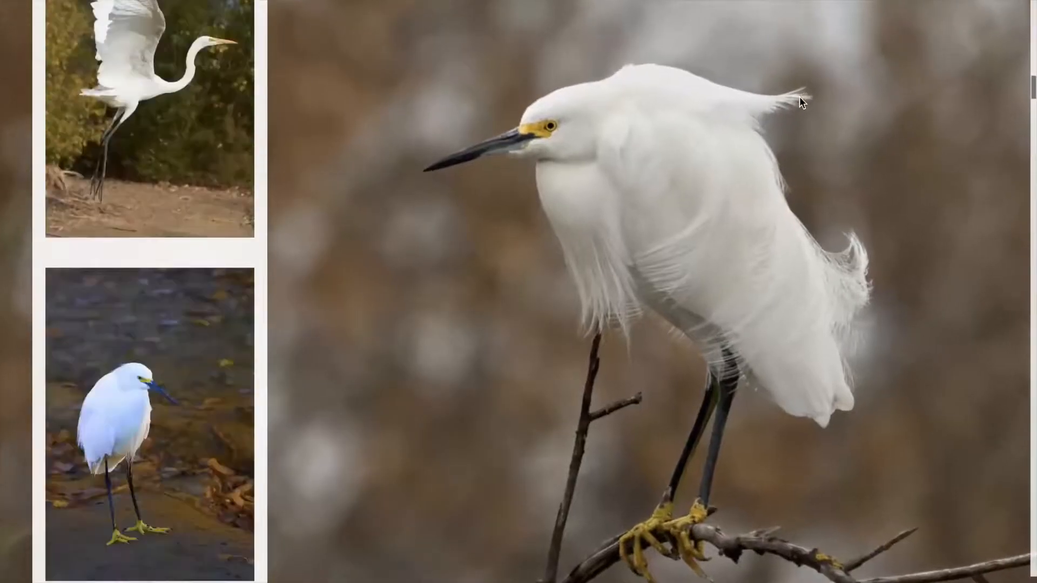
{"action": "scroll", "coordinate": [800, 96], "scroll_direction": "down", "scroll_amount": 15}
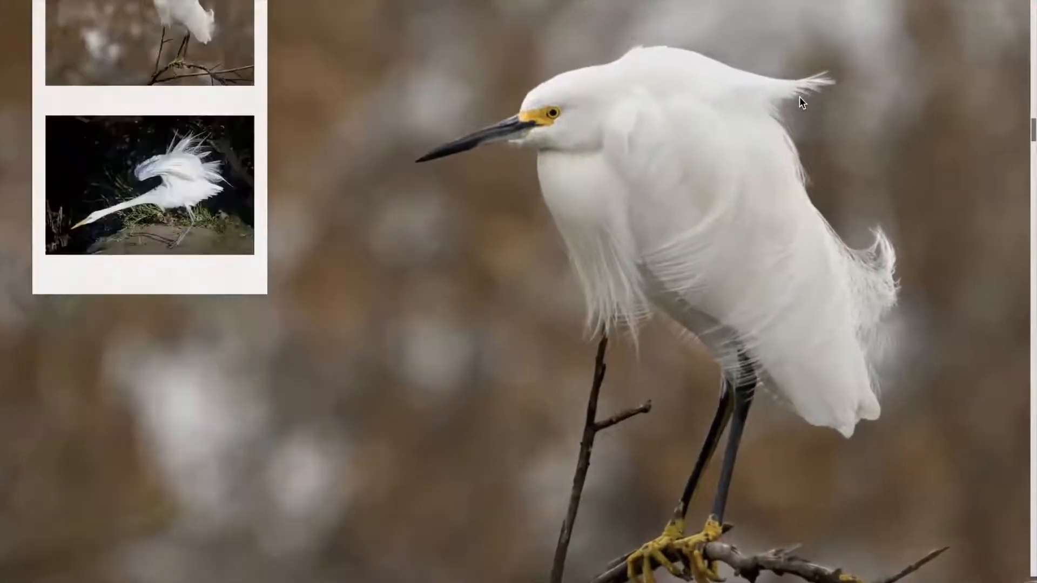
{"action": "scroll", "coordinate": [799, 97], "scroll_direction": "down", "scroll_amount": 15}
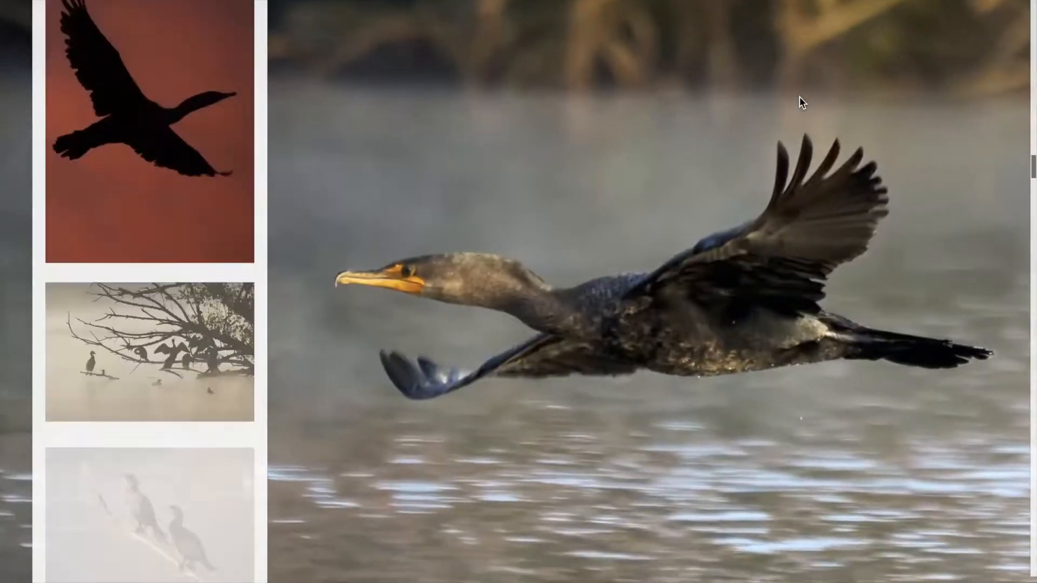
{"action": "scroll", "coordinate": [800, 96], "scroll_direction": "down", "scroll_amount": 5}
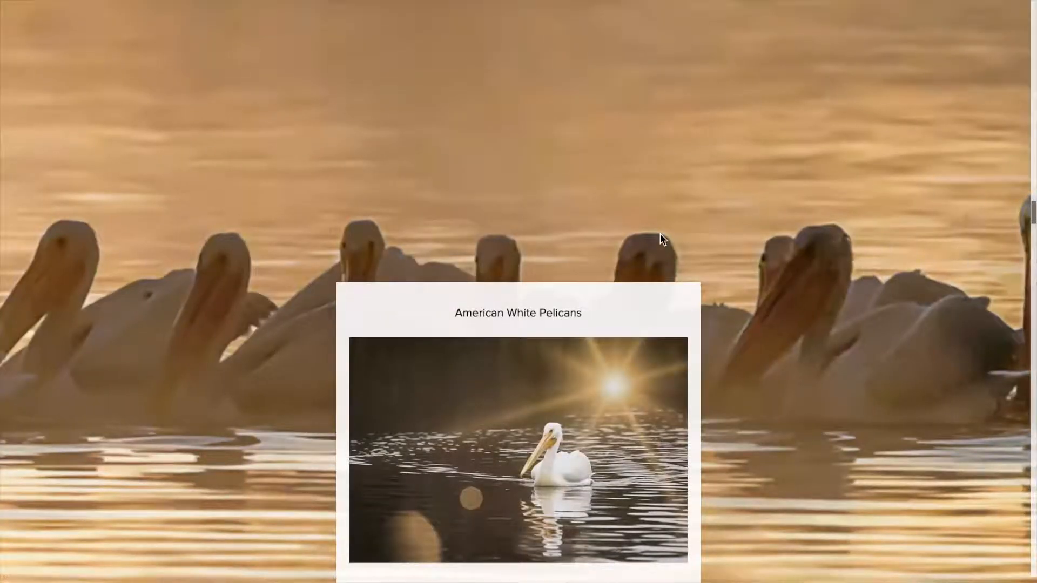
{"action": "scroll", "coordinate": [660, 236], "scroll_direction": "down", "scroll_amount": 4}
{"action": "scroll", "coordinate": [660, 236], "scroll_direction": "down", "scroll_amount": 3}
{"action": "scroll", "coordinate": [660, 235], "scroll_direction": "down", "scroll_amount": 12}
{"action": "scroll", "coordinate": [660, 233], "scroll_direction": "down", "scroll_amount": 15}
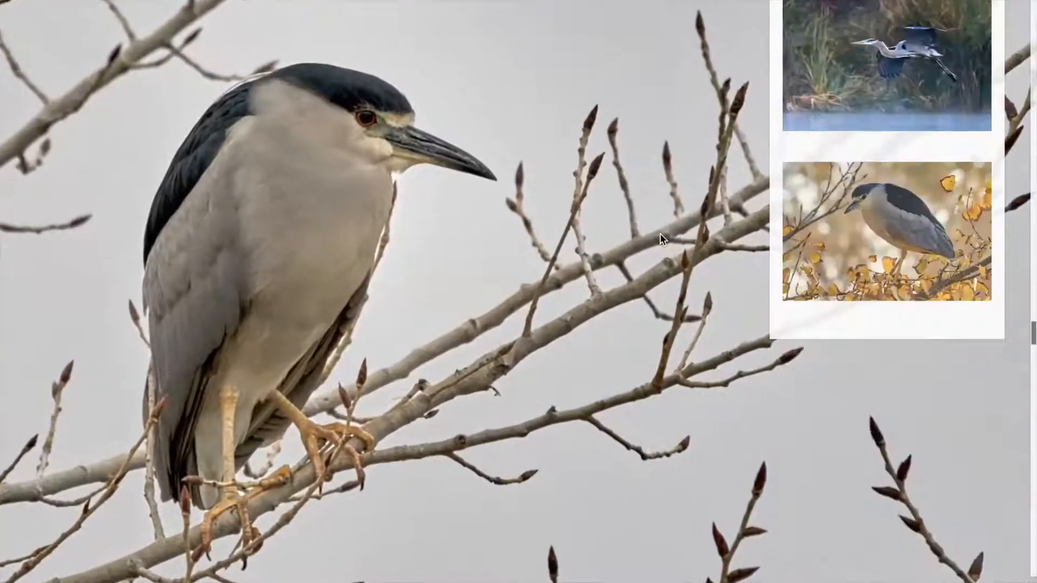
{"action": "scroll", "coordinate": [660, 234], "scroll_direction": "down", "scroll_amount": 15}
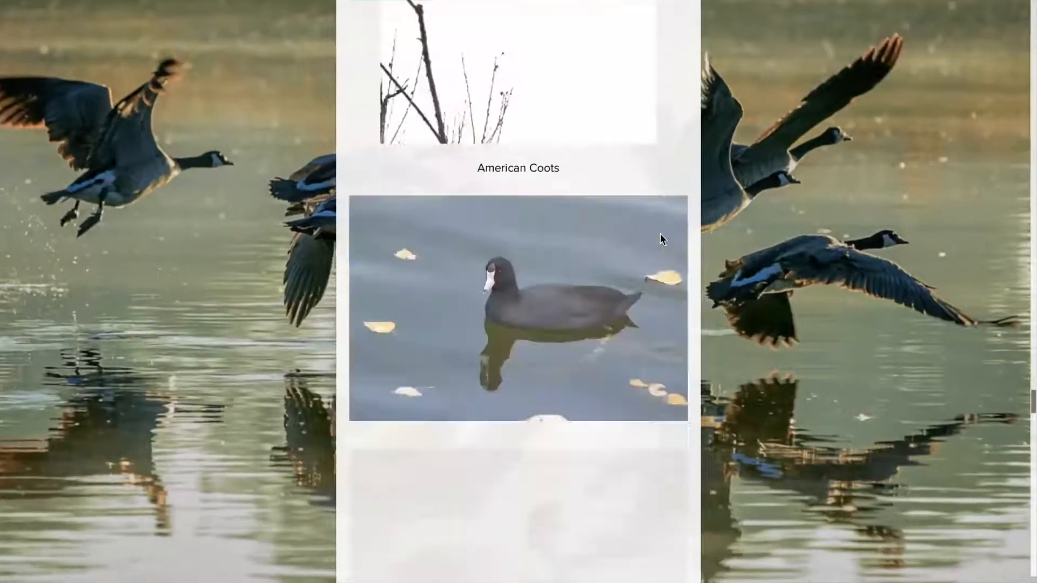
{"action": "scroll", "coordinate": [660, 233], "scroll_direction": "down", "scroll_amount": 15}
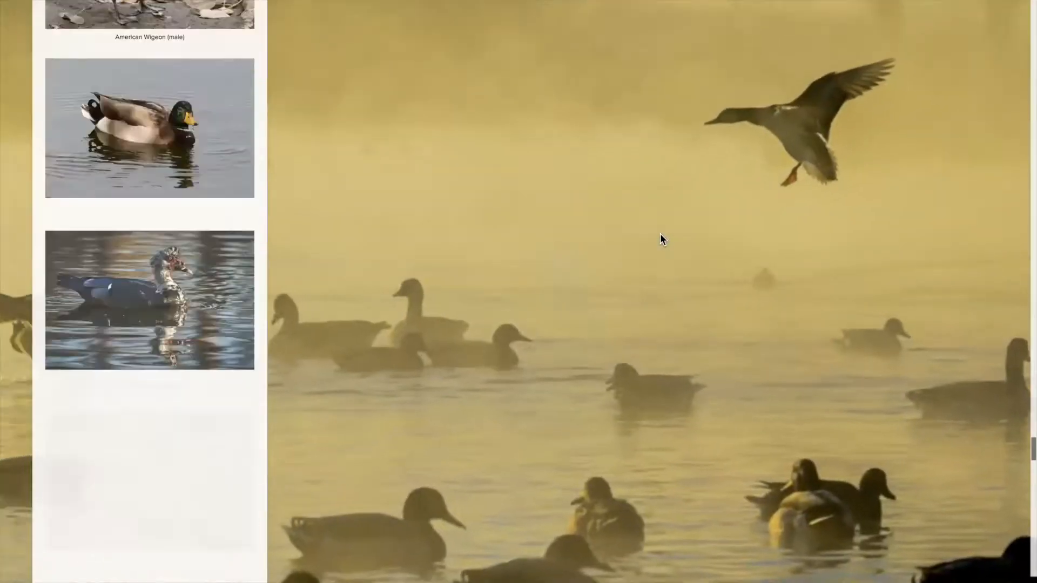
{"action": "scroll", "coordinate": [660, 234], "scroll_direction": "down", "scroll_amount": 15}
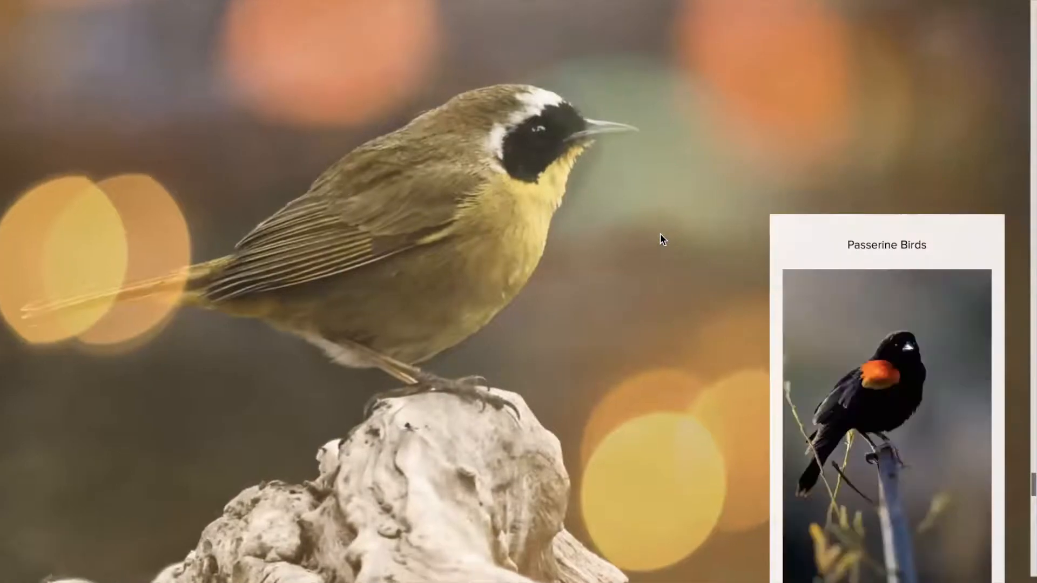
{"action": "scroll", "coordinate": [660, 234], "scroll_direction": "down", "scroll_amount": 15}
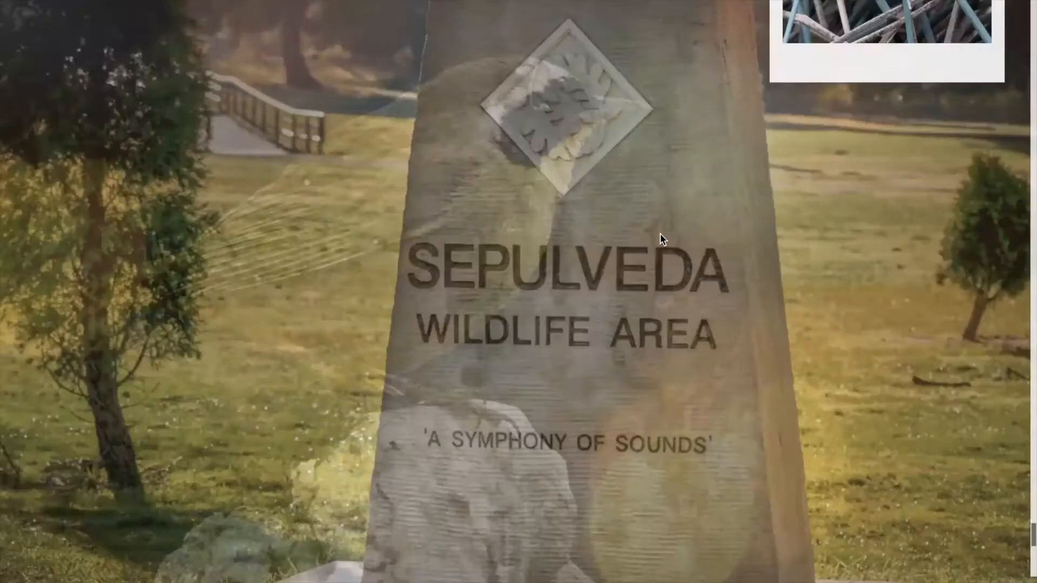
{"action": "scroll", "coordinate": [660, 233], "scroll_direction": "down", "scroll_amount": 5}
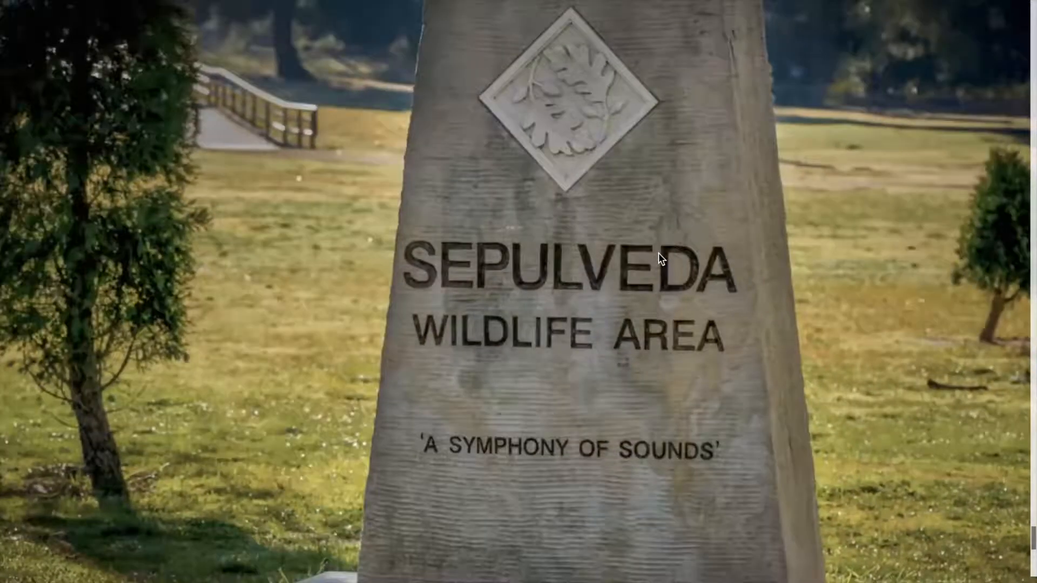
{"action": "scroll", "coordinate": [659, 252], "scroll_direction": "down", "scroll_amount": 5}
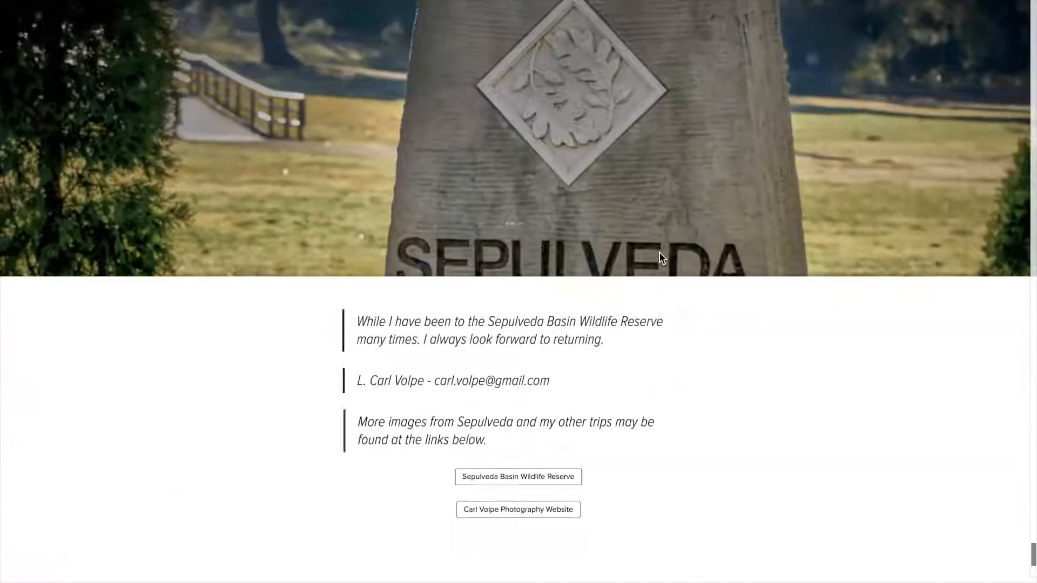
{"action": "scroll", "coordinate": [659, 252], "scroll_direction": "down", "scroll_amount": 5}
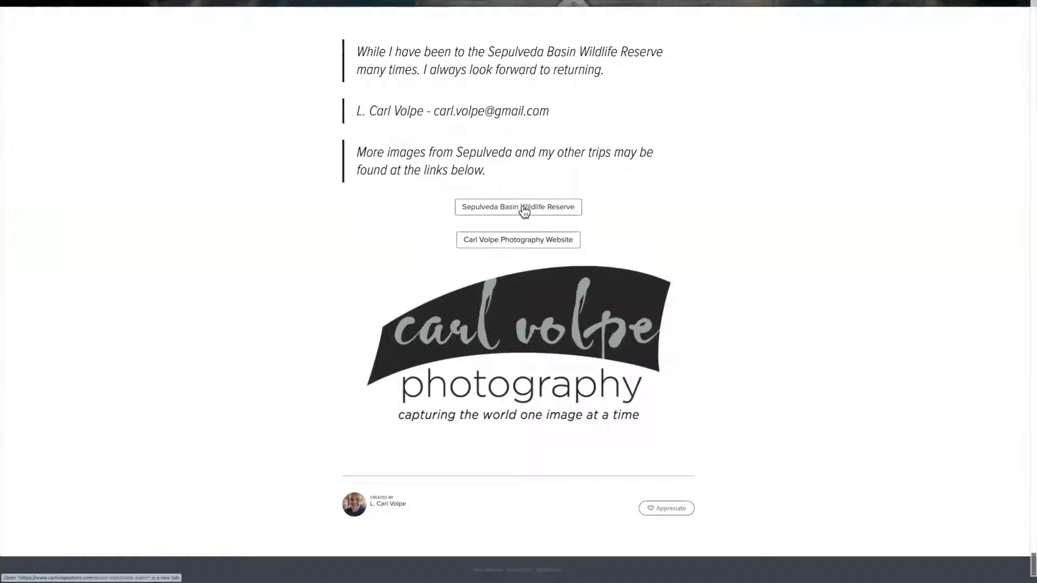
Step: Open the bookmarked Spark Home page and create a new web page project
{"action": "scroll", "coordinate": [524, 184], "scroll_direction": "up", "scroll_amount": 8}
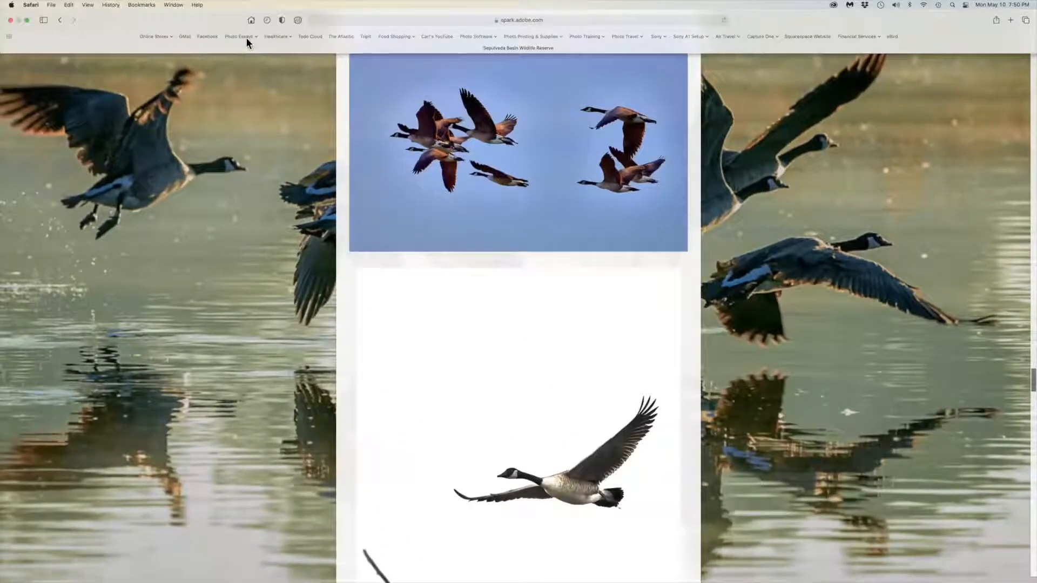
{"action": "left_click", "coordinate": [243, 36]}
{"action": "left_click", "coordinate": [251, 47]}
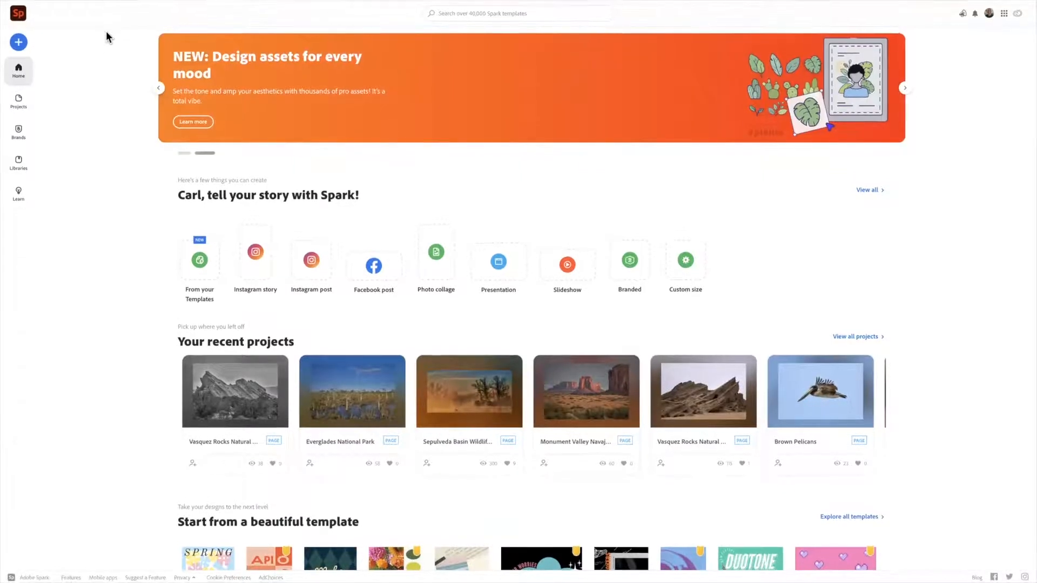
{"action": "left_click", "coordinate": [19, 43]}
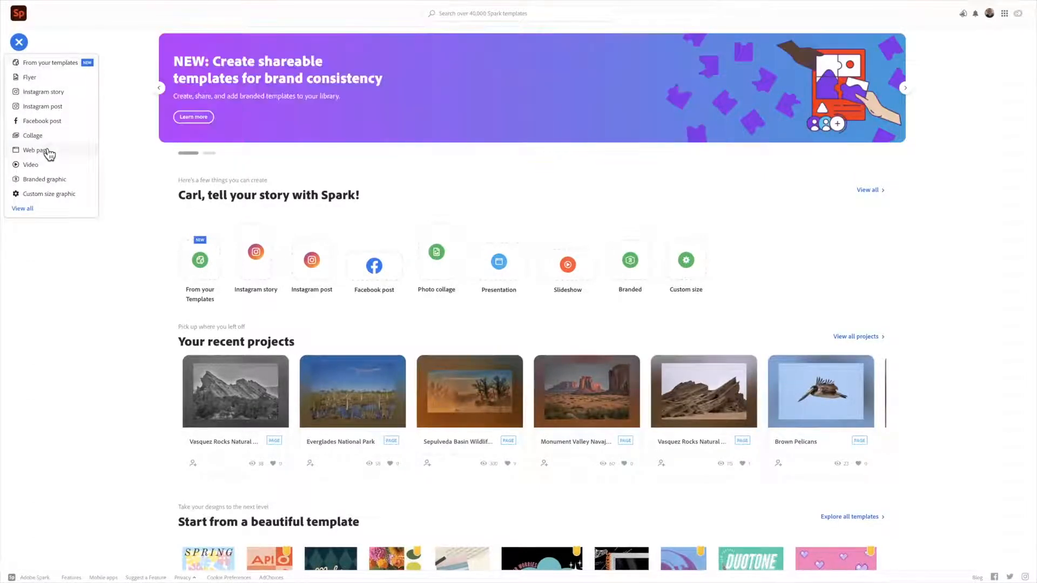
{"action": "left_click", "coordinate": [48, 152]}
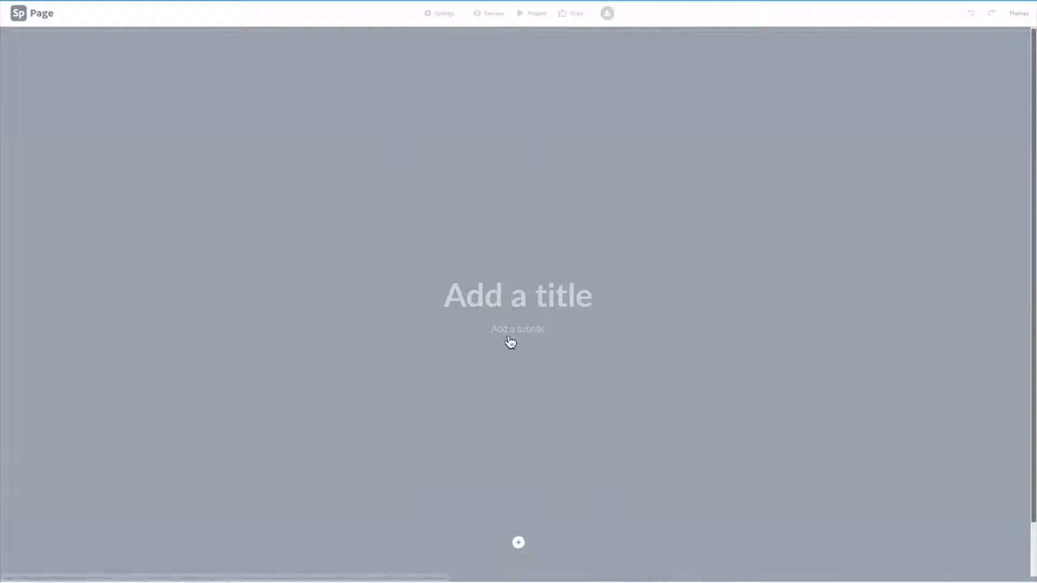
Step: Upload 20180316_Everglades_04370.jpg from the "1. Cover Pic" folder of Everglades Photo Essay as the page's cover photo
{"action": "left_click", "coordinate": [518, 545]}
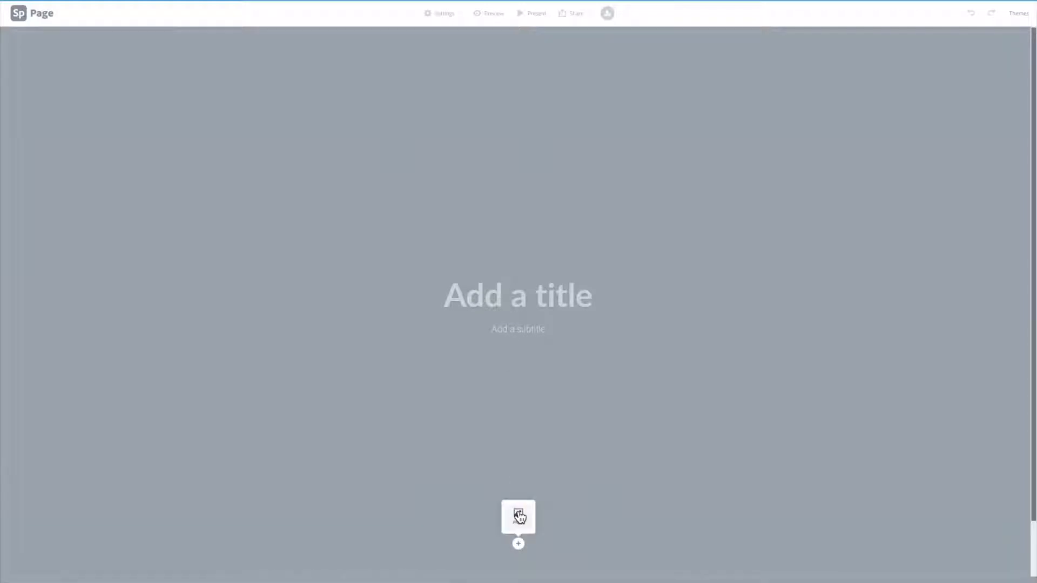
{"action": "left_click", "coordinate": [518, 516]}
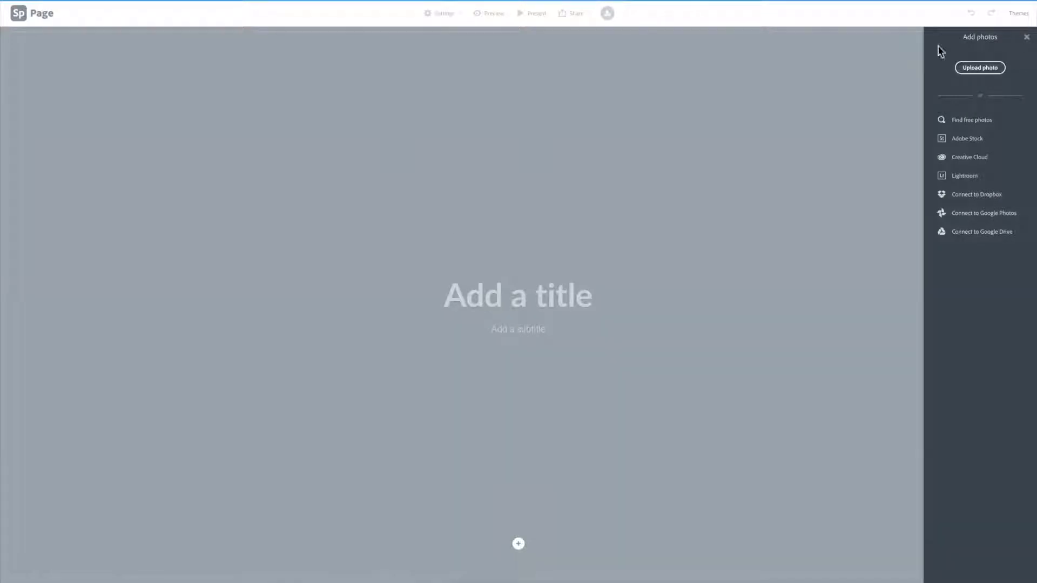
{"action": "left_click", "coordinate": [980, 68]}
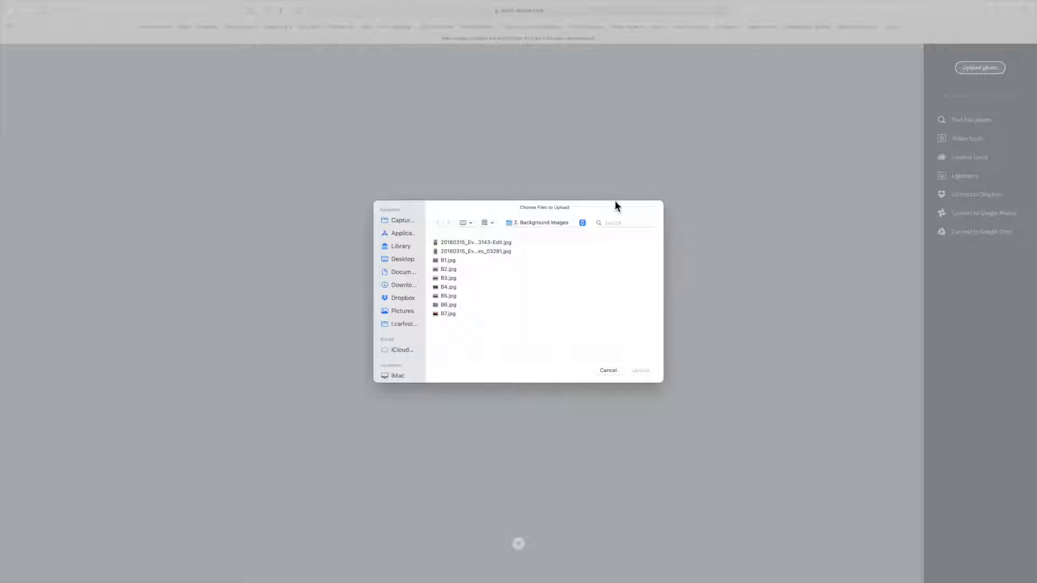
{"action": "left_click", "coordinate": [519, 223]}
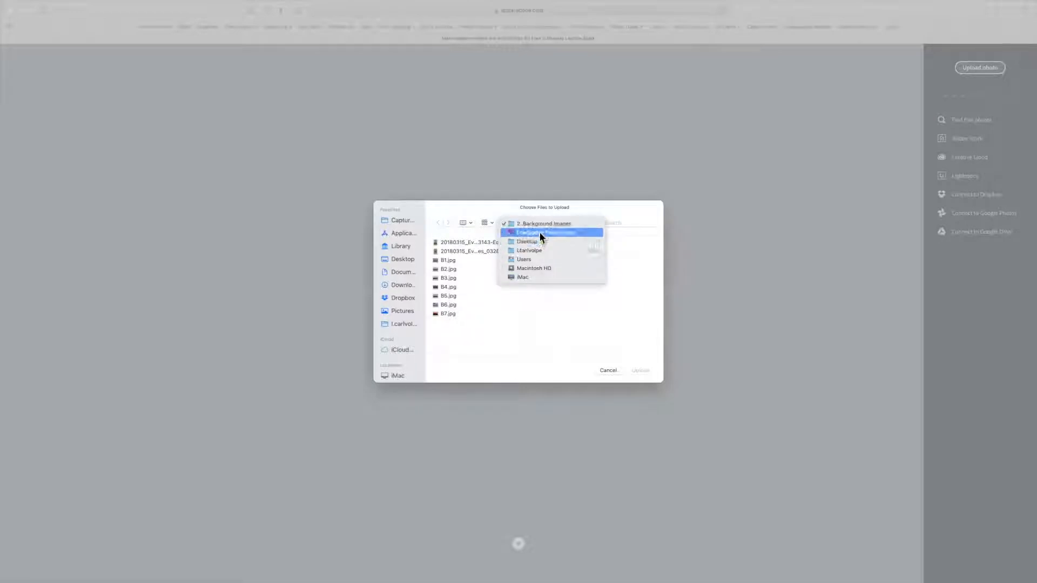
{"action": "left_click", "coordinate": [539, 233]}
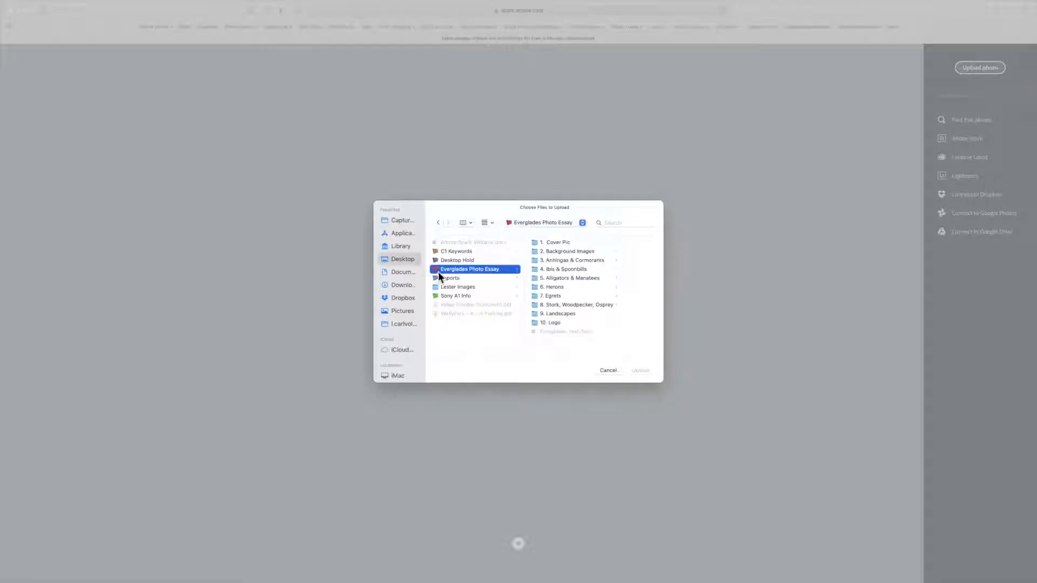
{"action": "left_click", "coordinate": [537, 246]}
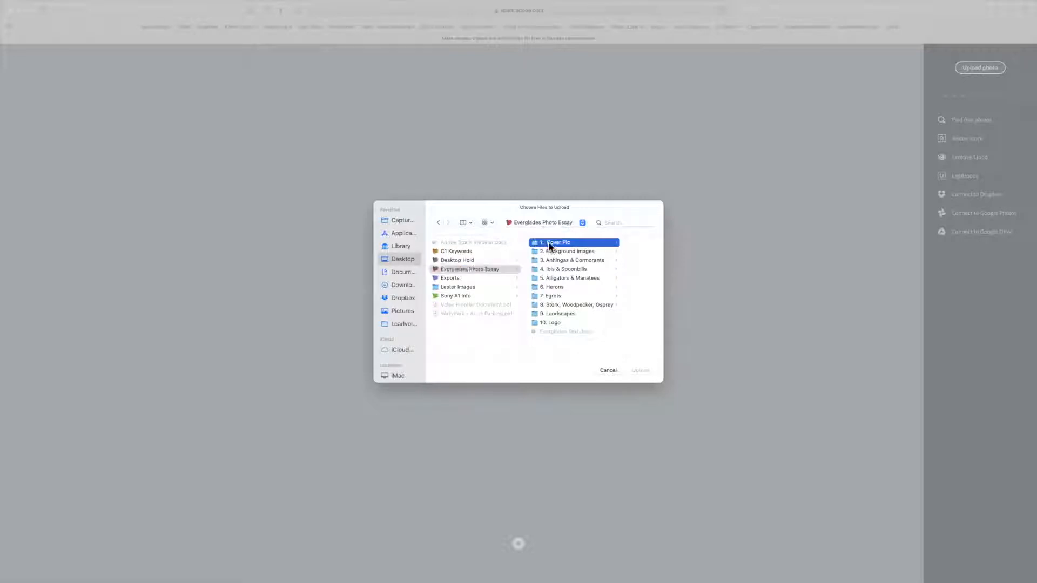
{"action": "left_click", "coordinate": [605, 240]}
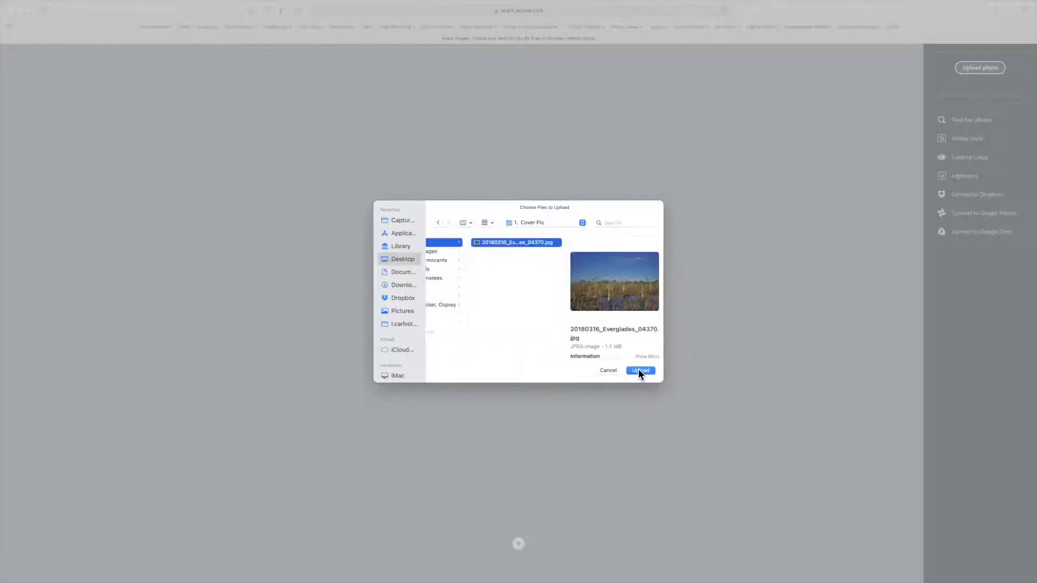
{"action": "left_click", "coordinate": [641, 371]}
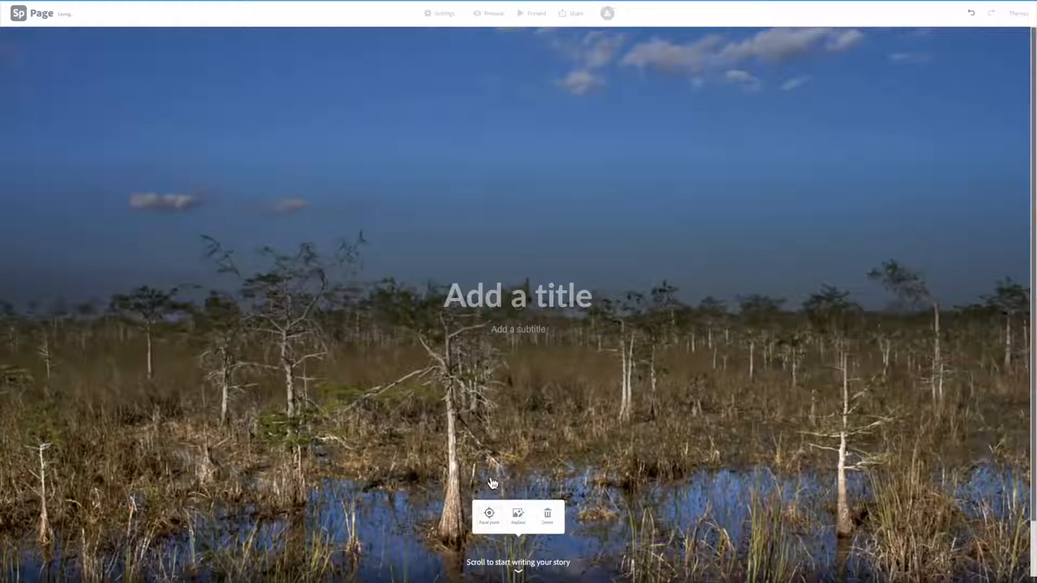
Step: Set the cover photo's focal point on the water near the photo's lower edge and save it
{"action": "left_click", "coordinate": [488, 514]}
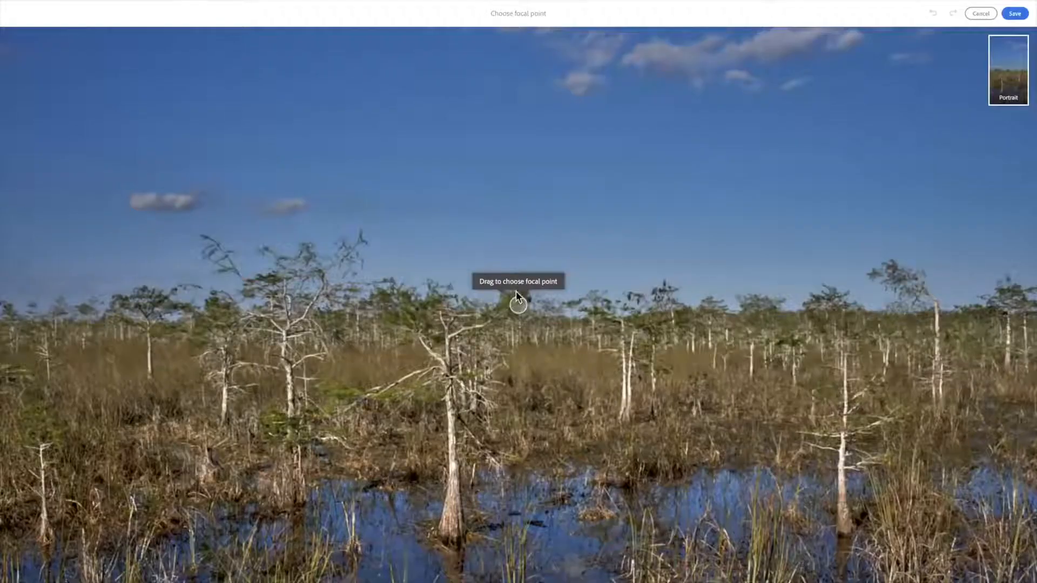
{"action": "left_click_drag", "start_coordinate": [519, 305], "coordinate": [534, 170]}
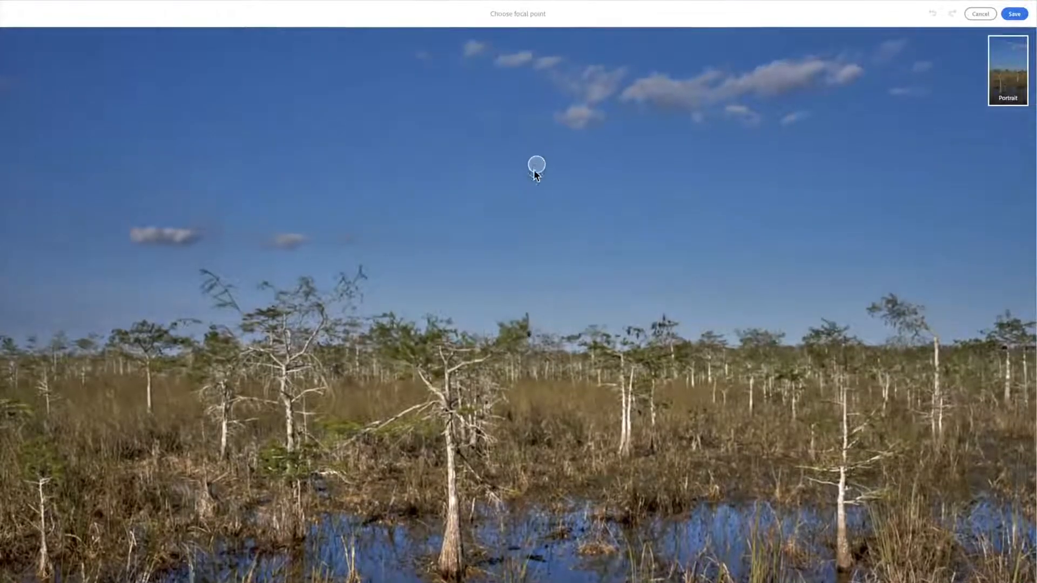
{"action": "left_click", "coordinate": [553, 408]}
{"action": "left_click", "coordinate": [585, 540]}
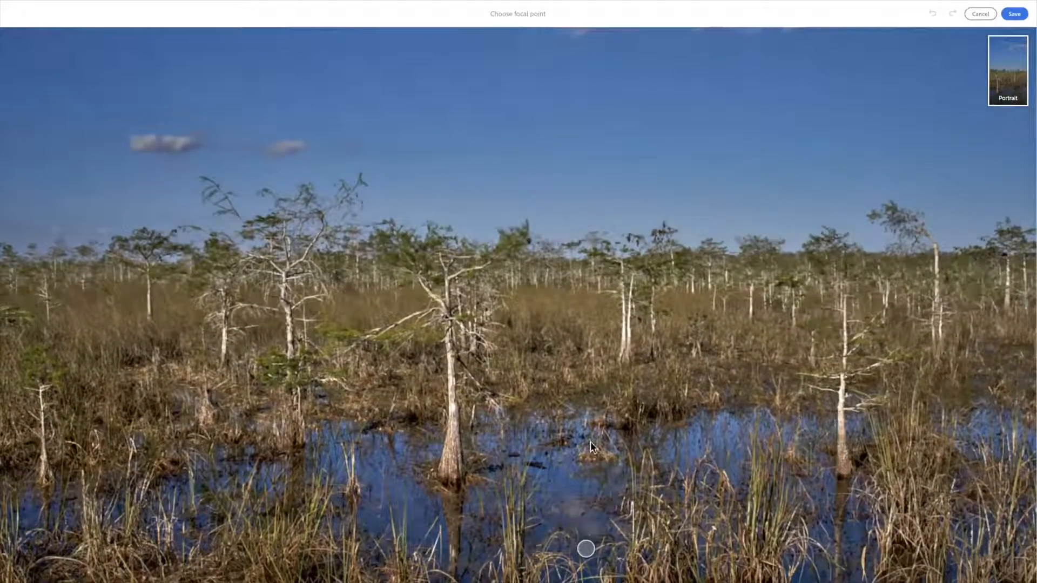
{"action": "left_click", "coordinate": [591, 442]}
{"action": "left_click_drag", "start_coordinate": [588, 209], "coordinate": [570, 536]}
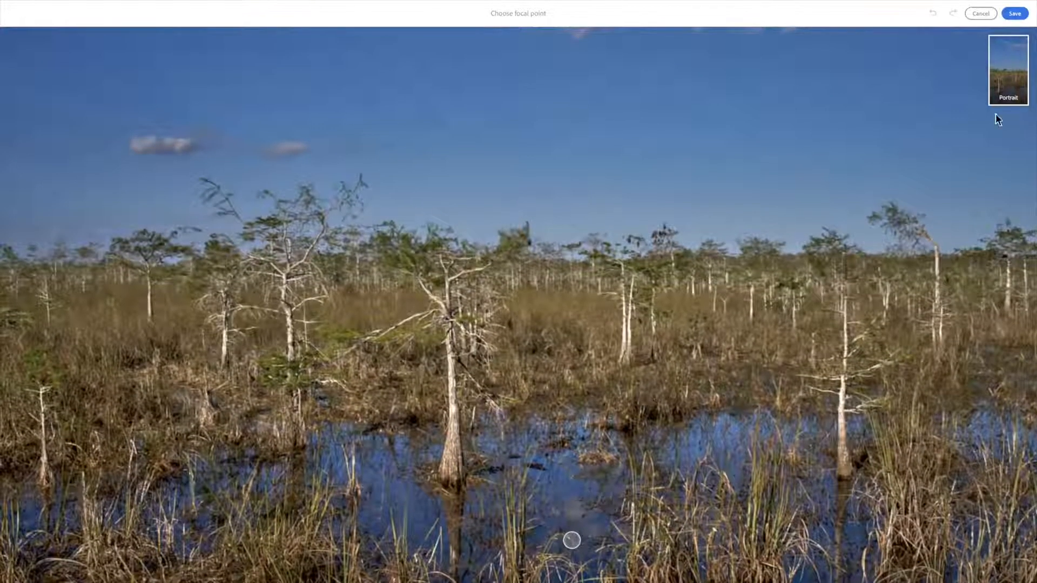
{"action": "left_click", "coordinate": [1018, 15]}
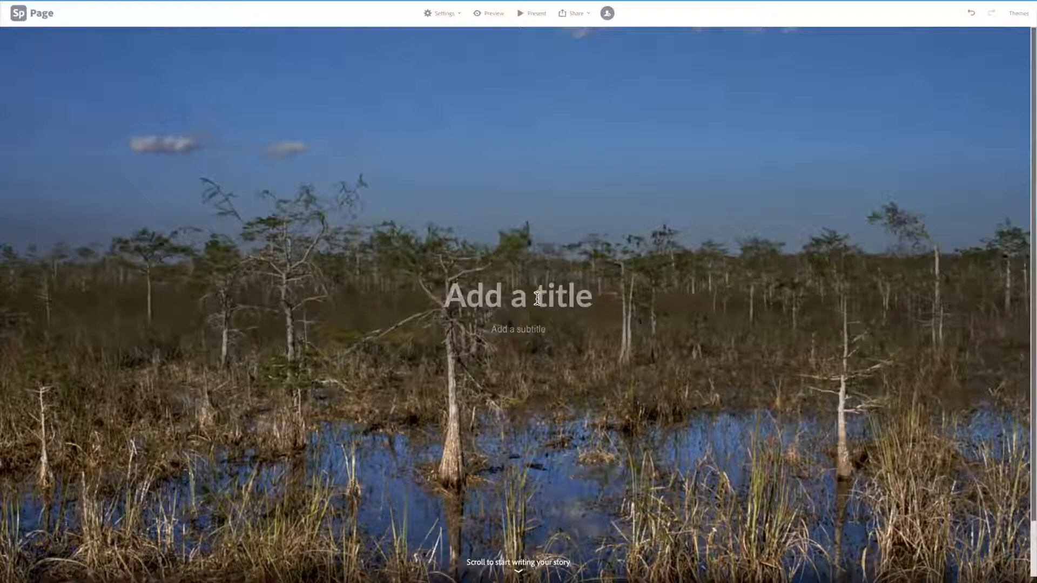
Step: Title the cover "The Everglades" with the subtitle "2018" and place the title block centred in the upper sky
{"action": "type", "text": "t"}
{"action": "key", "text": "BackSpace"}
{"action": "type", "text": "T"}
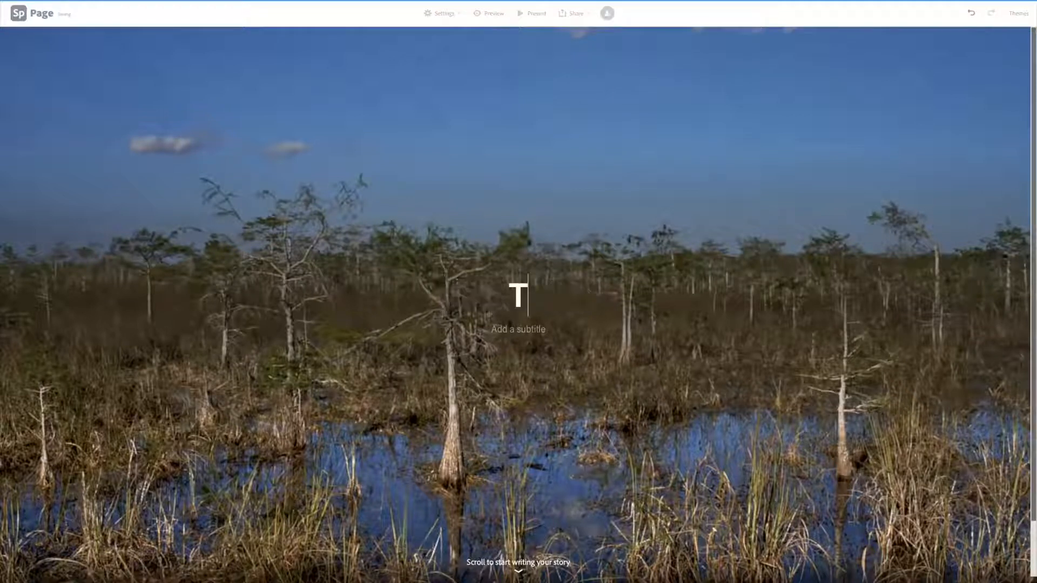
{"action": "type", "text": "he Eve"}
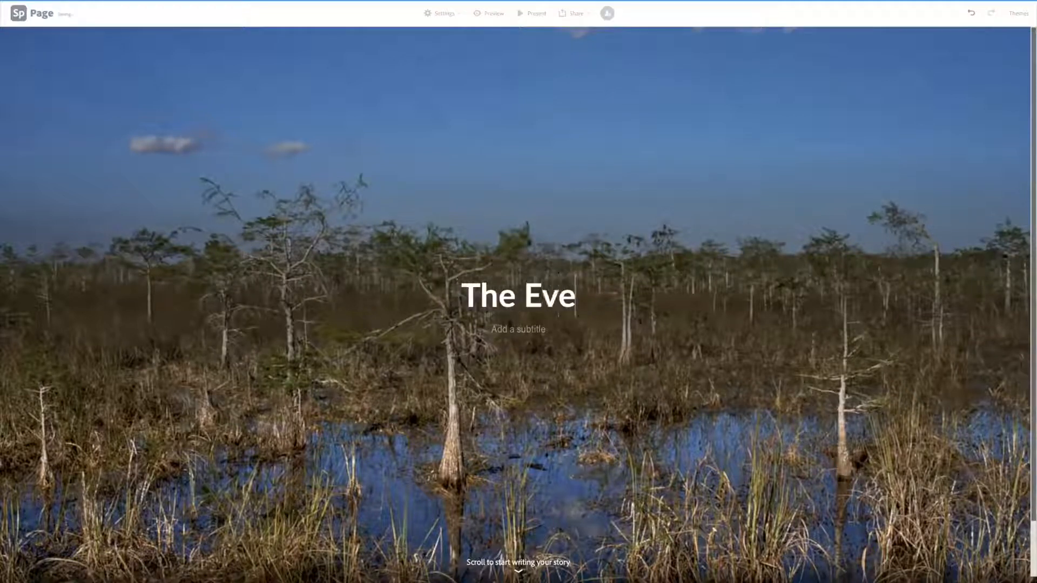
{"action": "type", "text": "rglades"}
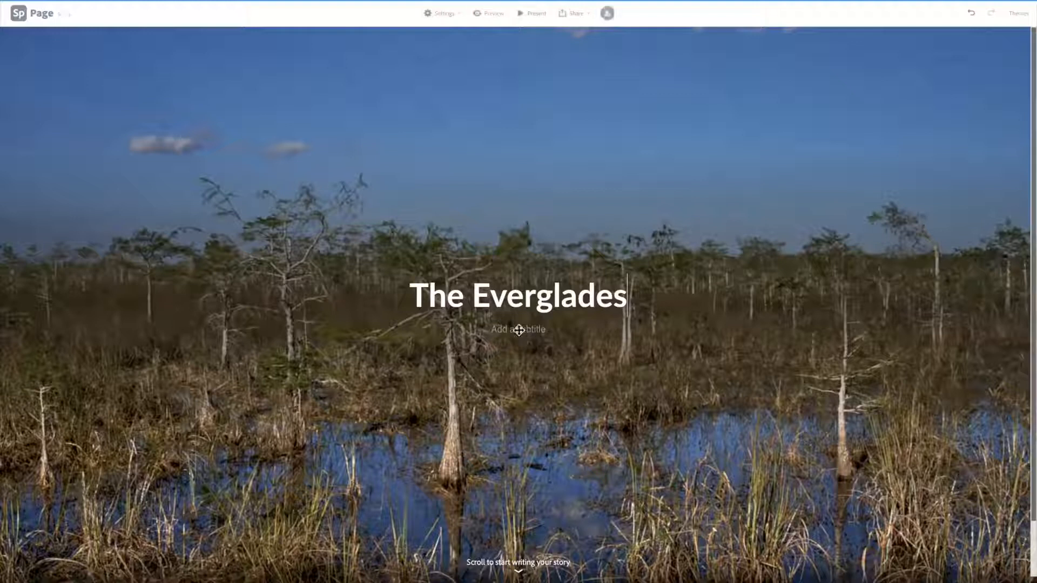
{"action": "key", "text": "Tab"}
{"action": "type", "text": "2018"}
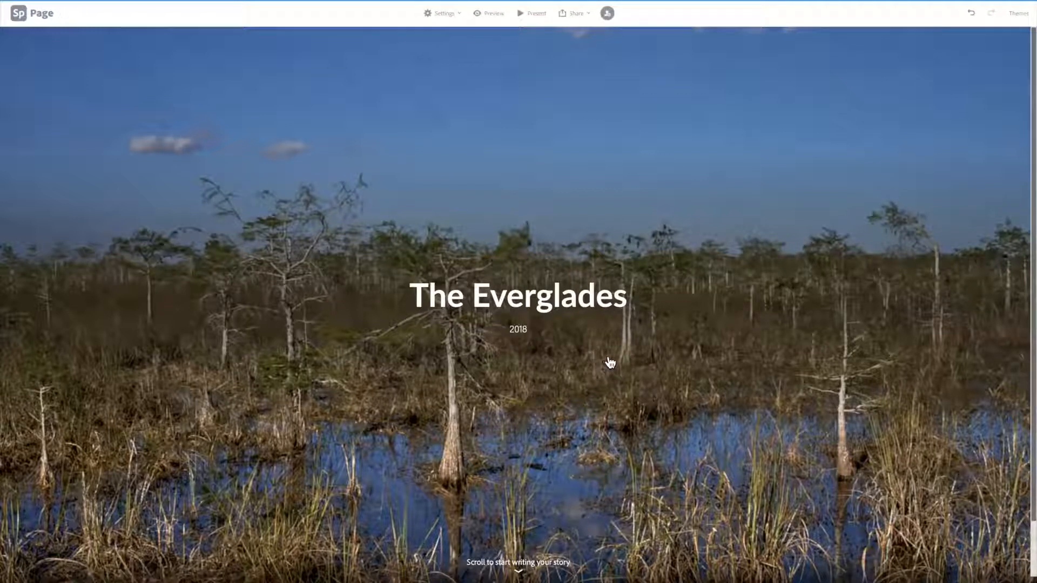
{"action": "left_click_drag", "start_coordinate": [557, 302], "coordinate": [165, 65]}
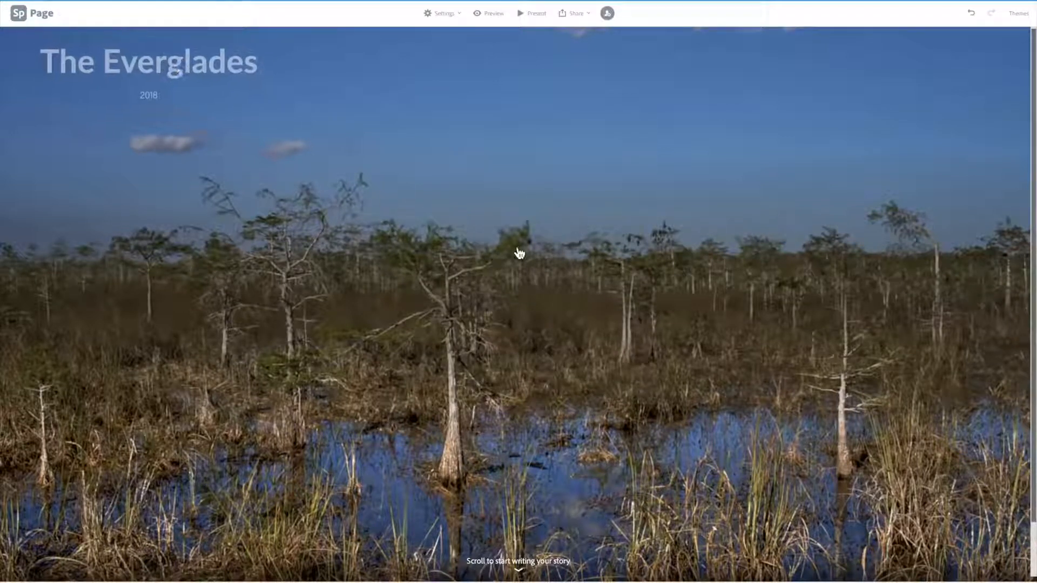
{"action": "left_click_drag", "start_coordinate": [498, 74], "coordinate": [528, 82]}
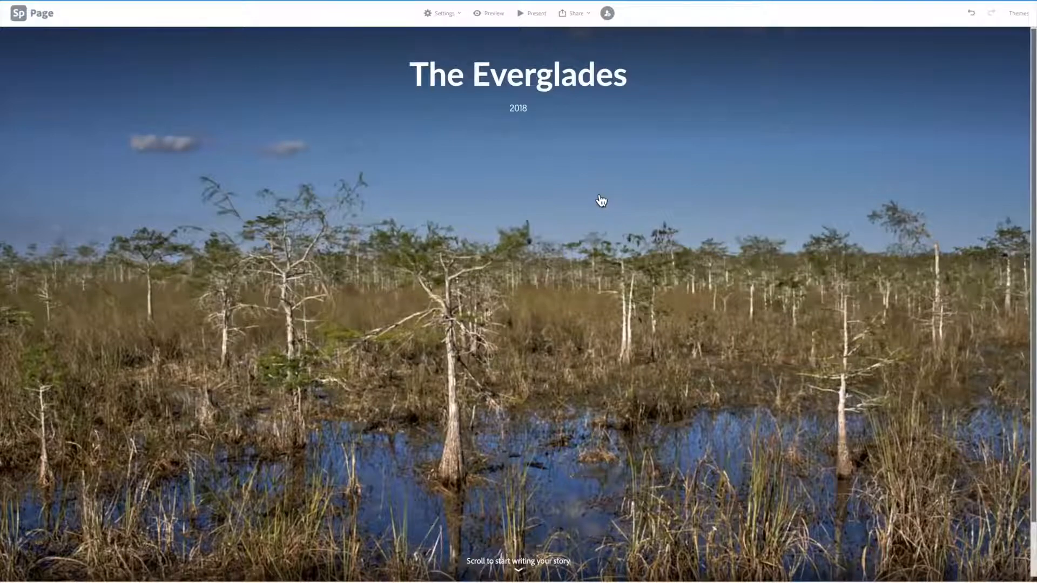
Step: Add a text block below the cover and insert the "The Everglades" heading line with its three paragraphs about Everglades National Park
{"action": "scroll", "coordinate": [601, 201], "scroll_direction": "down", "scroll_amount": 1}
{"action": "scroll", "coordinate": [544, 230], "scroll_direction": "down", "scroll_amount": 3}
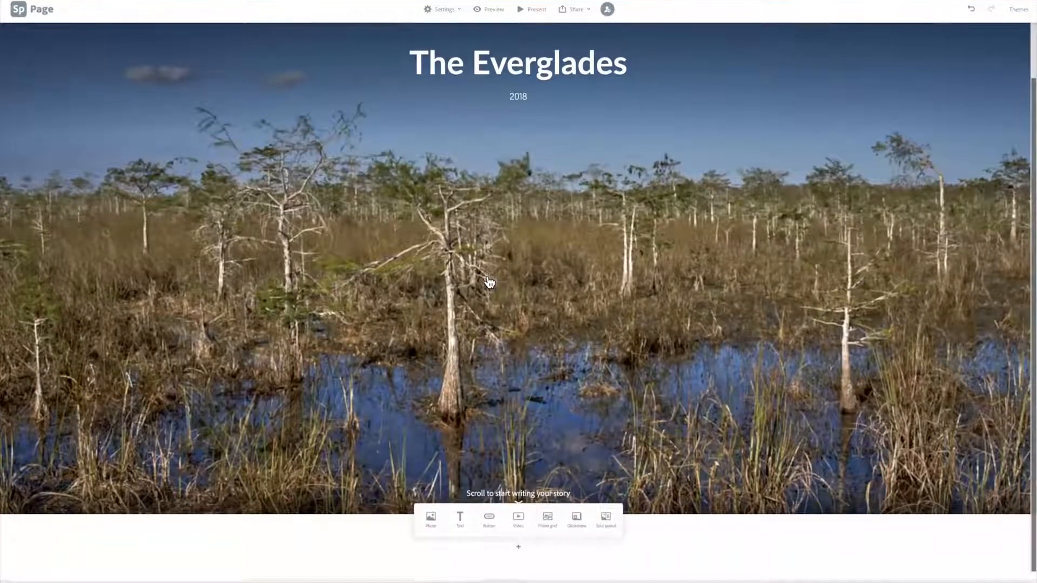
{"action": "scroll", "coordinate": [488, 420], "scroll_direction": "up", "scroll_amount": 1}
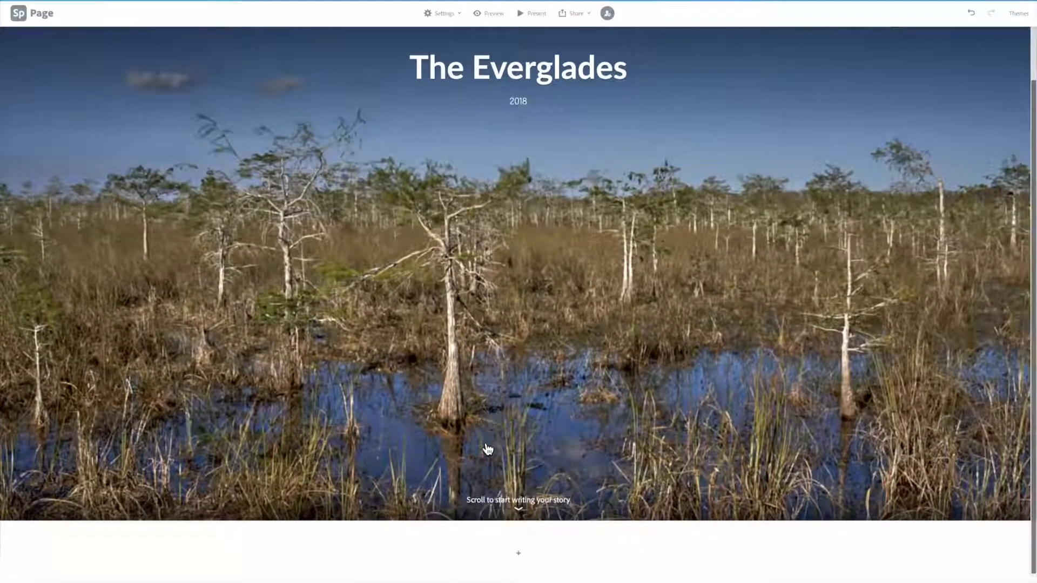
{"action": "left_click", "coordinate": [518, 554]}
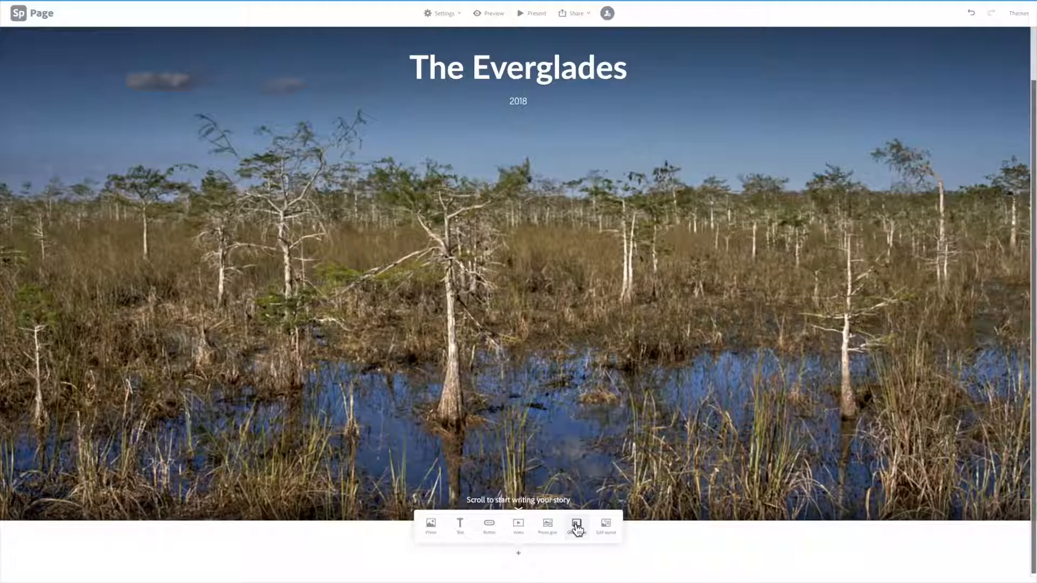
{"action": "scroll", "coordinate": [588, 527], "scroll_direction": "up", "scroll_amount": 1}
{"action": "scroll", "coordinate": [590, 527], "scroll_direction": "down", "scroll_amount": 1}
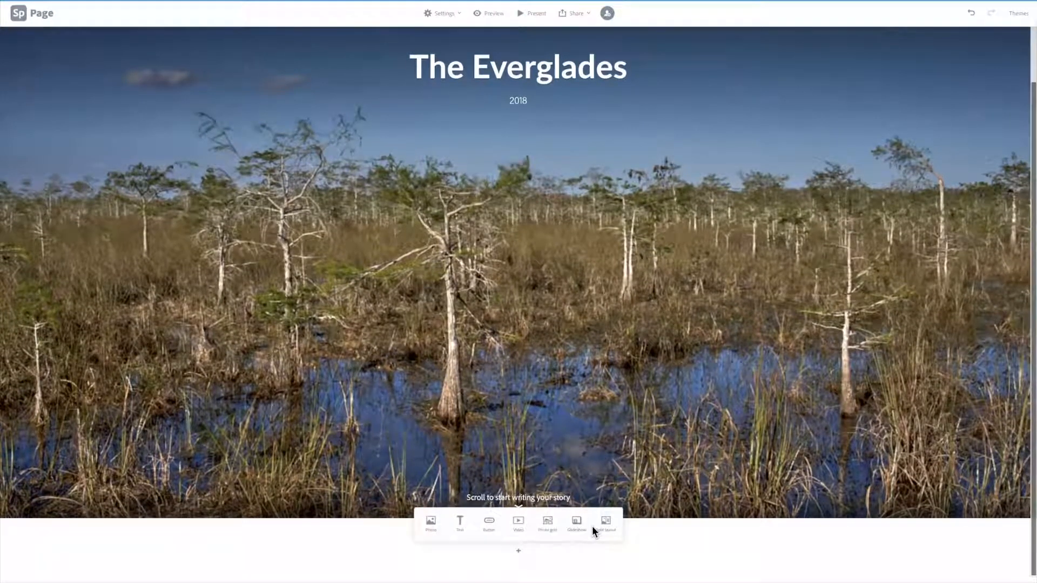
{"action": "left_click", "coordinate": [460, 523]}
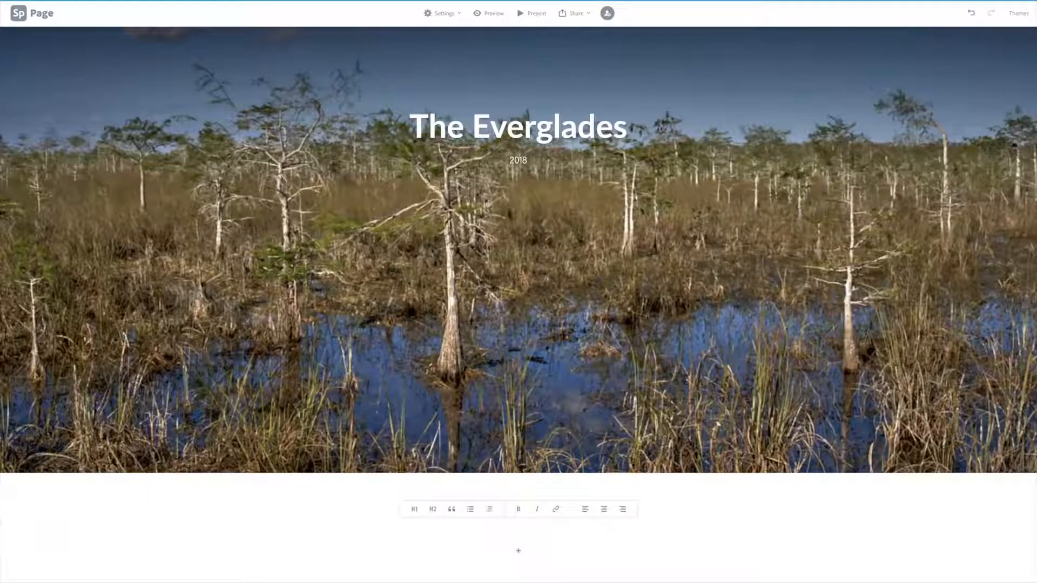
{"action": "left_click", "coordinate": [358, 533]}
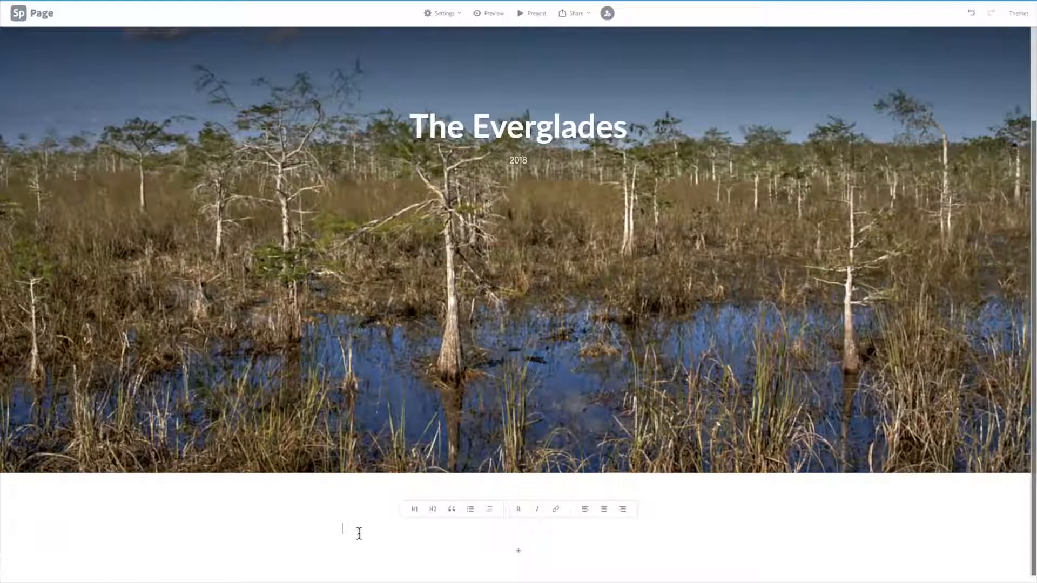
{"action": "type", "text": "The Everglades Everglades National Park is a 1.5-million-acre wetlands preserve on the southern tip of the U.S. state of Florida. Often compared to a grassy, slow-moving river, the Everglades is made up of coastal mangroves, sawgrass marshes and pine flat-woods that are home to hundreds of animal species. Among the Everglades' abundant wildlife are the endangered leatherback turtle, Florida panther and West Indian manatee. The ecosystem of the Everglades presently, is not found anywhere else on earth. Its ecosystem begins near Orlando with the Kissimmee River, which discharges into the vast but shallow Lake Okeechobee. Water leaving the lake in the wet season forms a slow-moving river 60 miles wide and over 100 miles long, flowing southward across a limestone shelf to Florida Bay at the southern end of the state. The Everglades experience a wide range of weather patterns, from frequent flooding in the wet season to drought in the dry season. Sadly, throughout the 20th century, the Everglades suffered significant loss of habitat and environmental degradation."}
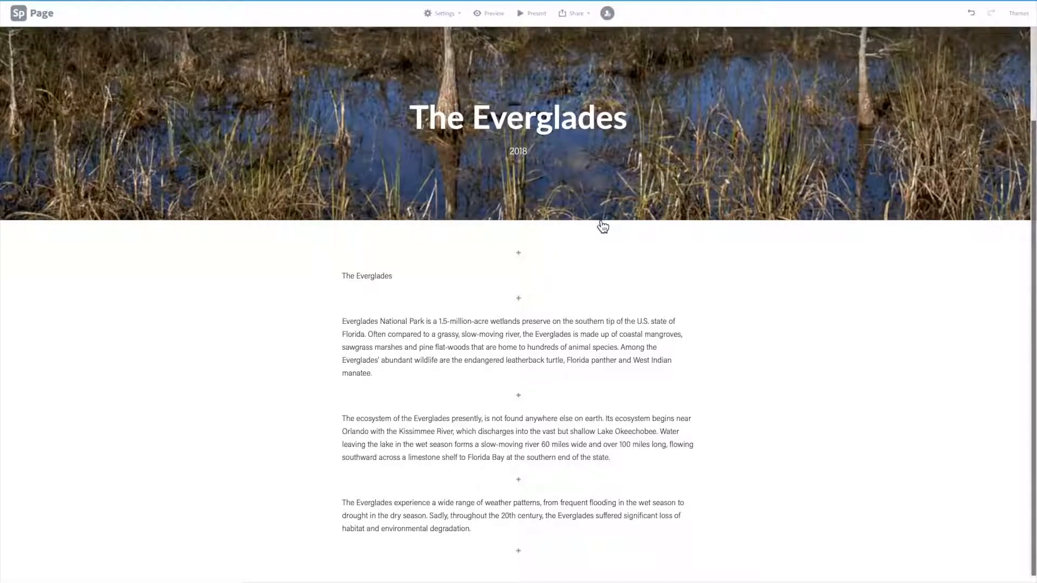
Step: Try the Medium, Dark and Storybook themes on the page
{"action": "scroll", "coordinate": [603, 226], "scroll_direction": "up", "scroll_amount": 2}
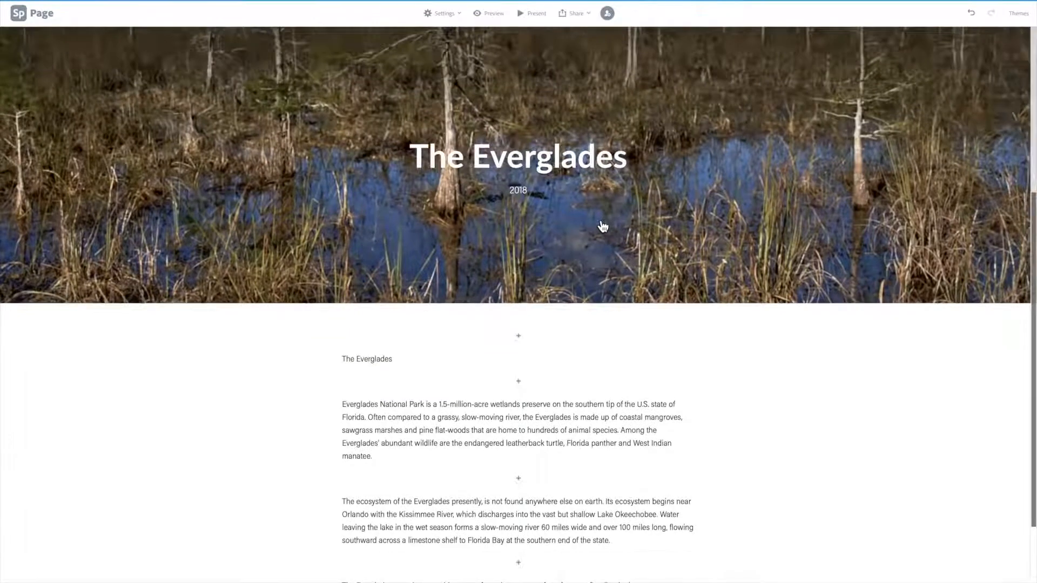
{"action": "scroll", "coordinate": [602, 227], "scroll_direction": "up", "scroll_amount": 2}
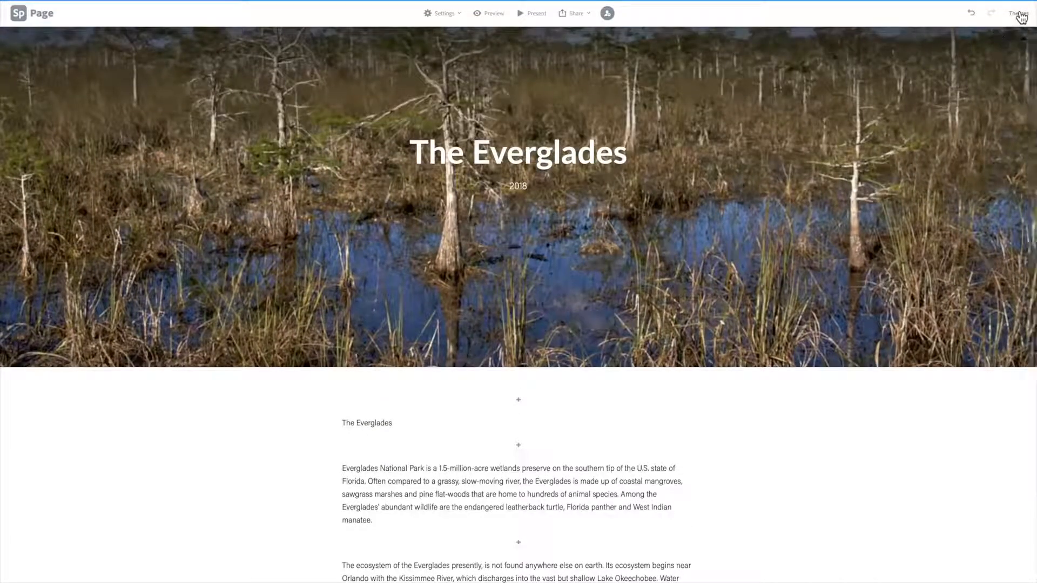
{"action": "left_click", "coordinate": [1019, 15]}
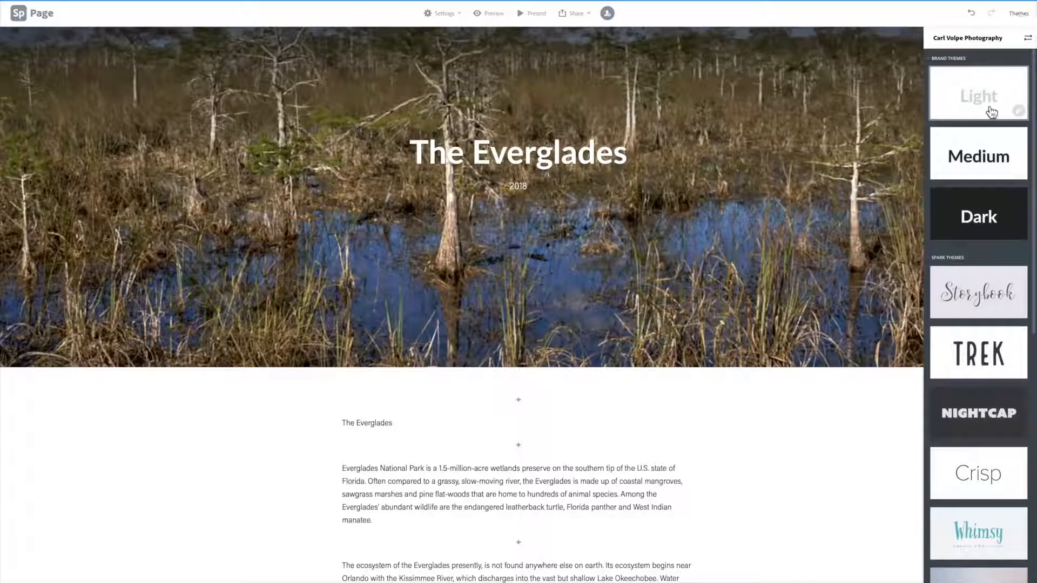
{"action": "left_click", "coordinate": [979, 156]}
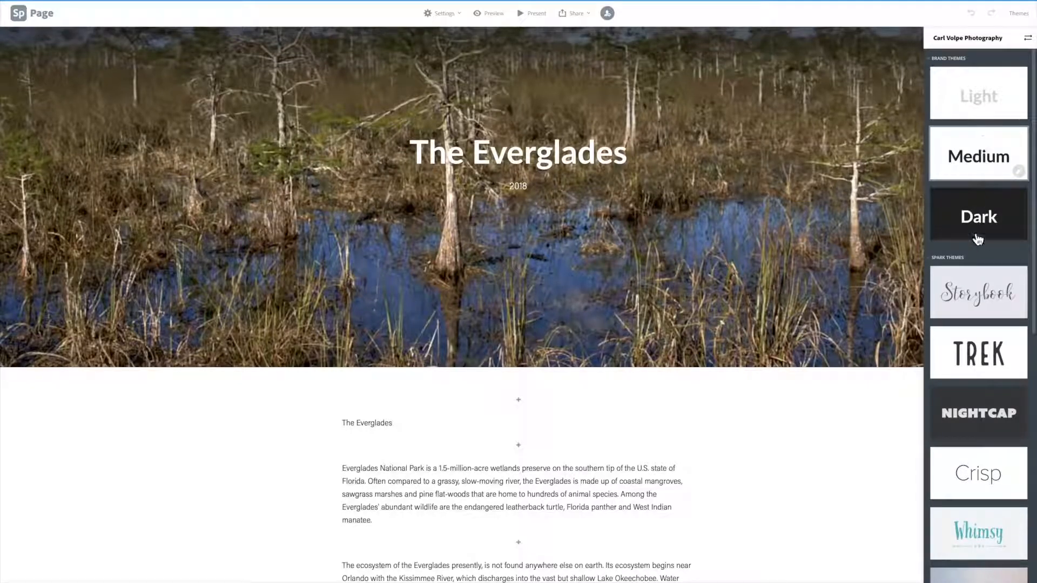
{"action": "left_click", "coordinate": [978, 217]}
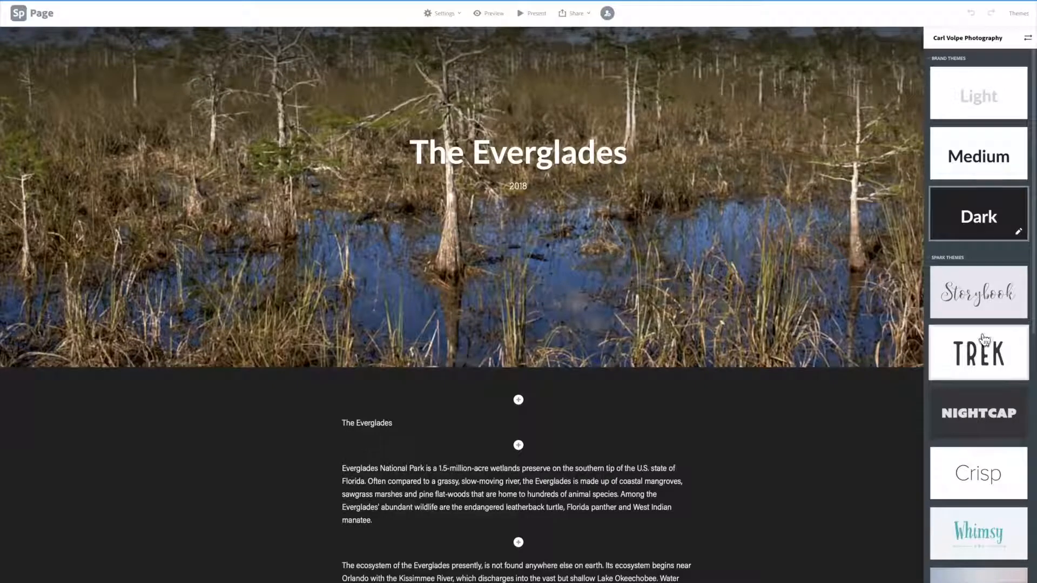
{"action": "left_click", "coordinate": [973, 295]}
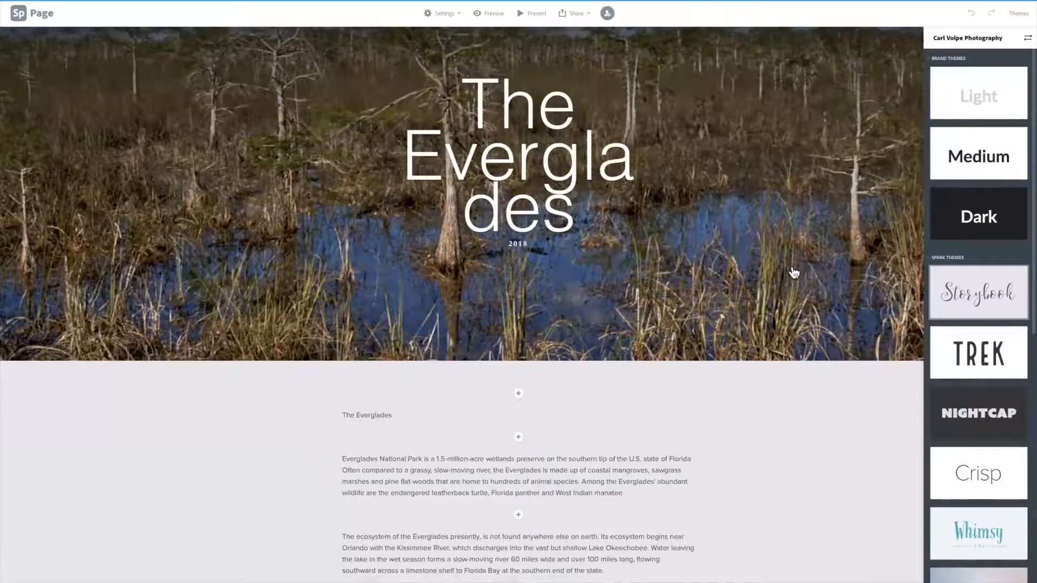
Step: Format the "The Everglades" line above the paragraphs as a quote
{"action": "scroll", "coordinate": [779, 283], "scroll_direction": "down", "scroll_amount": 2}
{"action": "left_click", "coordinate": [366, 306]}
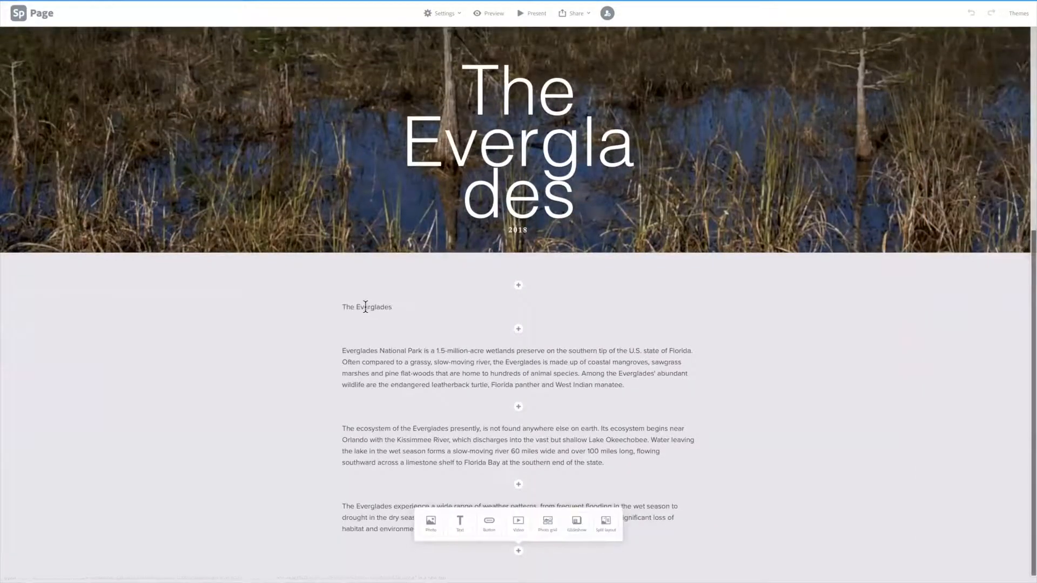
{"action": "right_click", "coordinate": [366, 306]}
{"action": "left_click", "coordinate": [360, 305]}
{"action": "left_click", "coordinate": [369, 307]}
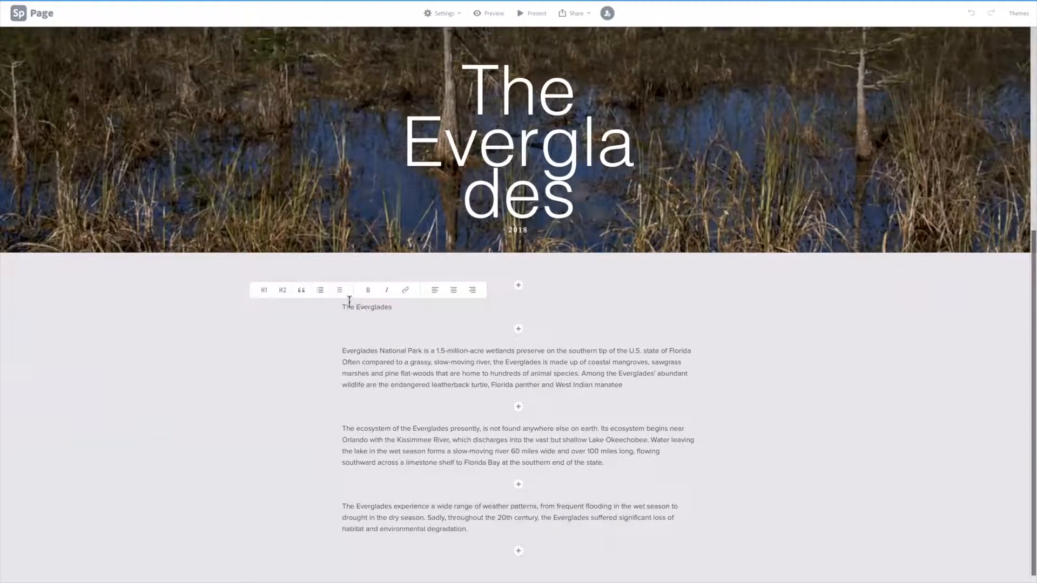
{"action": "left_click", "coordinate": [303, 289]}
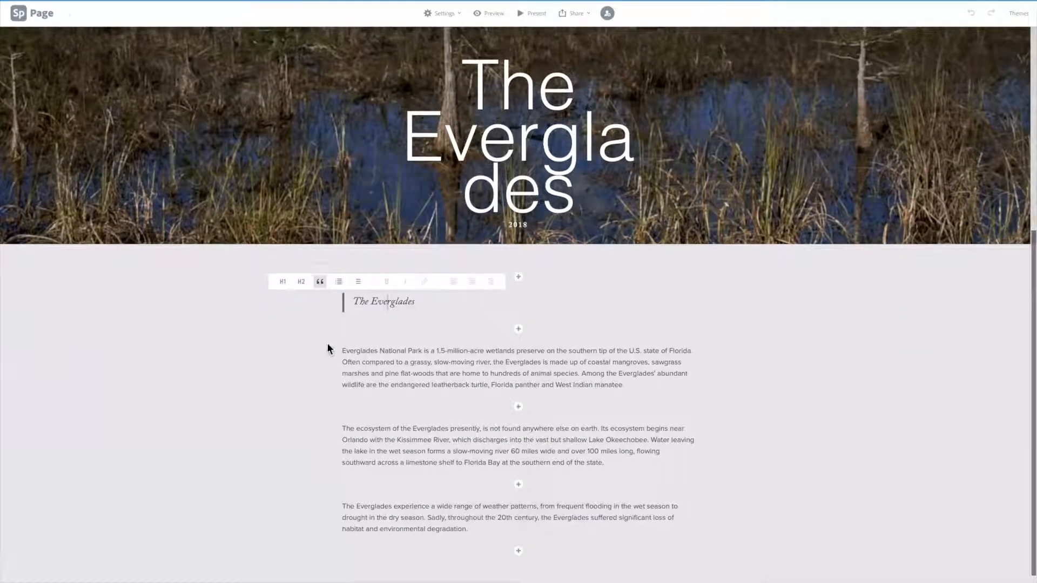
Step: Format each of the three paragraphs about the Everglades as a quote
{"action": "left_click", "coordinate": [376, 359]}
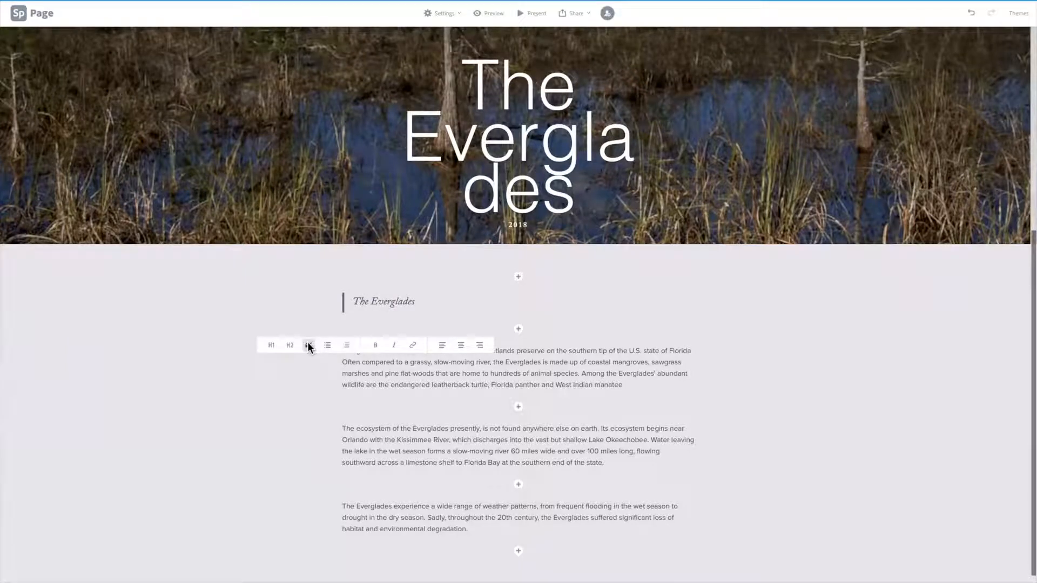
{"action": "left_click", "coordinate": [309, 345]}
{"action": "left_click", "coordinate": [393, 436]}
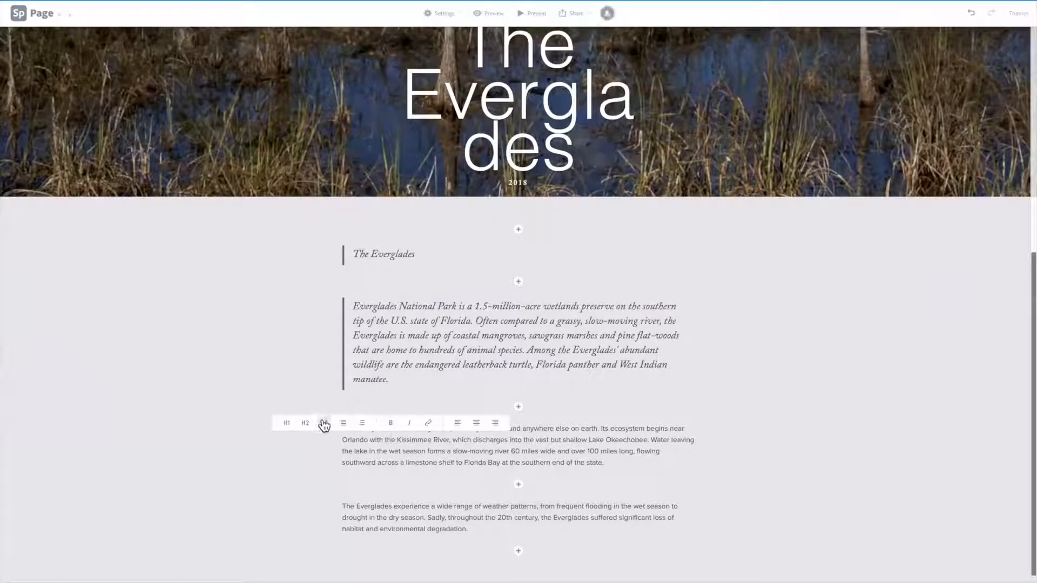
{"action": "left_click", "coordinate": [325, 423]}
{"action": "left_click", "coordinate": [398, 513]}
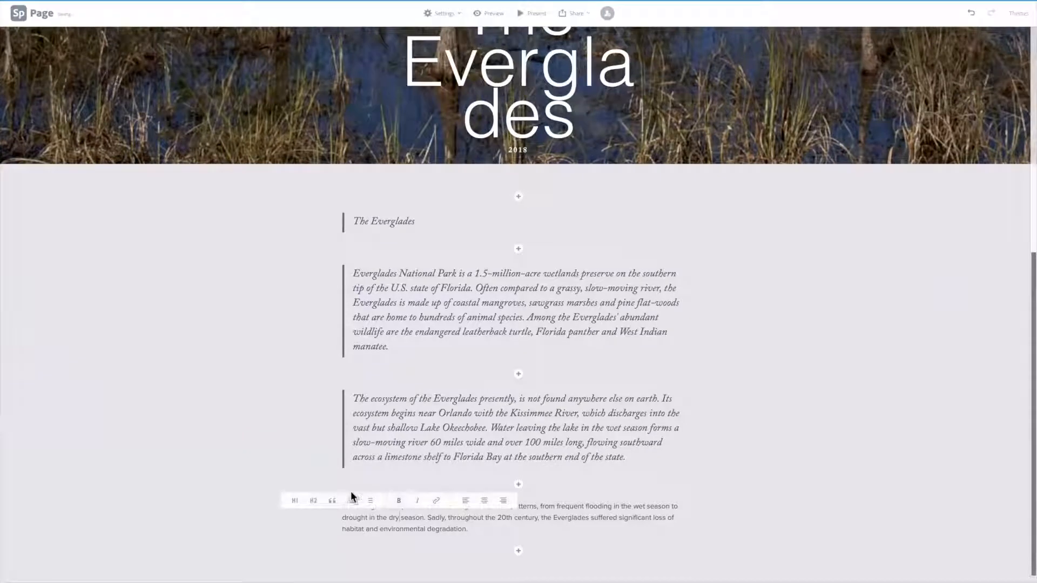
{"action": "left_click", "coordinate": [331, 500]}
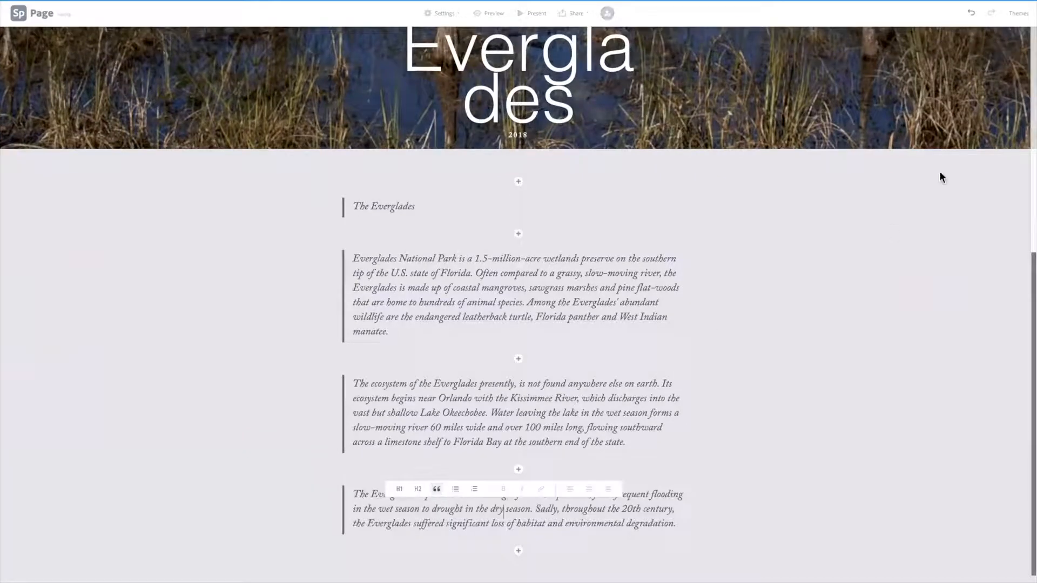
Step: Try the Medium, Light, Storybook and Nightcap themes on the page
{"action": "left_click", "coordinate": [1020, 16]}
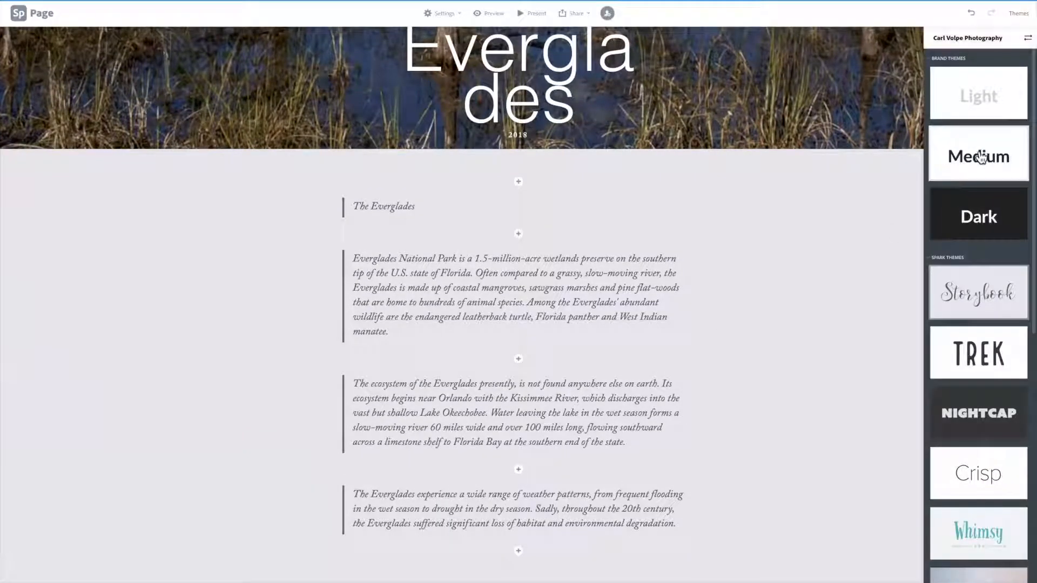
{"action": "left_click", "coordinate": [982, 157]}
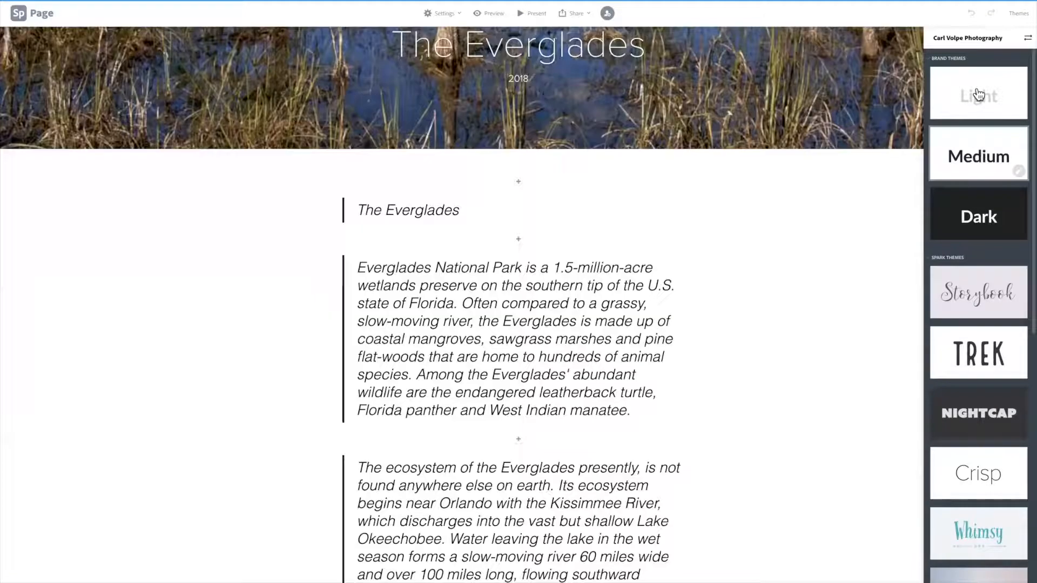
{"action": "left_click", "coordinate": [979, 94]}
{"action": "left_click", "coordinate": [978, 294]}
{"action": "left_click", "coordinate": [990, 429]}
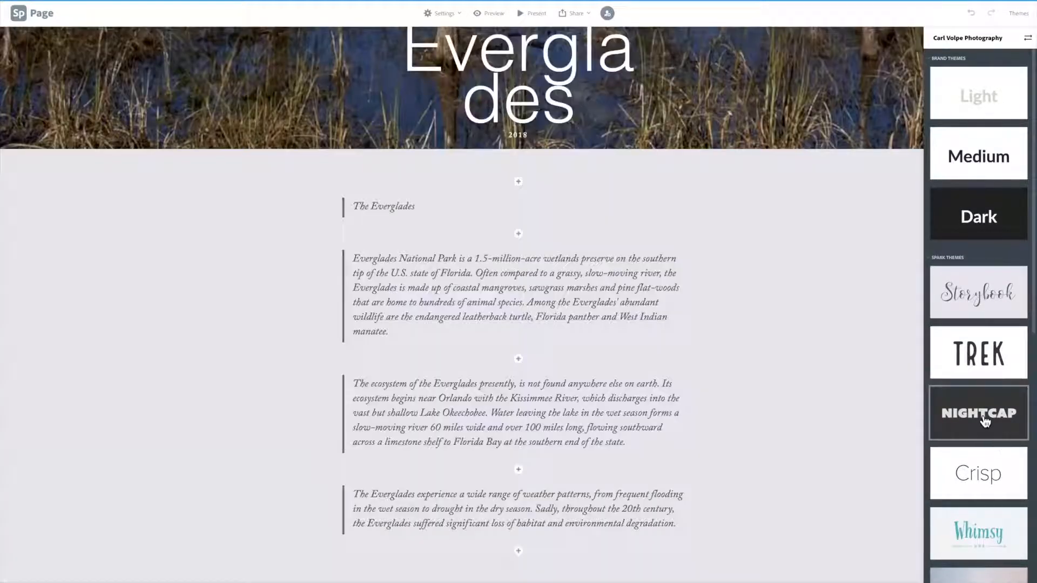
{"action": "scroll", "coordinate": [984, 421], "scroll_direction": "down", "scroll_amount": 3}
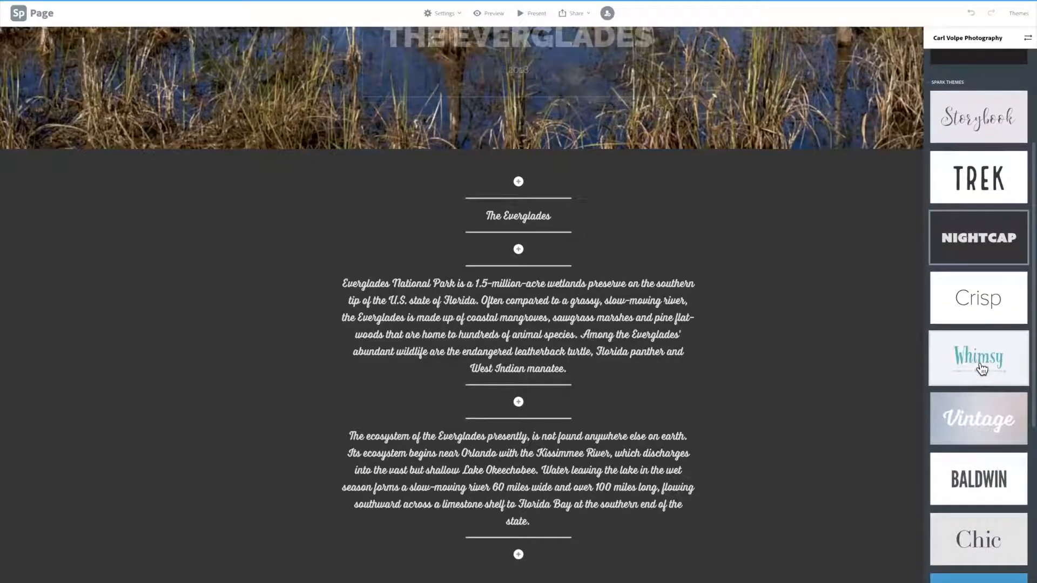
Step: Try the Whimsy, Chic, Bruce and Luca themes on the page
{"action": "left_click", "coordinate": [979, 367]}
{"action": "scroll", "coordinate": [980, 368], "scroll_direction": "down", "scroll_amount": 3}
{"action": "scroll", "coordinate": [981, 369], "scroll_direction": "down", "scroll_amount": 1}
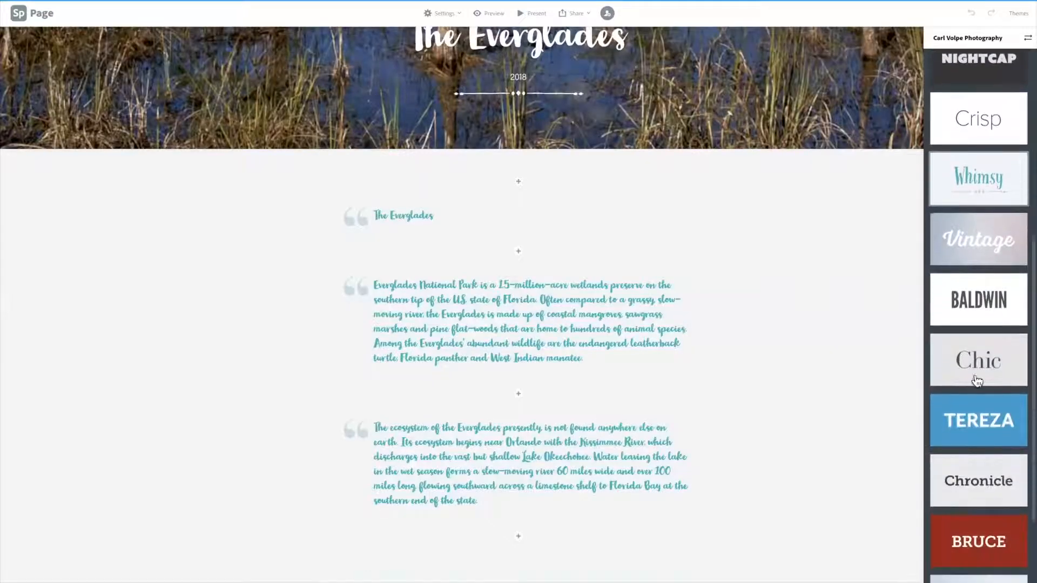
{"action": "left_click", "coordinate": [980, 359]}
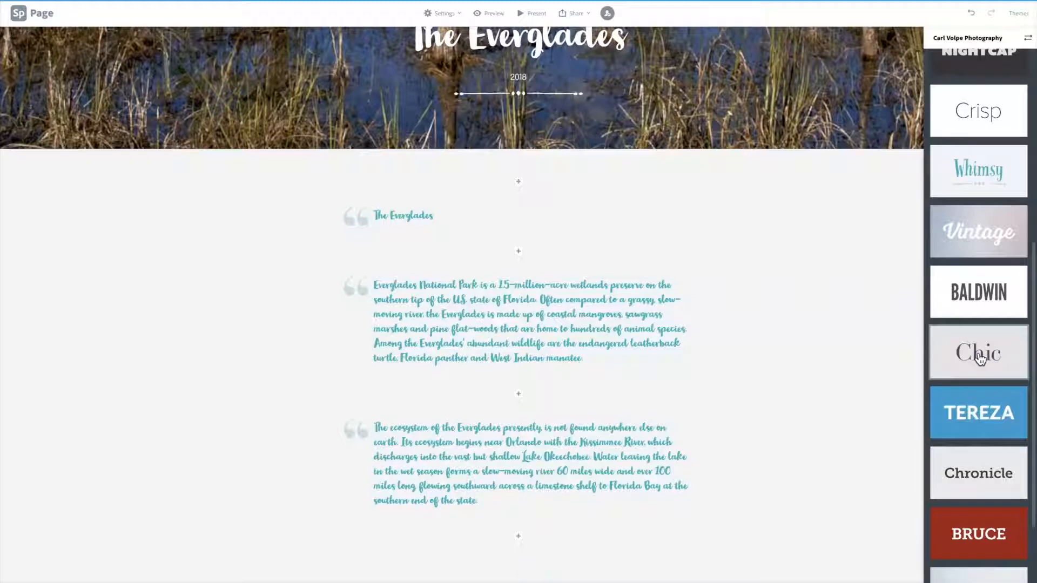
{"action": "scroll", "coordinate": [980, 359], "scroll_direction": "down", "scroll_amount": 2}
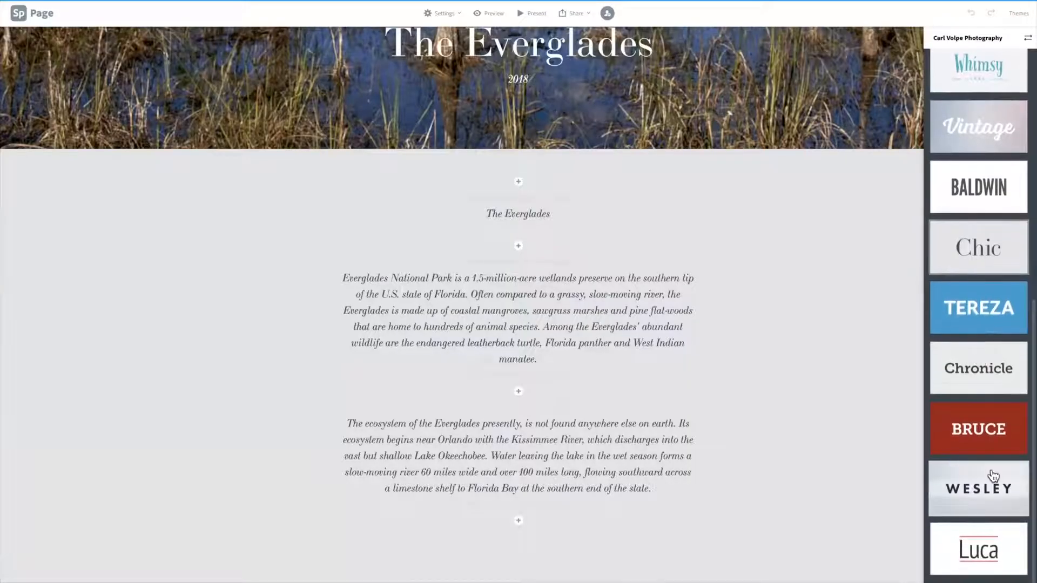
{"action": "left_click", "coordinate": [979, 429]}
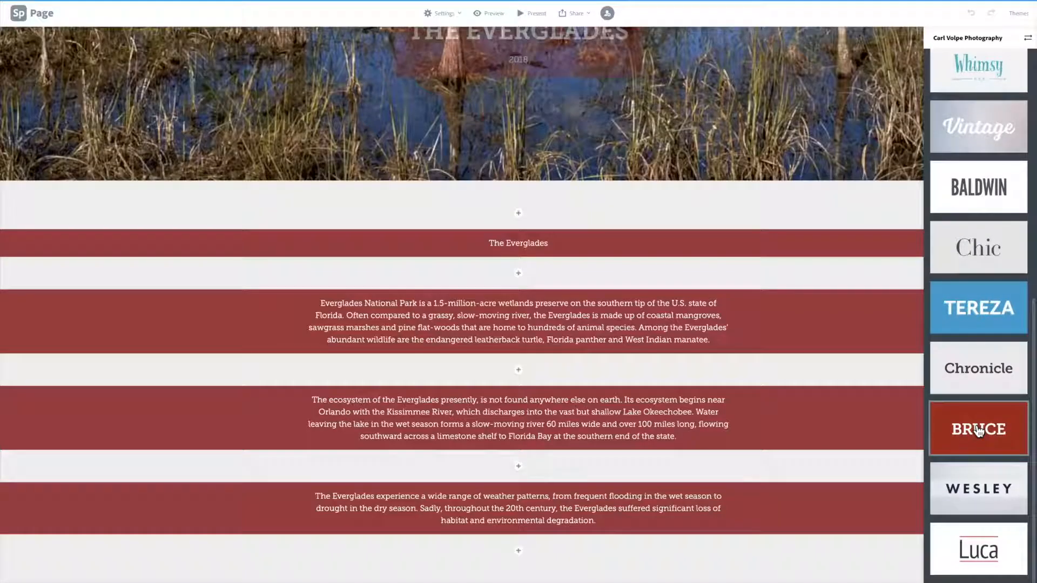
{"action": "left_click", "coordinate": [981, 553]}
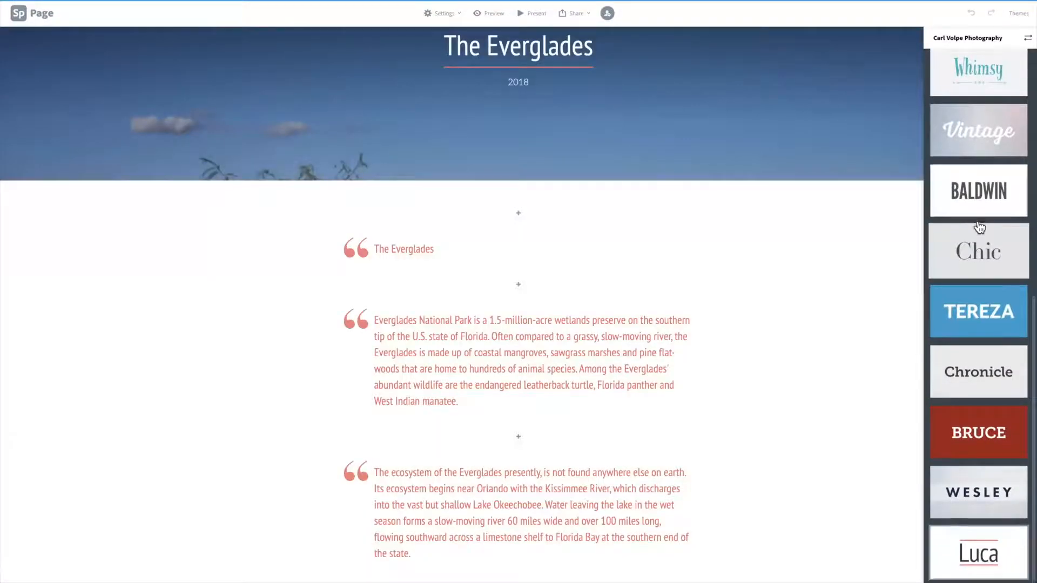
Step: Apply the Crisp theme to the page and close the theme choices
{"action": "scroll", "coordinate": [979, 227], "scroll_direction": "up", "scroll_amount": 8}
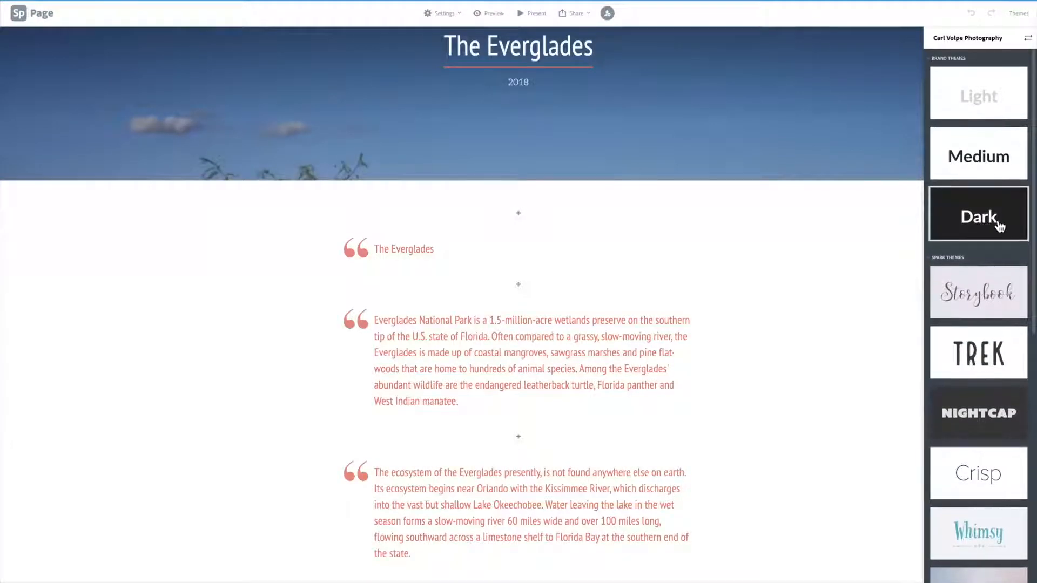
{"action": "scroll", "coordinate": [1001, 226], "scroll_direction": "down", "scroll_amount": 2}
{"action": "scroll", "coordinate": [999, 226], "scroll_direction": "down", "scroll_amount": 4}
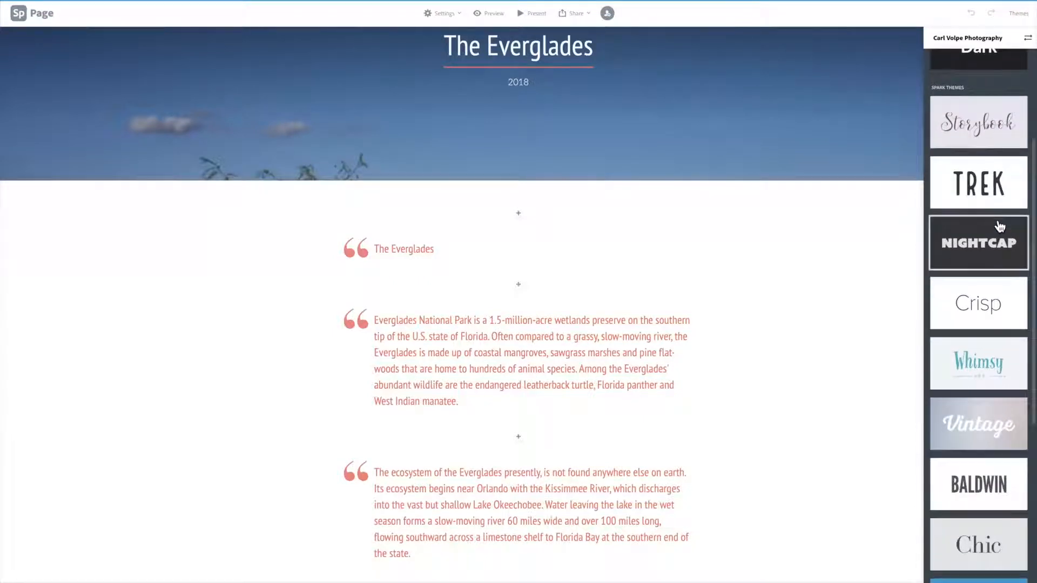
{"action": "left_click", "coordinate": [982, 229]}
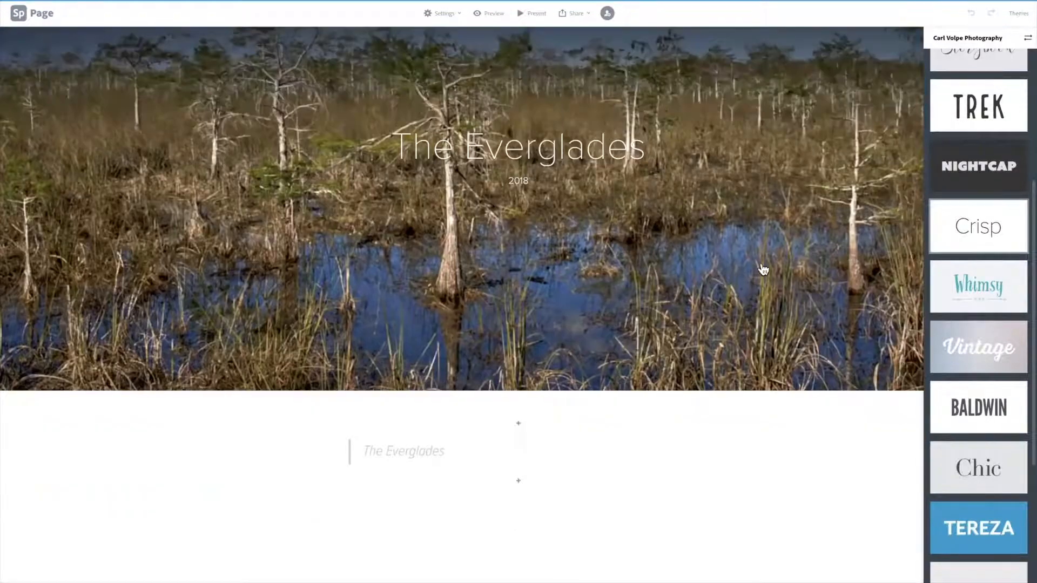
{"action": "scroll", "coordinate": [785, 206], "scroll_direction": "down", "scroll_amount": 2}
{"action": "left_click", "coordinate": [783, 203]}
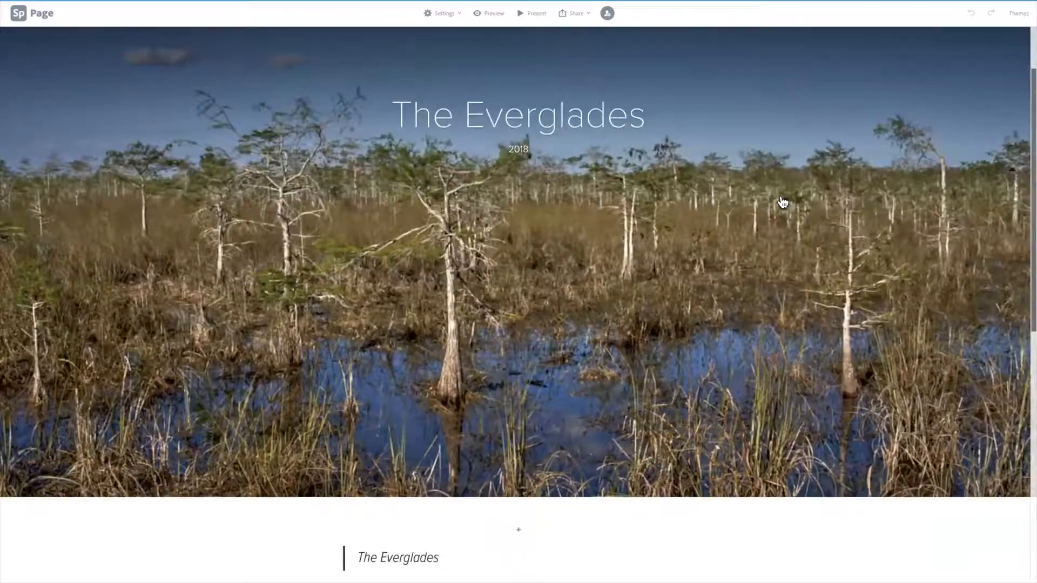
Step: Add photos below the last paragraph by uploading B1.jpg, B2.jpg and B3.jpg from the "2. Background Images" folder of Everglades Photo Essay
{"action": "scroll", "coordinate": [783, 203], "scroll_direction": "down", "scroll_amount": 8}
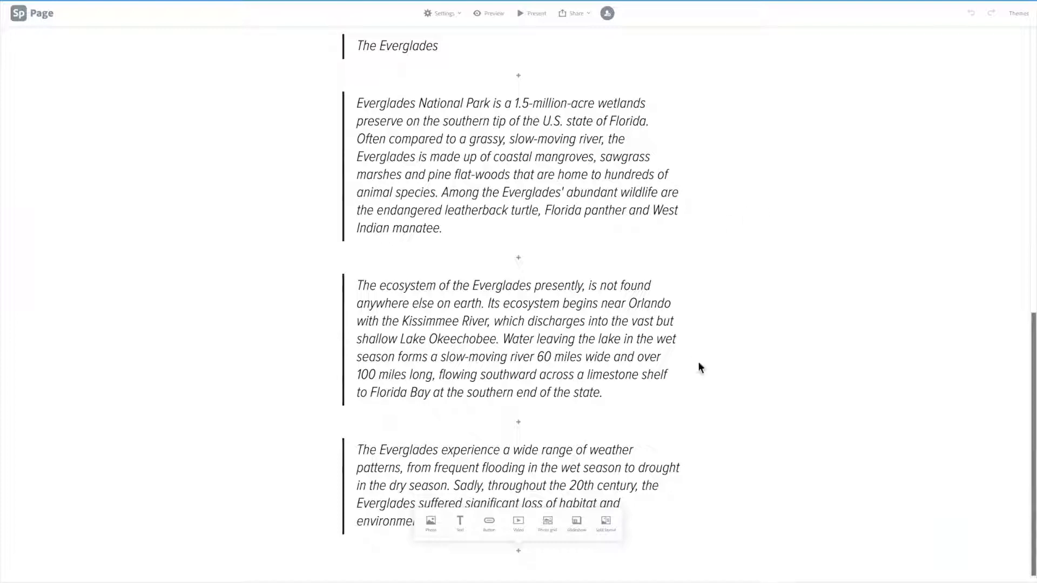
{"action": "left_click", "coordinate": [431, 522]}
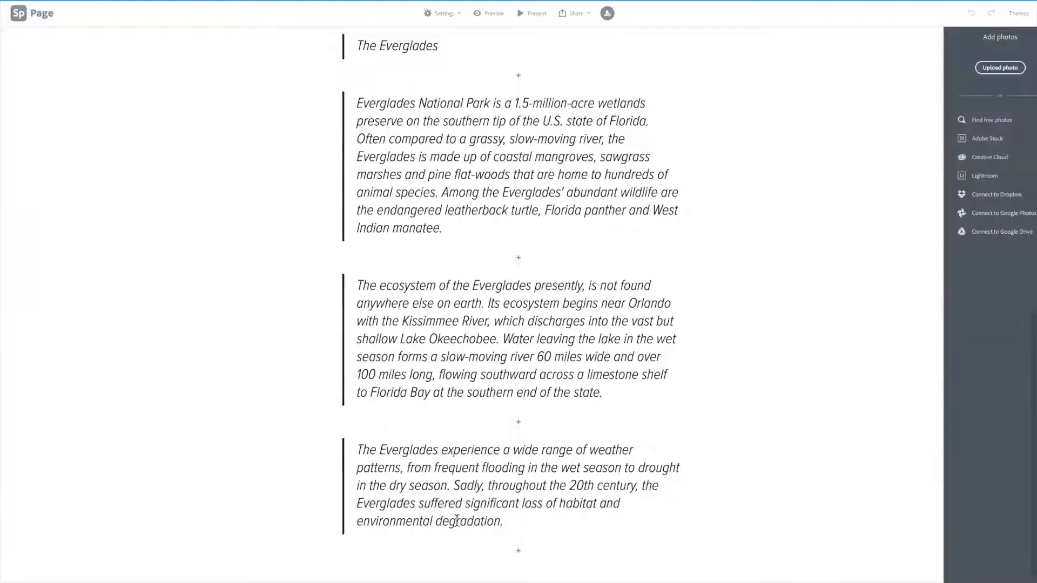
{"action": "left_click", "coordinate": [981, 66]}
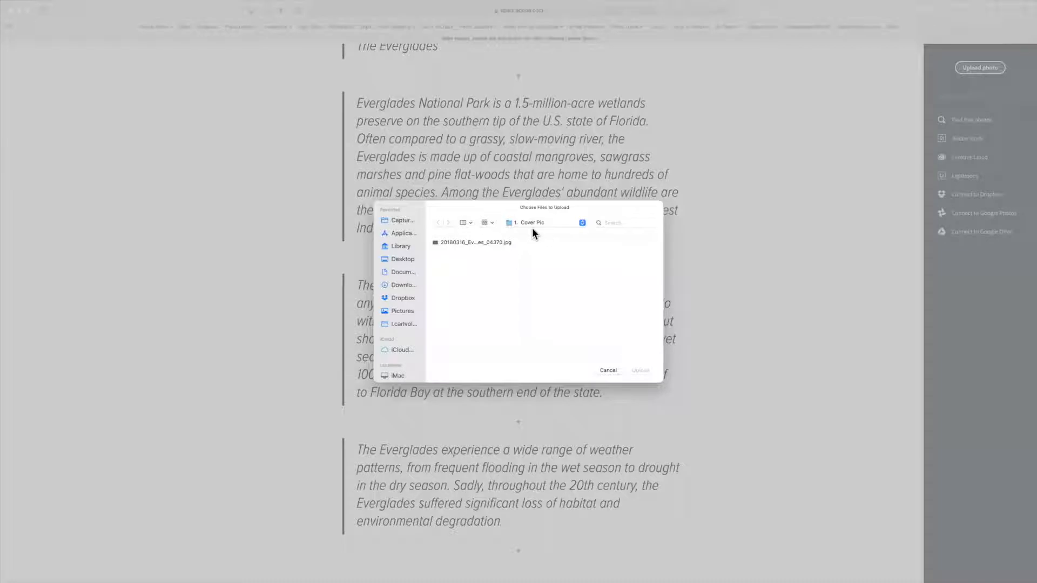
{"action": "left_click", "coordinate": [530, 223]}
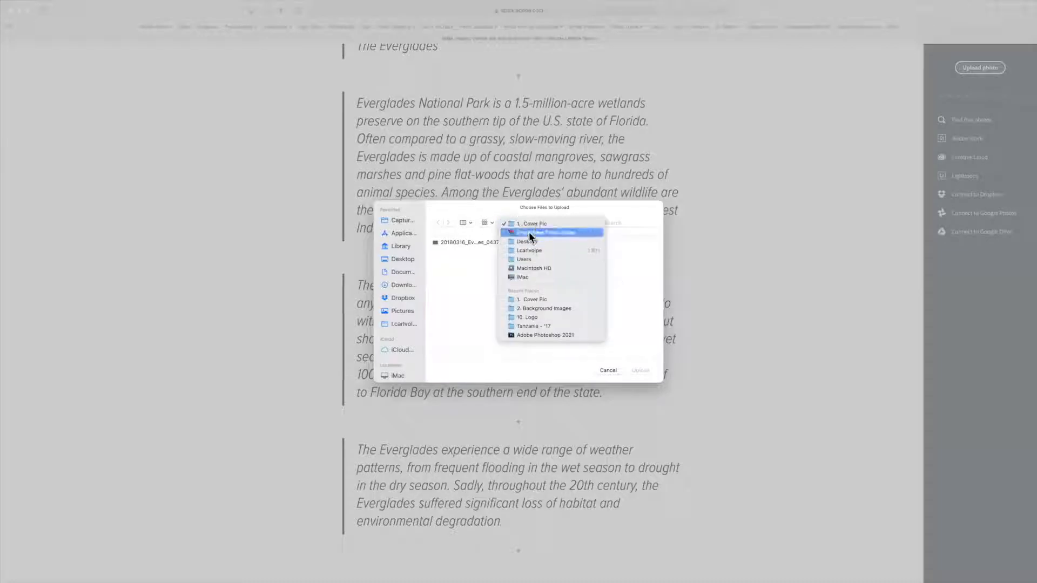
{"action": "left_click", "coordinate": [529, 232]}
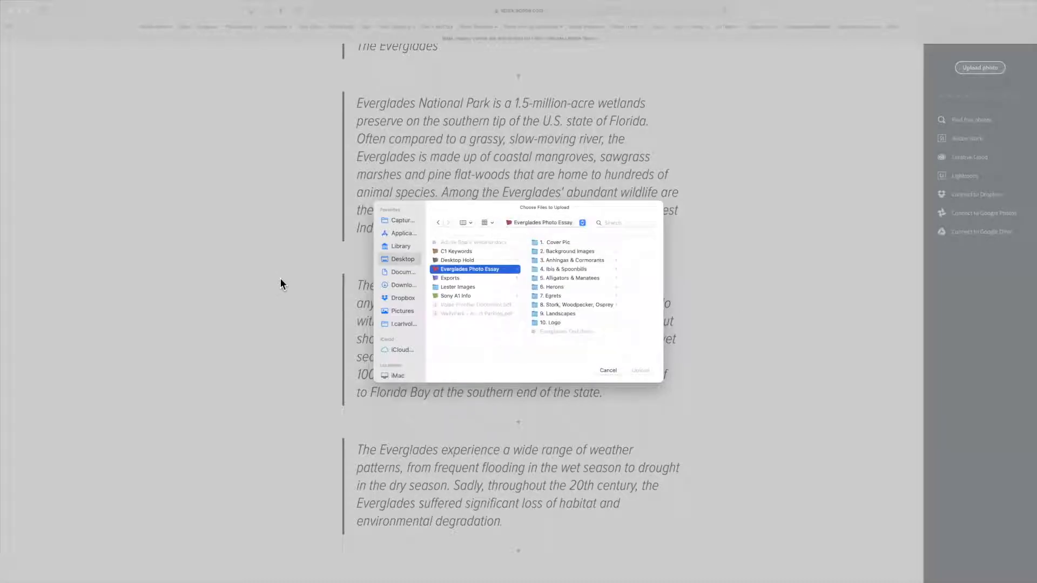
{"action": "left_click", "coordinate": [536, 251]}
{"action": "left_click", "coordinate": [586, 260]}
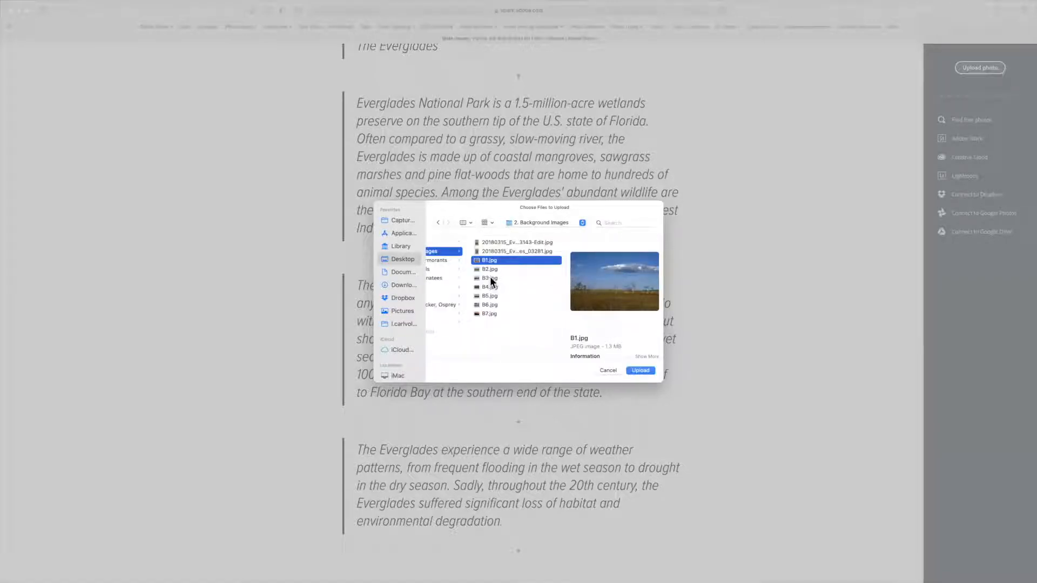
{"action": "left_click", "coordinate": [491, 277], "text": "shift"}
{"action": "left_click", "coordinate": [640, 371]}
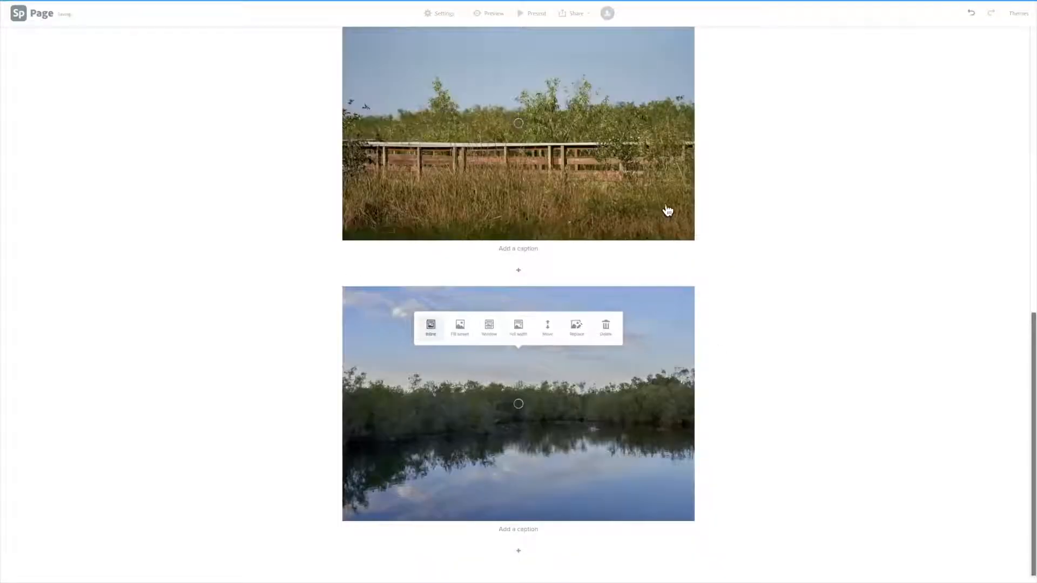
Step: Try the cloudy prairie photo one position higher, and place it below the boardwalk photo
{"action": "scroll", "coordinate": [666, 209], "scroll_direction": "up", "scroll_amount": 10}
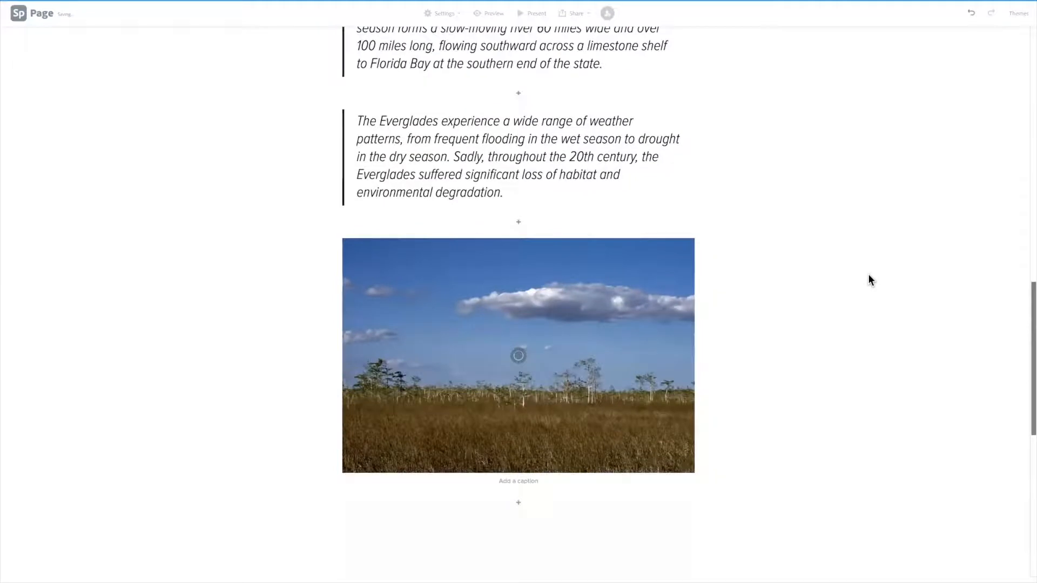
{"action": "scroll", "coordinate": [868, 274], "scroll_direction": "down", "scroll_amount": 3}
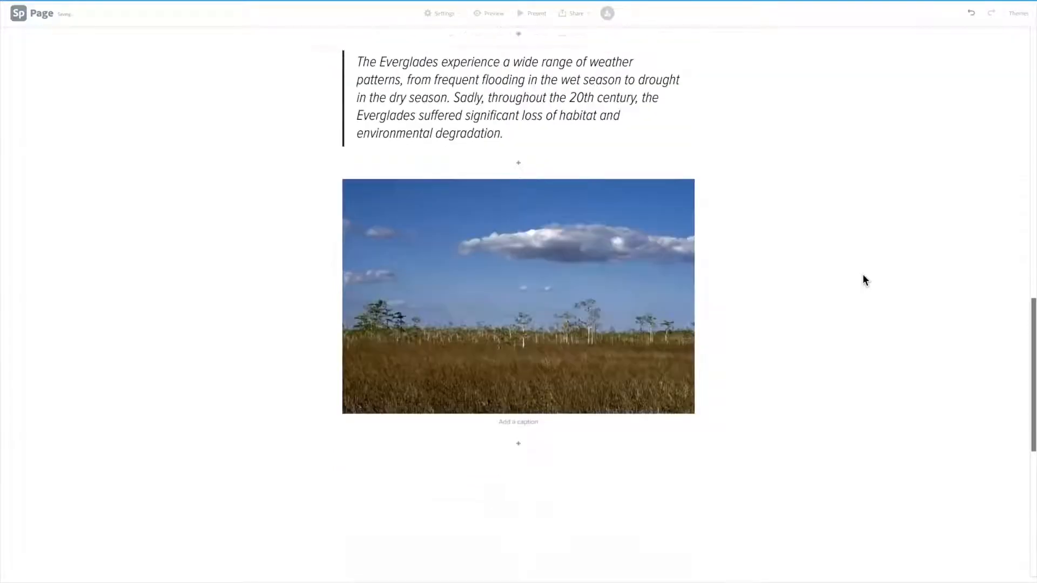
{"action": "left_click", "coordinate": [553, 284]}
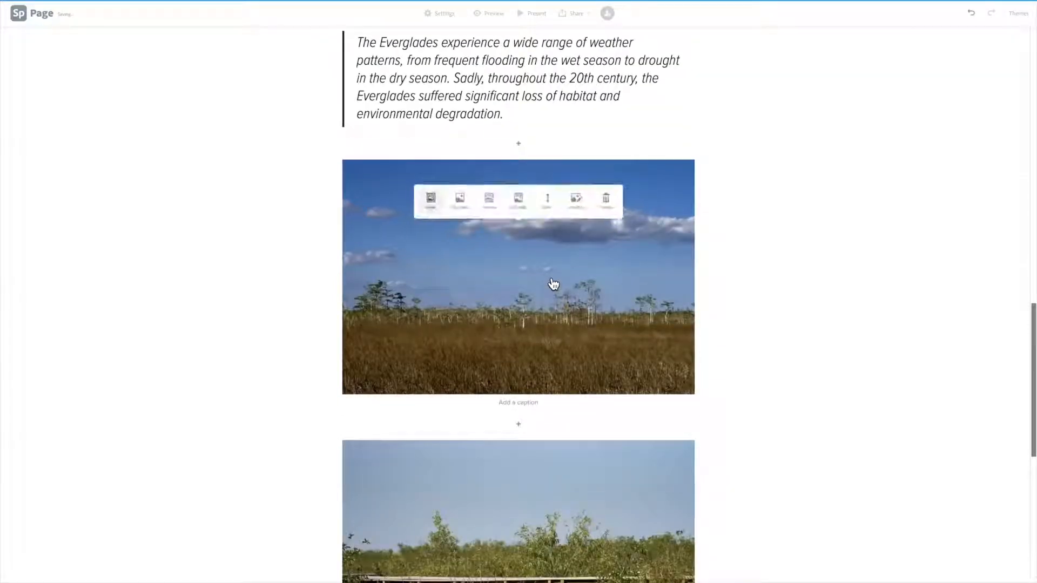
{"action": "left_click", "coordinate": [550, 202]}
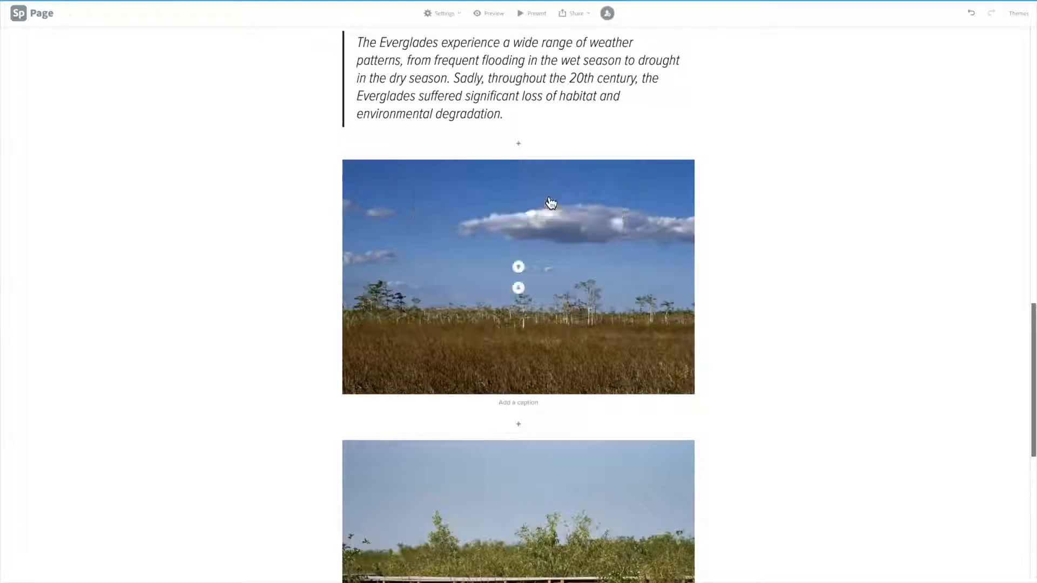
{"action": "left_click", "coordinate": [518, 266]}
{"action": "left_click", "coordinate": [519, 158]}
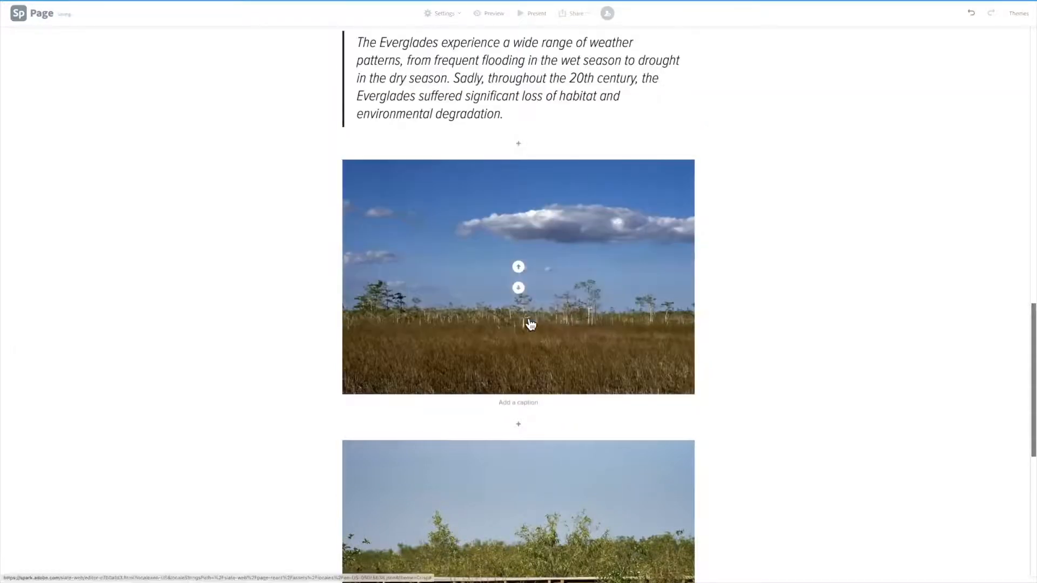
{"action": "left_click", "coordinate": [518, 288]}
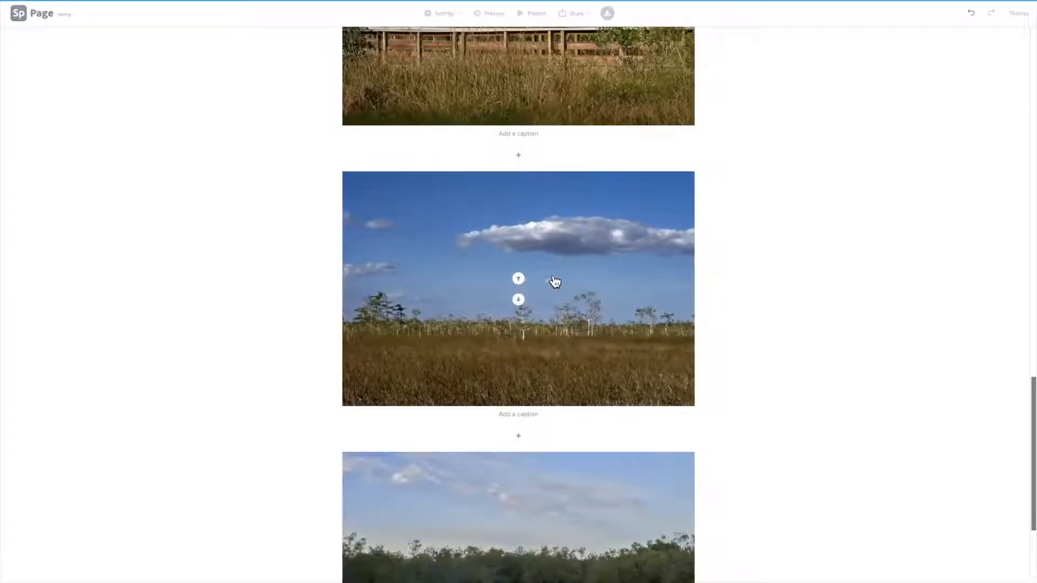
Step: Set the boardwalk photo below the last paragraph to the Fill screen display
{"action": "scroll", "coordinate": [555, 281], "scroll_direction": "up", "scroll_amount": 6}
{"action": "scroll", "coordinate": [556, 278], "scroll_direction": "down", "scroll_amount": 1}
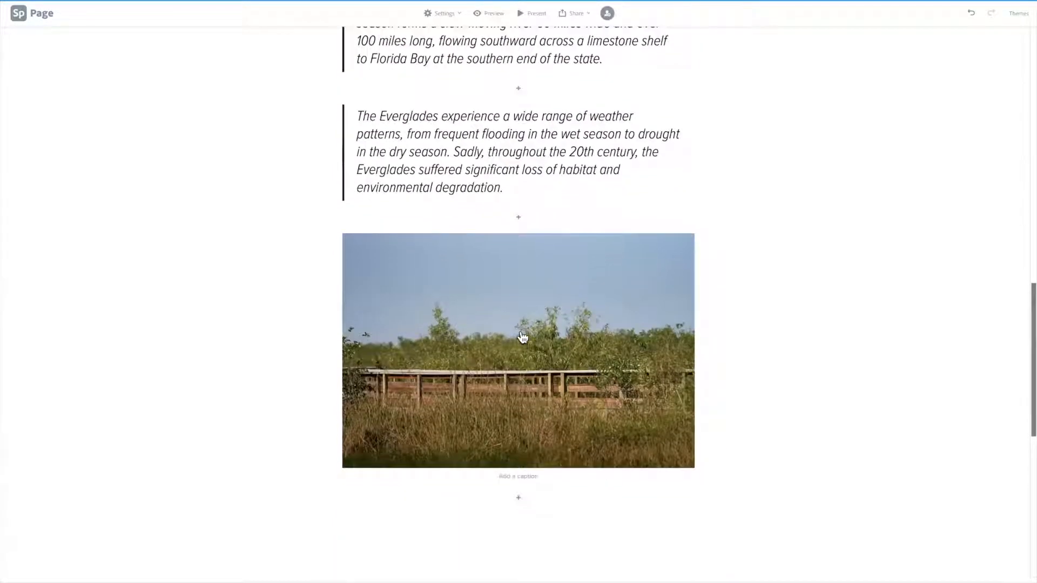
{"action": "left_click", "coordinate": [522, 337]}
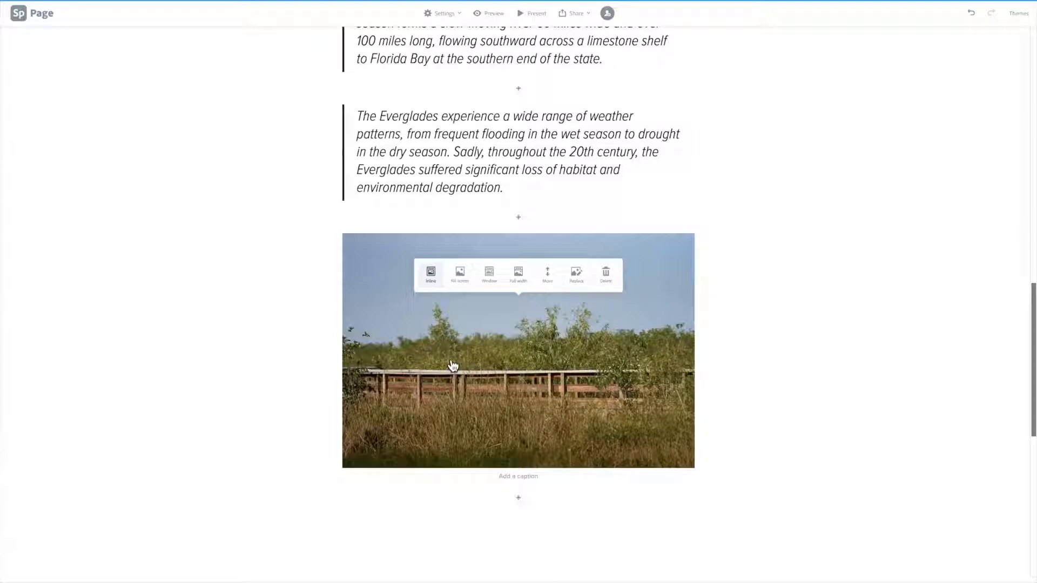
{"action": "scroll", "coordinate": [547, 352], "scroll_direction": "down", "scroll_amount": 2}
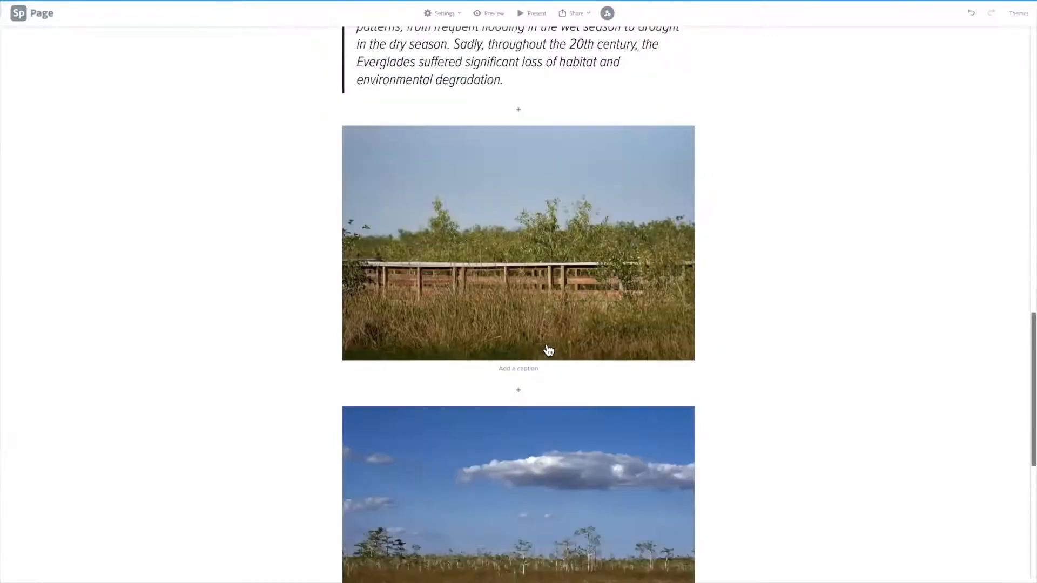
{"action": "scroll", "coordinate": [495, 266], "scroll_direction": "up", "scroll_amount": 2}
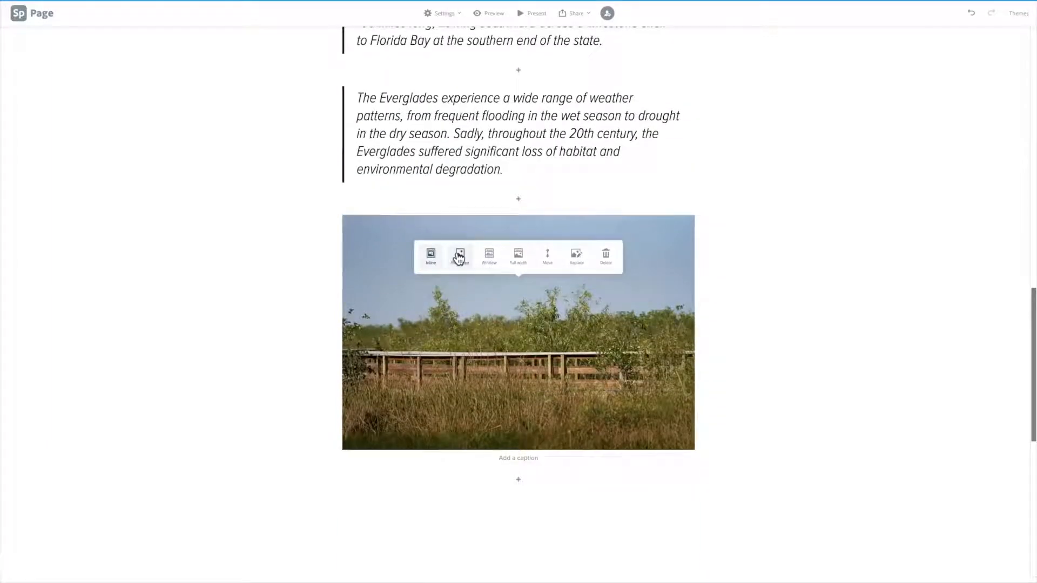
{"action": "left_click", "coordinate": [462, 257]}
{"action": "scroll", "coordinate": [661, 321], "scroll_direction": "up", "scroll_amount": 5}
{"action": "scroll", "coordinate": [659, 319], "scroll_direction": "down", "scroll_amount": 8}
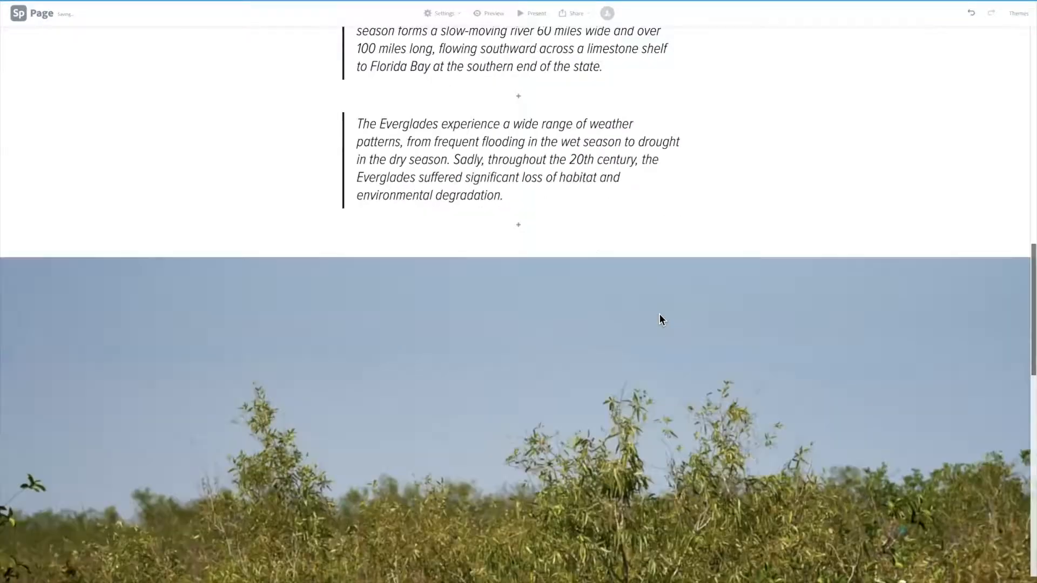
Step: Set the cloudy prairie photo to the Window display and check how it scrolls between its neighbouring photos
{"action": "scroll", "coordinate": [660, 319], "scroll_direction": "down", "scroll_amount": 10}
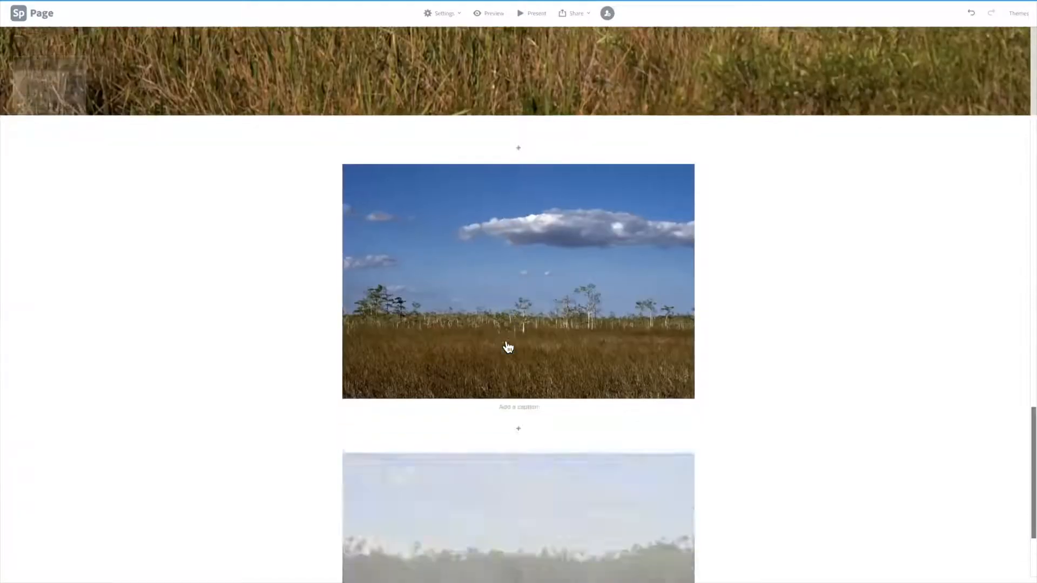
{"action": "scroll", "coordinate": [497, 335], "scroll_direction": "down", "scroll_amount": 2}
{"action": "scroll", "coordinate": [493, 287], "scroll_direction": "up", "scroll_amount": 4}
{"action": "left_click", "coordinate": [492, 286]}
{"action": "left_click", "coordinate": [492, 285]}
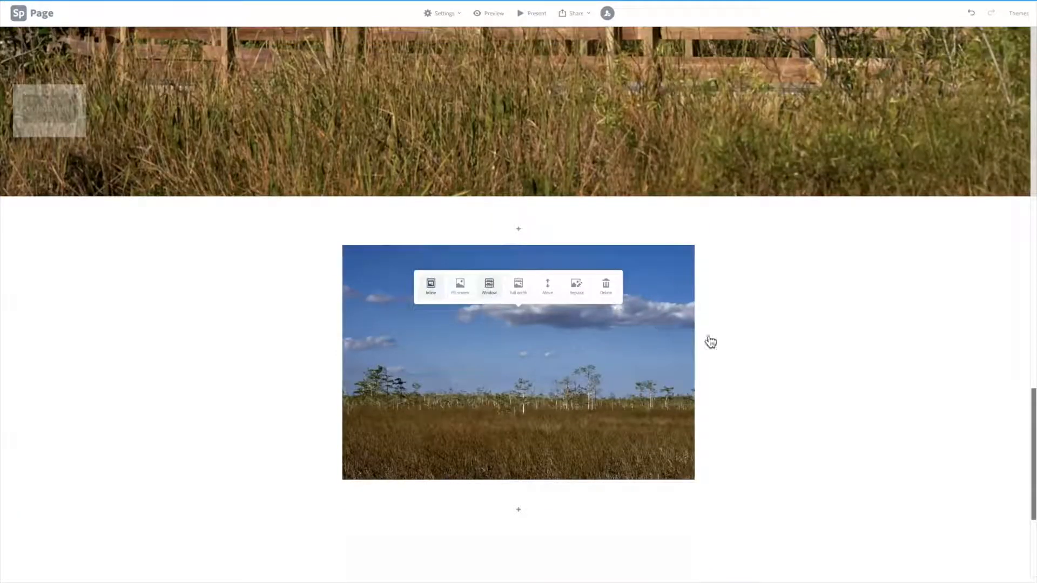
{"action": "scroll", "coordinate": [763, 352], "scroll_direction": "down", "scroll_amount": 2}
{"action": "scroll", "coordinate": [764, 351], "scroll_direction": "down", "scroll_amount": 2}
{"action": "scroll", "coordinate": [763, 351], "scroll_direction": "up", "scroll_amount": 4}
{"action": "scroll", "coordinate": [763, 352], "scroll_direction": "up", "scroll_amount": 5}
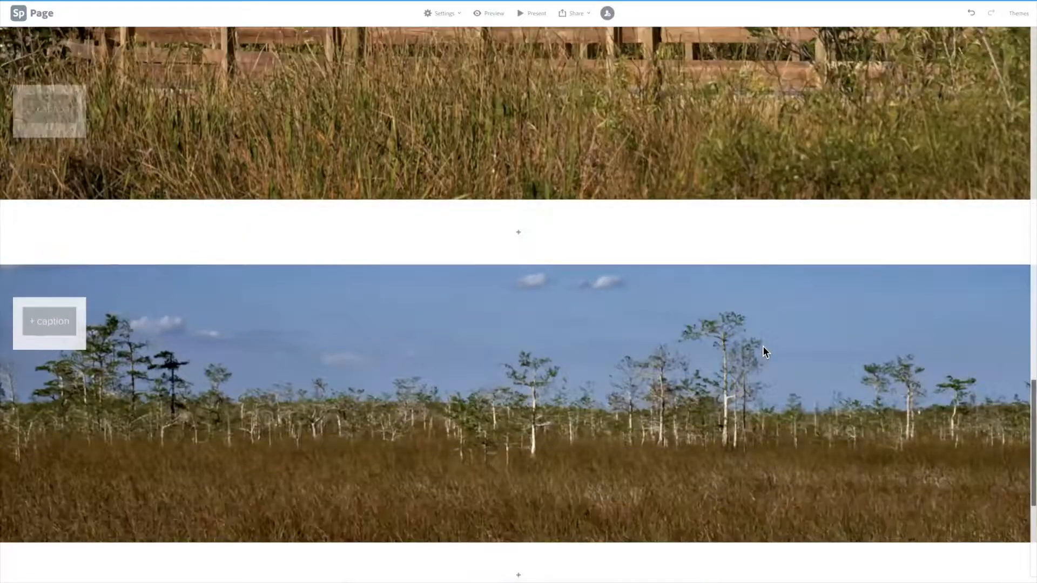
{"action": "scroll", "coordinate": [763, 351], "scroll_direction": "down", "scroll_amount": 8}
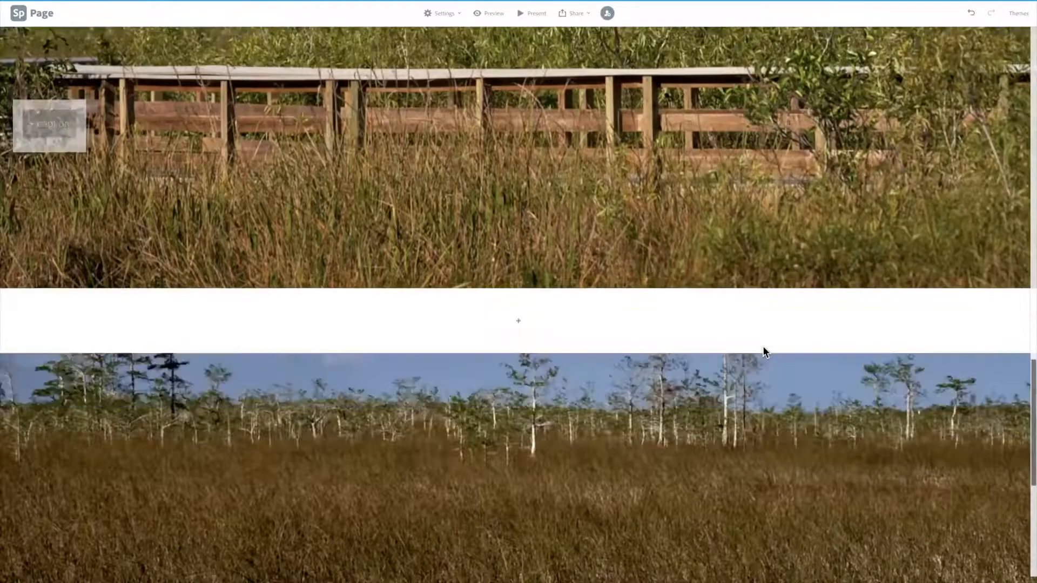
Step: Set the lake photo with mangroves to the Full width display and check it against the photos above
{"action": "left_click", "coordinate": [539, 391]}
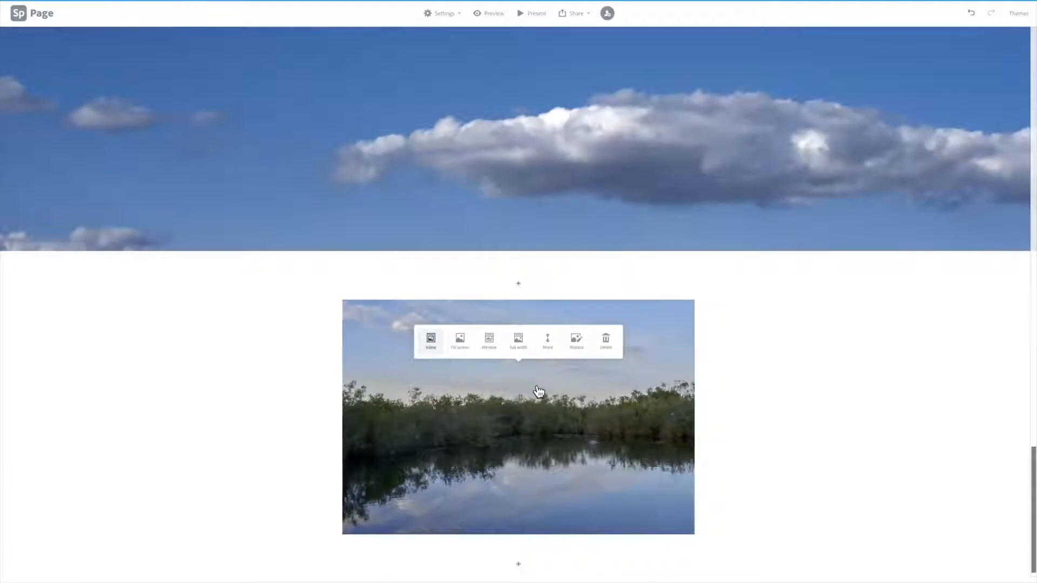
{"action": "left_click", "coordinate": [518, 341]}
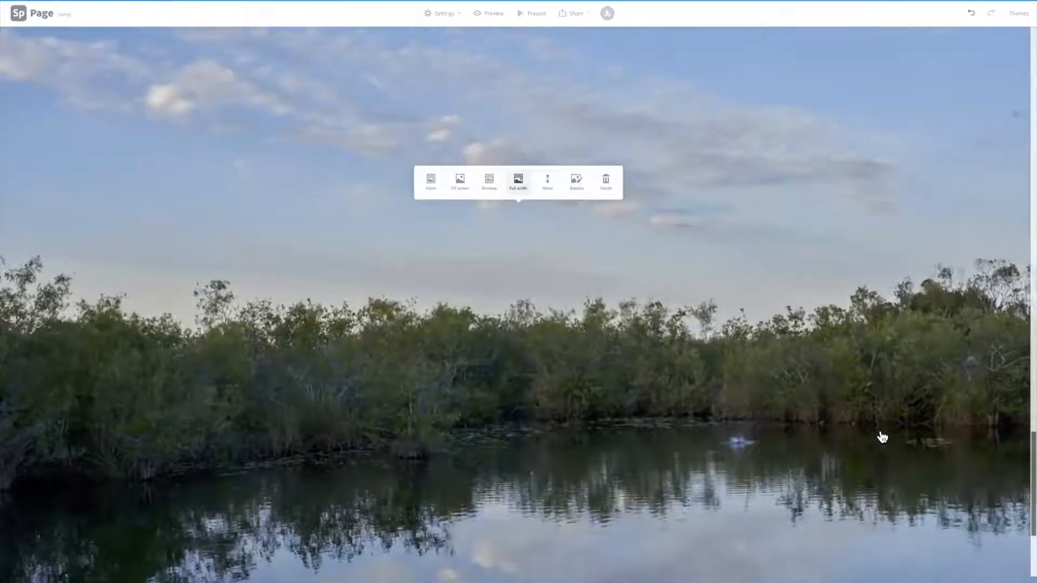
{"action": "scroll", "coordinate": [881, 432], "scroll_direction": "up", "scroll_amount": 10}
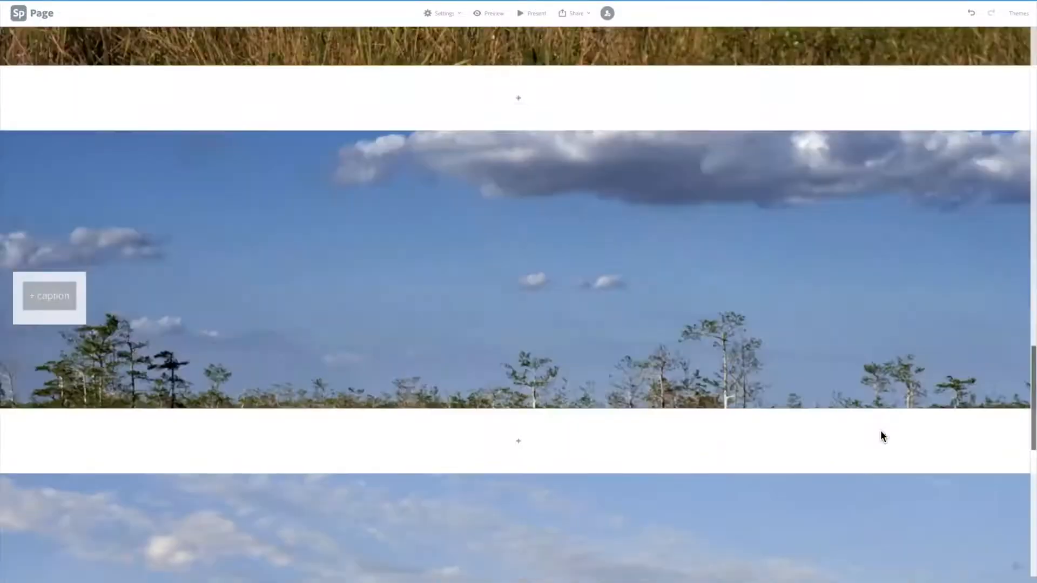
{"action": "scroll", "coordinate": [880, 432], "scroll_direction": "up", "scroll_amount": 10}
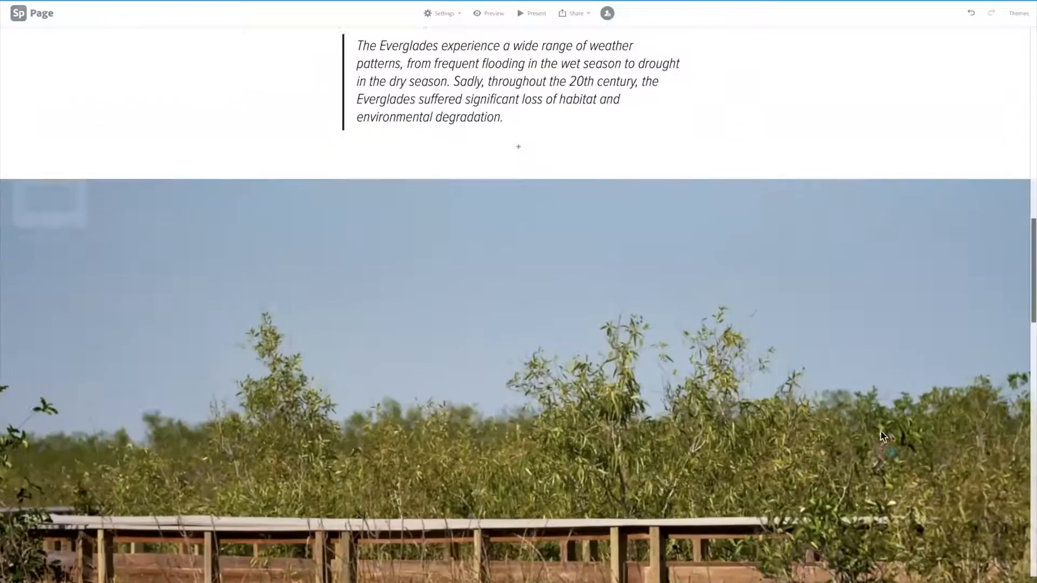
Step: Examine the caption placement on the Fill screen boardwalk photo and how the photo behaves while scrolling
{"action": "scroll", "coordinate": [880, 432], "scroll_direction": "down", "scroll_amount": 6}
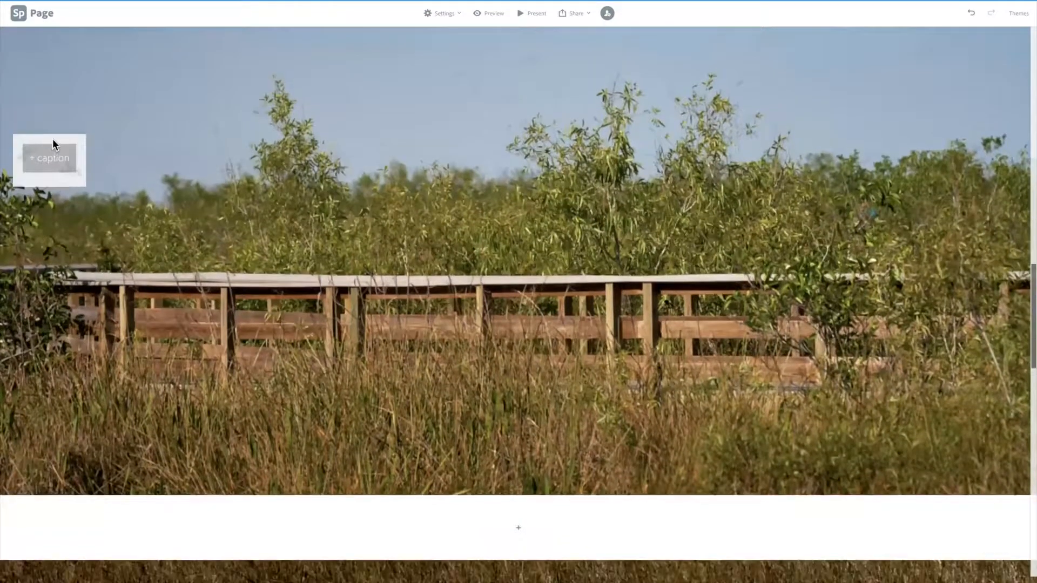
{"action": "left_click_drag", "start_coordinate": [49, 149], "coordinate": [303, 106]}
{"action": "left_click", "coordinate": [129, 142]}
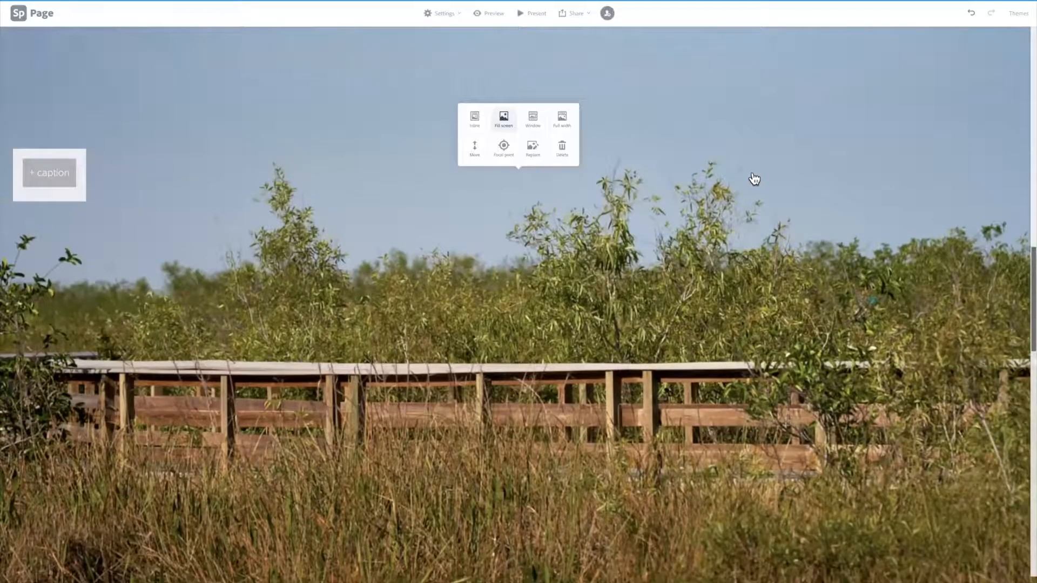
{"action": "scroll", "coordinate": [754, 179], "scroll_direction": "up", "scroll_amount": 5}
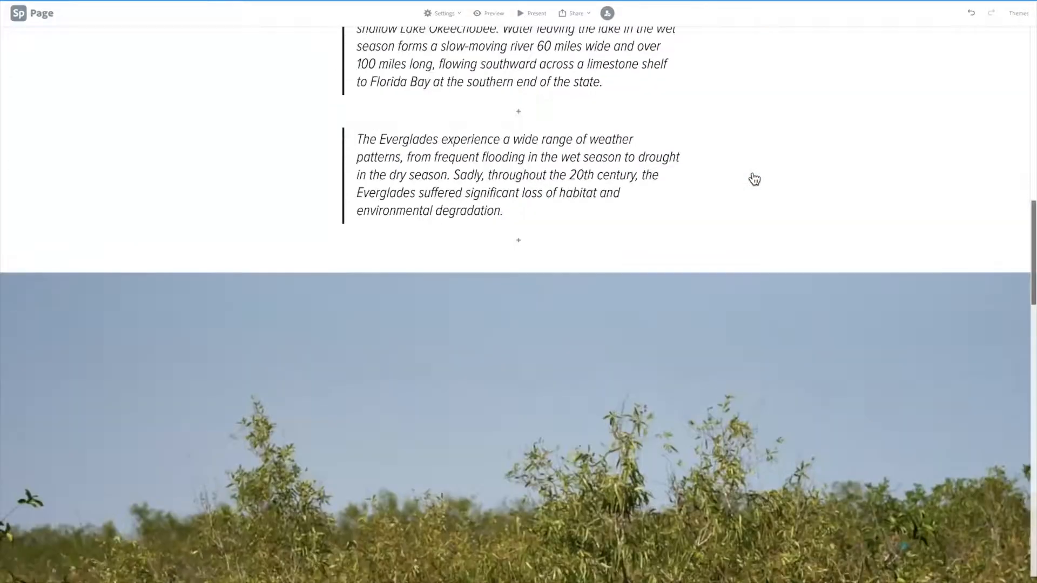
{"action": "scroll", "coordinate": [755, 179], "scroll_direction": "down", "scroll_amount": 6}
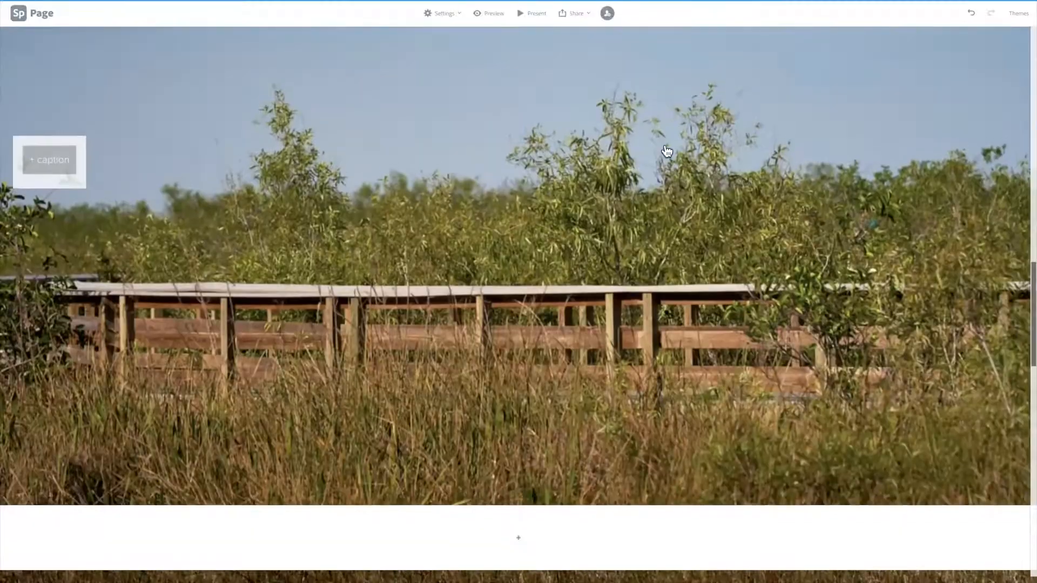
{"action": "scroll", "coordinate": [659, 152], "scroll_direction": "up", "scroll_amount": 2}
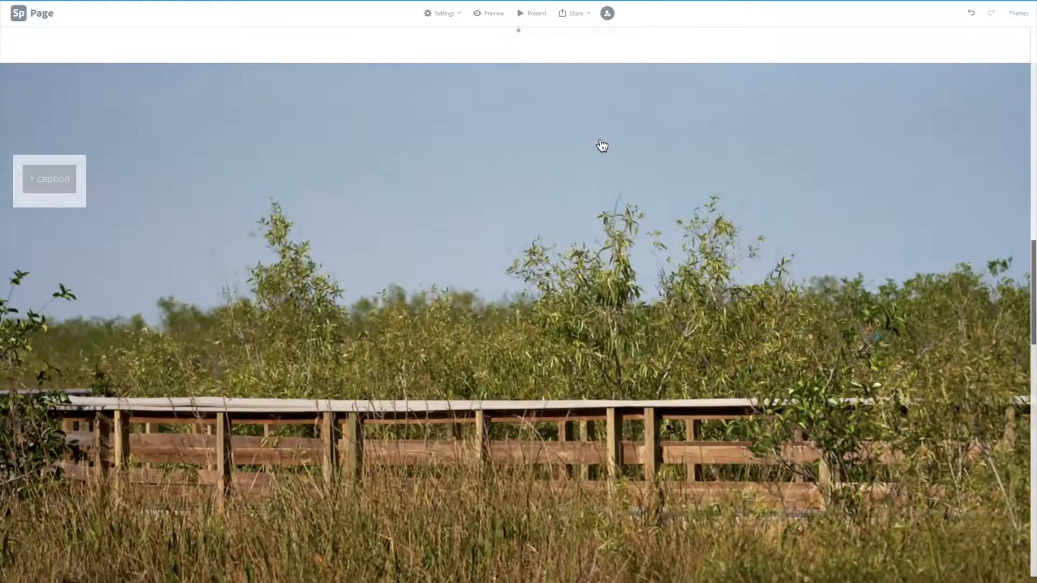
{"action": "scroll", "coordinate": [600, 146], "scroll_direction": "up", "scroll_amount": 1}
{"action": "scroll", "coordinate": [504, 134], "scroll_direction": "down", "scroll_amount": 2}
Step: Delete the boardwalk, cloudy prairie and lake photos below the last paragraph
{"action": "left_click", "coordinate": [506, 132]}
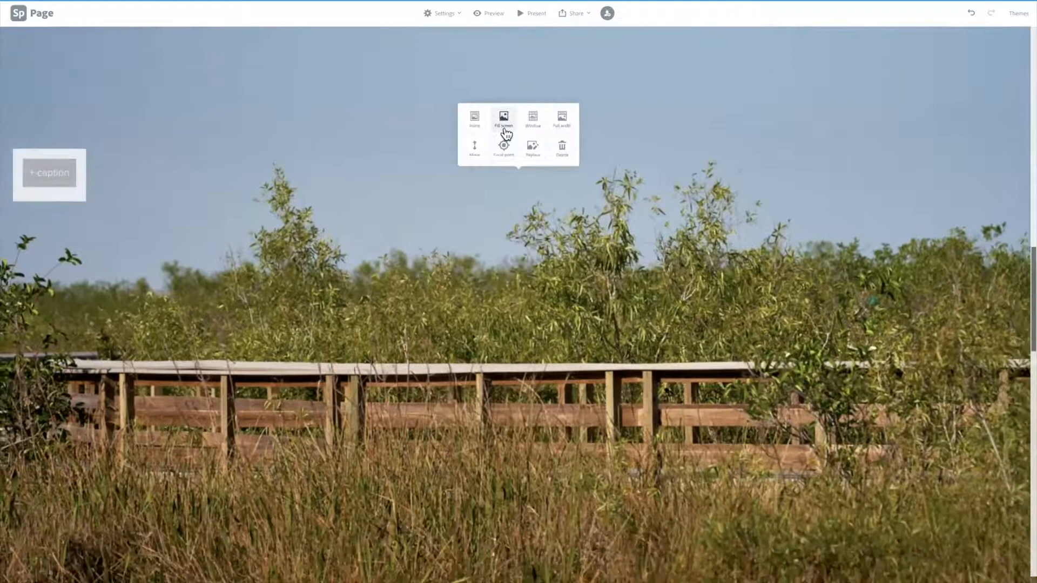
{"action": "left_click", "coordinate": [562, 149]}
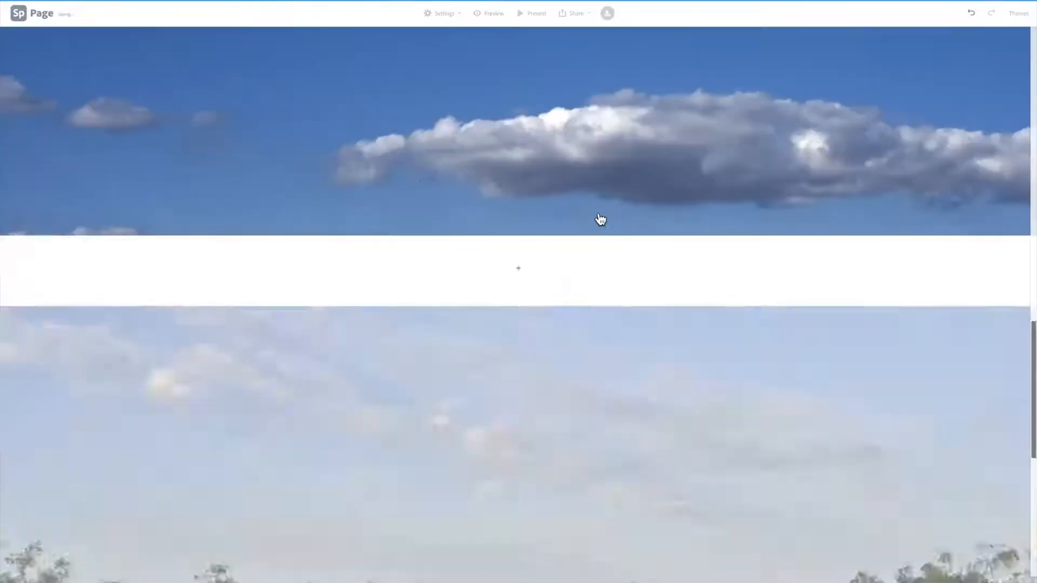
{"action": "scroll", "coordinate": [600, 219], "scroll_direction": "up", "scroll_amount": 2}
{"action": "left_click", "coordinate": [599, 209]}
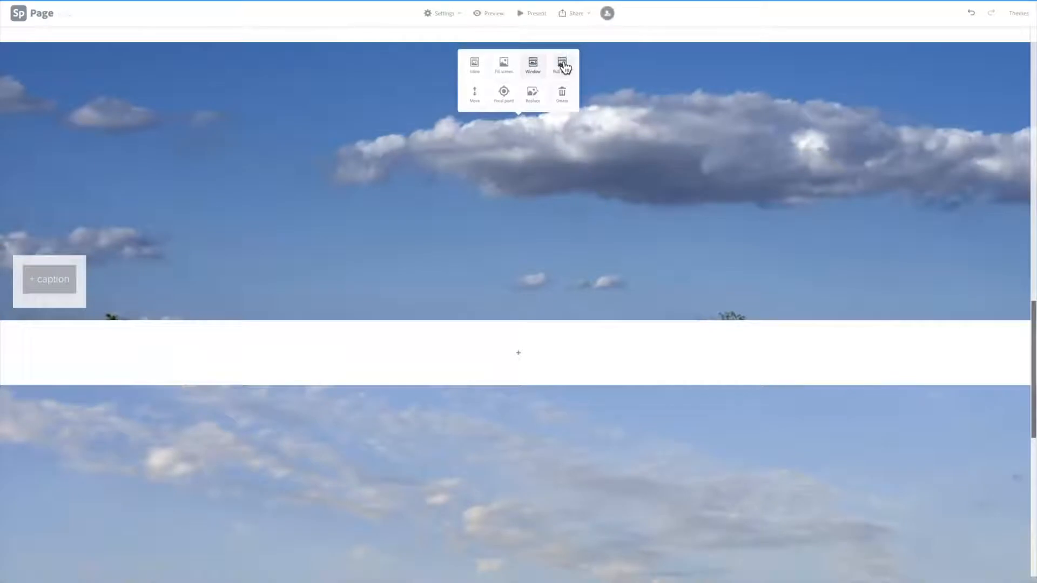
{"action": "left_click", "coordinate": [562, 96]}
{"action": "left_click", "coordinate": [604, 359]}
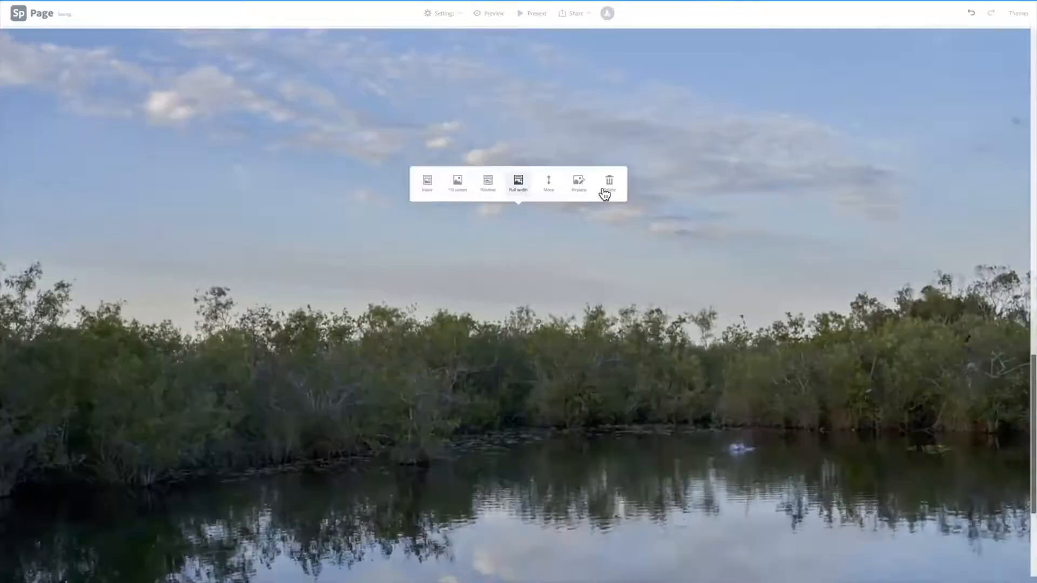
{"action": "left_click", "coordinate": [606, 181]}
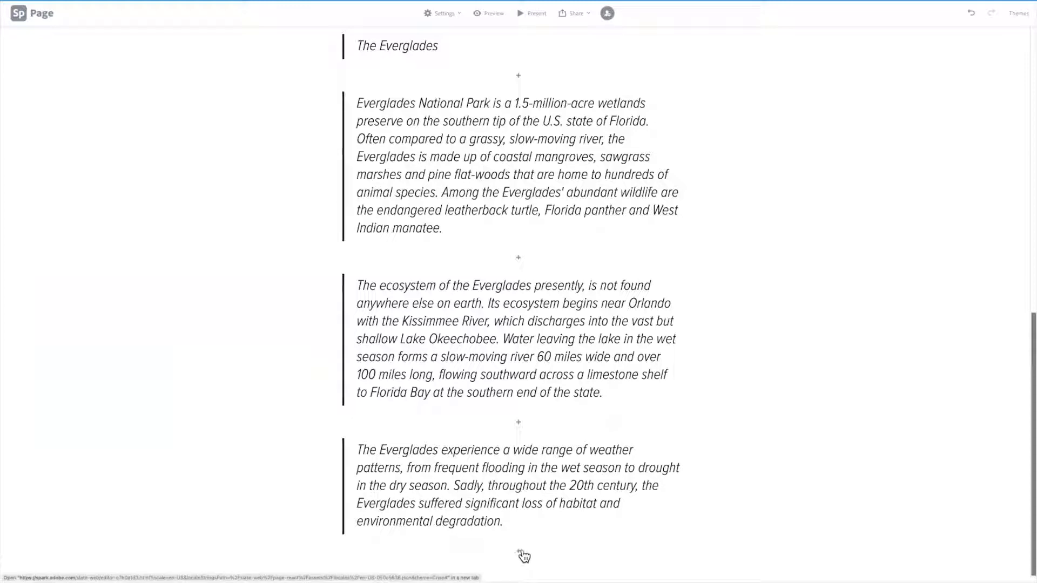
Step: Add a photo grid below the last paragraph and upload H1.jpg through H8.jpg from the "6. Herons" folder of Everglades Photo Essay
{"action": "left_click", "coordinate": [519, 554]}
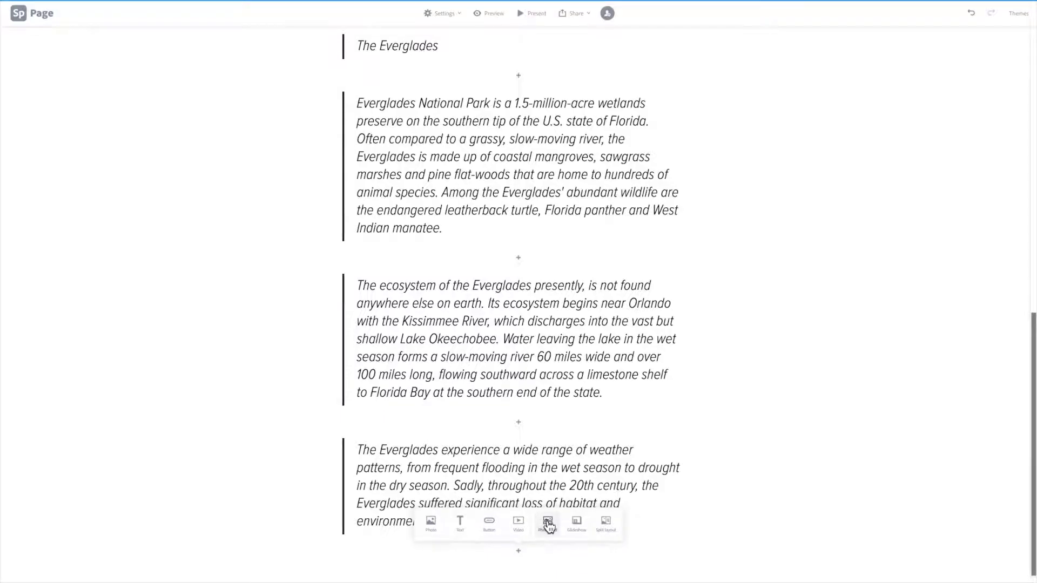
{"action": "left_click", "coordinate": [548, 523]}
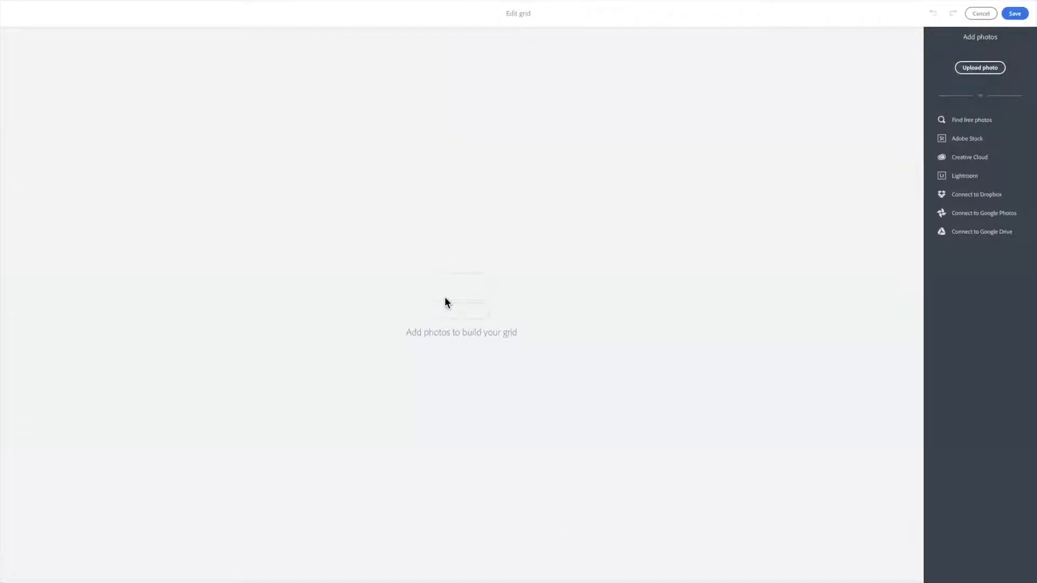
{"action": "left_click", "coordinate": [974, 69]}
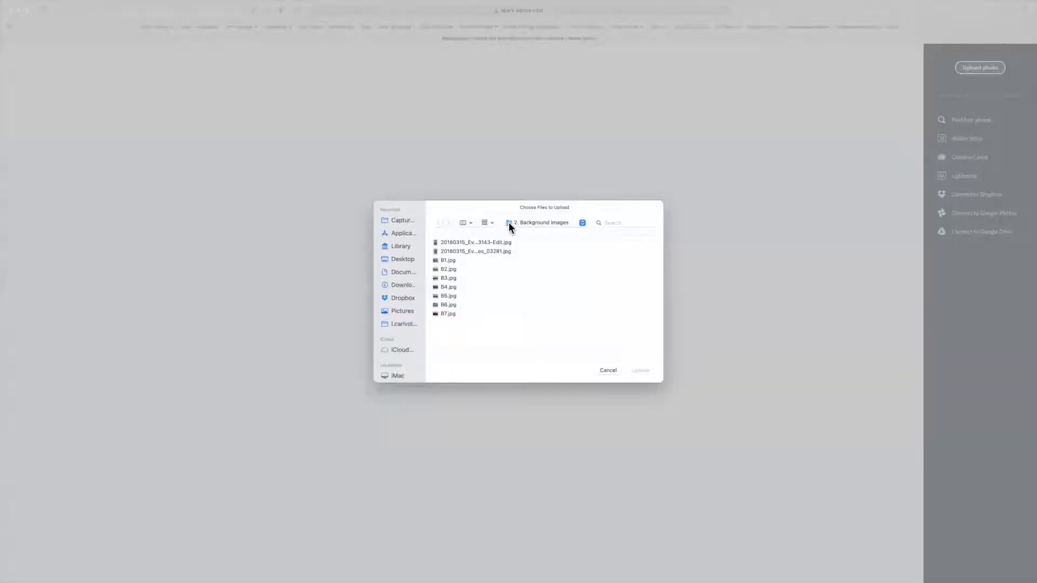
{"action": "left_click", "coordinate": [582, 223]}
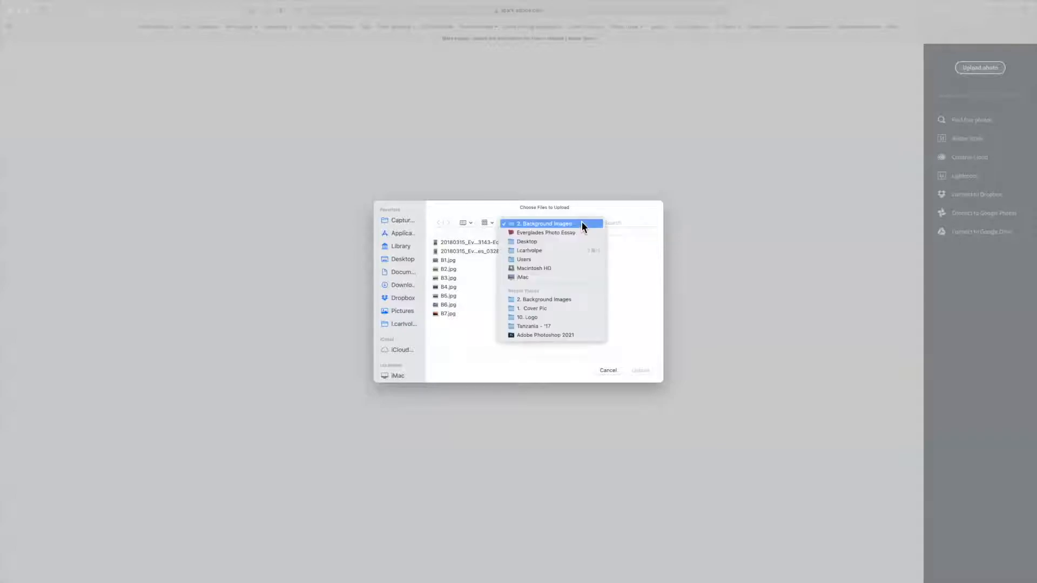
{"action": "left_click", "coordinate": [562, 233]}
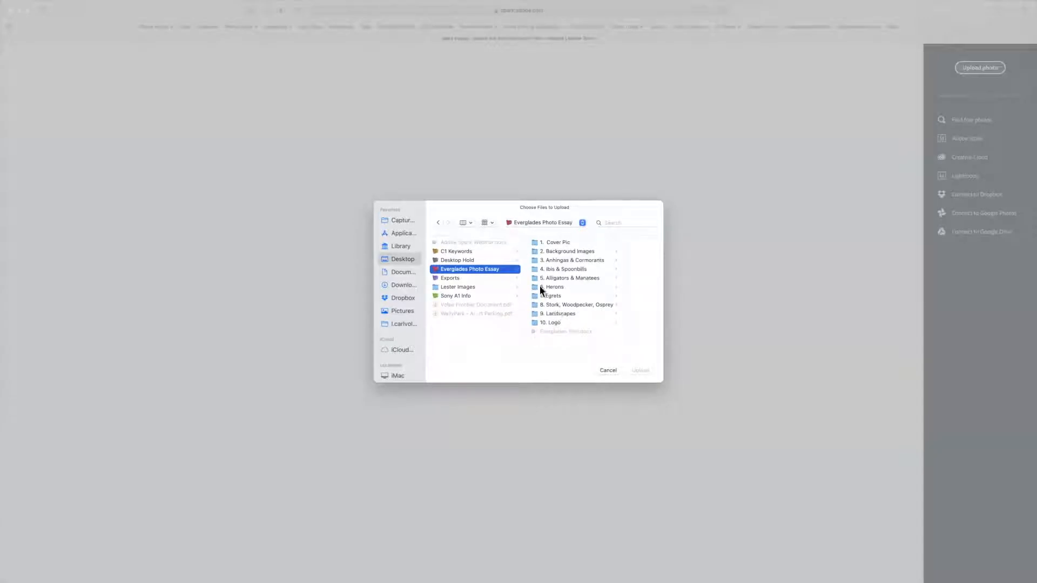
{"action": "left_click", "coordinate": [535, 289]}
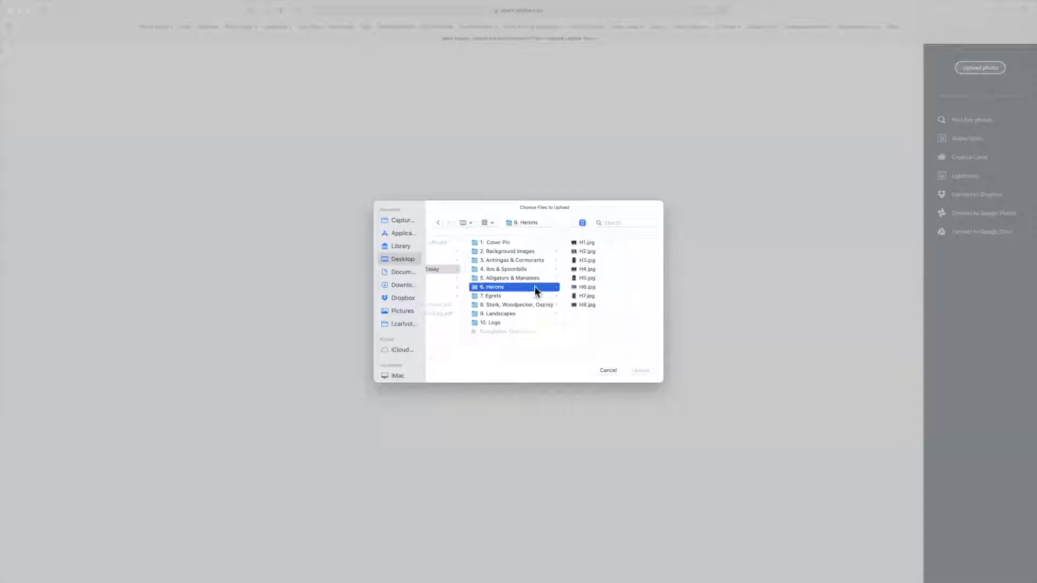
{"action": "left_click", "coordinate": [586, 242]}
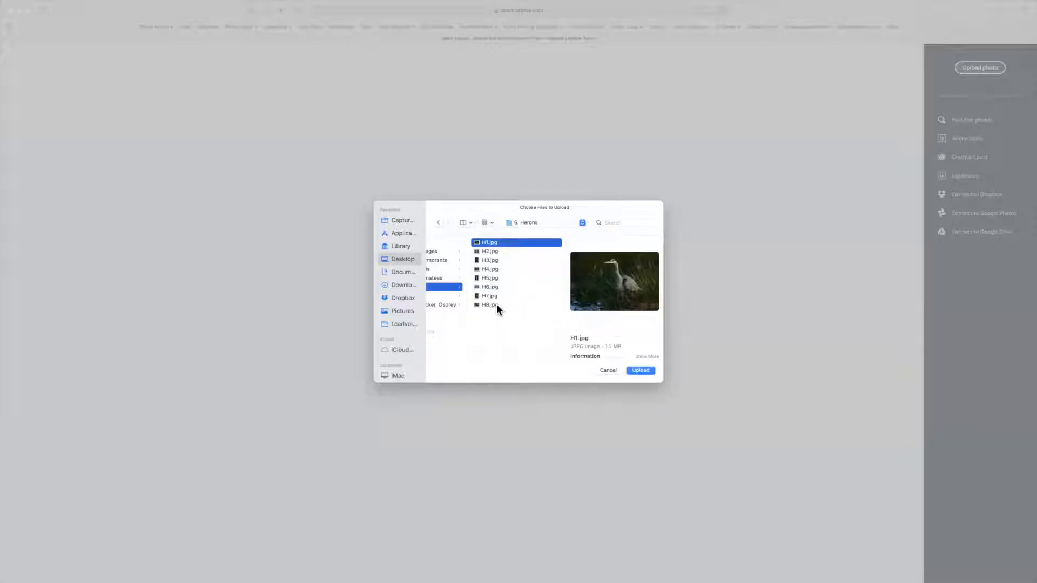
{"action": "left_click", "coordinate": [494, 304], "text": "shift"}
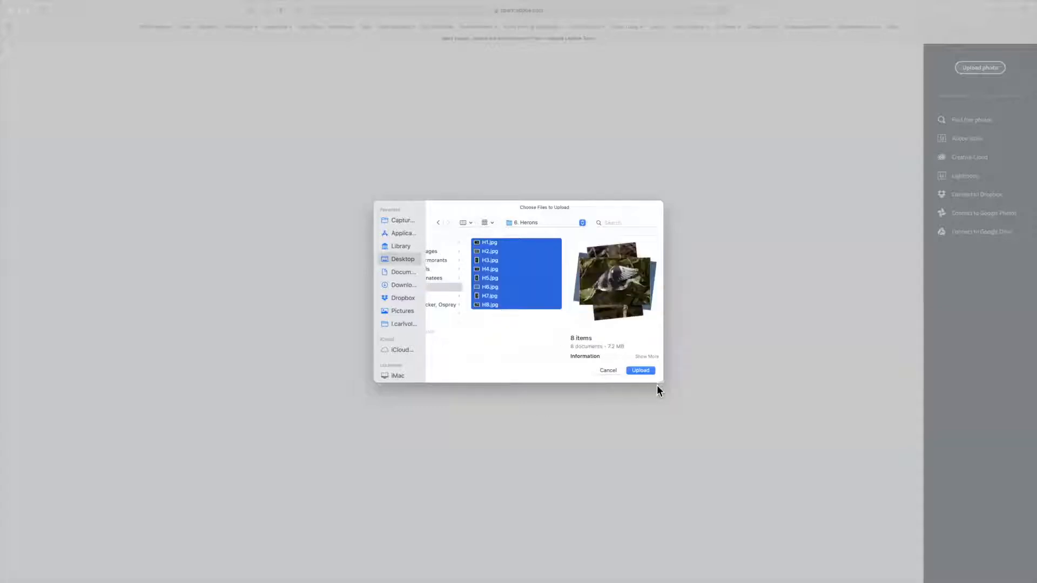
{"action": "left_click", "coordinate": [640, 370]}
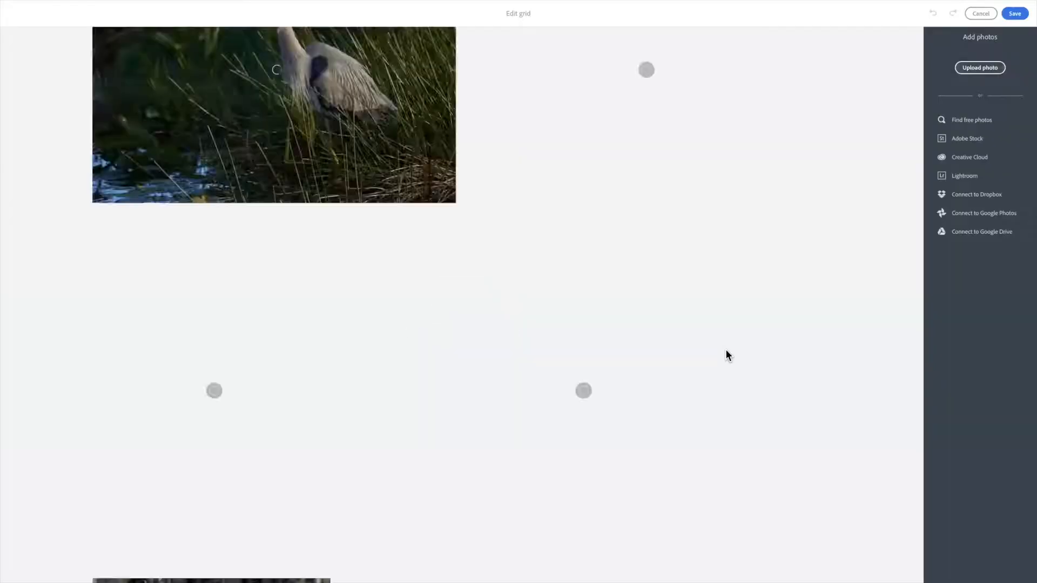
Step: Review how the heron photos are arranged across the rows of the grid
{"action": "scroll", "coordinate": [653, 273], "scroll_direction": "up", "scroll_amount": 13}
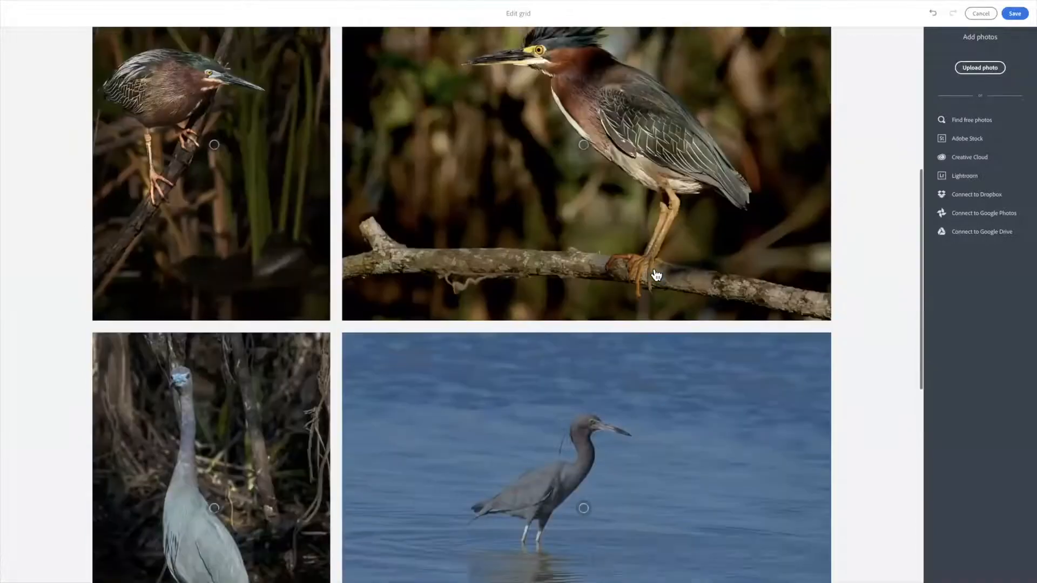
{"action": "scroll", "coordinate": [657, 276], "scroll_direction": "up", "scroll_amount": 2}
{"action": "scroll", "coordinate": [656, 276], "scroll_direction": "down", "scroll_amount": 10}
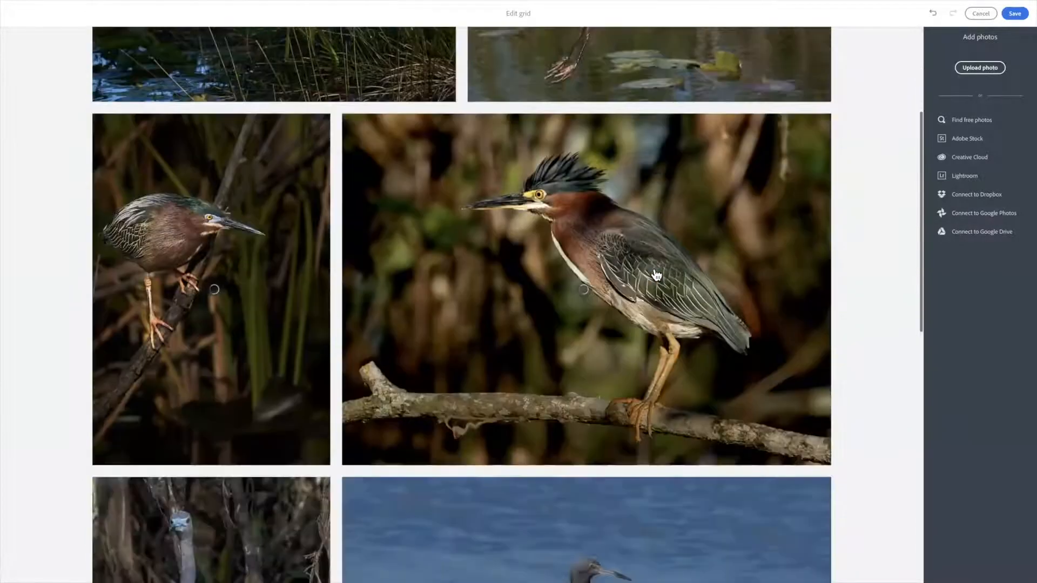
{"action": "scroll", "coordinate": [656, 276], "scroll_direction": "down", "scroll_amount": 4}
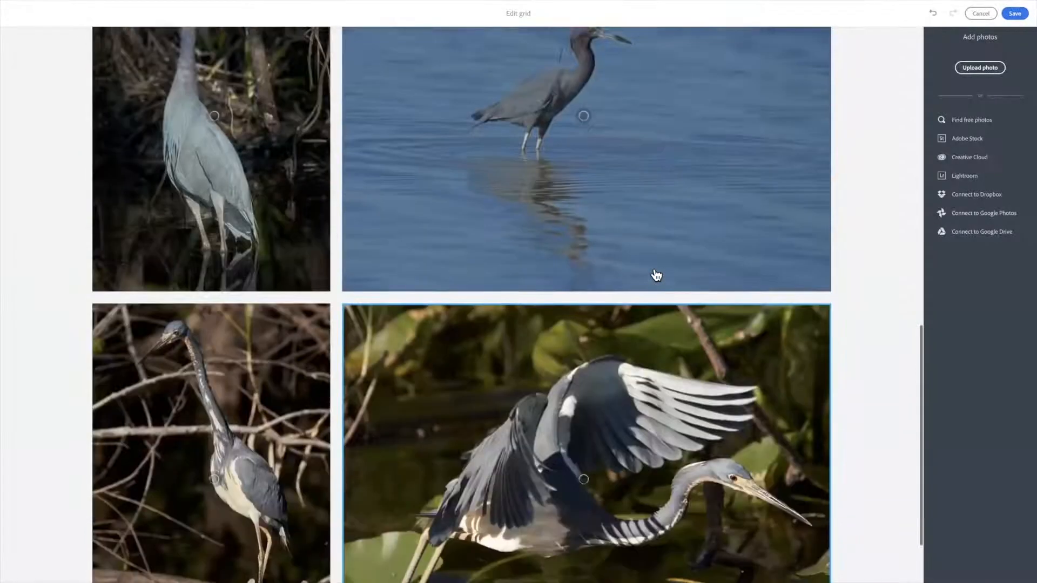
{"action": "scroll", "coordinate": [656, 276], "scroll_direction": "up", "scroll_amount": 6}
{"action": "scroll", "coordinate": [656, 276], "scroll_direction": "up", "scroll_amount": 10}
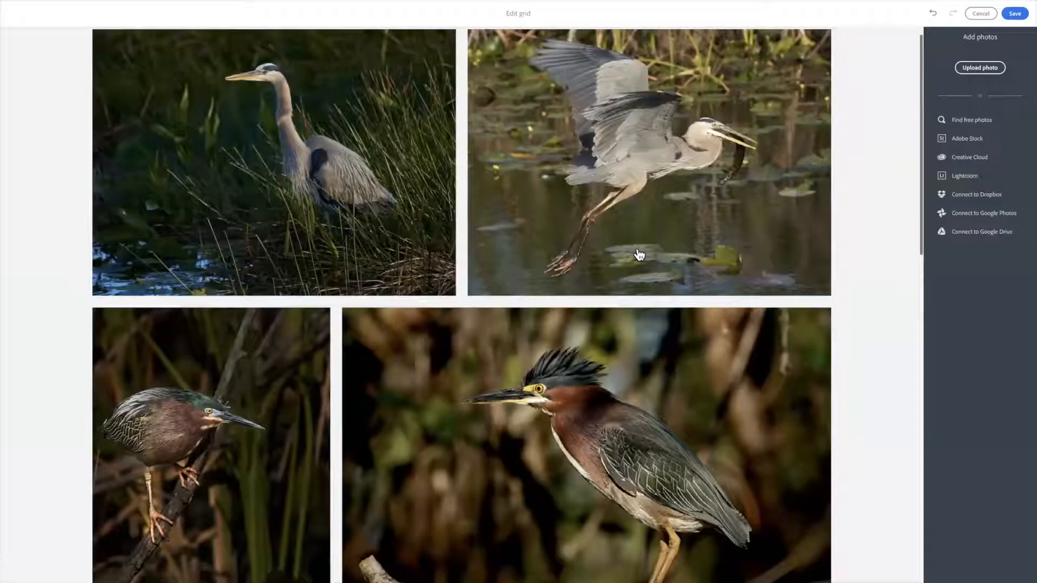
{"action": "scroll", "coordinate": [639, 255], "scroll_direction": "up", "scroll_amount": 1}
Step: Make the photo of the flying heron with its catch a large photo in the grid
{"action": "left_click", "coordinate": [639, 255]}
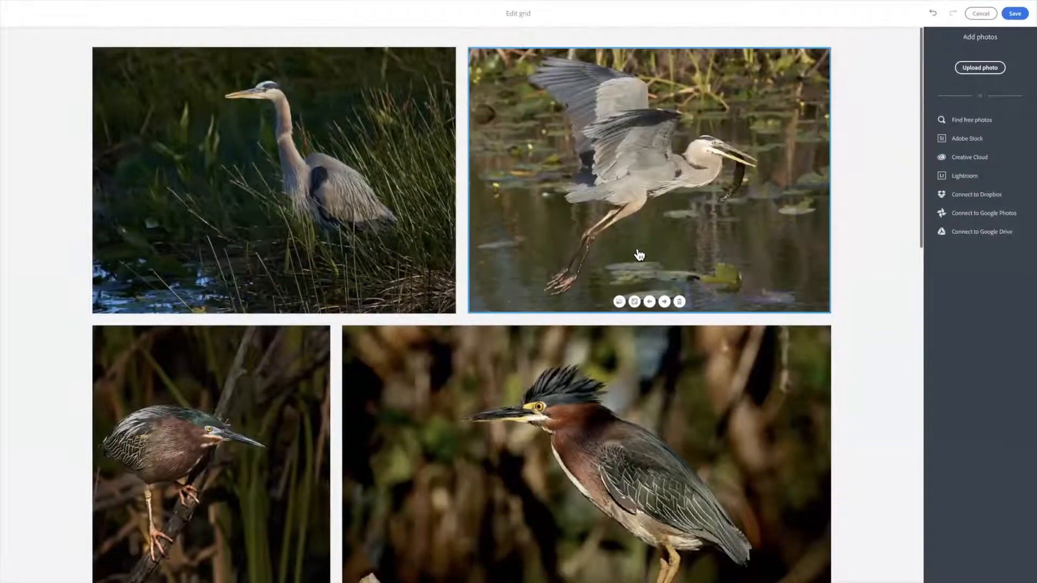
{"action": "left_click", "coordinate": [640, 304]}
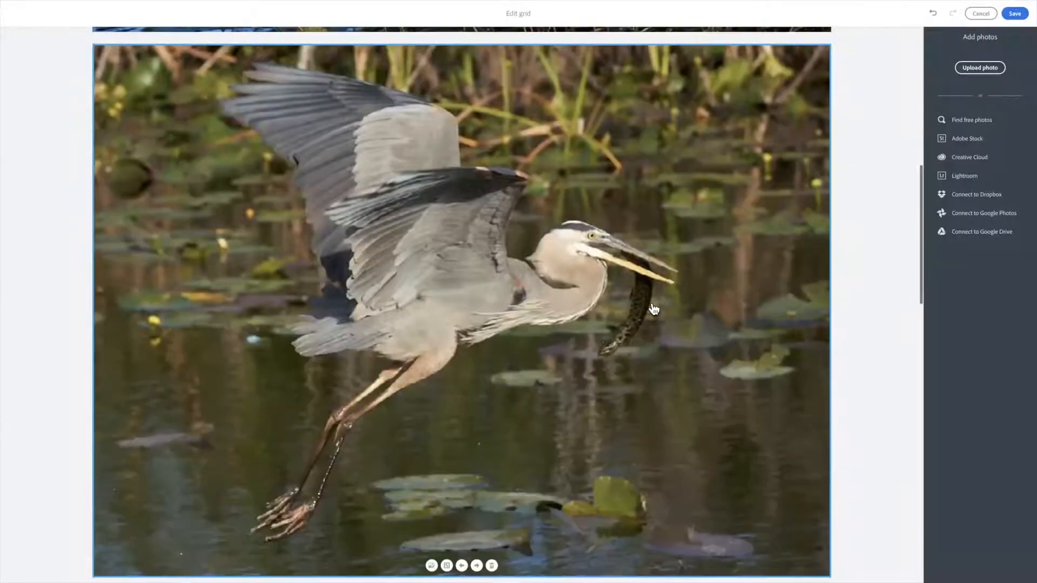
{"action": "scroll", "coordinate": [653, 308], "scroll_direction": "down", "scroll_amount": 3}
Step: Move the crested green heron photo two positions earlier in the grid, ahead of the large flying heron photo
{"action": "scroll", "coordinate": [653, 309], "scroll_direction": "down", "scroll_amount": 9}
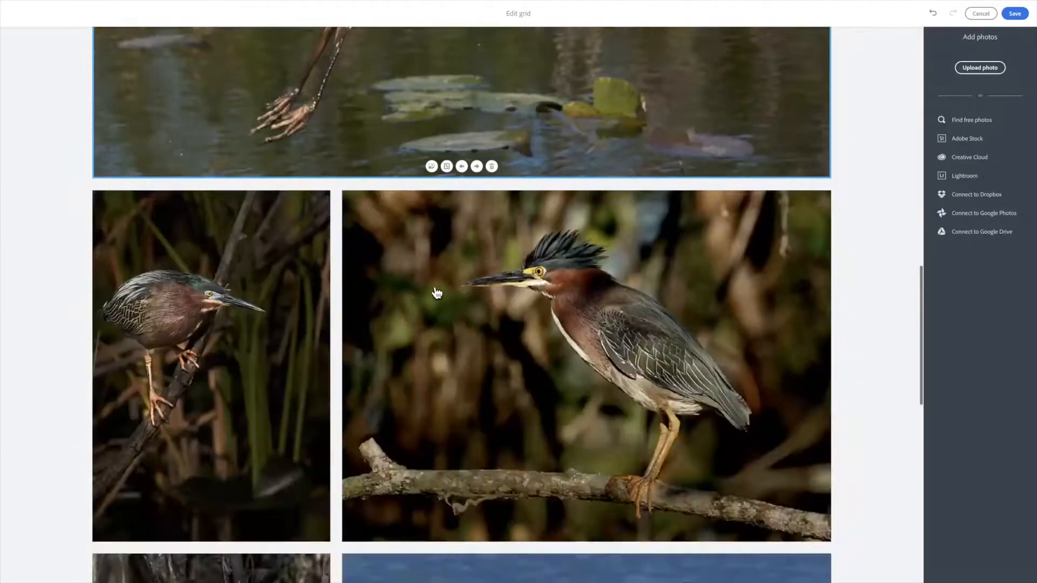
{"action": "scroll", "coordinate": [516, 337], "scroll_direction": "up", "scroll_amount": 3}
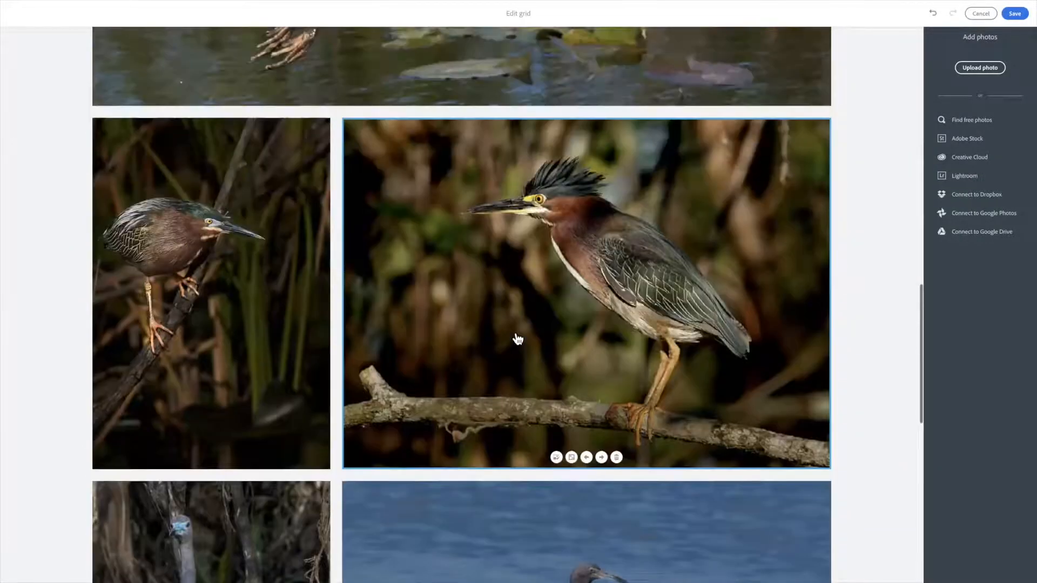
{"action": "scroll", "coordinate": [591, 473], "scroll_direction": "down", "scroll_amount": 1}
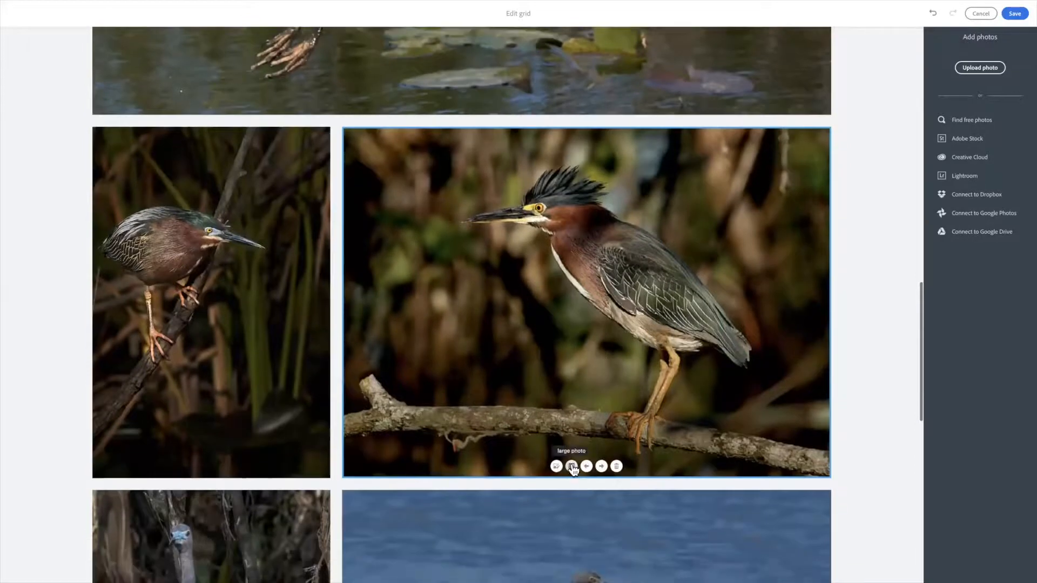
{"action": "left_click", "coordinate": [587, 467]}
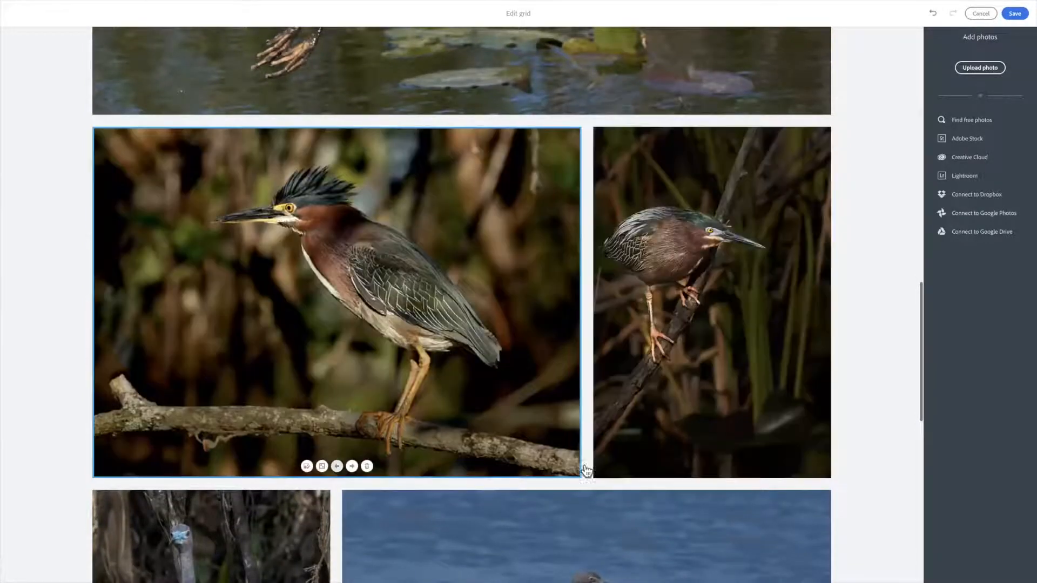
{"action": "left_click", "coordinate": [337, 467]}
{"action": "scroll", "coordinate": [552, 407], "scroll_direction": "up", "scroll_amount": 10}
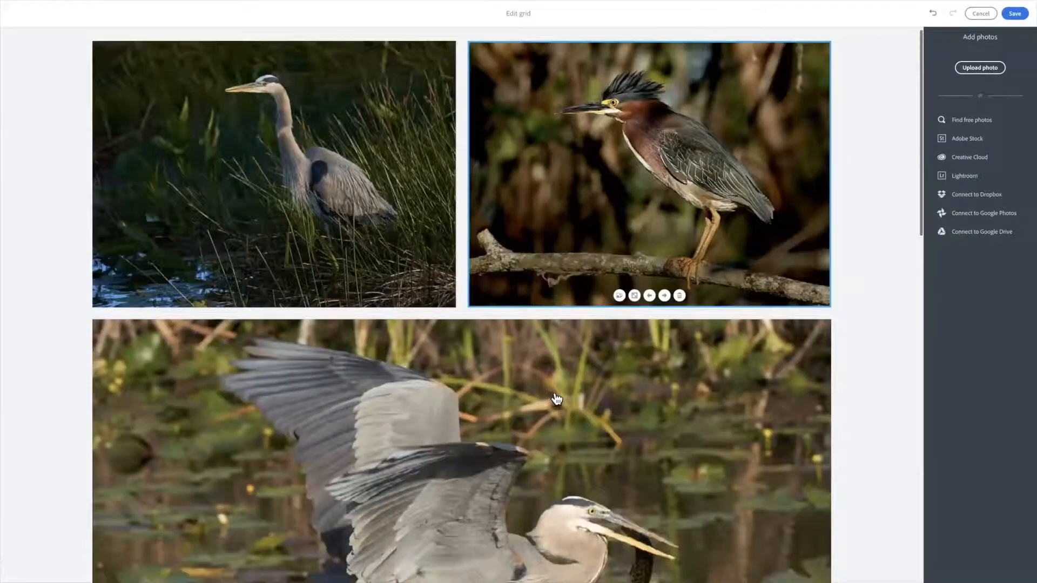
{"action": "scroll", "coordinate": [557, 400], "scroll_direction": "up", "scroll_amount": 1}
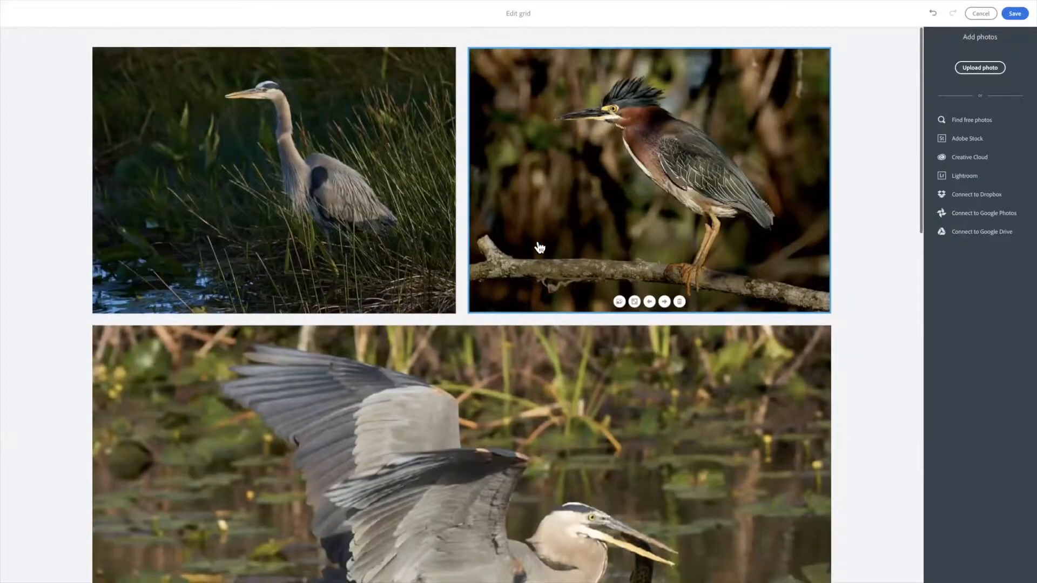
Step: Look through the rearranged heron photos and save the grid
{"action": "scroll", "coordinate": [539, 247], "scroll_direction": "down", "scroll_amount": 8}
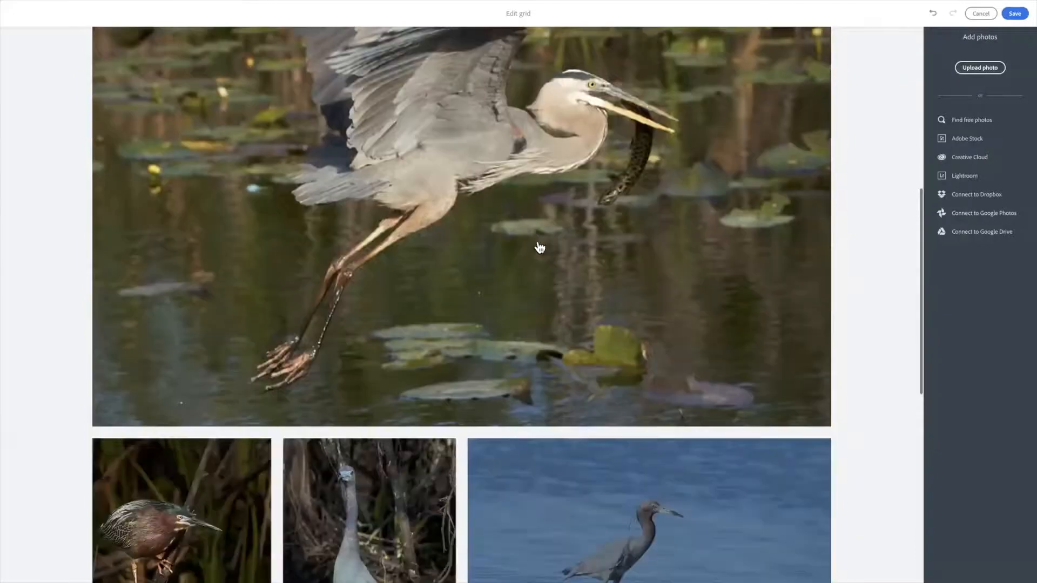
{"action": "scroll", "coordinate": [540, 248], "scroll_direction": "down", "scroll_amount": 9}
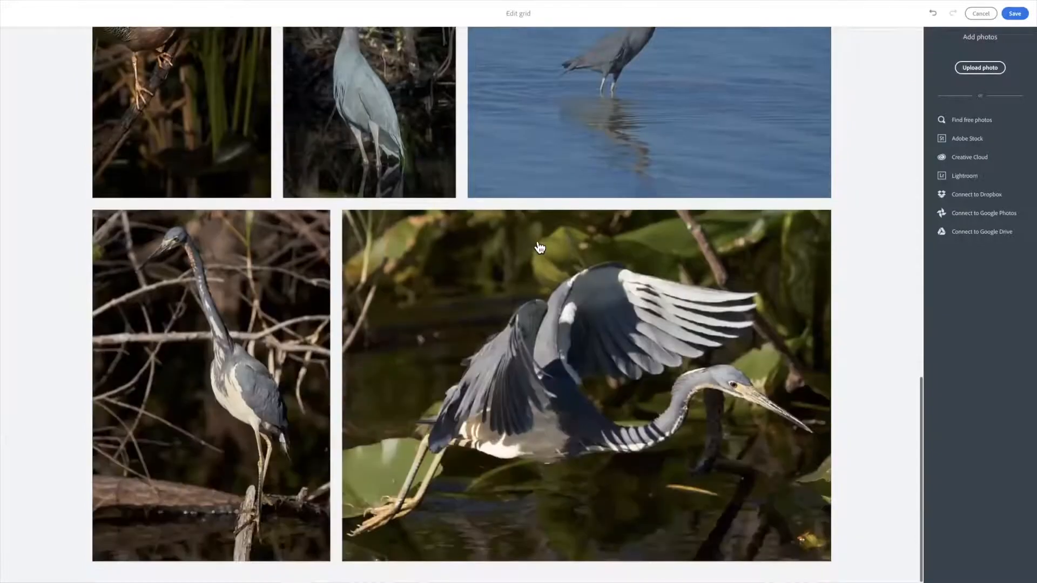
{"action": "scroll", "coordinate": [539, 248], "scroll_direction": "up", "scroll_amount": 17}
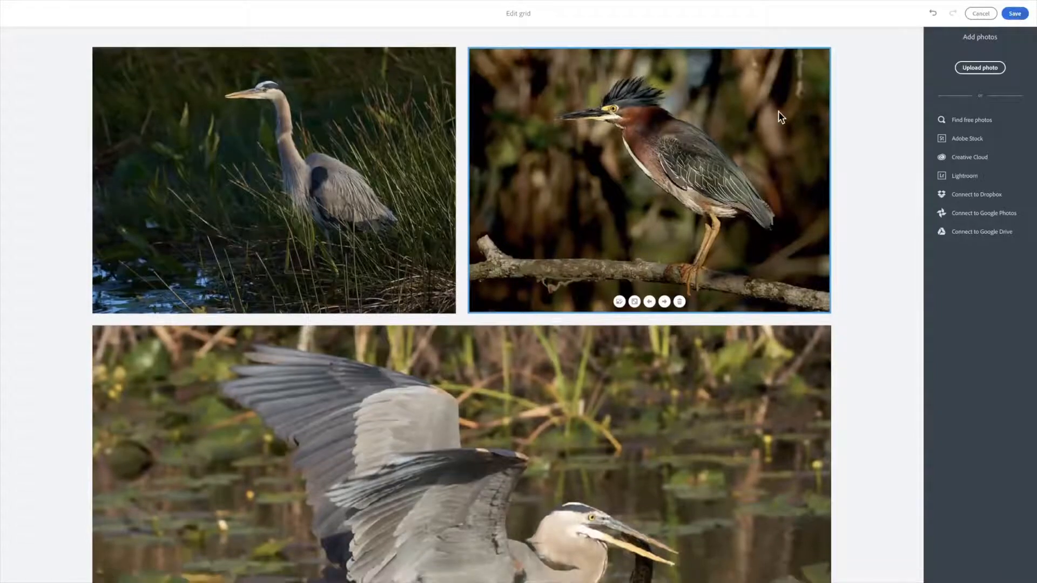
{"action": "left_click", "coordinate": [1013, 15]}
Step: Review the saved heron grid on the page together with the cover and the introductory text
{"action": "scroll", "coordinate": [779, 116], "scroll_direction": "up", "scroll_amount": 14}
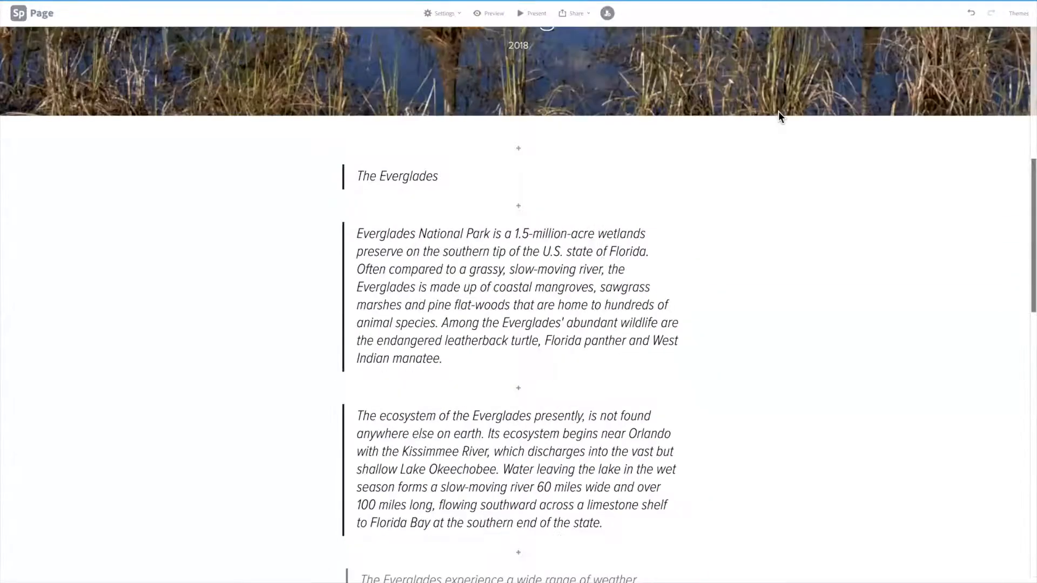
{"action": "scroll", "coordinate": [778, 111], "scroll_direction": "up", "scroll_amount": 5}
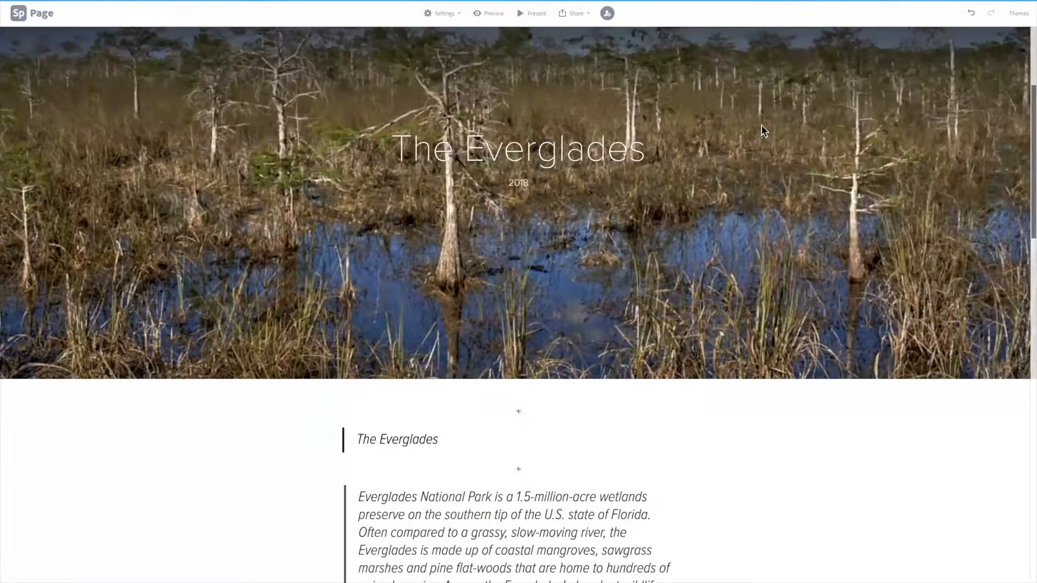
{"action": "scroll", "coordinate": [475, 139], "scroll_direction": "down", "scroll_amount": 17}
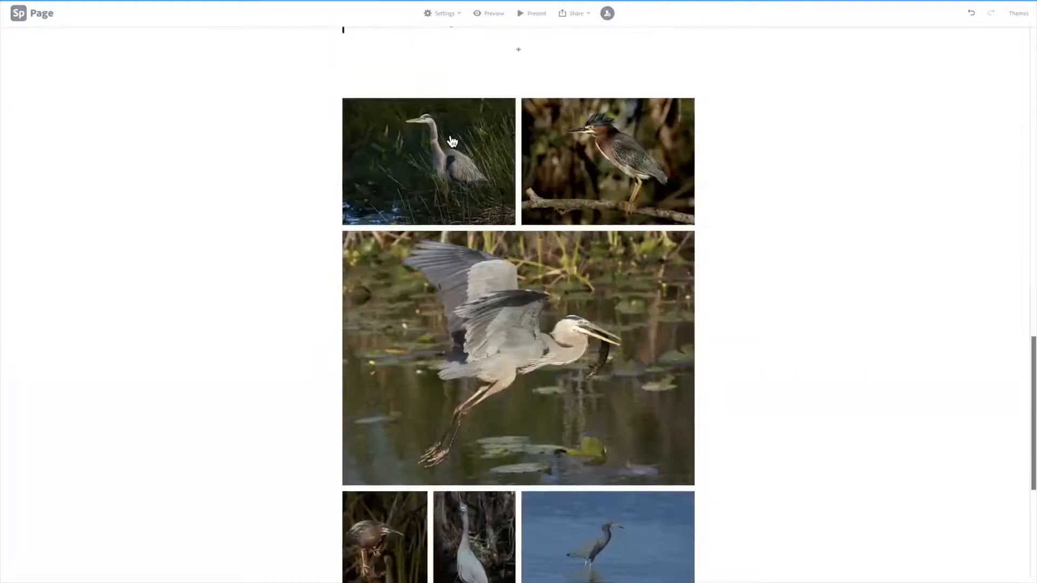
{"action": "scroll", "coordinate": [449, 139], "scroll_direction": "down", "scroll_amount": 3}
{"action": "scroll", "coordinate": [448, 140], "scroll_direction": "up", "scroll_amount": 2}
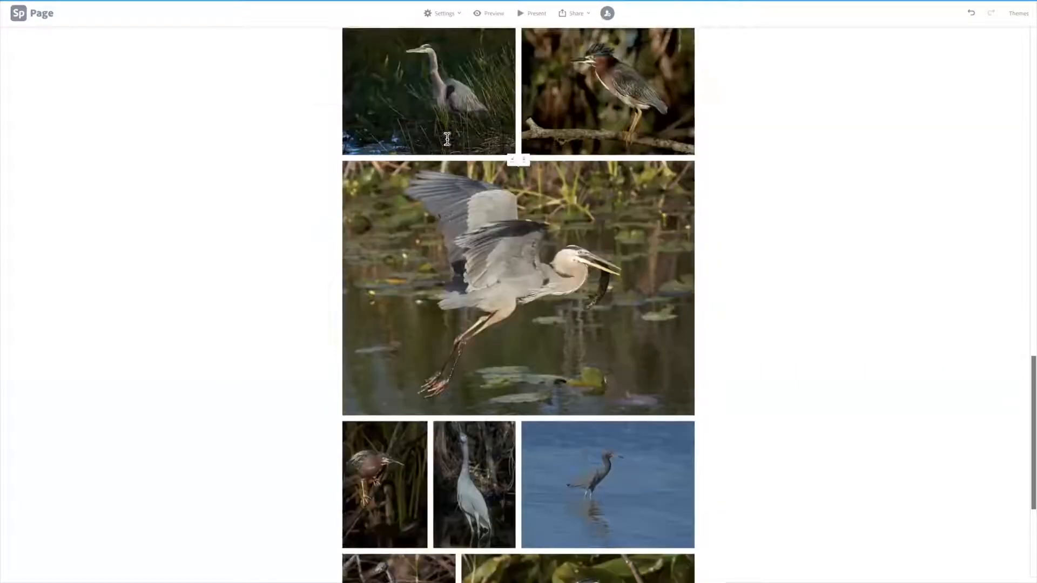
{"action": "scroll", "coordinate": [448, 139], "scroll_direction": "up", "scroll_amount": 7}
{"action": "scroll", "coordinate": [531, 155], "scroll_direction": "down", "scroll_amount": 4}
{"action": "scroll", "coordinate": [531, 155], "scroll_direction": "down", "scroll_amount": 2}
{"action": "scroll", "coordinate": [530, 155], "scroll_direction": "up", "scroll_amount": 3}
{"action": "scroll", "coordinate": [530, 155], "scroll_direction": "down", "scroll_amount": 3}
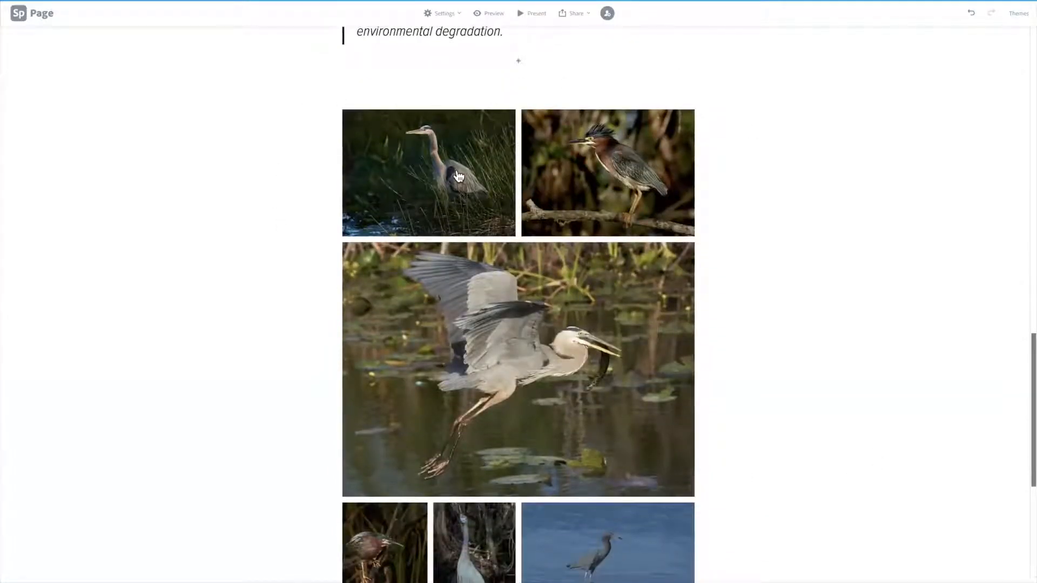
{"action": "scroll", "coordinate": [459, 177], "scroll_direction": "down", "scroll_amount": 3}
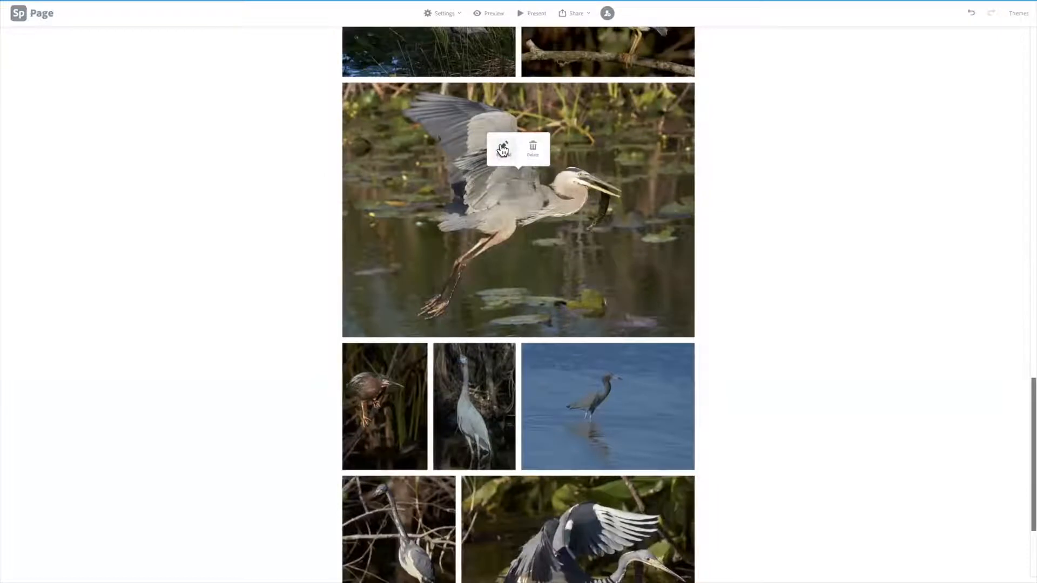
Step: Reopen the heron grid for editing and move the crested green heron photo one position earlier, to the start of the grid
{"action": "left_click", "coordinate": [502, 149]}
{"action": "scroll", "coordinate": [627, 168], "scroll_direction": "up", "scroll_amount": 6}
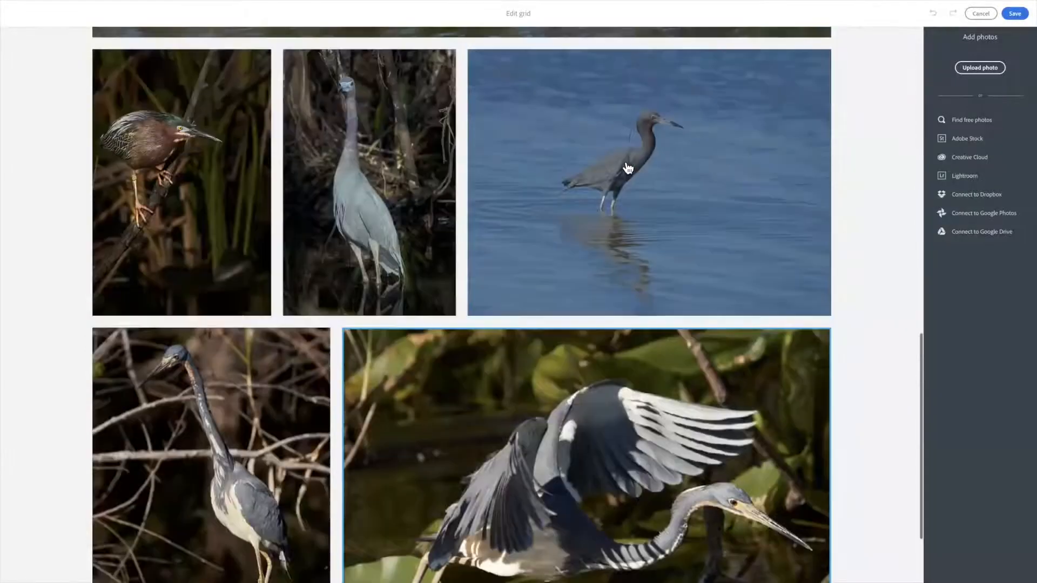
{"action": "scroll", "coordinate": [628, 168], "scroll_direction": "up", "scroll_amount": 5}
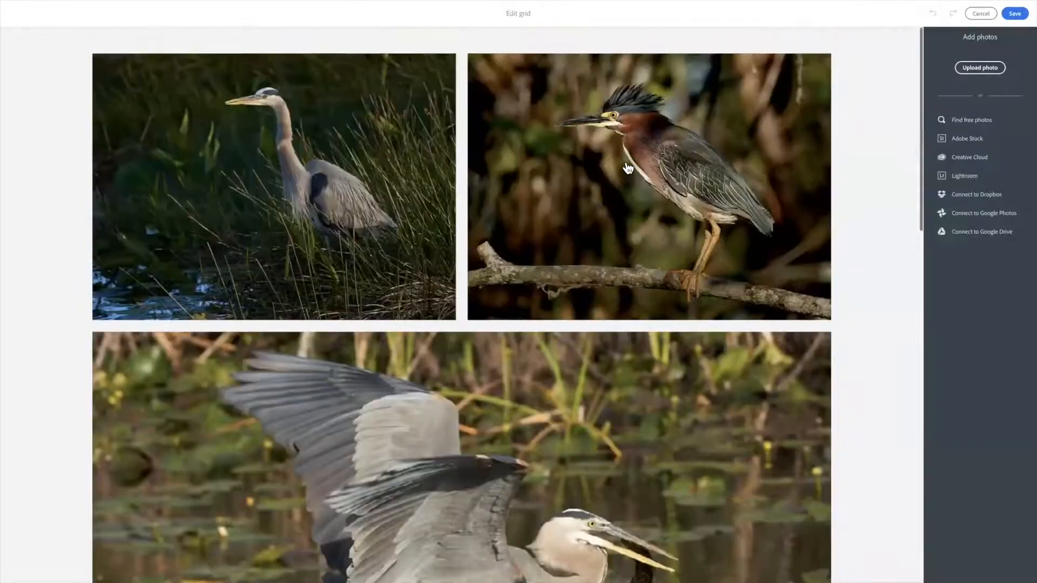
{"action": "scroll", "coordinate": [628, 168], "scroll_direction": "down", "scroll_amount": 1}
{"action": "mouse_move", "coordinate": [628, 170]}
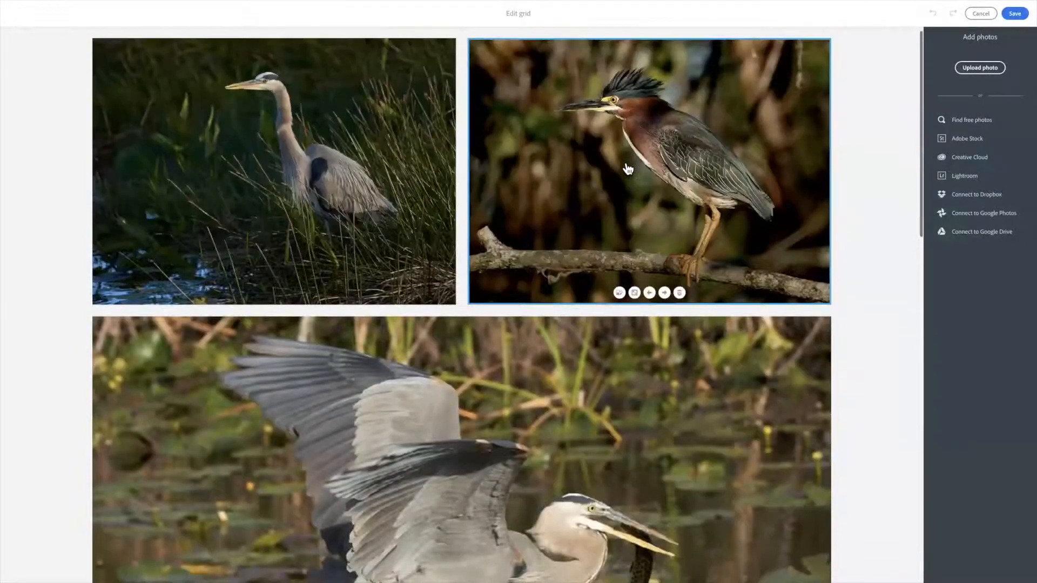
{"action": "left_click", "coordinate": [649, 294]}
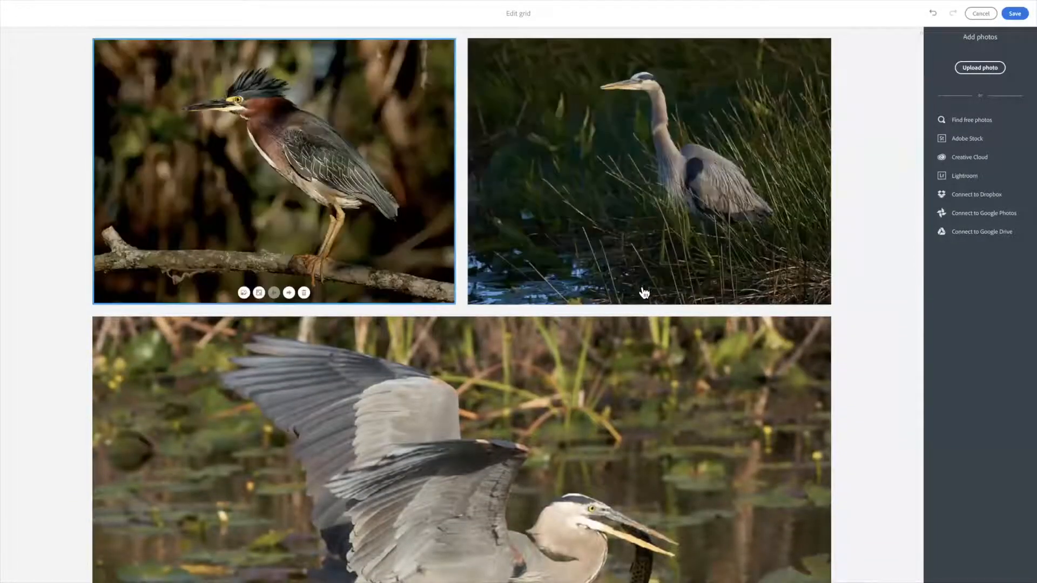
Step: Delete the photo of the dark heron wading in blue water from the grid and save the grid
{"action": "scroll", "coordinate": [595, 443], "scroll_direction": "down", "scroll_amount": 10}
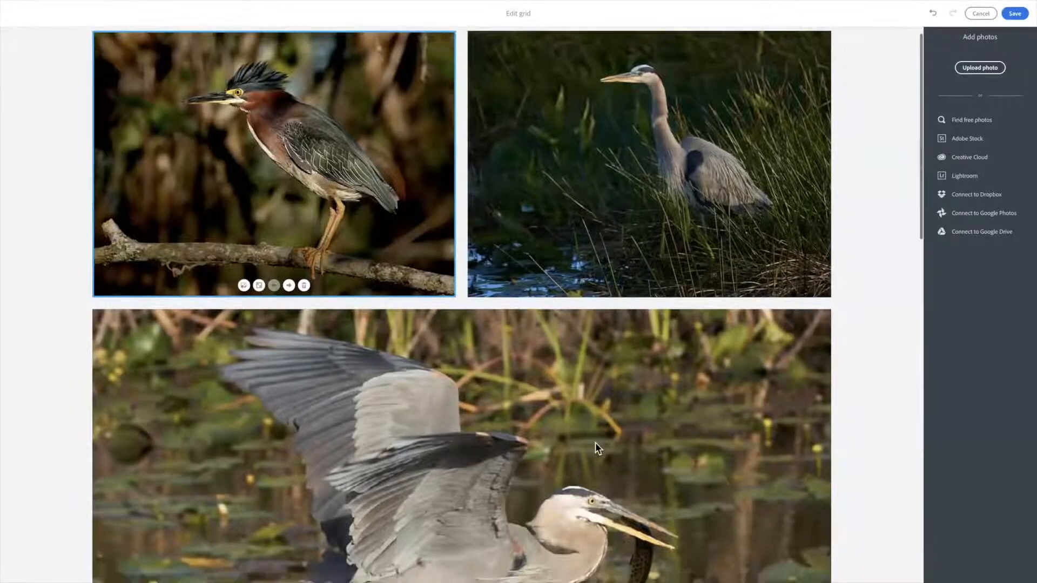
{"action": "scroll", "coordinate": [596, 441], "scroll_direction": "down", "scroll_amount": 2}
{"action": "mouse_move", "coordinate": [557, 269]}
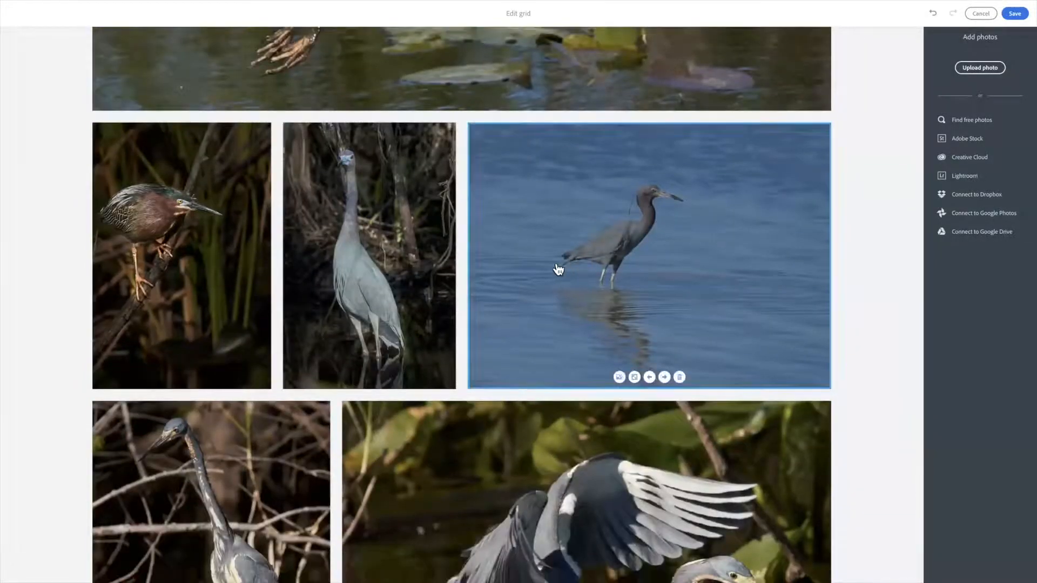
{"action": "left_click", "coordinate": [679, 377]}
{"action": "scroll", "coordinate": [747, 390], "scroll_direction": "down", "scroll_amount": 2}
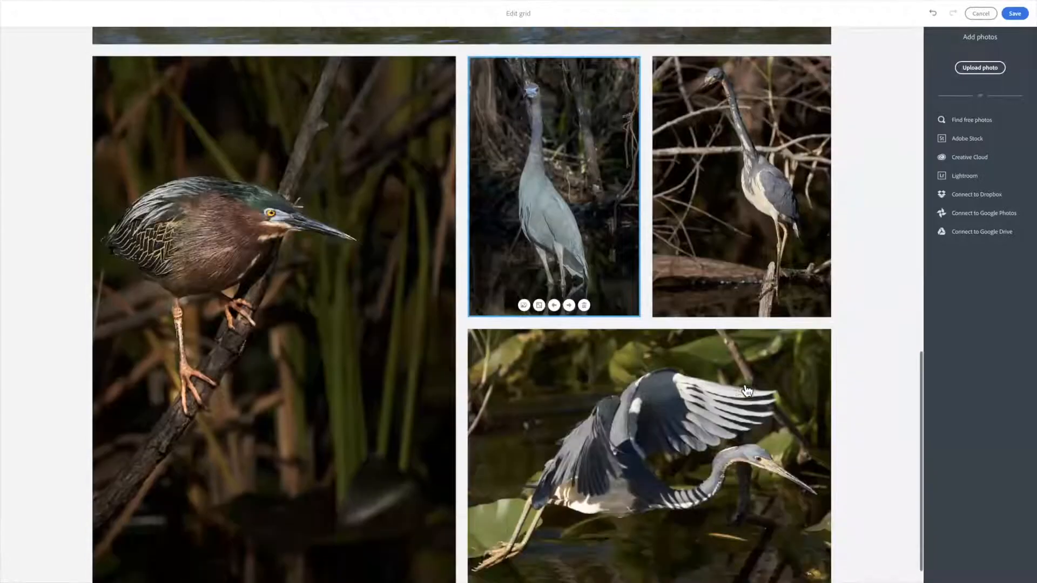
{"action": "scroll", "coordinate": [747, 390], "scroll_direction": "up", "scroll_amount": 1}
{"action": "scroll", "coordinate": [746, 390], "scroll_direction": "up", "scroll_amount": 12}
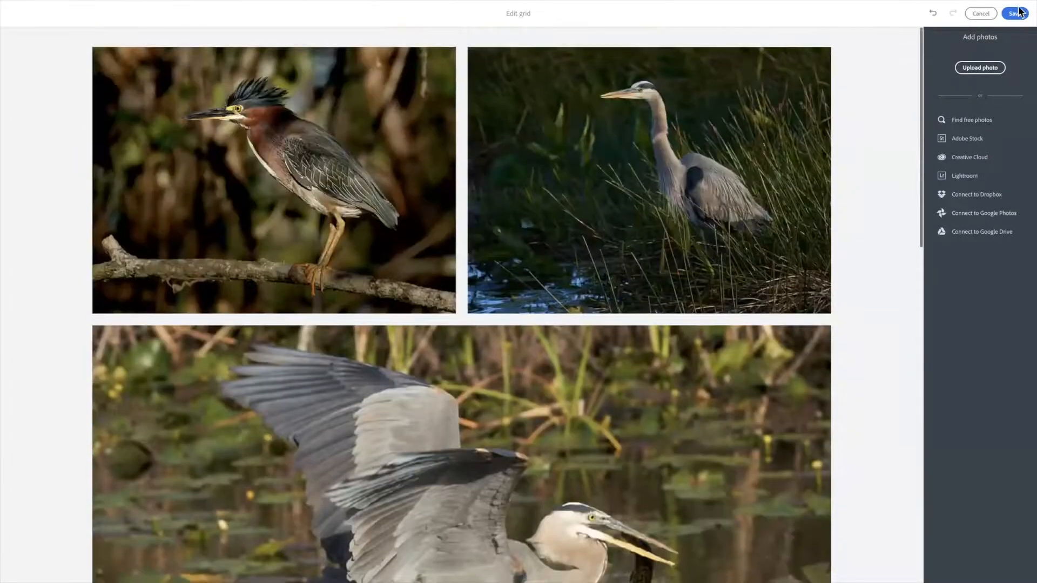
{"action": "left_click", "coordinate": [1016, 13]}
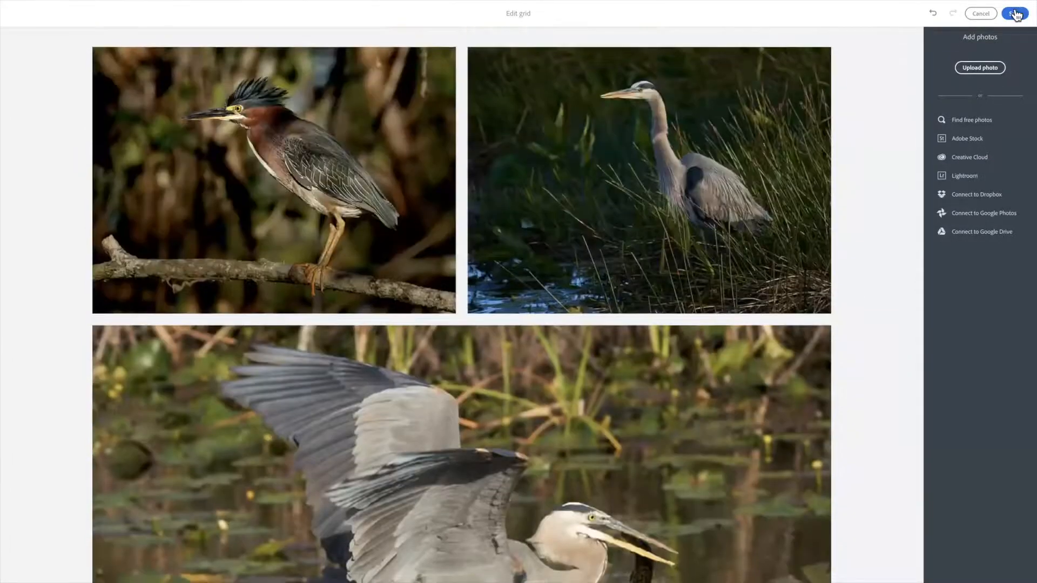
Step: Examine the page from the introductory paragraphs down to the last row of the heron grid
{"action": "scroll", "coordinate": [814, 185], "scroll_direction": "up", "scroll_amount": 13}
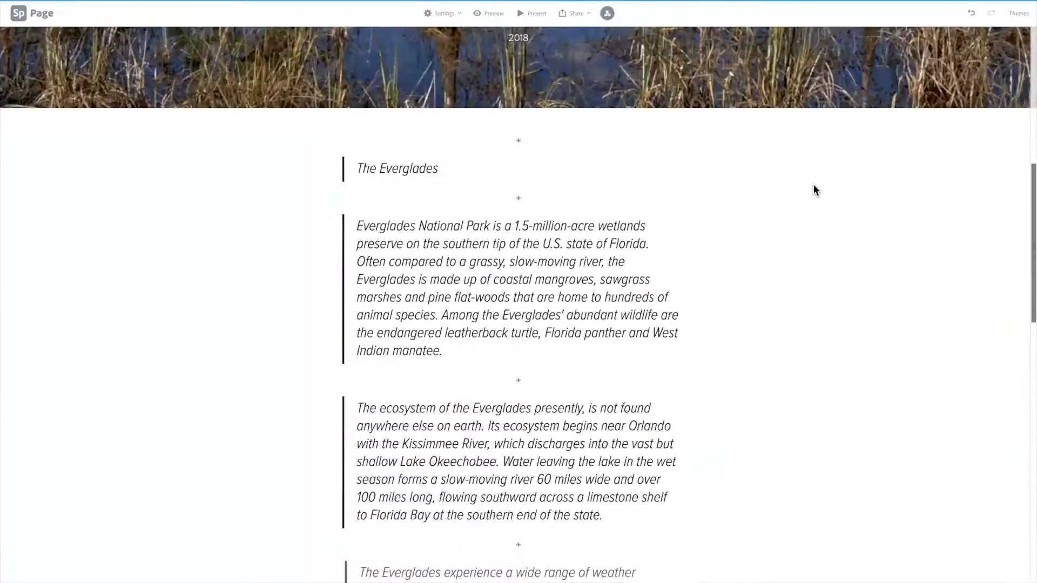
{"action": "scroll", "coordinate": [813, 184], "scroll_direction": "down", "scroll_amount": 6}
{"action": "scroll", "coordinate": [813, 185], "scroll_direction": "down", "scroll_amount": 6}
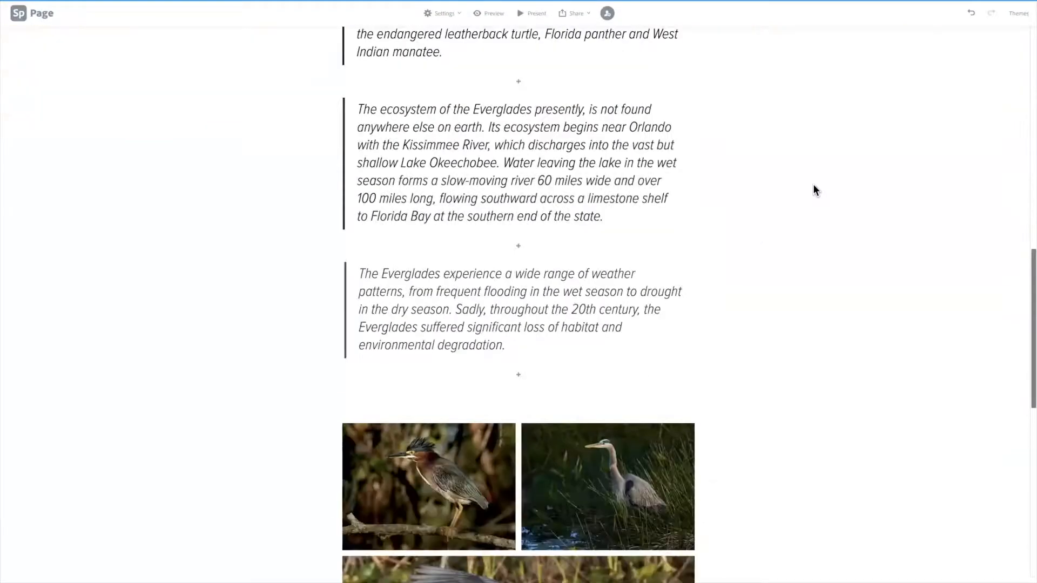
{"action": "scroll", "coordinate": [814, 187], "scroll_direction": "down", "scroll_amount": 1}
{"action": "scroll", "coordinate": [814, 186], "scroll_direction": "up", "scroll_amount": 1}
{"action": "scroll", "coordinate": [814, 187], "scroll_direction": "down", "scroll_amount": 2}
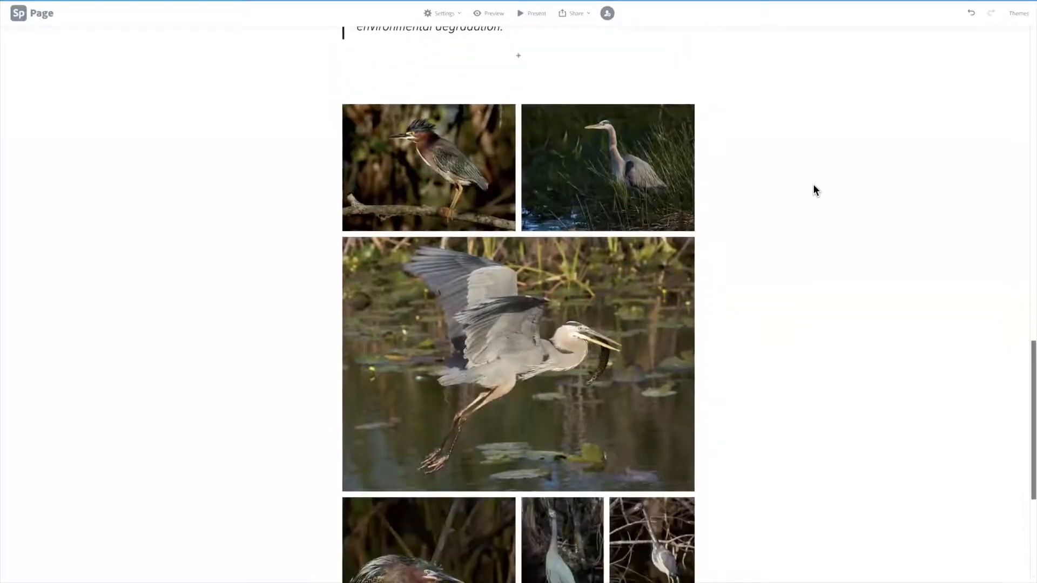
{"action": "scroll", "coordinate": [813, 185], "scroll_direction": "down", "scroll_amount": 3}
{"action": "scroll", "coordinate": [815, 190], "scroll_direction": "down", "scroll_amount": 1}
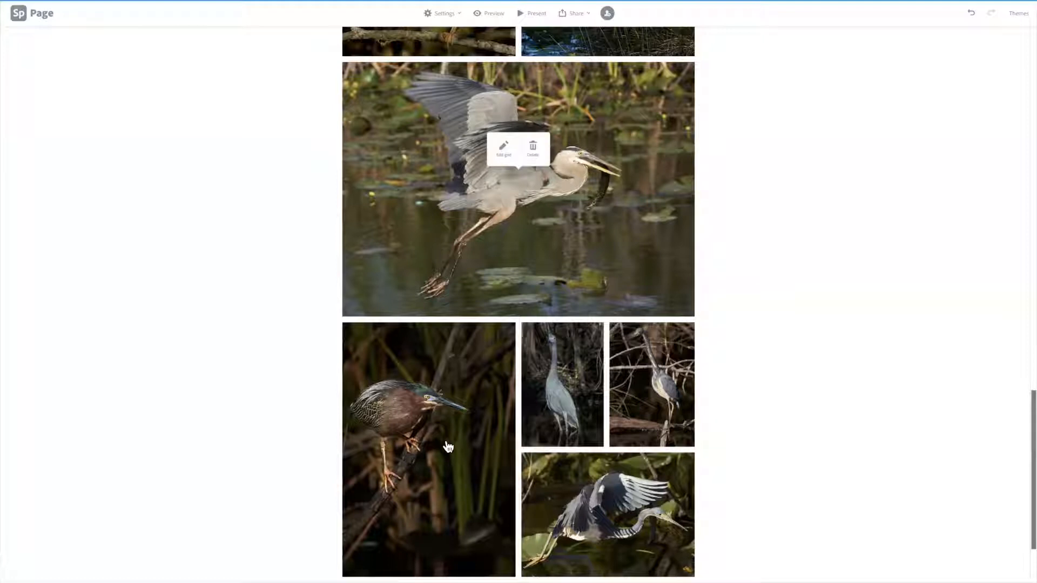
Step: Reopen the grid for editing and move the photo of the green heron crouching on a slanted branch three positions earlier, to the start
{"action": "left_click", "coordinate": [503, 148]}
{"action": "scroll", "coordinate": [370, 273], "scroll_direction": "up", "scroll_amount": 5}
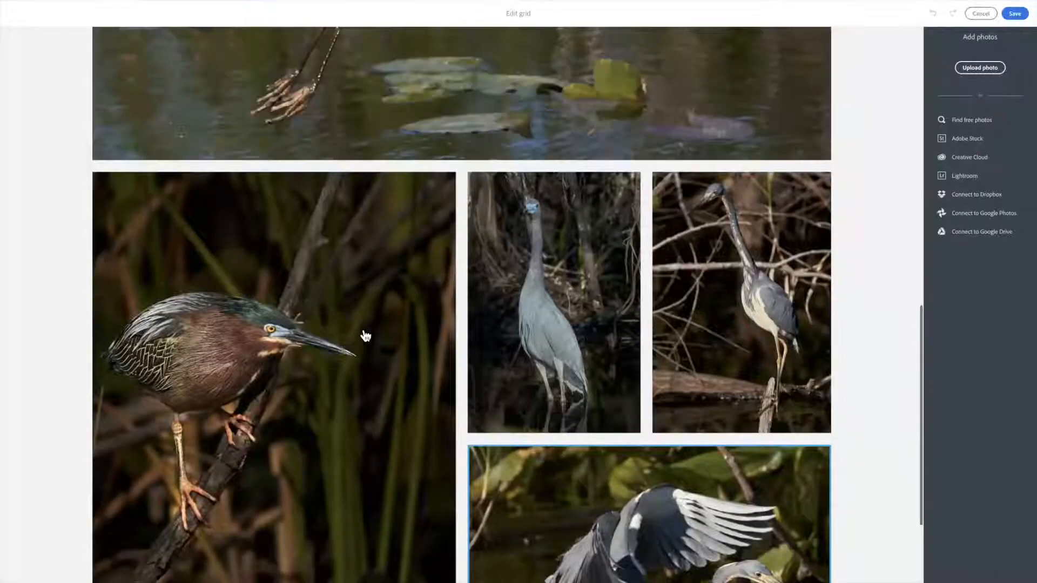
{"action": "scroll", "coordinate": [384, 403], "scroll_direction": "down", "scroll_amount": 3}
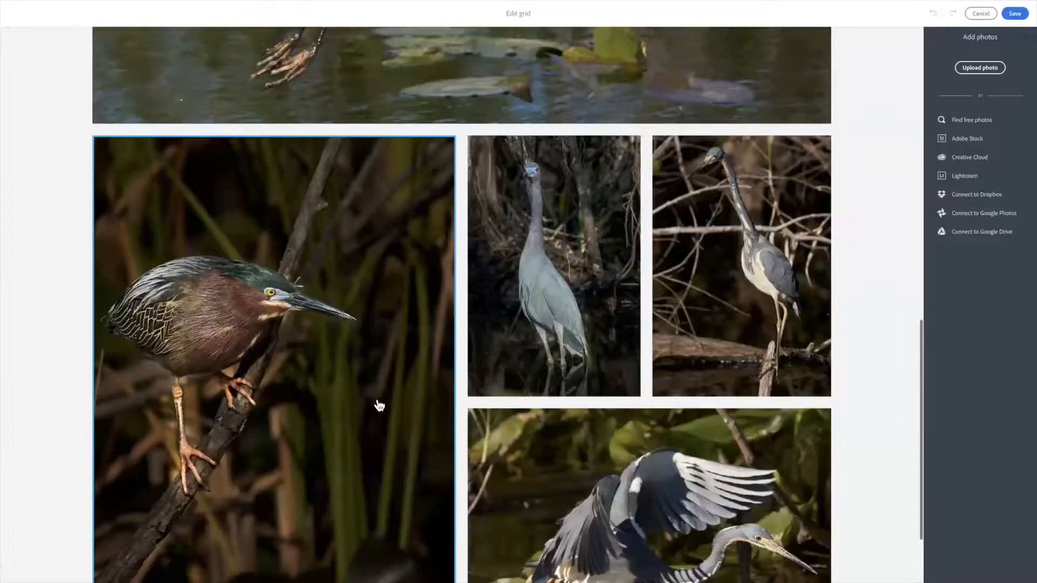
{"action": "scroll", "coordinate": [378, 405], "scroll_direction": "down", "scroll_amount": 2}
{"action": "left_click", "coordinate": [275, 570]}
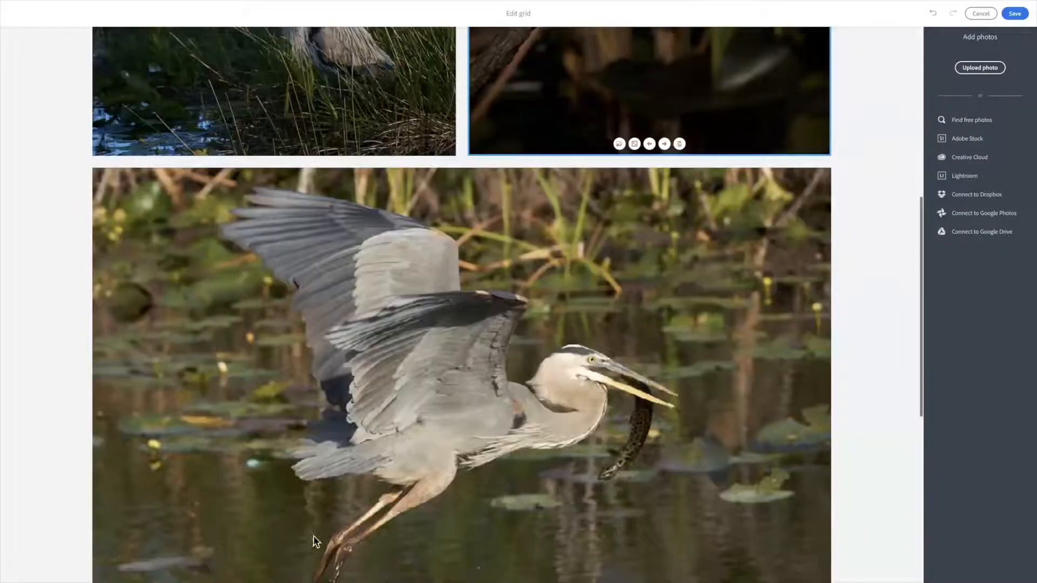
{"action": "scroll", "coordinate": [643, 352], "scroll_direction": "up", "scroll_amount": 8}
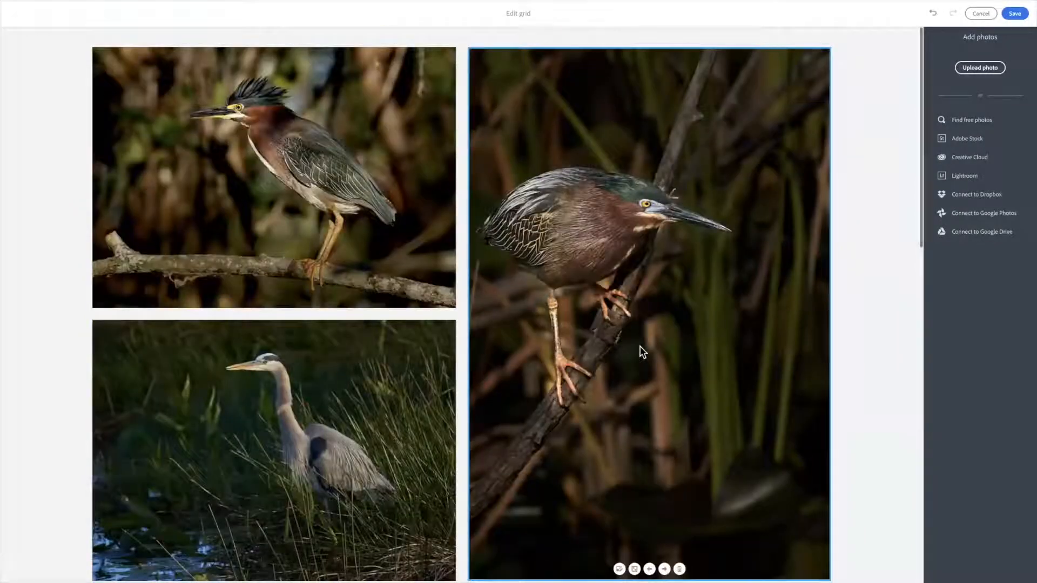
{"action": "left_click", "coordinate": [649, 569]}
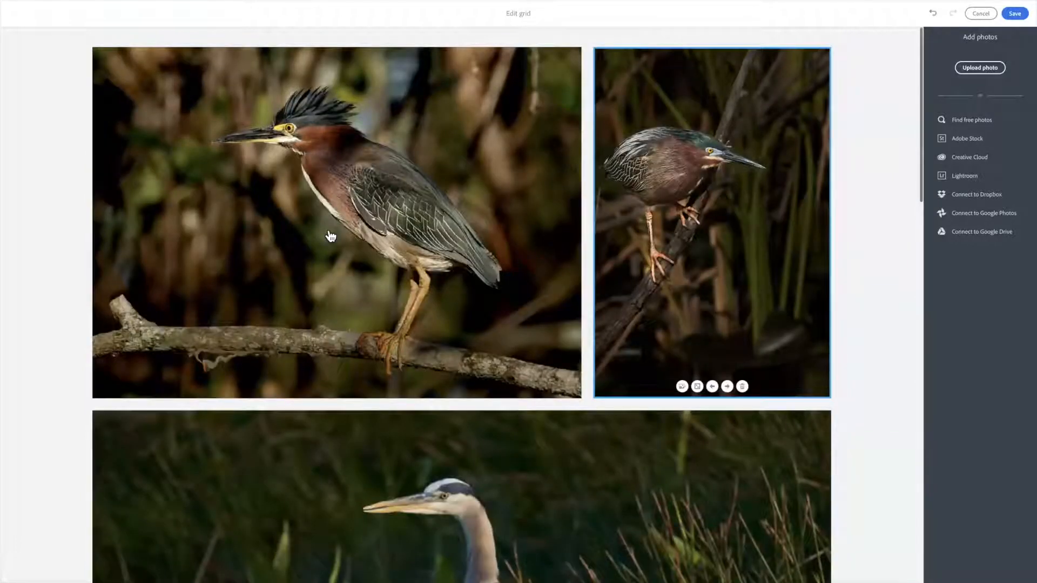
{"action": "left_click", "coordinate": [712, 387]}
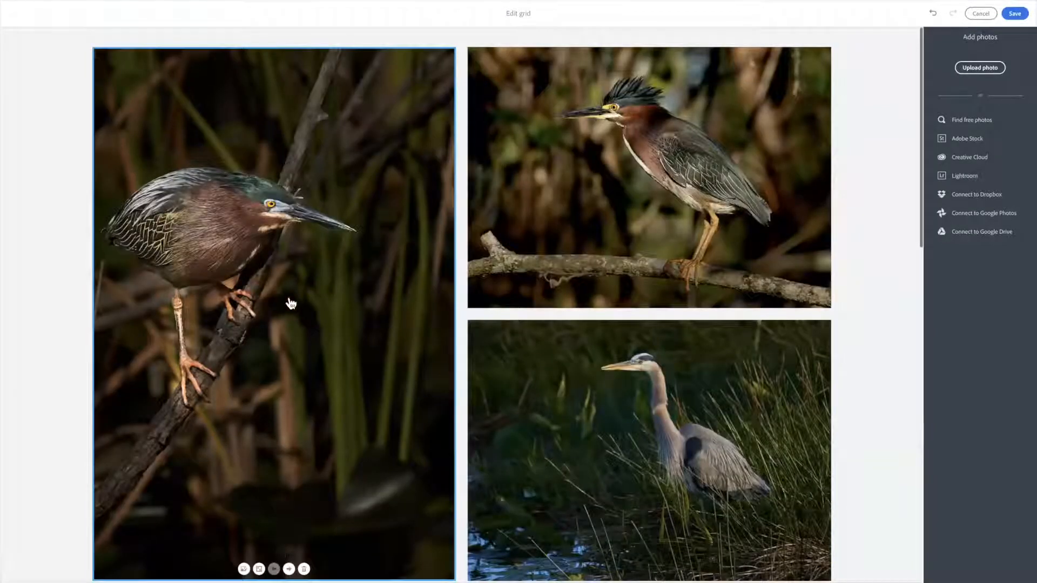
Step: Move the photo of the great blue heron standing in the grass one position later, behind the large flying heron, and check the rows below
{"action": "scroll", "coordinate": [290, 303], "scroll_direction": "down", "scroll_amount": 1}
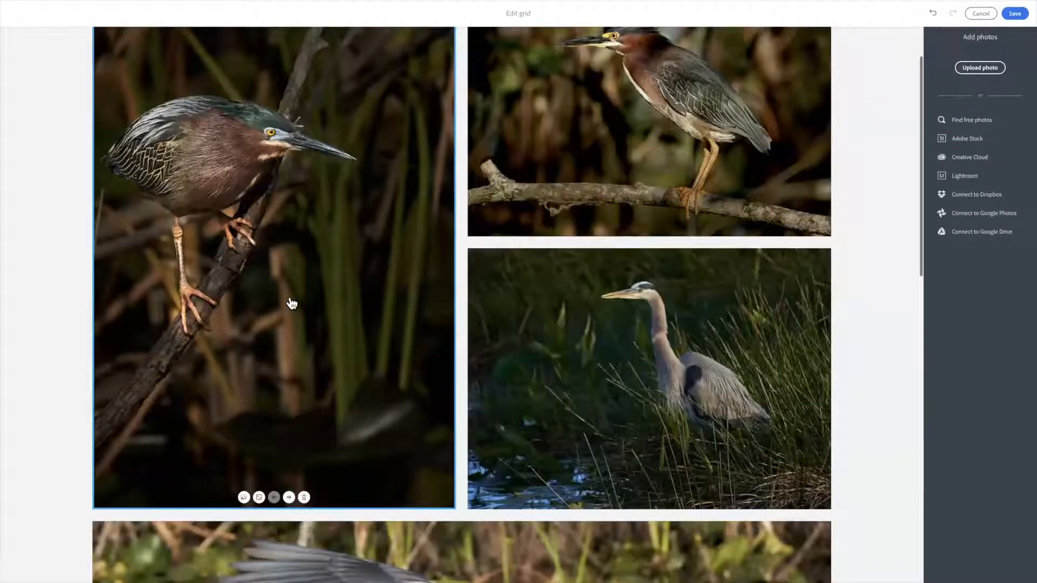
{"action": "scroll", "coordinate": [540, 281], "scroll_direction": "down", "scroll_amount": 1}
{"action": "scroll", "coordinate": [659, 238], "scroll_direction": "down", "scroll_amount": 1}
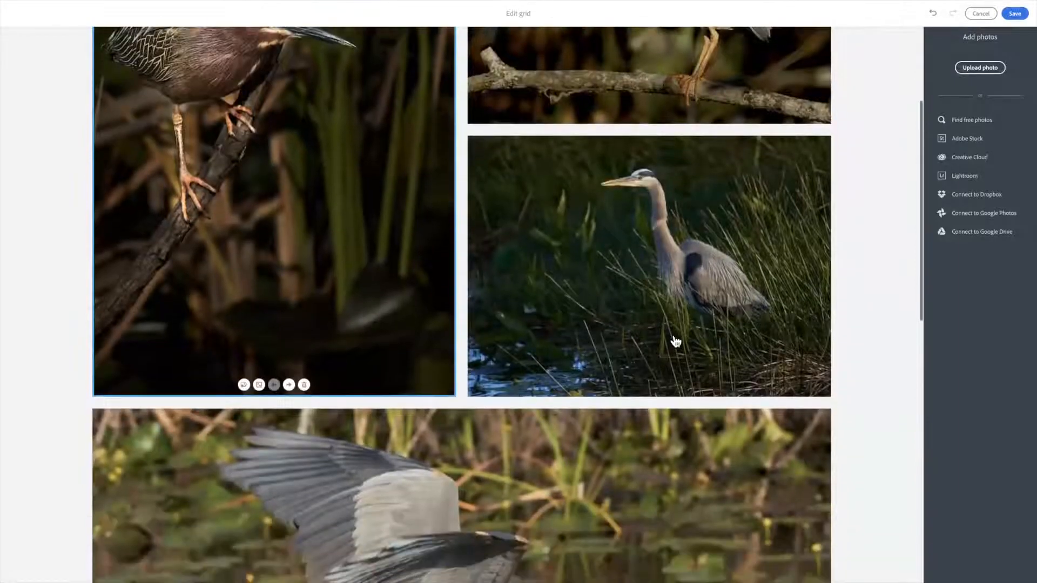
{"action": "scroll", "coordinate": [670, 341], "scroll_direction": "down", "scroll_amount": 1}
{"action": "left_click", "coordinate": [661, 331]}
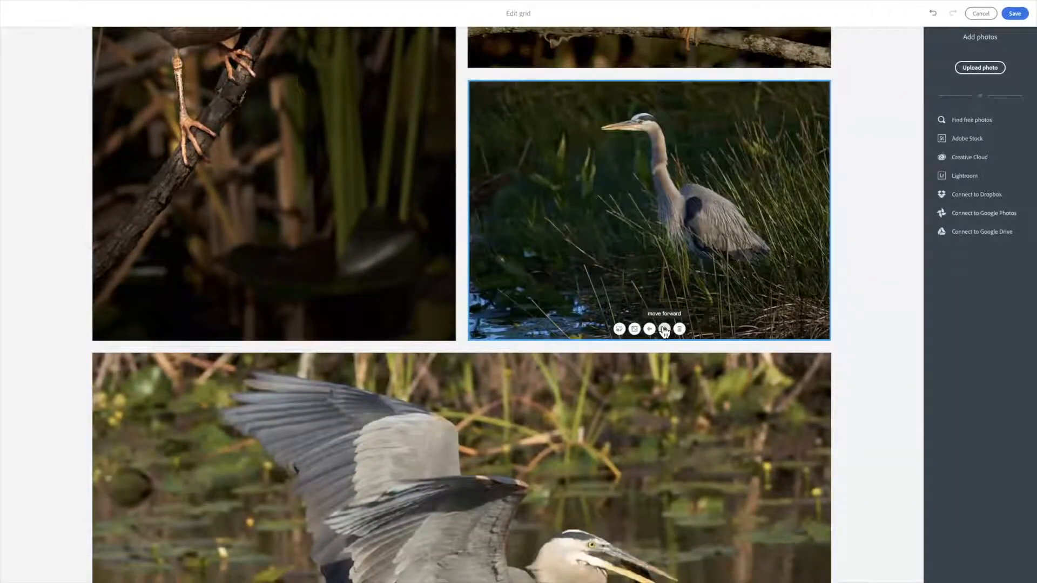
{"action": "left_click", "coordinate": [664, 329]}
{"action": "scroll", "coordinate": [663, 330], "scroll_direction": "down", "scroll_amount": 6}
{"action": "scroll", "coordinate": [659, 326], "scroll_direction": "up", "scroll_amount": 4}
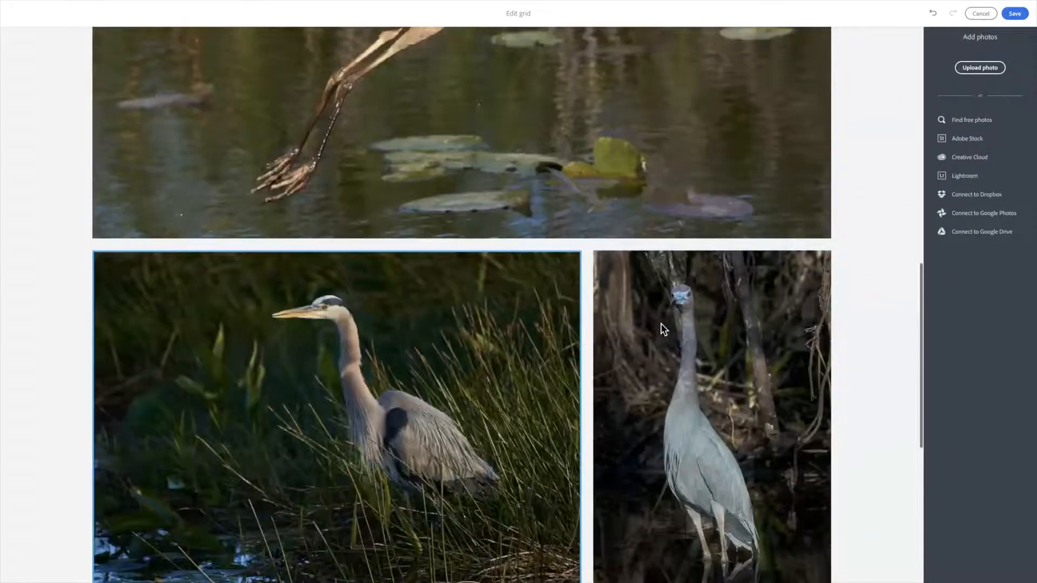
{"action": "scroll", "coordinate": [356, 400], "scroll_direction": "up", "scroll_amount": 1}
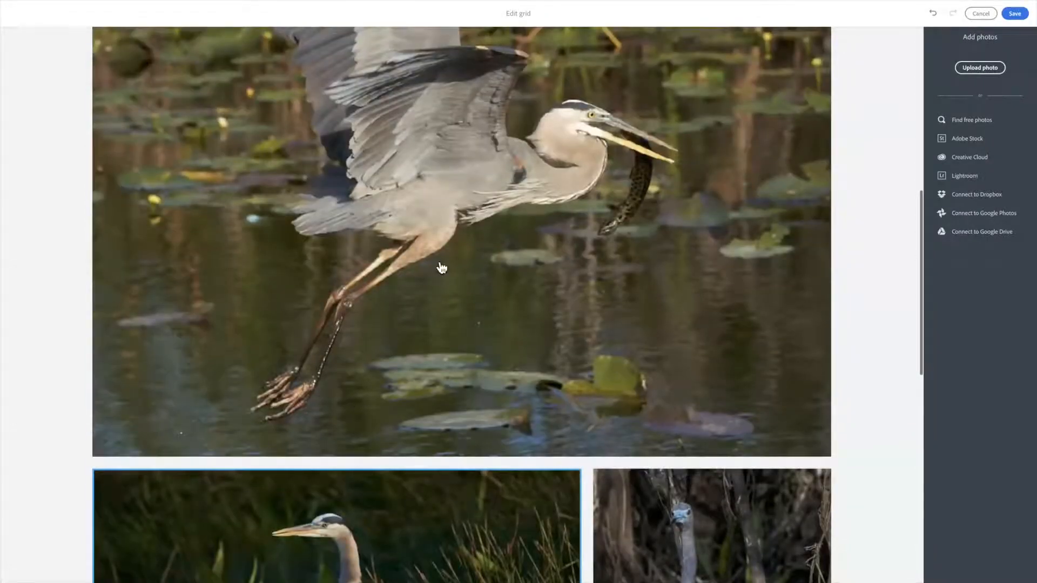
{"action": "scroll", "coordinate": [438, 264], "scroll_direction": "down", "scroll_amount": 2}
{"action": "scroll", "coordinate": [530, 346], "scroll_direction": "down", "scroll_amount": 2}
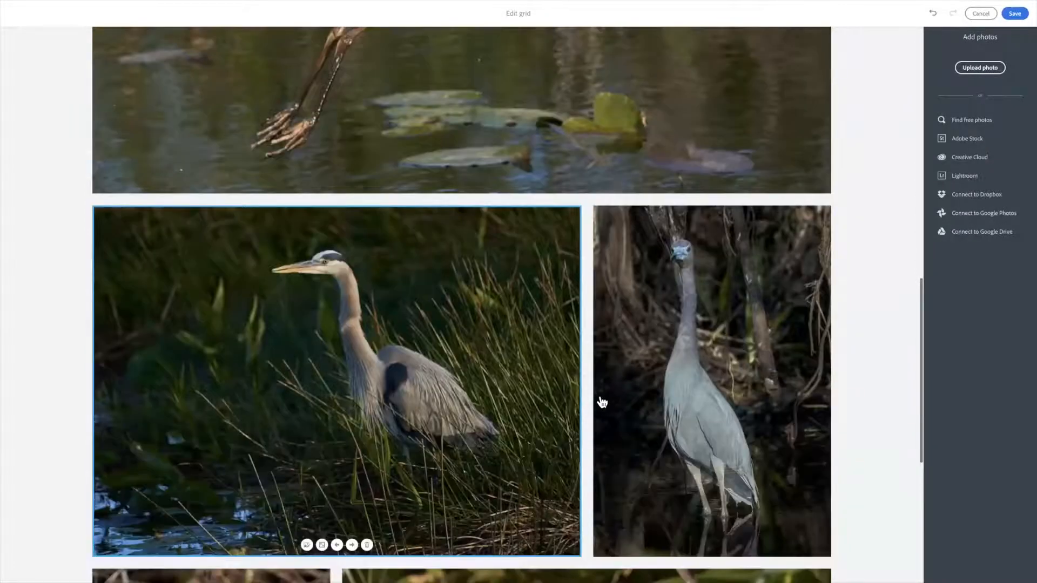
{"action": "scroll", "coordinate": [567, 289], "scroll_direction": "down", "scroll_amount": 1}
{"action": "scroll", "coordinate": [572, 279], "scroll_direction": "down", "scroll_amount": 1}
{"action": "scroll", "coordinate": [575, 302], "scroll_direction": "down", "scroll_amount": 1}
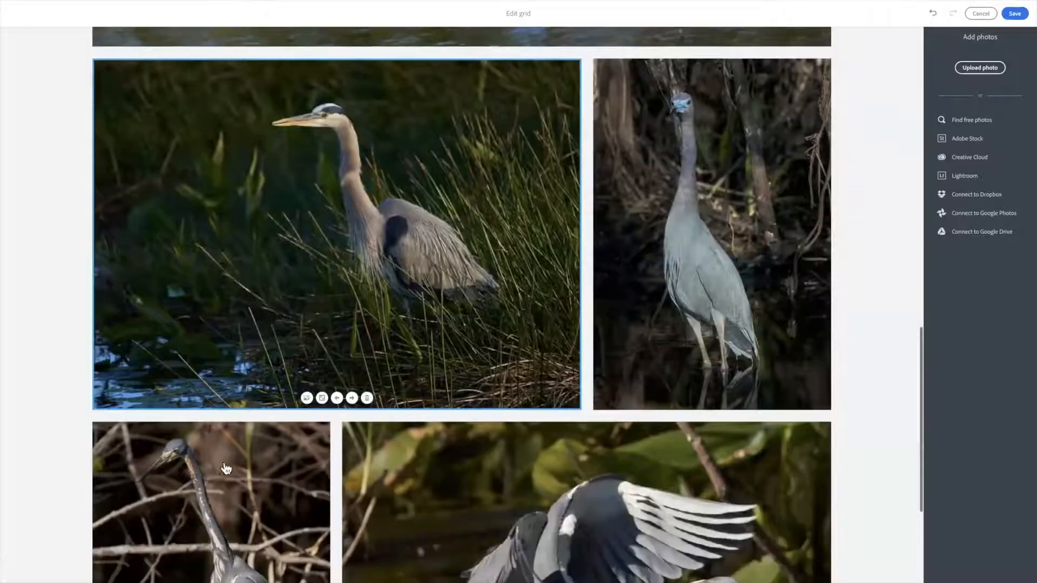
Step: Move the photo of the great blue heron standing in the grass two positions later, behind the heron perched on a stump, and save the grid
{"action": "scroll", "coordinate": [599, 336], "scroll_direction": "down", "scroll_amount": 1}
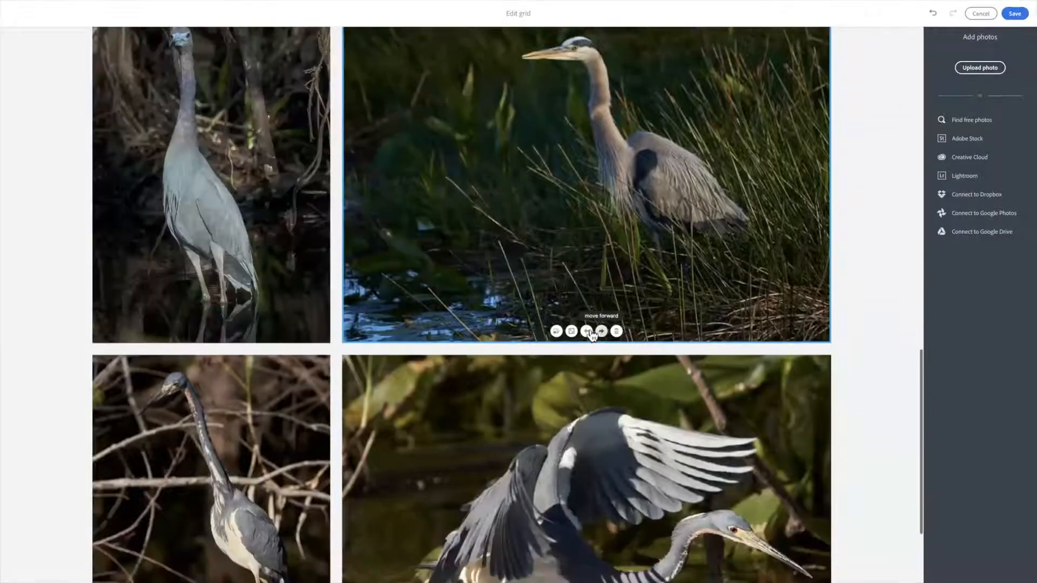
{"action": "left_click", "coordinate": [590, 327]}
{"action": "scroll", "coordinate": [587, 322], "scroll_direction": "down", "scroll_amount": 2}
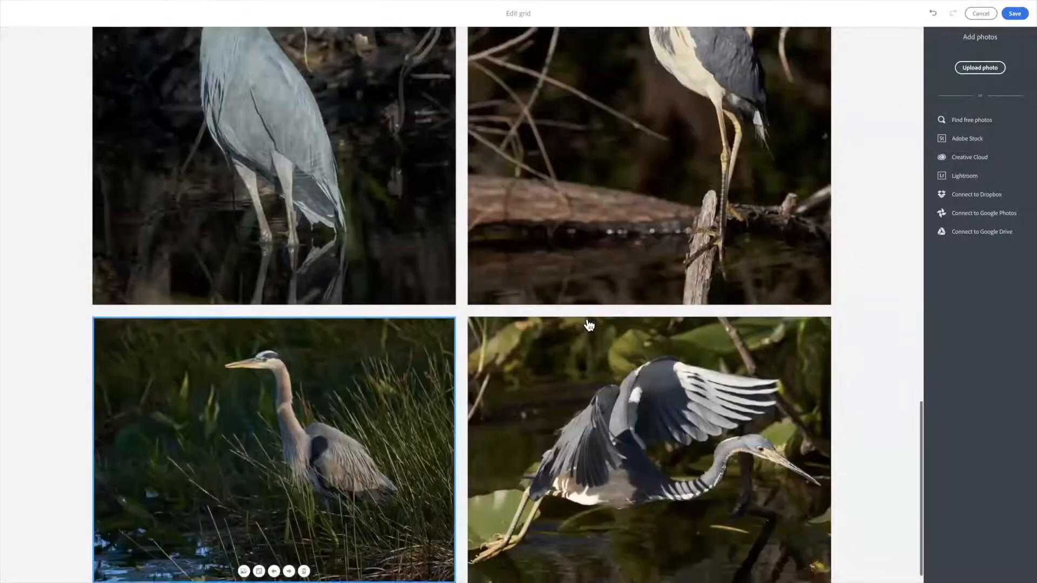
{"action": "scroll", "coordinate": [587, 320], "scroll_direction": "up", "scroll_amount": 1}
{"action": "scroll", "coordinate": [589, 323], "scroll_direction": "up", "scroll_amount": 3}
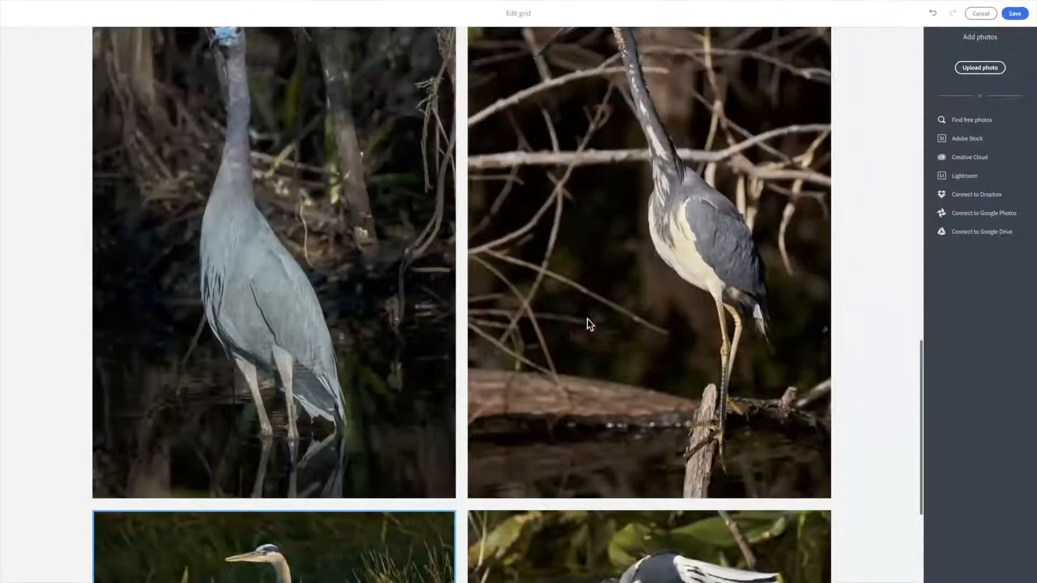
{"action": "scroll", "coordinate": [589, 323], "scroll_direction": "up", "scroll_amount": 1}
{"action": "scroll", "coordinate": [589, 323], "scroll_direction": "down", "scroll_amount": 1}
{"action": "scroll", "coordinate": [589, 322], "scroll_direction": "down", "scroll_amount": 1}
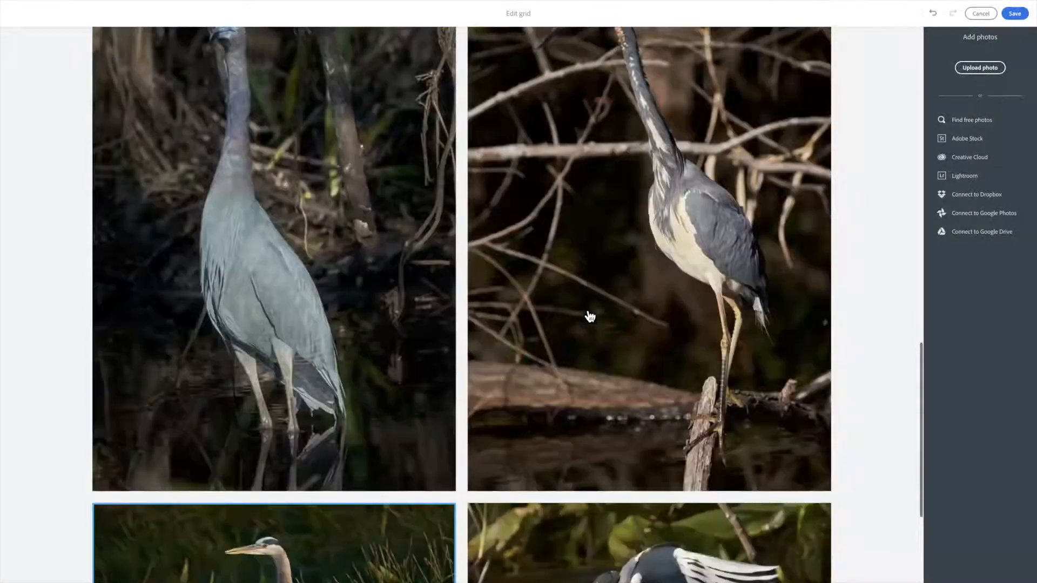
{"action": "scroll", "coordinate": [577, 308], "scroll_direction": "down", "scroll_amount": 1}
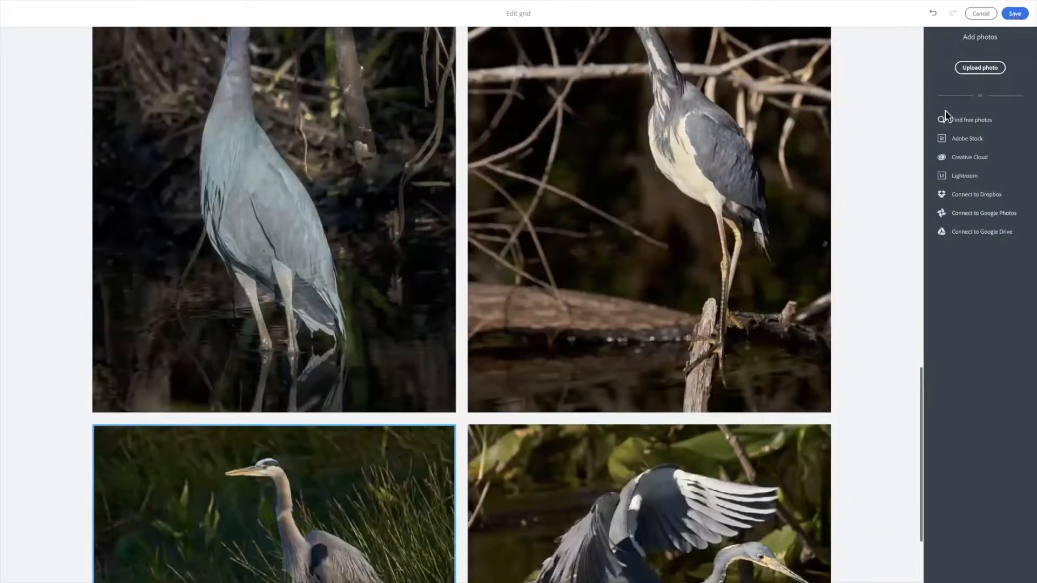
{"action": "scroll", "coordinate": [794, 213], "scroll_direction": "down", "scroll_amount": 1}
{"action": "scroll", "coordinate": [527, 87], "scroll_direction": "down", "scroll_amount": 1}
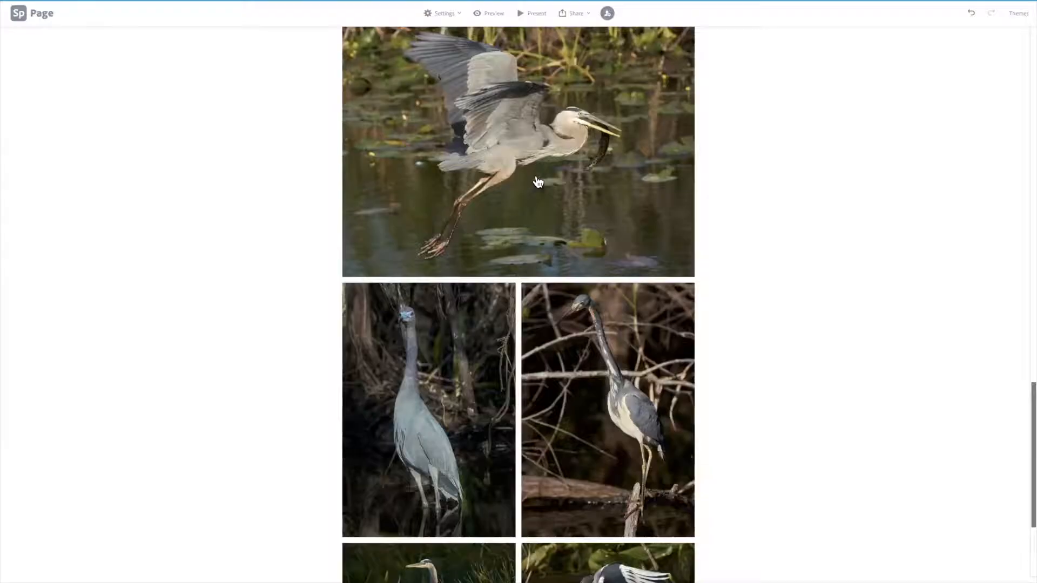
Step: Delete the entire heron photo grid from the page
{"action": "scroll", "coordinate": [540, 181], "scroll_direction": "up", "scroll_amount": 2}
{"action": "scroll", "coordinate": [568, 155], "scroll_direction": "up", "scroll_amount": 3}
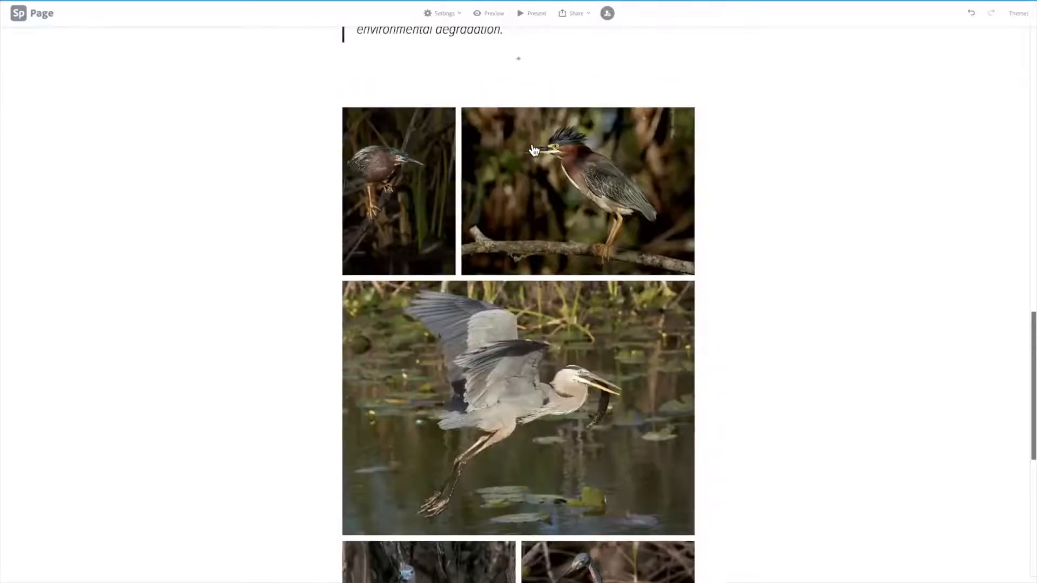
{"action": "scroll", "coordinate": [536, 148], "scroll_direction": "down", "scroll_amount": 1}
{"action": "scroll", "coordinate": [535, 150], "scroll_direction": "down", "scroll_amount": 4}
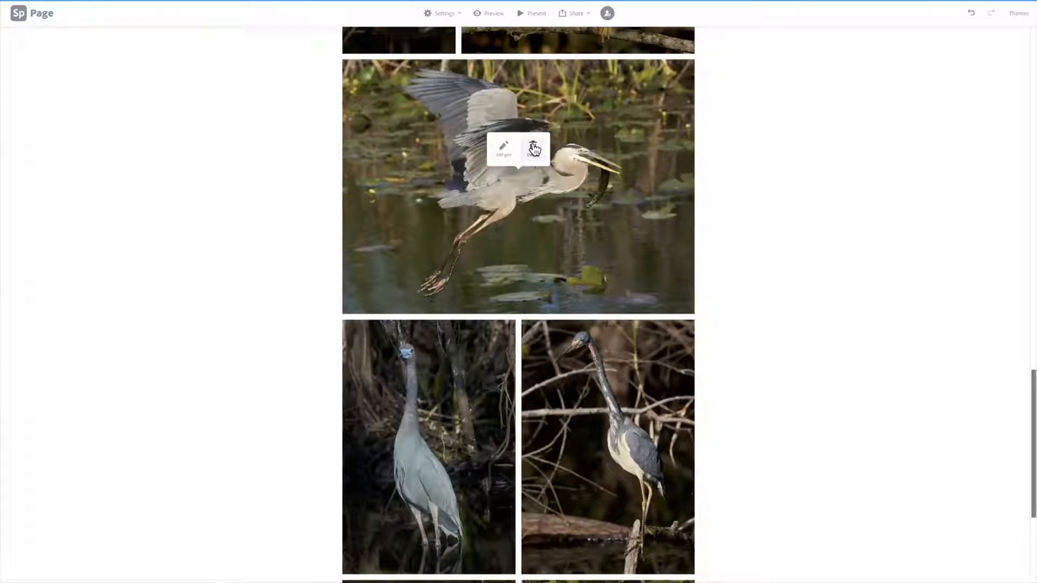
{"action": "left_click", "coordinate": [533, 148]}
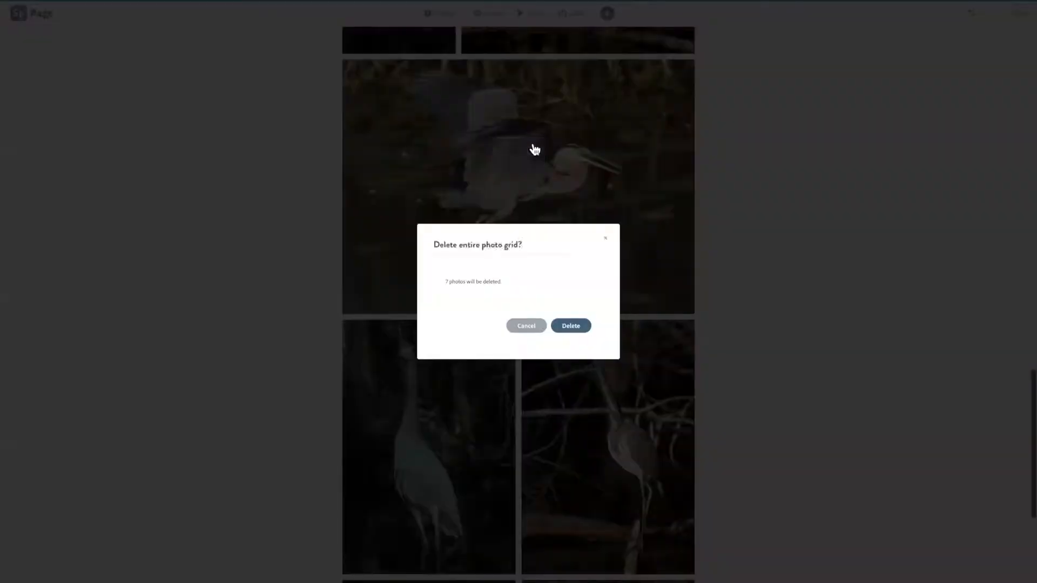
{"action": "left_click", "coordinate": [571, 326]}
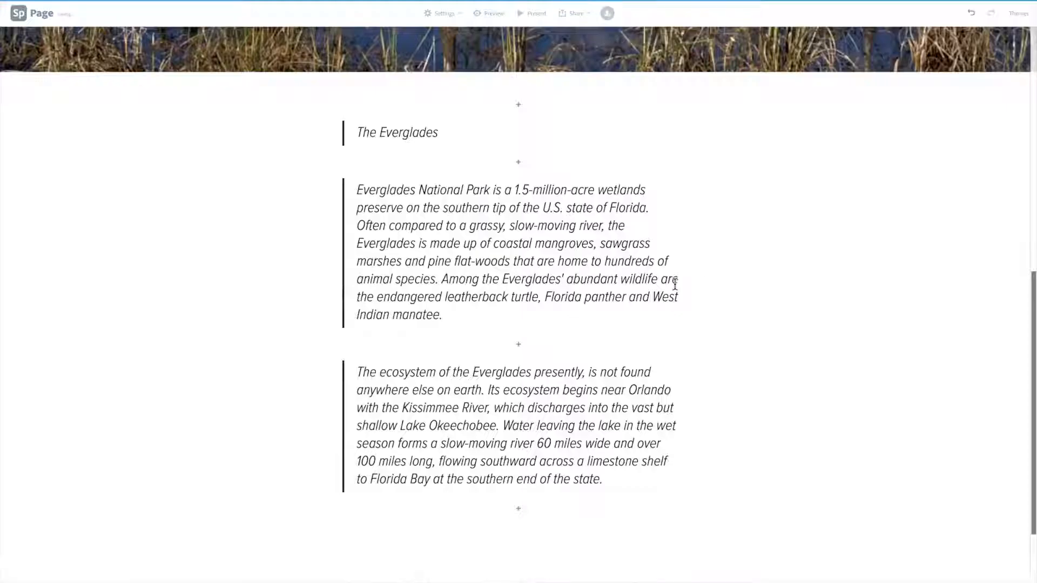
Step: Insert a glideshow below the last introductory paragraph and take the browser out of full screen
{"action": "scroll", "coordinate": [715, 265], "scroll_direction": "down", "scroll_amount": 2}
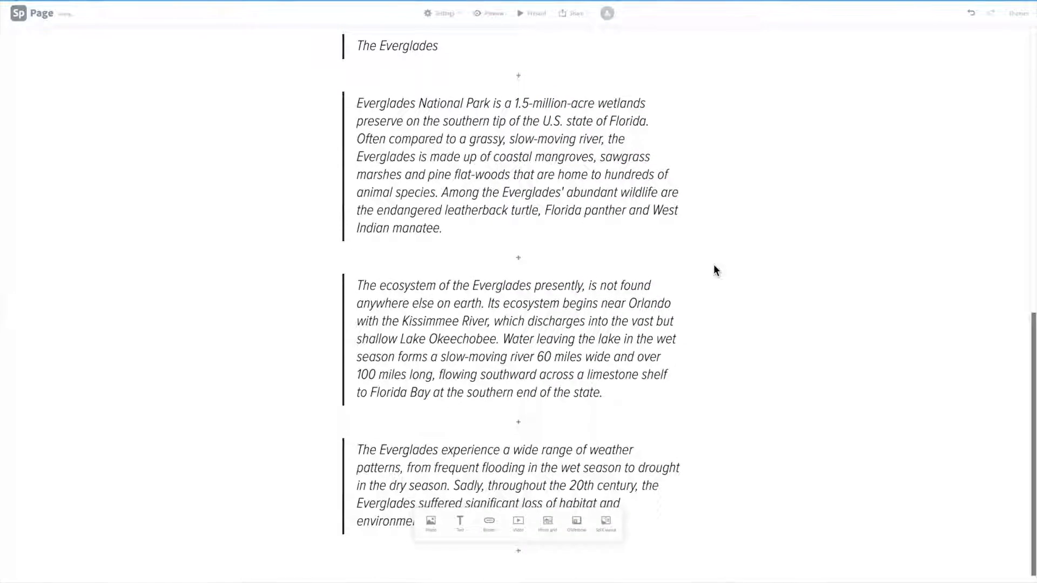
{"action": "left_click", "coordinate": [576, 523]}
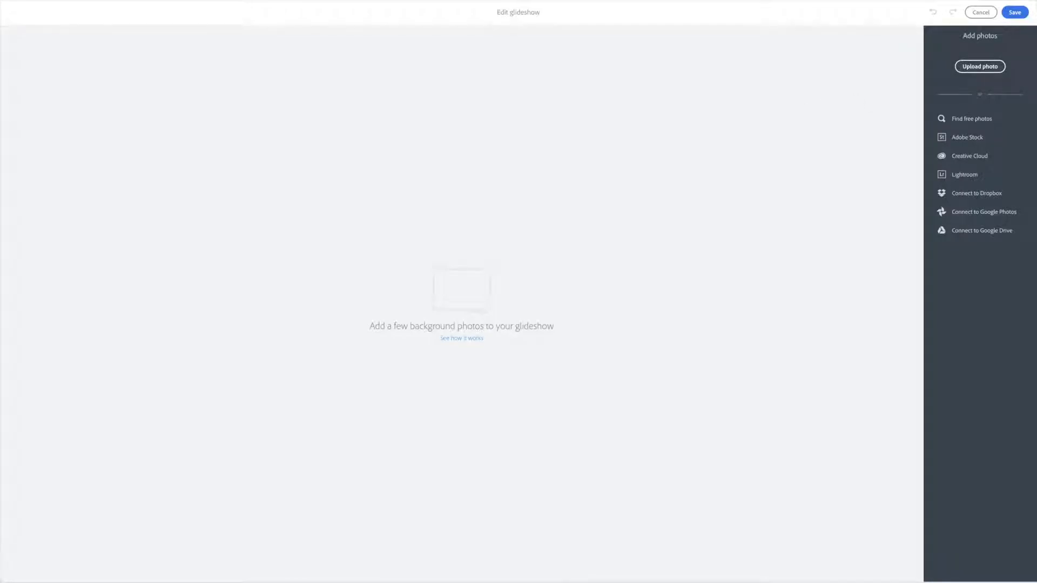
{"action": "mouse_move", "coordinate": [260, 4]}
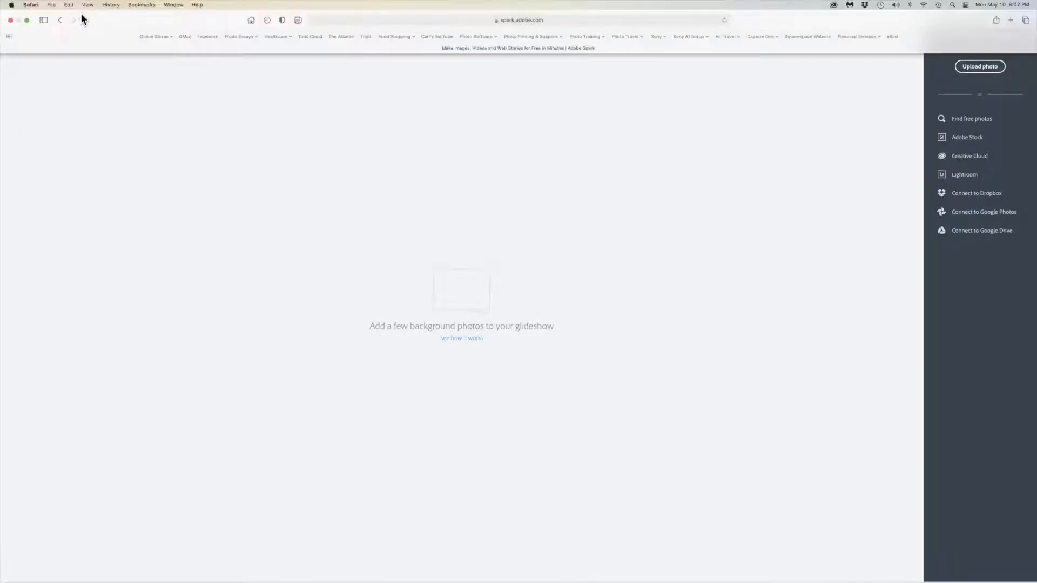
{"action": "left_click", "coordinate": [88, 5]}
{"action": "left_click", "coordinate": [145, 212]}
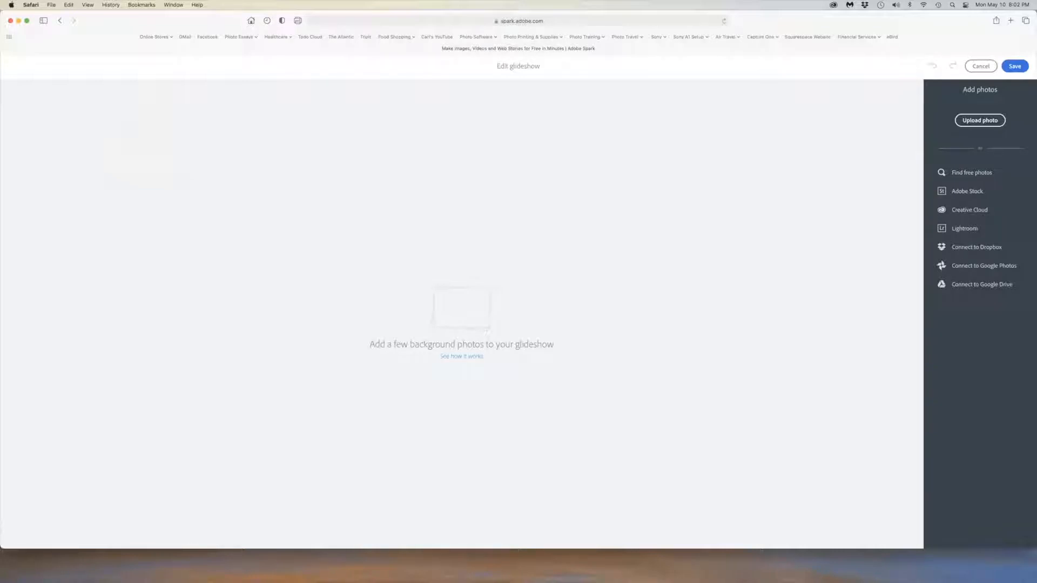
{"action": "key", "text": "super+Tab"}
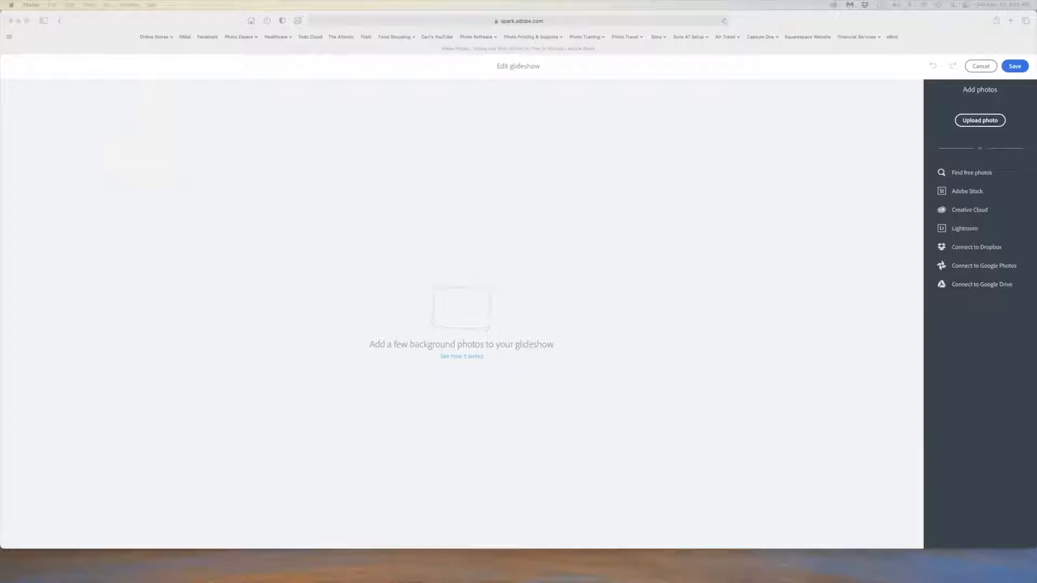
{"action": "left_click_drag", "start_coordinate": [1036, 119], "coordinate": [562, 135]}
{"action": "scroll", "coordinate": [616, 151], "scroll_direction": "down", "scroll_amount": 1}
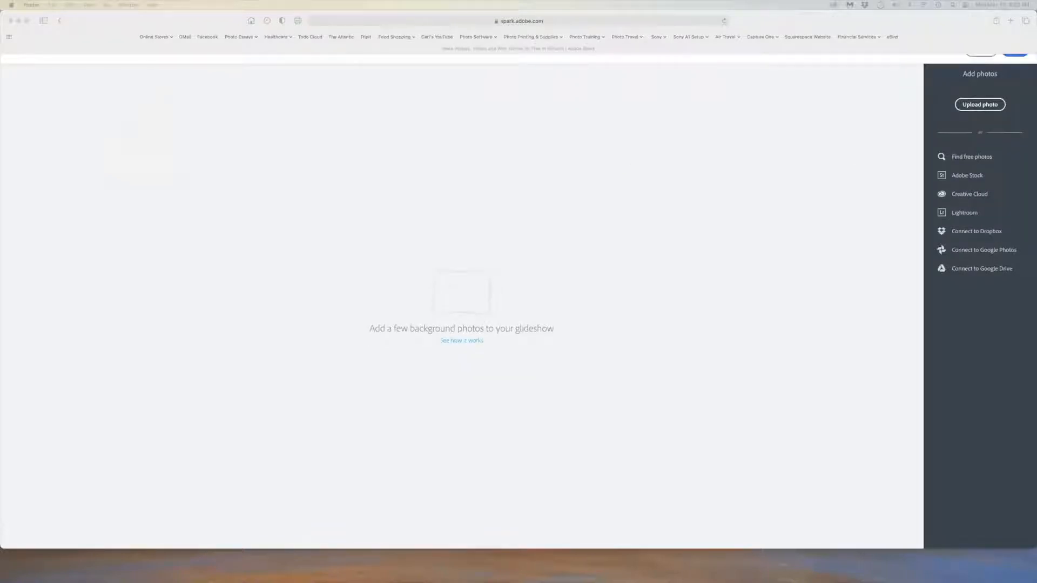
{"action": "left_click_drag", "start_coordinate": [619, 295], "coordinate": [467, 310]}
Step: Start a photo upload for the glideshow and browse to the Everglades Photo Essay folder on the Desktop
{"action": "left_click", "coordinate": [979, 106]}
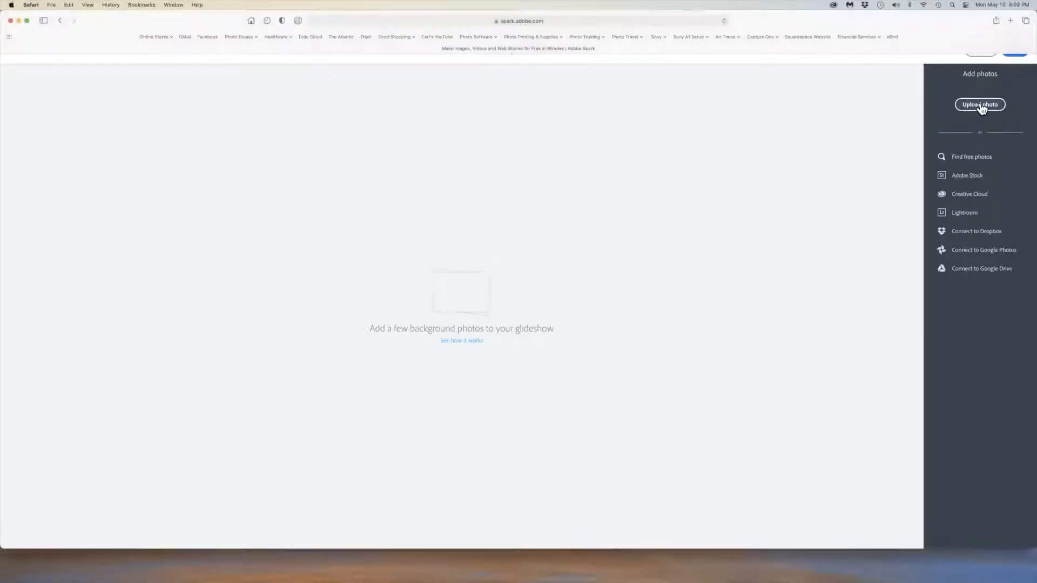
{"action": "left_click", "coordinate": [981, 106]}
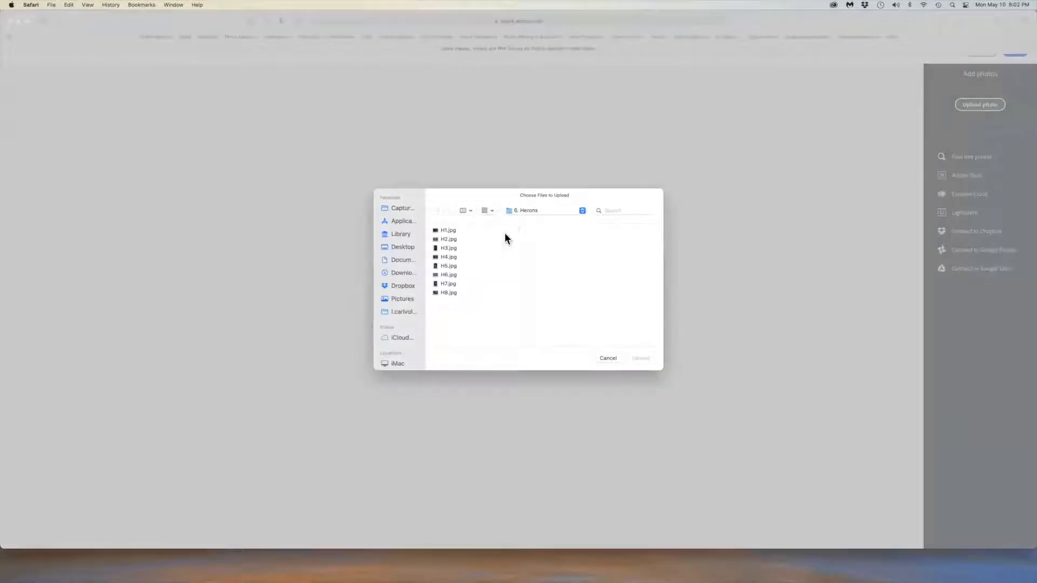
{"action": "left_click", "coordinate": [579, 211]}
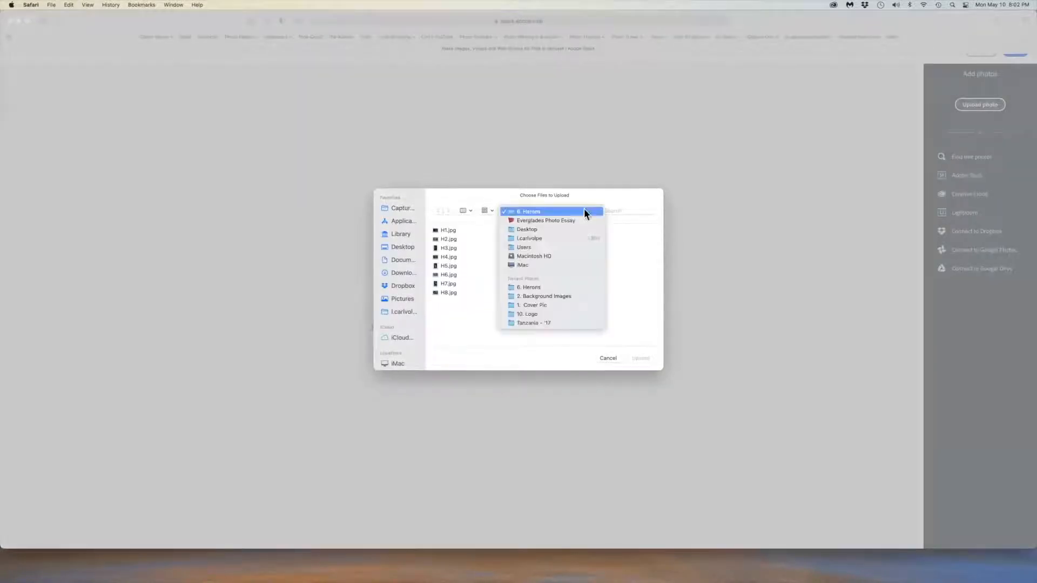
{"action": "left_click", "coordinate": [562, 229]}
{"action": "left_click", "coordinate": [581, 212]}
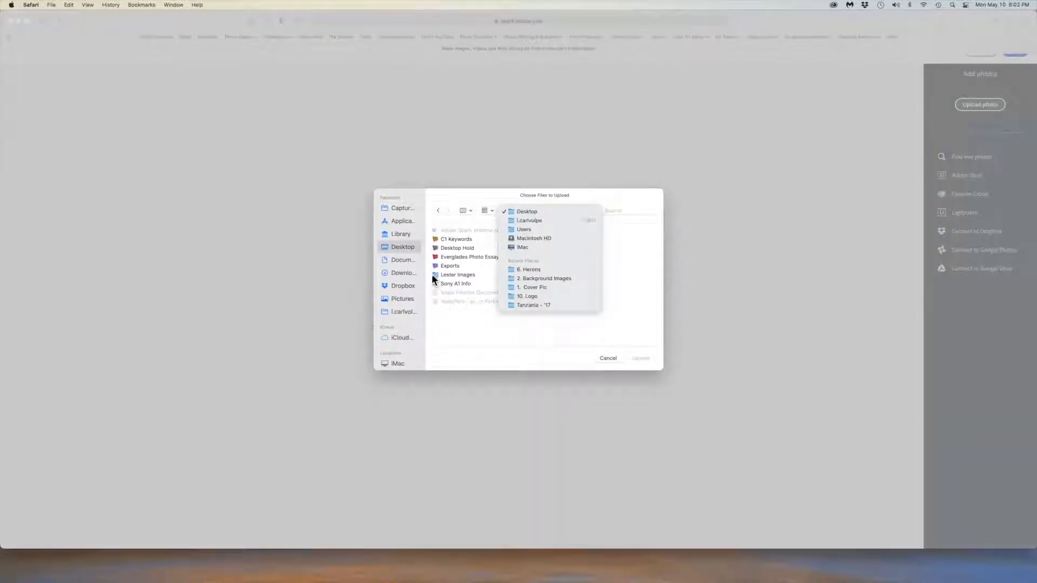
{"action": "left_click", "coordinate": [435, 257]}
{"action": "left_click", "coordinate": [433, 255]}
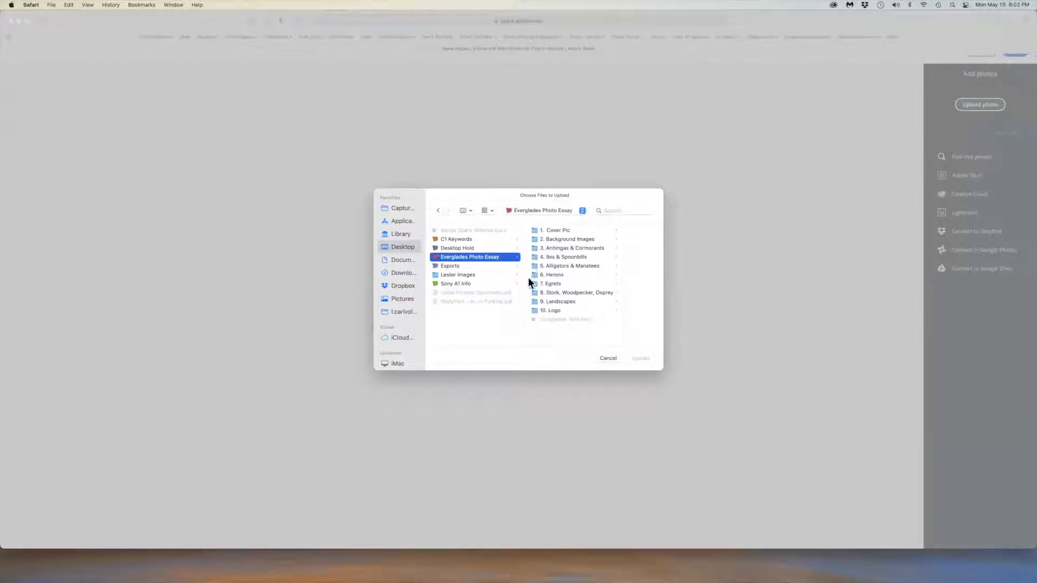
Step: Upload the photos B1.jpg through B6.jpg from the 2. Background Images folder to the glideshow
{"action": "left_click", "coordinate": [534, 239]}
{"action": "left_click", "coordinate": [588, 247]}
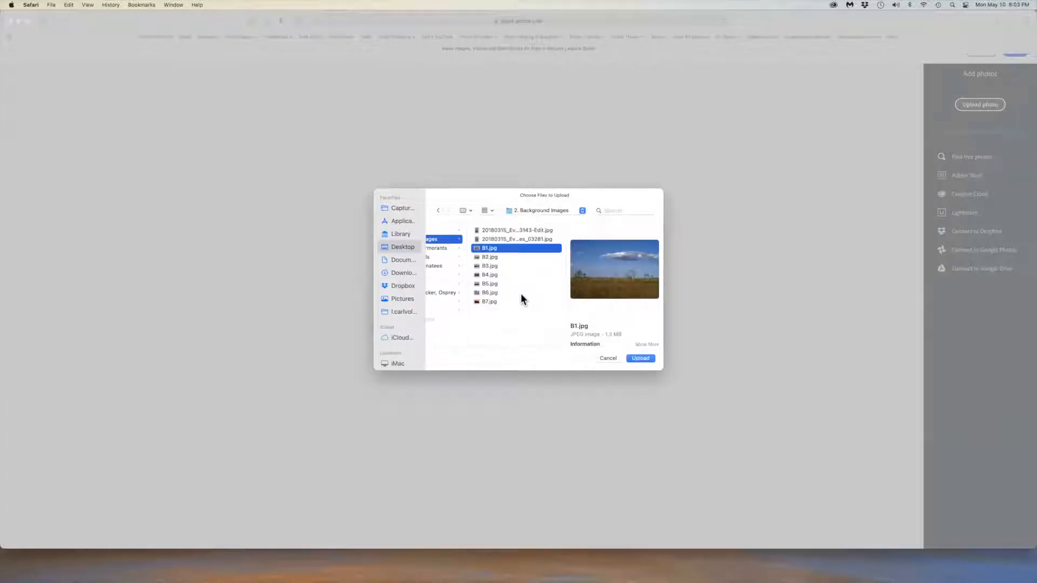
{"action": "left_click", "coordinate": [493, 292], "text": "shift"}
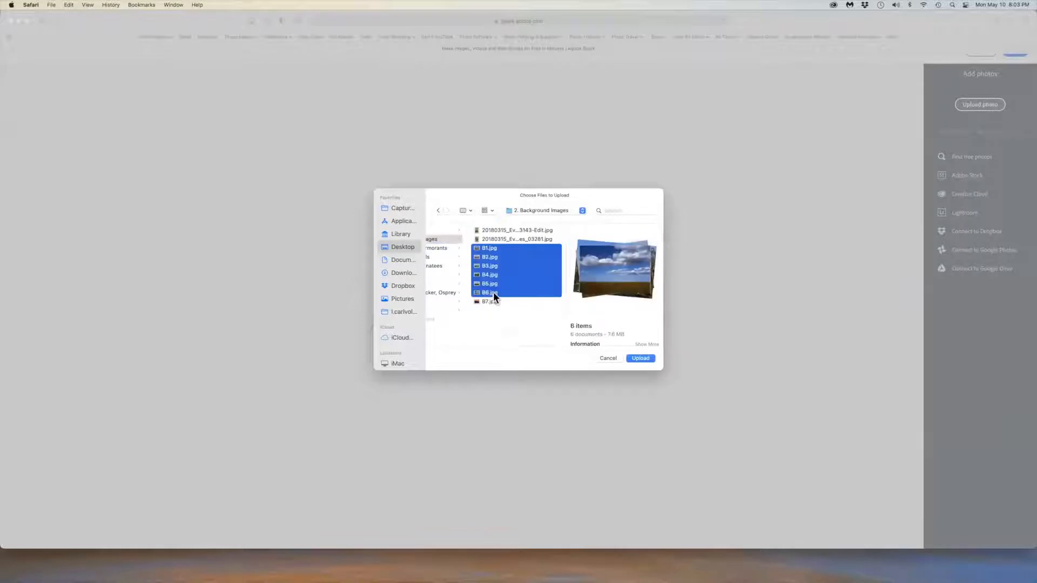
{"action": "key", "text": "Return"}
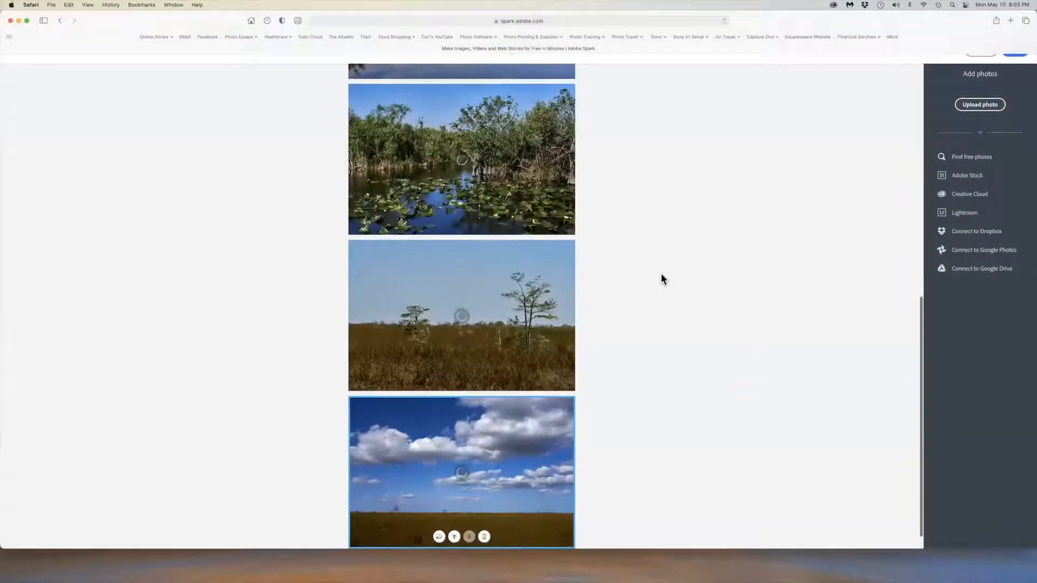
Step: Move the boardwalk photo one position later in the glideshow, behind the photo of trees reflected in the lake, and save the glideshow
{"action": "scroll", "coordinate": [687, 281], "scroll_direction": "up", "scroll_amount": 4}
{"action": "scroll", "coordinate": [687, 281], "scroll_direction": "up", "scroll_amount": 5}
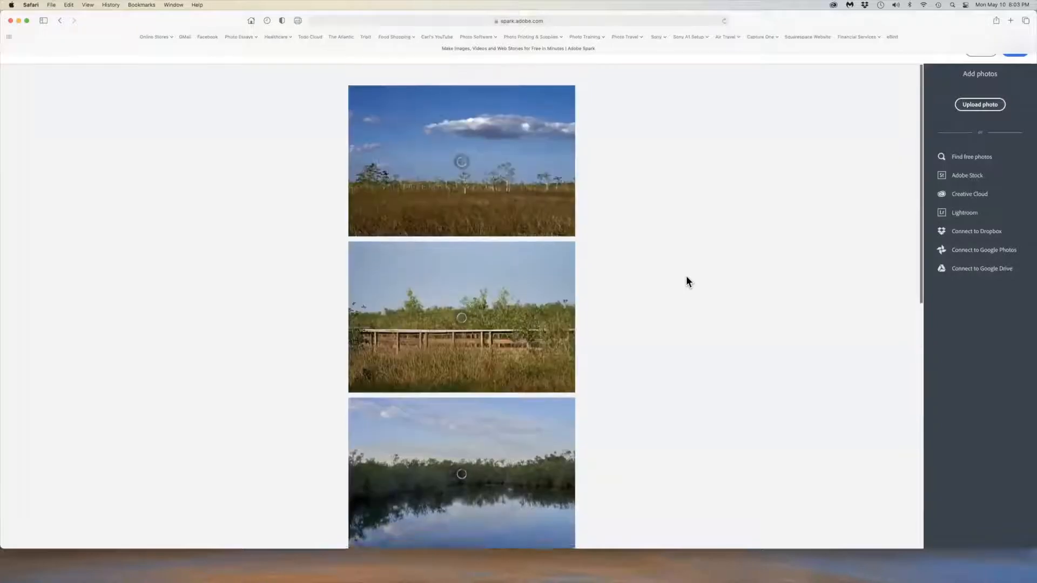
{"action": "scroll", "coordinate": [687, 281], "scroll_direction": "down", "scroll_amount": 1}
{"action": "scroll", "coordinate": [687, 280], "scroll_direction": "down", "scroll_amount": 8}
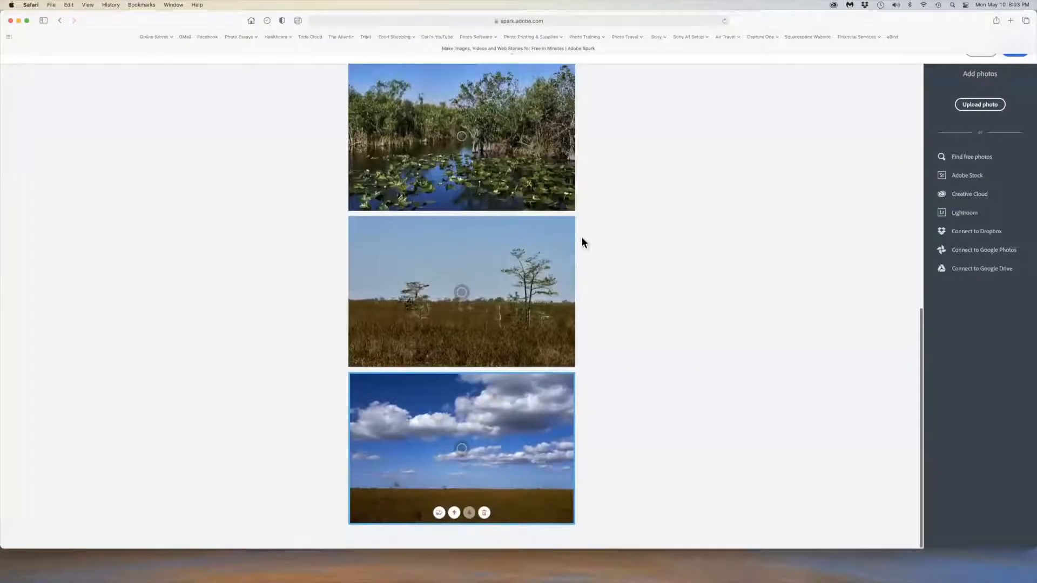
{"action": "scroll", "coordinate": [540, 226], "scroll_direction": "up", "scroll_amount": 10}
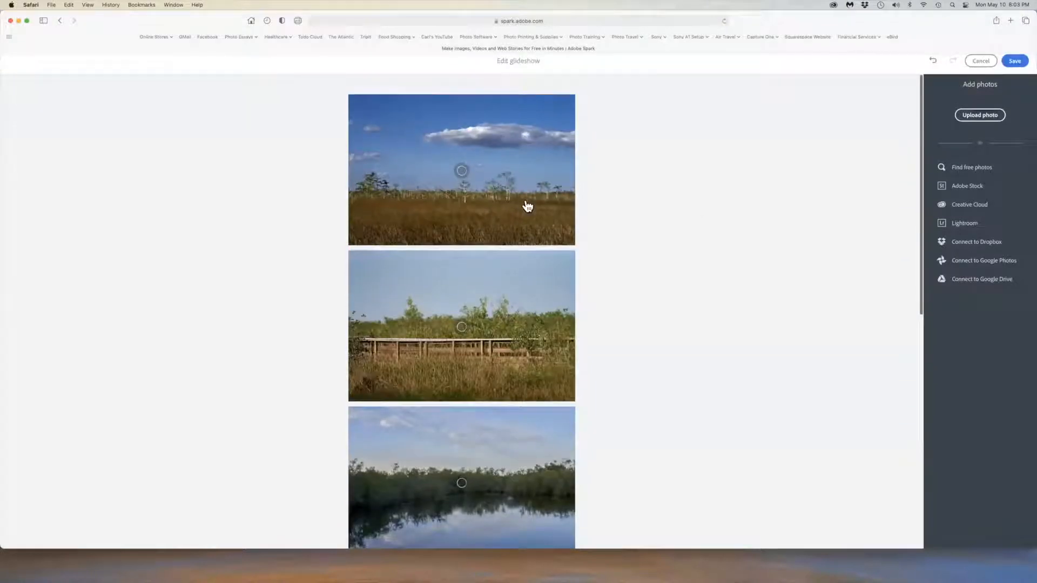
{"action": "left_click", "coordinate": [460, 241]}
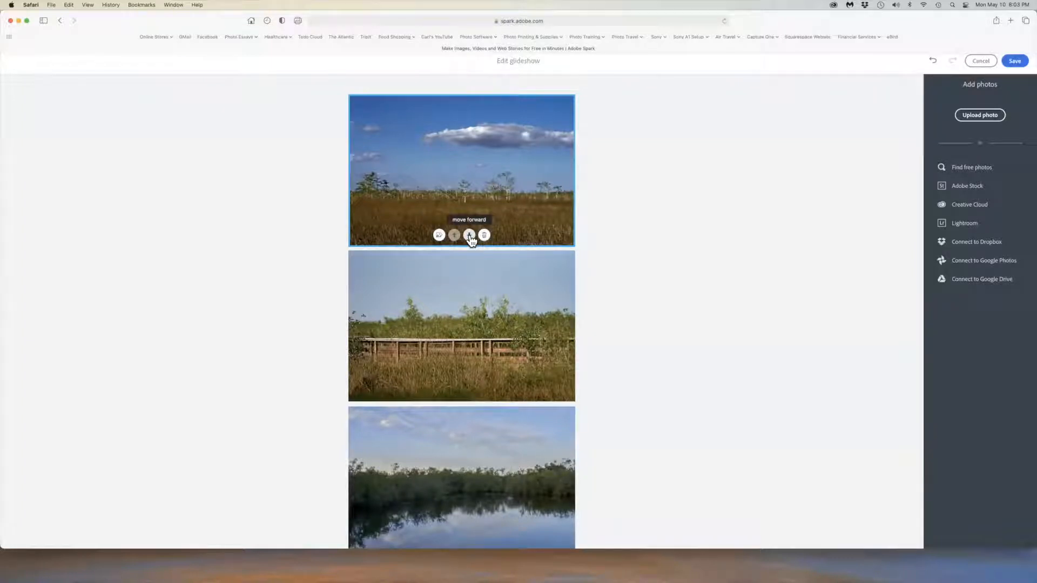
{"action": "scroll", "coordinate": [493, 283], "scroll_direction": "down", "scroll_amount": 5}
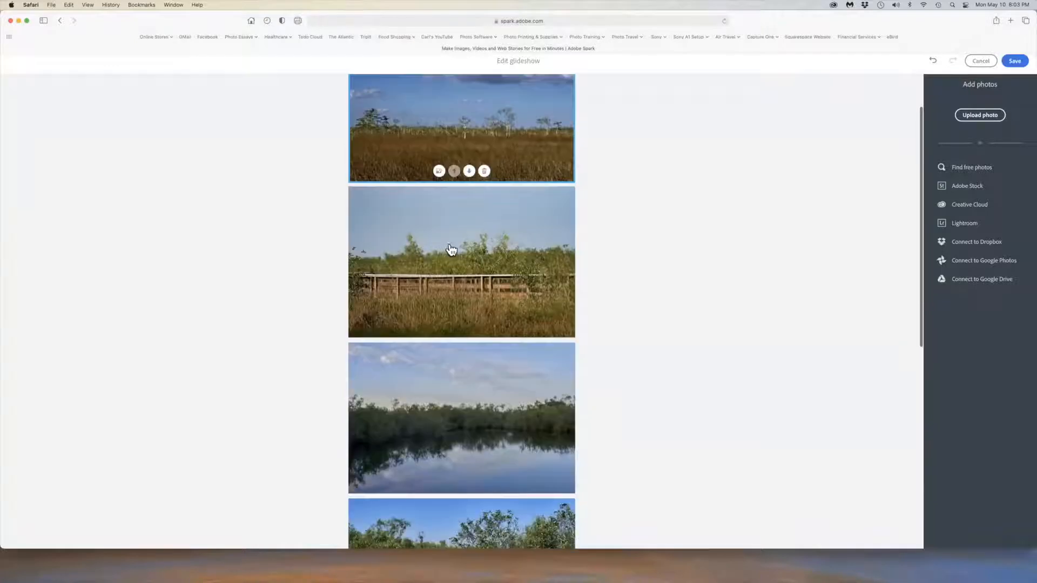
{"action": "left_click", "coordinate": [472, 312]}
{"action": "left_click", "coordinate": [469, 308]}
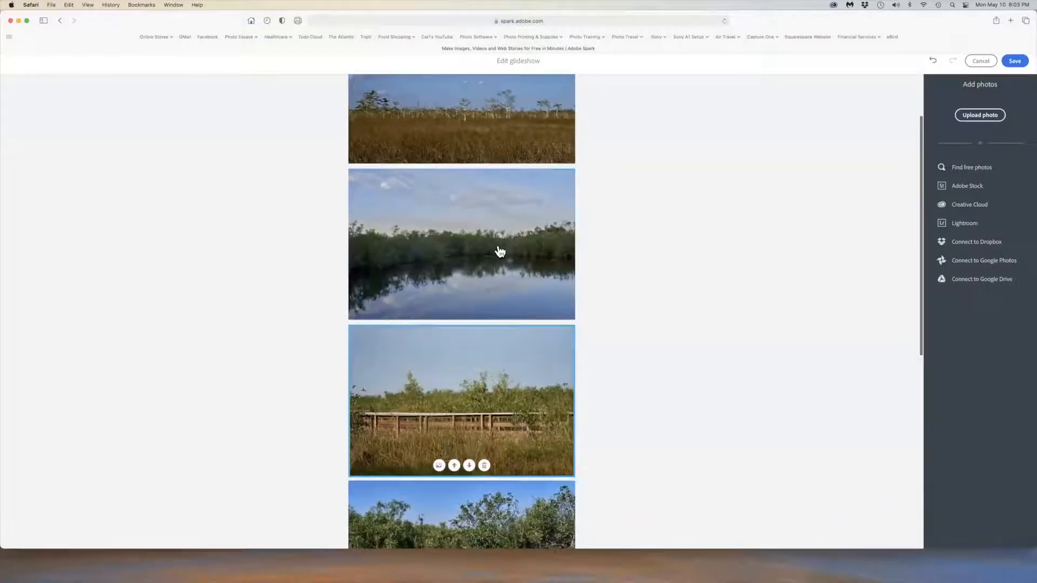
{"action": "scroll", "coordinate": [500, 251], "scroll_direction": "down", "scroll_amount": 15}
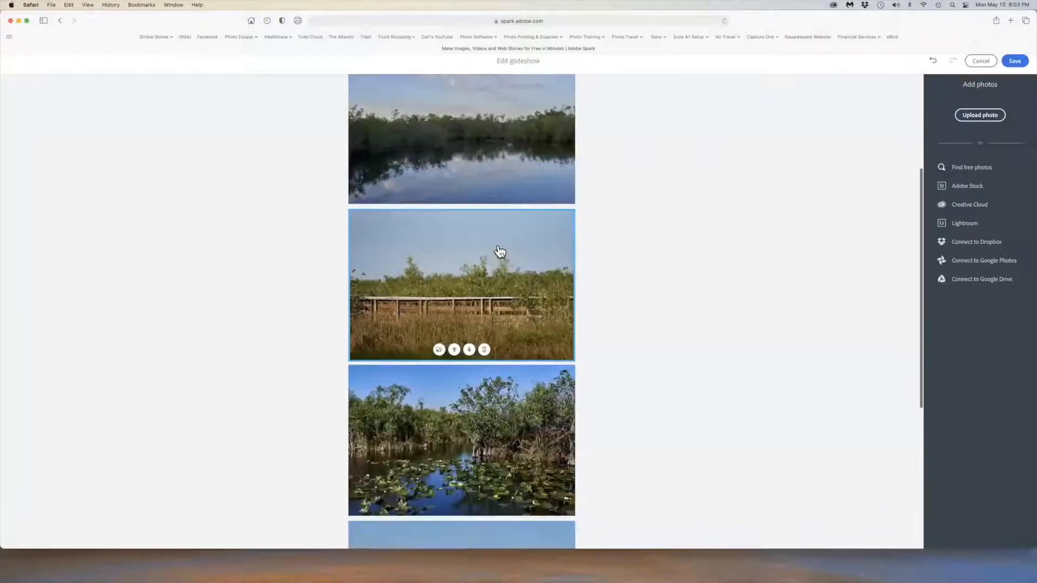
{"action": "scroll", "coordinate": [641, 210], "scroll_direction": "down", "scroll_amount": 3}
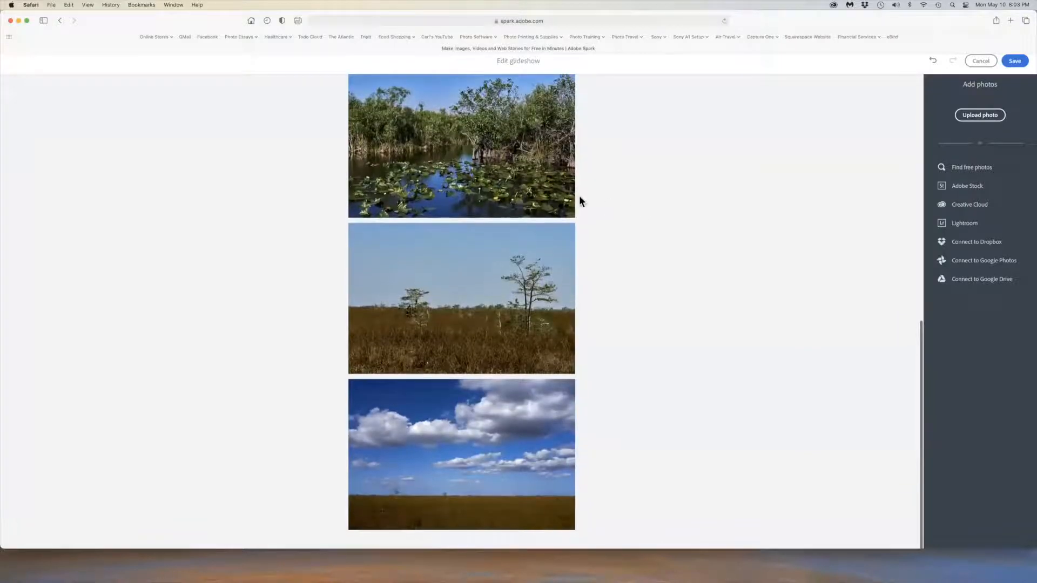
{"action": "left_click", "coordinate": [1015, 61]}
Step: Review the page from The Everglades cover down to the first photo of the new glideshow
{"action": "scroll", "coordinate": [792, 261], "scroll_direction": "up", "scroll_amount": 8}
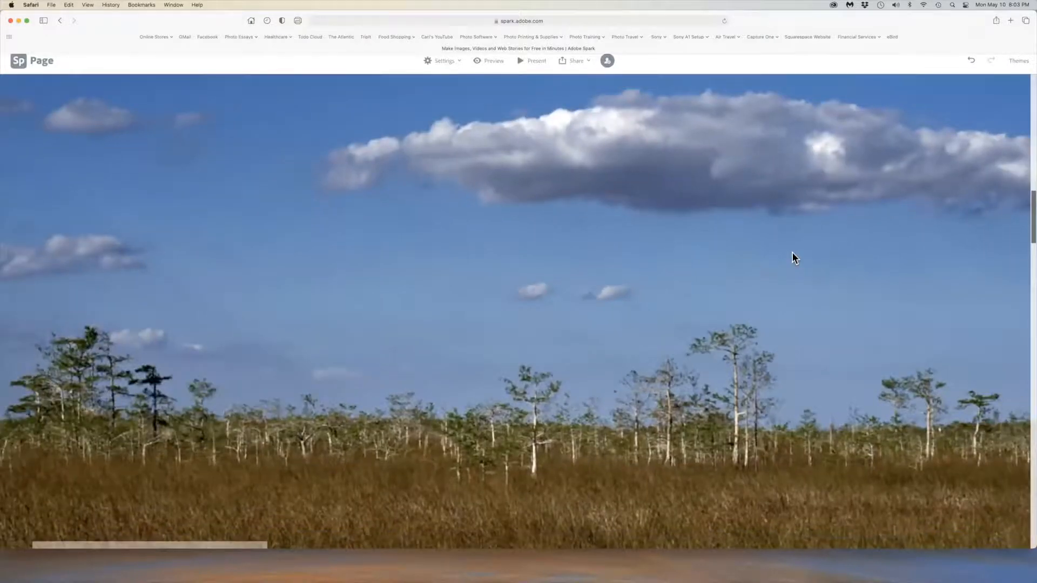
{"action": "scroll", "coordinate": [792, 251], "scroll_direction": "up", "scroll_amount": 10}
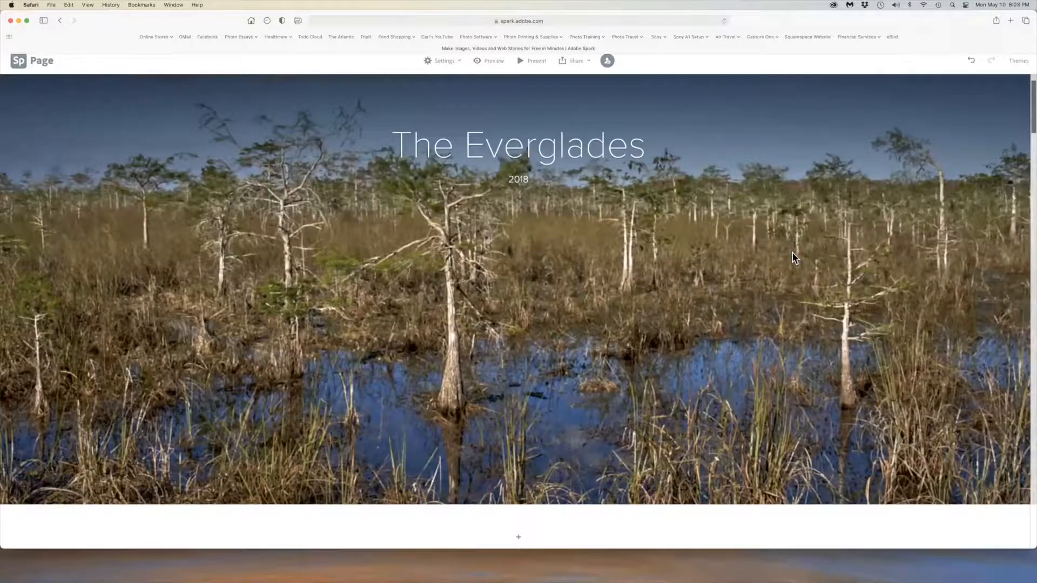
{"action": "scroll", "coordinate": [792, 252], "scroll_direction": "down", "scroll_amount": 10}
{"action": "scroll", "coordinate": [793, 260], "scroll_direction": "down", "scroll_amount": 10}
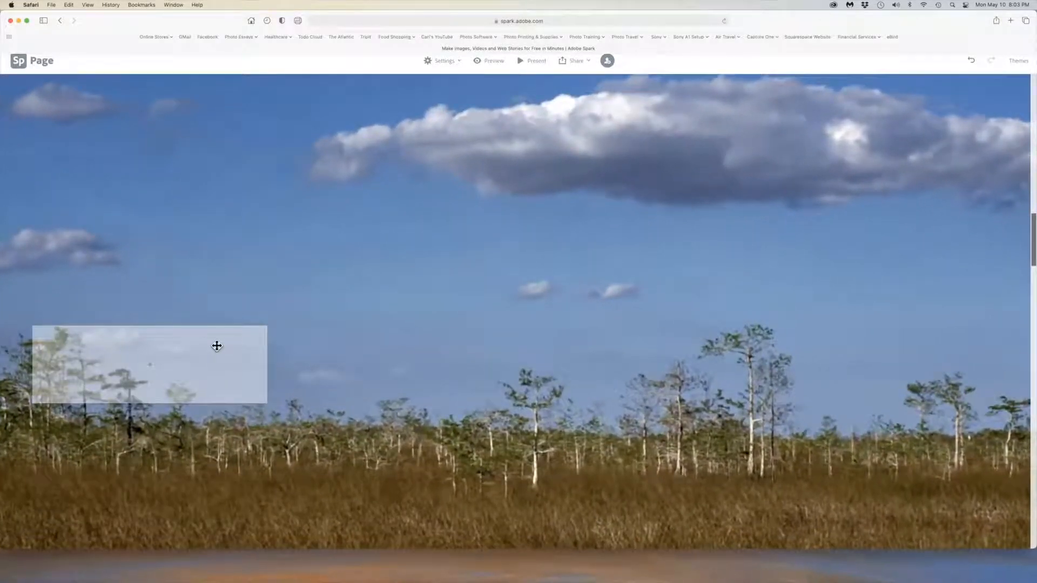
Step: Move the content box on the first glideshow photo from its left side to its right side
{"action": "left_click_drag", "start_coordinate": [216, 343], "coordinate": [875, 301]}
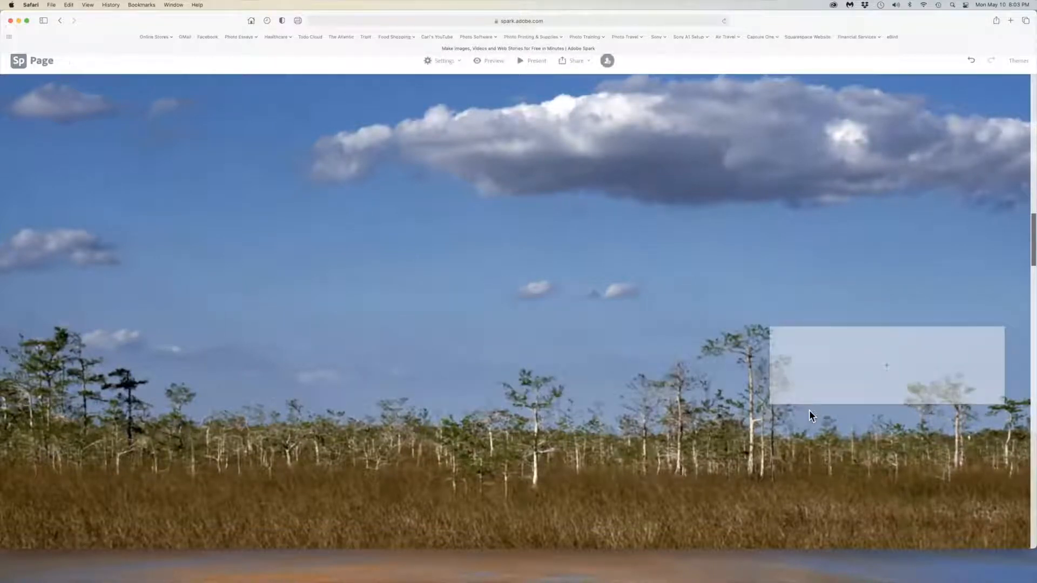
{"action": "scroll", "coordinate": [809, 410], "scroll_direction": "down", "scroll_amount": 3}
{"action": "scroll", "coordinate": [810, 410], "scroll_direction": "up", "scroll_amount": 2}
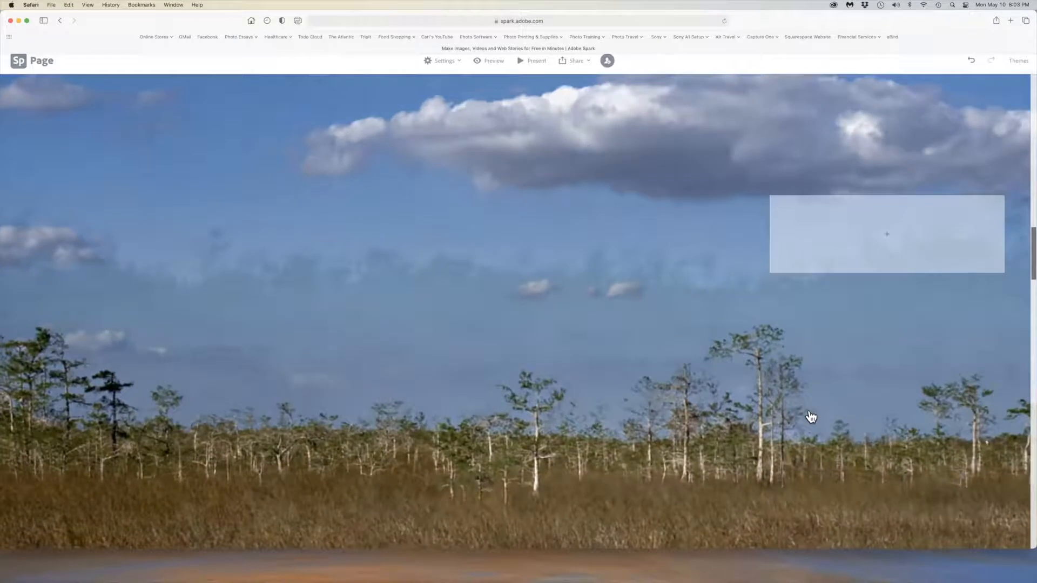
{"action": "scroll", "coordinate": [810, 416], "scroll_direction": "up", "scroll_amount": 1}
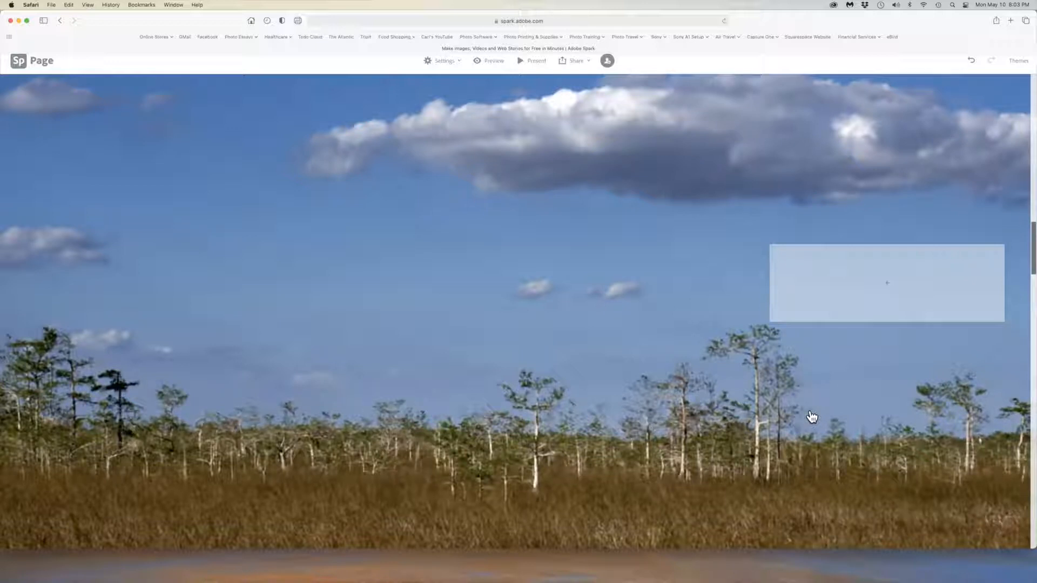
Step: Add text to the content box with the title "Anhingas & Double-crested Cormorants" and the paragraph beginning "Anhingas - sometimes called snakebirds, darters, American darters, or water turkeys"
{"action": "left_click_drag", "start_coordinate": [817, 274], "coordinate": [818, 213]}
{"action": "key", "text": "super+Tab"}
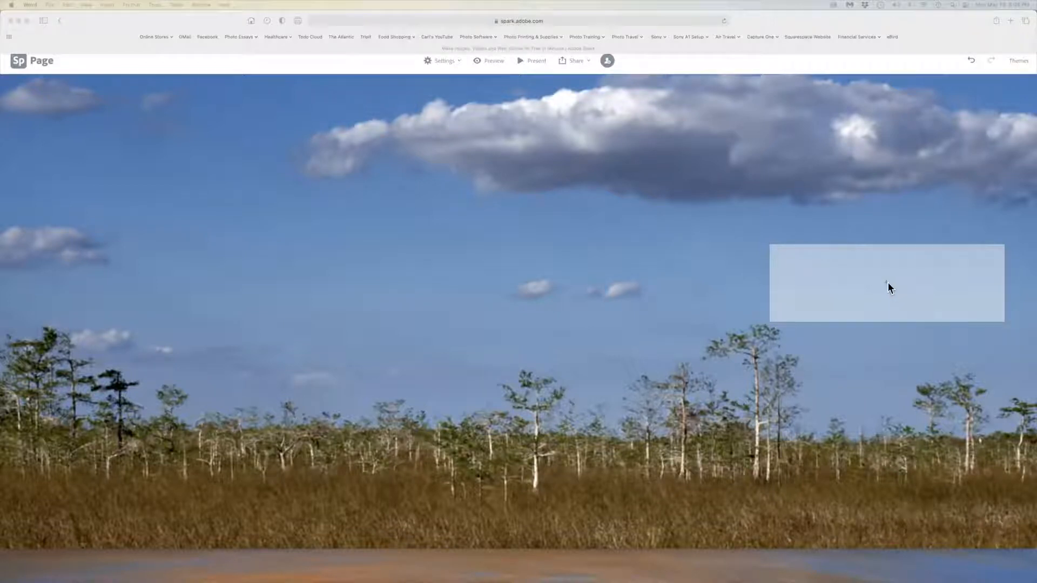
{"action": "left_click", "coordinate": [889, 281]}
{"action": "left_click", "coordinate": [887, 283]}
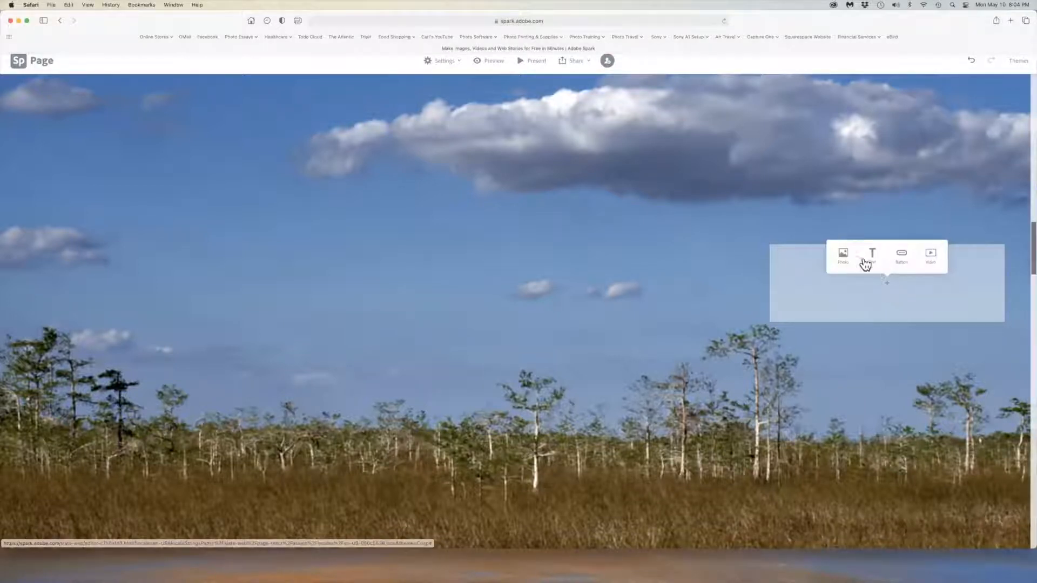
{"action": "left_click", "coordinate": [870, 255]}
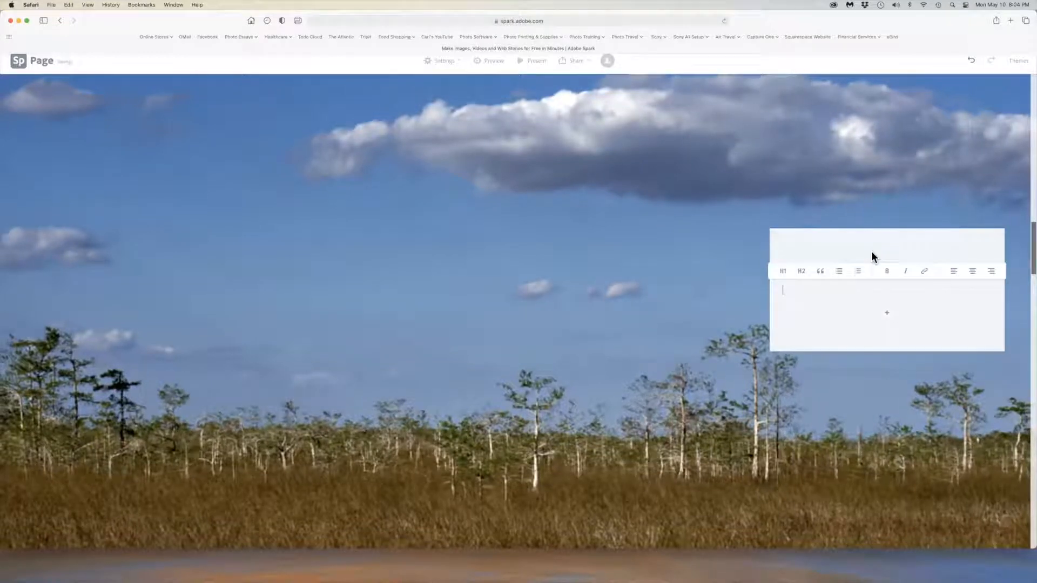
{"action": "type", "text": "Anhingas & Double-crested Cormorants Anhingas - sometimes called snakebirds, darters, American darters, or water turkeys, are a water bird of the warmer parts of the Americas. The word anhinga comes from the Brazilian Tupi language and means \"devil bird\" or \"snake bird\"."}
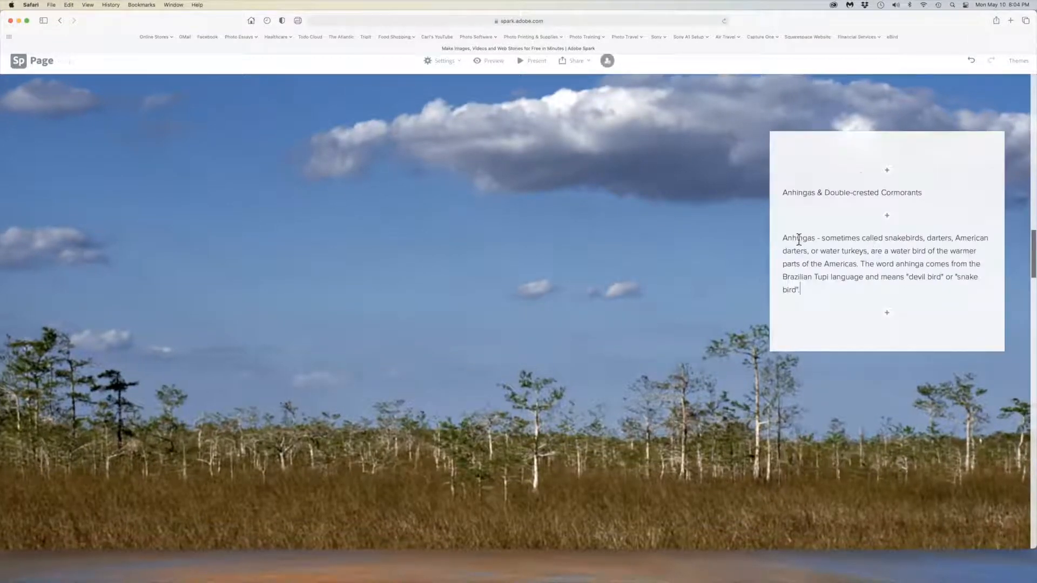
Step: Format both the "Anhingas & Double-crested Cormorants" title and the Anhingas paragraph as quotes
{"action": "left_click", "coordinate": [827, 195]}
{"action": "left_click", "coordinate": [765, 179]}
{"action": "left_click", "coordinate": [841, 270]}
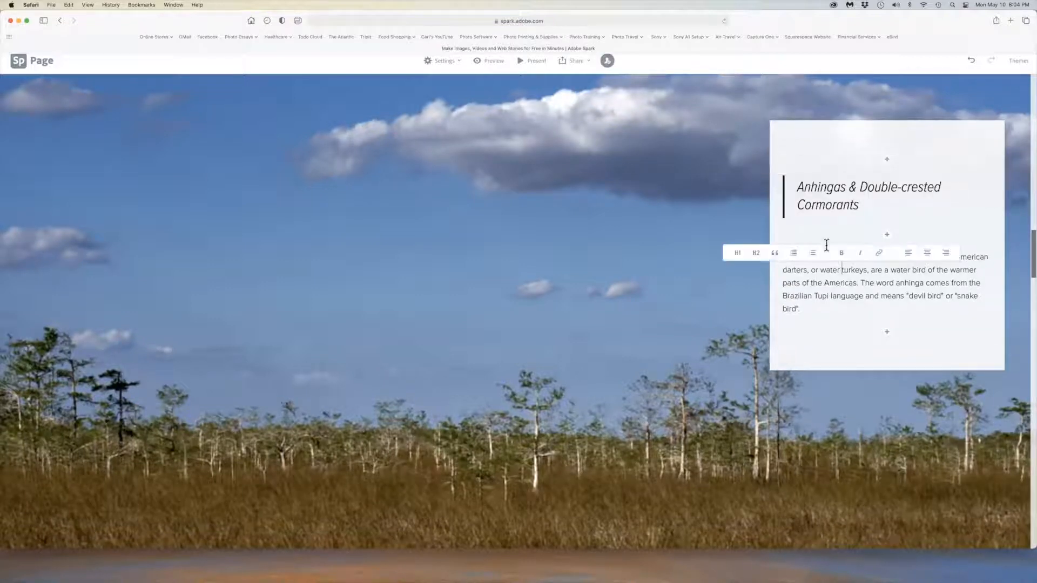
{"action": "left_click", "coordinate": [775, 253]}
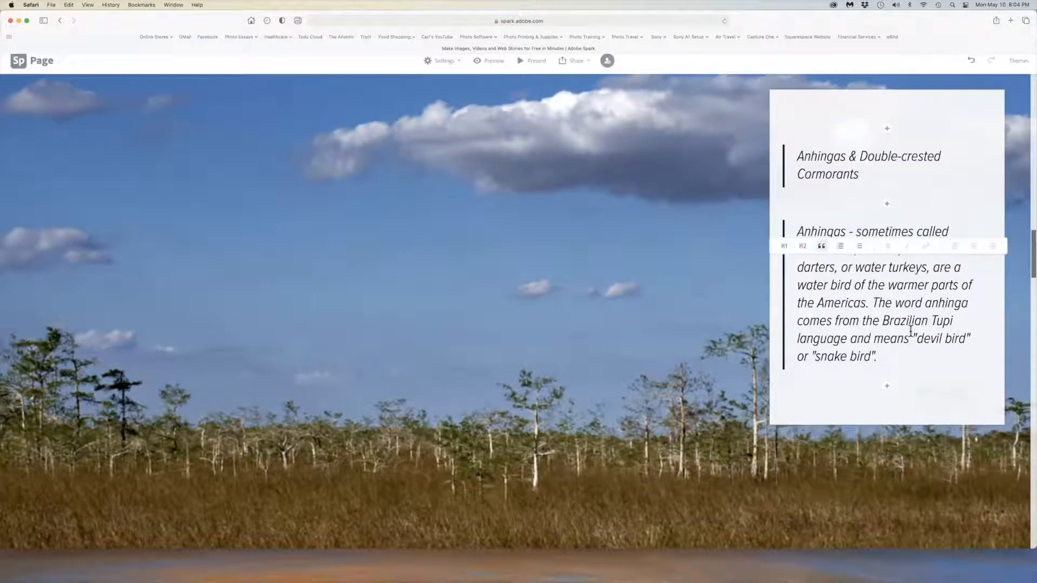
Step: Upload the photos An1.jpg through An4.jpg from the 3. Anhingas & Cormorants folder below the Anhingas paragraph
{"action": "scroll", "coordinate": [886, 324], "scroll_direction": "down", "scroll_amount": 2}
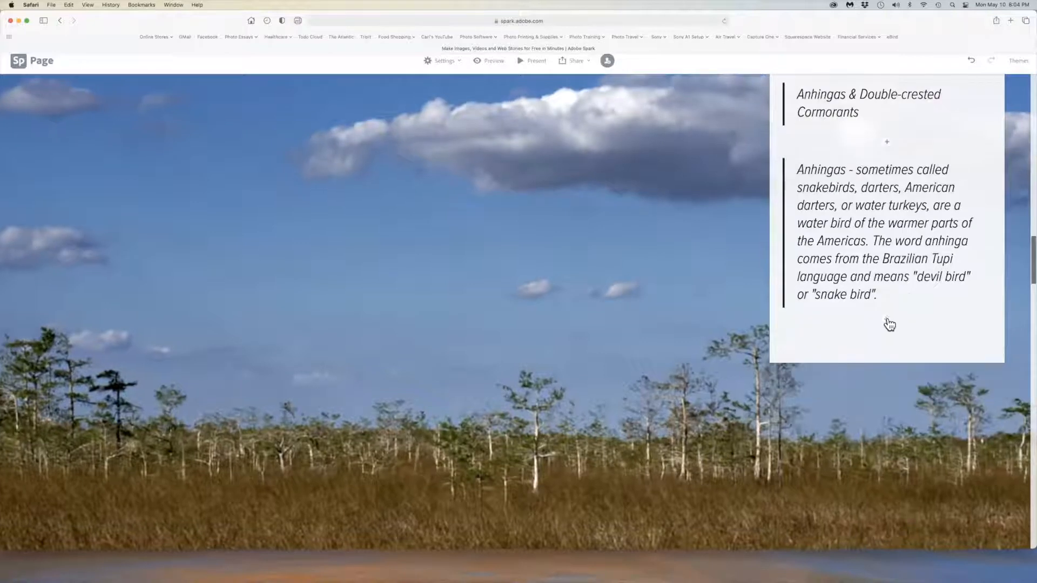
{"action": "left_click", "coordinate": [886, 317]}
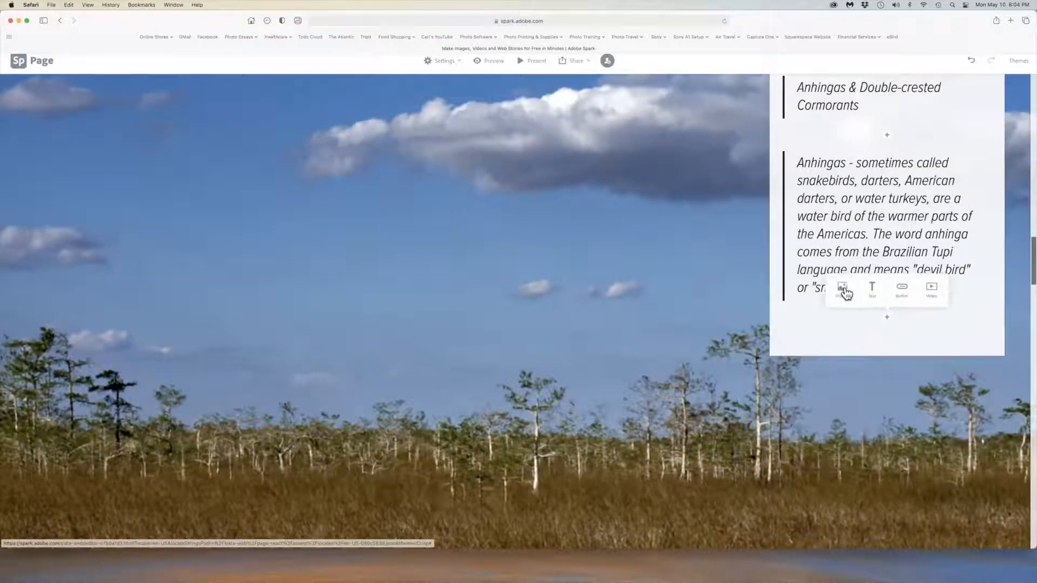
{"action": "left_click", "coordinate": [844, 291]}
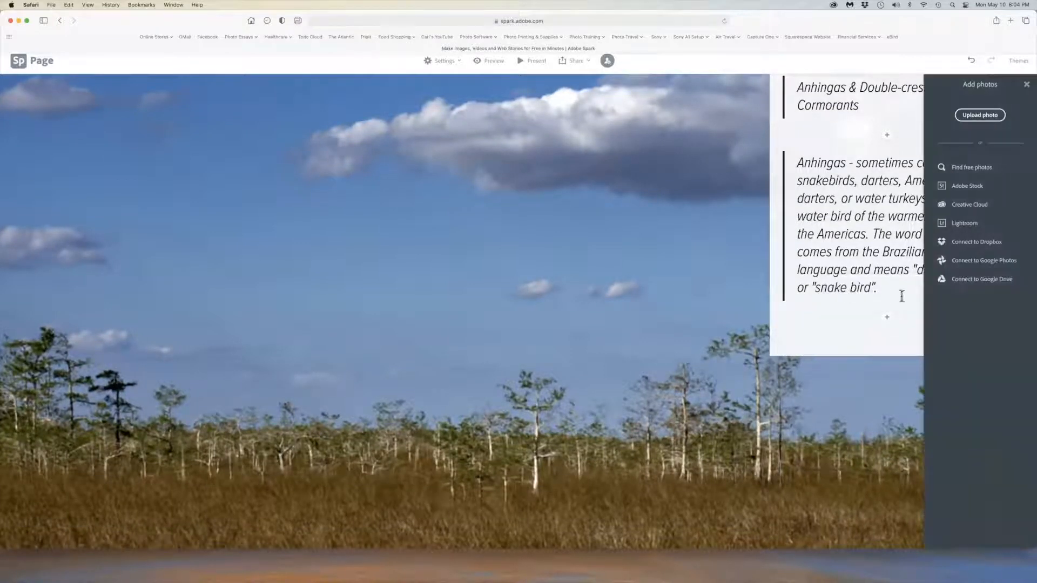
{"action": "left_click", "coordinate": [985, 116]}
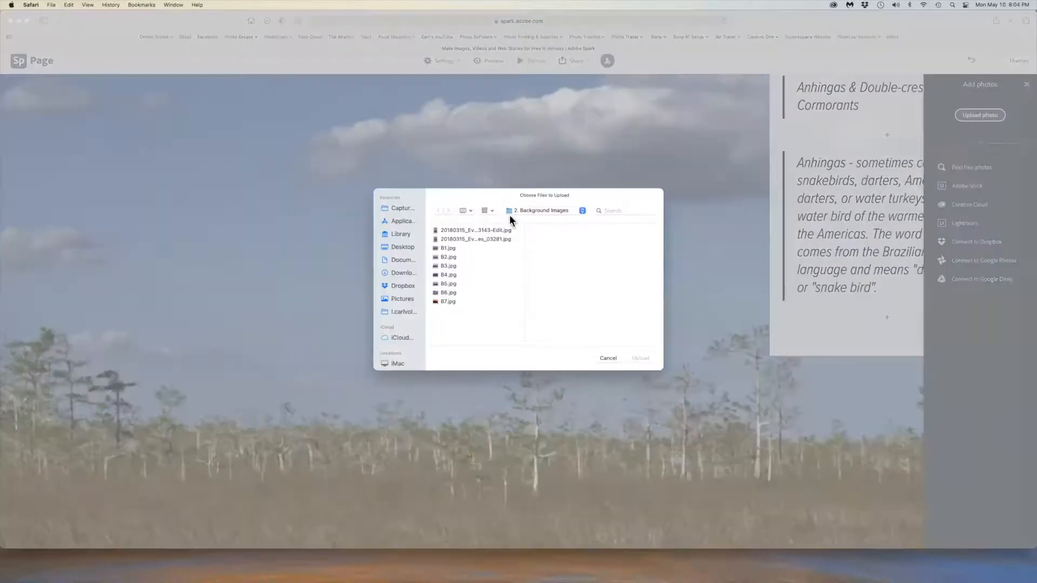
{"action": "left_click", "coordinate": [520, 209]}
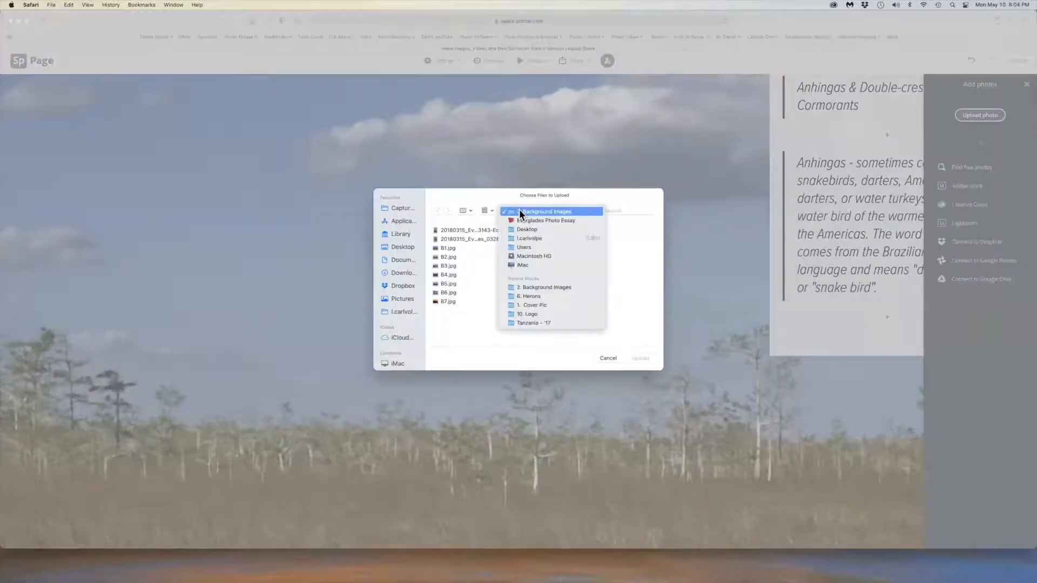
{"action": "left_click", "coordinate": [517, 219]}
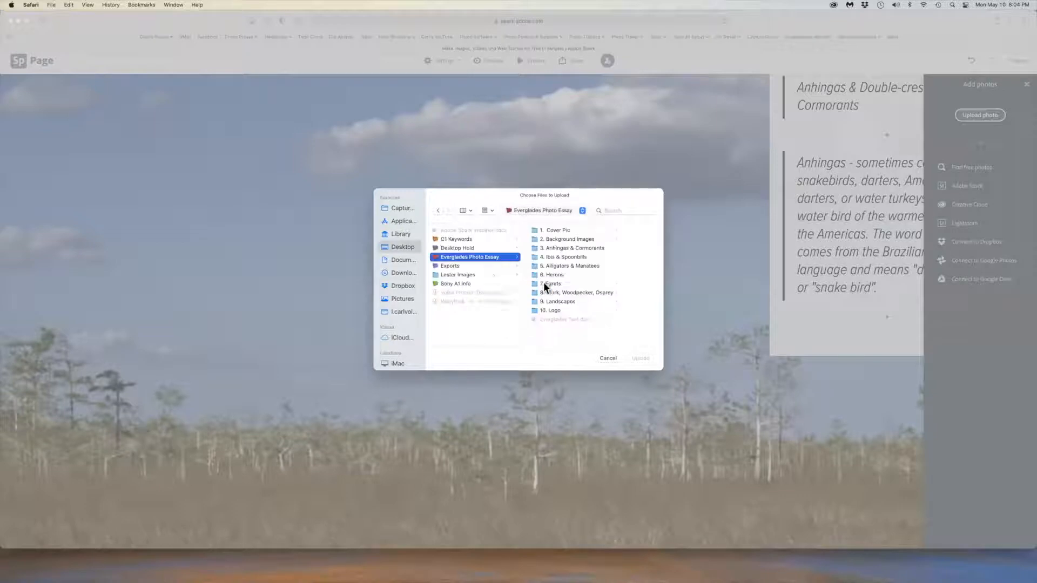
{"action": "left_click", "coordinate": [534, 248]}
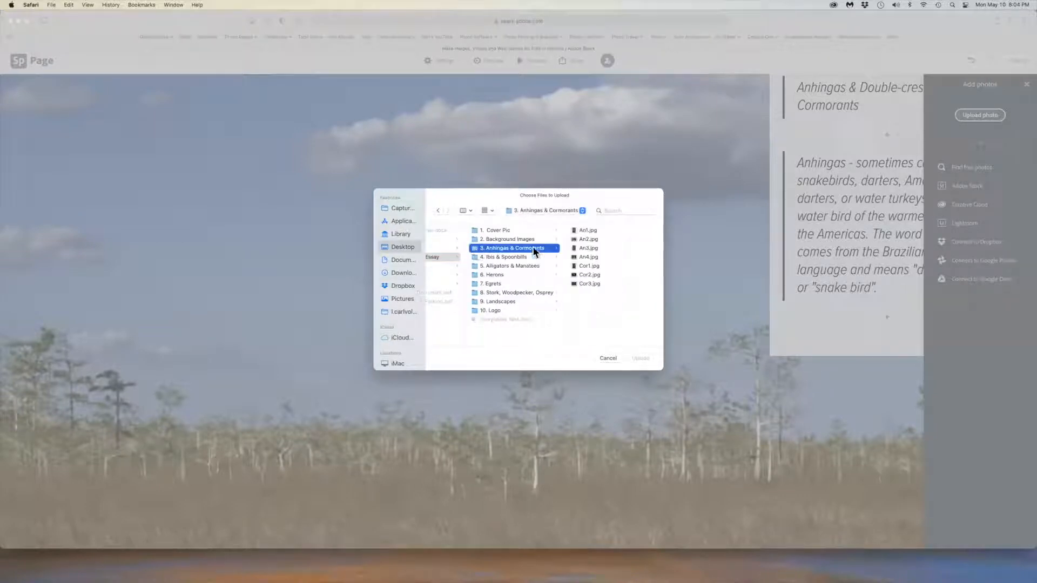
{"action": "left_click", "coordinate": [592, 231]}
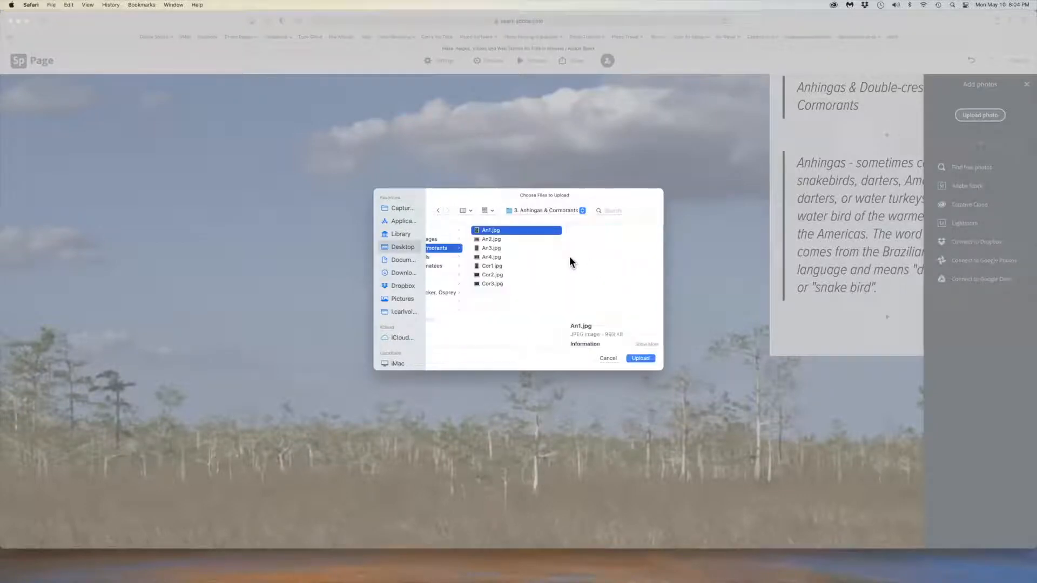
{"action": "left_click", "coordinate": [493, 257], "text": "shift"}
{"action": "left_click", "coordinate": [641, 358]}
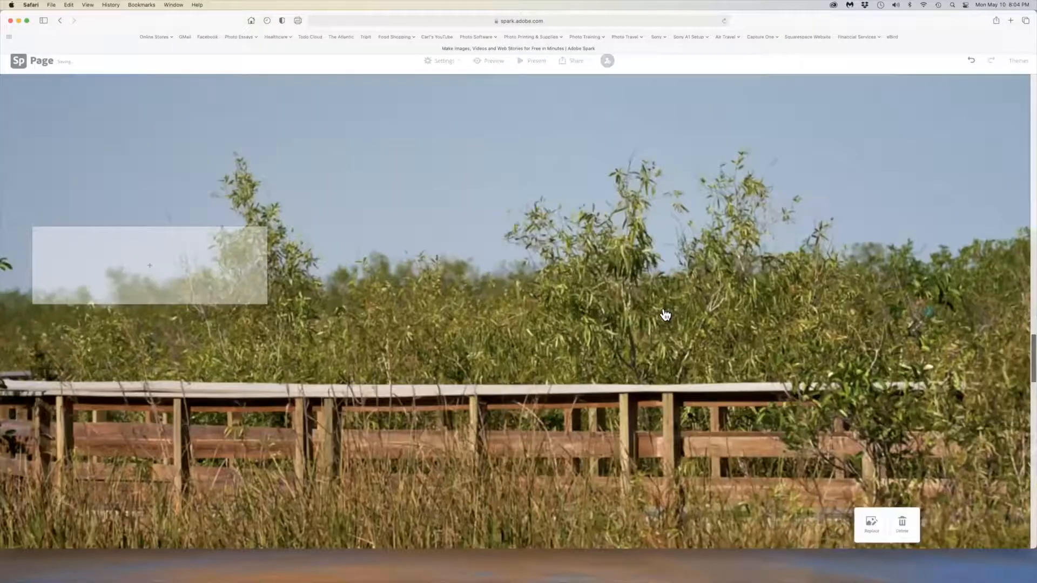
Step: Review the glideshow's background photos and the Anhingas text box with its newly added photos
{"action": "scroll", "coordinate": [664, 316], "scroll_direction": "down", "scroll_amount": 3}
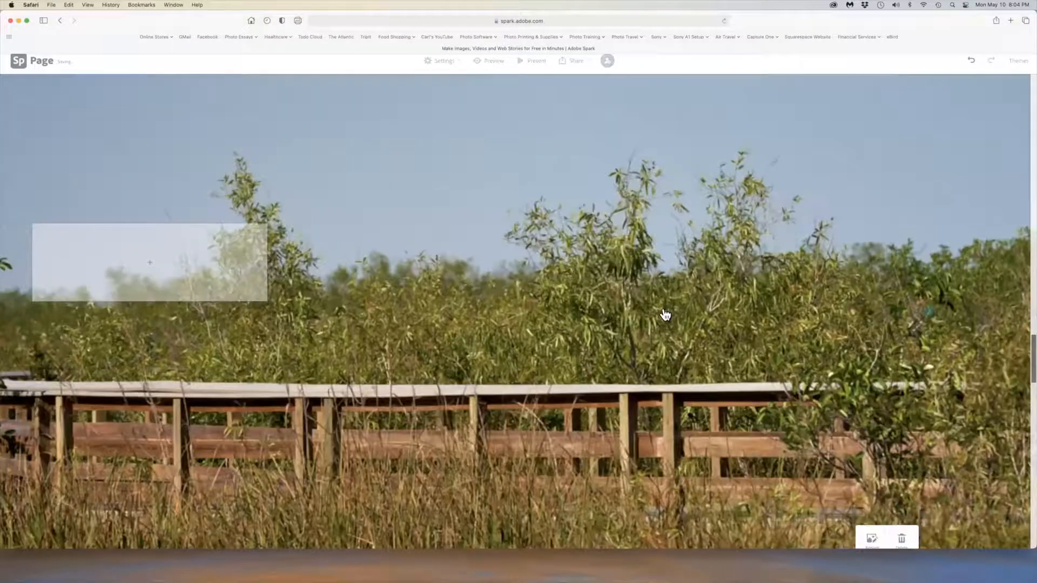
{"action": "scroll", "coordinate": [696, 311], "scroll_direction": "down", "scroll_amount": 3}
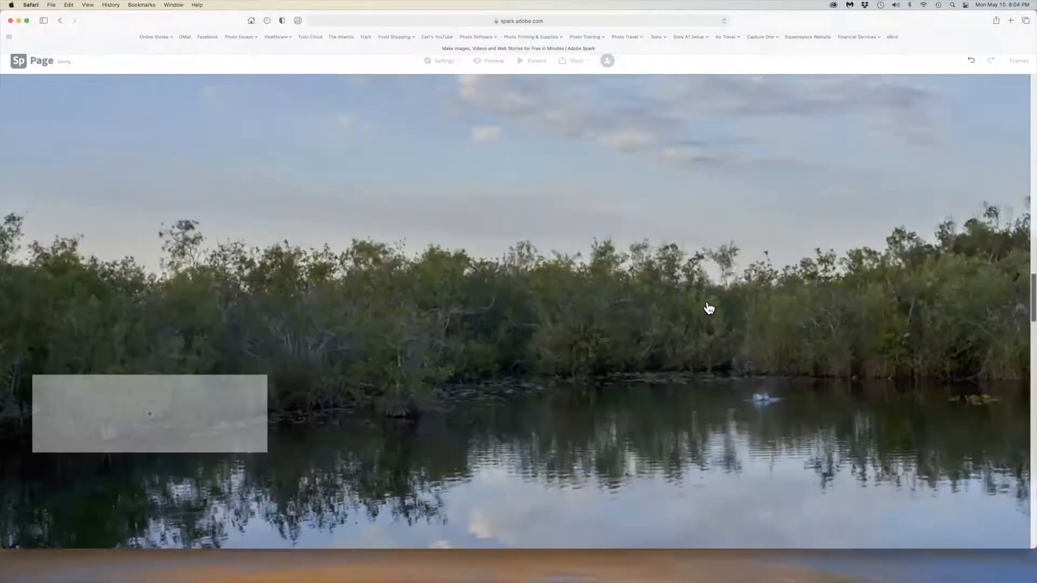
{"action": "scroll", "coordinate": [709, 308], "scroll_direction": "down", "scroll_amount": 5}
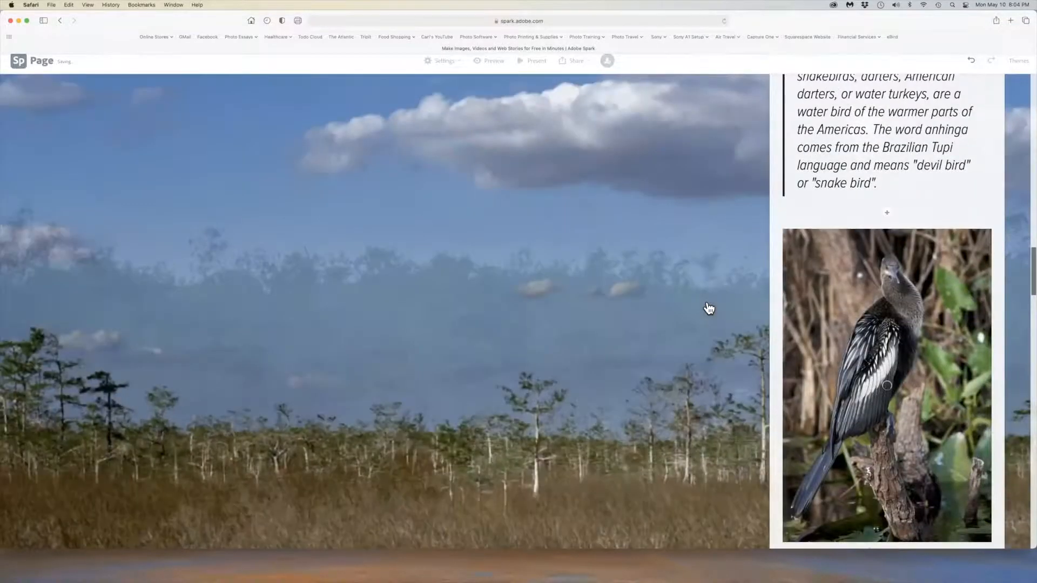
{"action": "scroll", "coordinate": [709, 308], "scroll_direction": "down", "scroll_amount": 2}
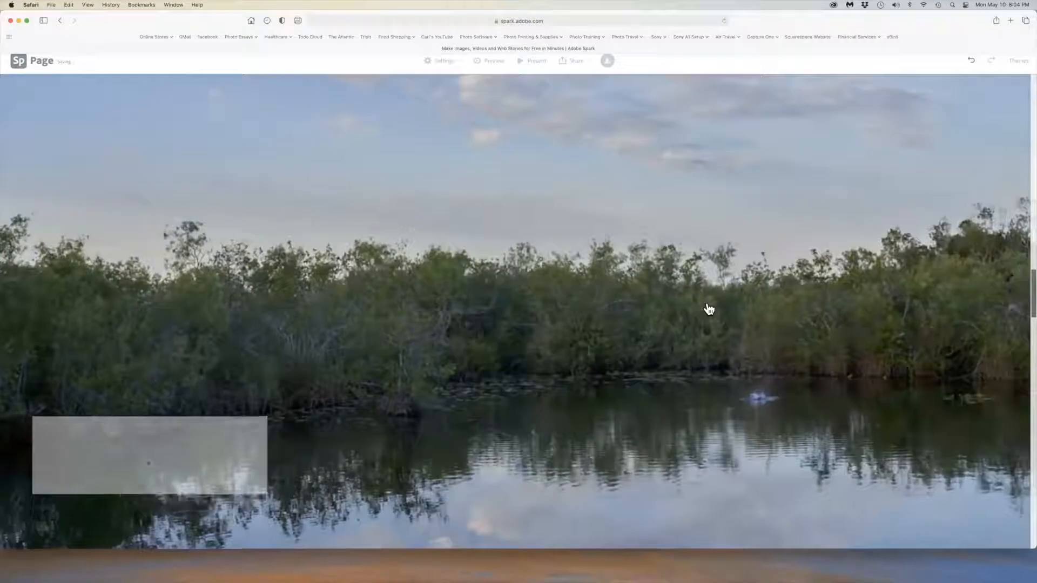
{"action": "scroll", "coordinate": [709, 309], "scroll_direction": "up", "scroll_amount": 6}
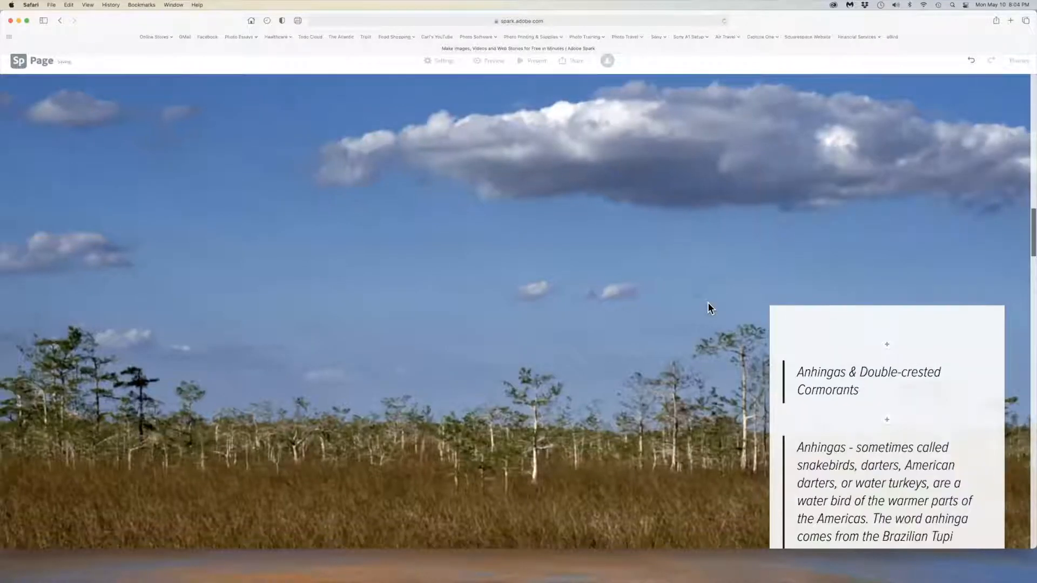
{"action": "scroll", "coordinate": [709, 308], "scroll_direction": "up", "scroll_amount": 12}
{"action": "scroll", "coordinate": [709, 308], "scroll_direction": "down", "scroll_amount": 12}
{"action": "scroll", "coordinate": [707, 307], "scroll_direction": "down", "scroll_amount": 5}
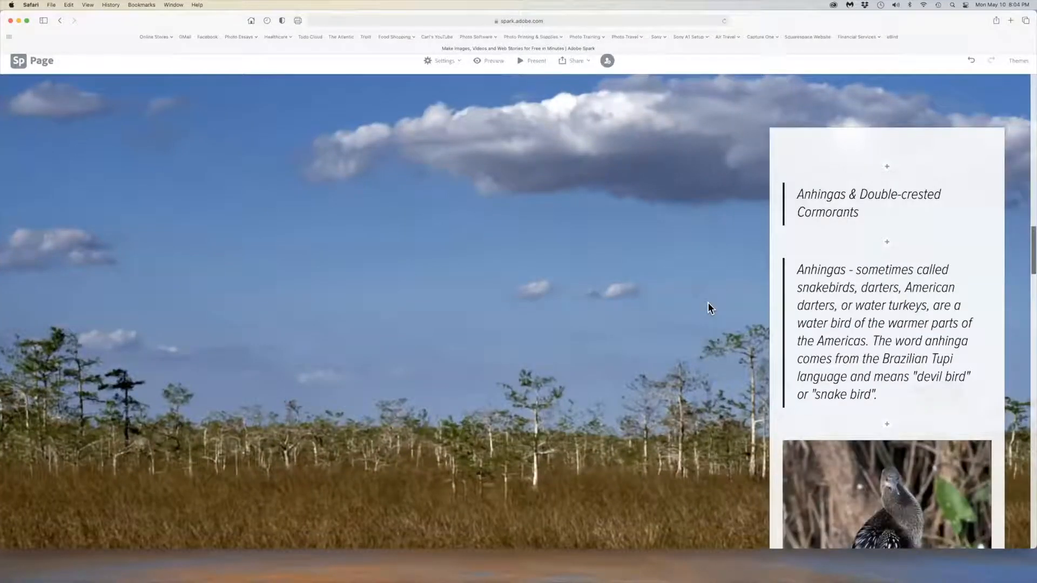
{"action": "scroll", "coordinate": [708, 308], "scroll_direction": "down", "scroll_amount": 2}
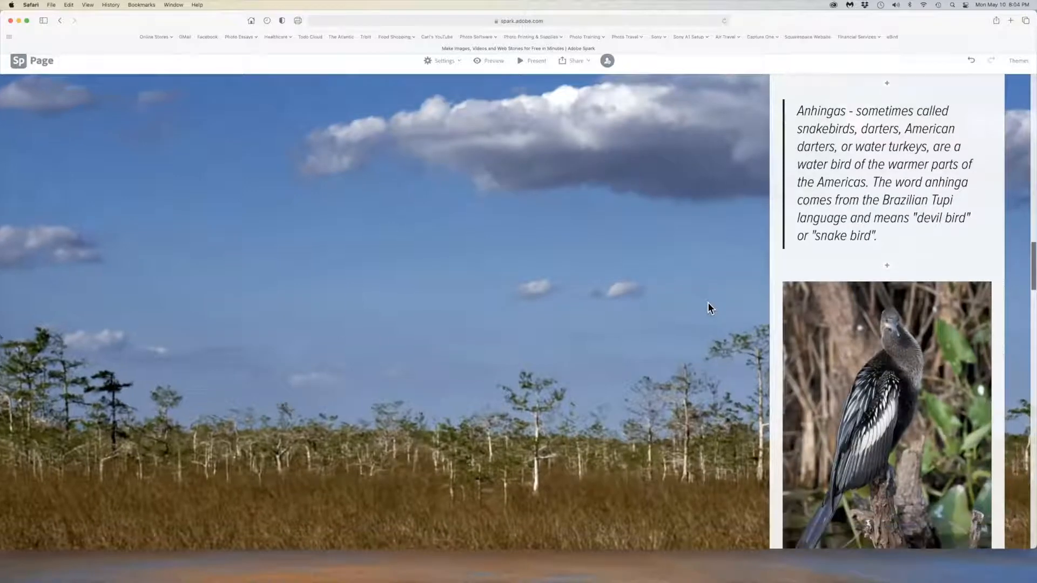
{"action": "scroll", "coordinate": [708, 308], "scroll_direction": "up", "scroll_amount": 1}
{"action": "scroll", "coordinate": [635, 124], "scroll_direction": "up", "scroll_amount": 3}
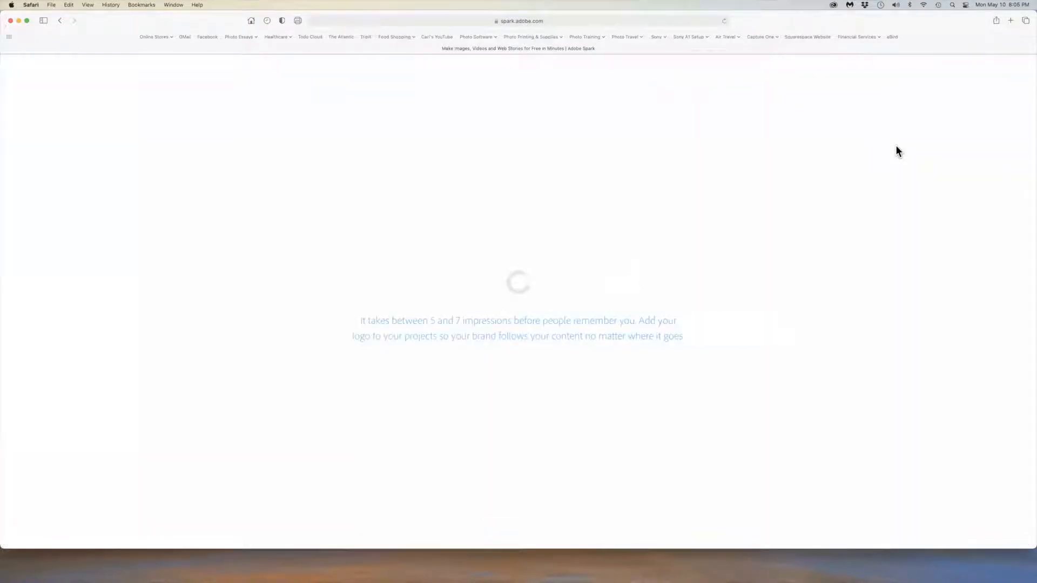
Step: Add a quote-formatted paragraph below the last anhinga photo, beginning "Double-crested Cormorants - are a member of the cormorant family of water birds."
{"action": "scroll", "coordinate": [873, 175], "scroll_direction": "down", "scroll_amount": 5}
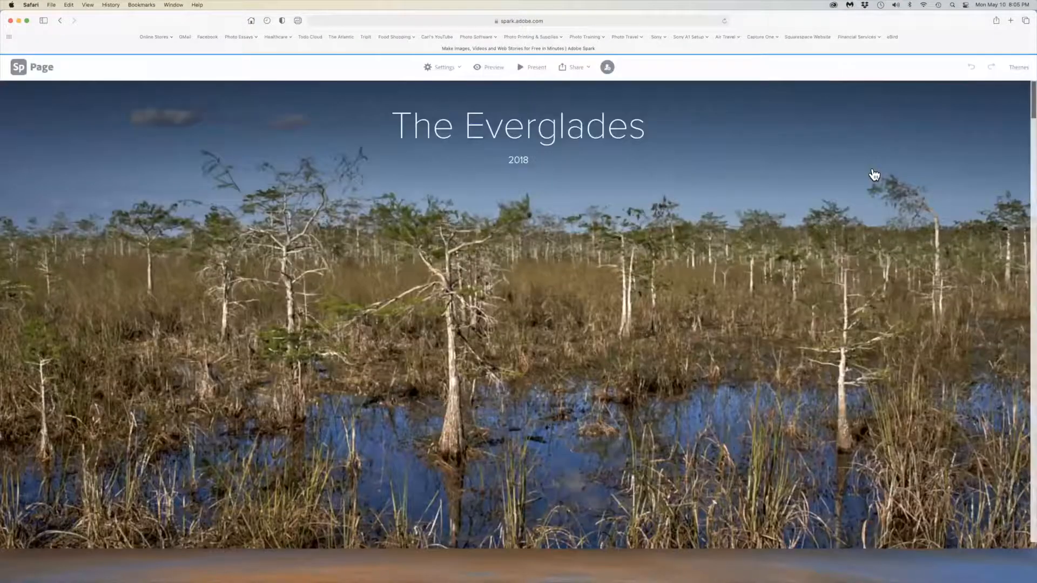
{"action": "scroll", "coordinate": [873, 174], "scroll_direction": "down", "scroll_amount": 10}
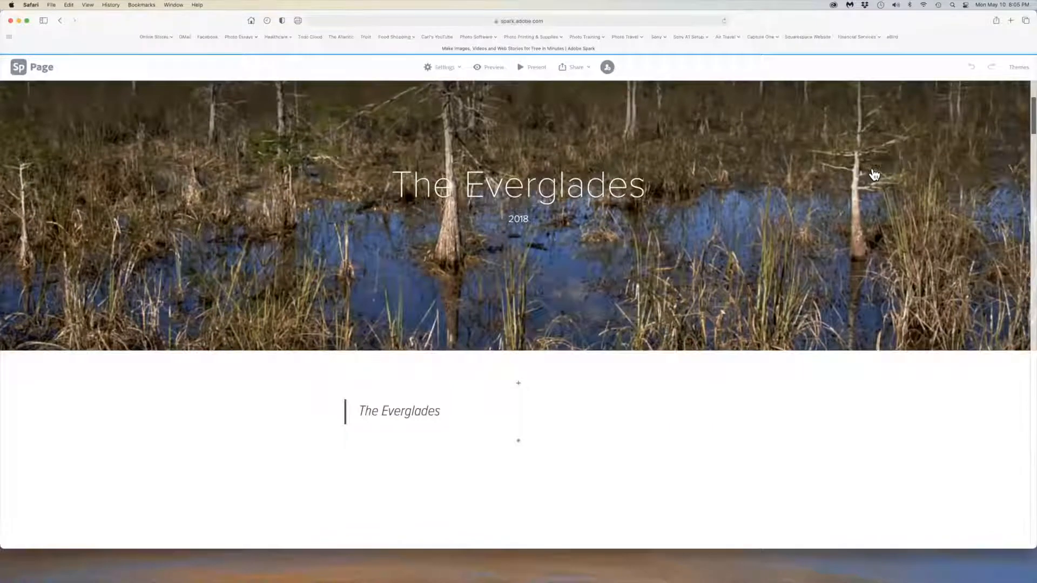
{"action": "scroll", "coordinate": [874, 174], "scroll_direction": "down", "scroll_amount": 6}
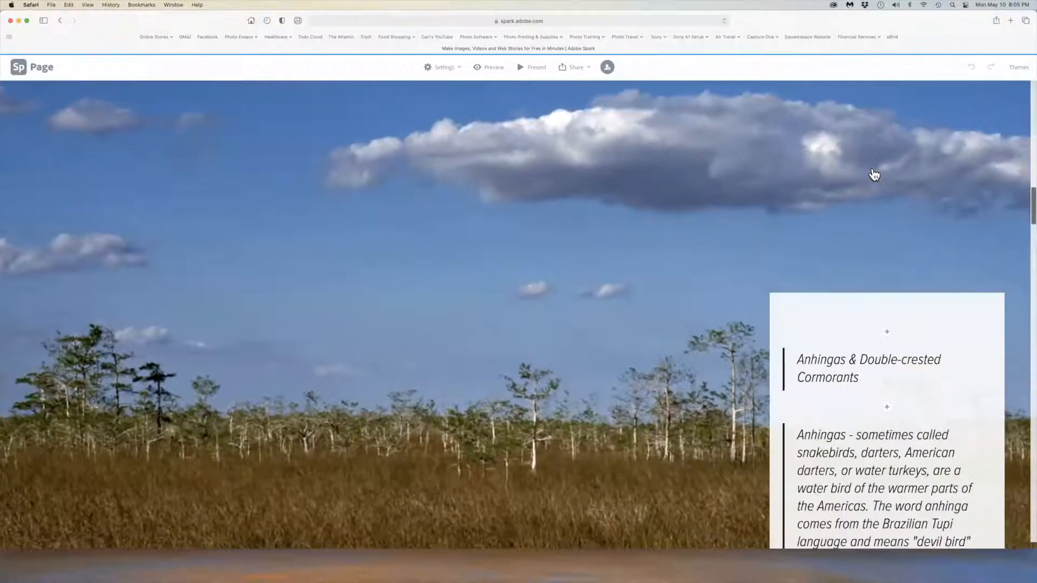
{"action": "scroll", "coordinate": [874, 174], "scroll_direction": "down", "scroll_amount": 15}
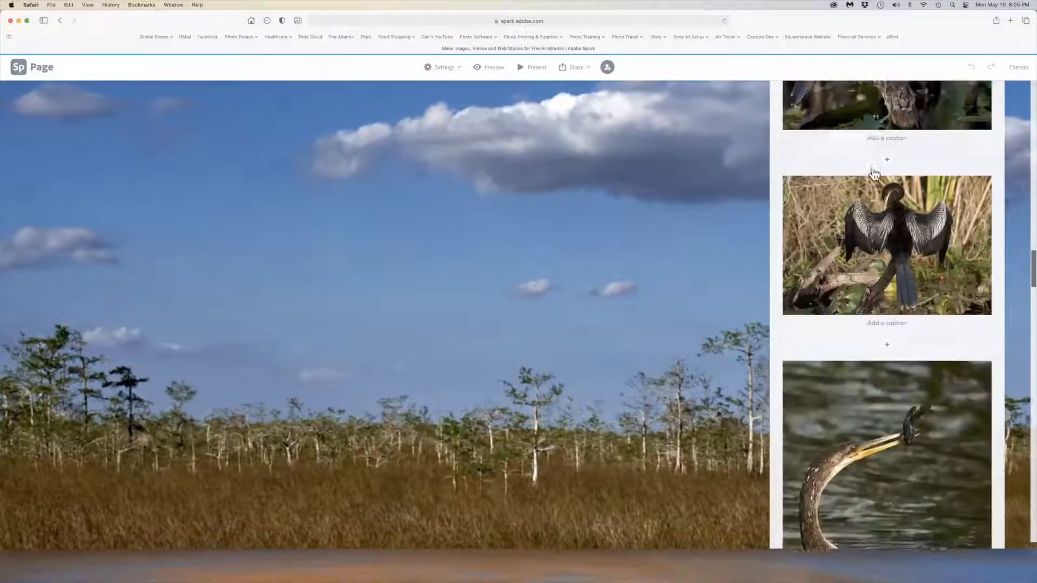
{"action": "scroll", "coordinate": [873, 174], "scroll_direction": "up", "scroll_amount": 3}
{"action": "scroll", "coordinate": [874, 174], "scroll_direction": "down", "scroll_amount": 4}
{"action": "scroll", "coordinate": [874, 175], "scroll_direction": "down", "scroll_amount": 4}
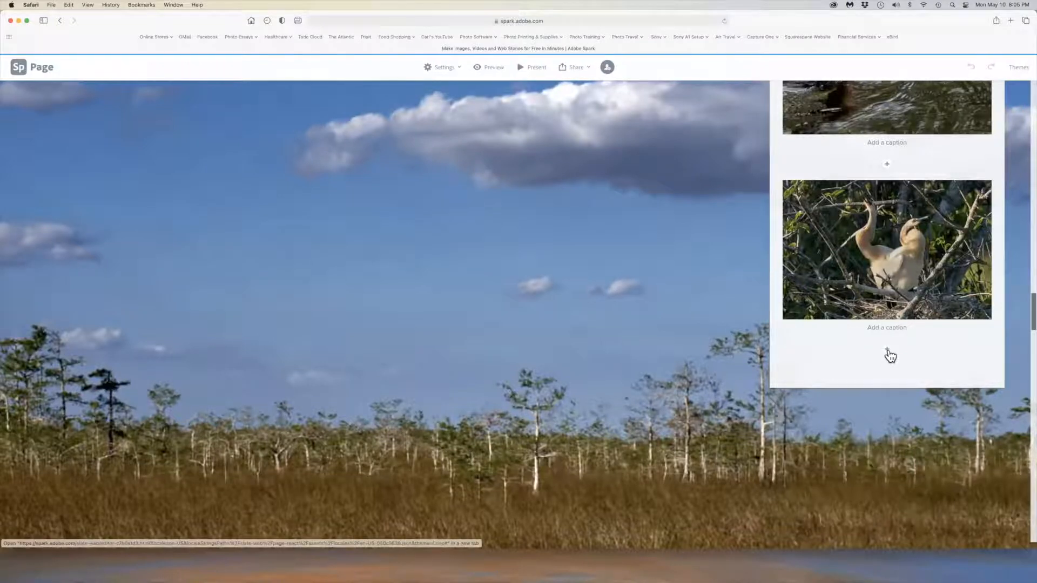
{"action": "left_click", "coordinate": [887, 350]}
{"action": "left_click", "coordinate": [872, 322]}
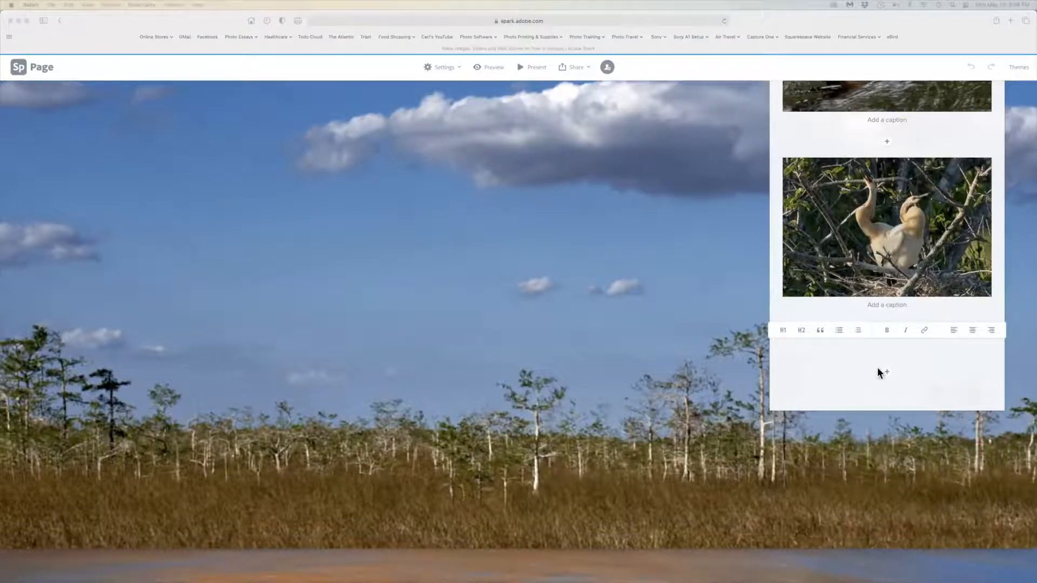
{"action": "left_click", "coordinate": [840, 351]}
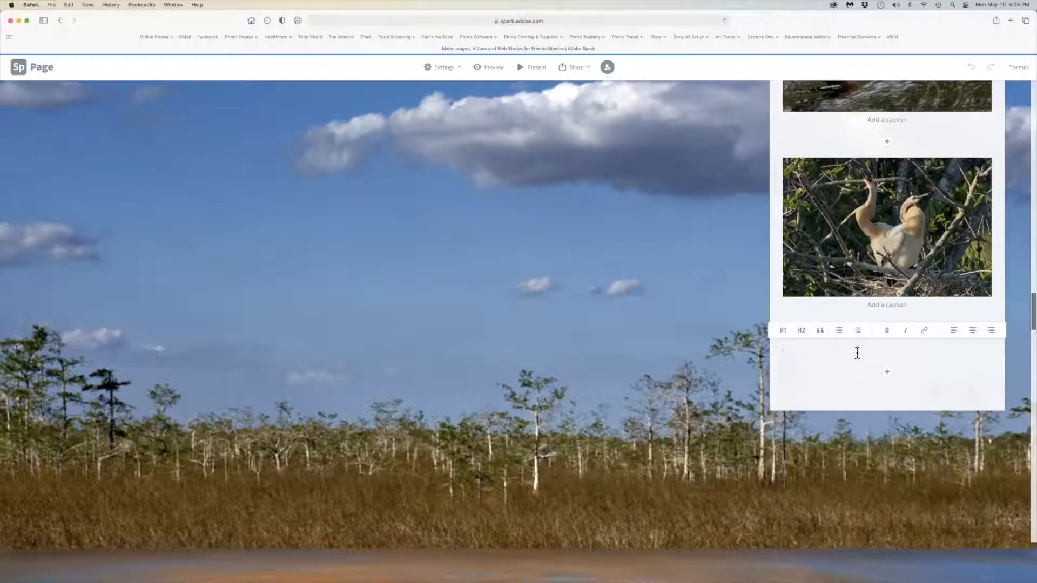
{"action": "type", "text": "Double-crested Cormorants - are a member of the cormorant family of water birds. Its habitat is near rivers and lakes as well as in coastal areas, and is widely distributed across North America, from the Aleutian Islands in Alaska down to Florida and Mexico."}
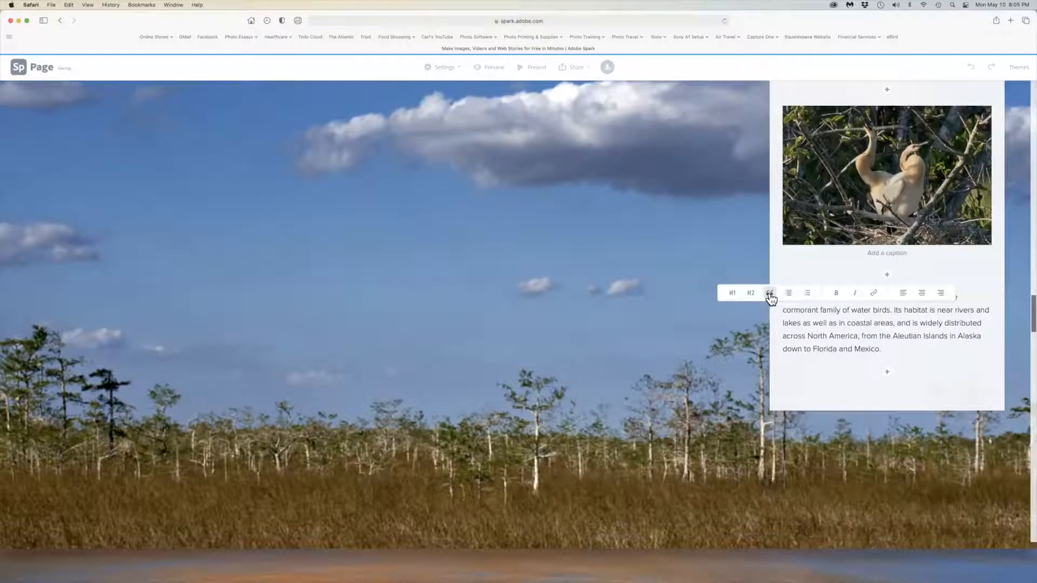
{"action": "left_click", "coordinate": [770, 294]}
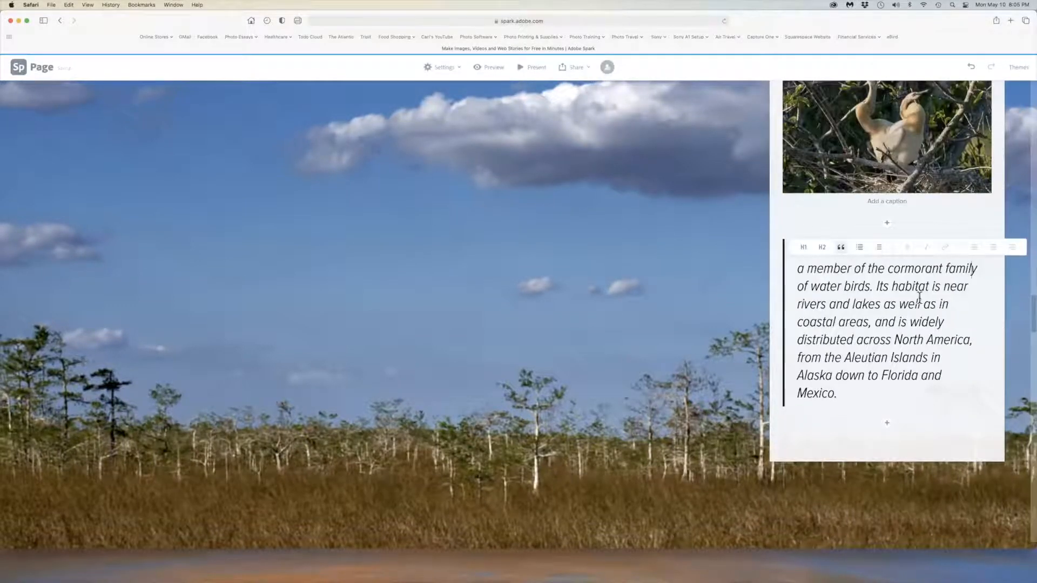
Step: Upload the photos Cor1.jpg through Cor3.jpg from the 3. Anhingas & Cormorants folder below the Double-crested Cormorants paragraph
{"action": "left_click", "coordinate": [899, 421]}
{"action": "scroll", "coordinate": [899, 416], "scroll_direction": "down", "scroll_amount": 2}
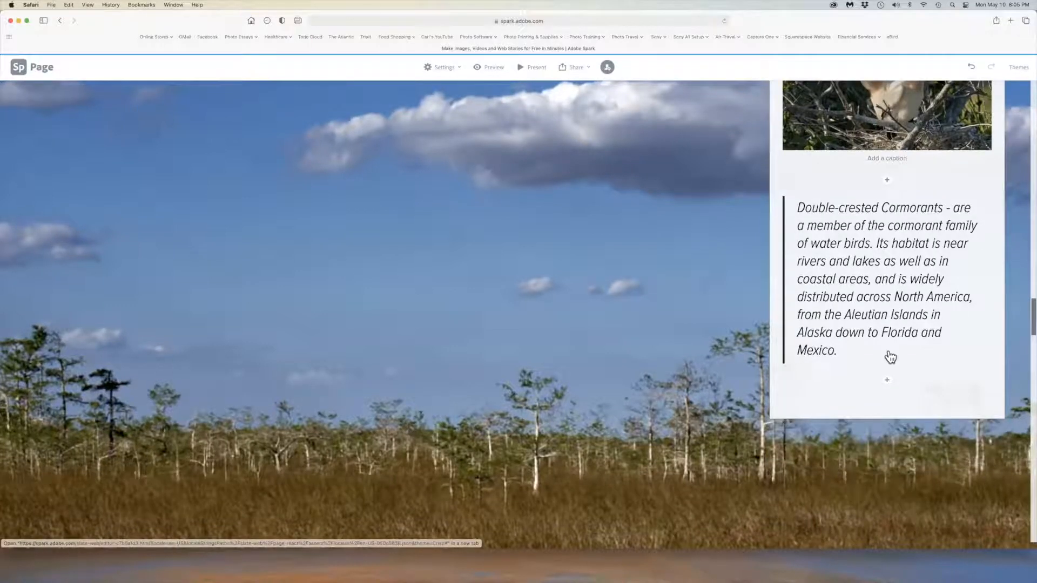
{"action": "left_click", "coordinate": [887, 356]}
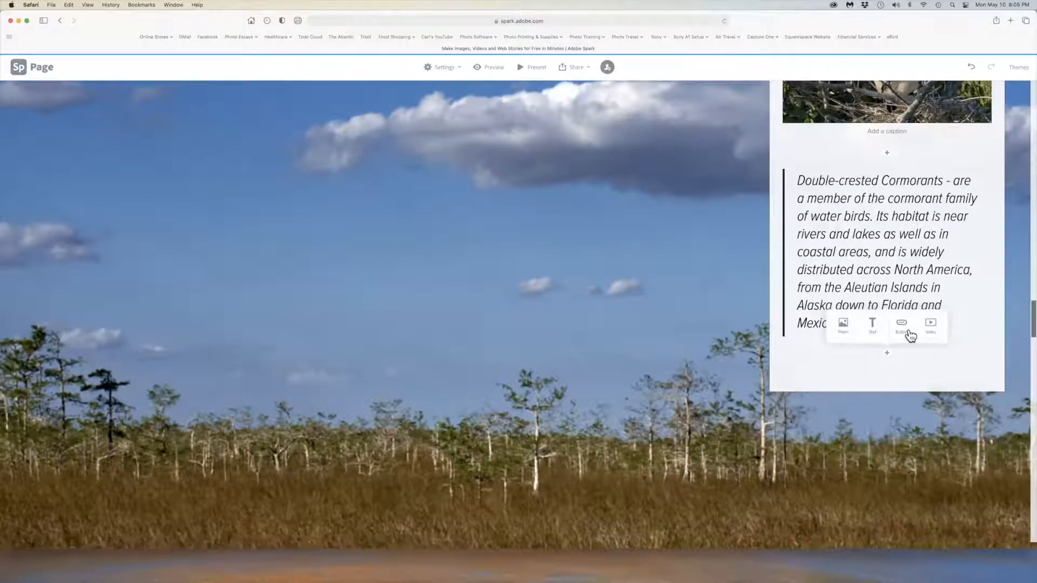
{"action": "left_click", "coordinate": [843, 324]}
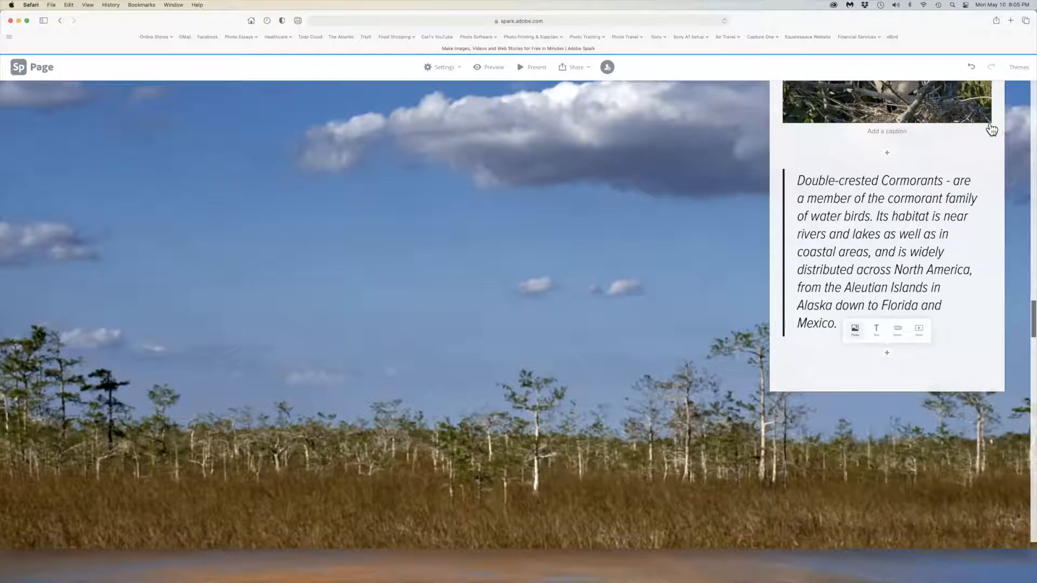
{"action": "left_click", "coordinate": [984, 121]}
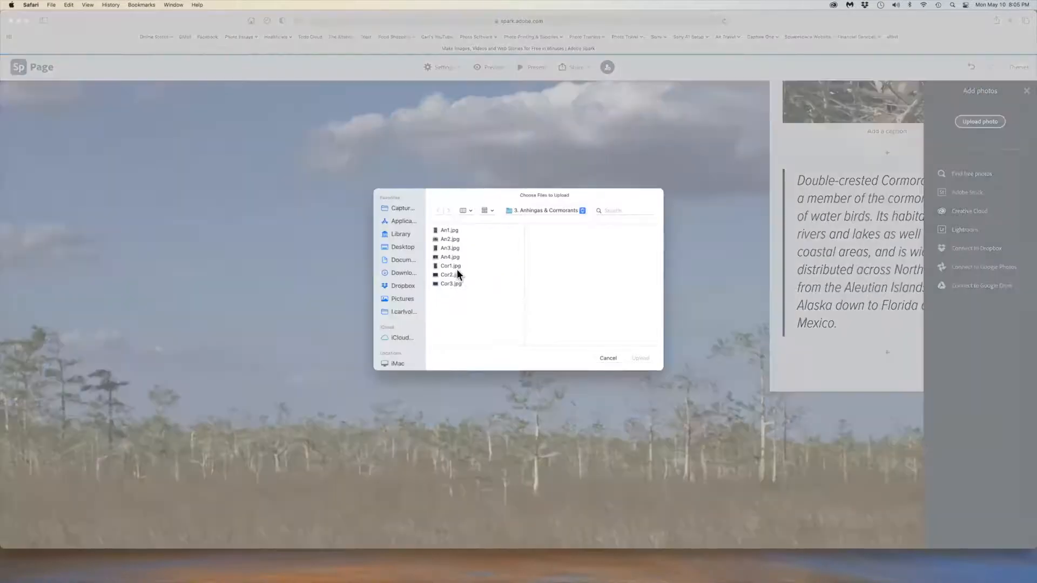
{"action": "left_click", "coordinate": [460, 267]}
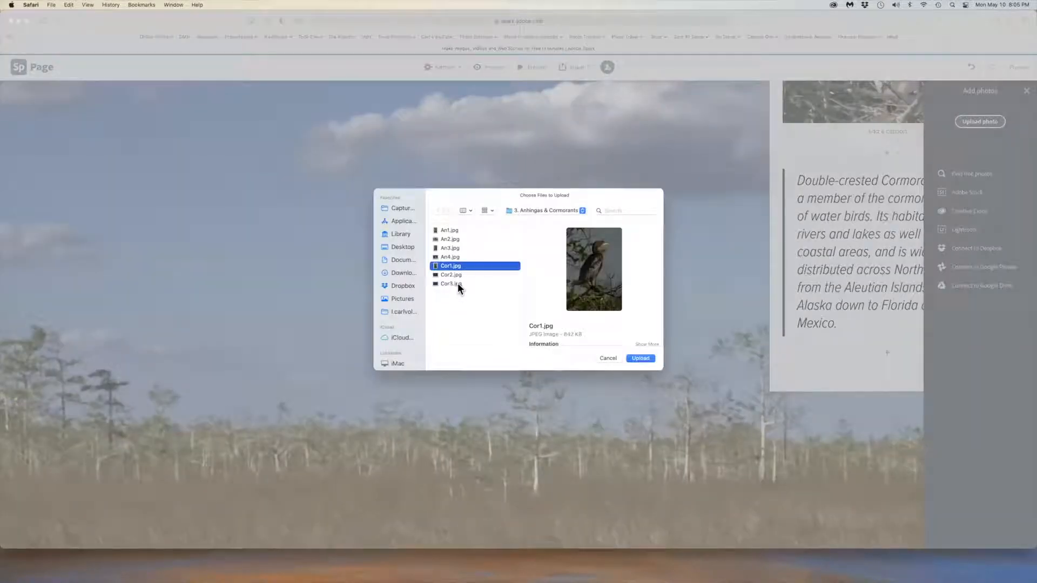
{"action": "left_click", "coordinate": [455, 283], "text": "shift"}
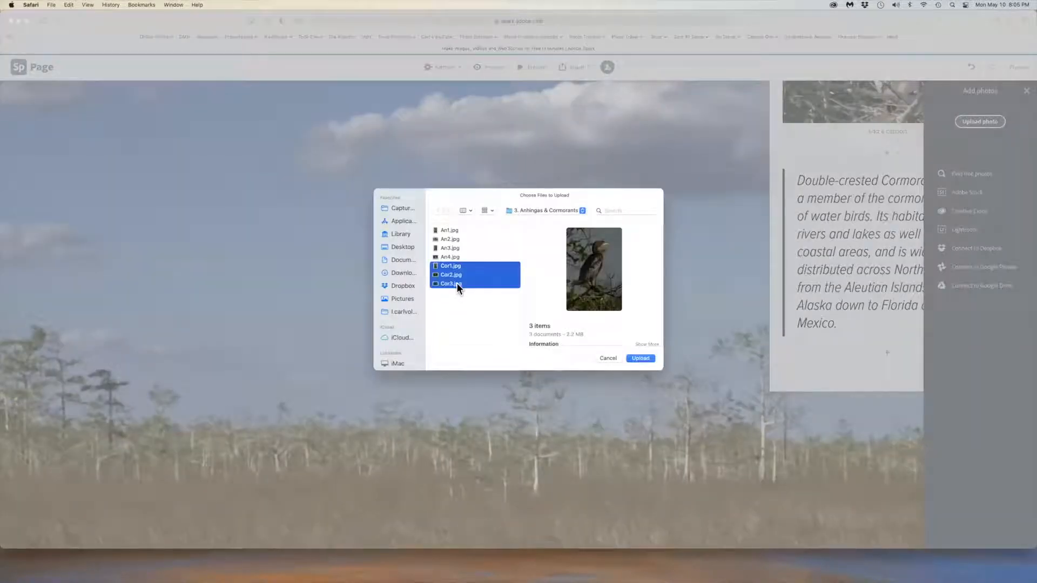
{"action": "left_click", "coordinate": [640, 359]}
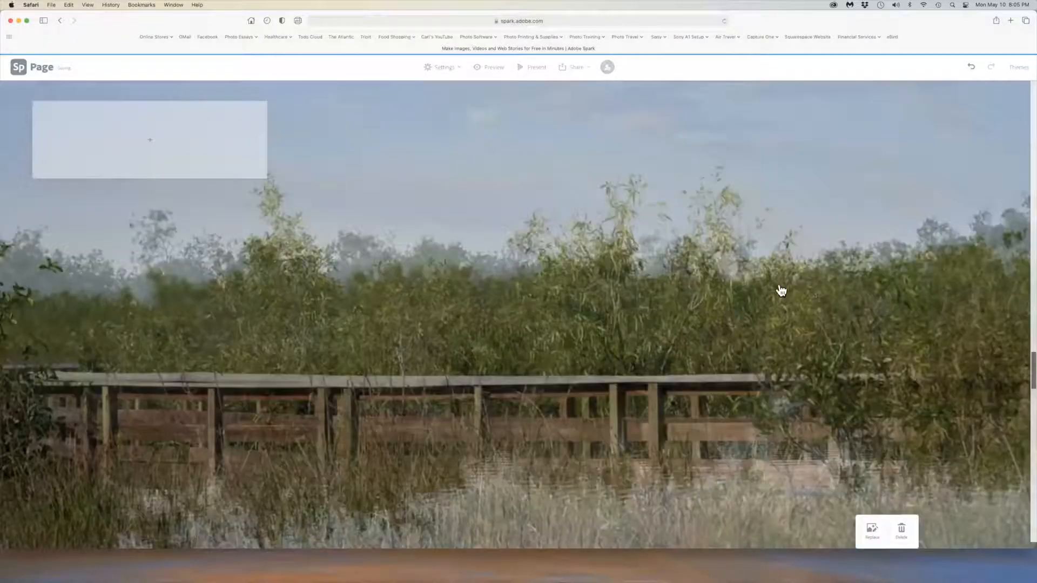
Step: Check the new cormorant photos, return to the Spark home page, and reopen The Everglades project
{"action": "scroll", "coordinate": [782, 291], "scroll_direction": "up", "scroll_amount": 8}
{"action": "scroll", "coordinate": [782, 291], "scroll_direction": "down", "scroll_amount": 4}
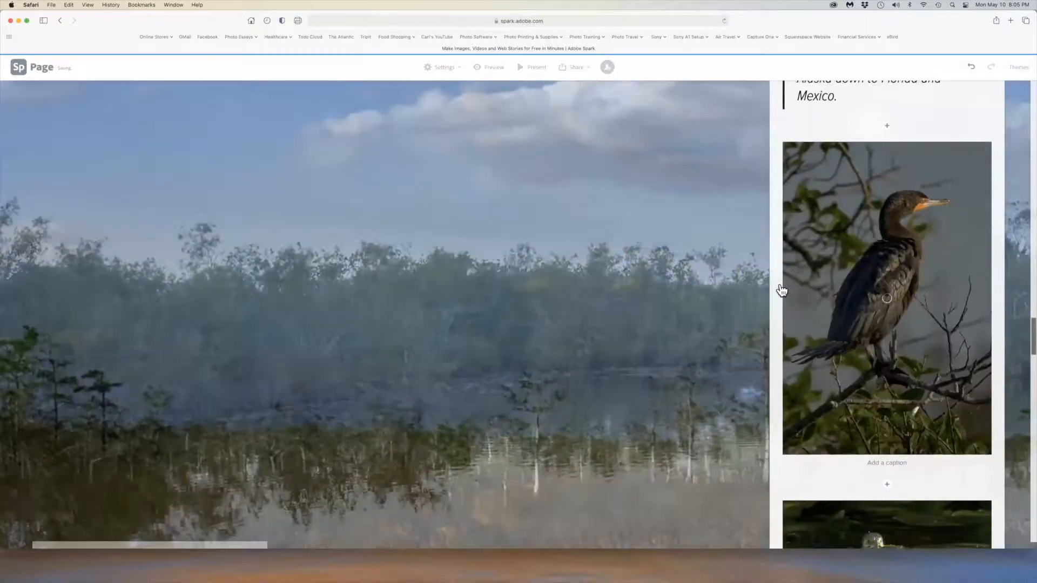
{"action": "scroll", "coordinate": [782, 288], "scroll_direction": "up", "scroll_amount": 6}
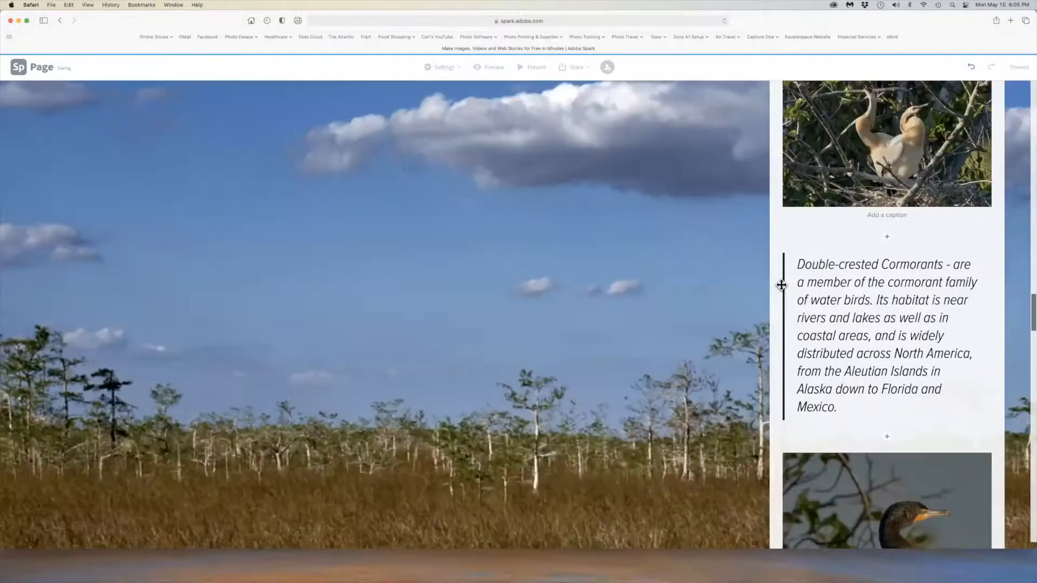
{"action": "scroll", "coordinate": [782, 286], "scroll_direction": "down", "scroll_amount": 10}
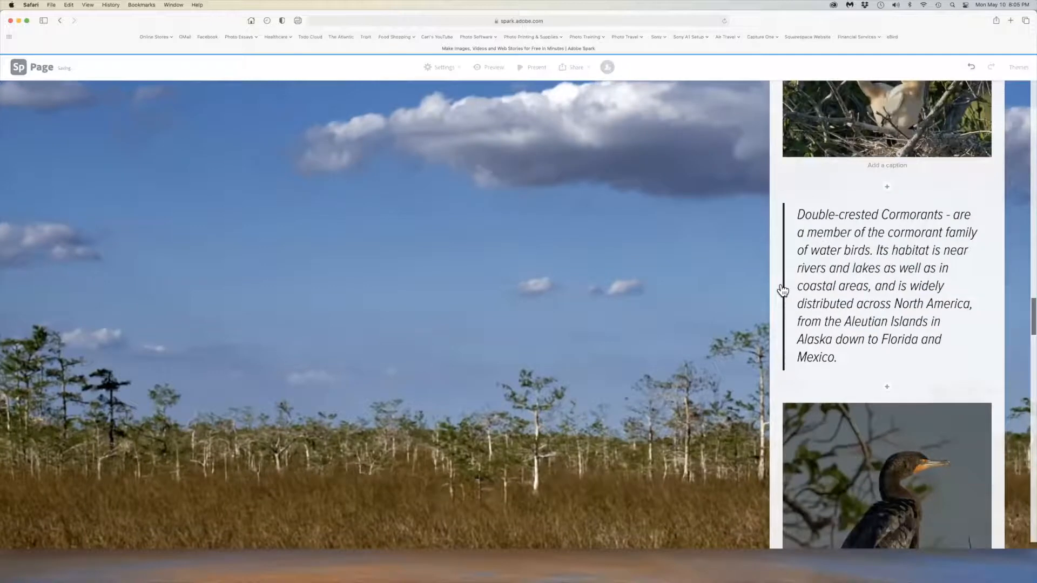
{"action": "scroll", "coordinate": [782, 290], "scroll_direction": "down", "scroll_amount": 10}
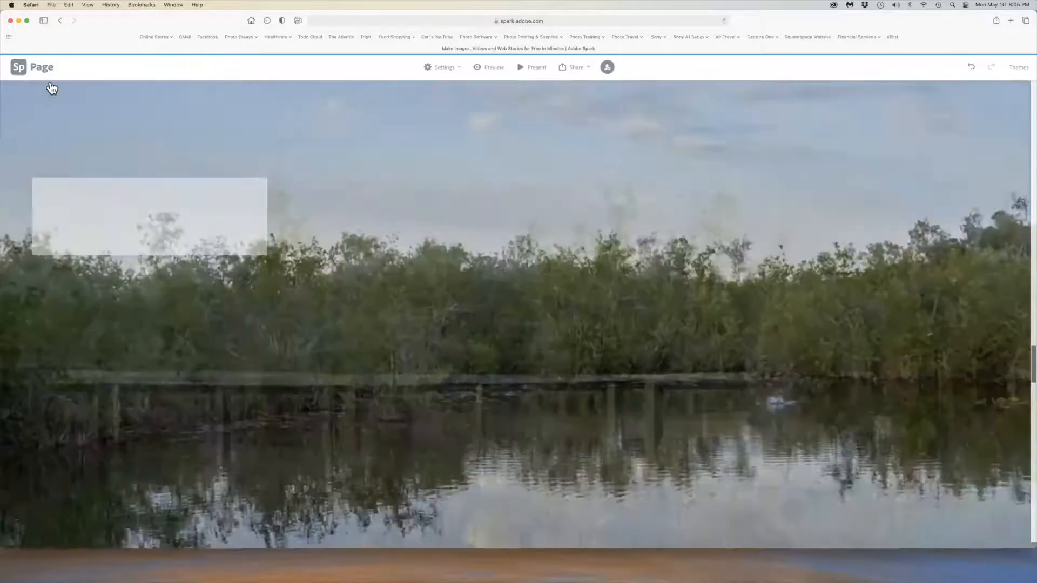
{"action": "scroll", "coordinate": [51, 88], "scroll_direction": "up", "scroll_amount": 10}
{"action": "left_click", "coordinate": [19, 71]}
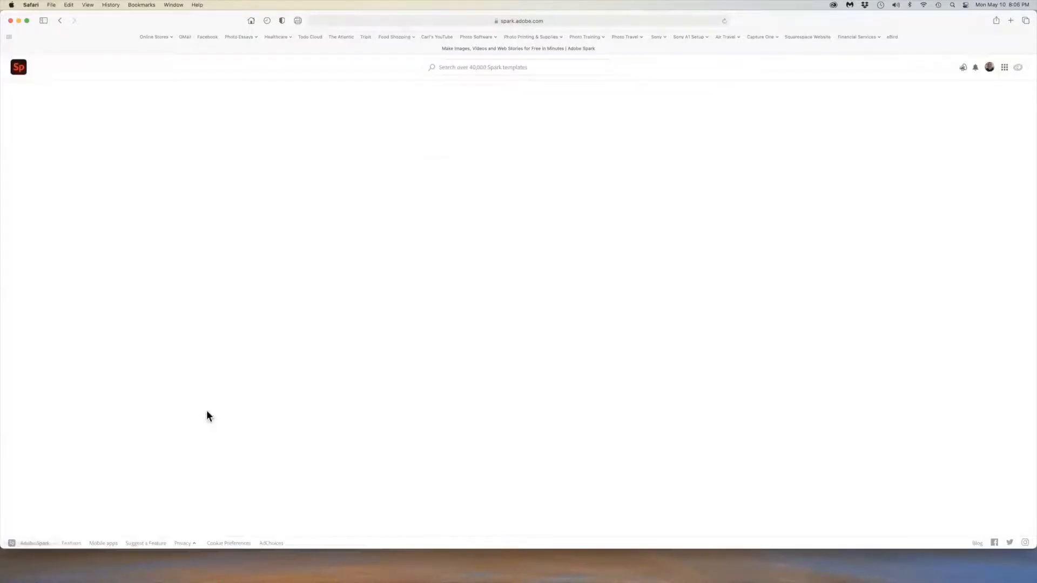
{"action": "left_click", "coordinate": [236, 438]}
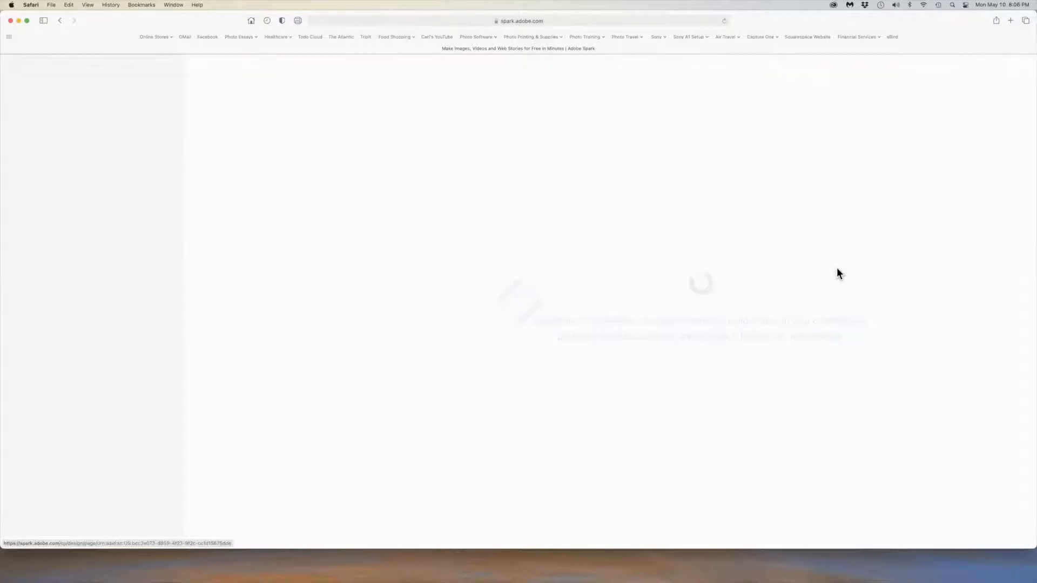
Step: Examine the reopened page from the cover down through the anhinga and cormorant photos in the glideshow text box
{"action": "scroll", "coordinate": [837, 269], "scroll_direction": "down", "scroll_amount": 10}
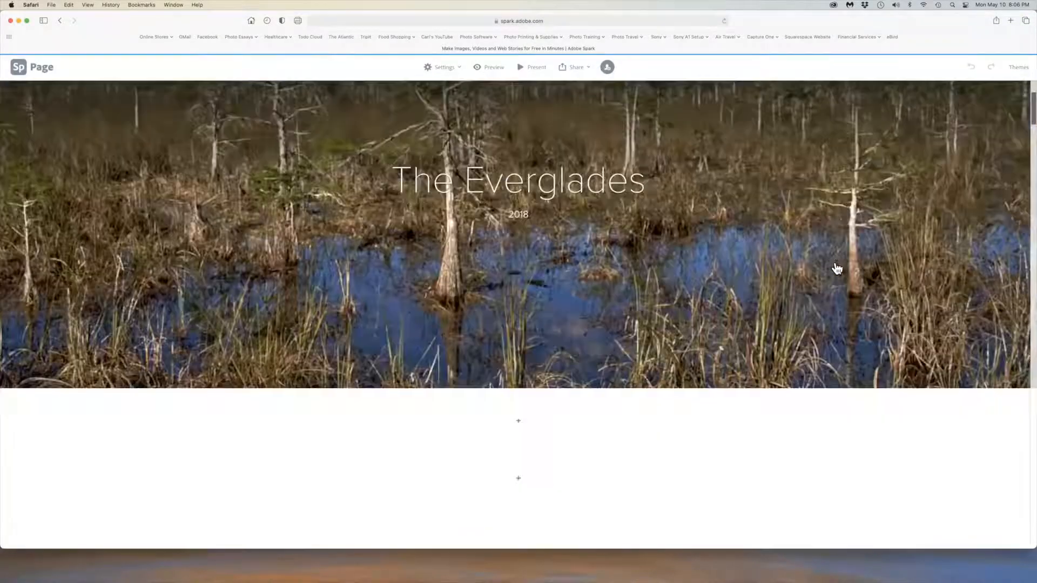
{"action": "scroll", "coordinate": [837, 269], "scroll_direction": "down", "scroll_amount": 10}
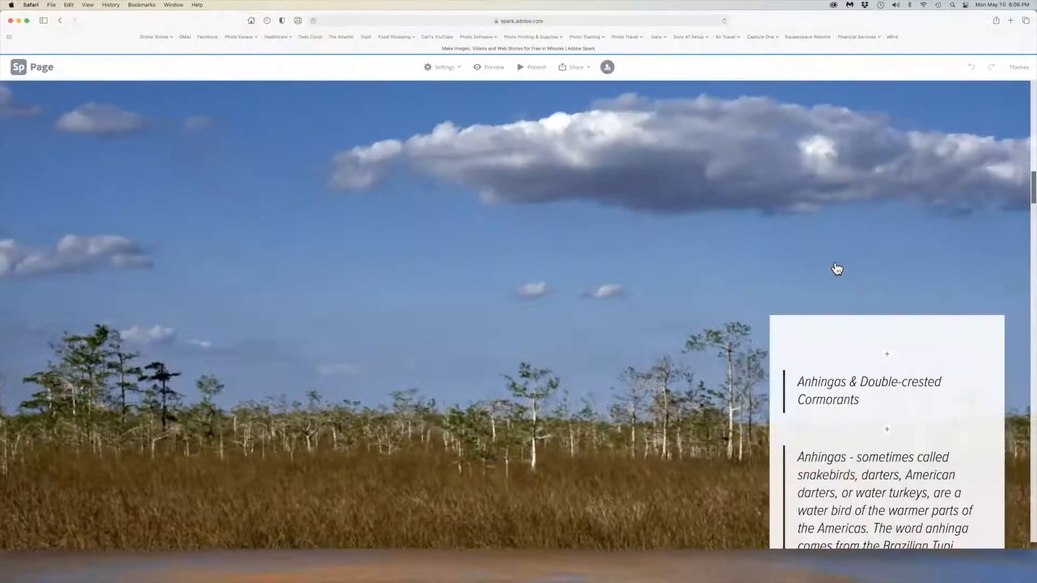
{"action": "scroll", "coordinate": [838, 269], "scroll_direction": "down", "scroll_amount": 10}
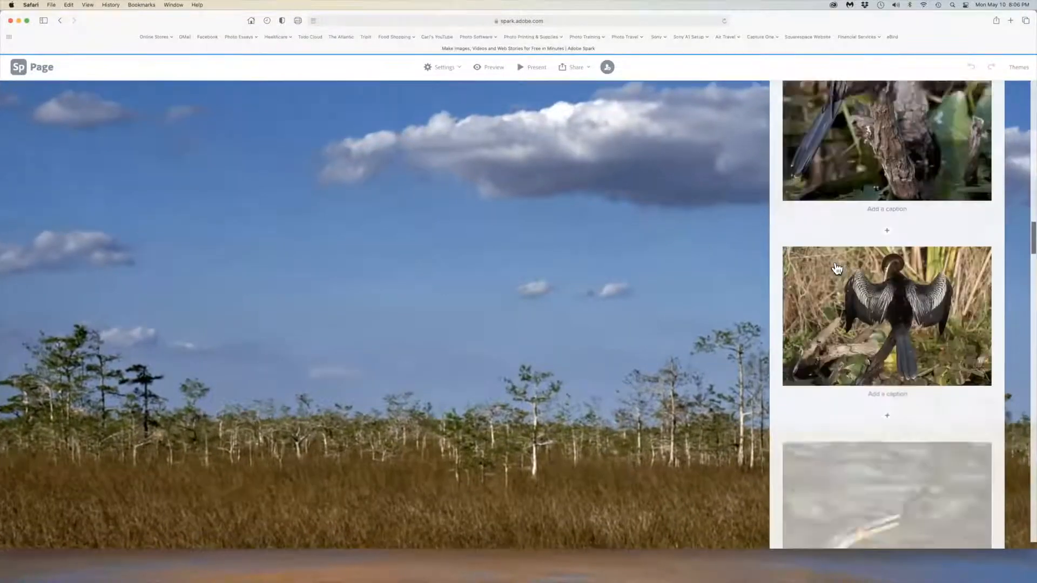
{"action": "scroll", "coordinate": [837, 269], "scroll_direction": "down", "scroll_amount": 8}
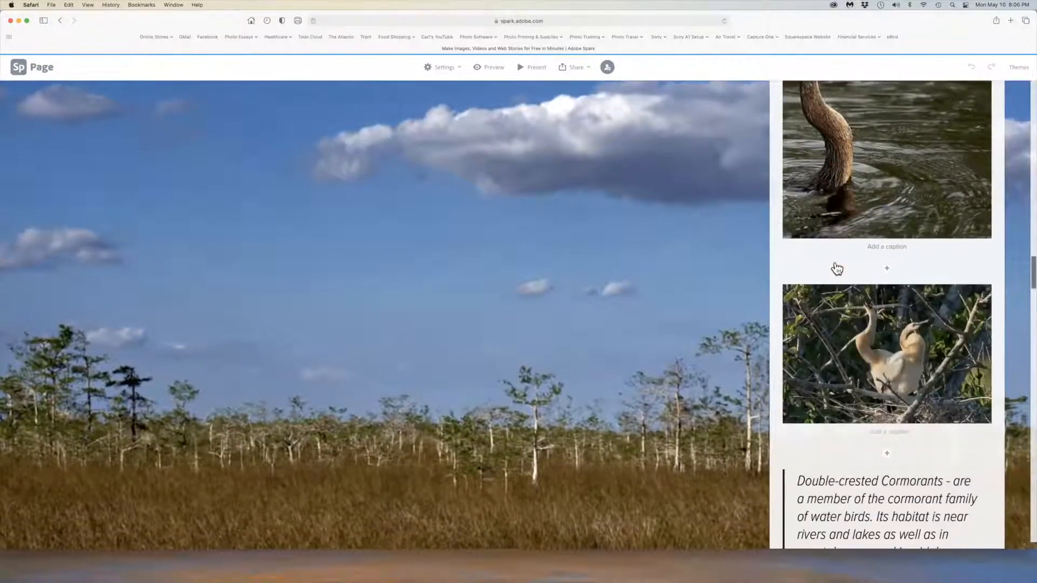
{"action": "scroll", "coordinate": [837, 269], "scroll_direction": "down", "scroll_amount": 5}
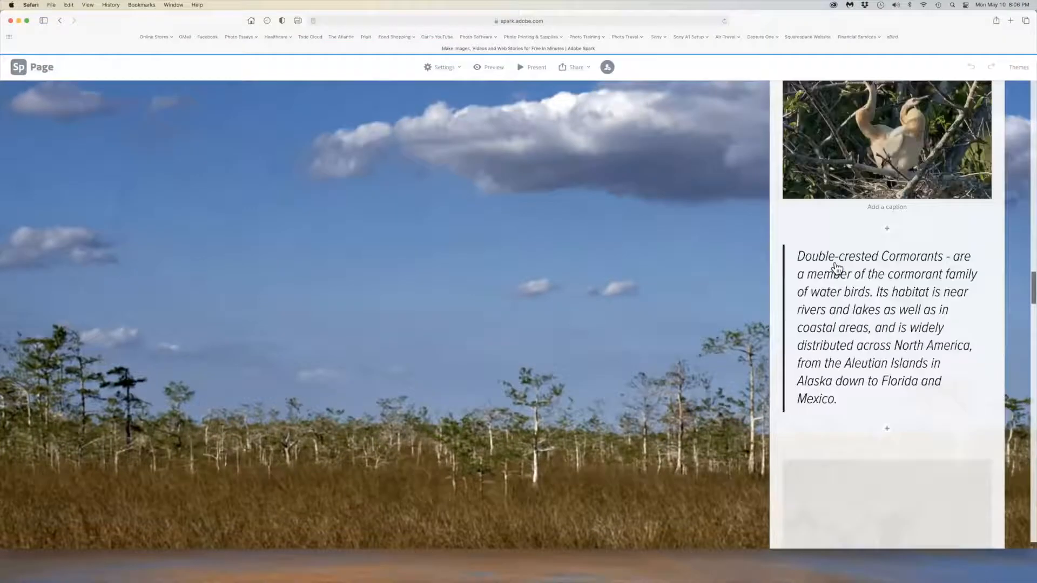
{"action": "scroll", "coordinate": [837, 269], "scroll_direction": "down", "scroll_amount": 9}
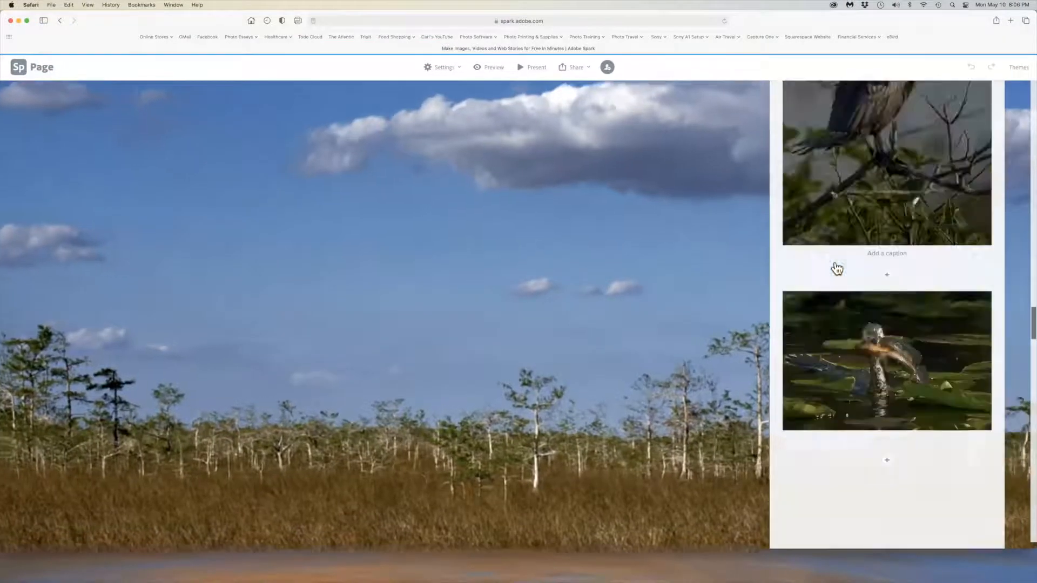
Step: Upload Anhinga - mangrove Tree.jpg from the 9. Landscapes folder between the last anhinga photo and the Double-crested Cormorants paragraph
{"action": "scroll", "coordinate": [838, 268], "scroll_direction": "up", "scroll_amount": 10}
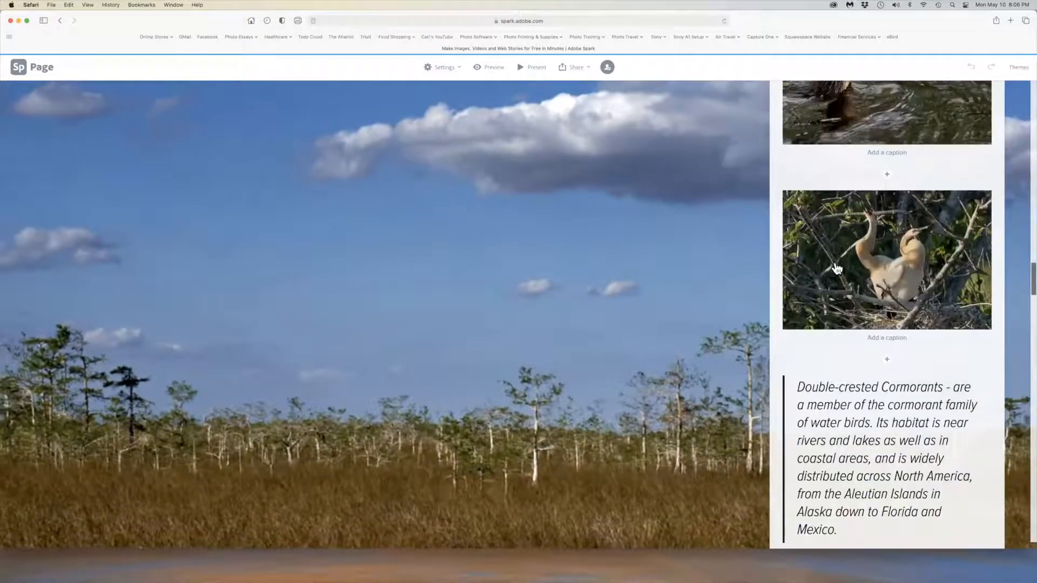
{"action": "scroll", "coordinate": [837, 268], "scroll_direction": "down", "scroll_amount": 3}
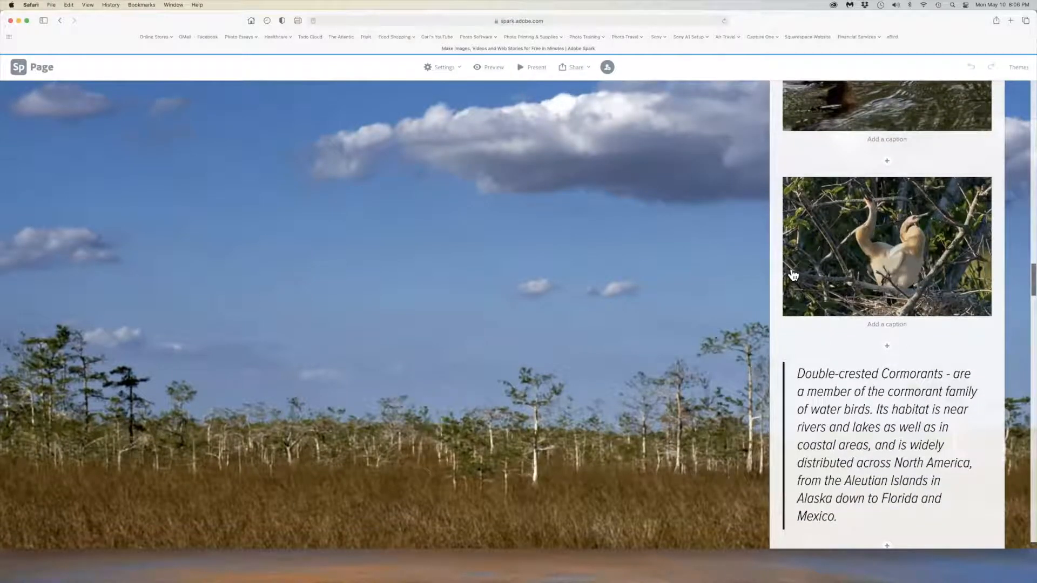
{"action": "left_click", "coordinate": [888, 350]}
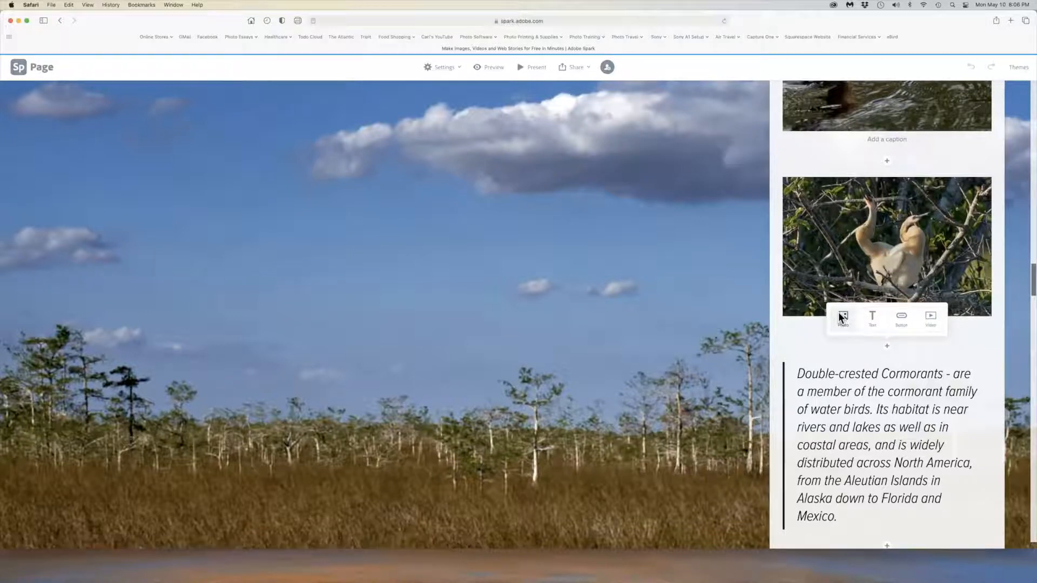
{"action": "left_click", "coordinate": [841, 316]}
{"action": "left_click", "coordinate": [979, 122]}
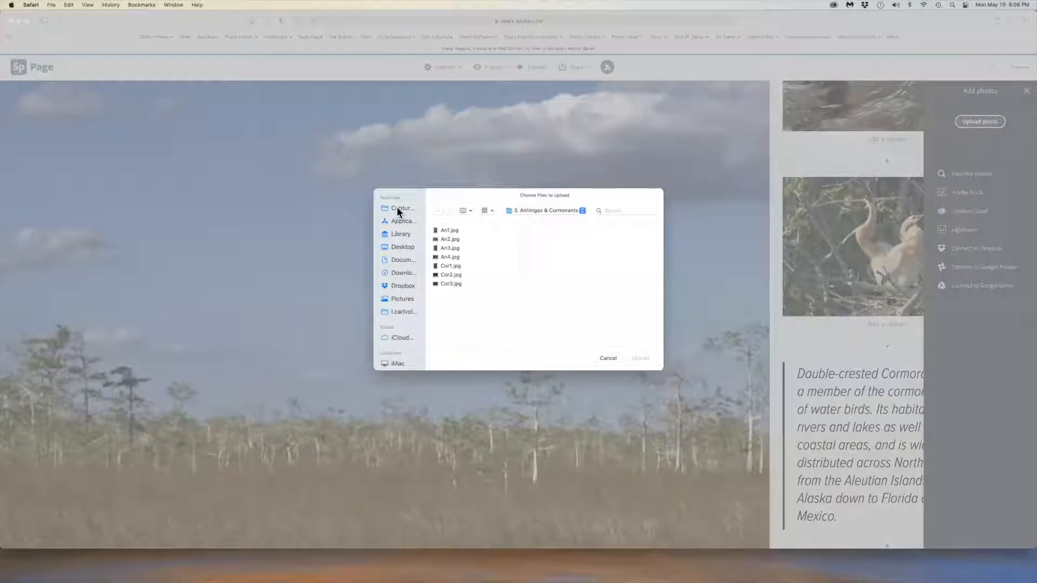
{"action": "left_click", "coordinate": [508, 209]}
{"action": "left_click", "coordinate": [517, 219]}
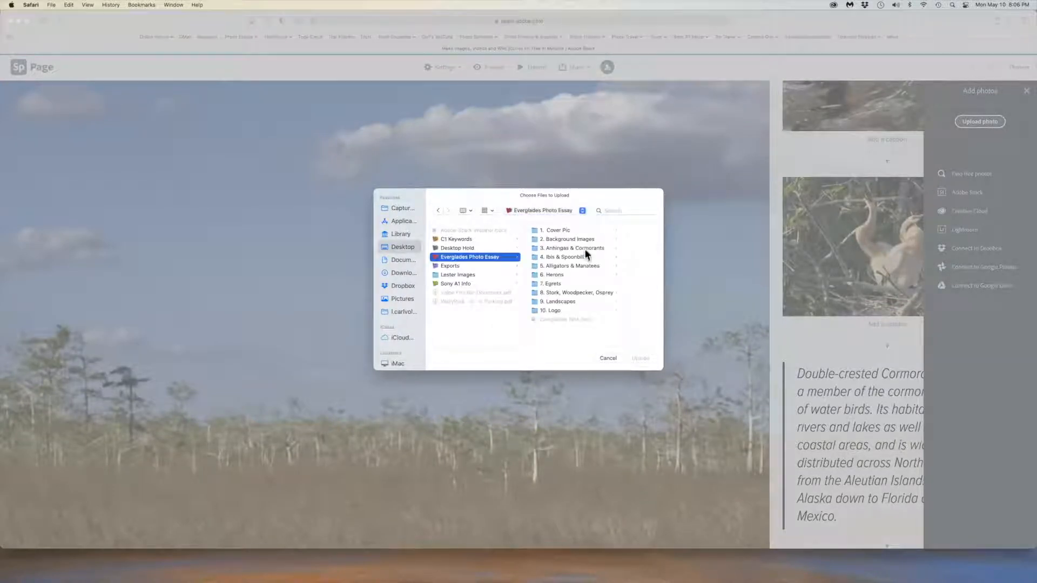
{"action": "left_click", "coordinate": [535, 302]}
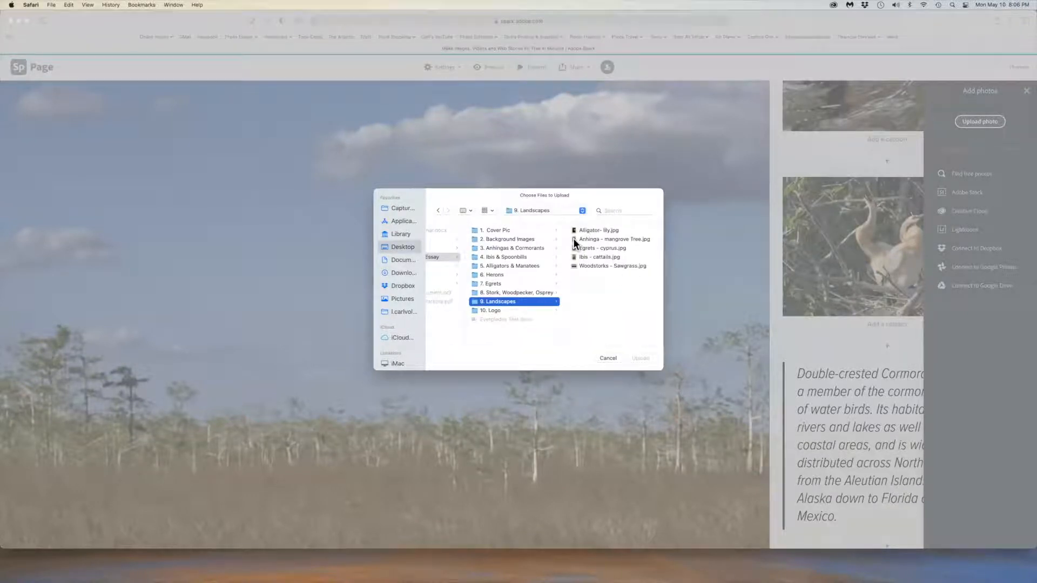
{"action": "left_click", "coordinate": [575, 240]}
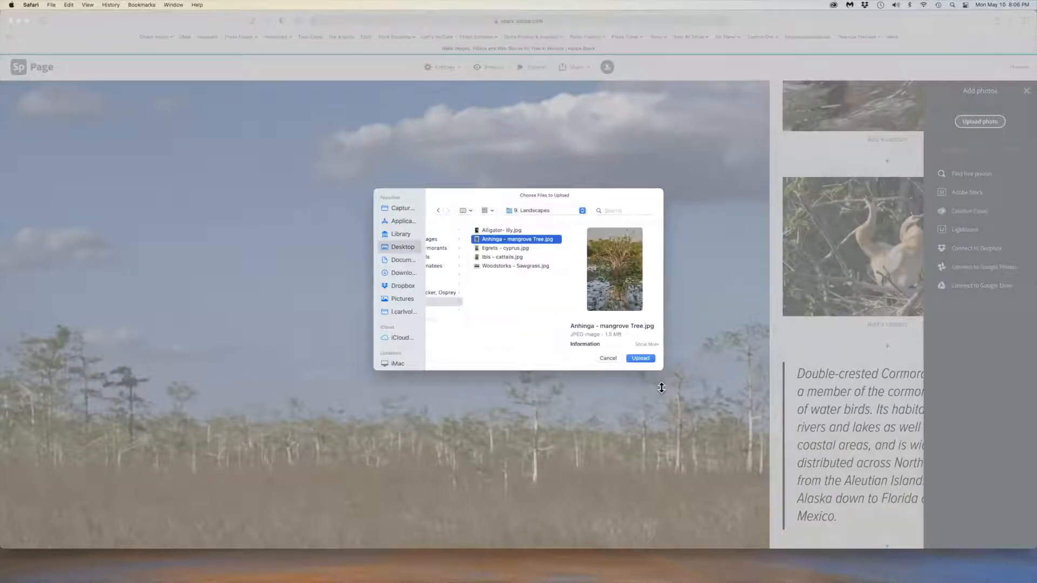
{"action": "left_click", "coordinate": [641, 358]}
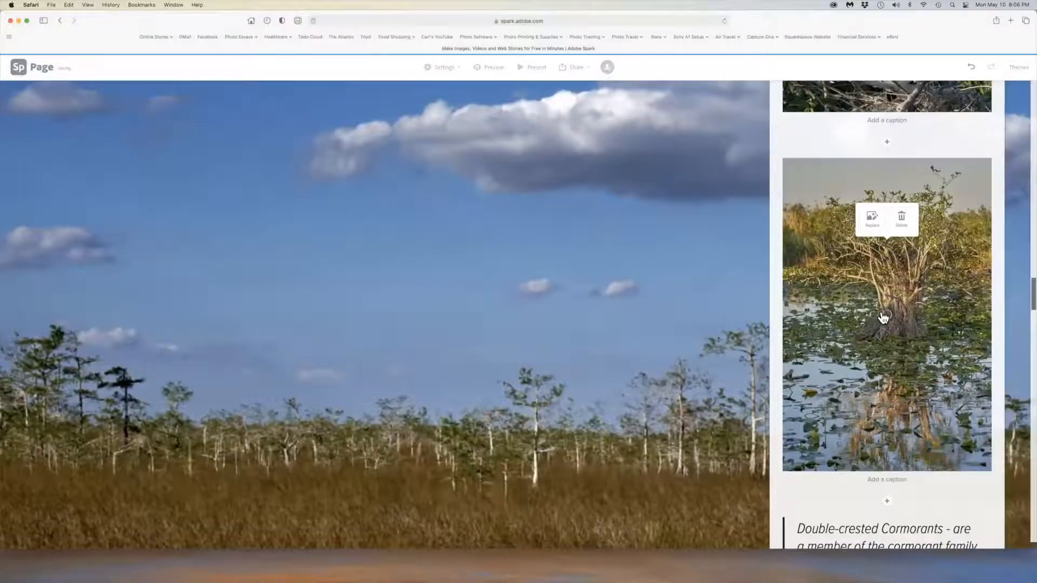
Step: Reposition the Anhingas & Double-crested Cormorants text box to the center of the background photo
{"action": "scroll", "coordinate": [881, 312], "scroll_direction": "up", "scroll_amount": 4}
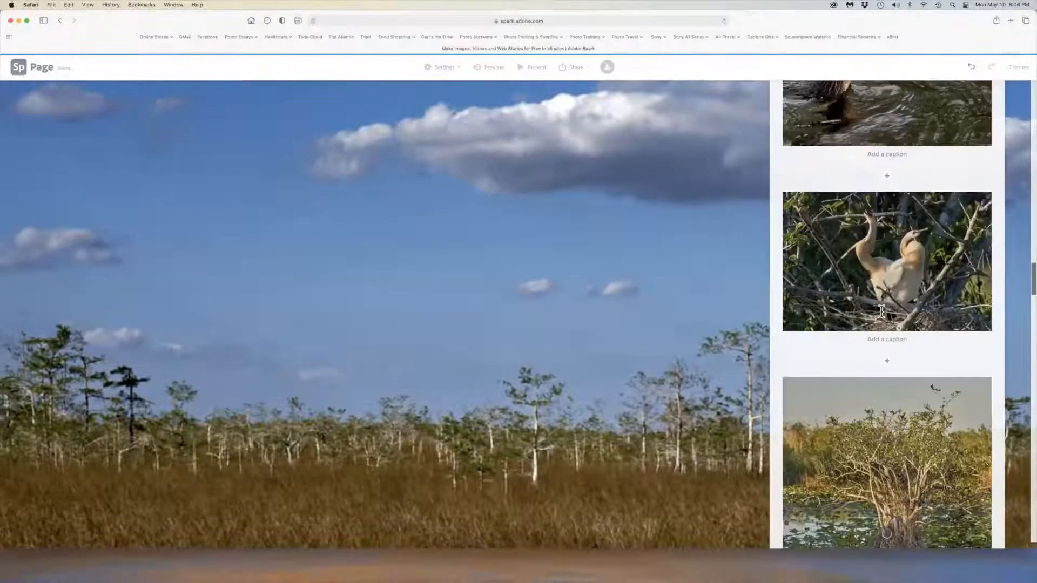
{"action": "scroll", "coordinate": [881, 312], "scroll_direction": "up", "scroll_amount": 3}
{"action": "scroll", "coordinate": [881, 311], "scroll_direction": "up", "scroll_amount": 10}
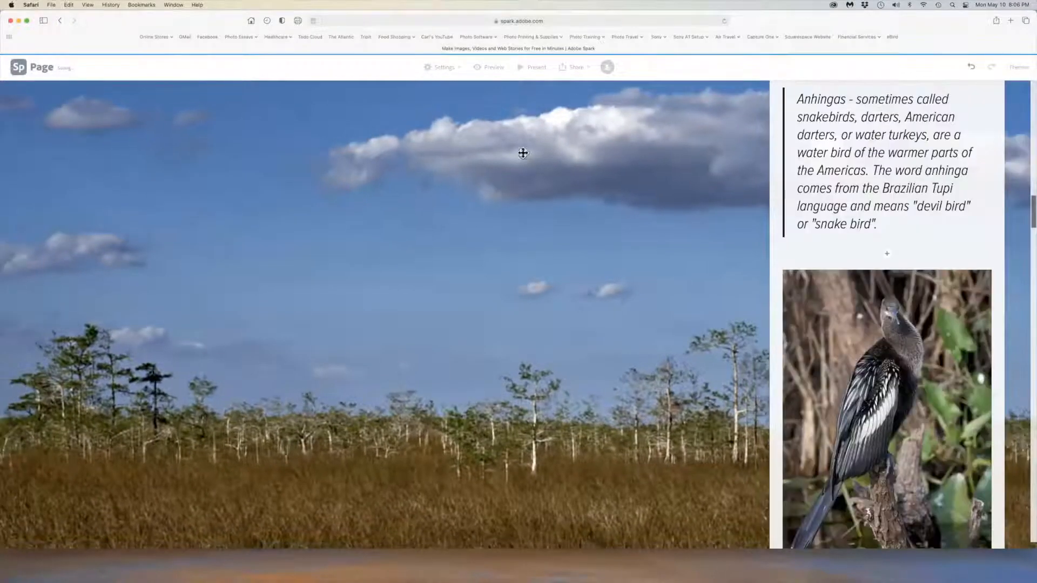
{"action": "scroll", "coordinate": [423, 124], "scroll_direction": "up", "scroll_amount": 4}
{"action": "left_click", "coordinate": [446, 124]}
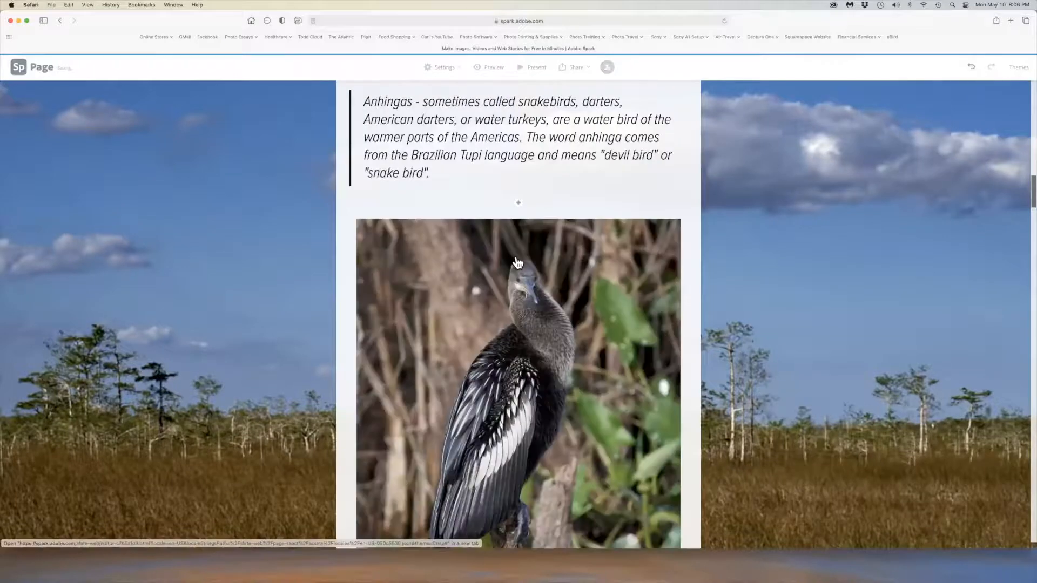
Step: Examine how large the anhinga photos appear in the centered text box
{"action": "scroll", "coordinate": [518, 263], "scroll_direction": "down", "scroll_amount": 3}
{"action": "left_click", "coordinate": [595, 284]}
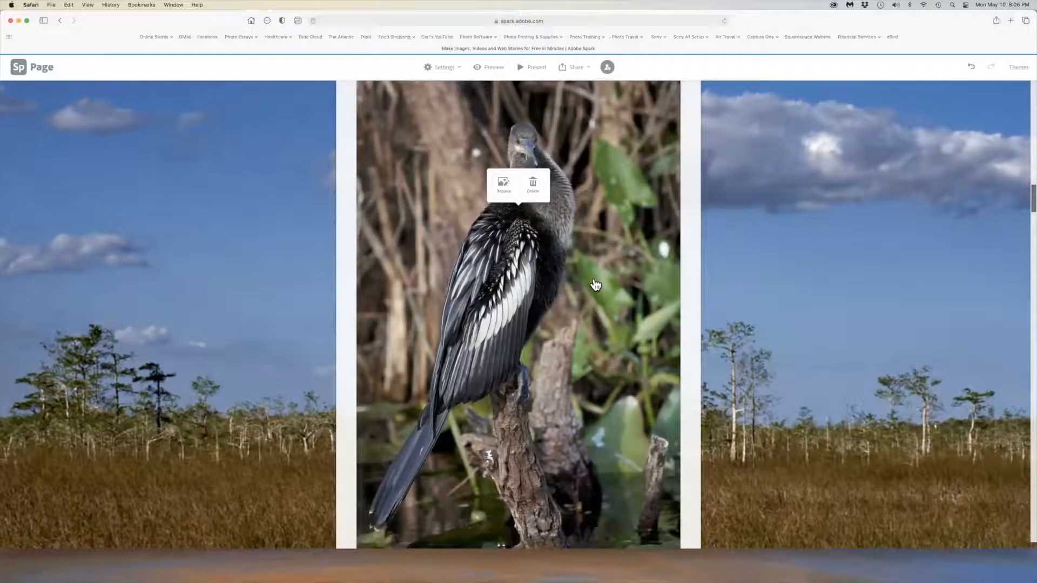
{"action": "scroll", "coordinate": [596, 285], "scroll_direction": "down", "scroll_amount": 5}
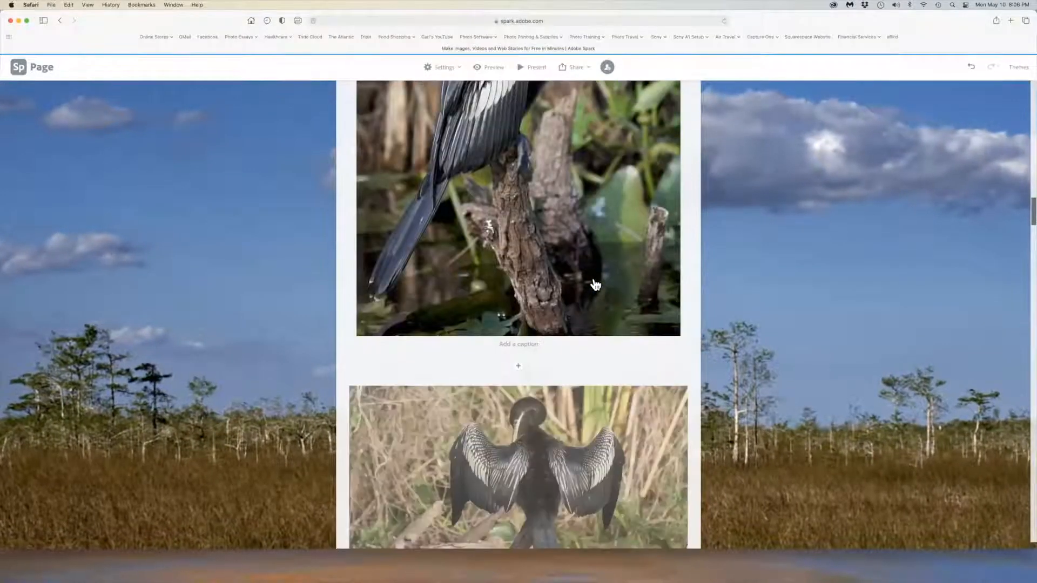
{"action": "scroll", "coordinate": [596, 285], "scroll_direction": "down", "scroll_amount": 5}
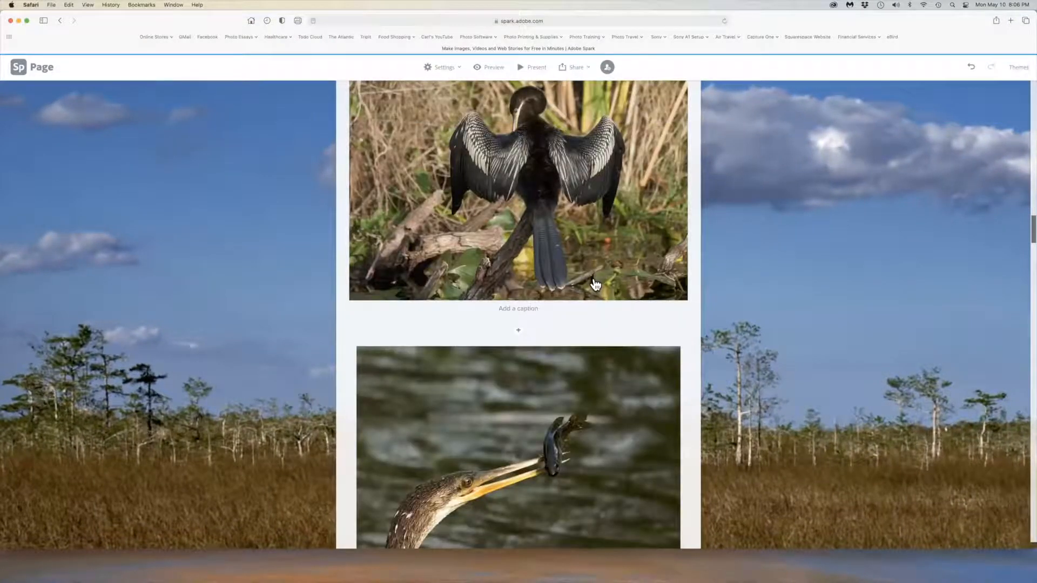
Step: Examine the Anhingas heading, paragraph and anhinga photos in the centered text box, continuing down to the cormorant photos
{"action": "scroll", "coordinate": [596, 284], "scroll_direction": "up", "scroll_amount": 10}
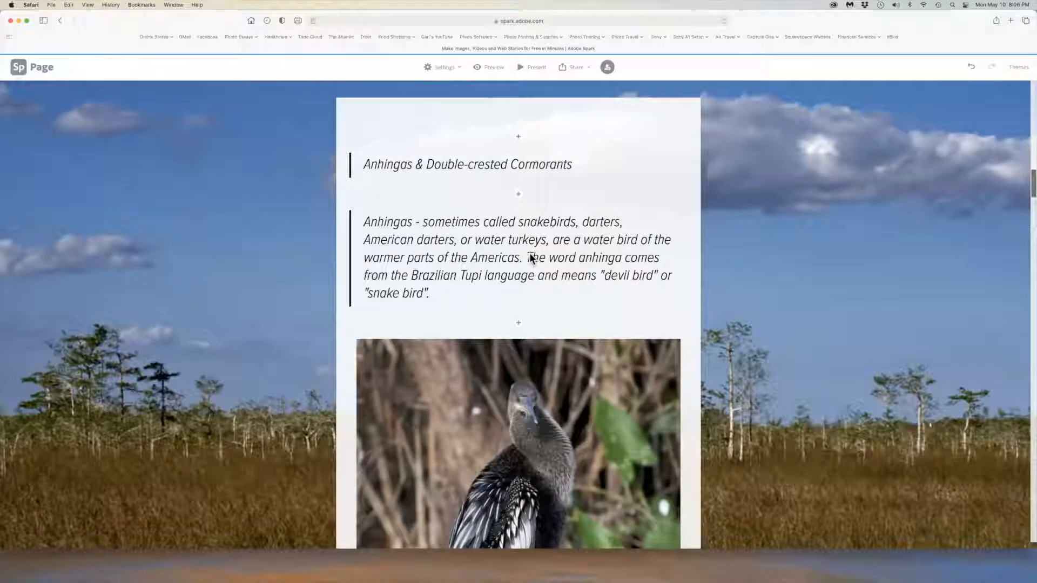
{"action": "scroll", "coordinate": [530, 257], "scroll_direction": "down", "scroll_amount": 5}
{"action": "left_click", "coordinate": [528, 261]}
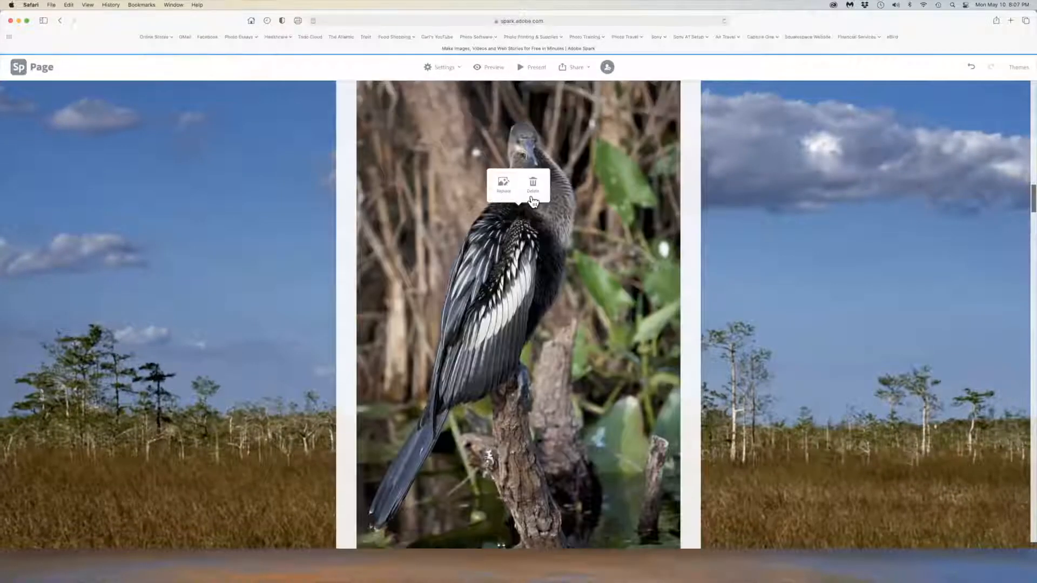
{"action": "scroll", "coordinate": [591, 311], "scroll_direction": "down", "scroll_amount": 5}
{"action": "scroll", "coordinate": [592, 311], "scroll_direction": "down", "scroll_amount": 8}
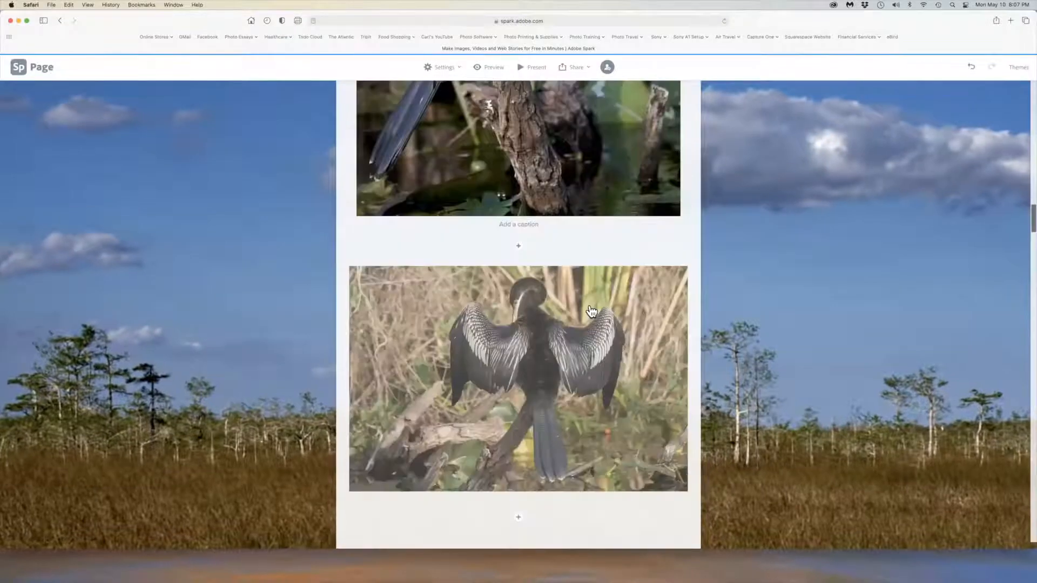
{"action": "scroll", "coordinate": [591, 312], "scroll_direction": "down", "scroll_amount": 10}
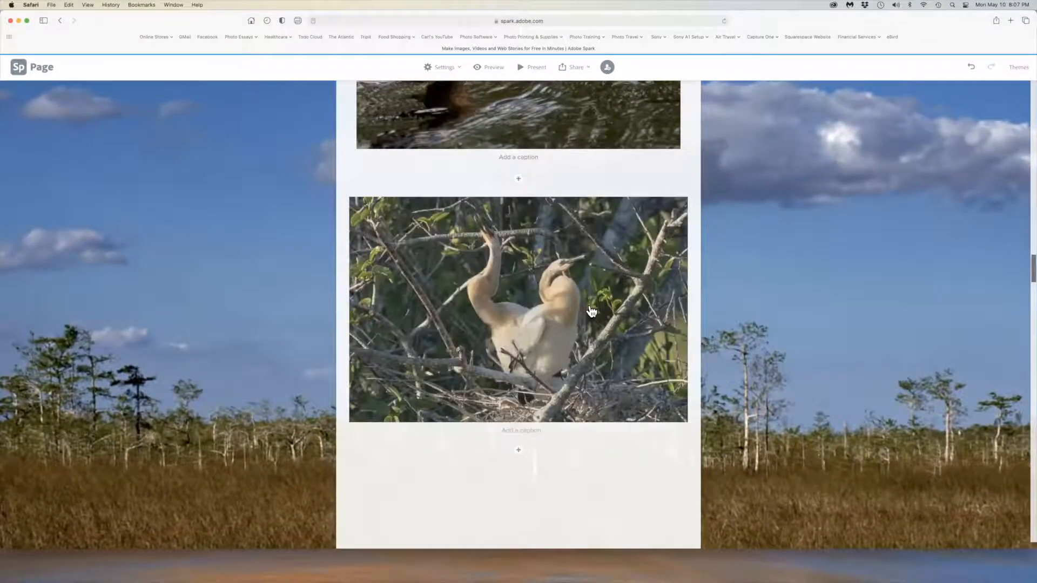
{"action": "scroll", "coordinate": [591, 312], "scroll_direction": "down", "scroll_amount": 10}
{"action": "scroll", "coordinate": [556, 433], "scroll_direction": "down", "scroll_amount": 10}
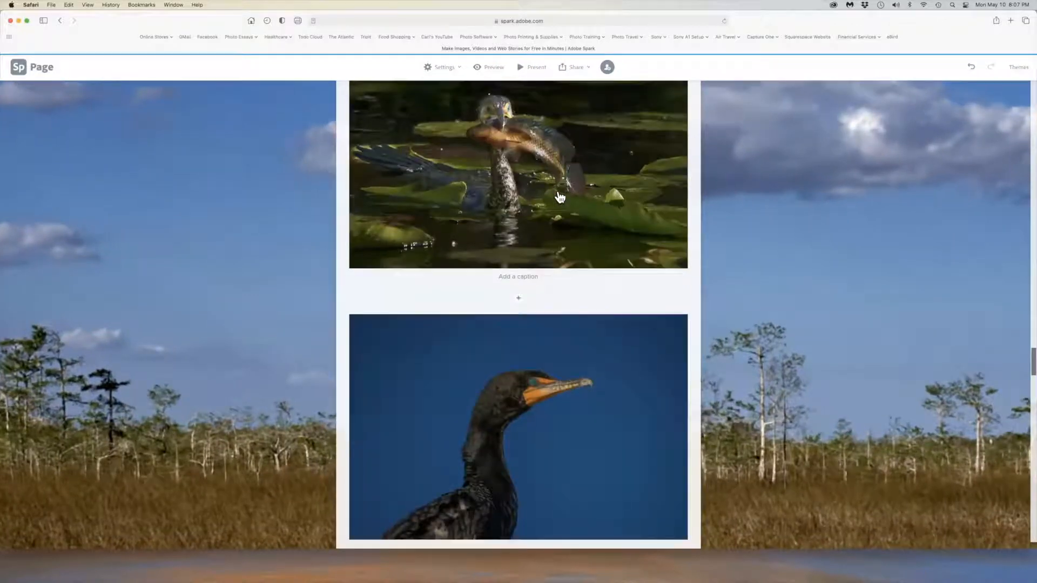
Step: Examine the Double-crested Cormorants paragraph and the cormorant photos through the end of the text box
{"action": "scroll", "coordinate": [560, 197], "scroll_direction": "up", "scroll_amount": 4}
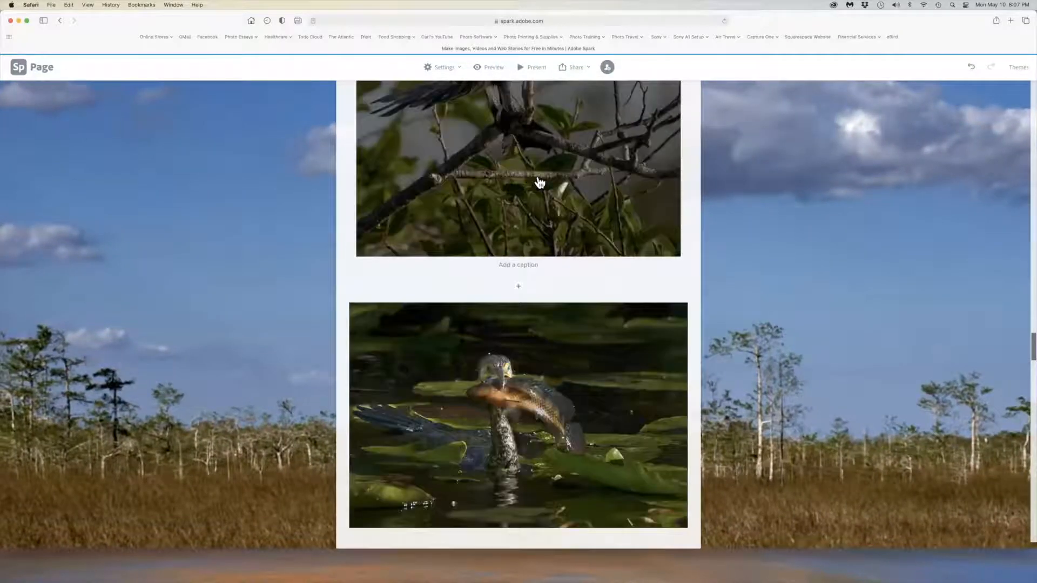
{"action": "scroll", "coordinate": [539, 182], "scroll_direction": "up", "scroll_amount": 3}
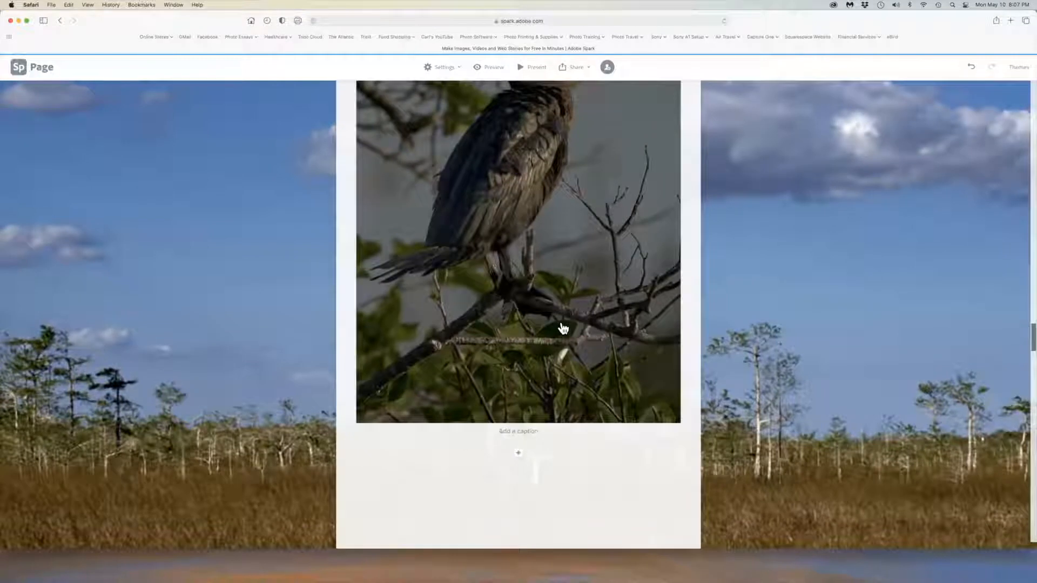
{"action": "scroll", "coordinate": [562, 327], "scroll_direction": "up", "scroll_amount": 10}
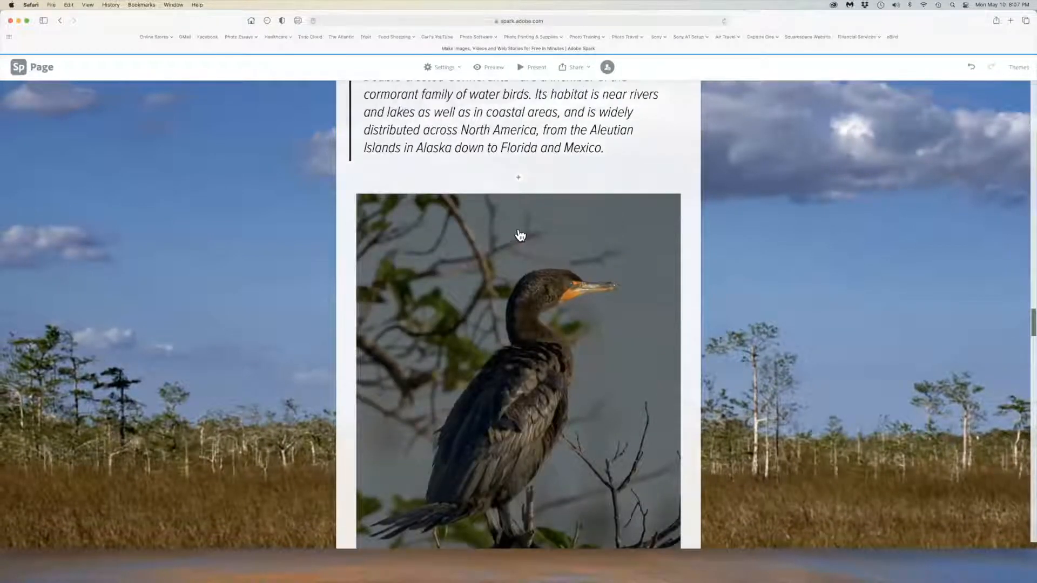
{"action": "scroll", "coordinate": [520, 235], "scroll_direction": "up", "scroll_amount": 1}
{"action": "scroll", "coordinate": [546, 351], "scroll_direction": "up", "scroll_amount": 1}
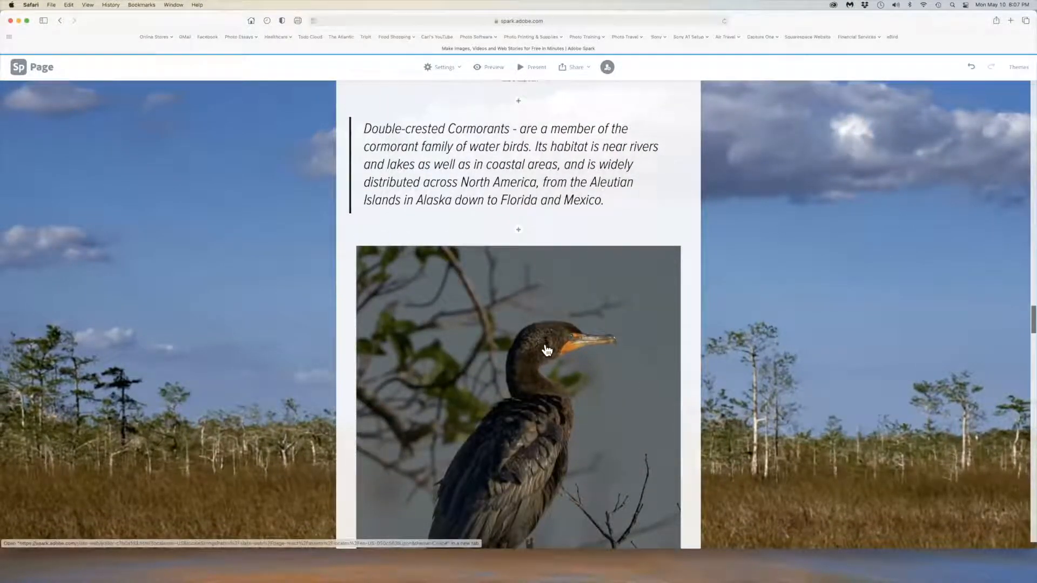
{"action": "scroll", "coordinate": [546, 344], "scroll_direction": "down", "scroll_amount": 15}
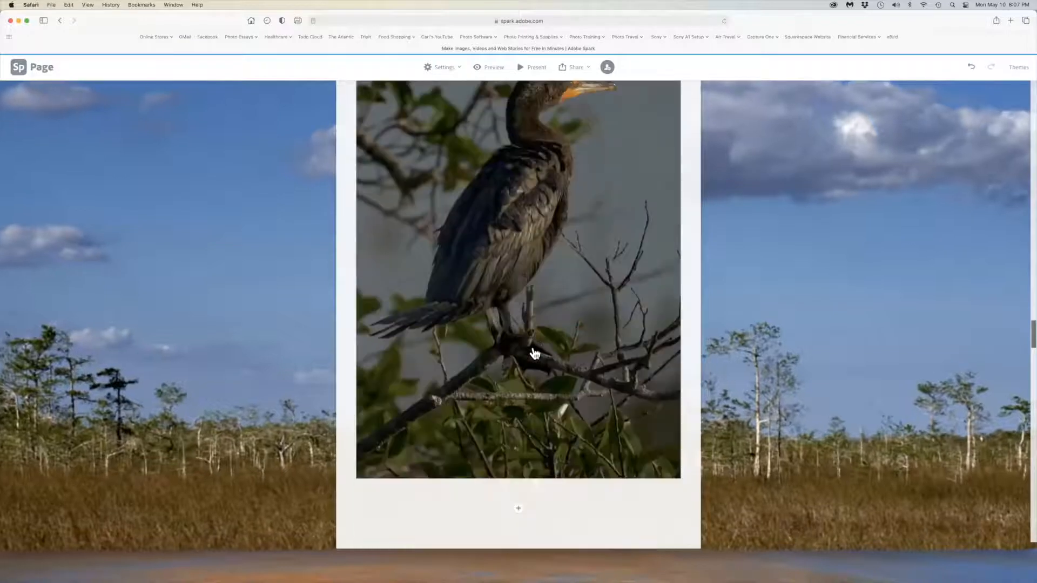
{"action": "scroll", "coordinate": [545, 350], "scroll_direction": "down", "scroll_amount": 4}
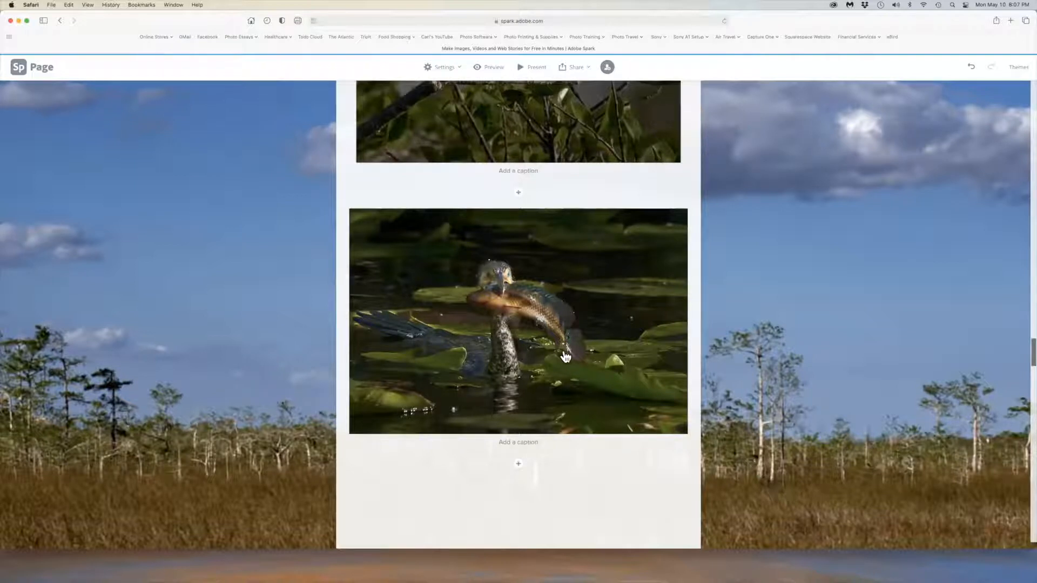
{"action": "scroll", "coordinate": [549, 348], "scroll_direction": "down", "scroll_amount": 2}
{"action": "scroll", "coordinate": [549, 348], "scroll_direction": "up", "scroll_amount": 4}
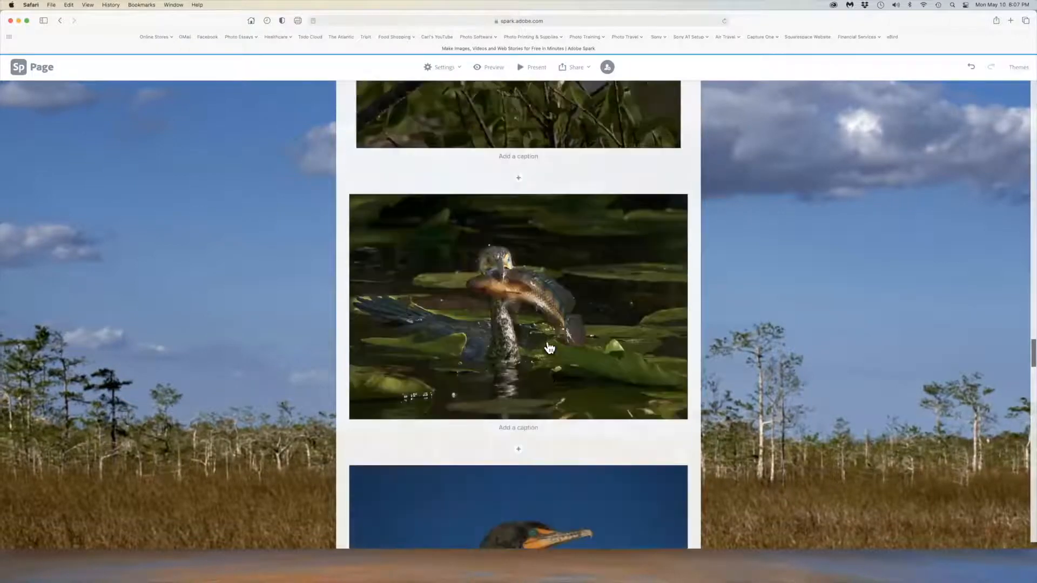
{"action": "scroll", "coordinate": [549, 348], "scroll_direction": "down", "scroll_amount": 2}
{"action": "scroll", "coordinate": [550, 349], "scroll_direction": "down", "scroll_amount": 10}
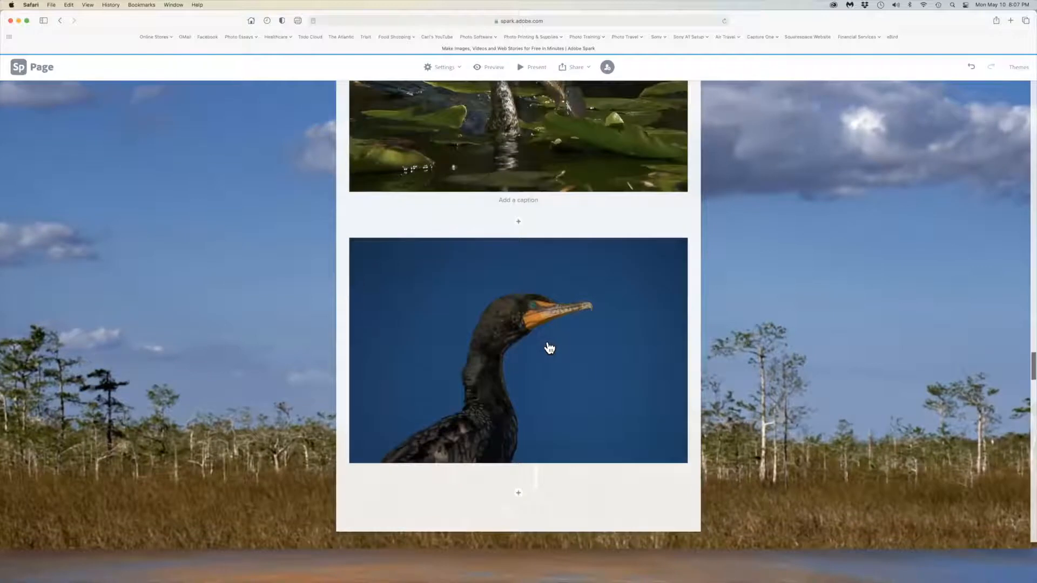
{"action": "scroll", "coordinate": [549, 342], "scroll_direction": "down", "scroll_amount": 3}
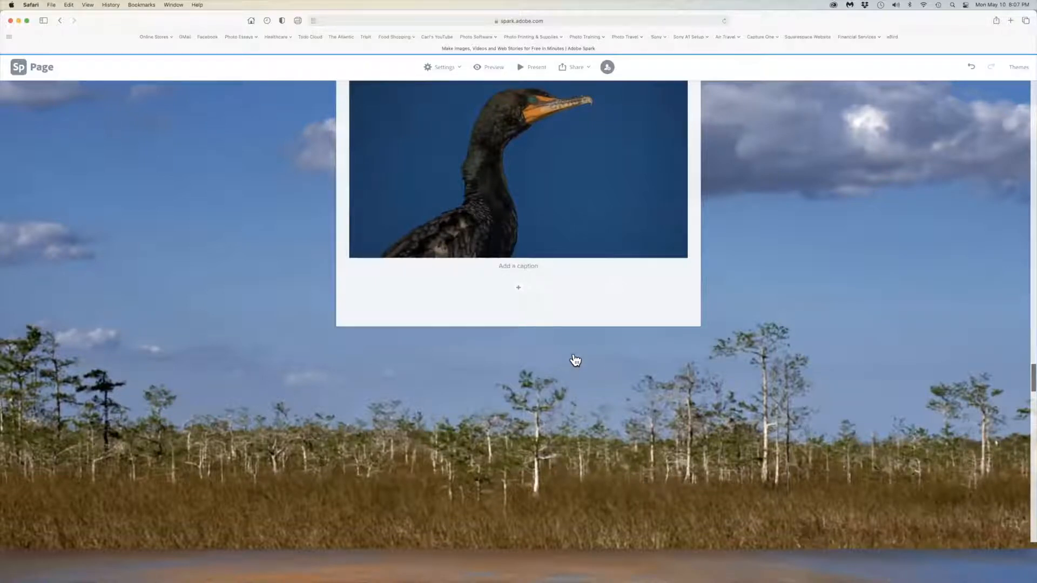
Step: Examine the glideshow transition from the cypress prairie background to the mangrove lake background with its empty text box
{"action": "scroll", "coordinate": [595, 363], "scroll_direction": "down", "scroll_amount": 3}
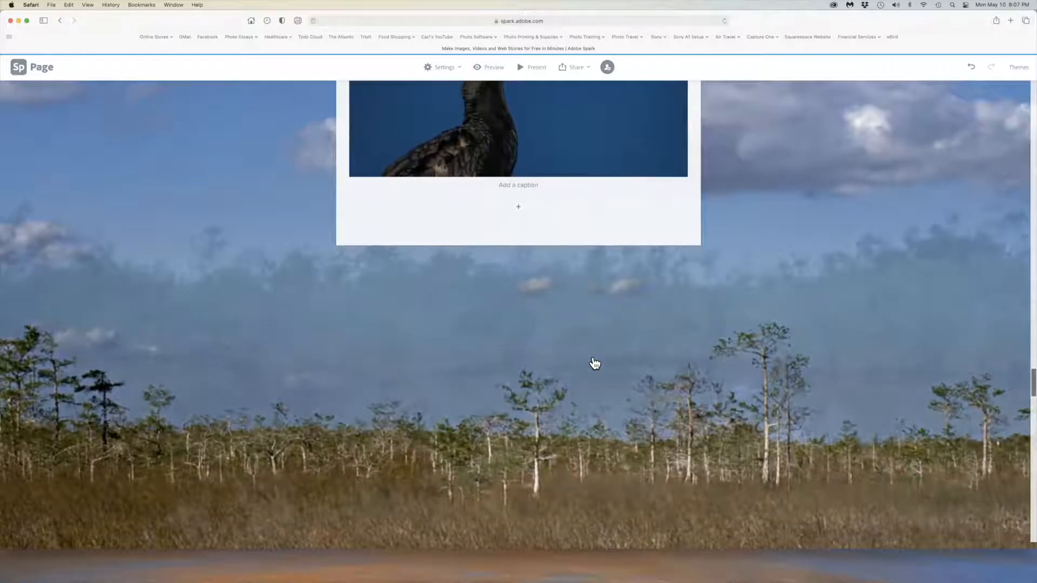
{"action": "scroll", "coordinate": [595, 363], "scroll_direction": "down", "scroll_amount": 3}
{"action": "scroll", "coordinate": [595, 363], "scroll_direction": "down", "scroll_amount": 2}
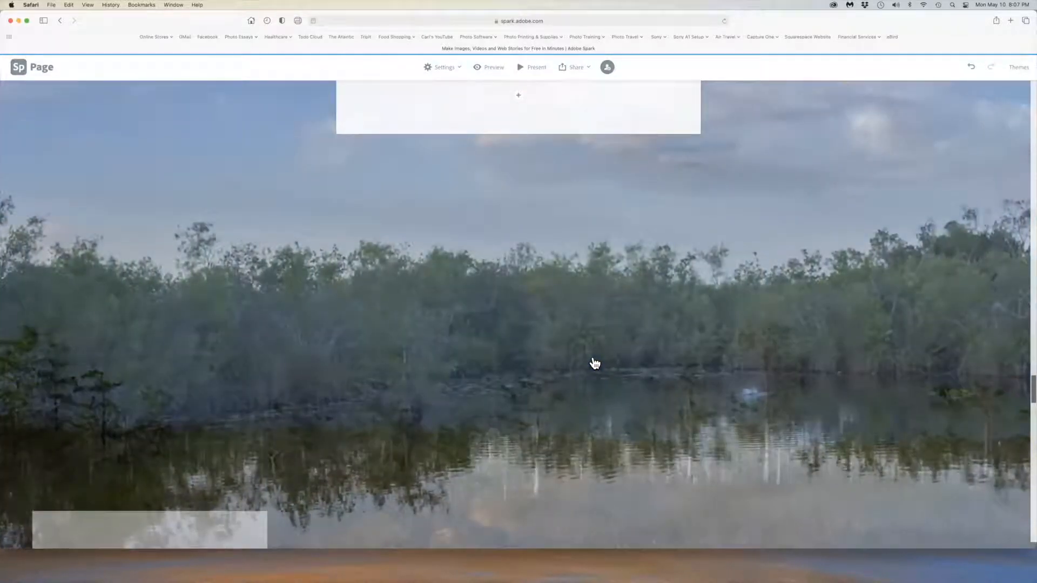
{"action": "scroll", "coordinate": [594, 363], "scroll_direction": "up", "scroll_amount": 8}
{"action": "scroll", "coordinate": [595, 364], "scroll_direction": "down", "scroll_amount": 3}
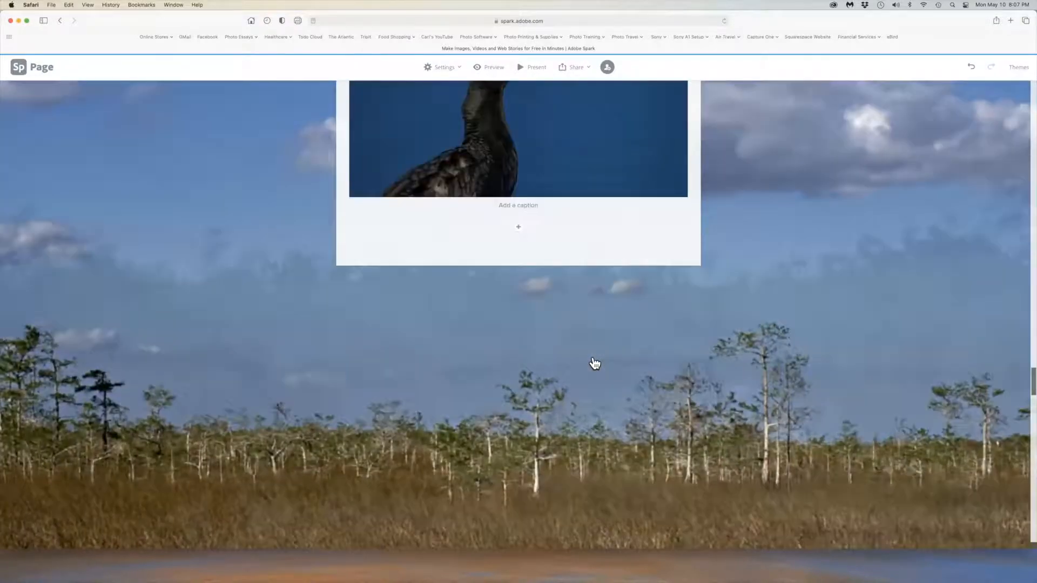
{"action": "scroll", "coordinate": [611, 365], "scroll_direction": "down", "scroll_amount": 10}
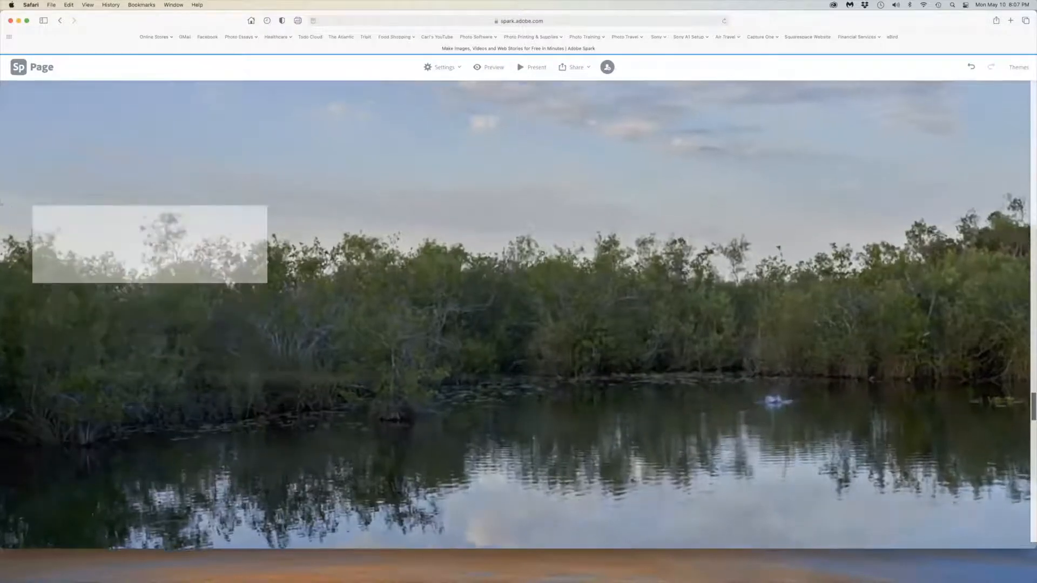
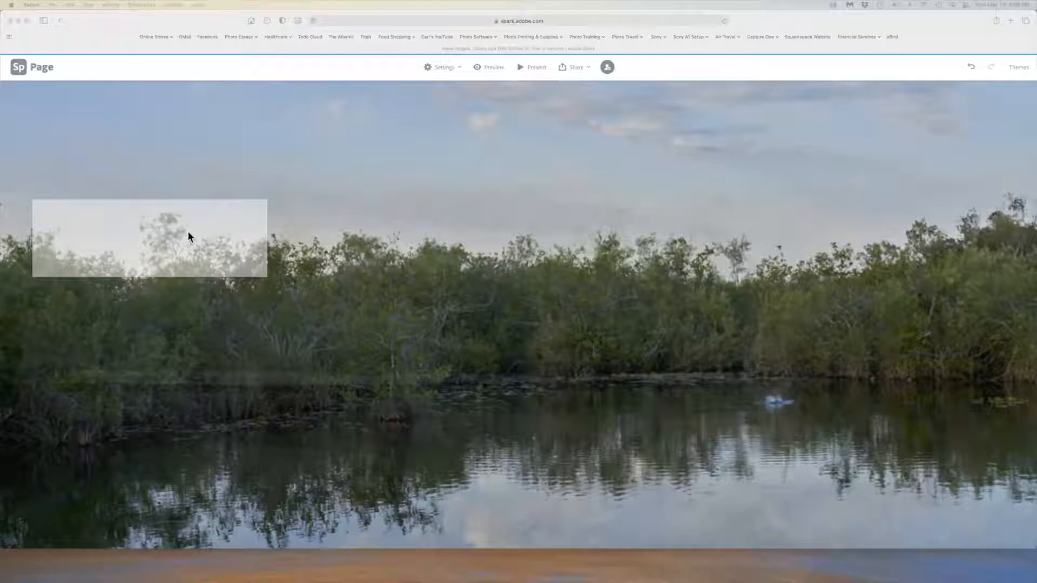
Step: Fill the lake background's text box with the heading White Ibis & Roseate (Pink) Spoonbills and a paragraph on each bird, all formatted as quotes
{"action": "left_click", "coordinate": [108, 213]}
{"action": "left_click", "coordinate": [134, 211]}
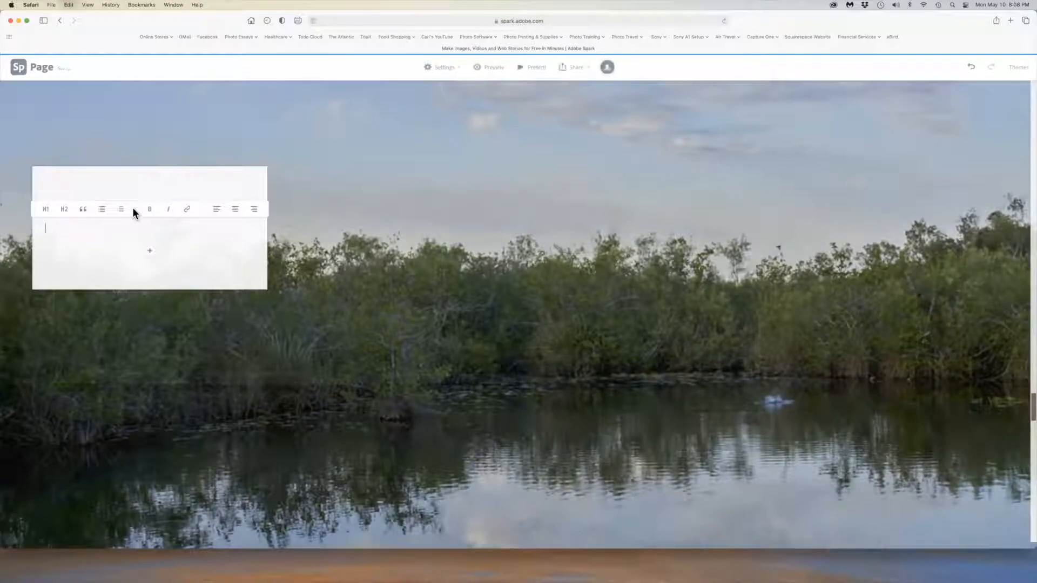
{"action": "type", "text": "White Ibis & Roseate (Pink) Spoonbills White Ibis - are wading birds and always have been the most abundant wading bird in the Everglades. Roseate Spoonbills - have signature pink feathers that are diet-derived from the high levels of carotene found in crustaceans—their main food source. The roseate spoonbill is the only species of spoonbill with pink plumage and the only species found in the Americas."}
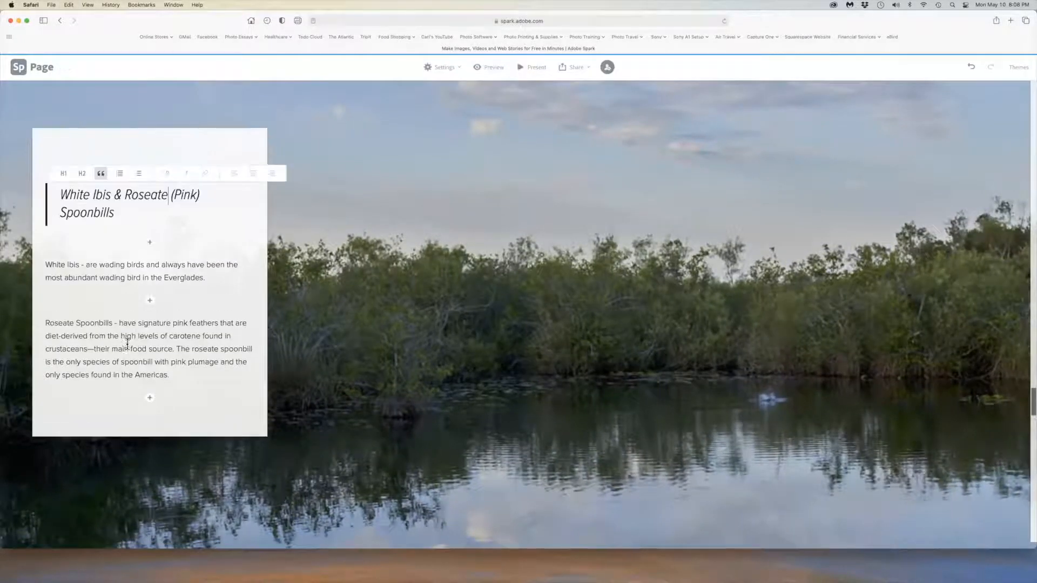
{"action": "left_click", "coordinate": [65, 326]}
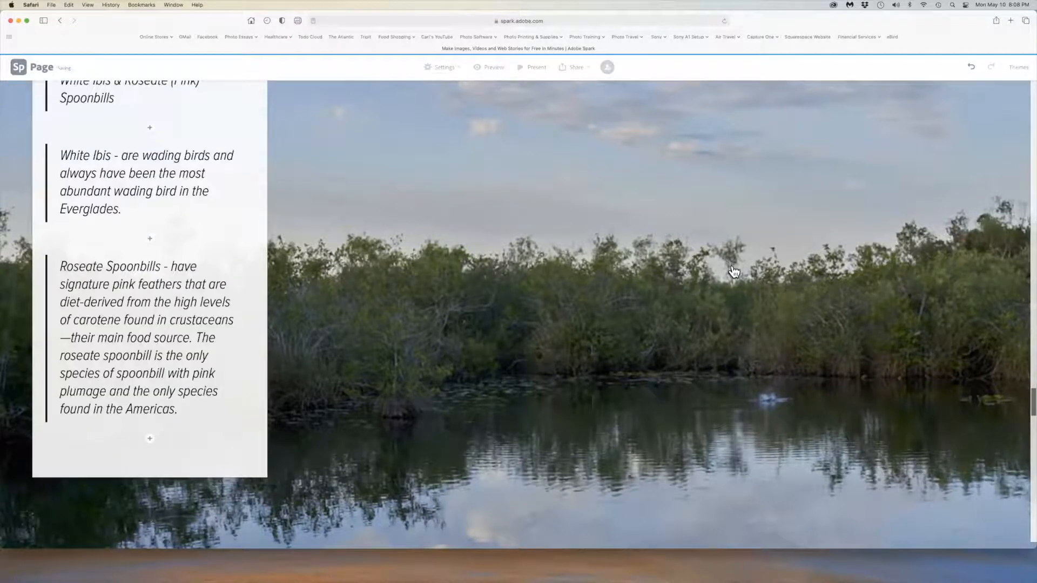
{"action": "scroll", "coordinate": [734, 272], "scroll_direction": "down", "scroll_amount": 3}
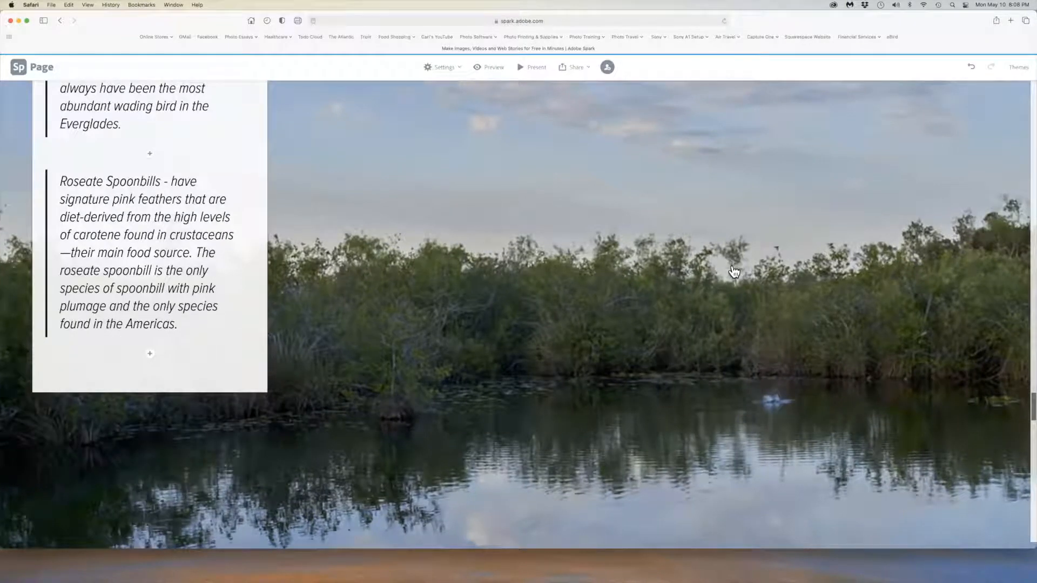
{"action": "scroll", "coordinate": [734, 272], "scroll_direction": "up", "scroll_amount": 1}
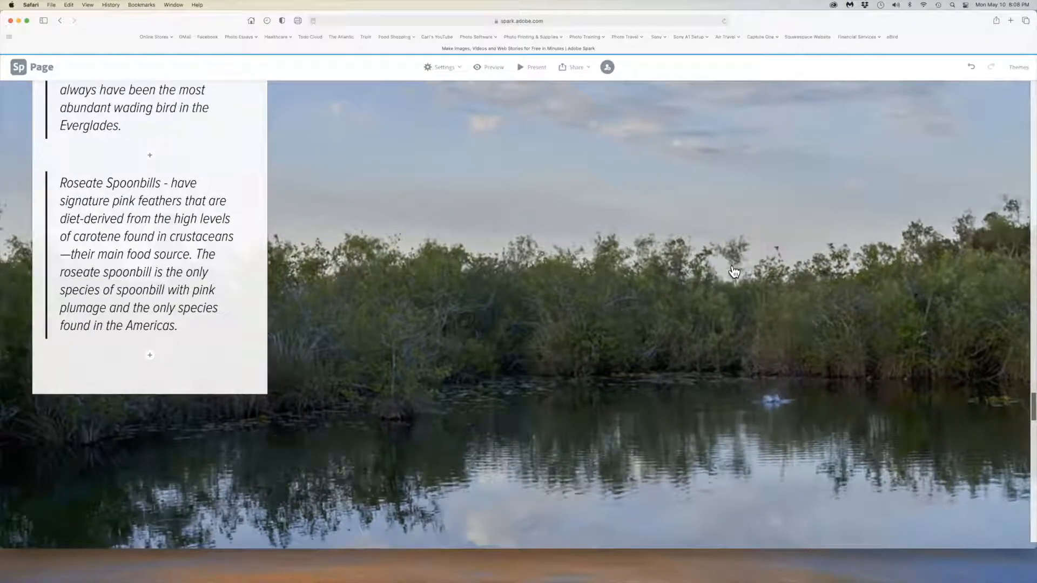
{"action": "scroll", "coordinate": [734, 272], "scroll_direction": "up", "scroll_amount": 1}
{"action": "scroll", "coordinate": [734, 272], "scroll_direction": "up", "scroll_amount": 5}
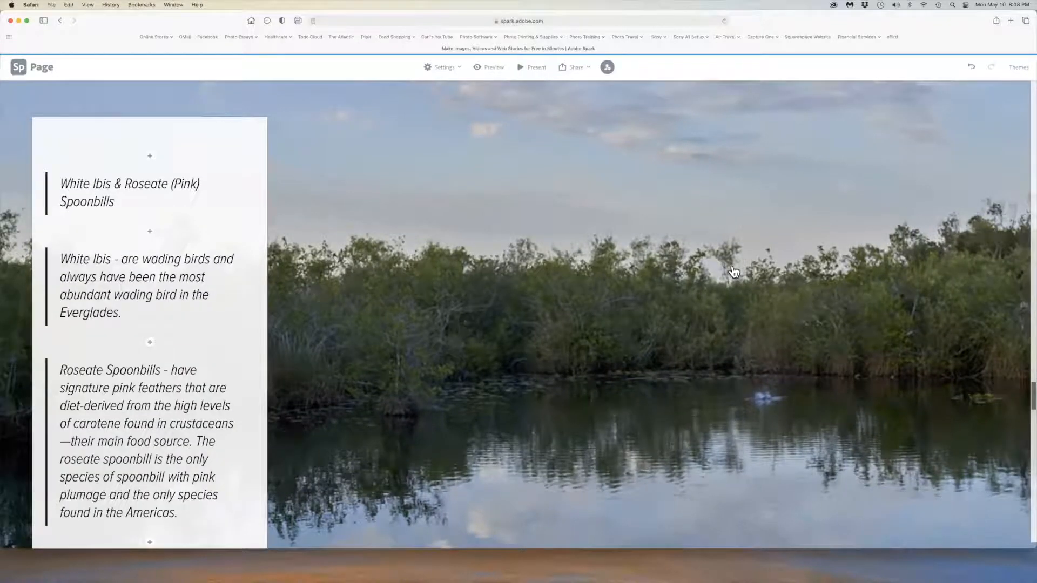
Step: Try to close the gap between the White Ibis & Roseate (Pink) Spoonbills heading and the White Ibis paragraph
{"action": "left_click", "coordinate": [61, 259]}
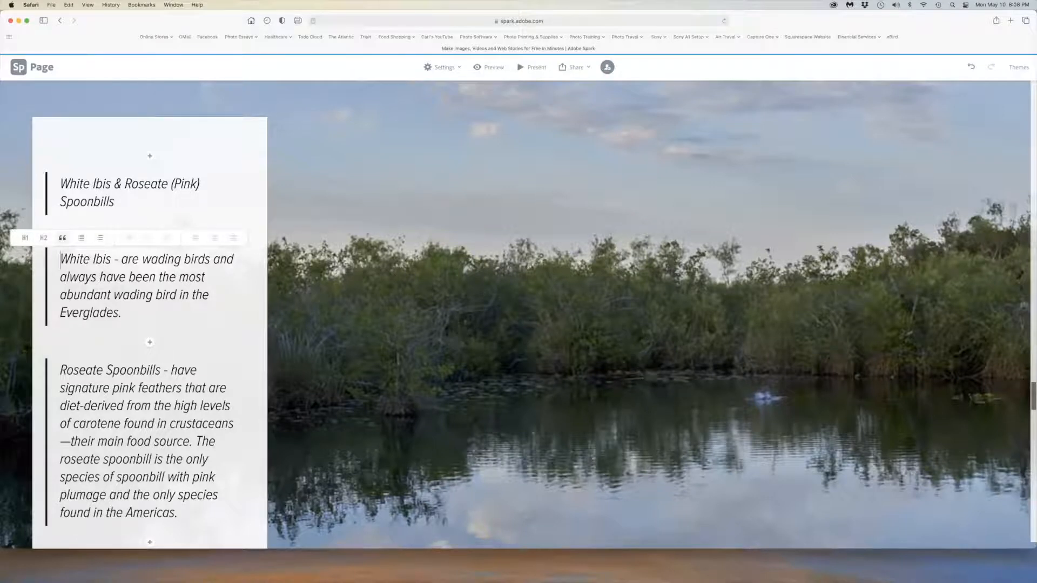
{"action": "key", "text": "BackSpace"}
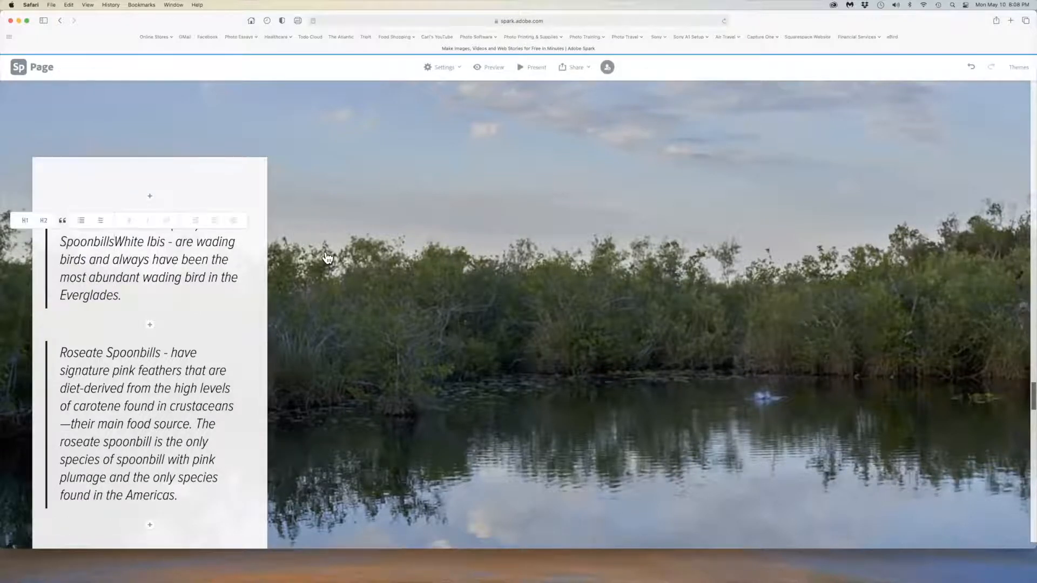
{"action": "key", "text": "Return"}
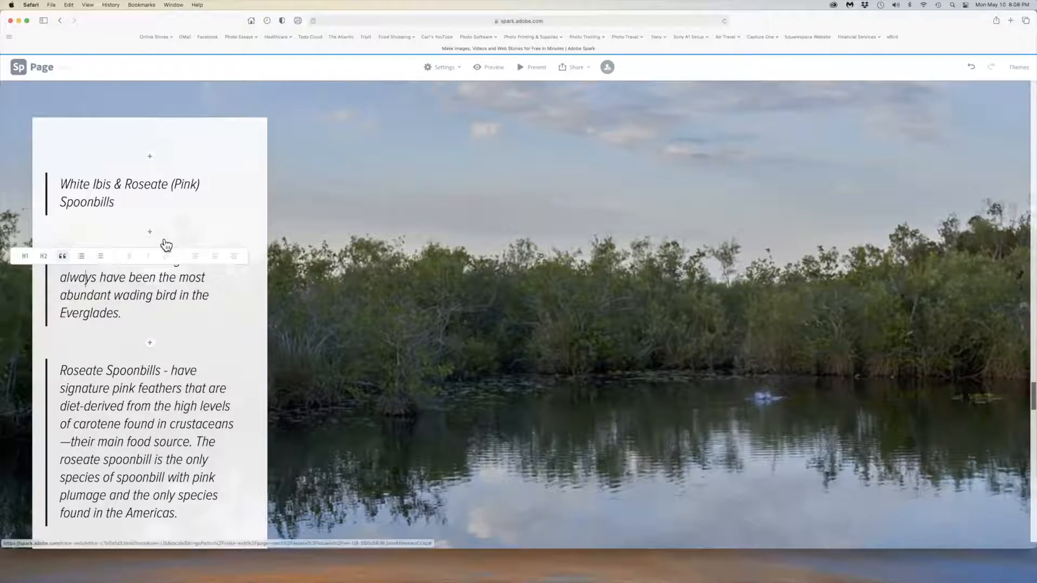
{"action": "scroll", "coordinate": [193, 228], "scroll_direction": "down", "scroll_amount": 1}
{"action": "scroll", "coordinate": [194, 227], "scroll_direction": "up", "scroll_amount": 3}
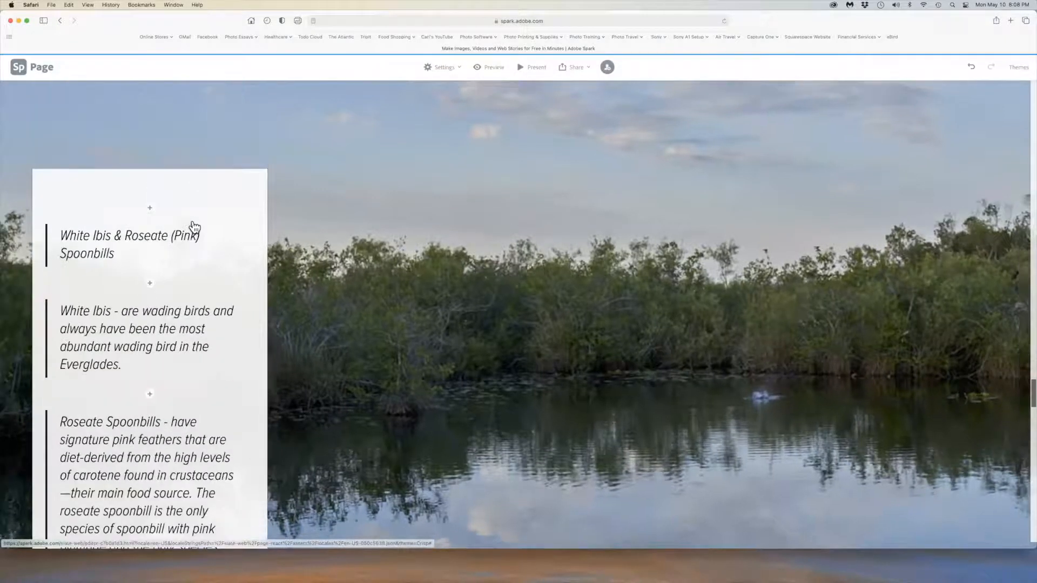
{"action": "scroll", "coordinate": [195, 227], "scroll_direction": "up", "scroll_amount": 3}
{"action": "scroll", "coordinate": [194, 227], "scroll_direction": "down", "scroll_amount": 5}
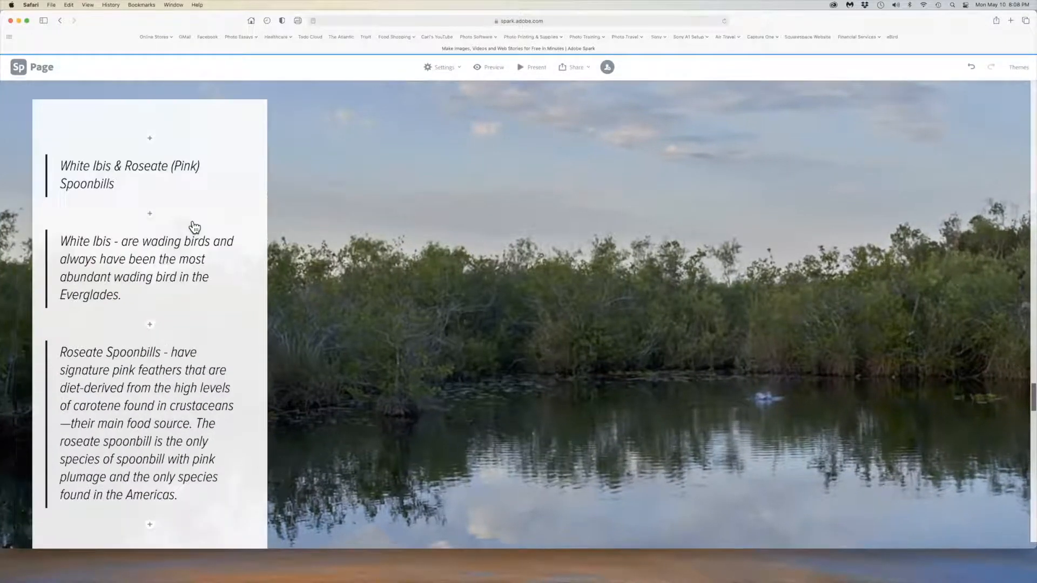
Step: Add a photo block between the White Ibis and Roseate Spoonbills paragraphs and start a photo upload
{"action": "scroll", "coordinate": [194, 227], "scroll_direction": "down", "scroll_amount": 1}
{"action": "scroll", "coordinate": [162, 265], "scroll_direction": "down", "scroll_amount": 2}
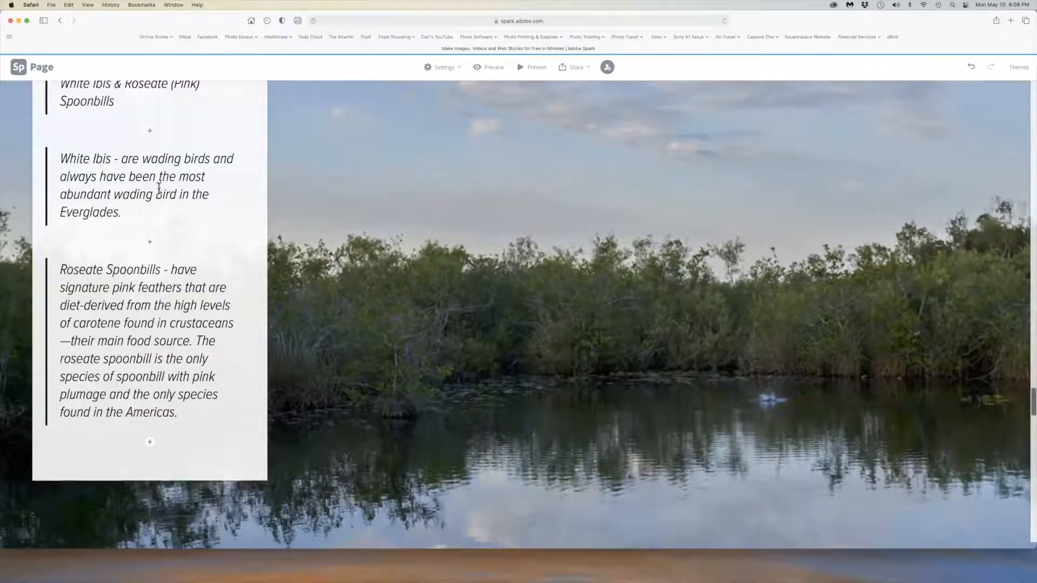
{"action": "scroll", "coordinate": [159, 187], "scroll_direction": "up", "scroll_amount": 1}
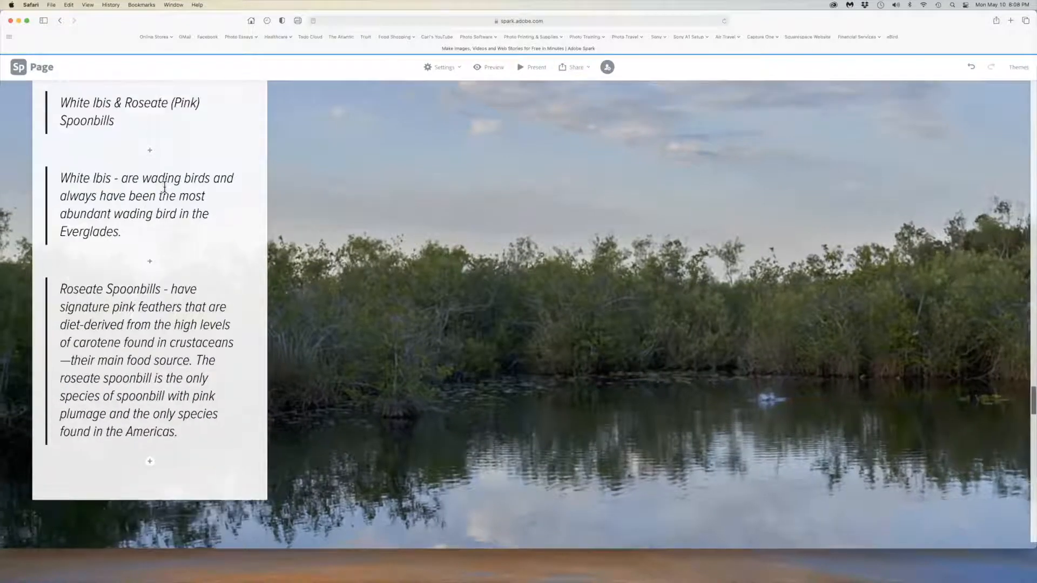
{"action": "scroll", "coordinate": [152, 279], "scroll_direction": "up", "scroll_amount": 1}
{"action": "left_click", "coordinate": [150, 276]}
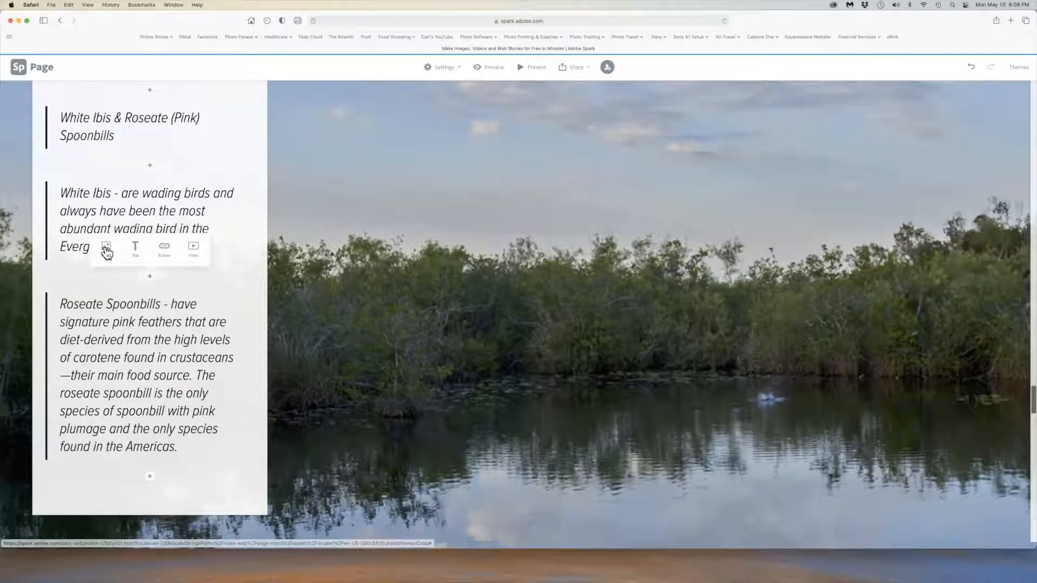
{"action": "left_click", "coordinate": [106, 250]}
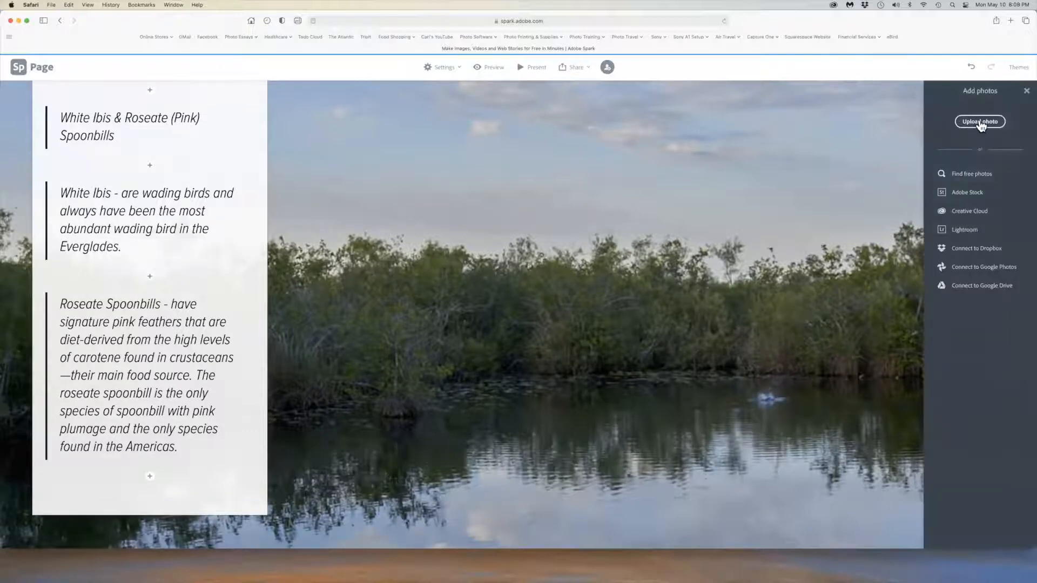
{"action": "left_click", "coordinate": [981, 122]}
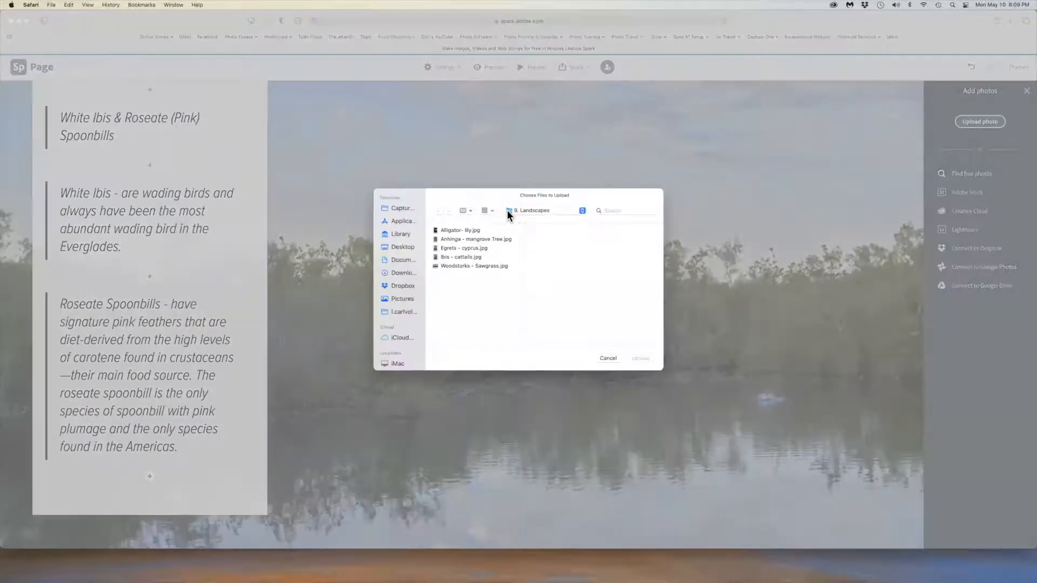
Step: Upload Ib1.jpg, Ib2.jpg and Ib3.jpg from the 4. Ibis & Spoonbills folder inside Everglades Photo Essay on the Desktop
{"action": "left_click", "coordinate": [513, 210]}
{"action": "left_click", "coordinate": [513, 229]}
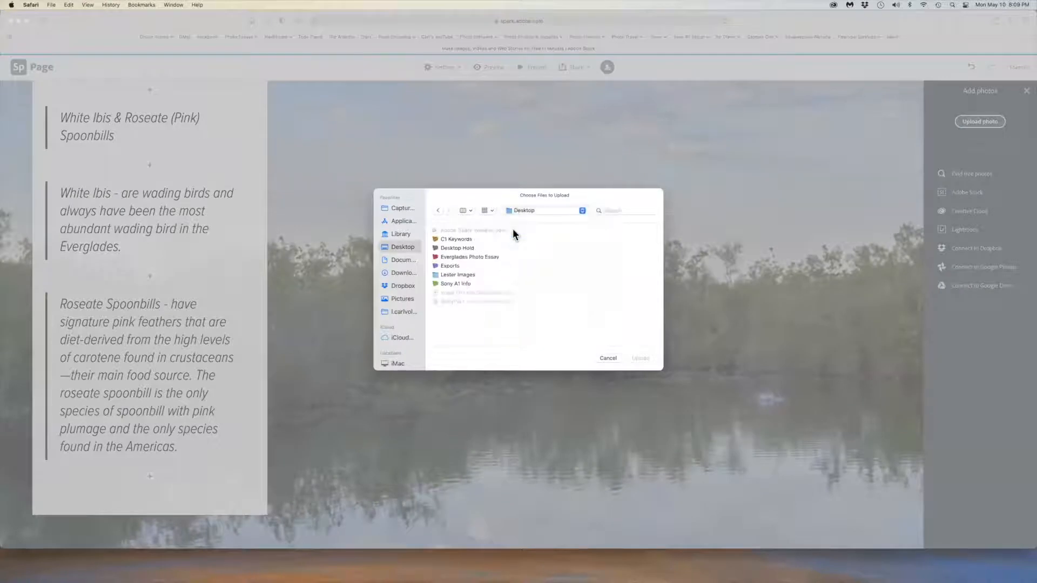
{"action": "left_click", "coordinate": [447, 257]}
{"action": "left_click", "coordinate": [535, 258]}
{"action": "left_click", "coordinate": [583, 229]}
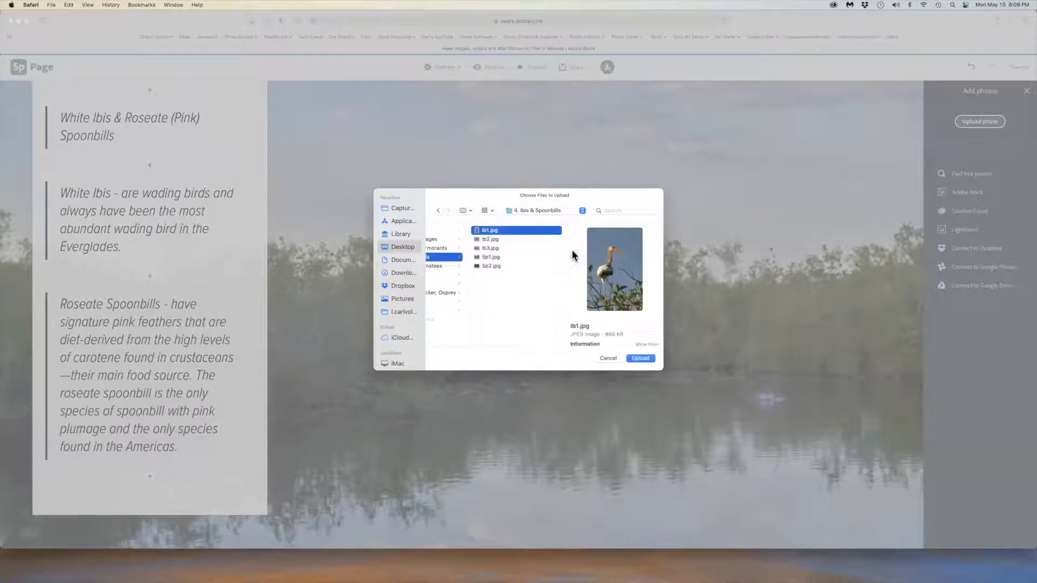
{"action": "left_click", "coordinate": [491, 249], "text": "shift"}
{"action": "left_click", "coordinate": [641, 358]}
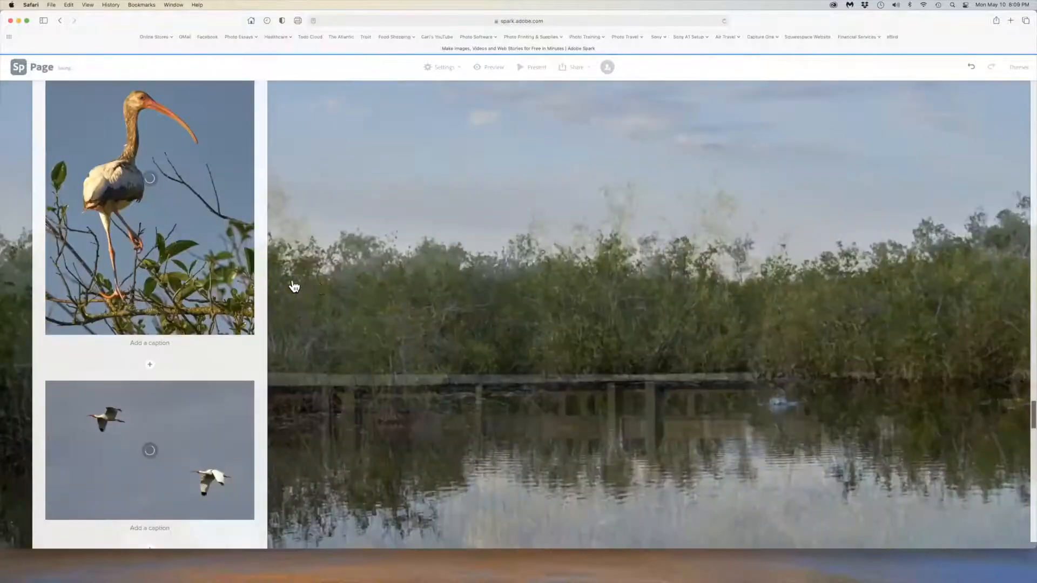
Step: Review the white ibis photos and the text around them in the White Ibis & Roseate Spoonbills section
{"action": "scroll", "coordinate": [299, 282], "scroll_direction": "down", "scroll_amount": 10}
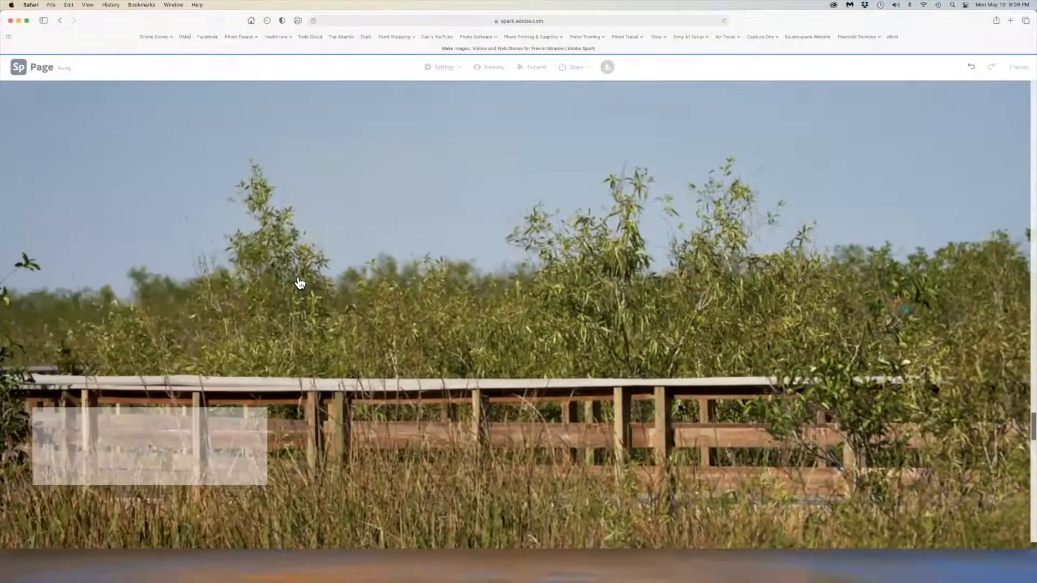
{"action": "scroll", "coordinate": [300, 283], "scroll_direction": "up", "scroll_amount": 8}
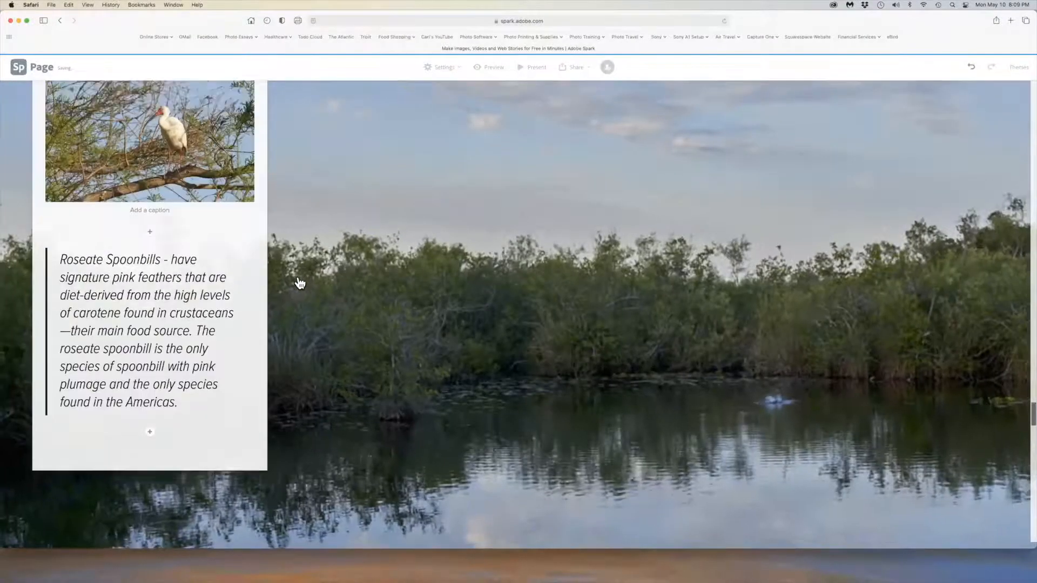
{"action": "scroll", "coordinate": [300, 282], "scroll_direction": "up", "scroll_amount": 5}
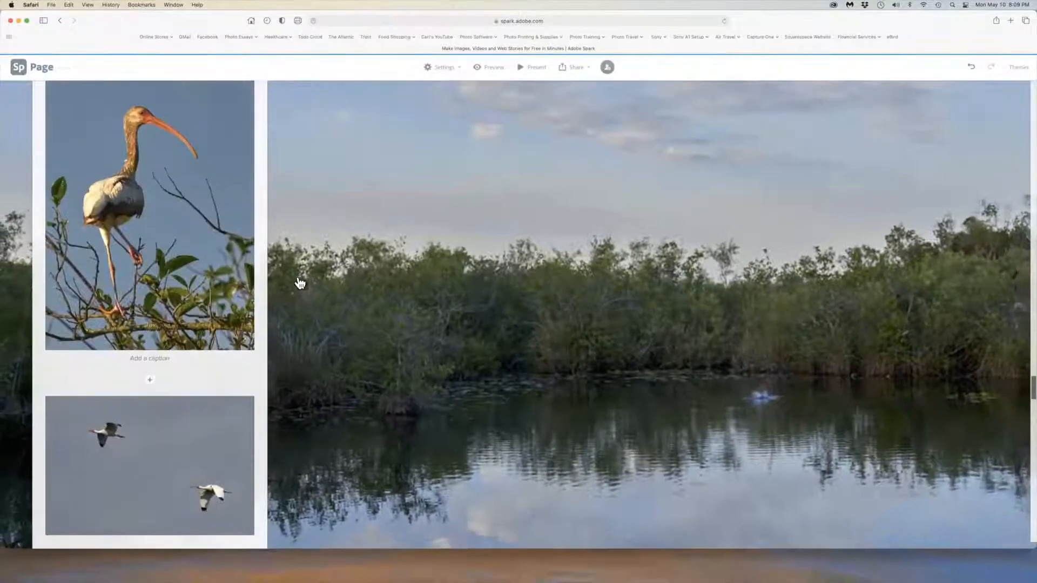
{"action": "scroll", "coordinate": [300, 282], "scroll_direction": "down", "scroll_amount": 3}
{"action": "scroll", "coordinate": [300, 282], "scroll_direction": "down", "scroll_amount": 5}
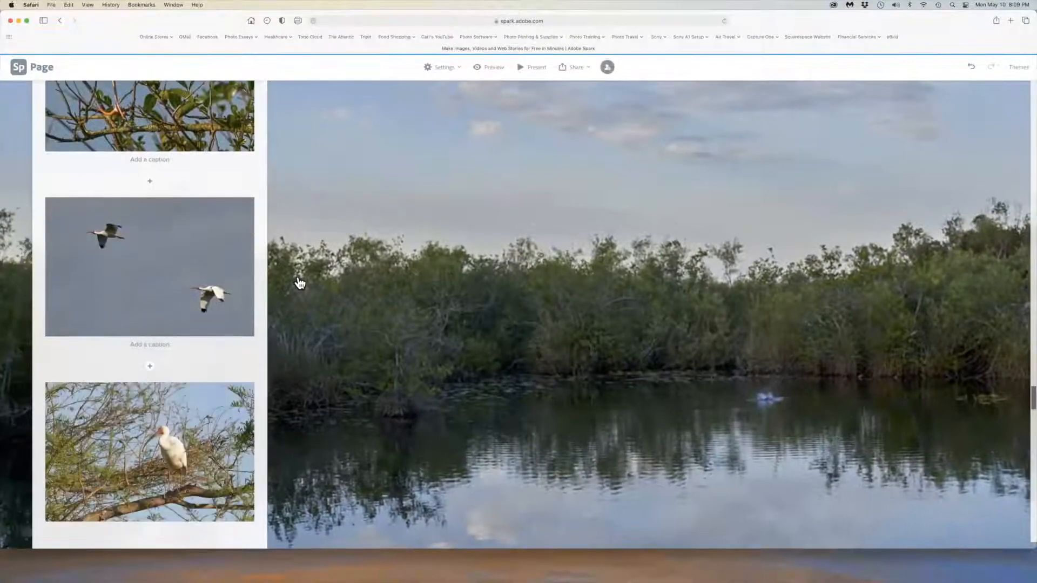
{"action": "scroll", "coordinate": [300, 282], "scroll_direction": "down", "scroll_amount": 3}
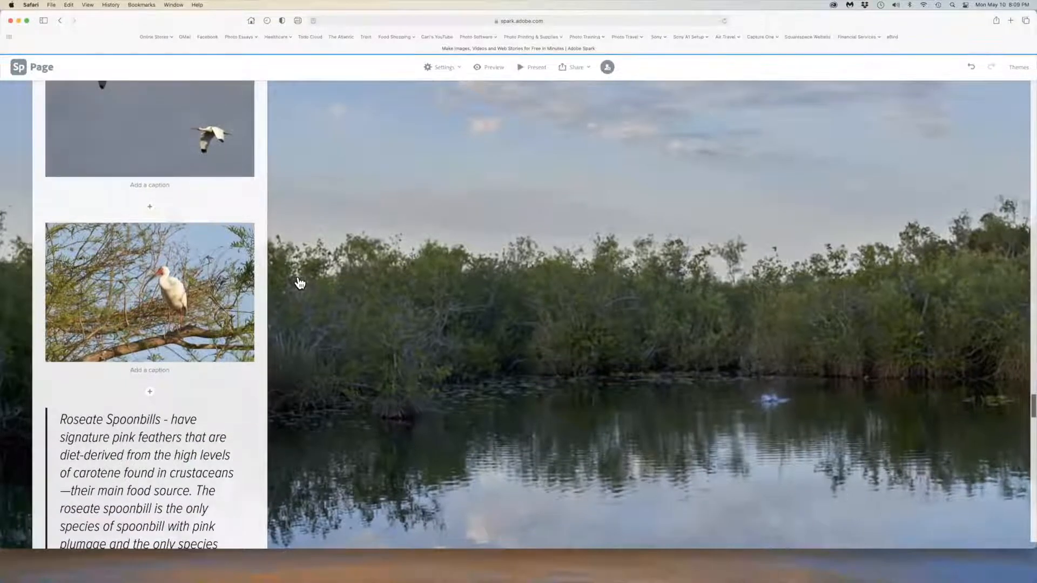
{"action": "scroll", "coordinate": [300, 282], "scroll_direction": "down", "scroll_amount": 7}
{"action": "scroll", "coordinate": [300, 282], "scroll_direction": "up", "scroll_amount": 10}
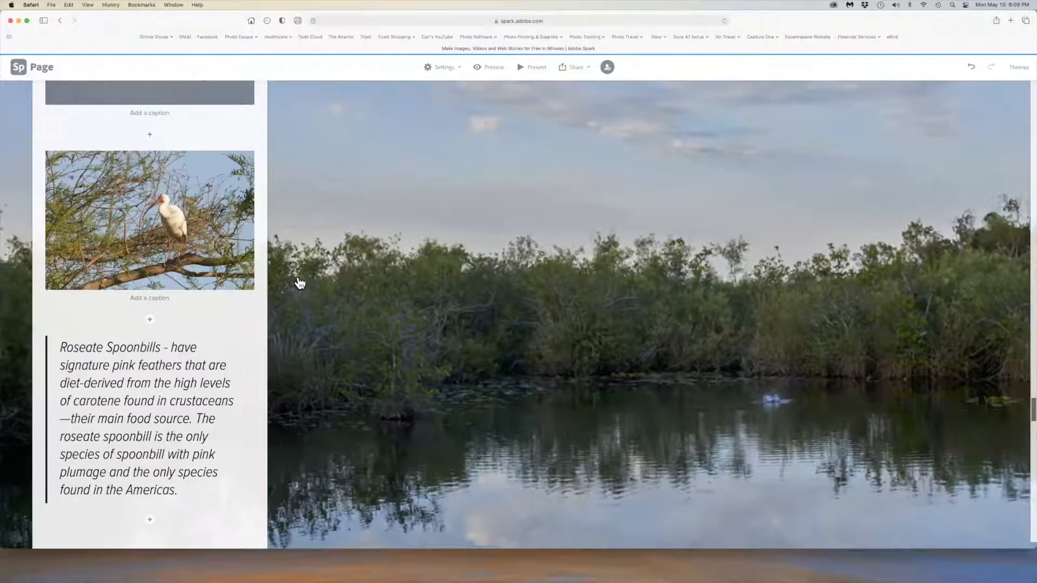
Step: Insert the photos Sp1.jpg and Sp2.jpg from the 4. Ibis & Spoonbills folder below the Roseate Spoonbills paragraph
{"action": "scroll", "coordinate": [299, 282], "scroll_direction": "down", "scroll_amount": 8}
{"action": "scroll", "coordinate": [157, 374], "scroll_direction": "down", "scroll_amount": 8}
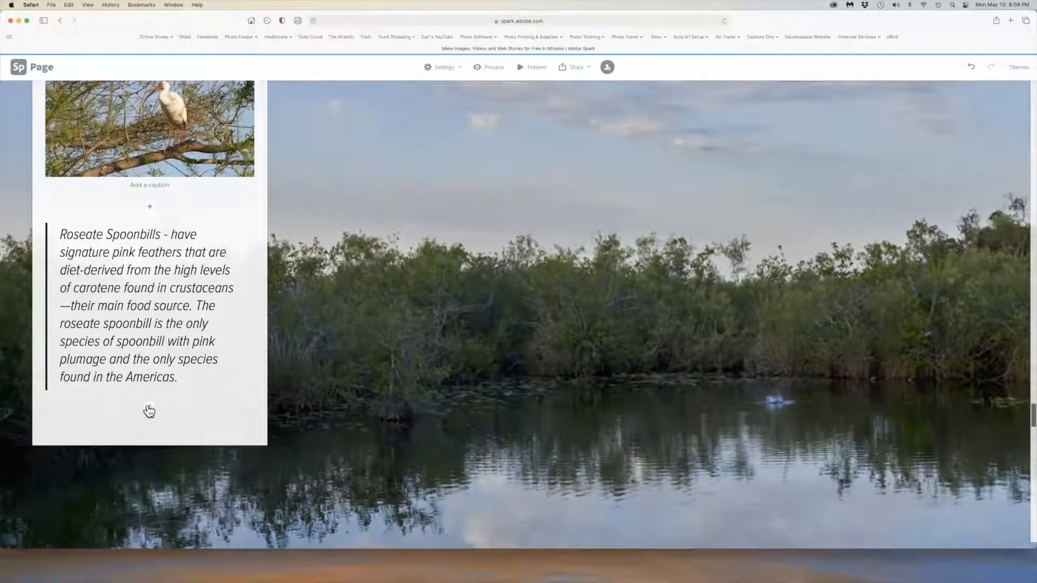
{"action": "left_click", "coordinate": [149, 406]}
{"action": "left_click", "coordinate": [103, 381]}
{"action": "left_click", "coordinate": [987, 124]}
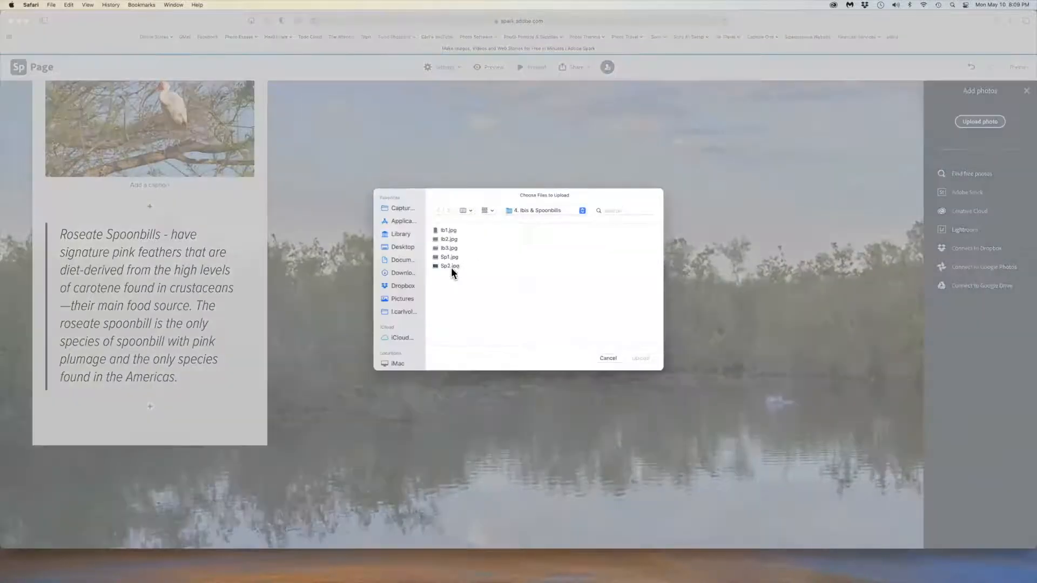
{"action": "left_click_drag", "start_coordinate": [451, 260], "coordinate": [450, 264]}
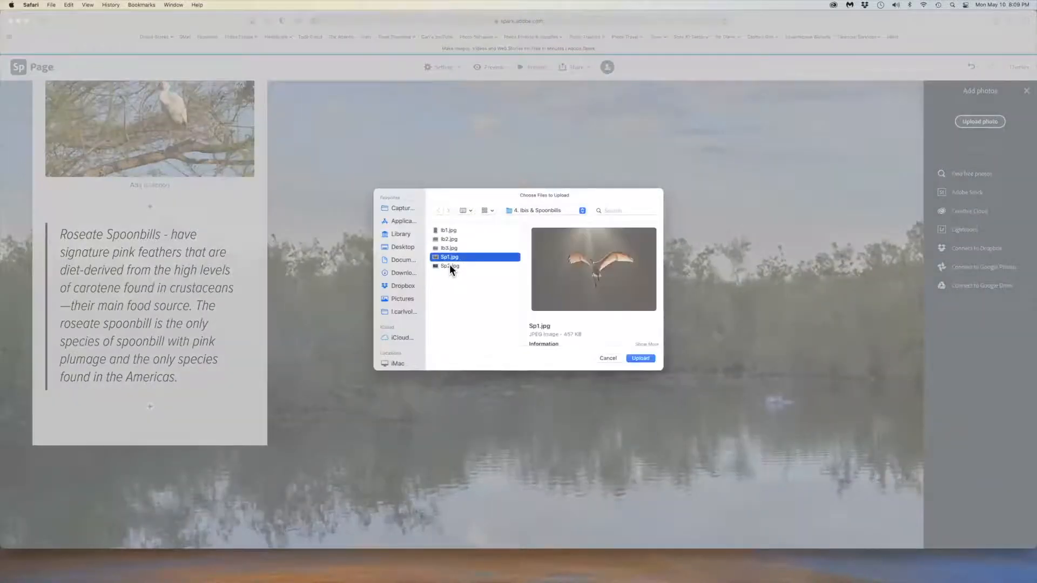
{"action": "left_click", "coordinate": [640, 358]}
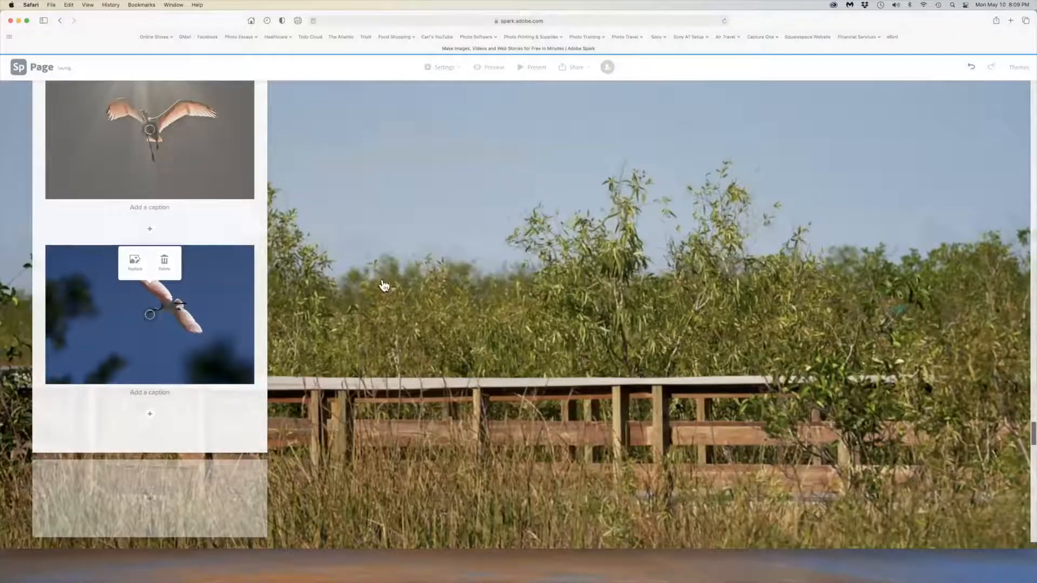
Step: Add a photo block between the last ibis photo and the Roseate Spoonbills paragraph and start a photo upload
{"action": "scroll", "coordinate": [269, 270], "scroll_direction": "down", "scroll_amount": 3}
{"action": "scroll", "coordinate": [200, 203], "scroll_direction": "up", "scroll_amount": 3}
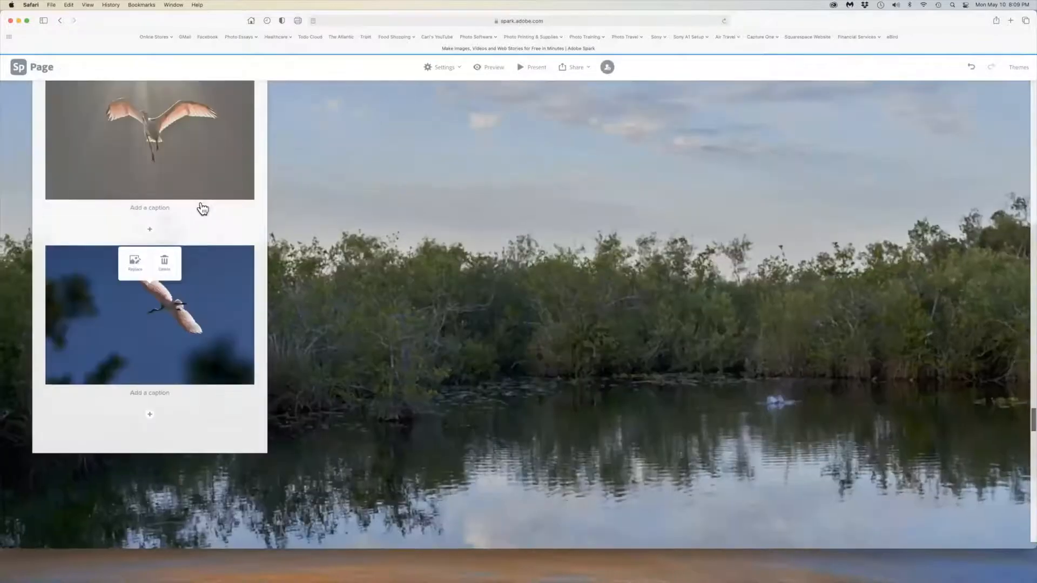
{"action": "scroll", "coordinate": [201, 202], "scroll_direction": "up", "scroll_amount": 3}
{"action": "scroll", "coordinate": [201, 202], "scroll_direction": "up", "scroll_amount": 6}
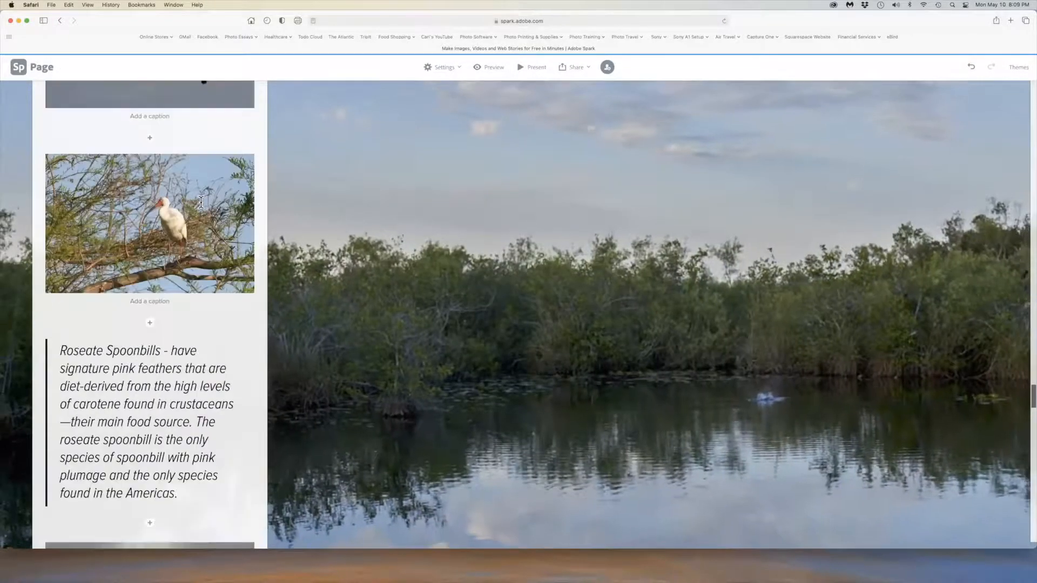
{"action": "scroll", "coordinate": [201, 202], "scroll_direction": "up", "scroll_amount": 10}
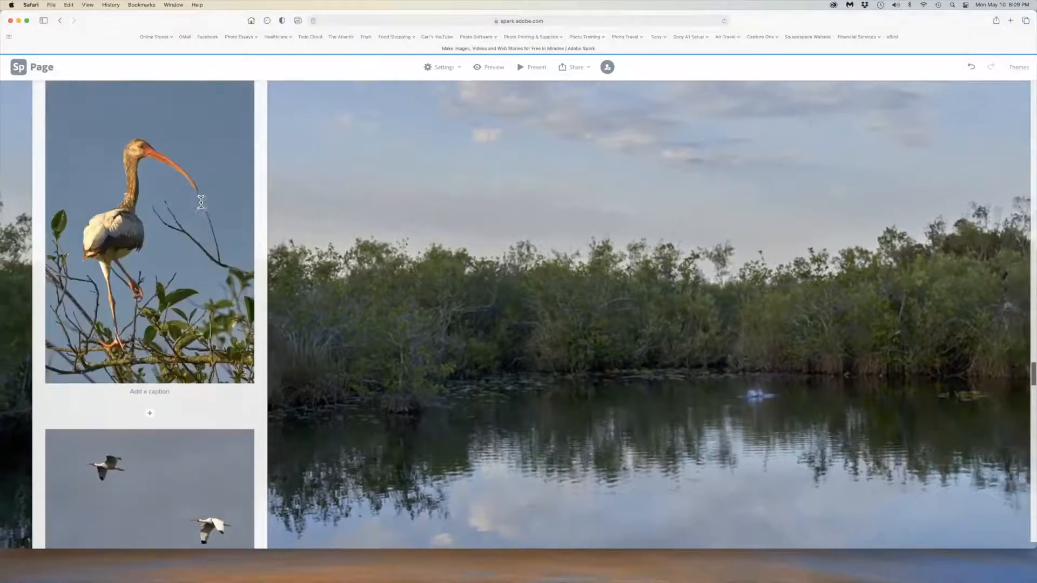
{"action": "scroll", "coordinate": [201, 202], "scroll_direction": "down", "scroll_amount": 8}
{"action": "scroll", "coordinate": [201, 202], "scroll_direction": "down", "scroll_amount": 5}
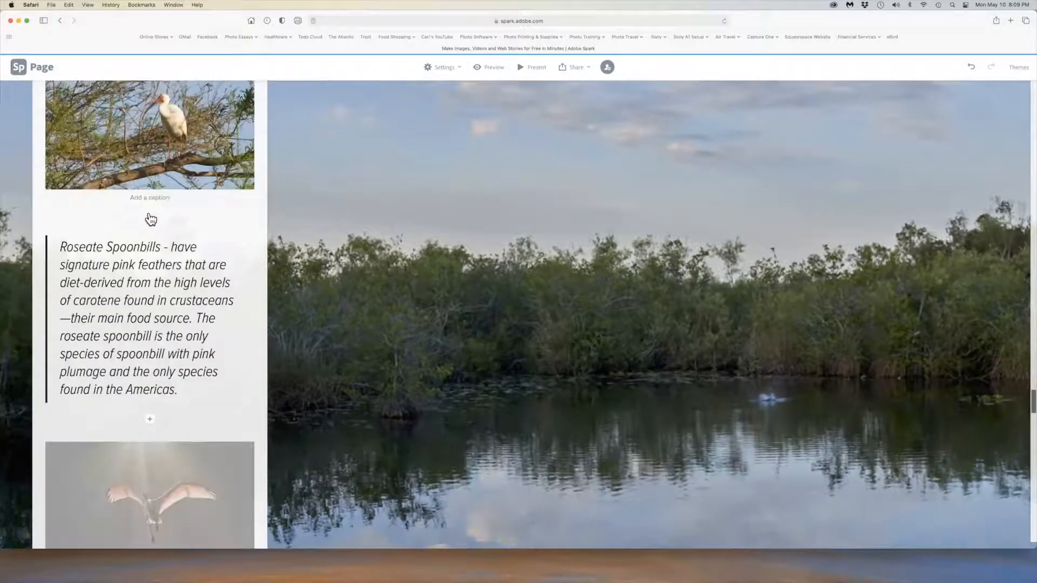
{"action": "left_click", "coordinate": [150, 217]}
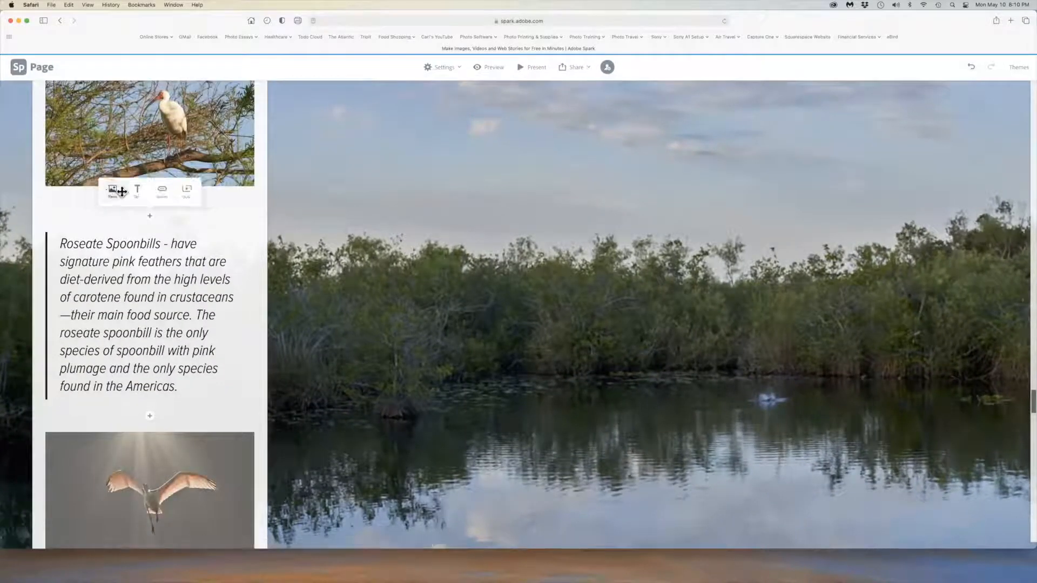
{"action": "left_click", "coordinate": [108, 189]}
{"action": "left_click", "coordinate": [983, 123]}
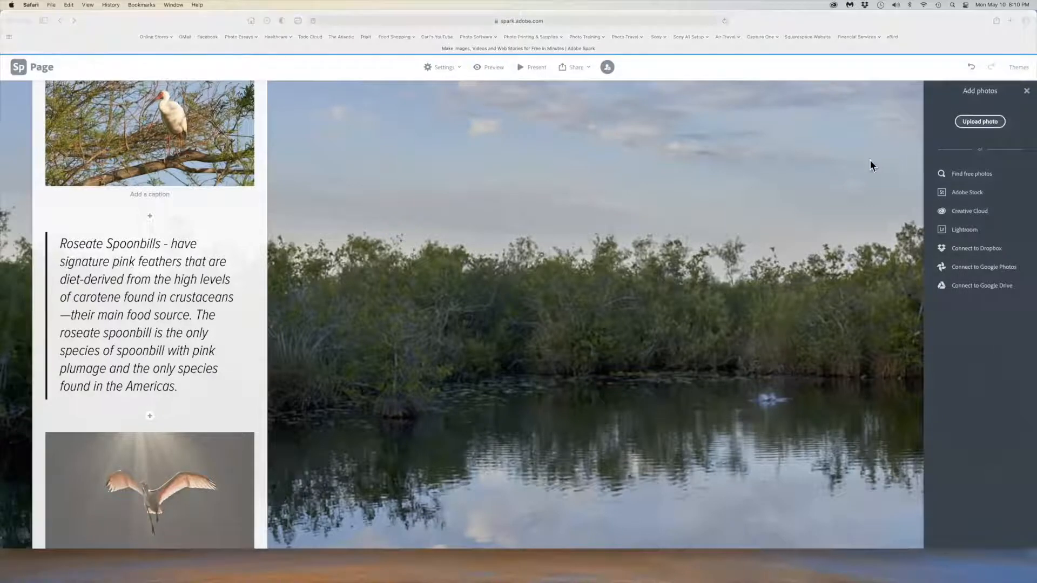
Step: Upload Ibis - cattails.jpg from the 9. Landscapes folder inside Everglades Photo Essay
{"action": "left_click", "coordinate": [506, 211]}
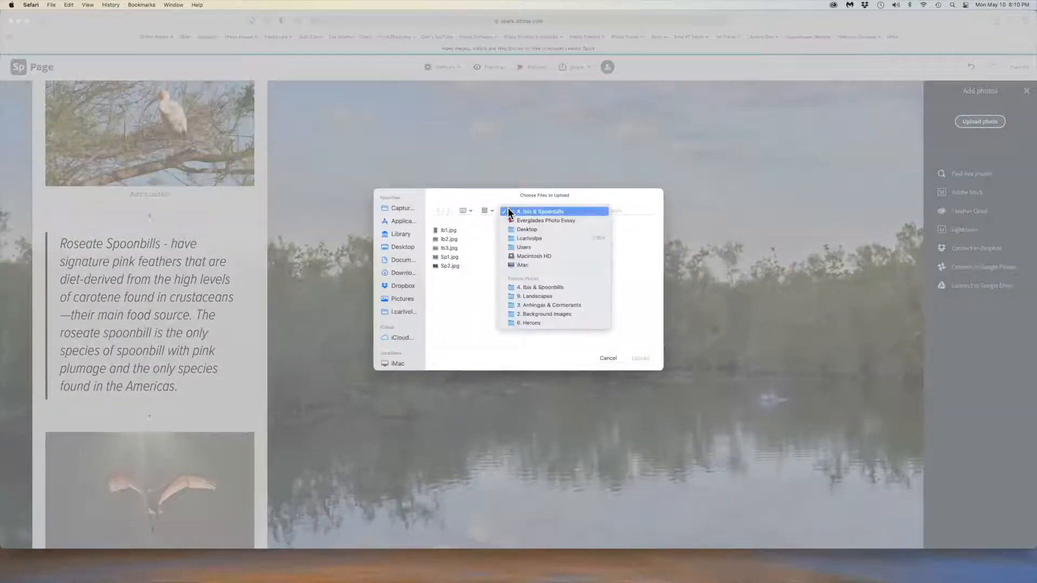
{"action": "left_click", "coordinate": [517, 220]}
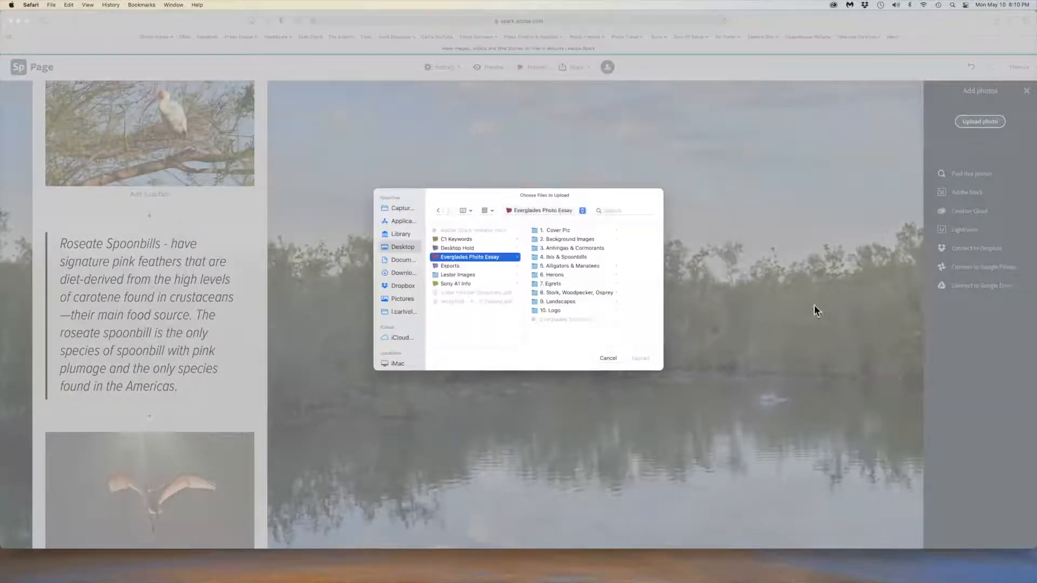
{"action": "left_click", "coordinate": [534, 301]}
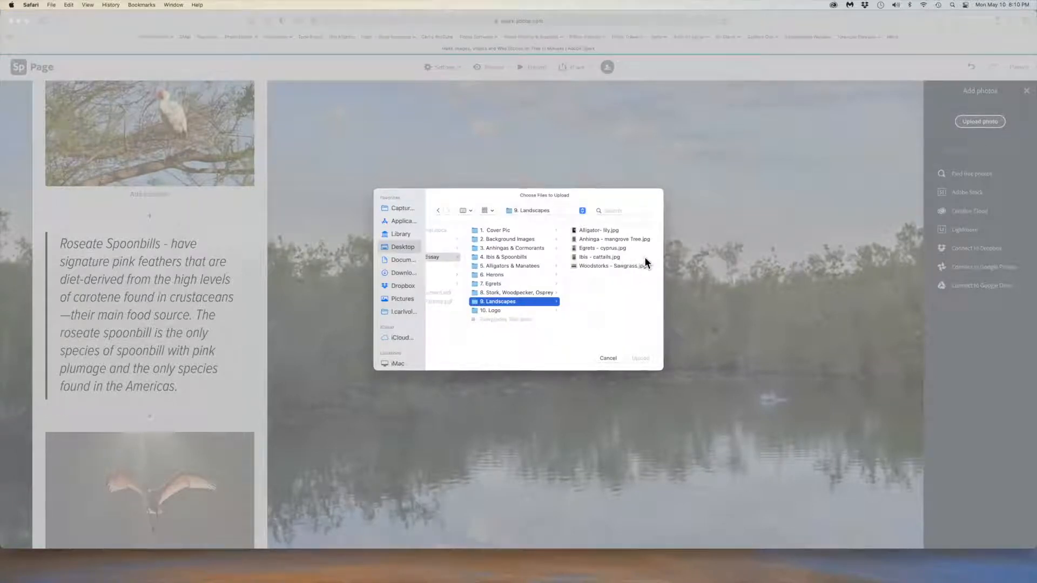
{"action": "left_click", "coordinate": [582, 256]}
{"action": "left_click", "coordinate": [639, 358]}
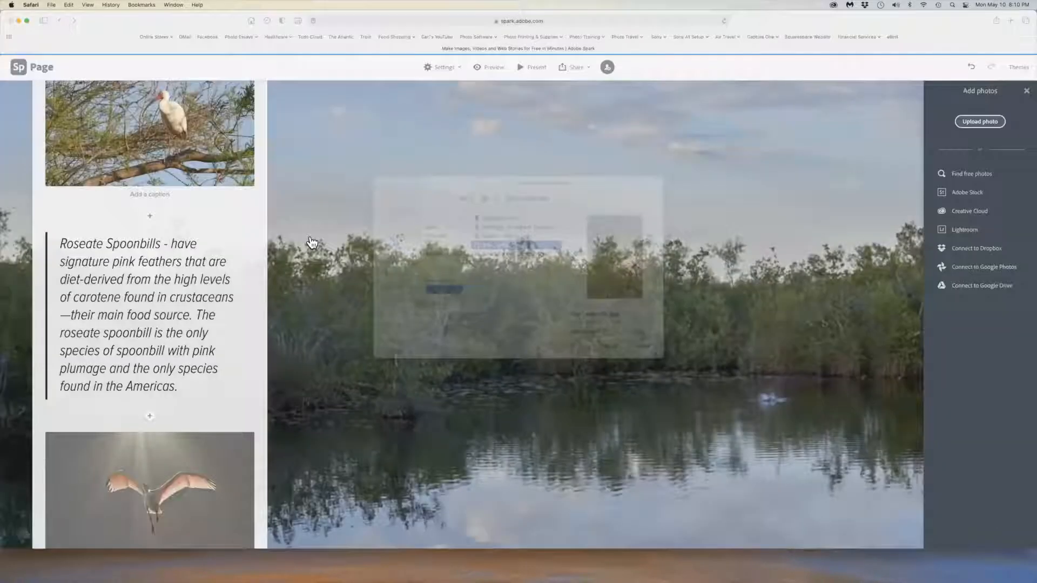
Step: Move the content column with the ibis and spoonbill photos and text to the center of the background image
{"action": "scroll", "coordinate": [229, 162], "scroll_direction": "up", "scroll_amount": 4}
{"action": "scroll", "coordinate": [245, 152], "scroll_direction": "up", "scroll_amount": 10}
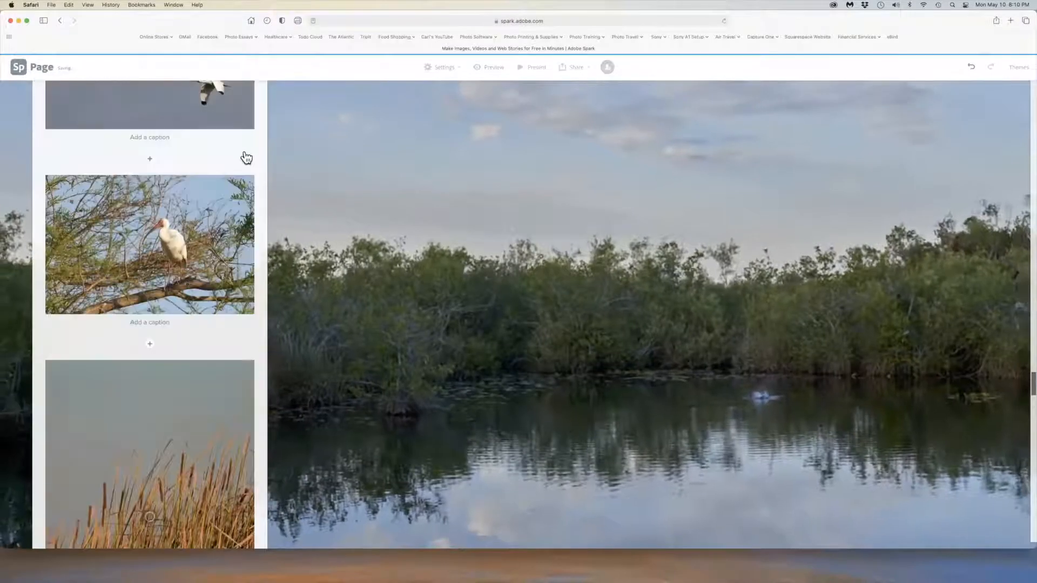
{"action": "left_click_drag", "start_coordinate": [204, 253], "coordinate": [671, 166]}
{"action": "scroll", "coordinate": [813, 281], "scroll_direction": "down", "scroll_amount": 15}
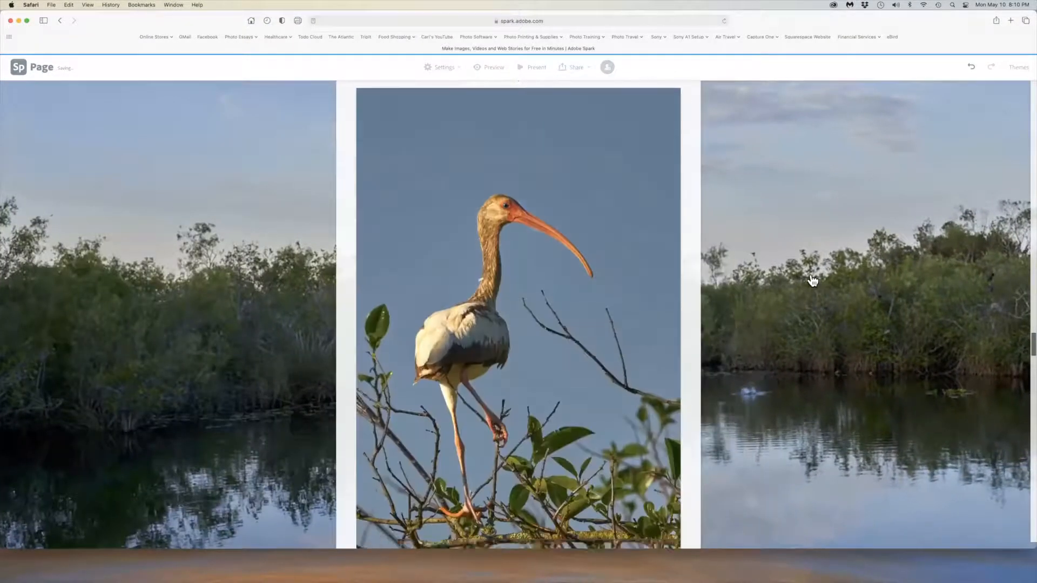
{"action": "scroll", "coordinate": [812, 281], "scroll_direction": "down", "scroll_amount": 3}
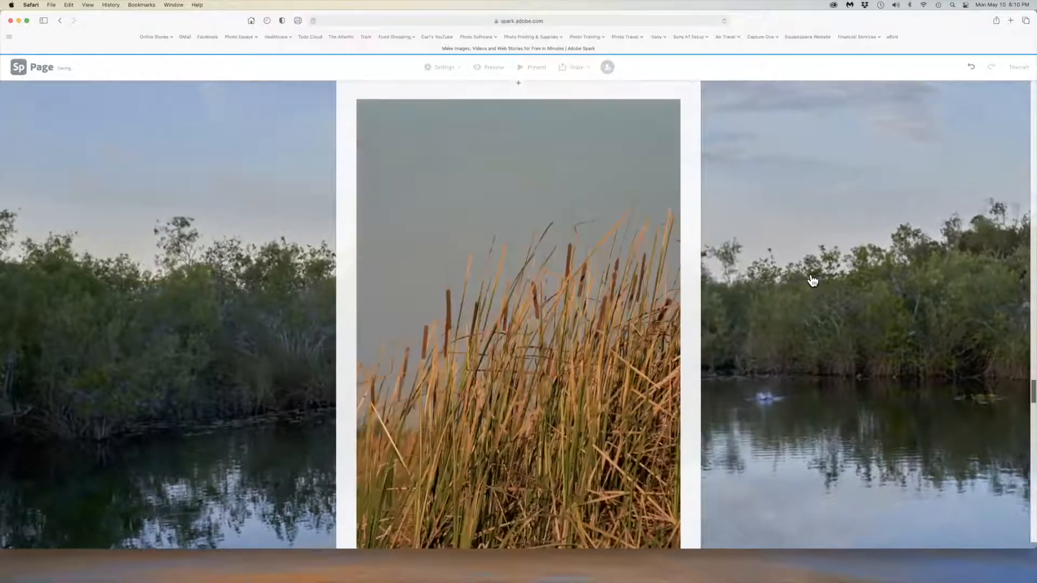
{"action": "scroll", "coordinate": [813, 281], "scroll_direction": "down", "scroll_amount": 4}
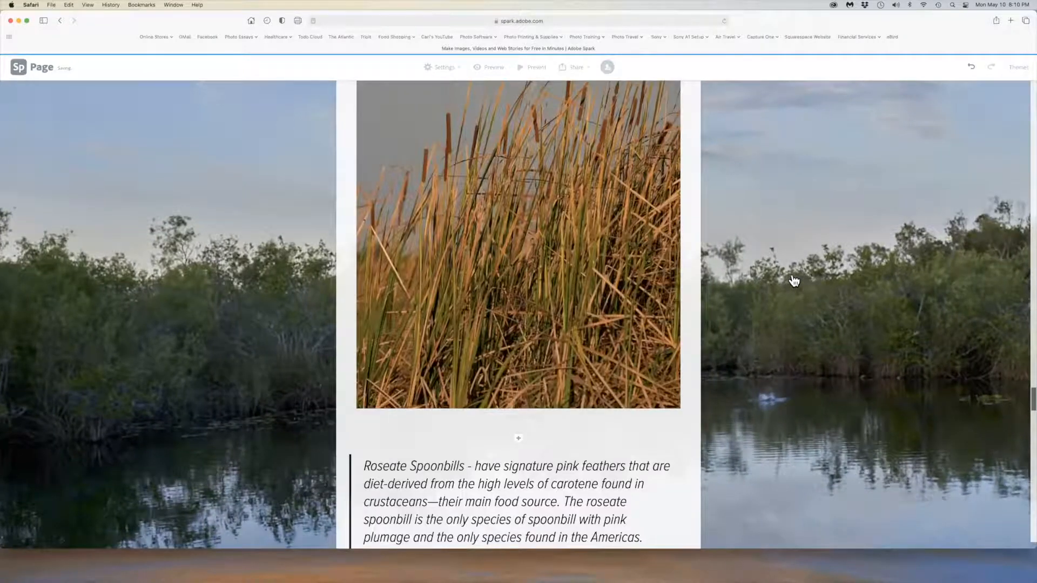
{"action": "scroll", "coordinate": [794, 281], "scroll_direction": "down", "scroll_amount": 2}
Step: Preview the page and look through its photo sections, including the anhinga pictures
{"action": "left_click", "coordinate": [490, 69]}
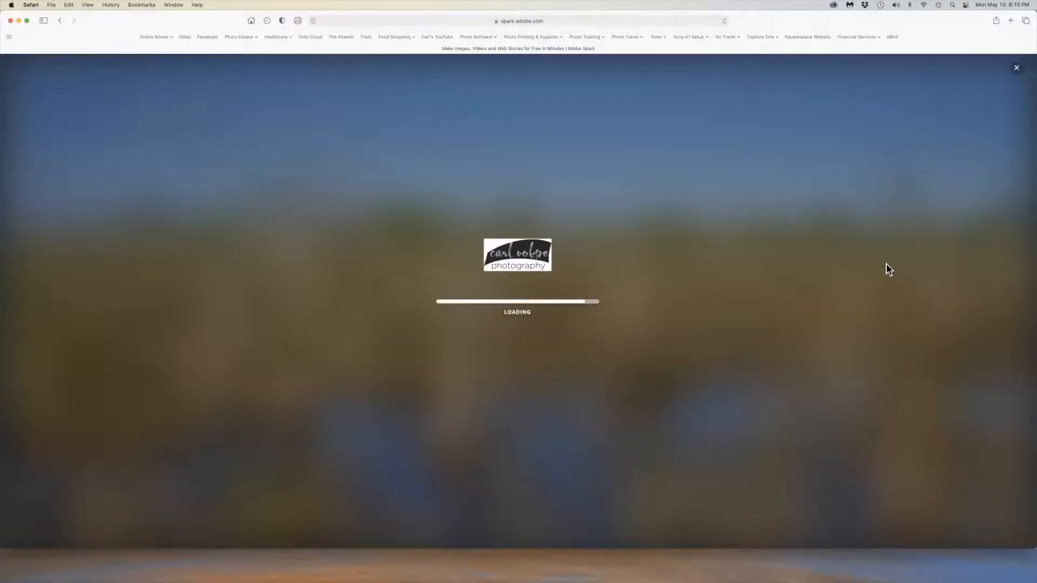
{"action": "scroll", "coordinate": [886, 264], "scroll_direction": "up", "scroll_amount": 10}
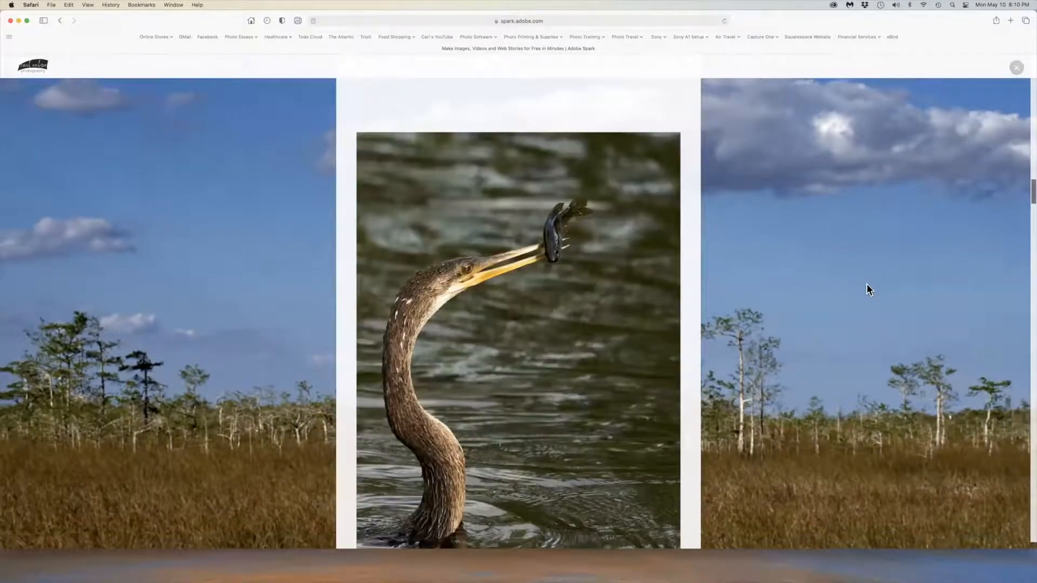
{"action": "scroll", "coordinate": [866, 284], "scroll_direction": "up", "scroll_amount": 5}
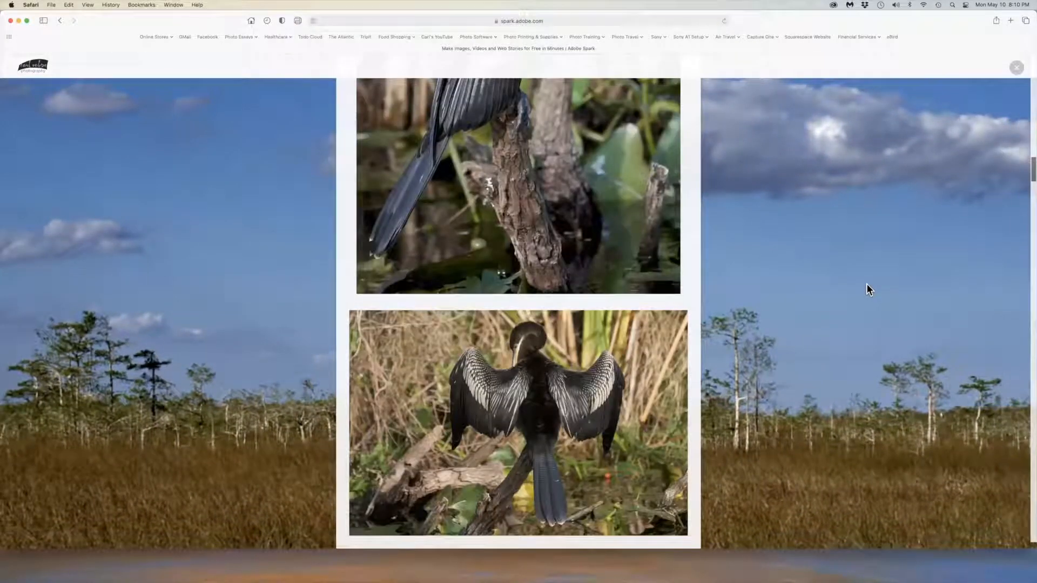
Step: Review the previewed page from the Everglades title through the anhinga and double-crested cormorant photos
{"action": "scroll", "coordinate": [867, 284], "scroll_direction": "up", "scroll_amount": 5}
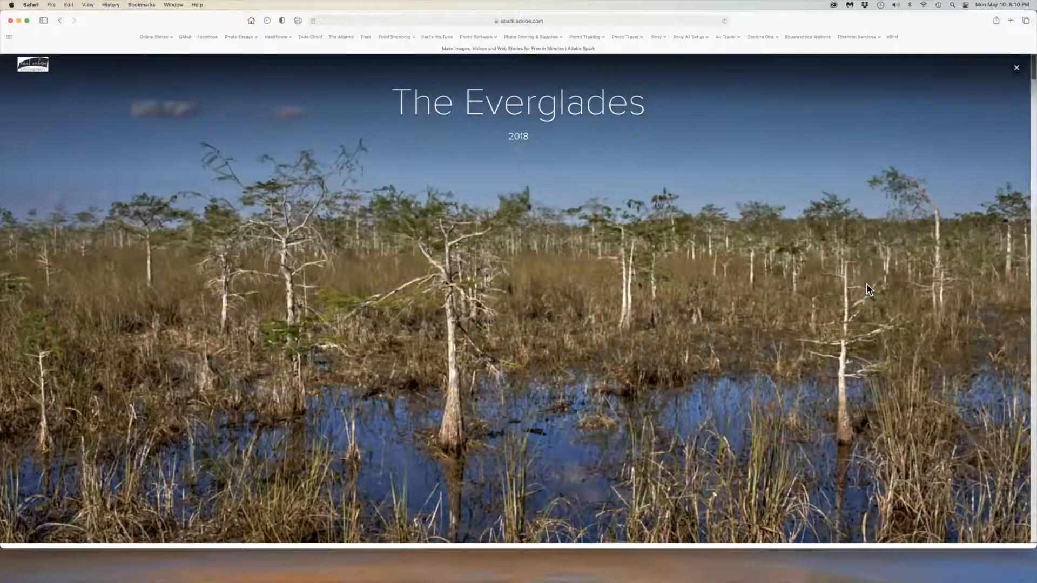
{"action": "scroll", "coordinate": [866, 284], "scroll_direction": "down", "scroll_amount": 2}
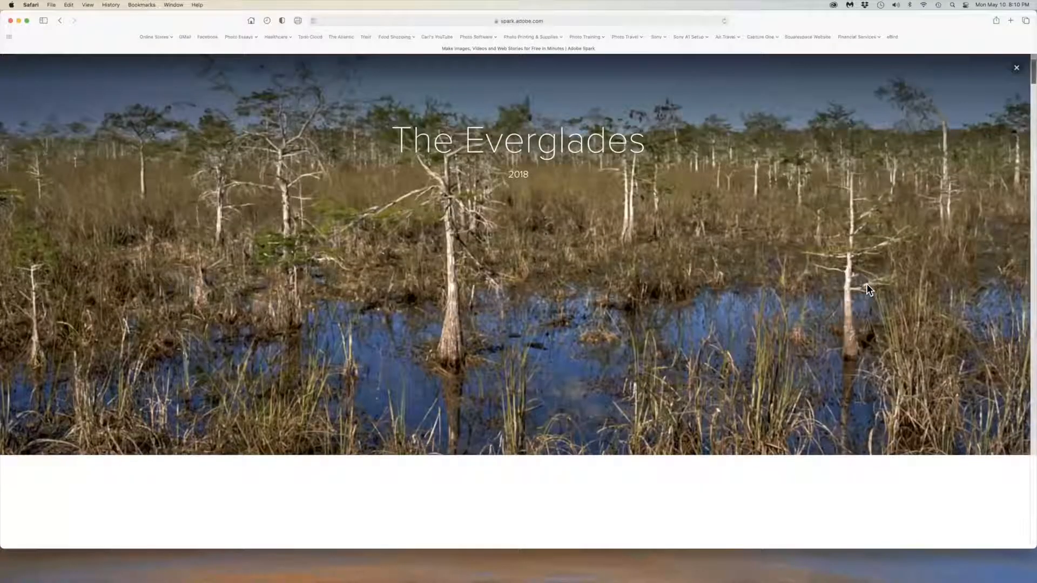
{"action": "scroll", "coordinate": [867, 283], "scroll_direction": "down", "scroll_amount": 2}
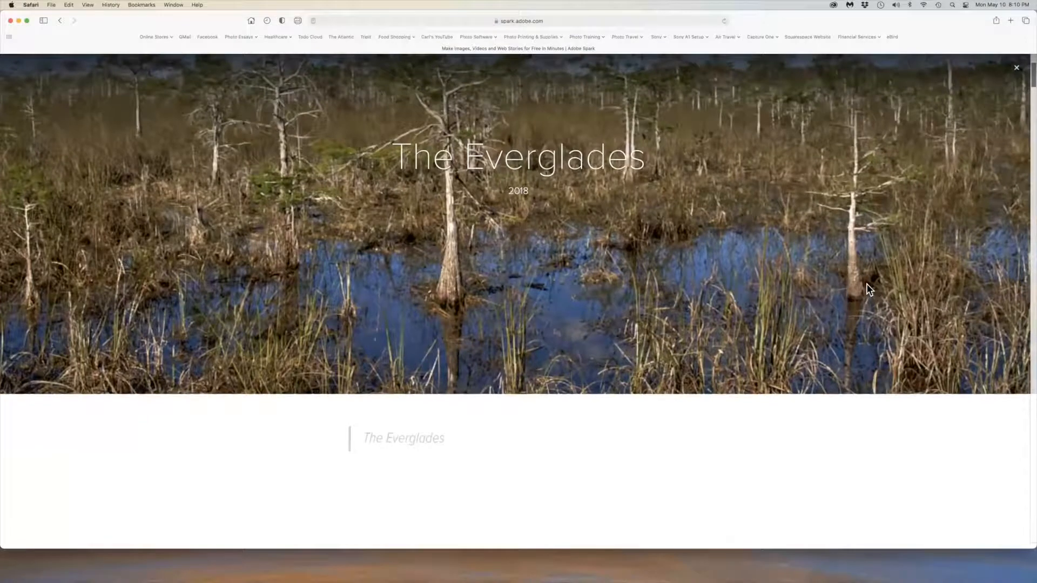
{"action": "scroll", "coordinate": [867, 284], "scroll_direction": "down", "scroll_amount": 2}
{"action": "scroll", "coordinate": [867, 284], "scroll_direction": "down", "scroll_amount": 5}
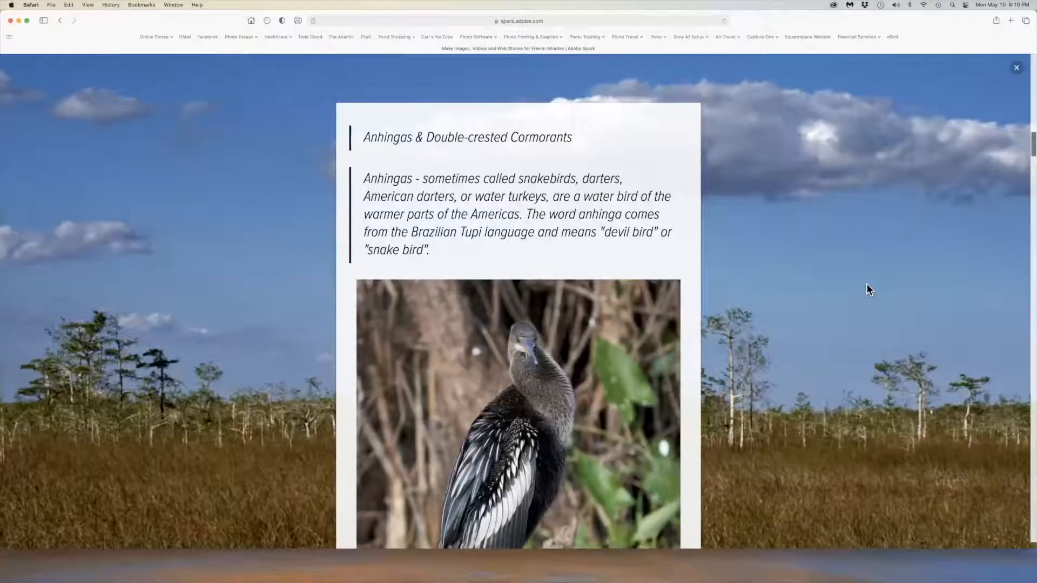
{"action": "scroll", "coordinate": [866, 289], "scroll_direction": "down", "scroll_amount": 5}
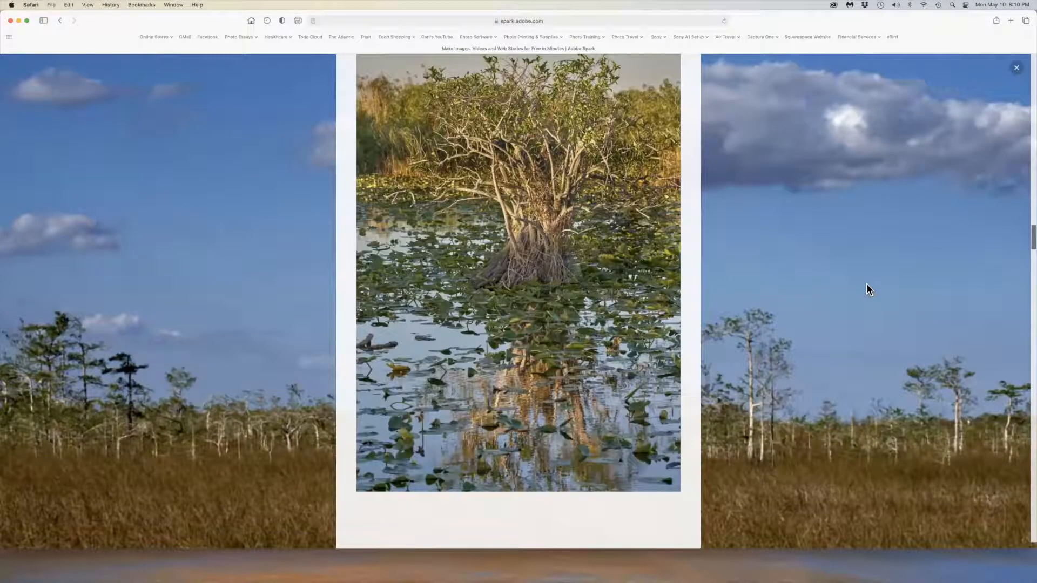
{"action": "scroll", "coordinate": [867, 285], "scroll_direction": "down", "scroll_amount": 5}
{"action": "scroll", "coordinate": [866, 285], "scroll_direction": "down", "scroll_amount": 5}
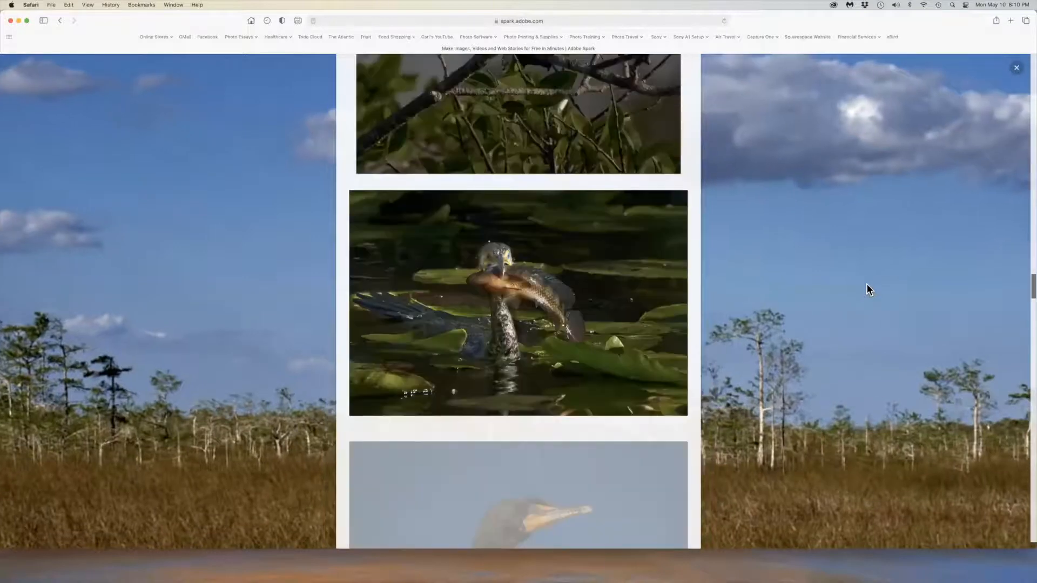
{"action": "scroll", "coordinate": [867, 285], "scroll_direction": "down", "scroll_amount": 10}
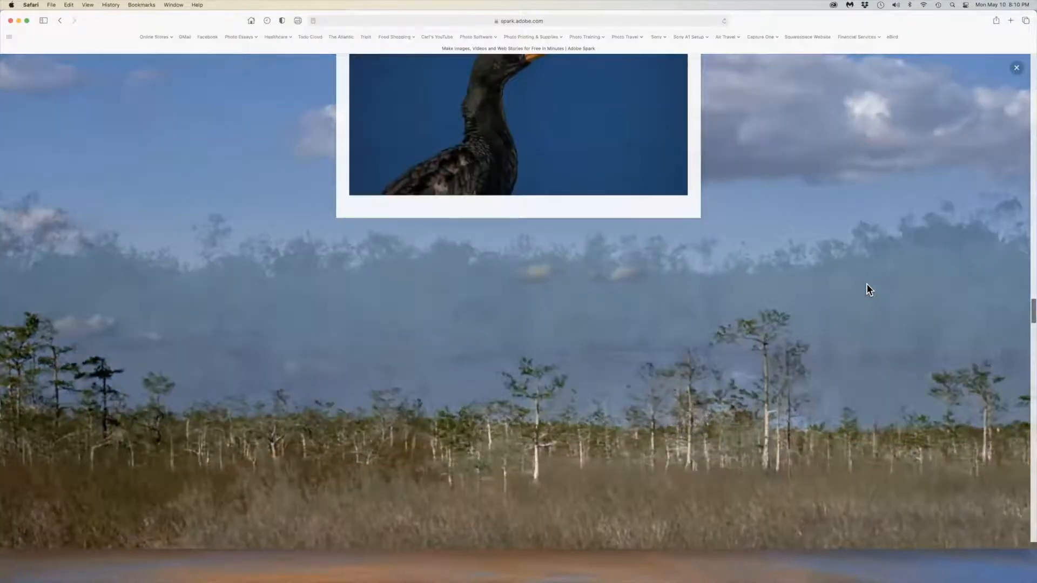
Step: Review the ibis and spoonbill sections and the following boardwalk photo in the preview
{"action": "scroll", "coordinate": [866, 290], "scroll_direction": "down", "scroll_amount": 5}
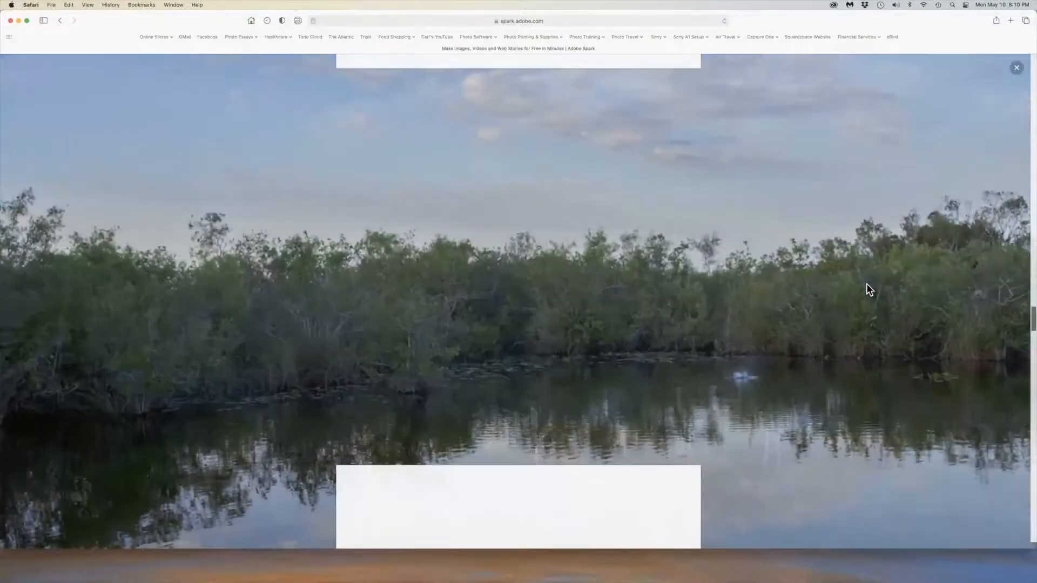
{"action": "scroll", "coordinate": [867, 285], "scroll_direction": "down", "scroll_amount": 10}
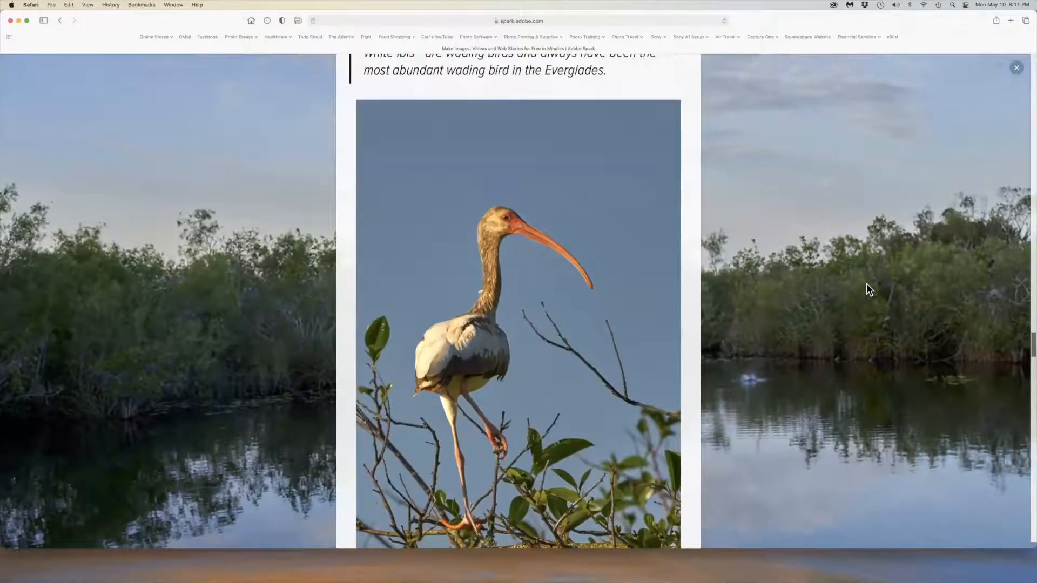
{"action": "scroll", "coordinate": [866, 285], "scroll_direction": "down", "scroll_amount": 10}
{"action": "scroll", "coordinate": [652, 206], "scroll_direction": "down", "scroll_amount": 10}
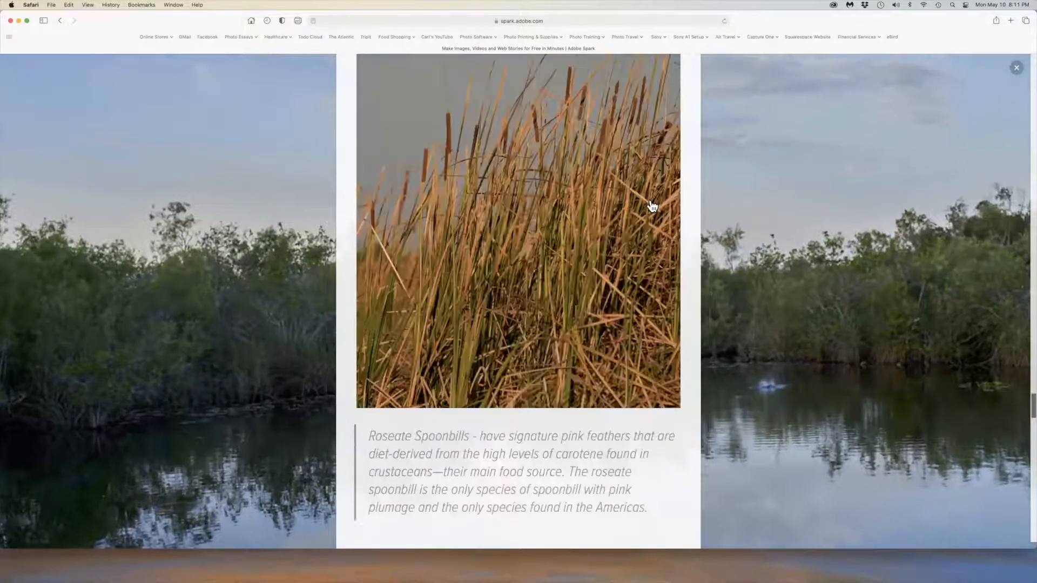
{"action": "scroll", "coordinate": [652, 206], "scroll_direction": "down", "scroll_amount": 5}
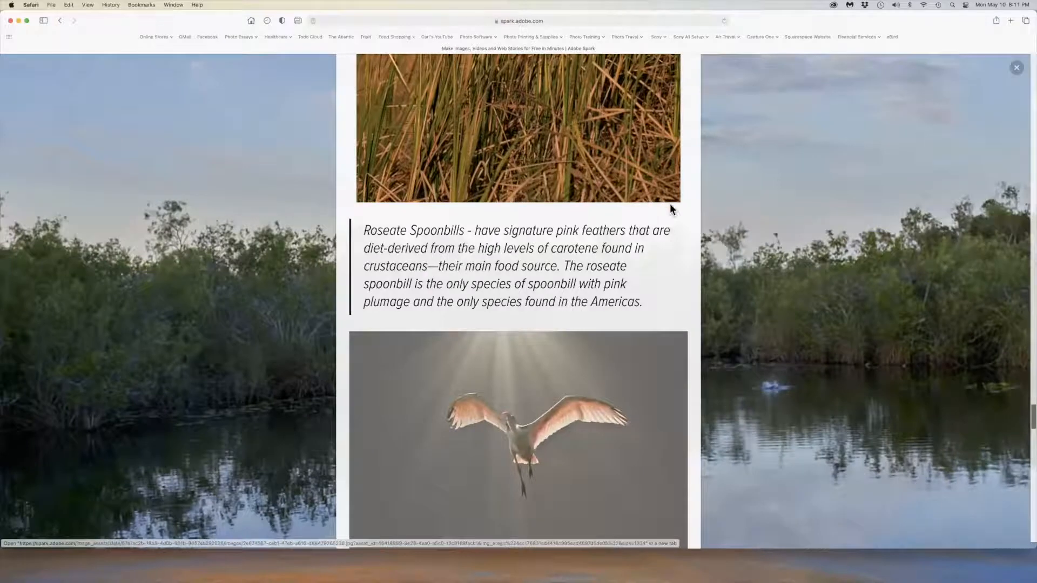
{"action": "scroll", "coordinate": [669, 209], "scroll_direction": "down", "scroll_amount": 4}
{"action": "scroll", "coordinate": [670, 202], "scroll_direction": "down", "scroll_amount": 8}
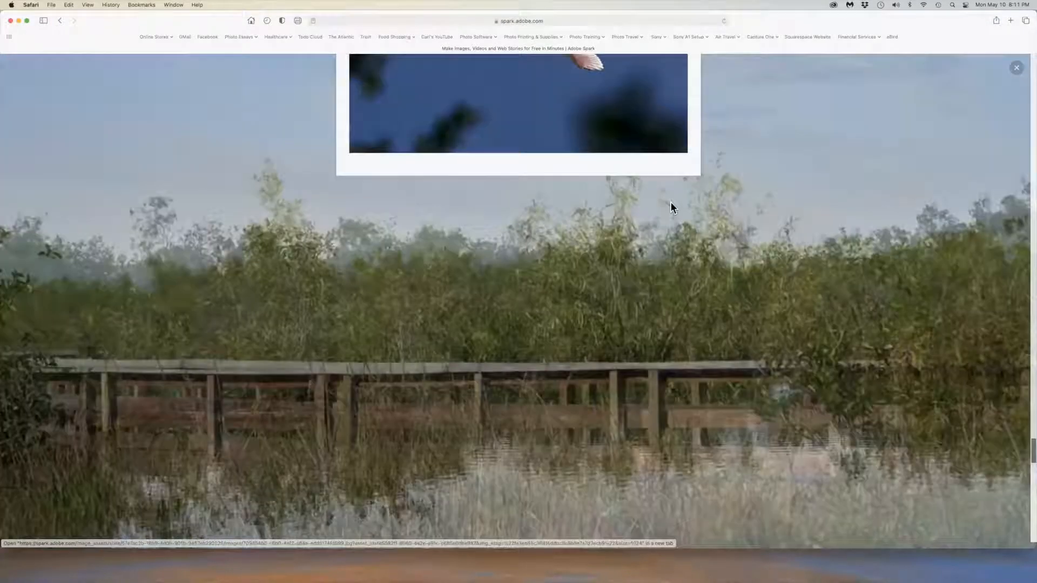
{"action": "scroll", "coordinate": [639, 193], "scroll_direction": "down", "scroll_amount": 3}
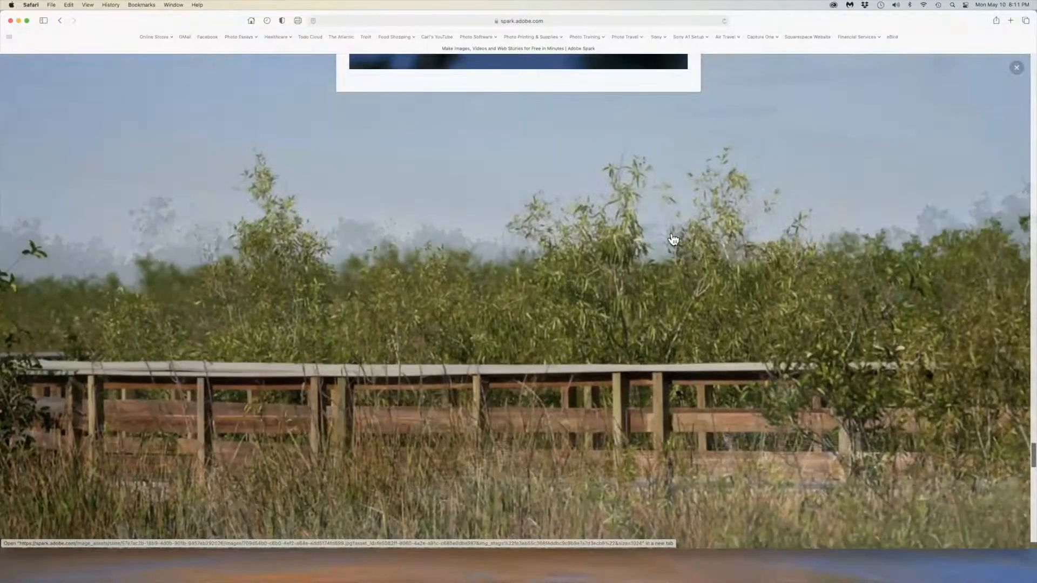
{"action": "scroll", "coordinate": [738, 247], "scroll_direction": "down", "scroll_amount": 10}
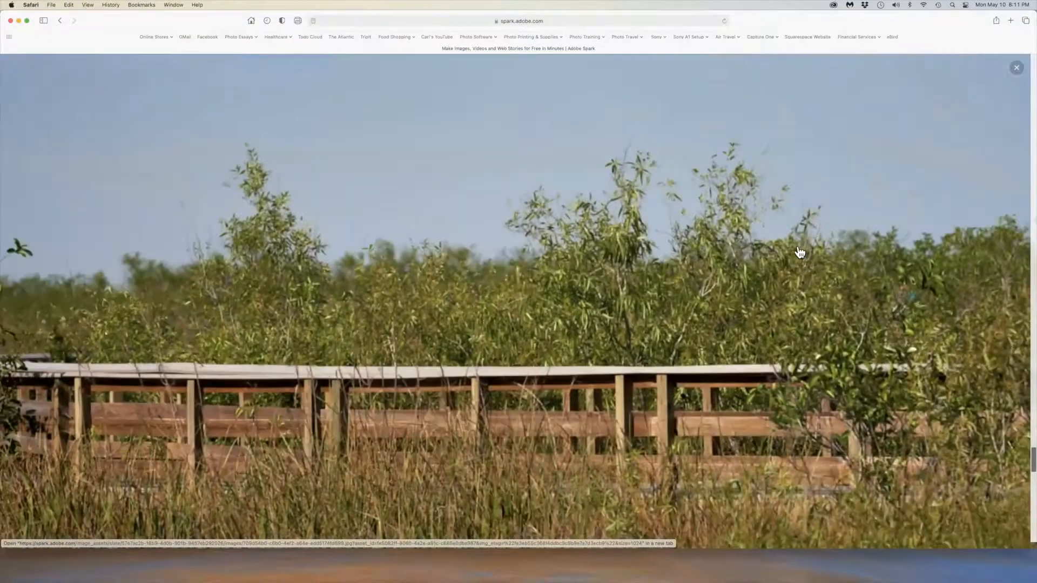
{"action": "scroll", "coordinate": [833, 250], "scroll_direction": "down", "scroll_amount": 1}
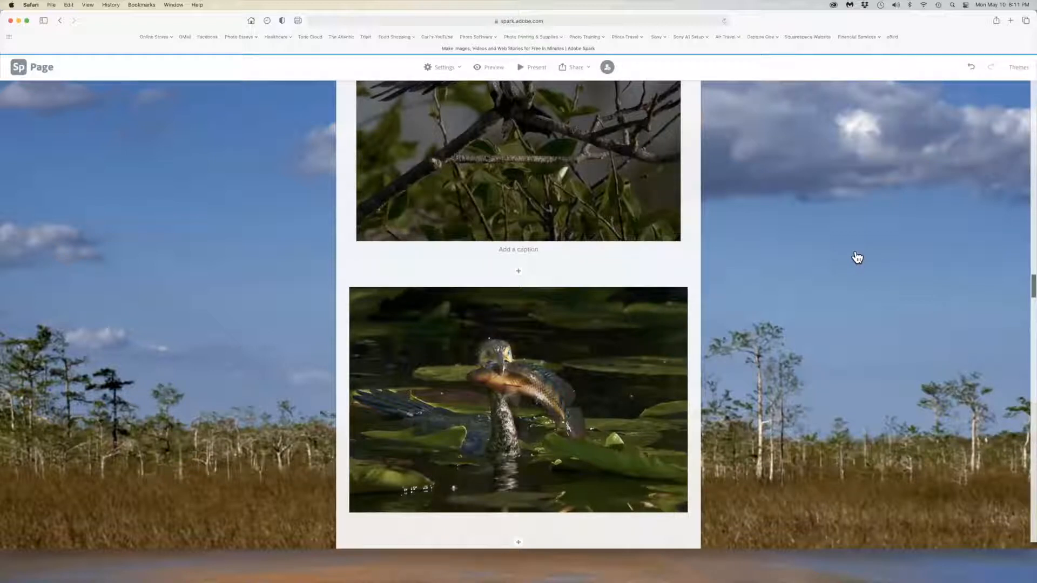
Step: Look back through the cormorant and anhinga photos and text in the page editor
{"action": "scroll", "coordinate": [606, 211], "scroll_direction": "up", "scroll_amount": 5}
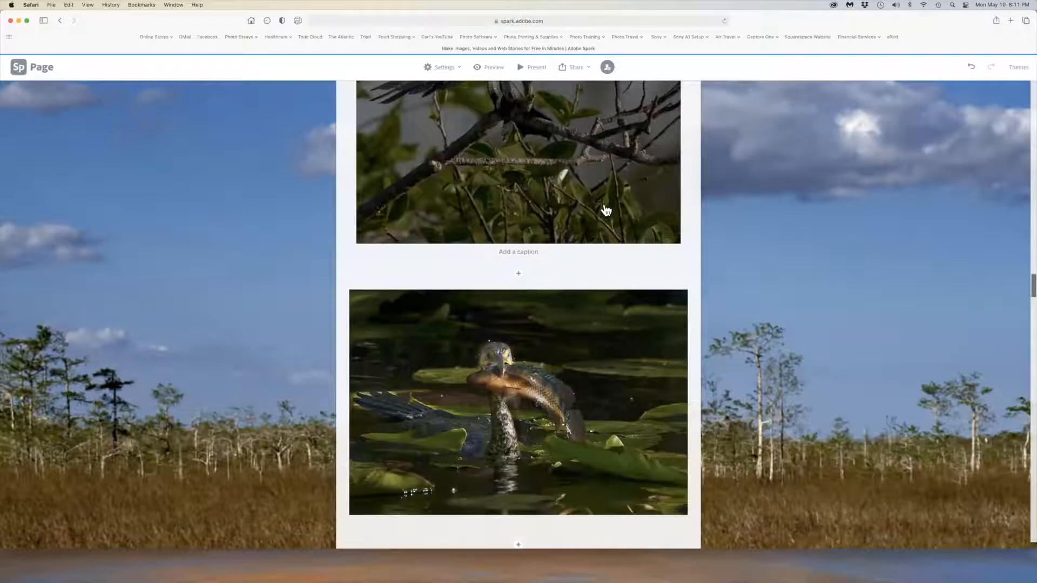
{"action": "scroll", "coordinate": [606, 211], "scroll_direction": "up", "scroll_amount": 6}
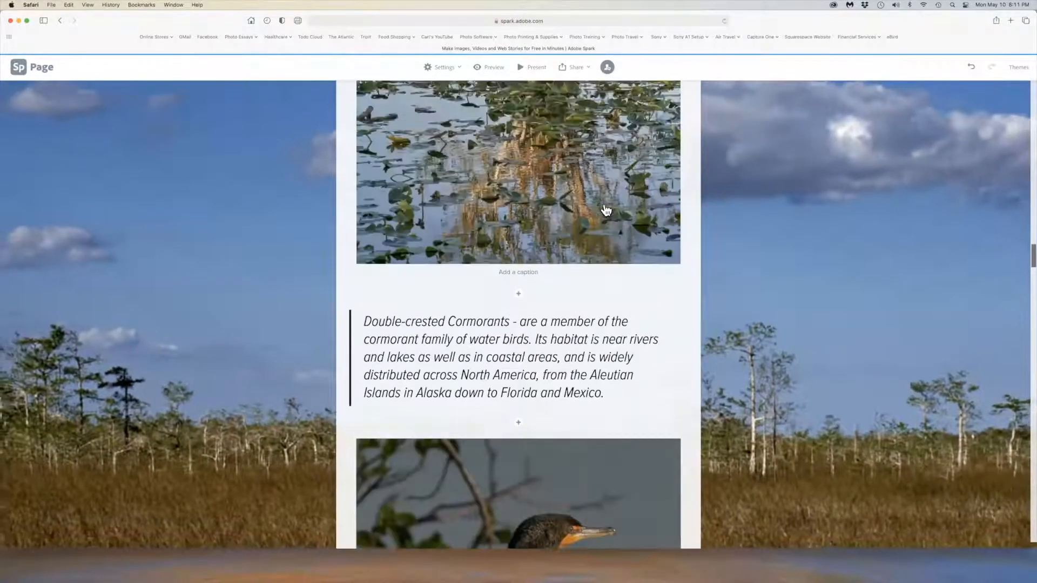
{"action": "scroll", "coordinate": [606, 211], "scroll_direction": "up", "scroll_amount": 1}
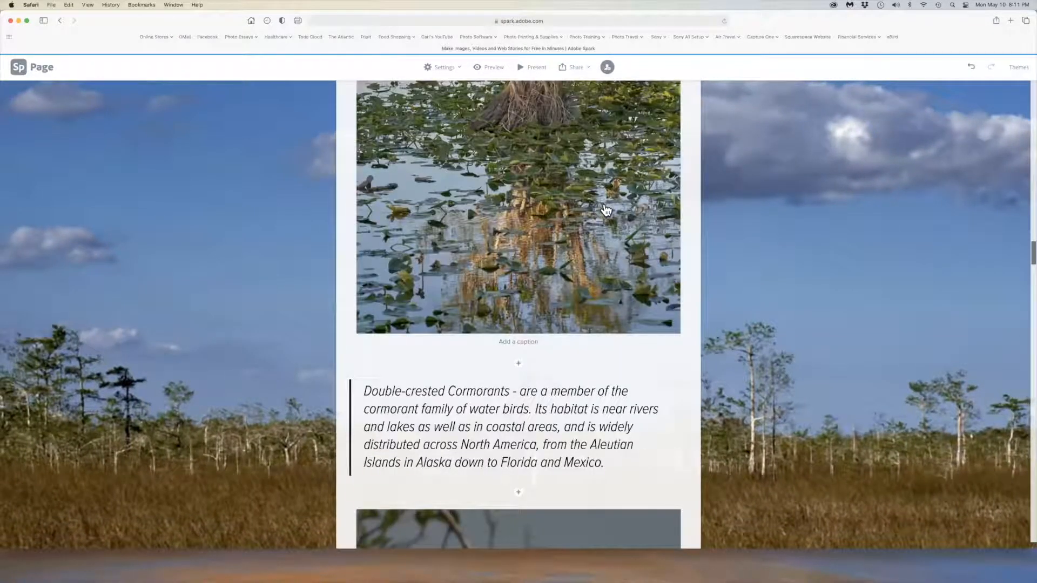
{"action": "scroll", "coordinate": [606, 210], "scroll_direction": "up", "scroll_amount": 1}
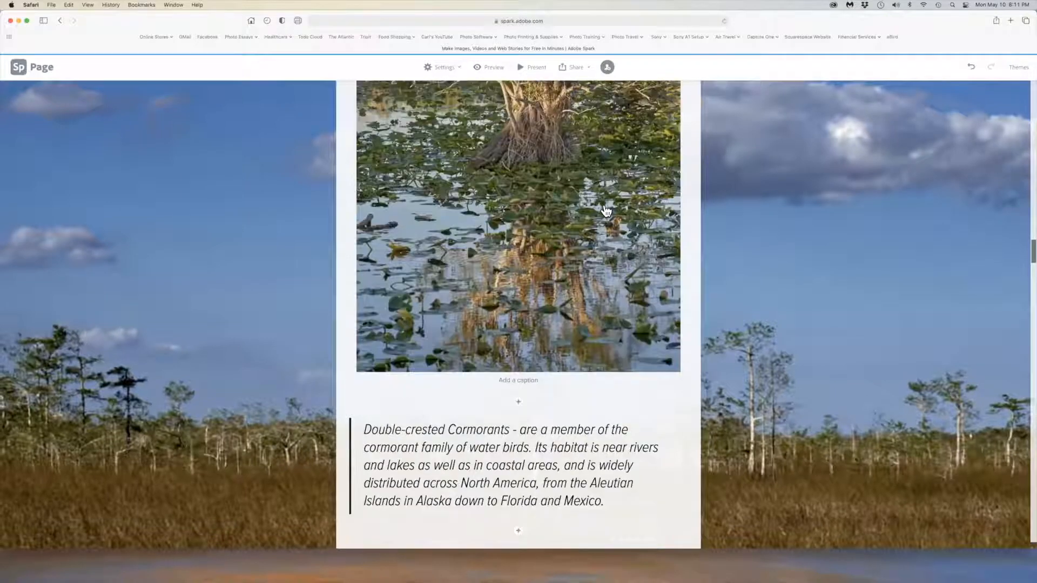
{"action": "scroll", "coordinate": [693, 235], "scroll_direction": "up", "scroll_amount": 1}
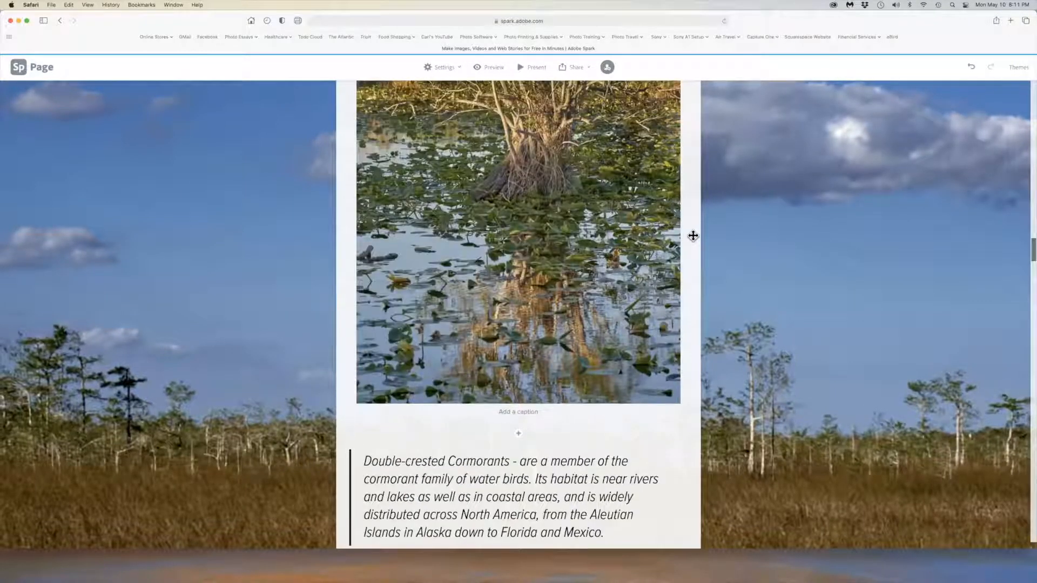
{"action": "scroll", "coordinate": [693, 235], "scroll_direction": "up", "scroll_amount": 10}
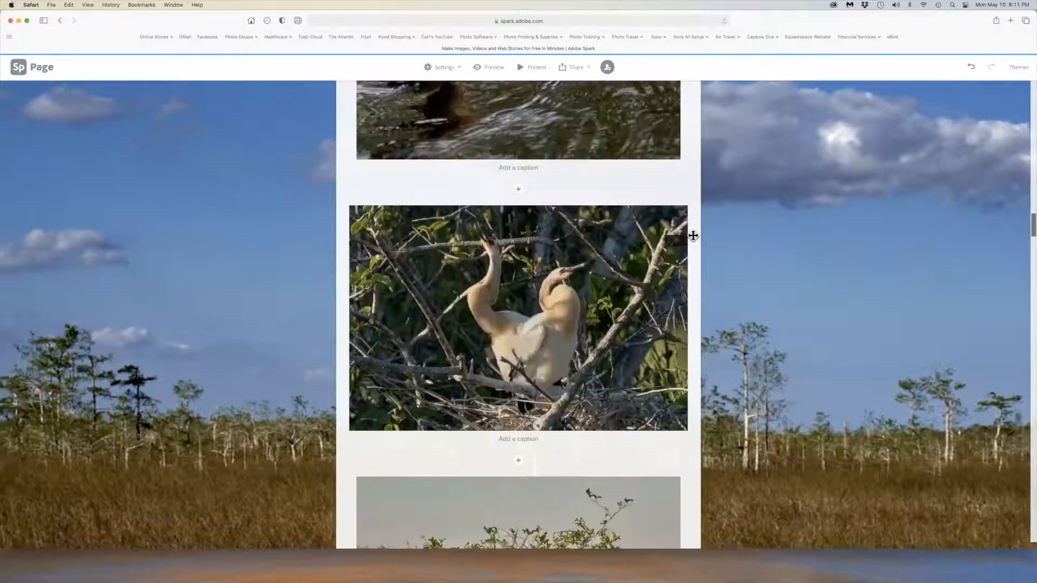
{"action": "scroll", "coordinate": [693, 235], "scroll_direction": "up", "scroll_amount": 7}
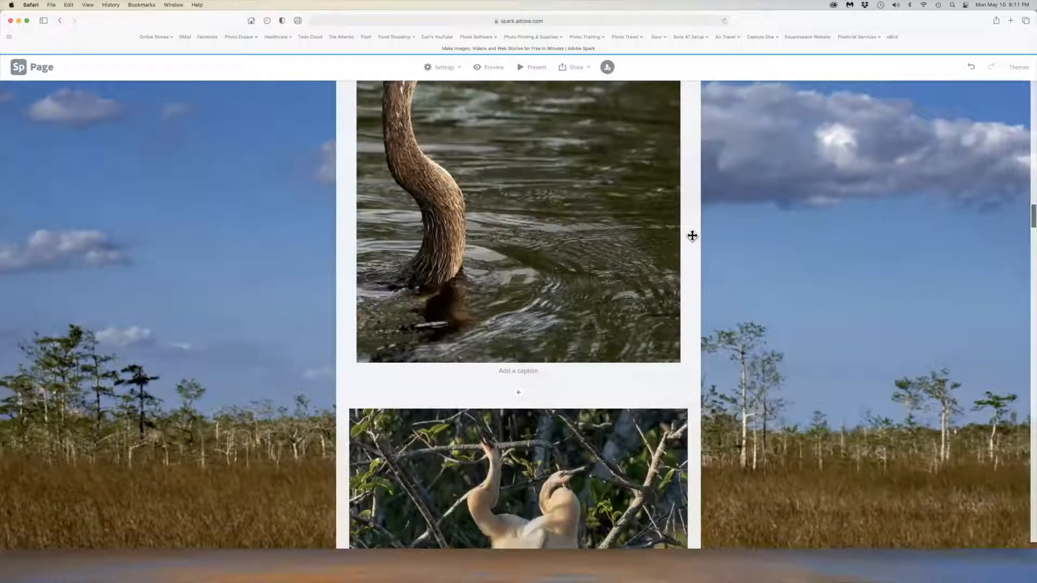
{"action": "scroll", "coordinate": [693, 235], "scroll_direction": "up", "scroll_amount": 2}
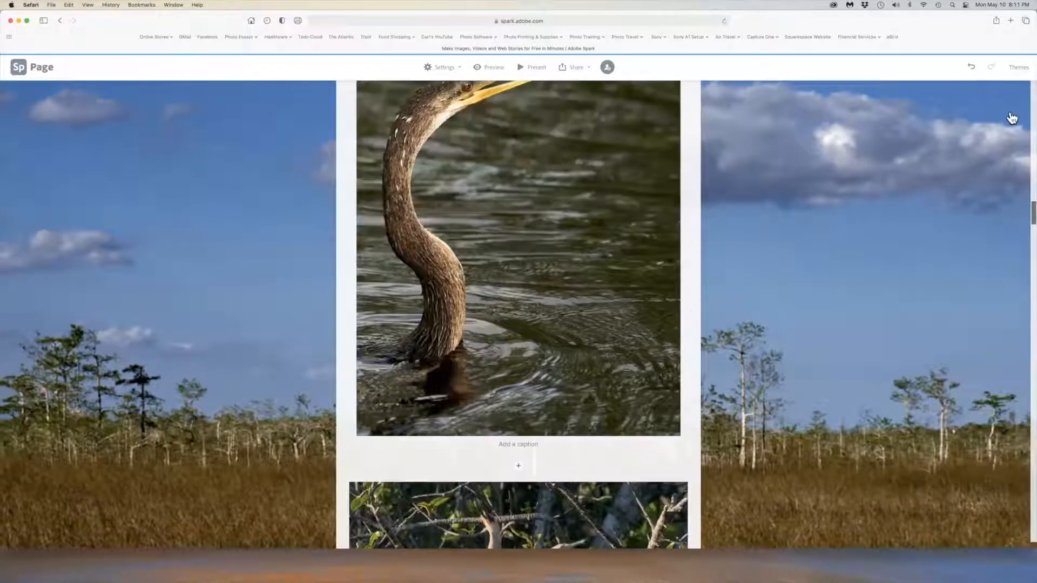
{"action": "scroll", "coordinate": [1010, 118], "scroll_direction": "up", "scroll_amount": 4}
{"action": "scroll", "coordinate": [999, 127], "scroll_direction": "up", "scroll_amount": 2}
{"action": "scroll", "coordinate": [1018, 97], "scroll_direction": "up", "scroll_amount": 3}
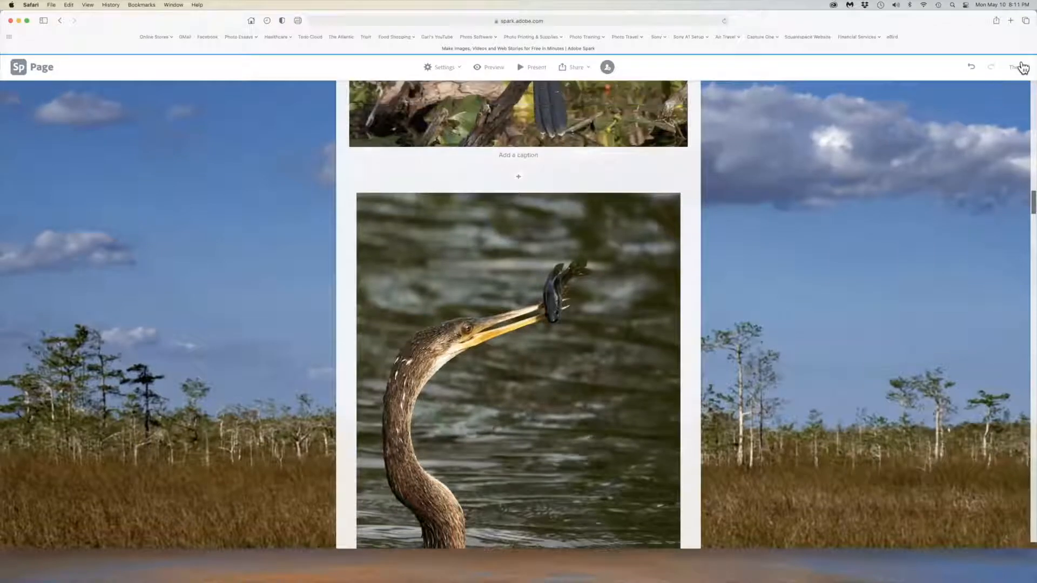
{"action": "scroll", "coordinate": [1018, 70], "scroll_direction": "up", "scroll_amount": 5}
Step: Apply the Dark brand theme to the page and look over the anhinga photos
{"action": "left_click", "coordinate": [1019, 69]}
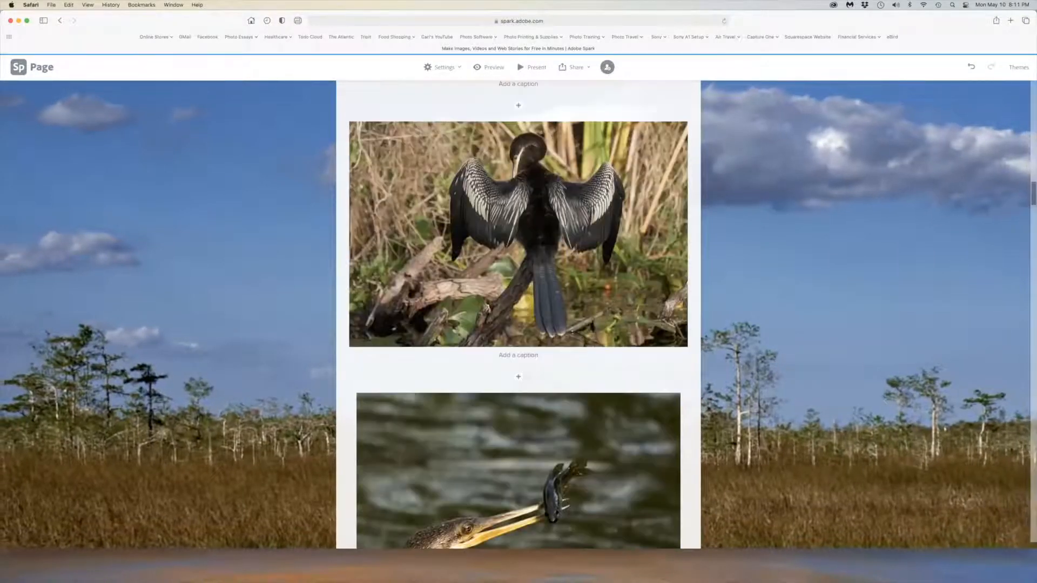
{"action": "left_click", "coordinate": [986, 270]}
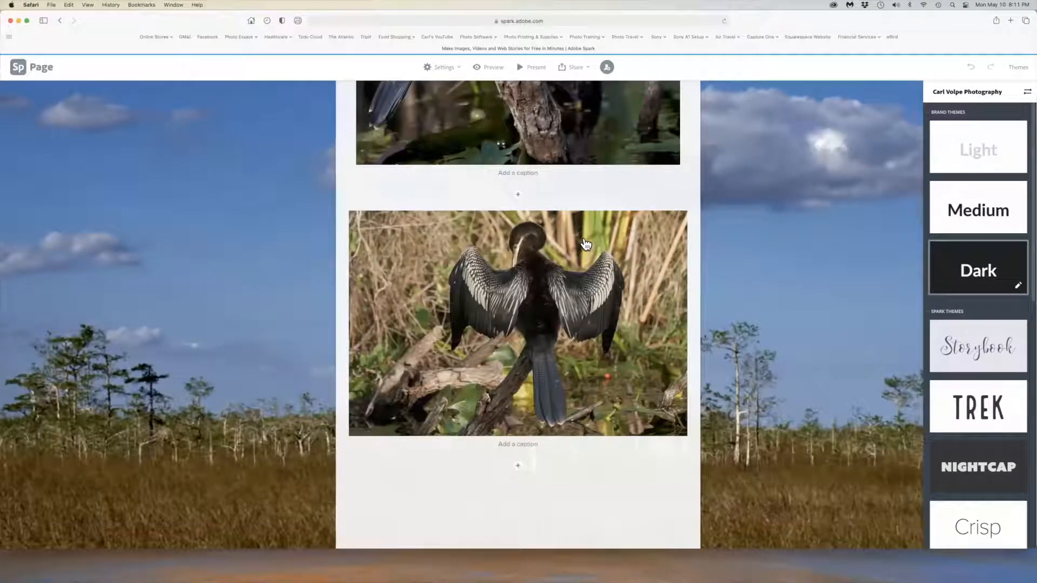
{"action": "scroll", "coordinate": [586, 244], "scroll_direction": "down", "scroll_amount": 10}
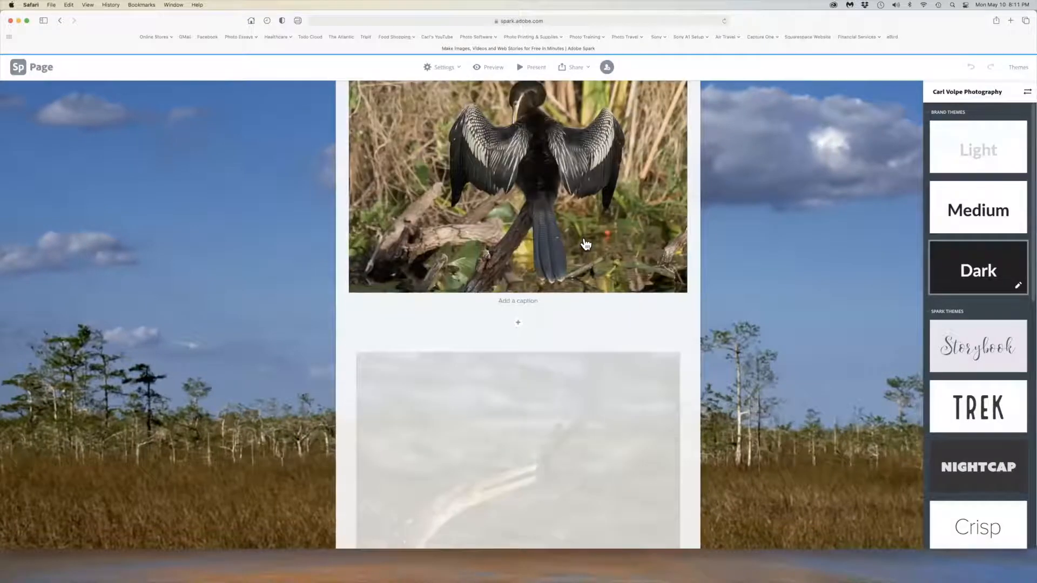
{"action": "scroll", "coordinate": [784, 257], "scroll_direction": "down", "scroll_amount": 3}
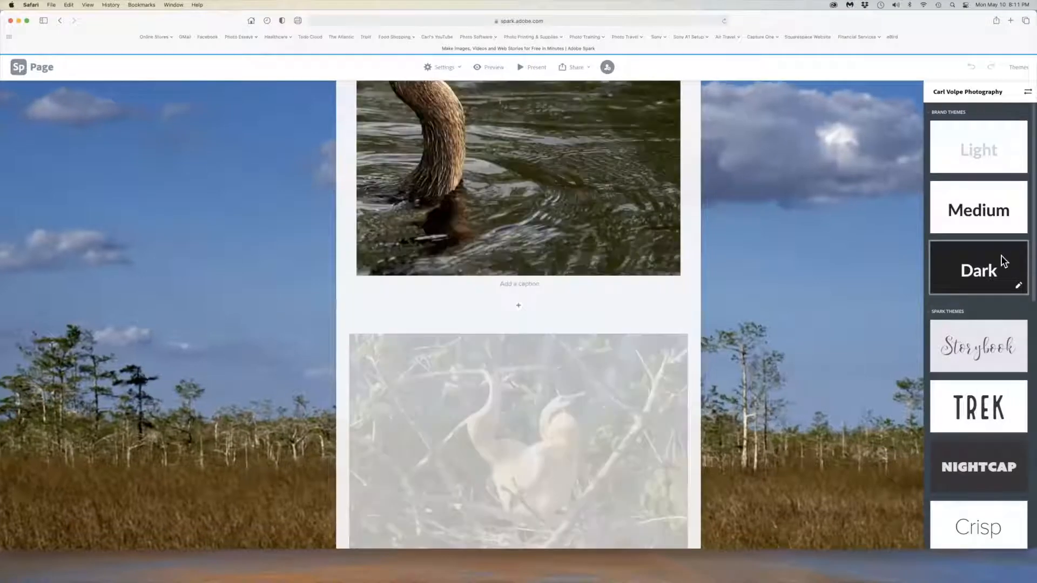
Step: Apply the Nightcap theme to the page and check it on the bird sections and introductory text
{"action": "scroll", "coordinate": [997, 353], "scroll_direction": "down", "scroll_amount": 3}
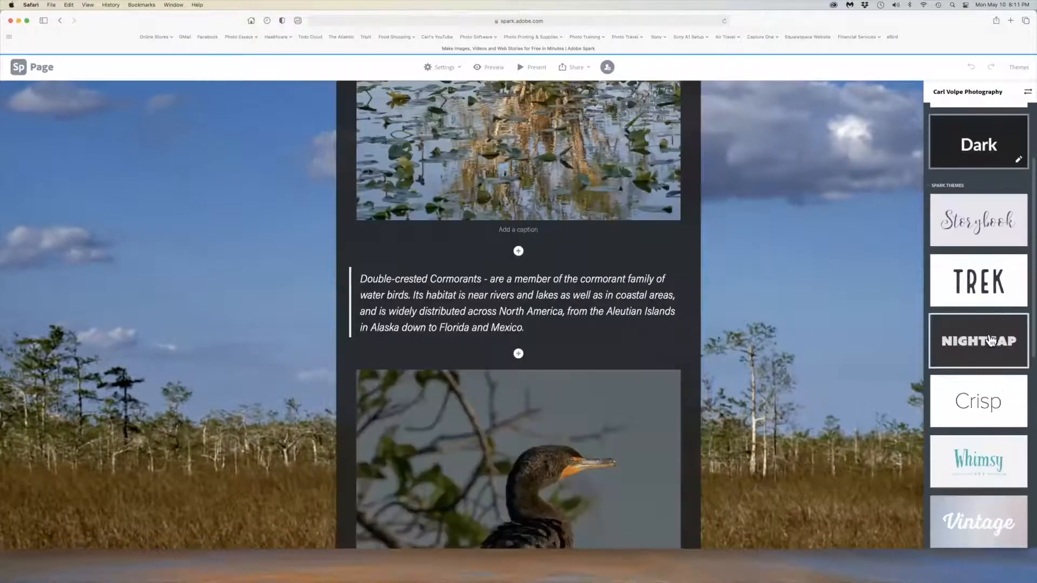
{"action": "left_click", "coordinate": [998, 344]}
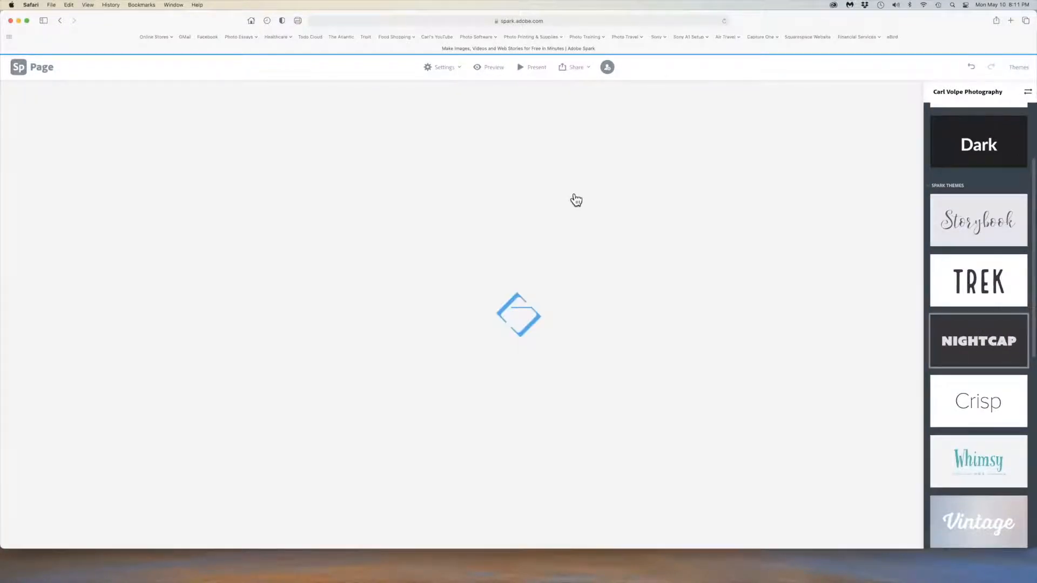
{"action": "scroll", "coordinate": [576, 199], "scroll_direction": "up", "scroll_amount": 1}
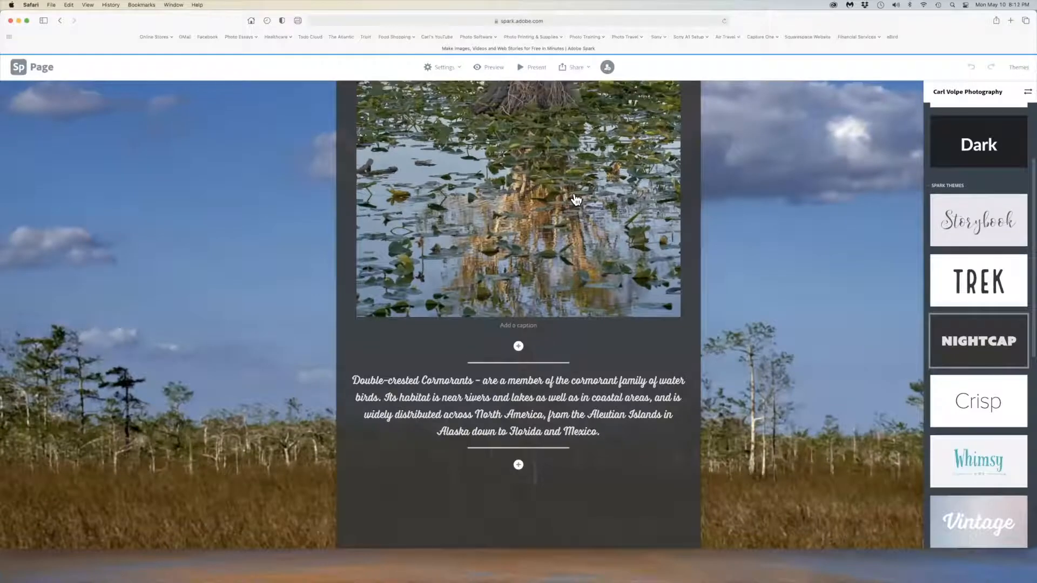
{"action": "scroll", "coordinate": [576, 200], "scroll_direction": "up", "scroll_amount": 3}
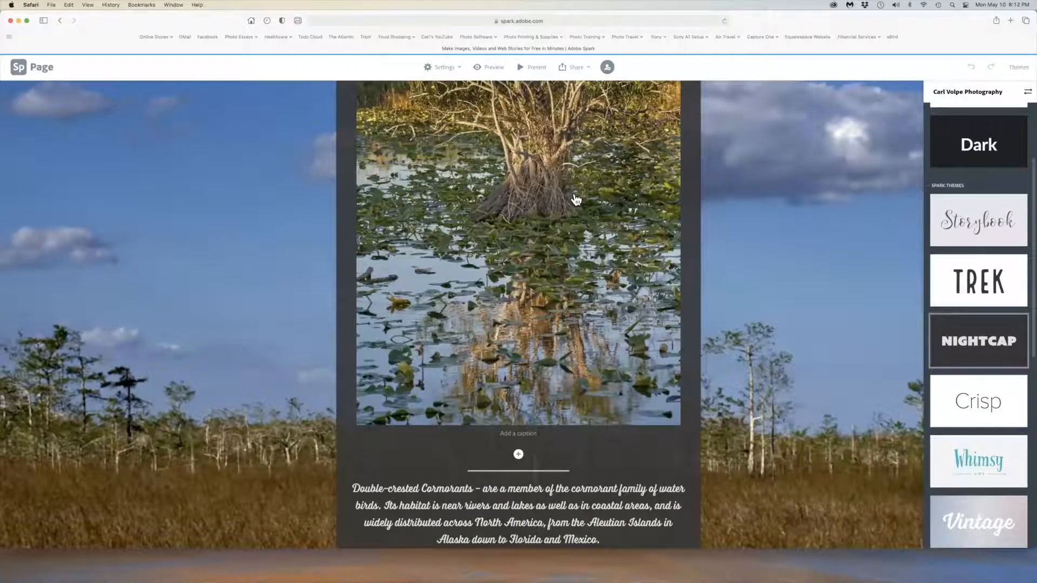
{"action": "scroll", "coordinate": [576, 200], "scroll_direction": "up", "scroll_amount": 3}
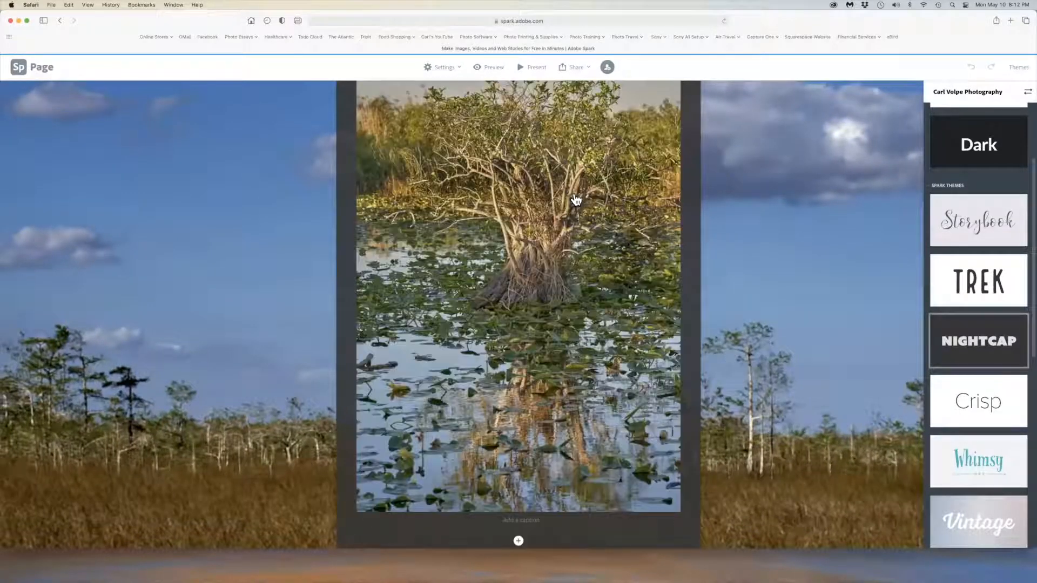
{"action": "left_click", "coordinate": [1017, 280]}
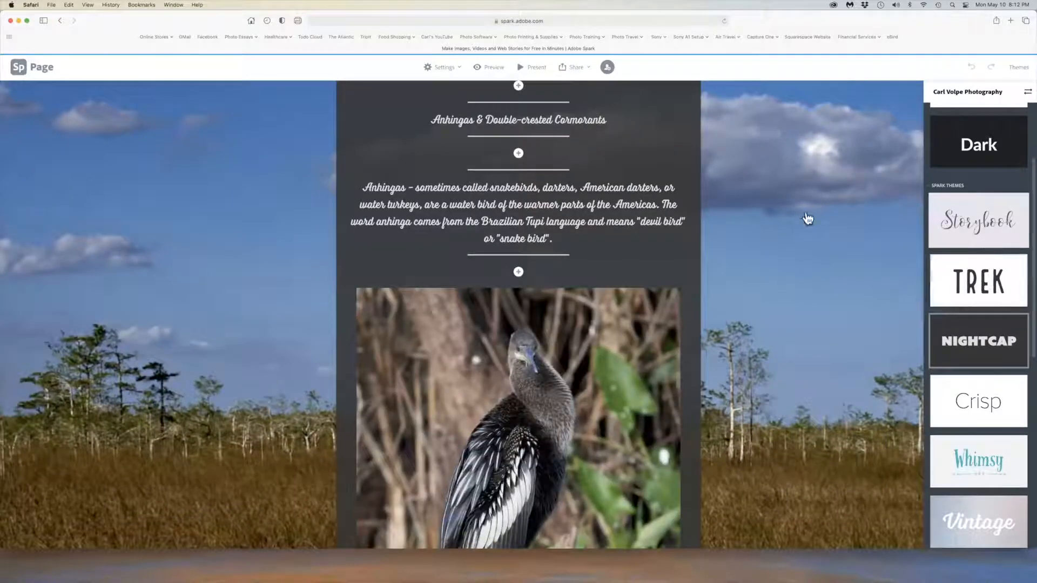
{"action": "scroll", "coordinate": [712, 199], "scroll_direction": "up", "scroll_amount": 5}
{"action": "scroll", "coordinate": [766, 201], "scroll_direction": "up", "scroll_amount": 10}
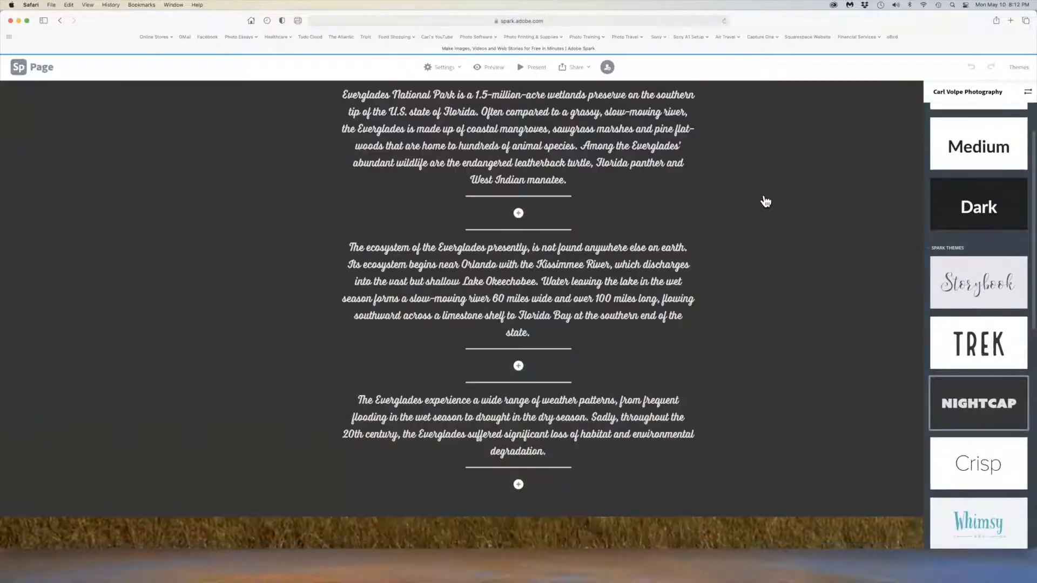
Step: Reapply the Dark brand theme to the page and look over the cover and anhinga photos
{"action": "scroll", "coordinate": [766, 201], "scroll_direction": "up", "scroll_amount": 5}
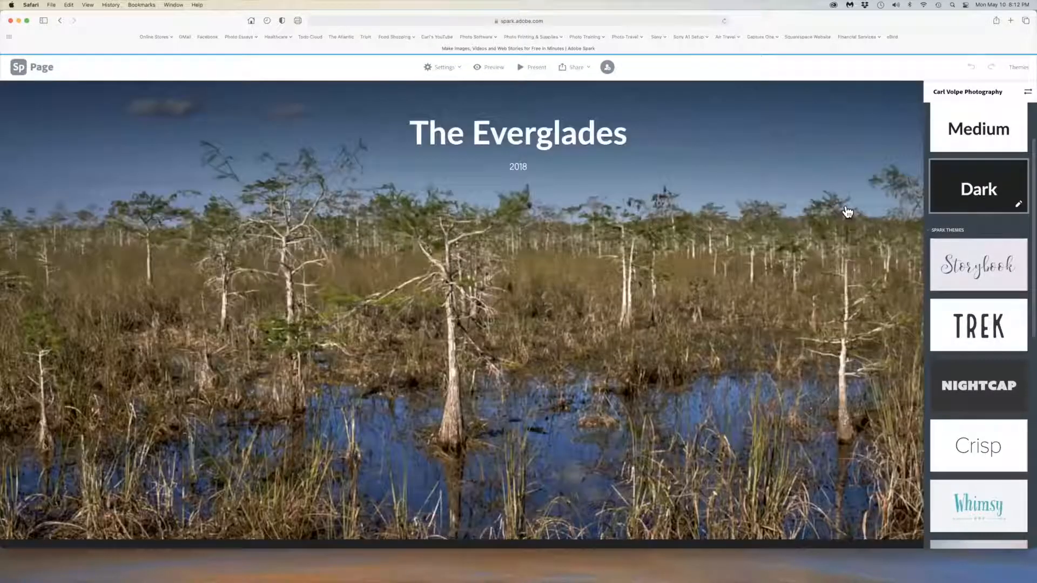
{"action": "scroll", "coordinate": [847, 212], "scroll_direction": "down", "scroll_amount": 10}
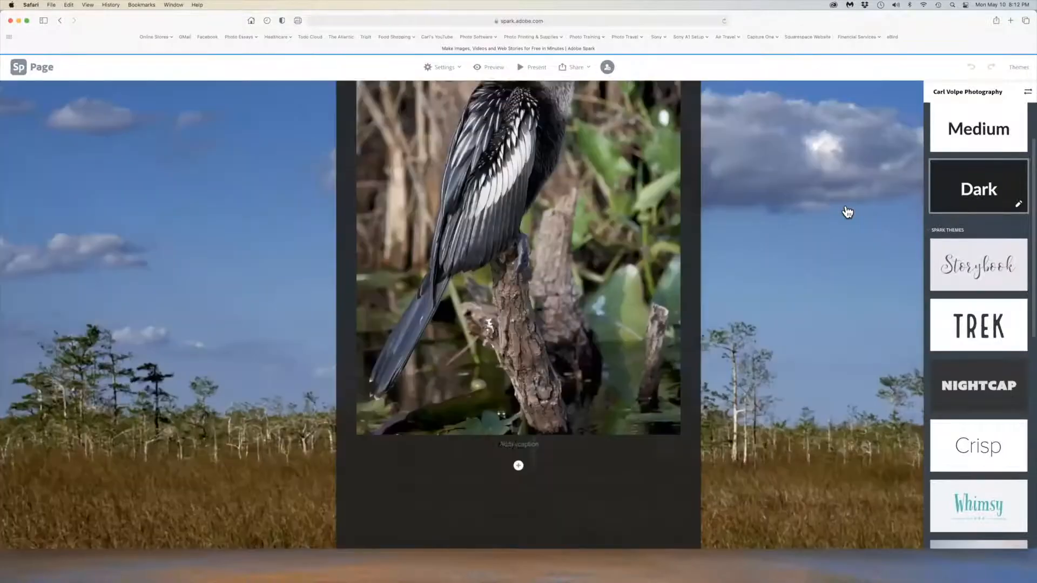
{"action": "scroll", "coordinate": [847, 211], "scroll_direction": "down", "scroll_amount": 15}
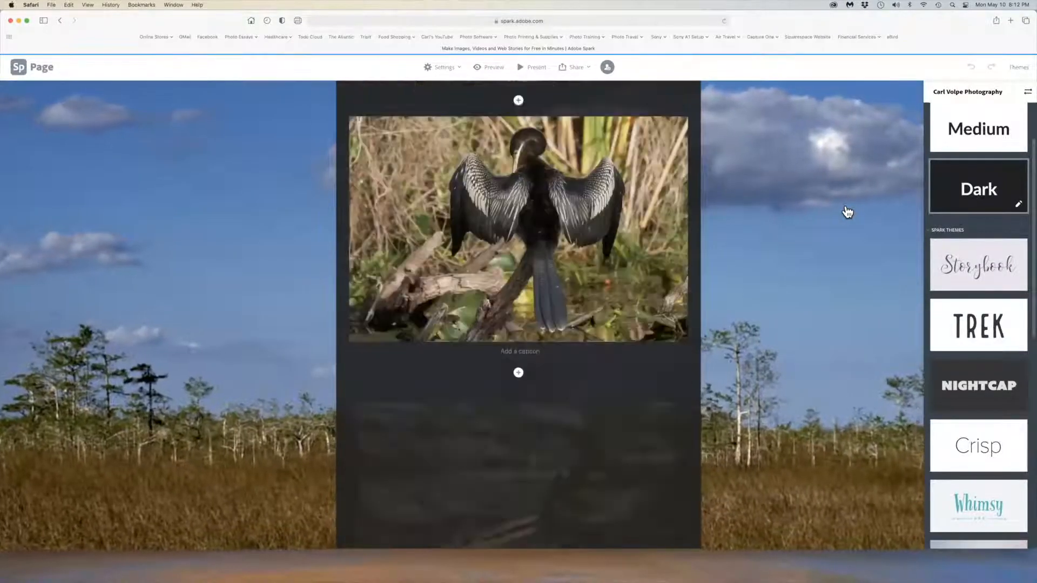
{"action": "scroll", "coordinate": [847, 212], "scroll_direction": "down", "scroll_amount": 10}
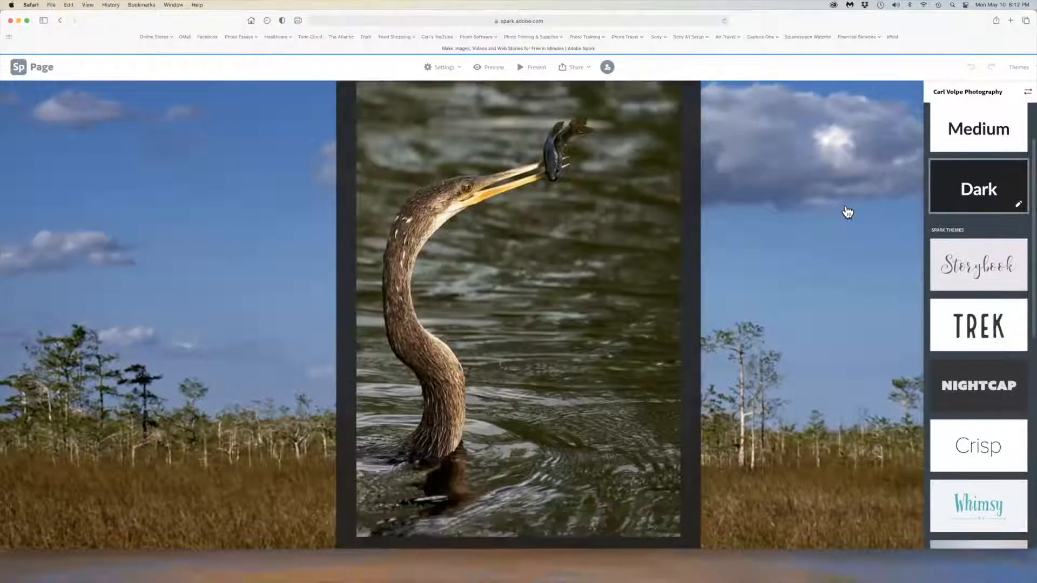
Step: Apply the Crisp theme, close the theme choices and check the anhinga photos
{"action": "left_click", "coordinate": [971, 448]}
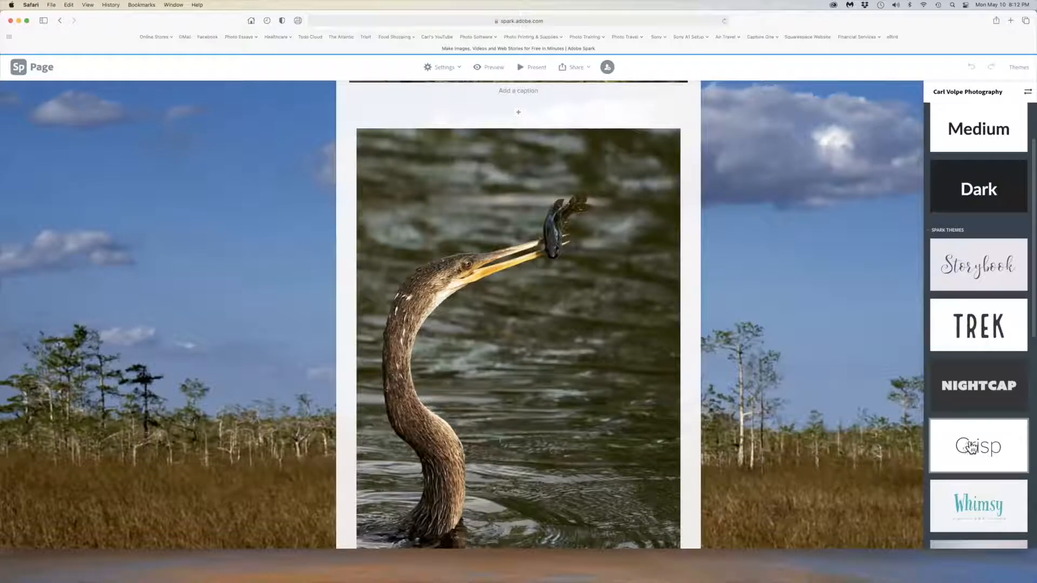
{"action": "left_click", "coordinate": [1023, 72]}
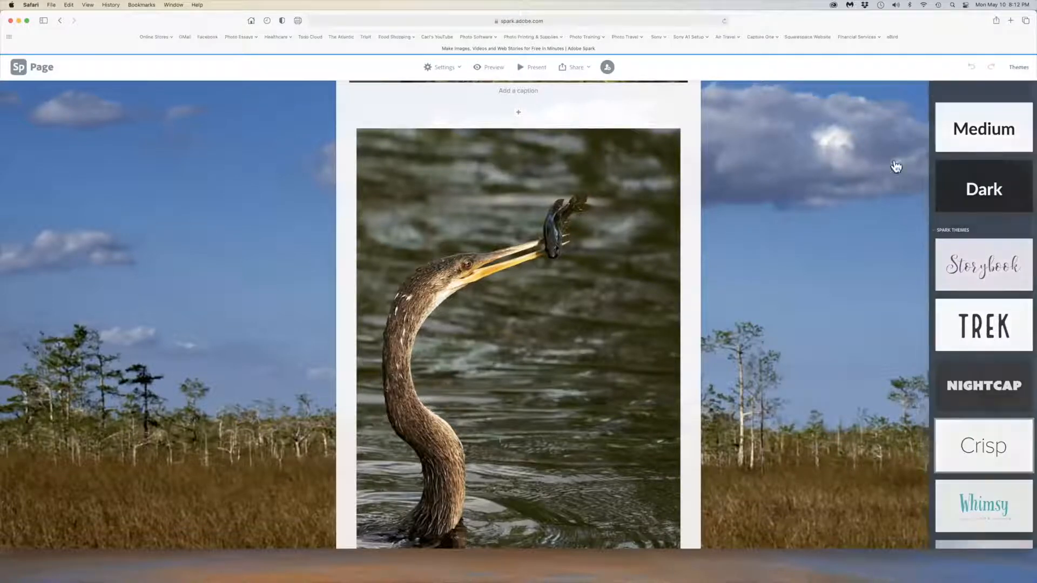
{"action": "scroll", "coordinate": [878, 193], "scroll_direction": "up", "scroll_amount": 3}
{"action": "scroll", "coordinate": [879, 194], "scroll_direction": "up", "scroll_amount": 4}
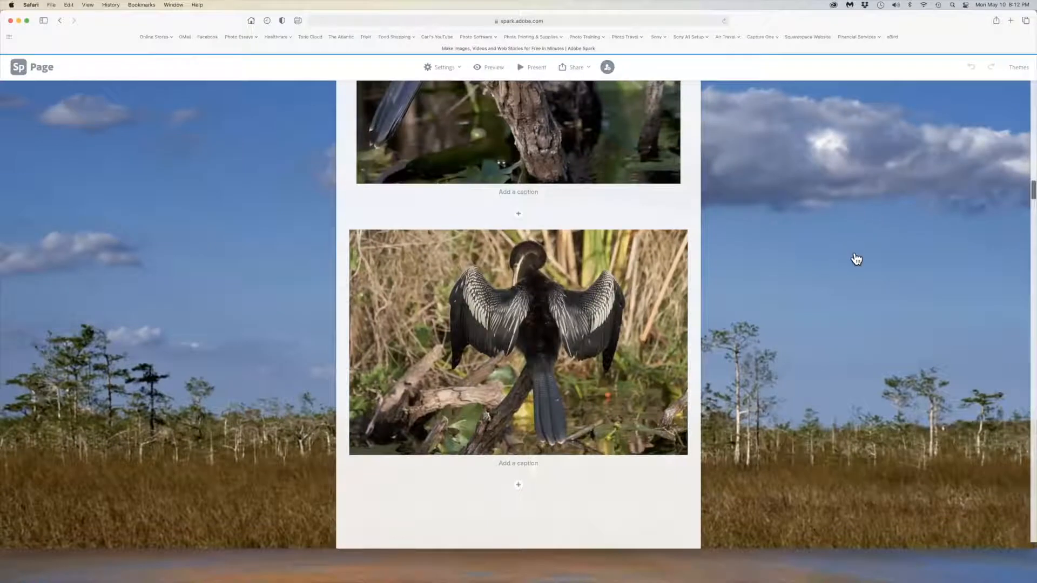
{"action": "scroll", "coordinate": [848, 251], "scroll_direction": "down", "scroll_amount": 1}
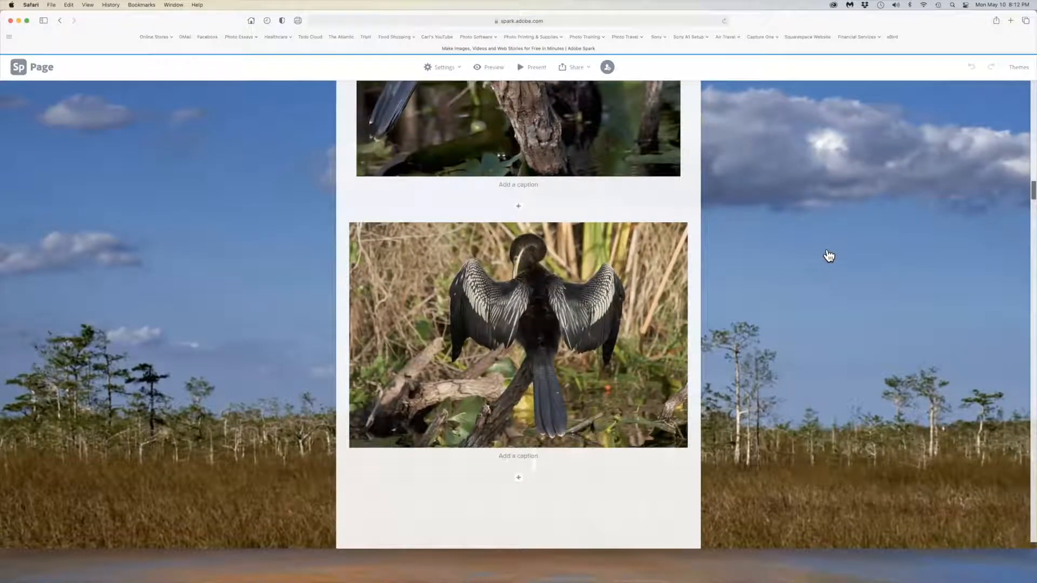
Step: Open the glideshow behind the anhinga photos for editing and look through its landscape photos
{"action": "left_click", "coordinate": [828, 256]}
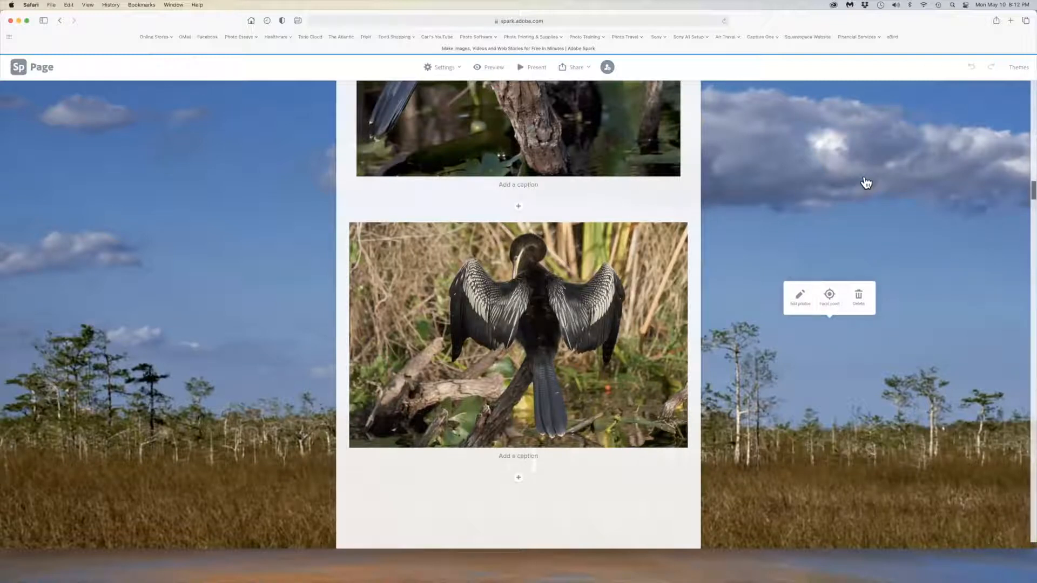
{"action": "left_click", "coordinate": [799, 300]}
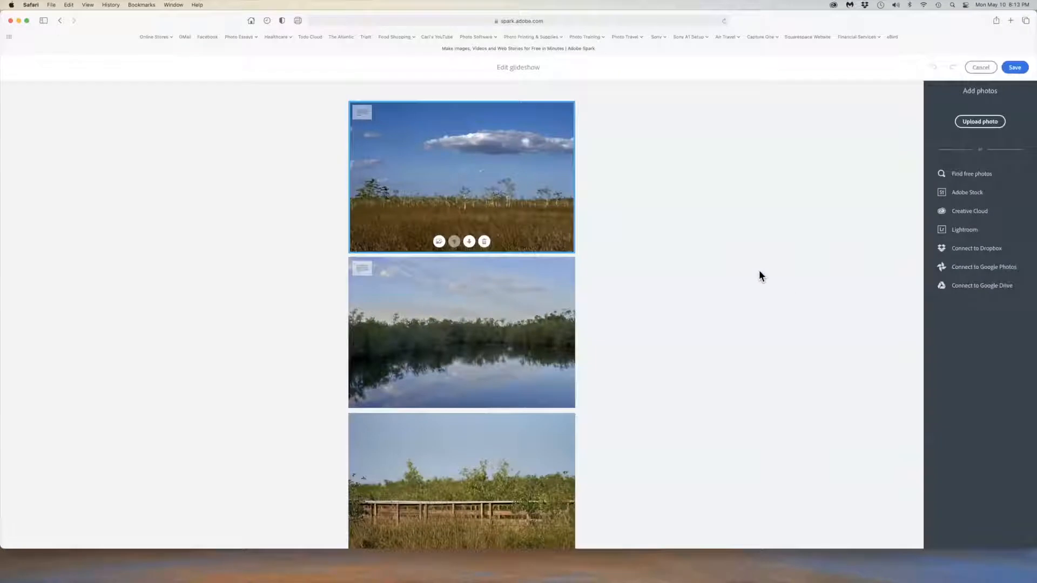
{"action": "scroll", "coordinate": [761, 272], "scroll_direction": "down", "scroll_amount": 1}
{"action": "scroll", "coordinate": [764, 274], "scroll_direction": "up", "scroll_amount": 1}
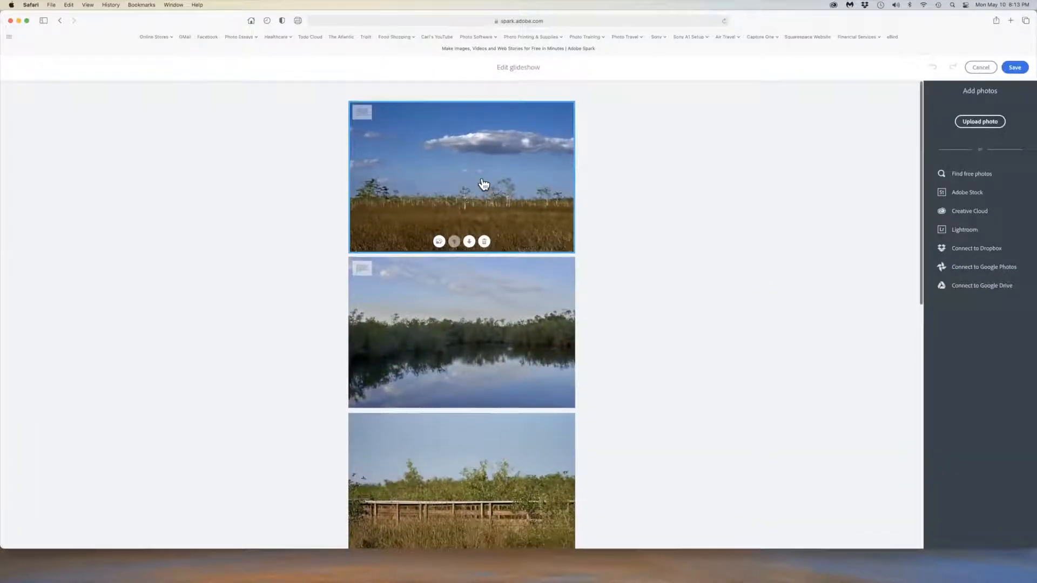
{"action": "scroll", "coordinate": [484, 185], "scroll_direction": "down", "scroll_amount": 10}
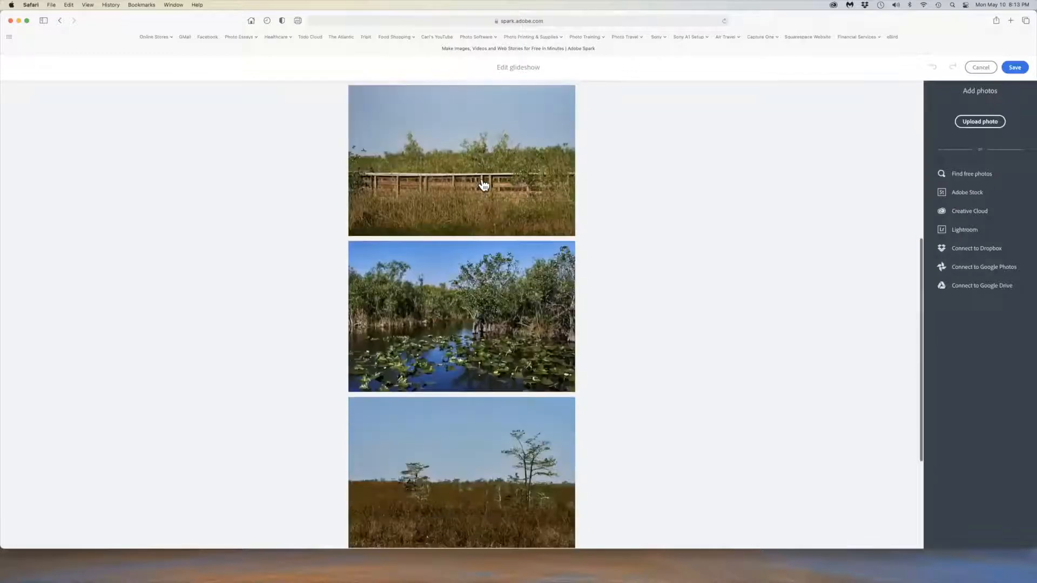
{"action": "scroll", "coordinate": [460, 188], "scroll_direction": "up", "scroll_amount": 10}
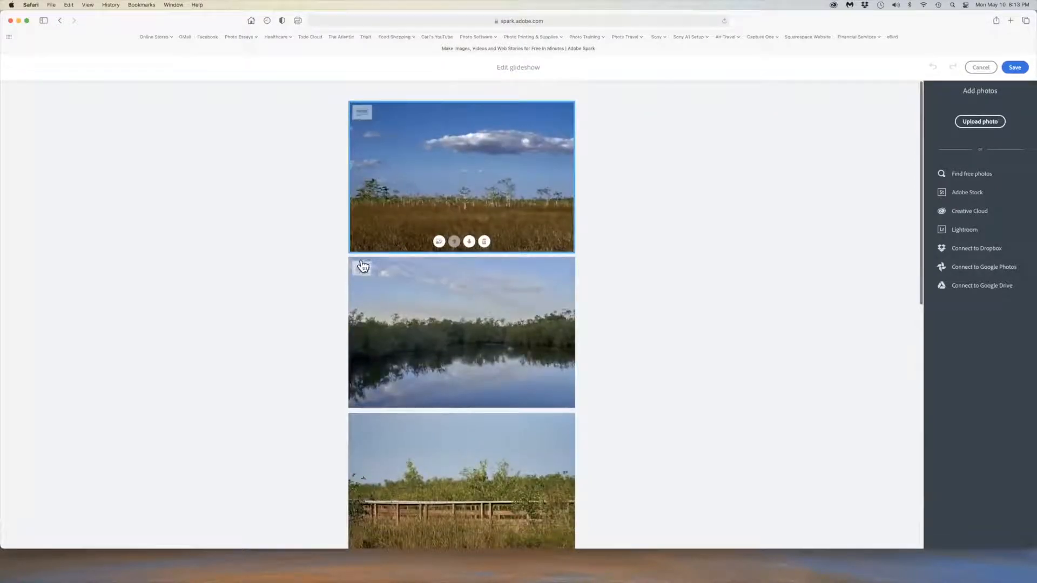
{"action": "scroll", "coordinate": [446, 303], "scroll_direction": "down", "scroll_amount": 5}
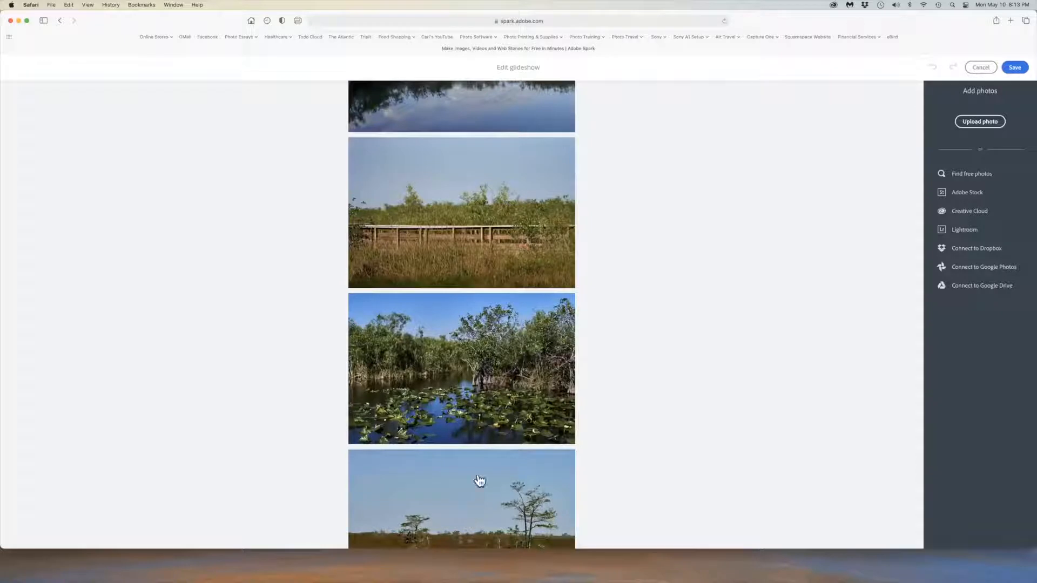
{"action": "scroll", "coordinate": [505, 220], "scroll_direction": "up", "scroll_amount": 1}
{"action": "scroll", "coordinate": [505, 220], "scroll_direction": "up", "scroll_amount": 3}
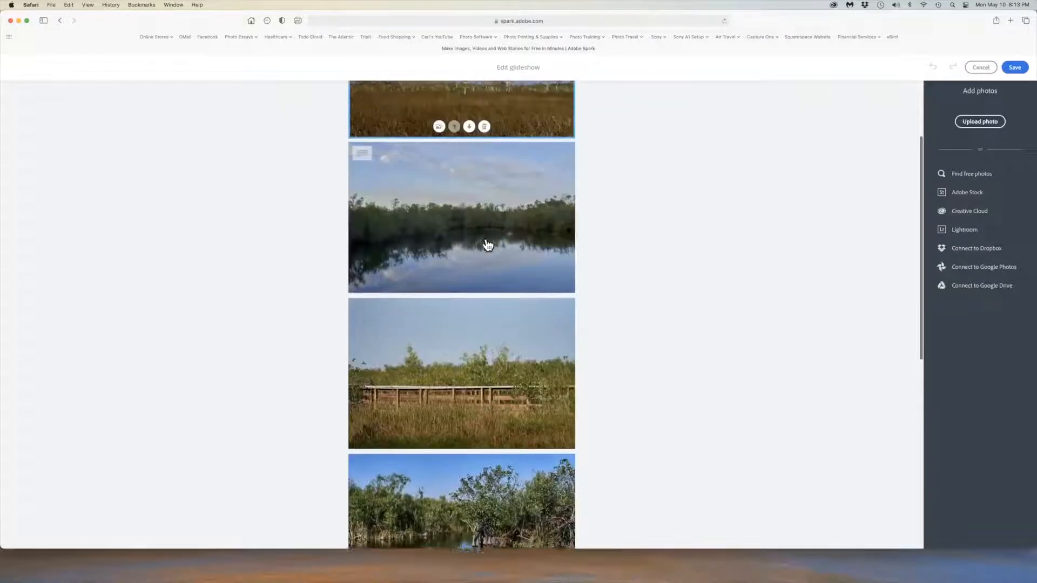
{"action": "scroll", "coordinate": [405, 139], "scroll_direction": "up", "scroll_amount": 2}
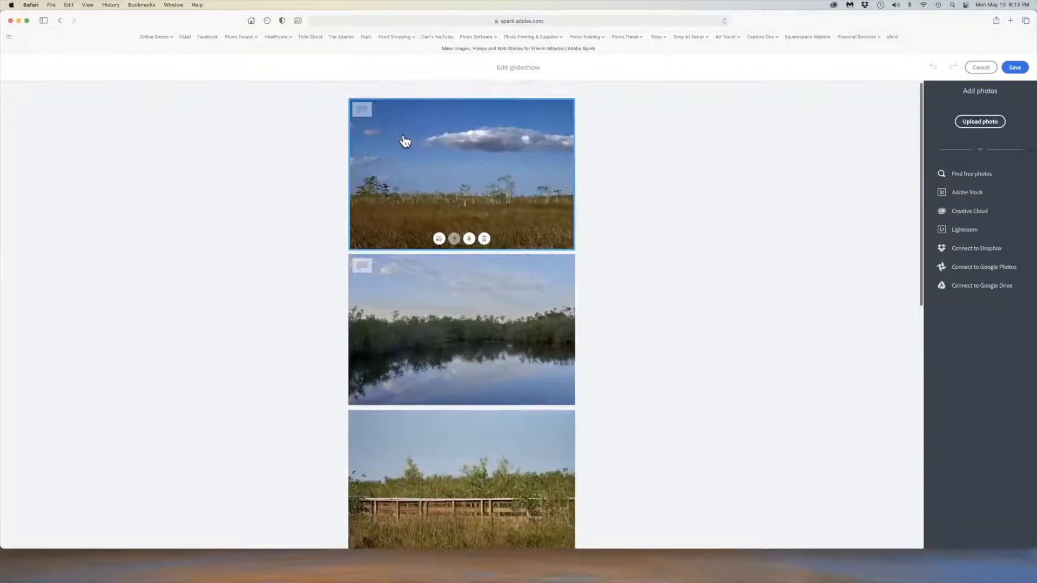
Step: Try moving the glideshow's first photo two places down, and return it to the first position
{"action": "left_click", "coordinate": [469, 241]}
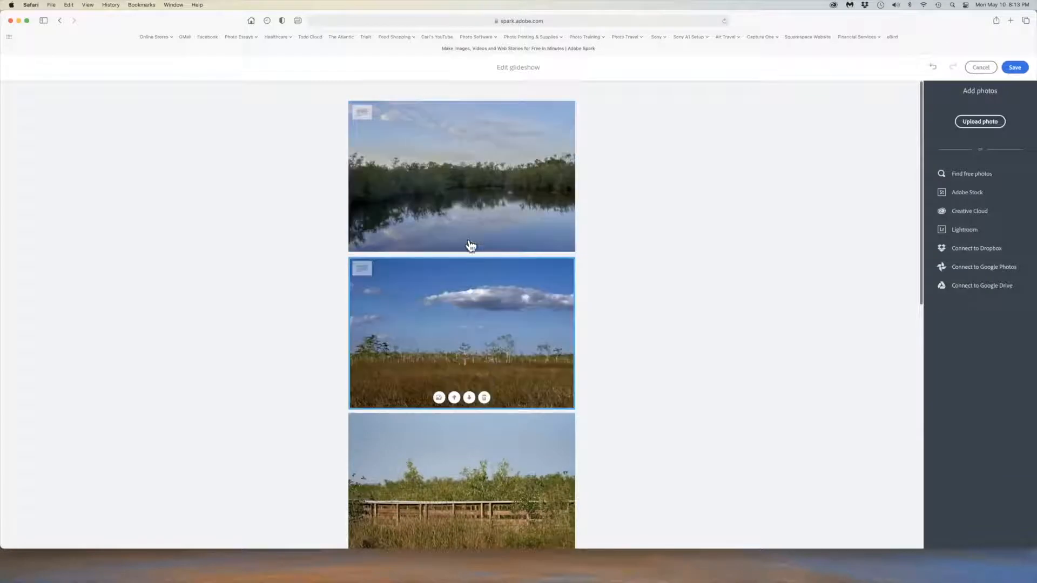
{"action": "left_click", "coordinate": [469, 398]}
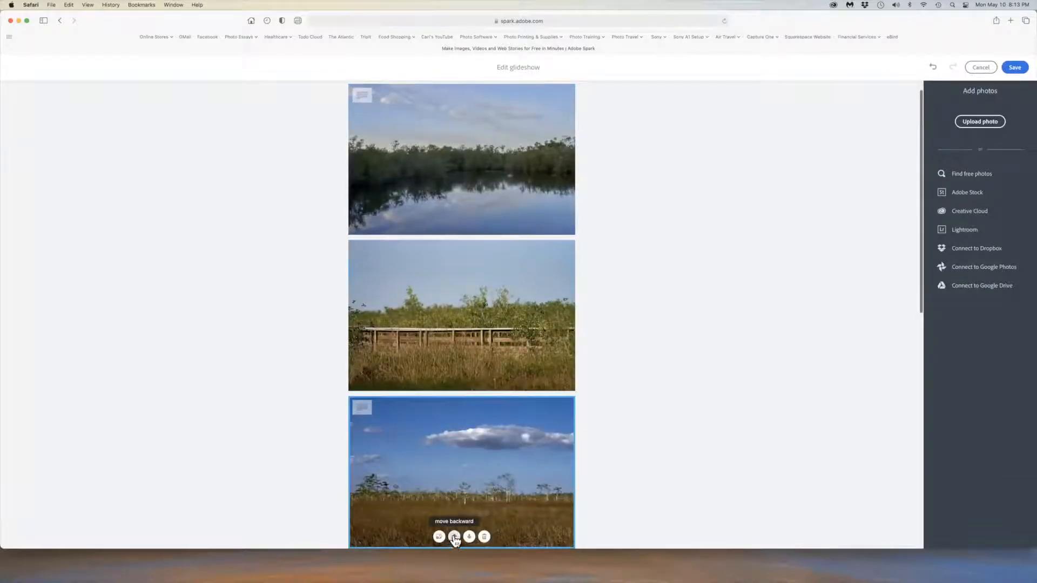
{"action": "left_click", "coordinate": [454, 536]}
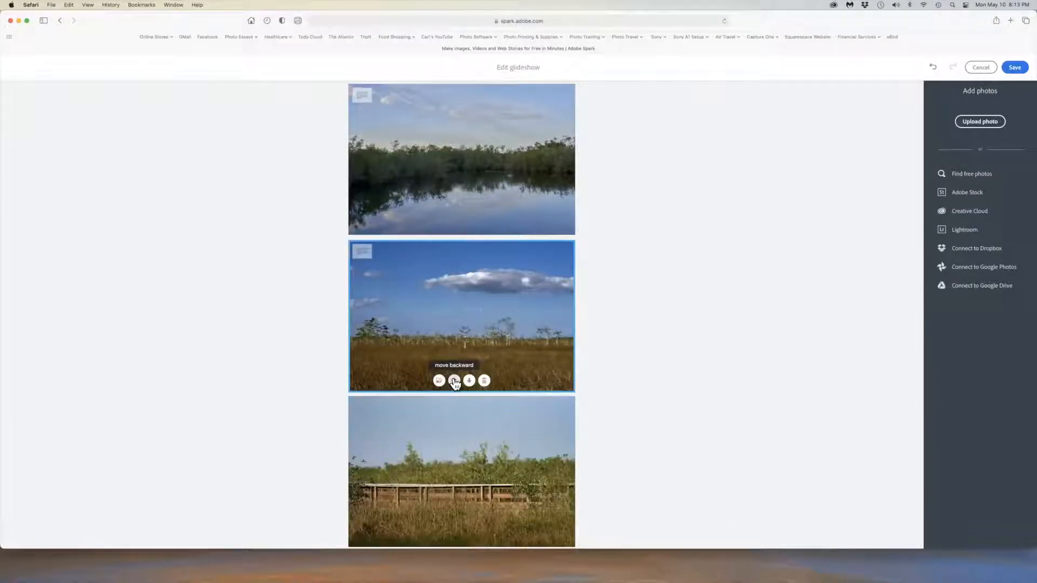
{"action": "left_click", "coordinate": [454, 381]}
Step: Upload the sunset photo B7.jpg from the 2. Background Images folder of the Everglades Photo Essay into the glideshow
{"action": "scroll", "coordinate": [542, 289], "scroll_direction": "down", "scroll_amount": 3}
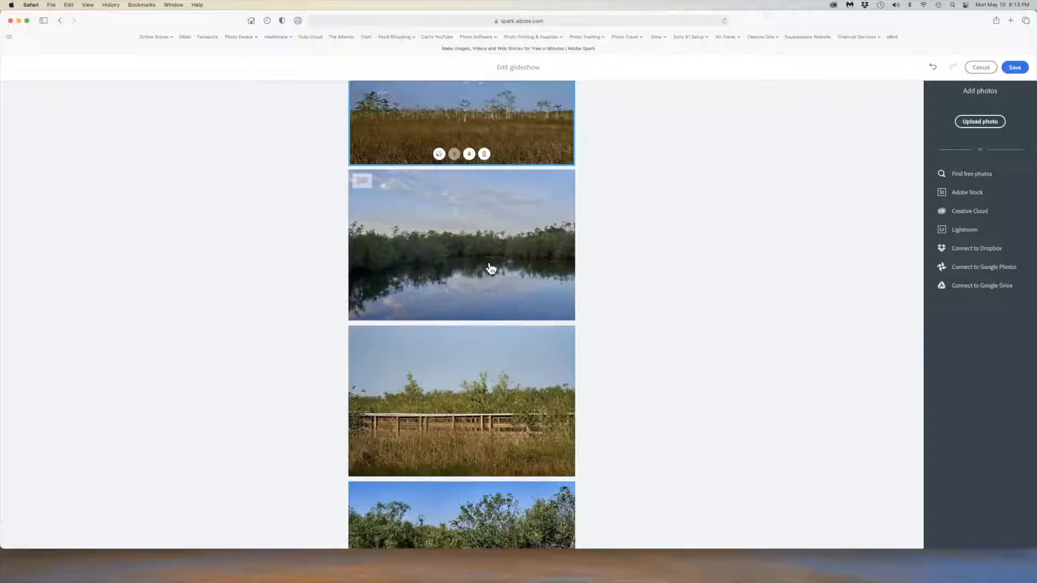
{"action": "scroll", "coordinate": [497, 342], "scroll_direction": "down", "scroll_amount": 10}
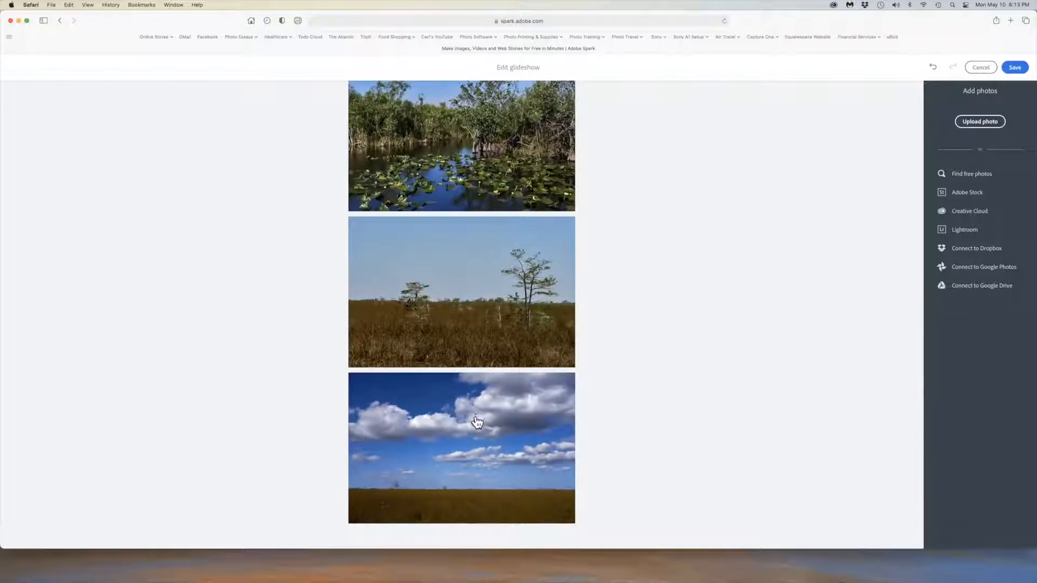
{"action": "scroll", "coordinate": [484, 393], "scroll_direction": "up", "scroll_amount": 2}
{"action": "scroll", "coordinate": [475, 393], "scroll_direction": "down", "scroll_amount": 2}
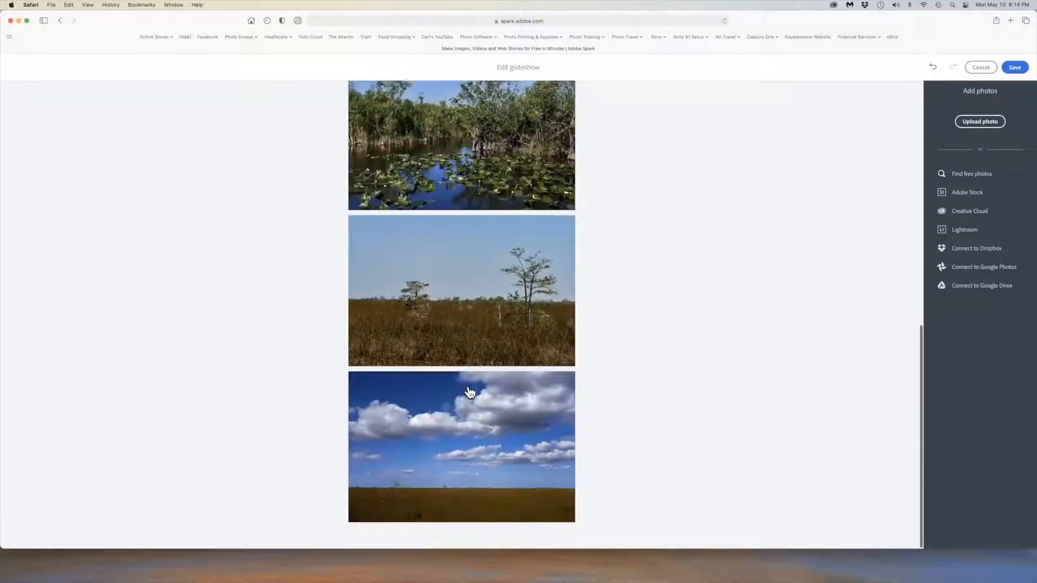
{"action": "left_click", "coordinate": [983, 122]}
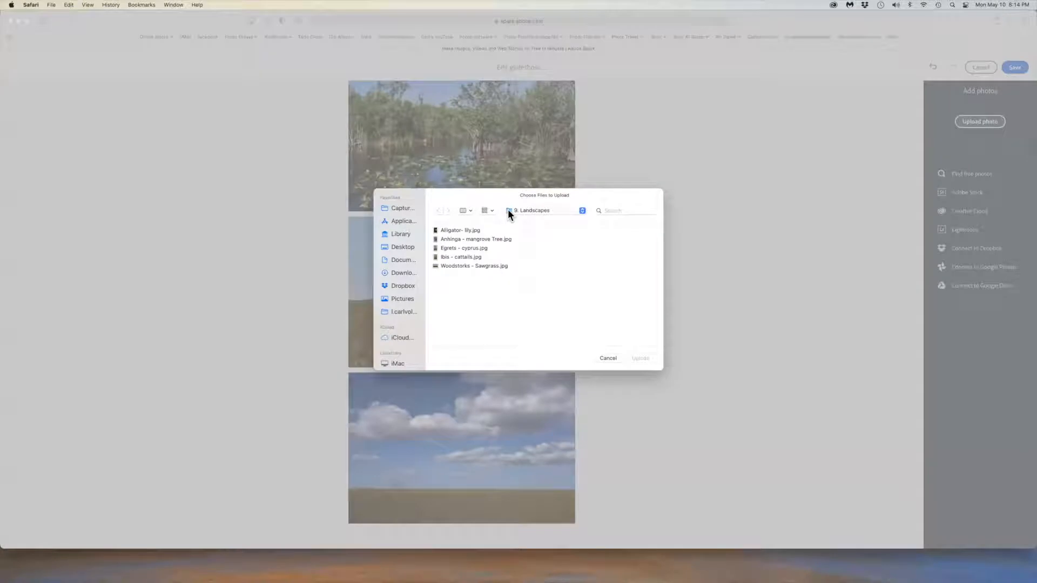
{"action": "left_click", "coordinate": [508, 213]}
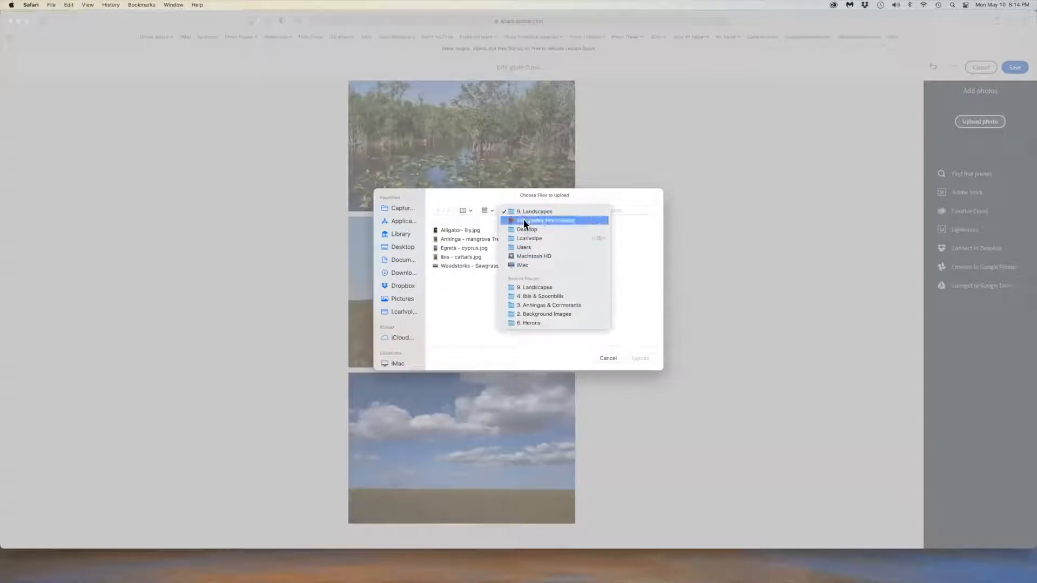
{"action": "left_click", "coordinate": [524, 221]}
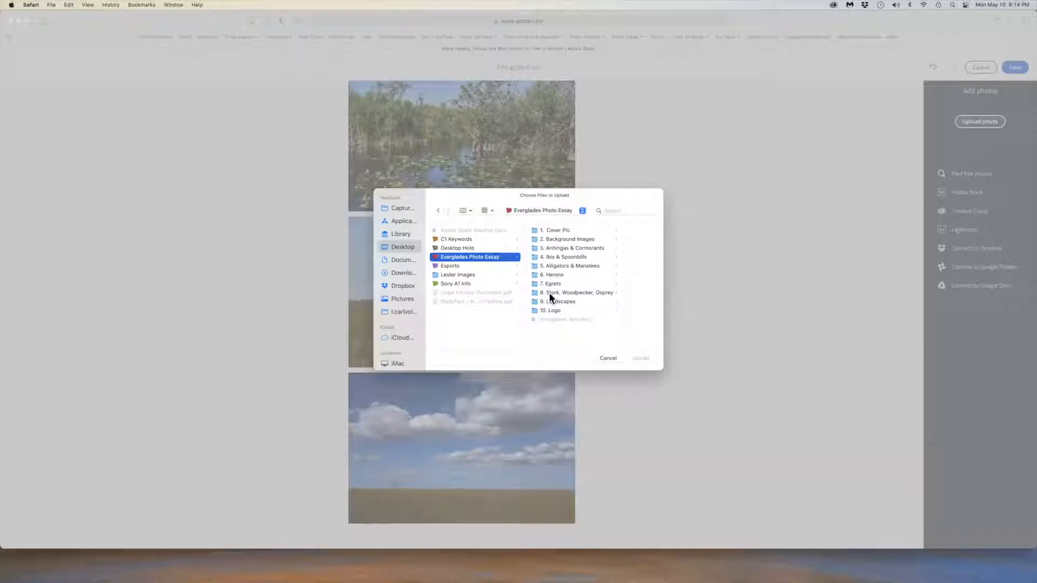
{"action": "left_click", "coordinate": [533, 238]}
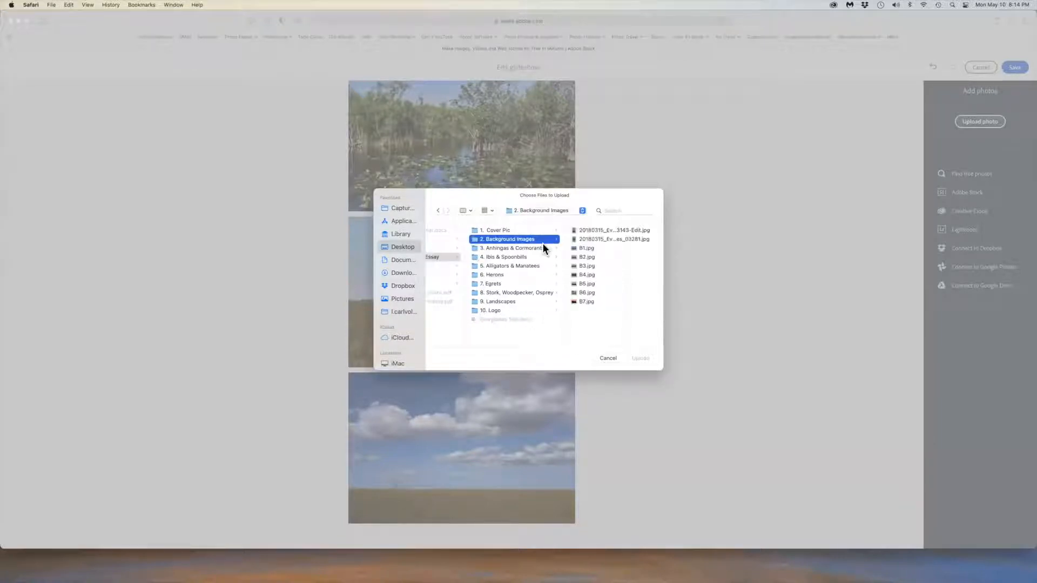
{"action": "left_click", "coordinate": [586, 301]}
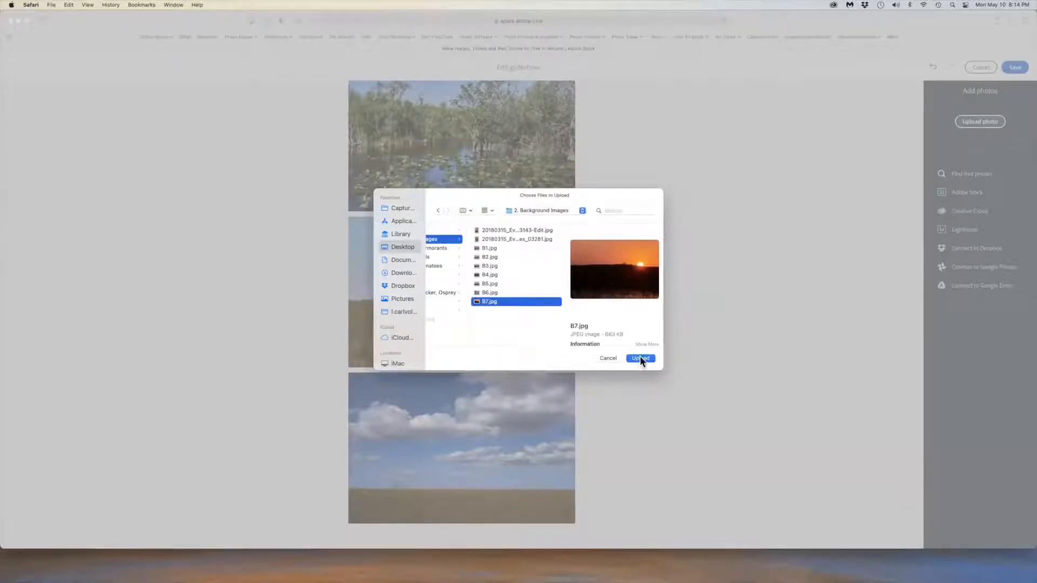
{"action": "left_click", "coordinate": [640, 359]}
Step: Move the sunset photo forward in the glideshow so it sits between the lone-trees photo and the final cloud photo
{"action": "scroll", "coordinate": [551, 307], "scroll_direction": "down", "scroll_amount": 2}
{"action": "scroll", "coordinate": [551, 307], "scroll_direction": "down", "scroll_amount": 3}
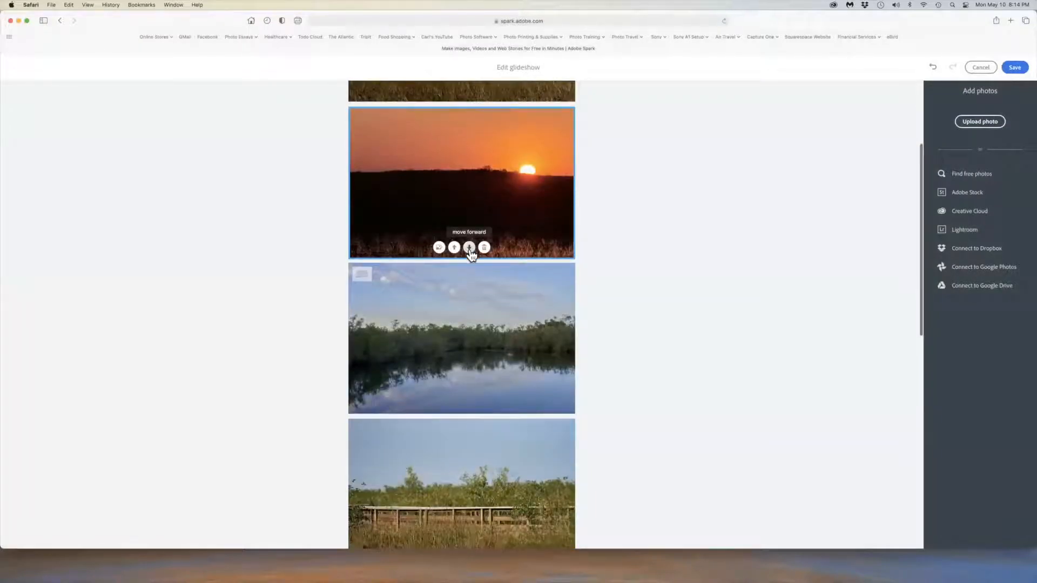
{"action": "left_click", "coordinate": [469, 247]}
{"action": "left_click", "coordinate": [470, 404]}
{"action": "scroll", "coordinate": [484, 346], "scroll_direction": "down", "scroll_amount": 1}
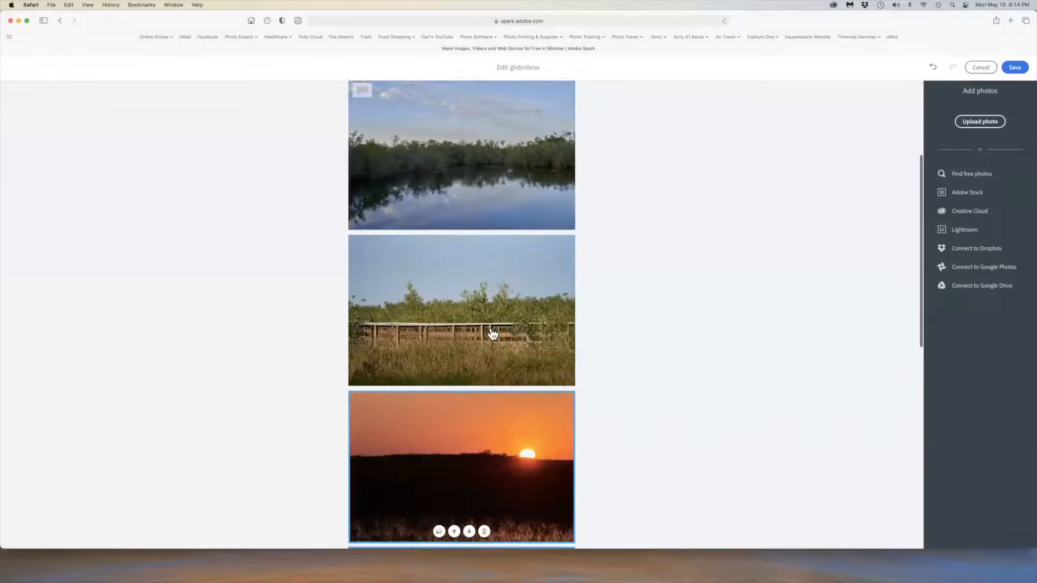
{"action": "scroll", "coordinate": [492, 335], "scroll_direction": "down", "scroll_amount": 10}
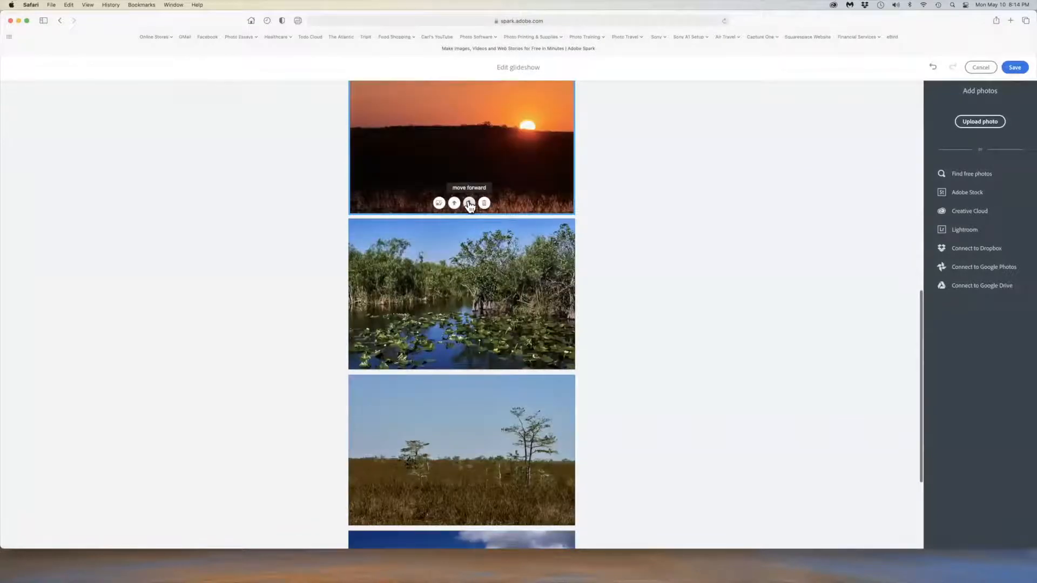
{"action": "left_click", "coordinate": [469, 204]}
{"action": "left_click", "coordinate": [470, 358]}
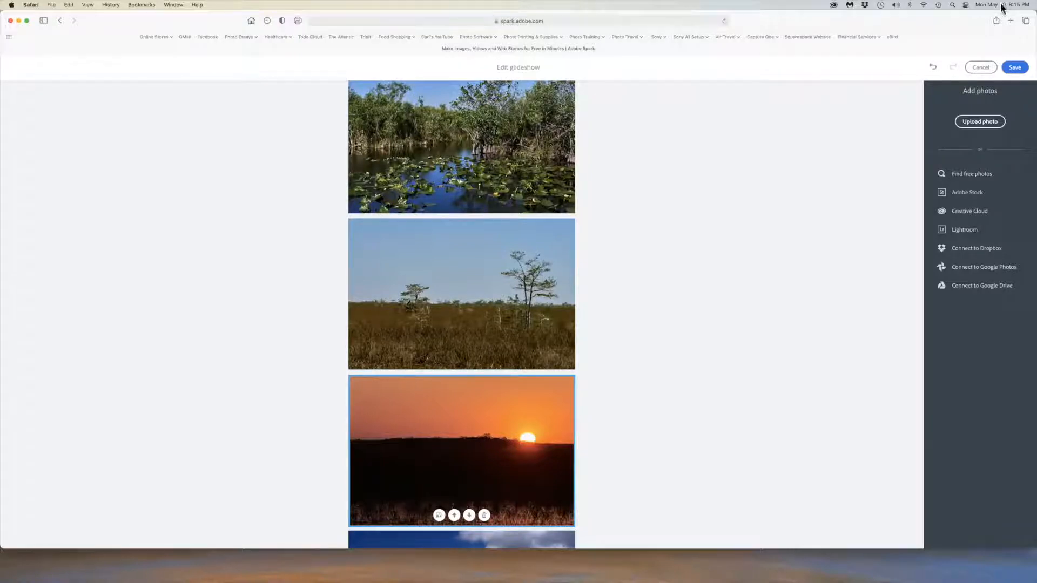
Step: Replace the glideshow's first photo with 20180315_Everglades_03143-Edit.jpg from the 2. Background Images folder
{"action": "scroll", "coordinate": [497, 141], "scroll_direction": "up", "scroll_amount": 1}
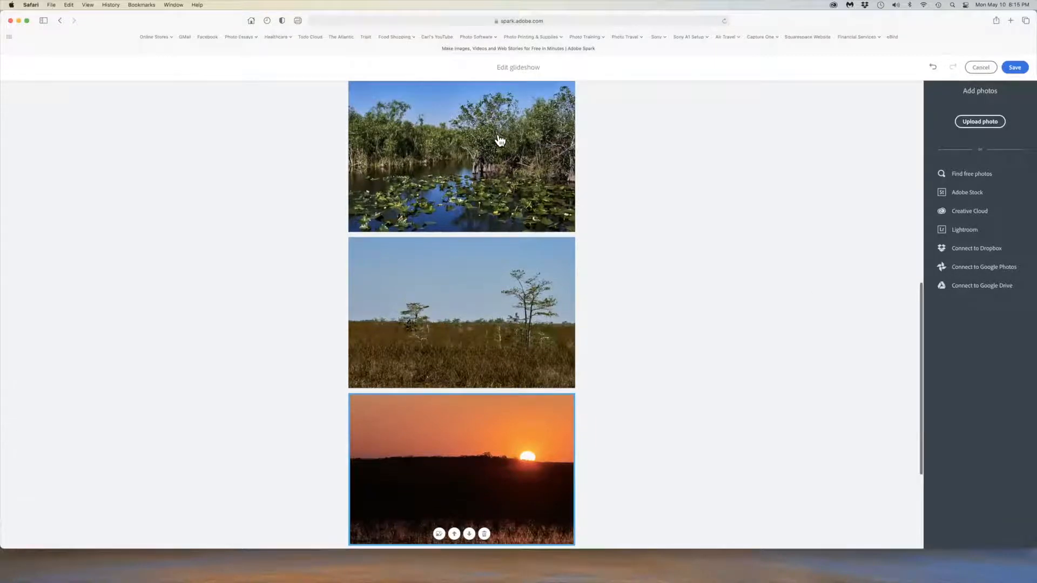
{"action": "scroll", "coordinate": [494, 157], "scroll_direction": "up", "scroll_amount": 10}
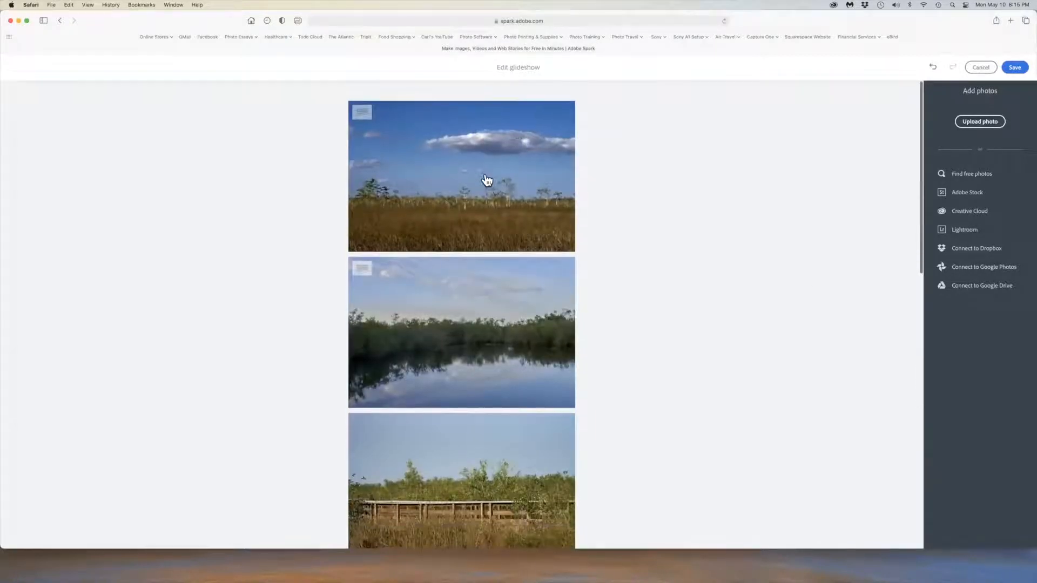
{"action": "left_click", "coordinate": [487, 180]}
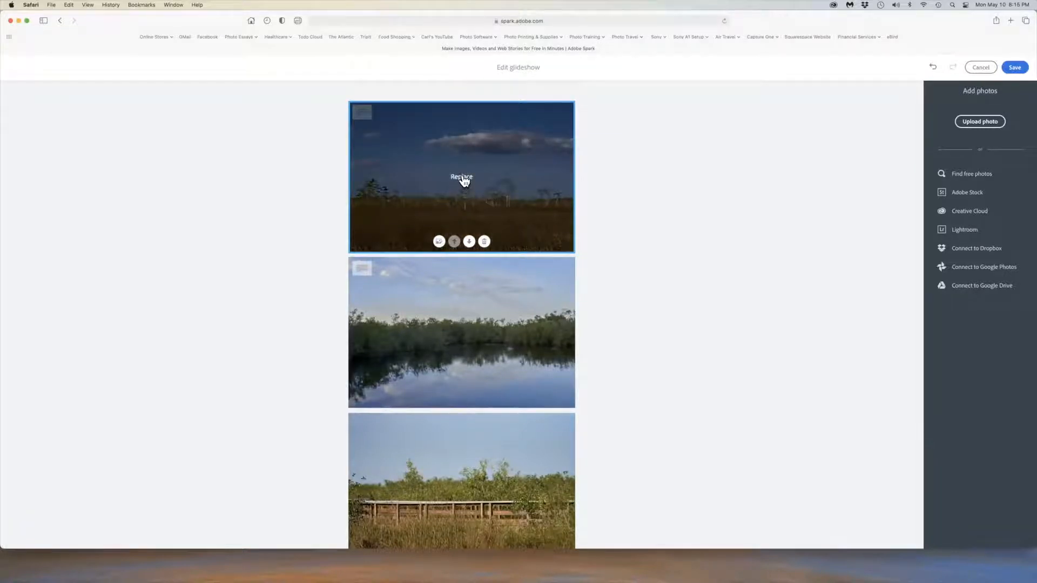
{"action": "left_click", "coordinate": [439, 241]}
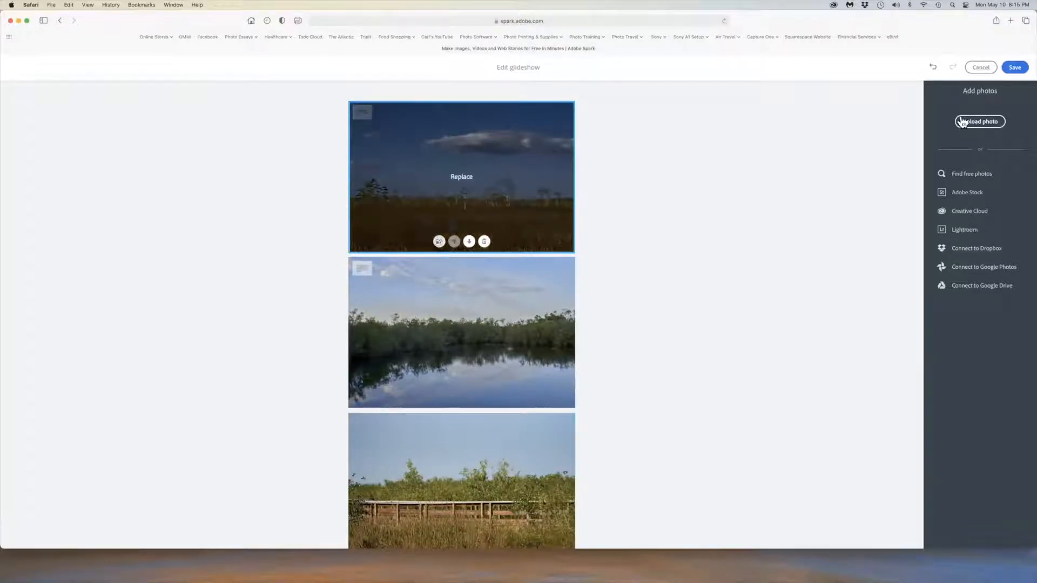
{"action": "left_click", "coordinate": [979, 122]}
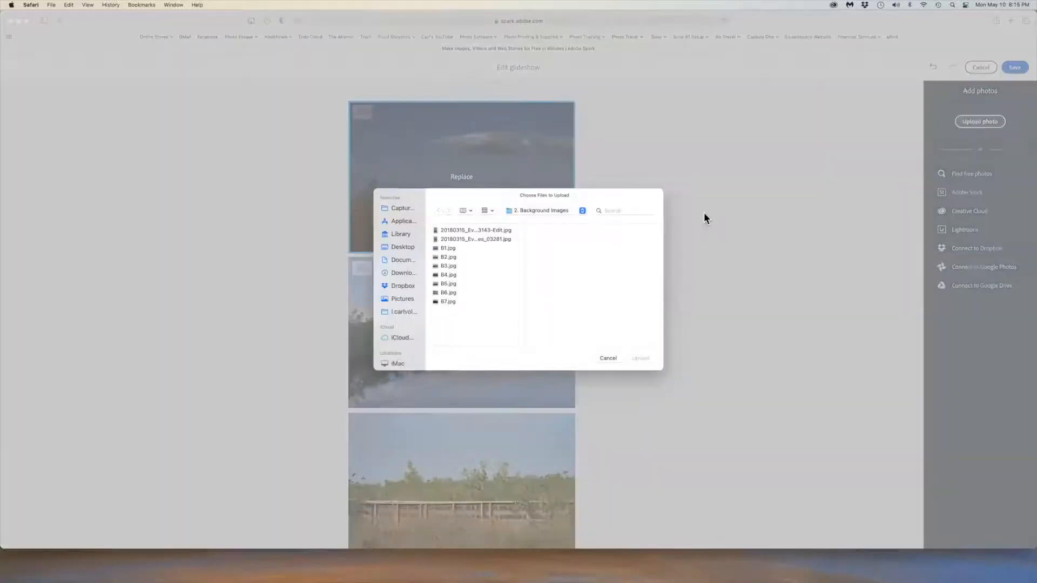
{"action": "left_click", "coordinate": [490, 229]}
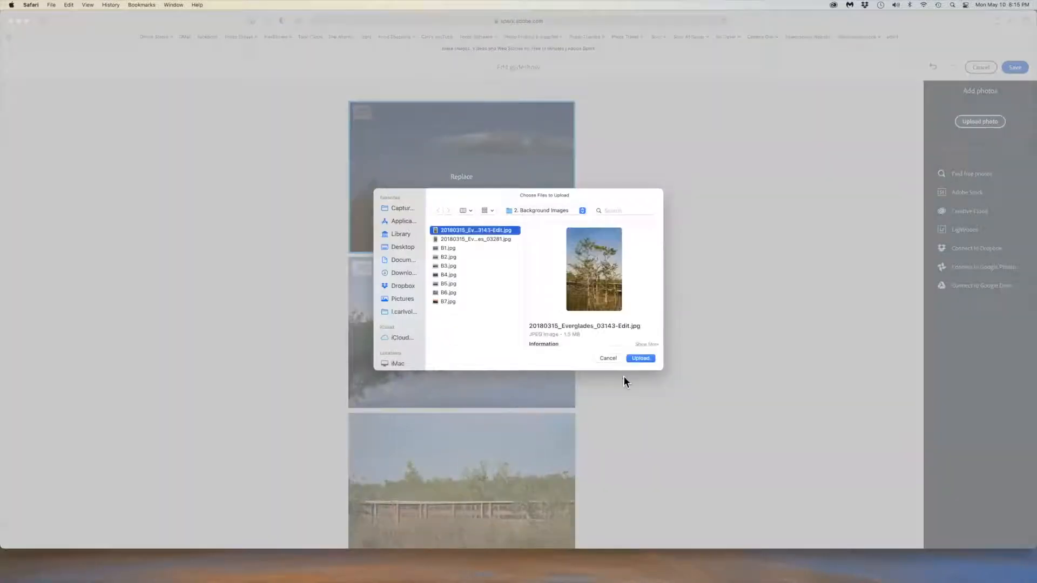
{"action": "left_click", "coordinate": [649, 359]}
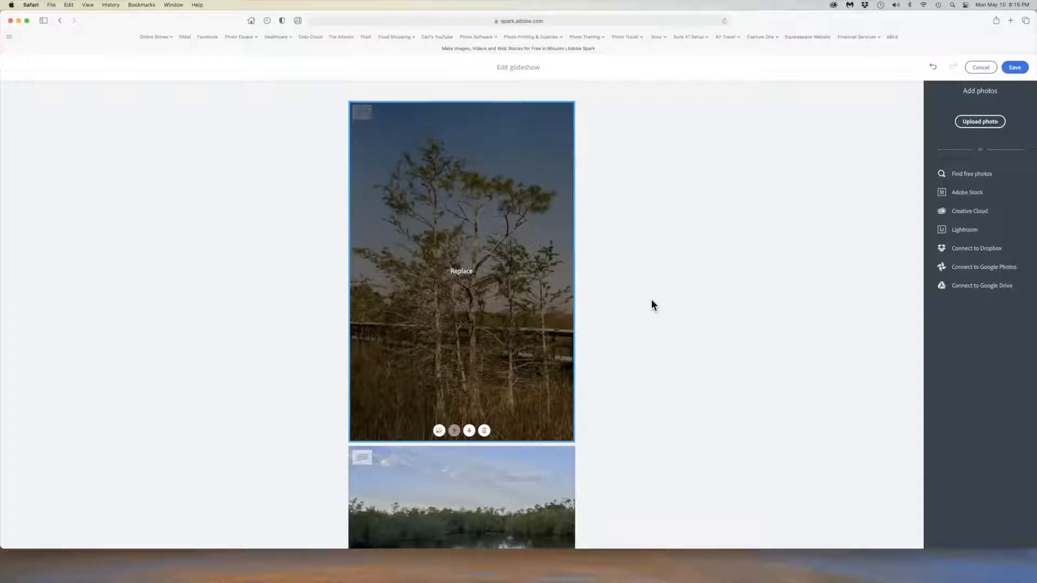
Step: Replace the vertical tree photo at the start of the glideshow with B1.jpg from the 2. Background Images folder
{"action": "scroll", "coordinate": [651, 299], "scroll_direction": "down", "scroll_amount": 2}
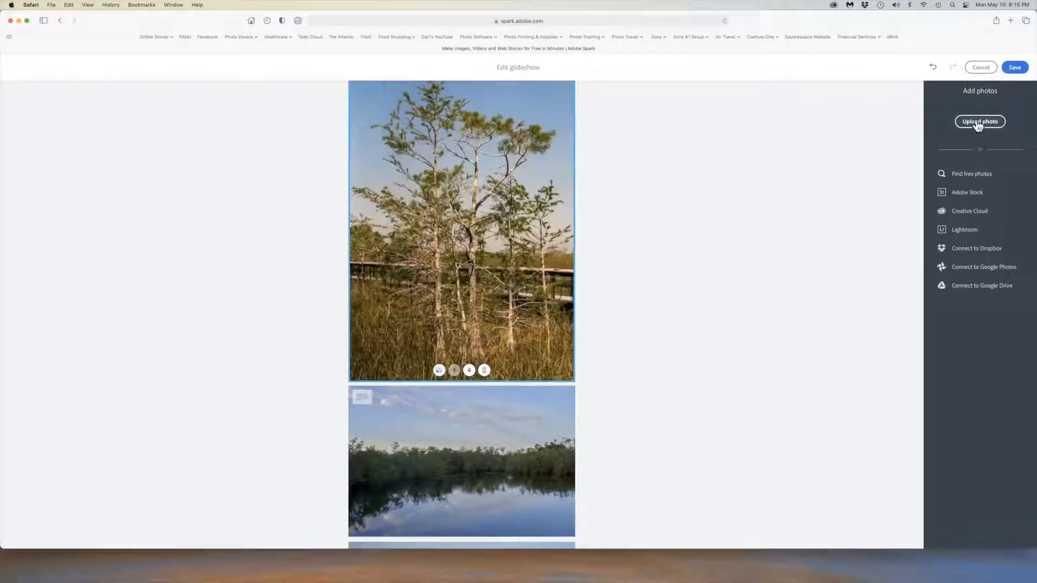
{"action": "left_click", "coordinate": [439, 370]}
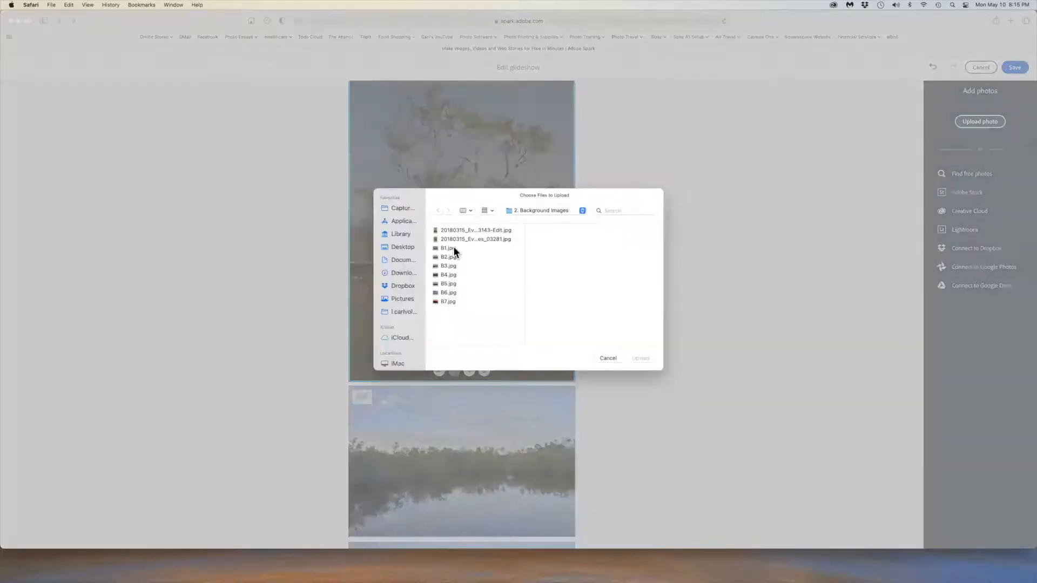
{"action": "left_click", "coordinate": [453, 247]}
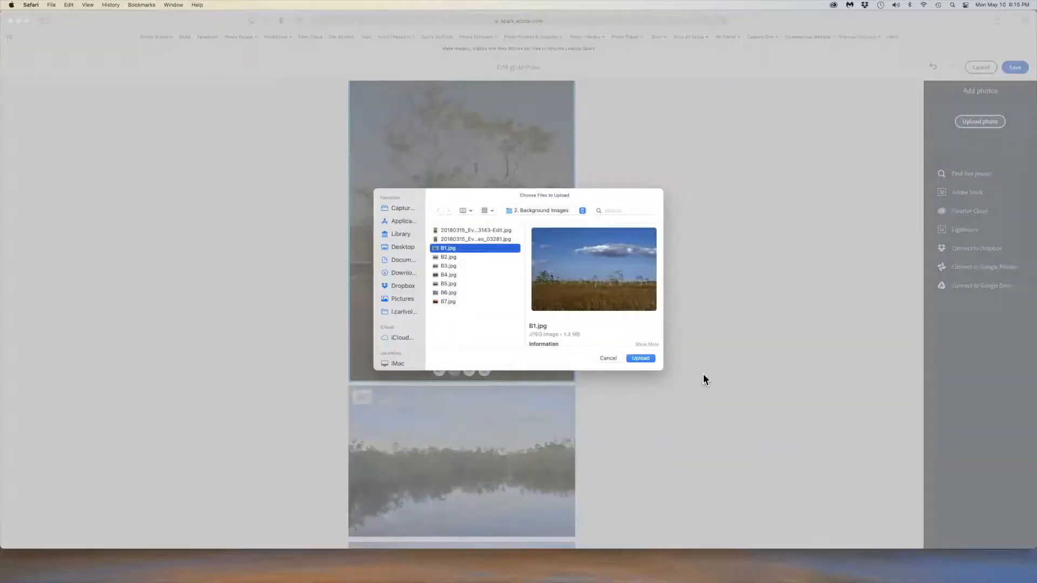
{"action": "left_click", "coordinate": [640, 358]}
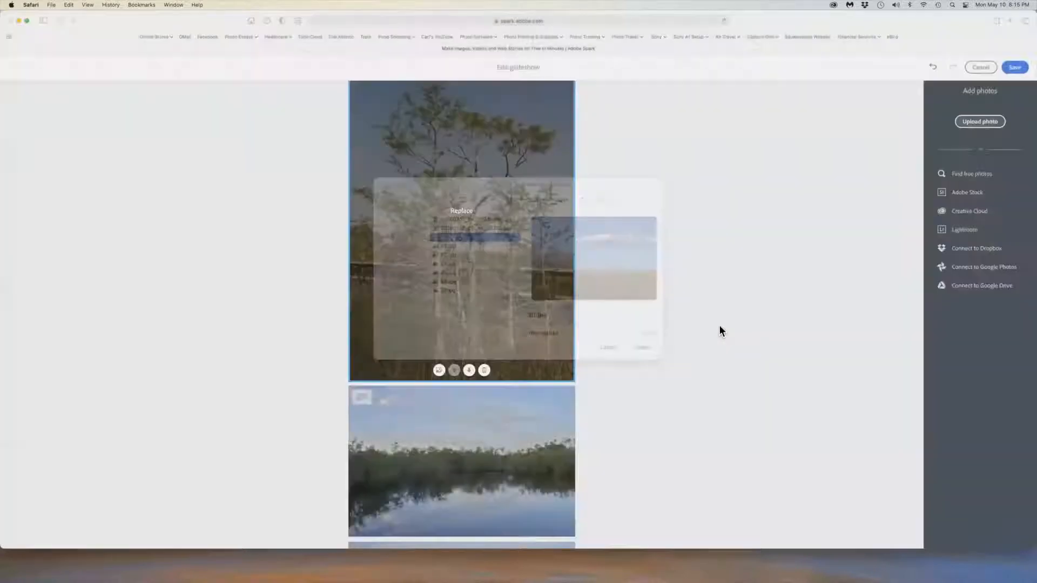
{"action": "scroll", "coordinate": [719, 325], "scroll_direction": "down", "scroll_amount": 5}
{"action": "scroll", "coordinate": [733, 328], "scroll_direction": "up", "scroll_amount": 3}
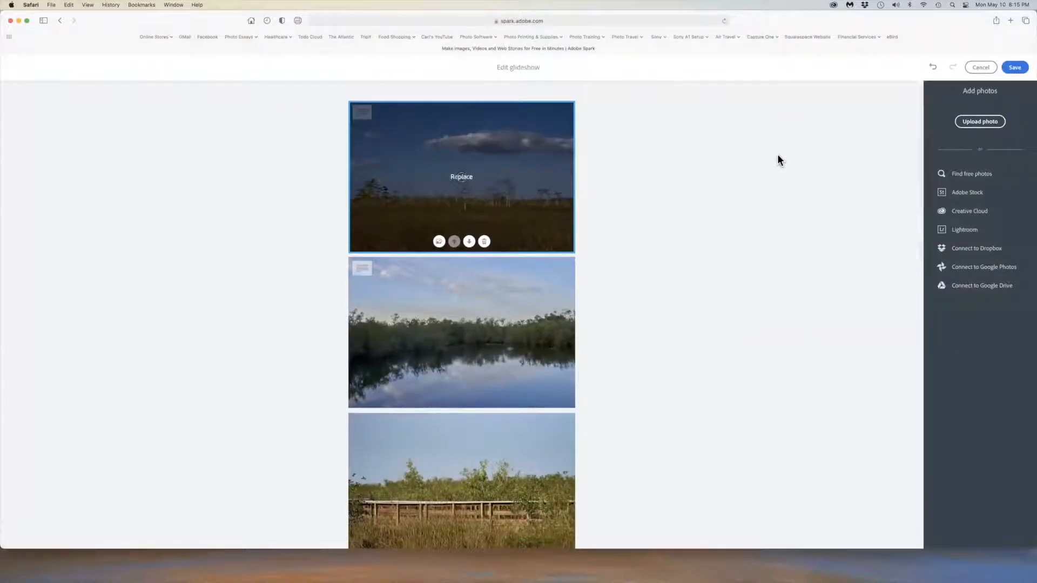
Step: Check the glideshow's photo order through to the final cloud photo and save the glideshow
{"action": "scroll", "coordinate": [778, 161], "scroll_direction": "down", "scroll_amount": 2}
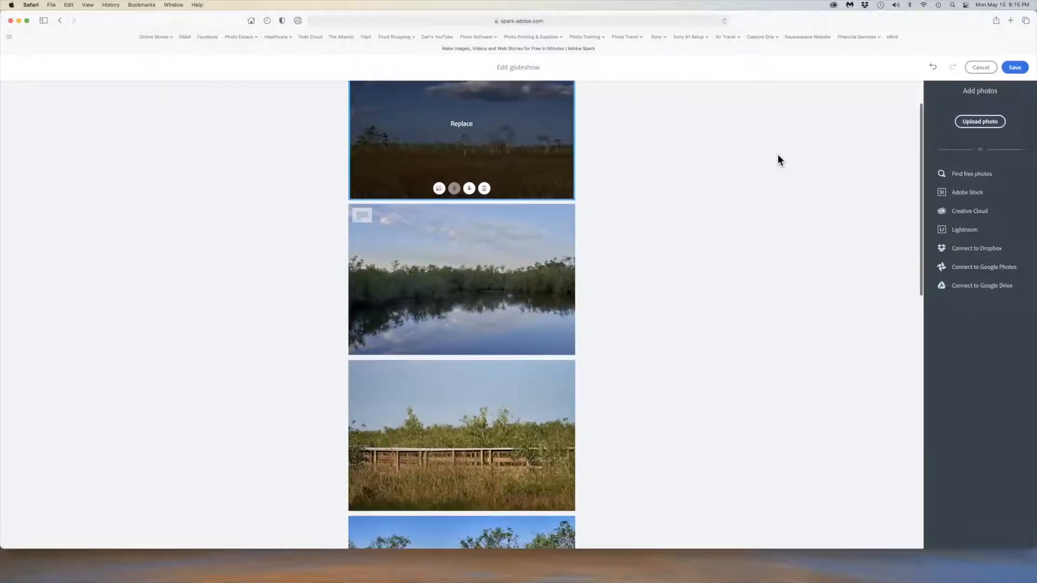
{"action": "scroll", "coordinate": [778, 157], "scroll_direction": "down", "scroll_amount": 15}
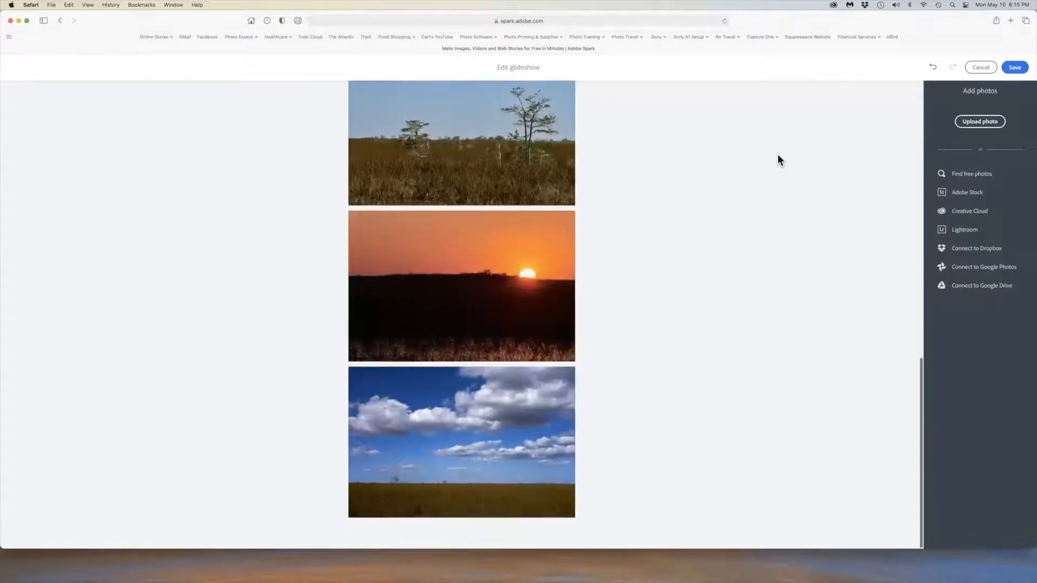
{"action": "left_click", "coordinate": [1015, 67]}
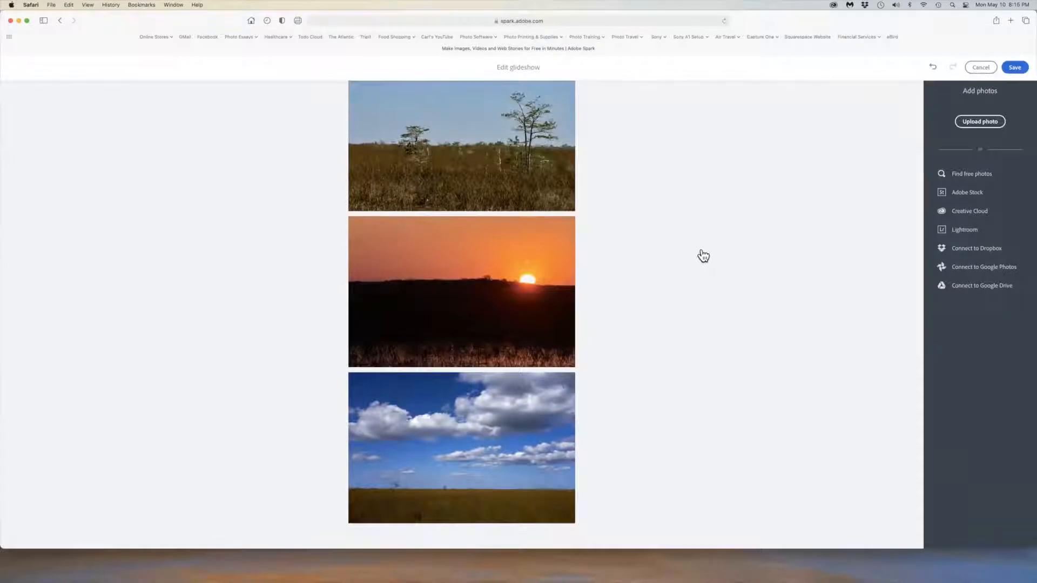
Step: Examine how the glideshow's background photos change down the page, through to the sunset and final cloud photos
{"action": "scroll", "coordinate": [705, 255], "scroll_direction": "down", "scroll_amount": 15}
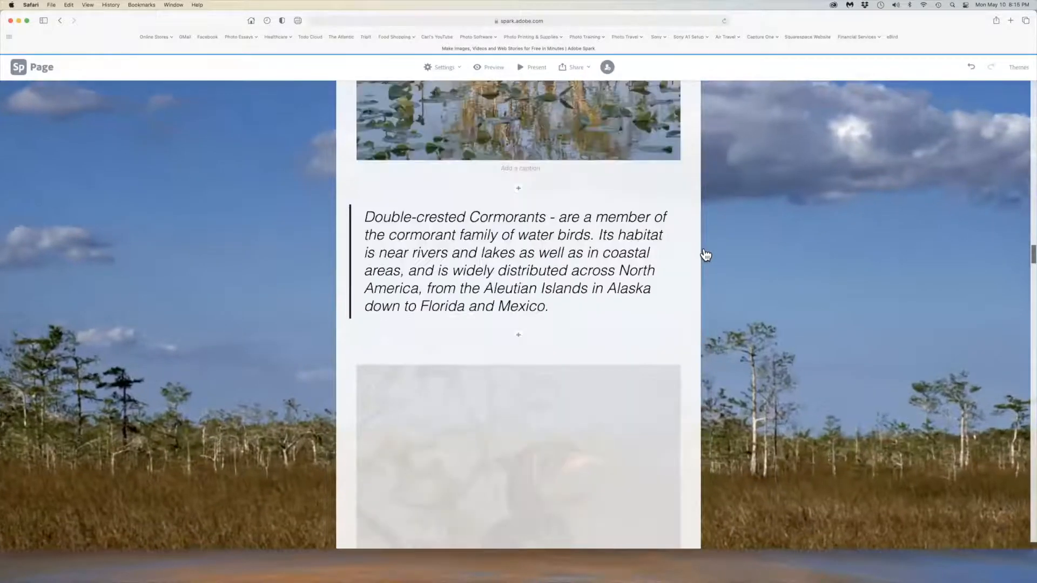
{"action": "scroll", "coordinate": [705, 255], "scroll_direction": "down", "scroll_amount": 15}
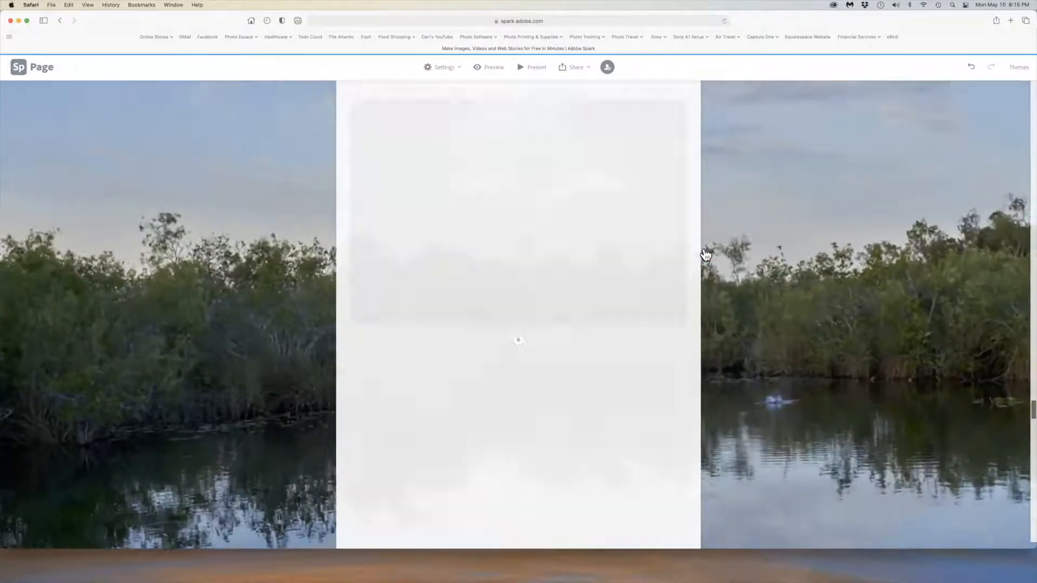
{"action": "scroll", "coordinate": [705, 255], "scroll_direction": "down", "scroll_amount": 10}
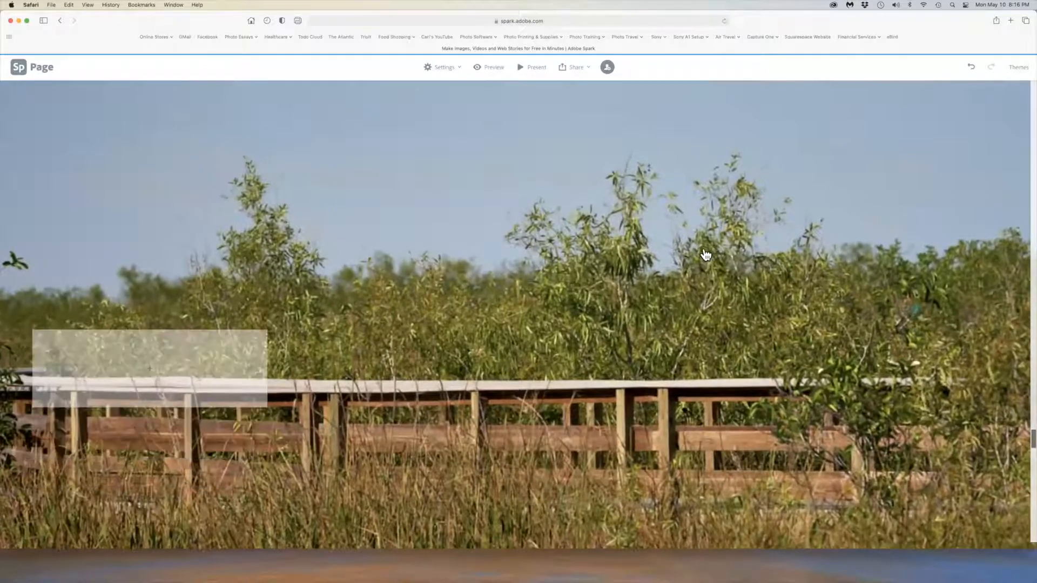
{"action": "scroll", "coordinate": [842, 261], "scroll_direction": "down", "scroll_amount": 10}
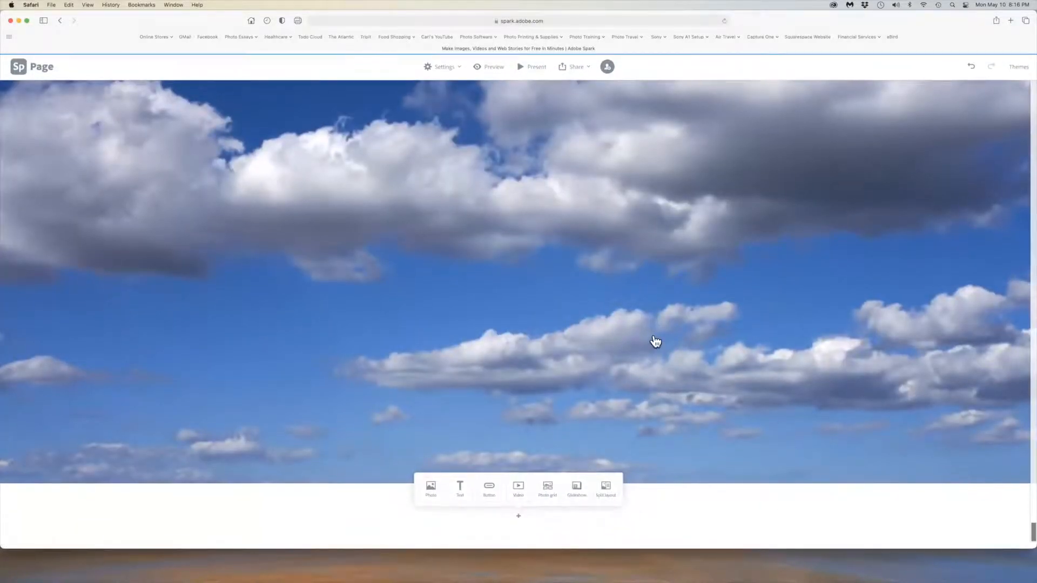
{"action": "scroll", "coordinate": [655, 340], "scroll_direction": "up", "scroll_amount": 5}
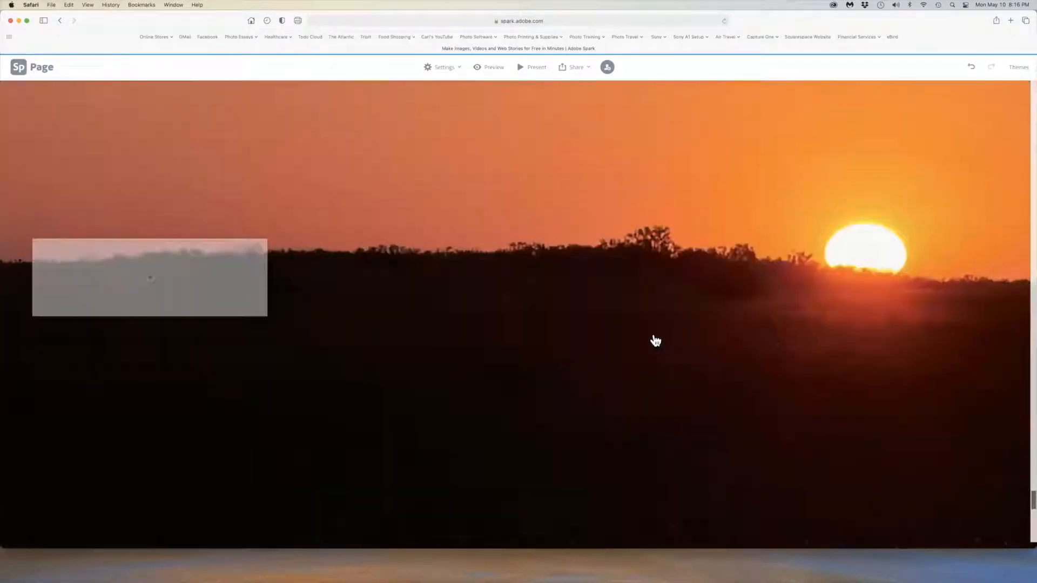
{"action": "scroll", "coordinate": [656, 341], "scroll_direction": "down", "scroll_amount": 3}
{"action": "scroll", "coordinate": [655, 341], "scroll_direction": "up", "scroll_amount": 1}
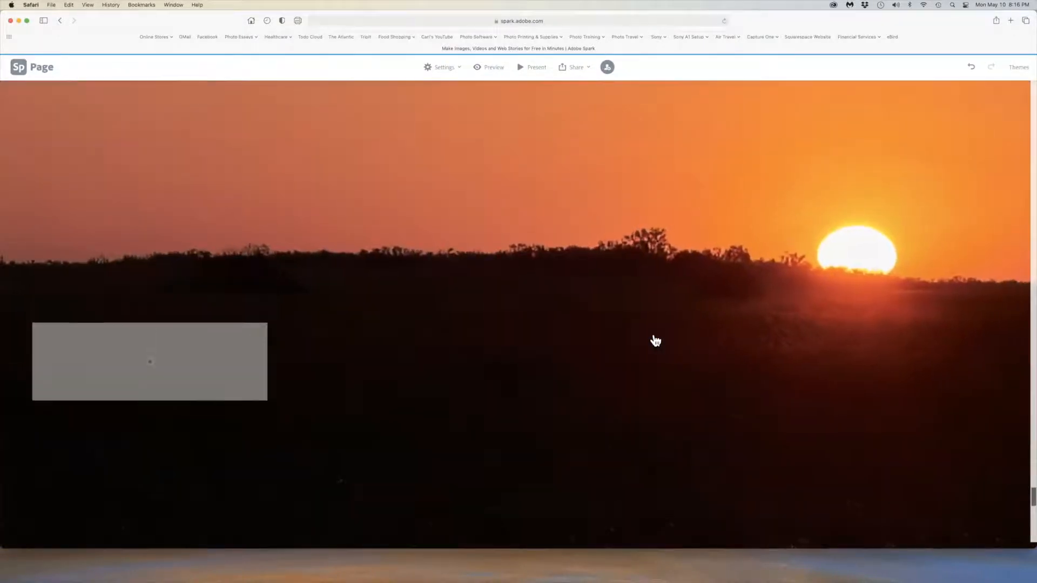
Step: Reopen the glideshow for editing, move the sunset photo to the last position after the cloud photo, and save
{"action": "left_click", "coordinate": [565, 186]}
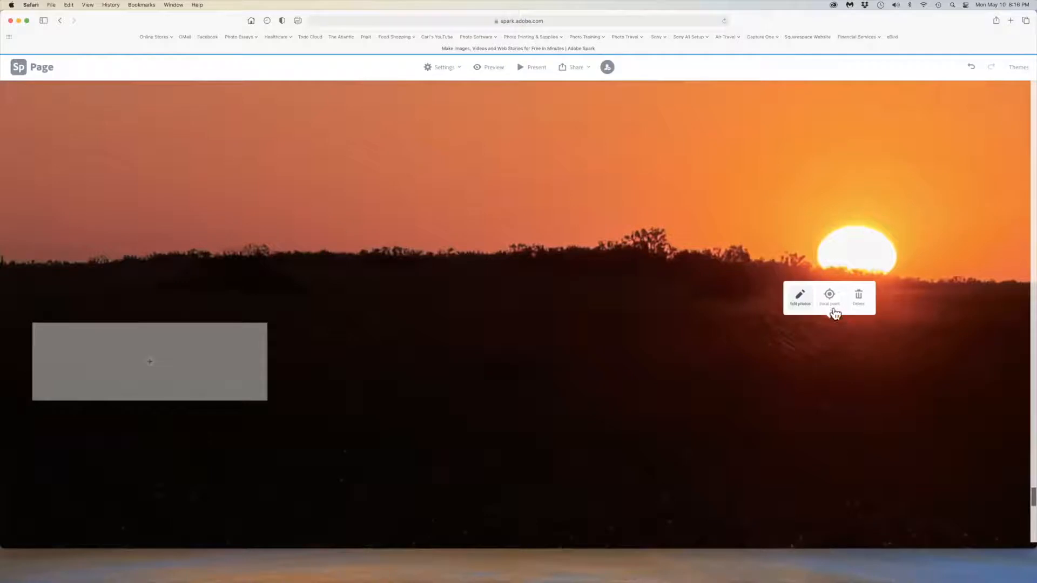
{"action": "scroll", "coordinate": [692, 262], "scroll_direction": "down", "scroll_amount": 4}
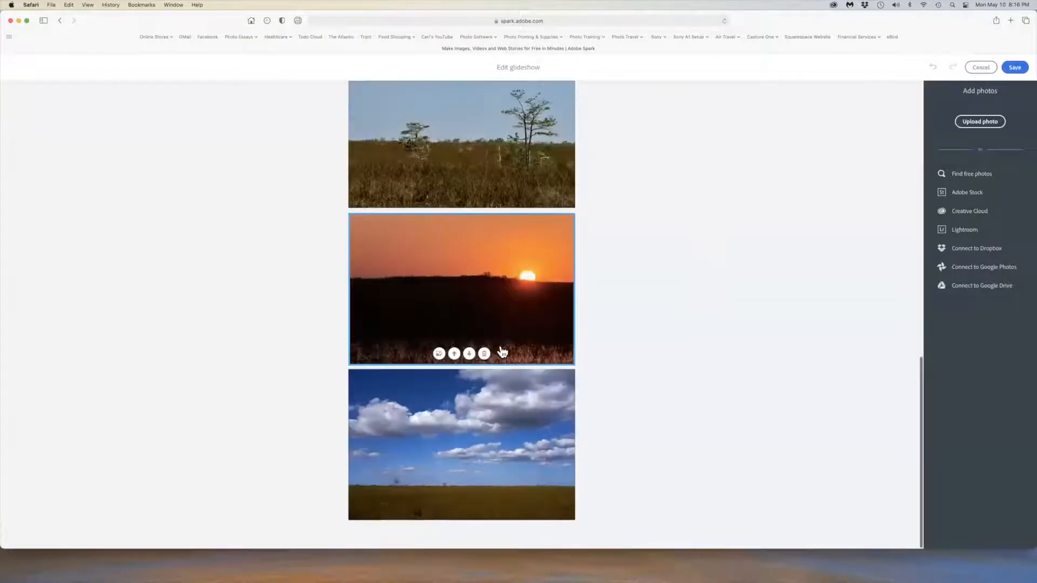
{"action": "left_click", "coordinate": [469, 357]}
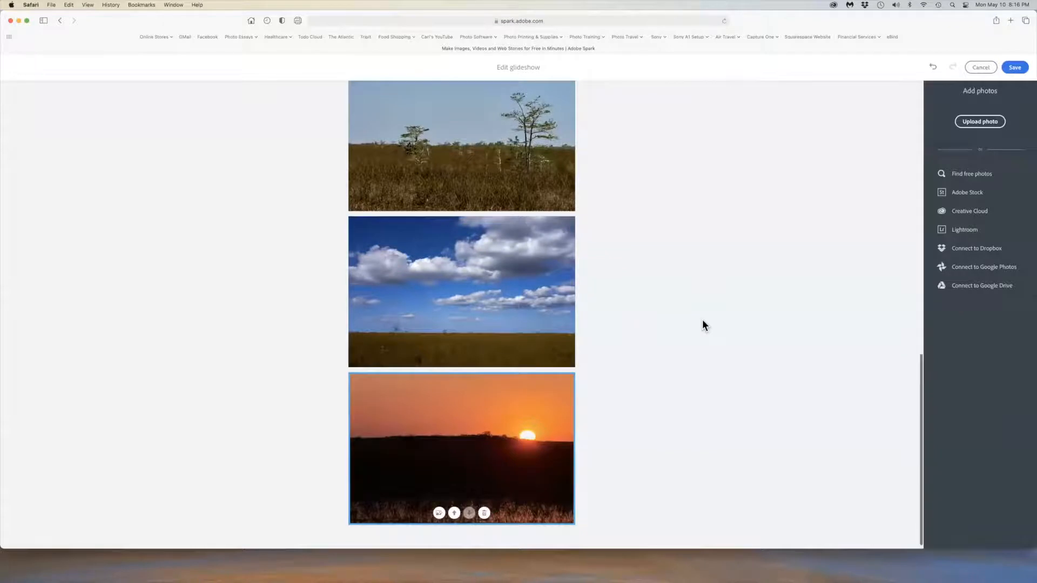
{"action": "scroll", "coordinate": [702, 319], "scroll_direction": "up", "scroll_amount": 10}
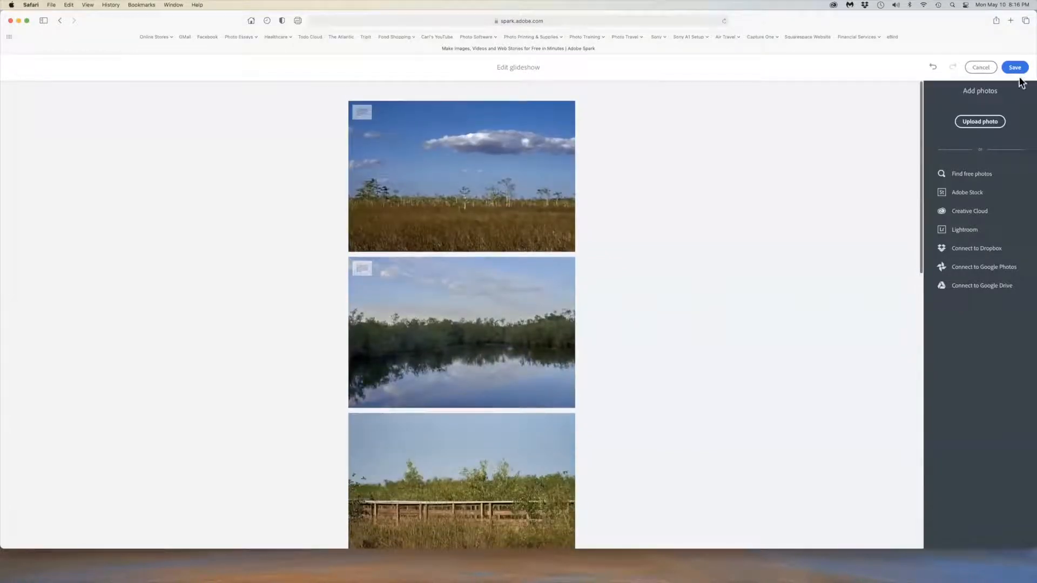
Step: Try different focal points on the lone-trees background photo, place the focal point just right of the photo's centre, and save it
{"action": "scroll", "coordinate": [807, 215], "scroll_direction": "up", "scroll_amount": 12}
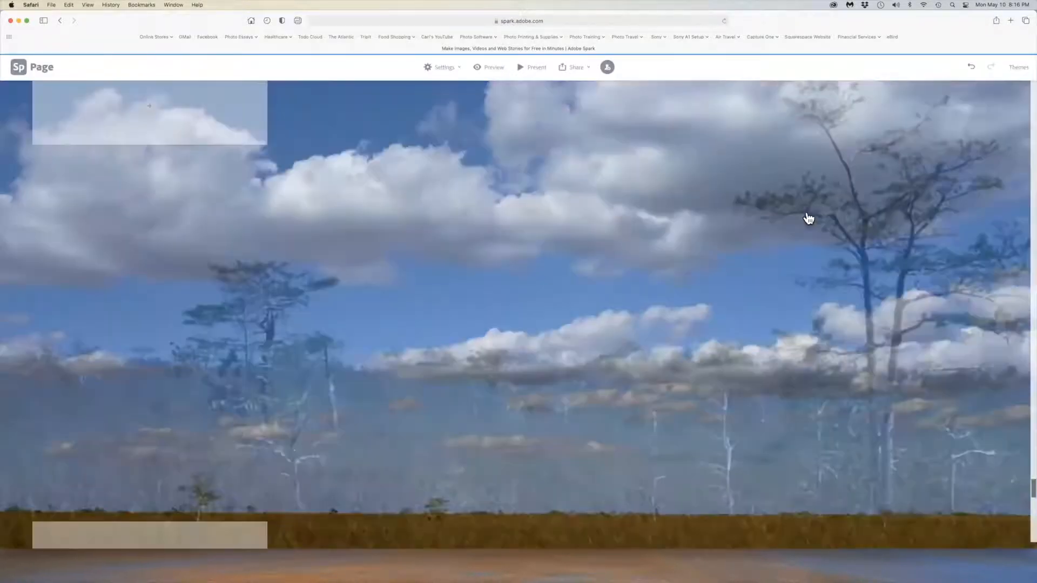
{"action": "scroll", "coordinate": [807, 215], "scroll_direction": "up", "scroll_amount": 10}
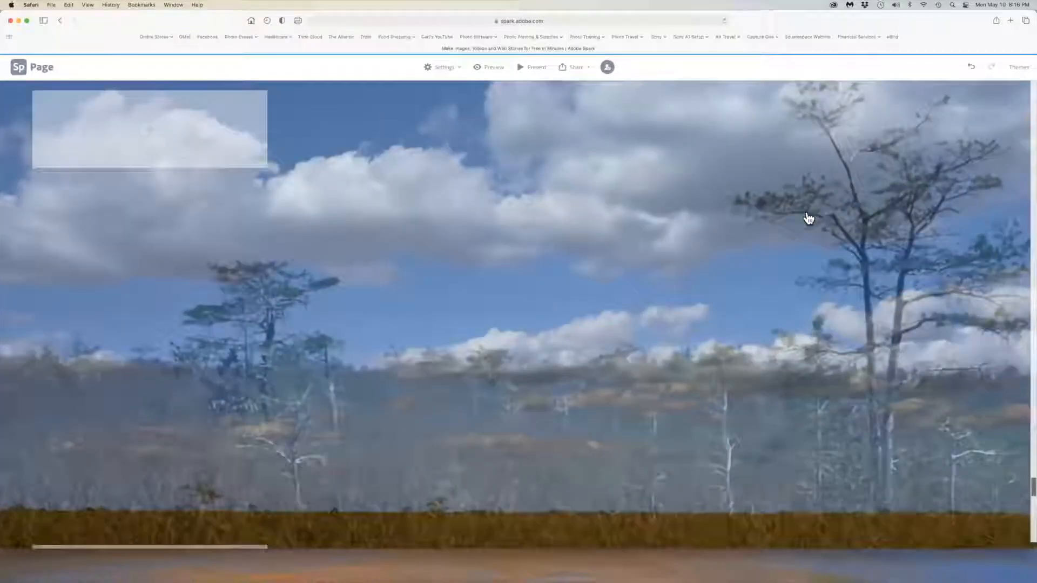
{"action": "scroll", "coordinate": [809, 218], "scroll_direction": "up", "scroll_amount": 5}
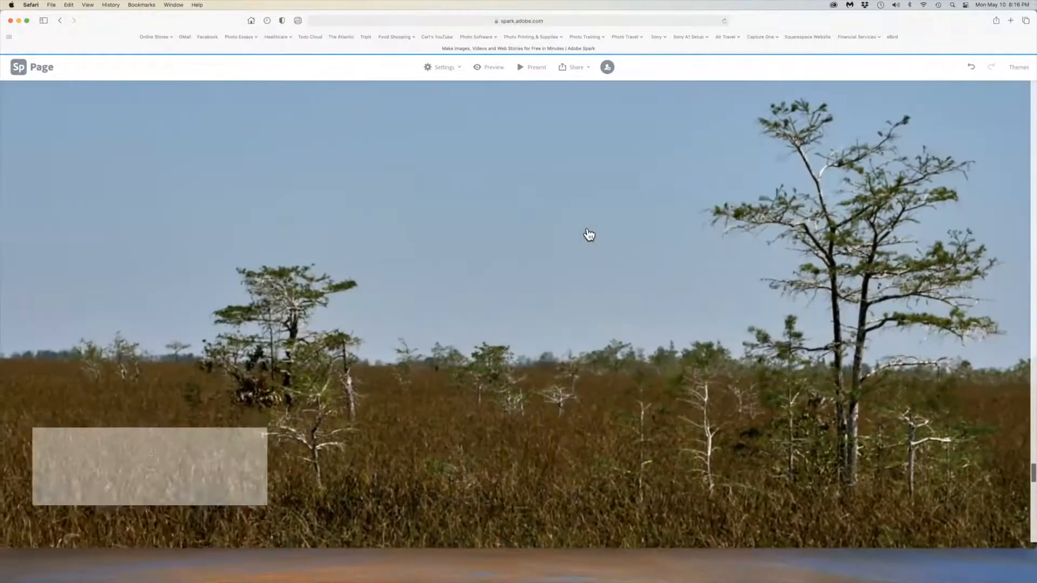
{"action": "left_click", "coordinate": [588, 234]}
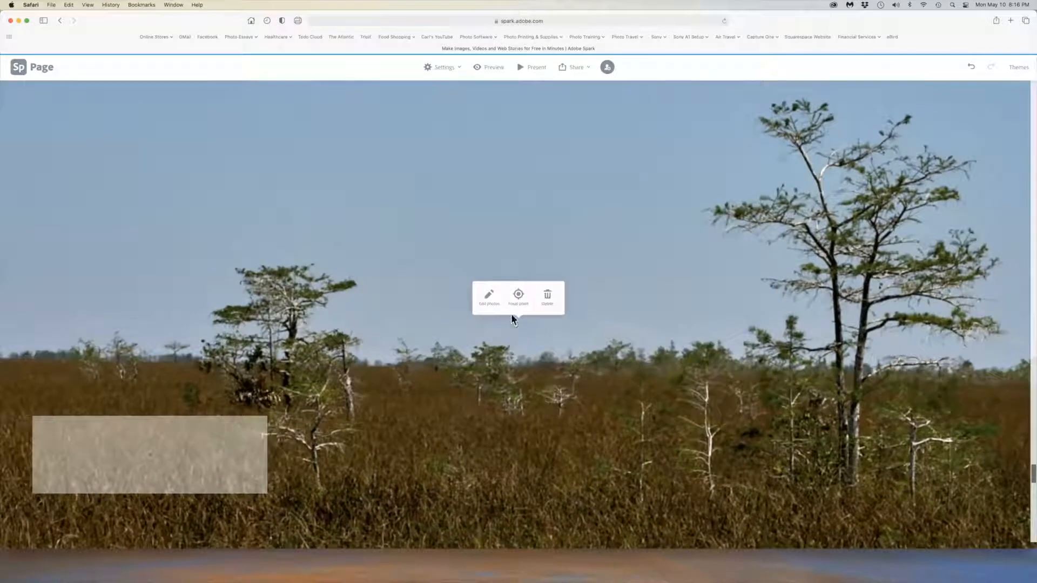
{"action": "left_click", "coordinate": [517, 297]}
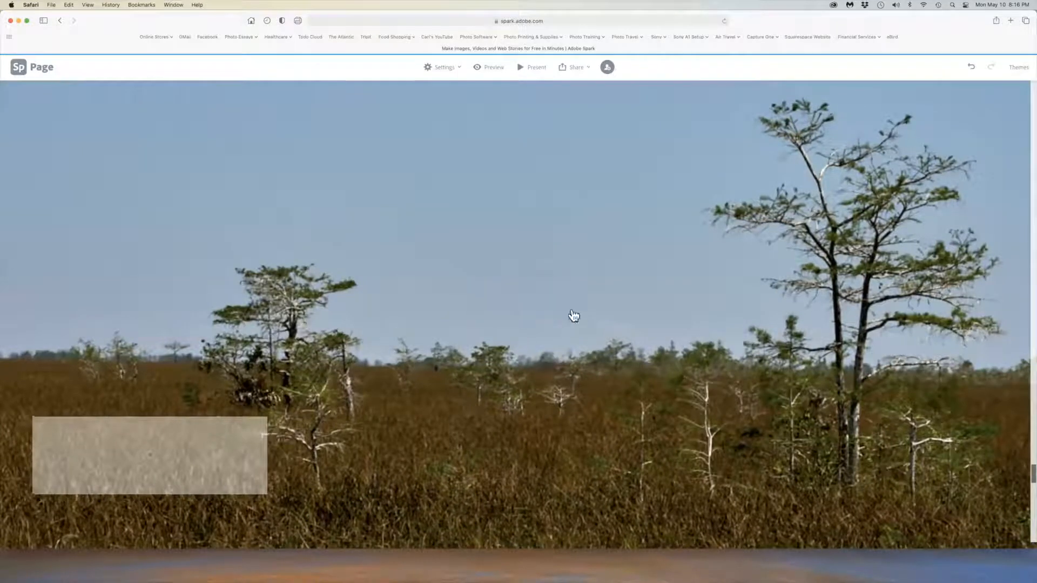
{"action": "left_click", "coordinate": [522, 319]}
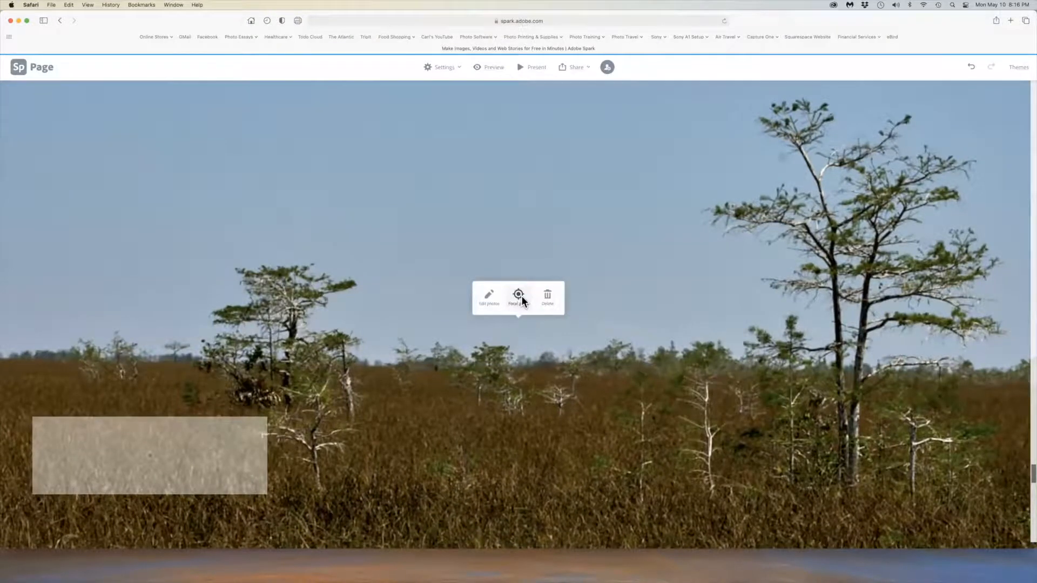
{"action": "left_click", "coordinate": [520, 296]}
{"action": "left_click_drag", "start_coordinate": [517, 313], "coordinate": [764, 289]}
{"action": "left_click_drag", "start_coordinate": [387, 253], "coordinate": [542, 314]}
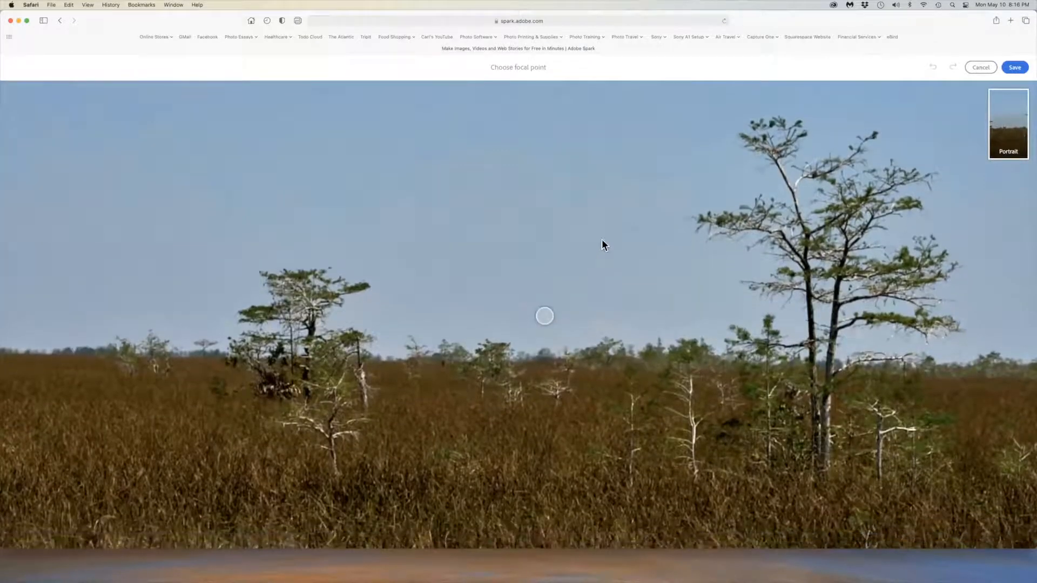
{"action": "left_click", "coordinate": [1015, 67]}
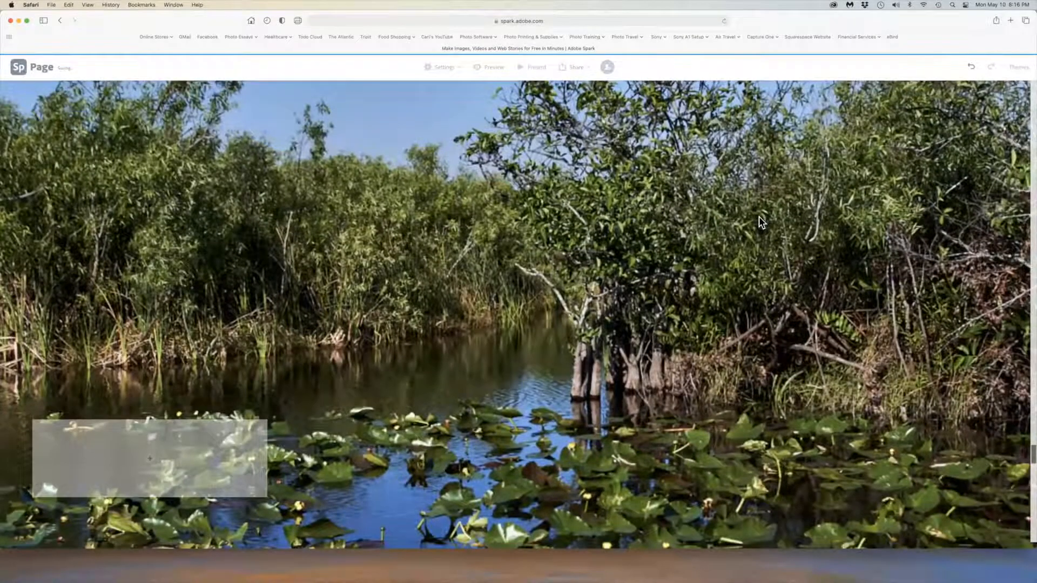
Step: Review the glideshow's backgrounds behind the ibis and cormorant sections, continuing down to the closing sunset photo at the page's end
{"action": "scroll", "coordinate": [759, 218], "scroll_direction": "up", "scroll_amount": 15}
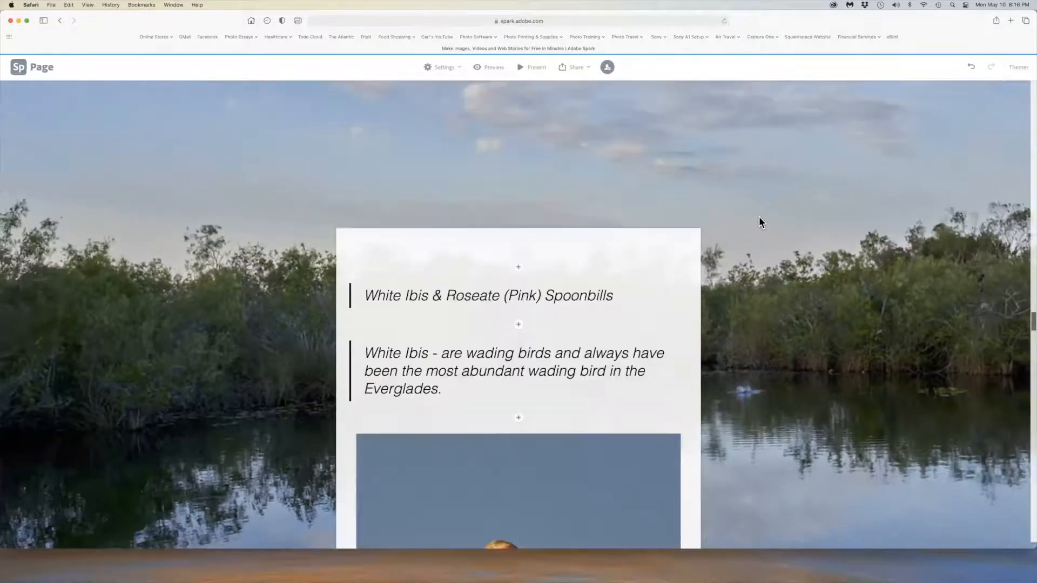
{"action": "scroll", "coordinate": [759, 217], "scroll_direction": "up", "scroll_amount": 10}
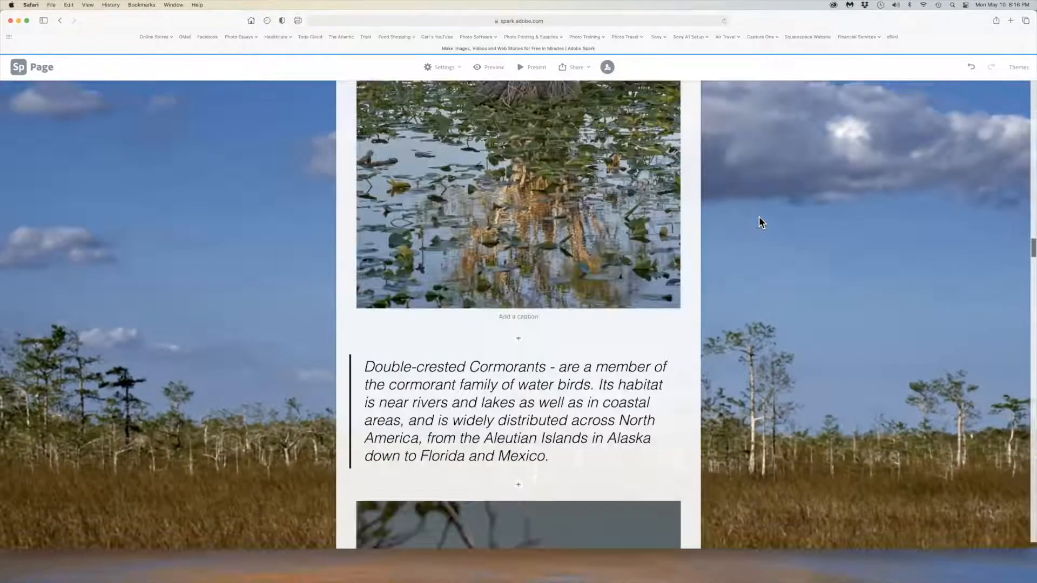
{"action": "scroll", "coordinate": [760, 222], "scroll_direction": "down", "scroll_amount": 5}
{"action": "scroll", "coordinate": [761, 223], "scroll_direction": "down", "scroll_amount": 5}
{"action": "scroll", "coordinate": [744, 210], "scroll_direction": "down", "scroll_amount": 1}
{"action": "scroll", "coordinate": [744, 211], "scroll_direction": "up", "scroll_amount": 4}
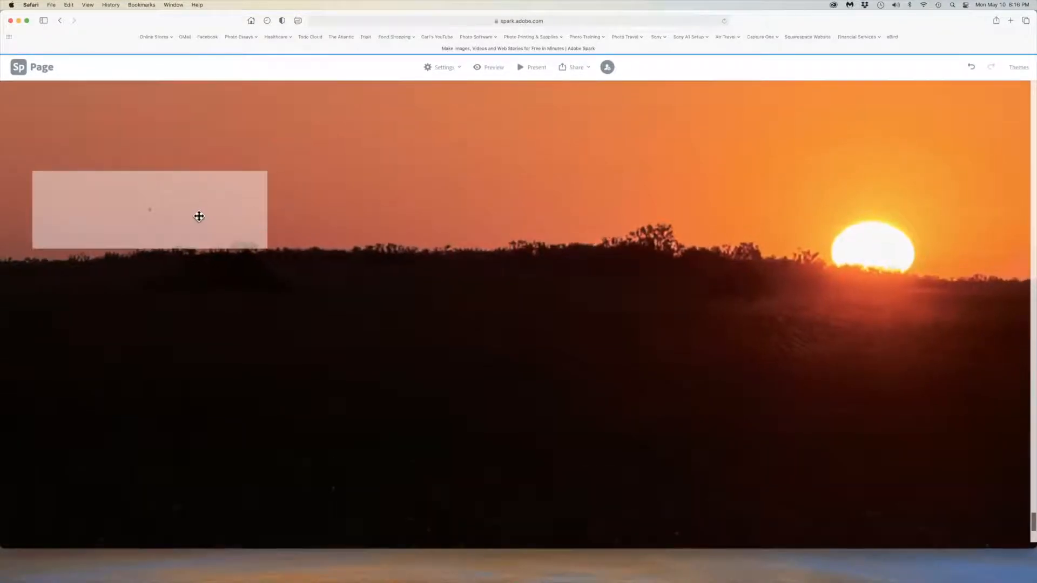
{"action": "scroll", "coordinate": [688, 297], "scroll_direction": "down", "scroll_amount": 2}
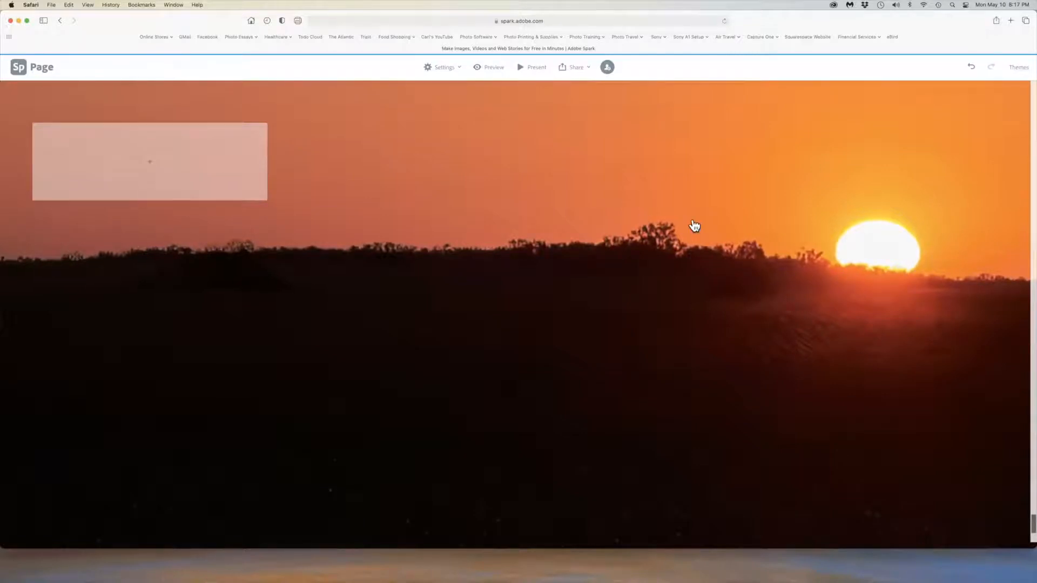
{"action": "scroll", "coordinate": [695, 226], "scroll_direction": "down", "scroll_amount": 2}
{"action": "scroll", "coordinate": [695, 225], "scroll_direction": "down", "scroll_amount": 1}
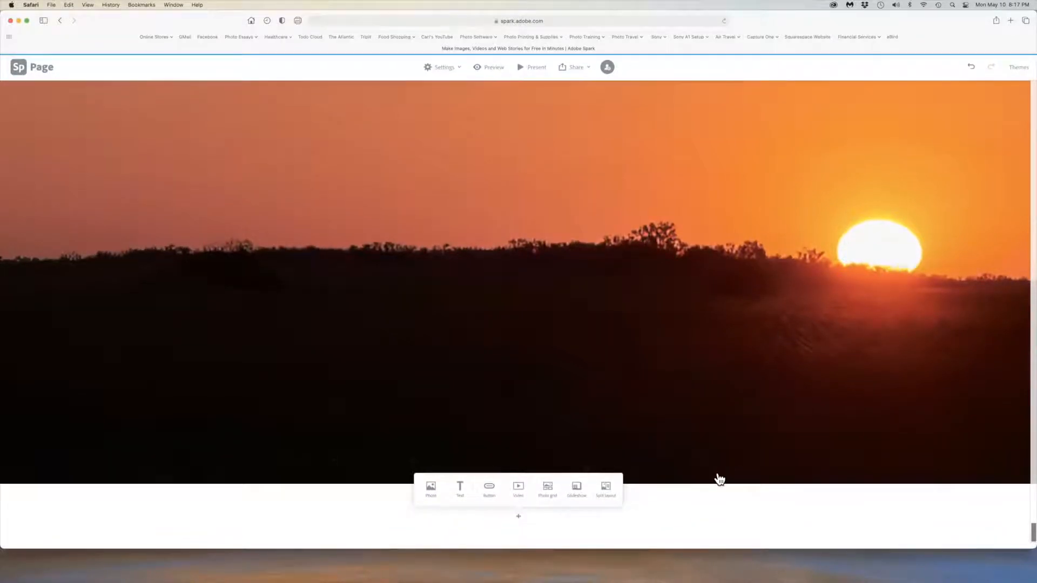
Step: Add a text block below the glideshow and paste the closing park remarks, the author's name and e-mail, and the more-images note
{"action": "left_click", "coordinate": [460, 489]}
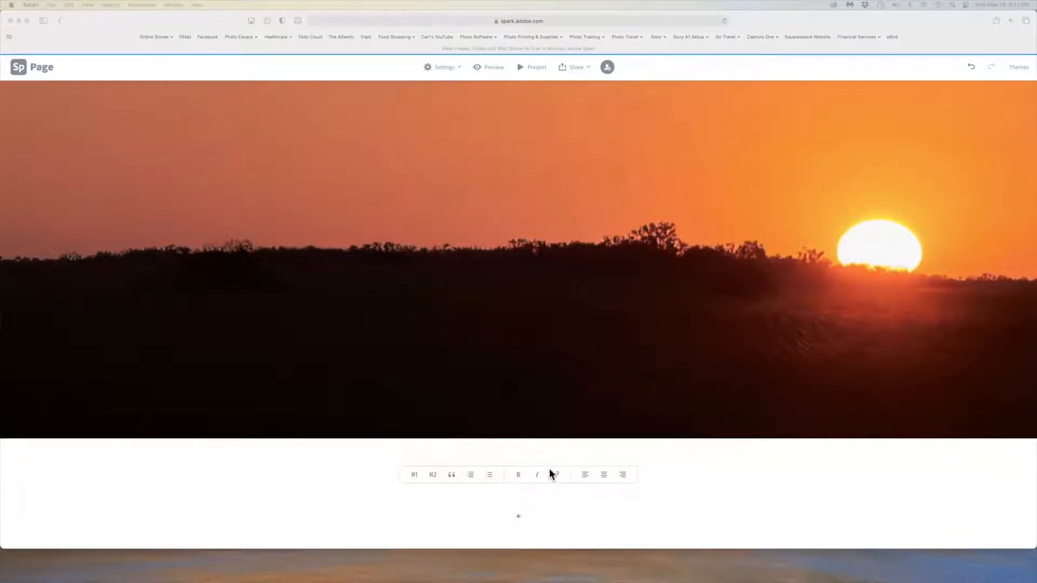
{"action": "left_click", "coordinate": [508, 502]}
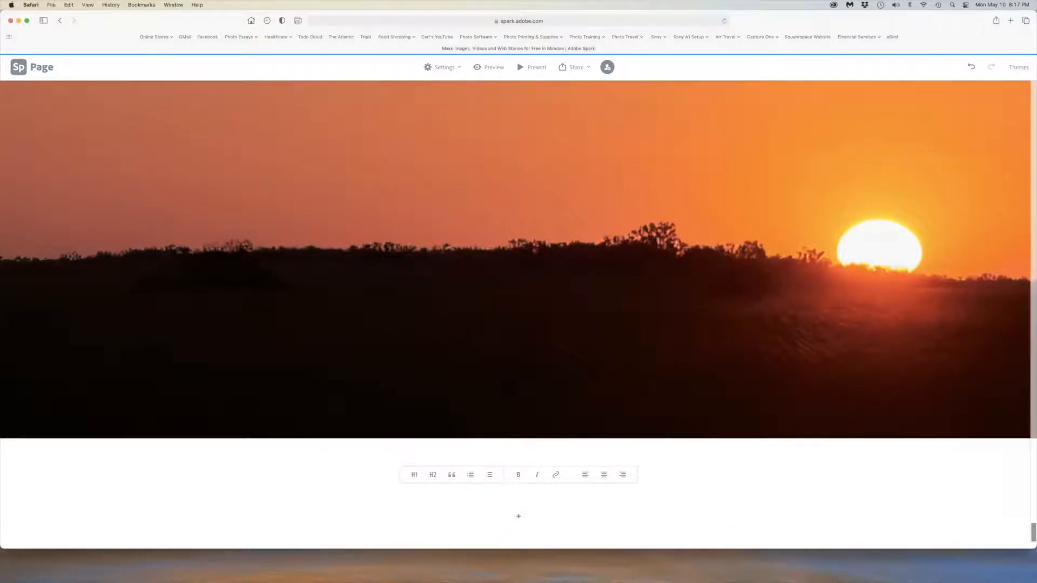
{"action": "key", "text": "super+v"}
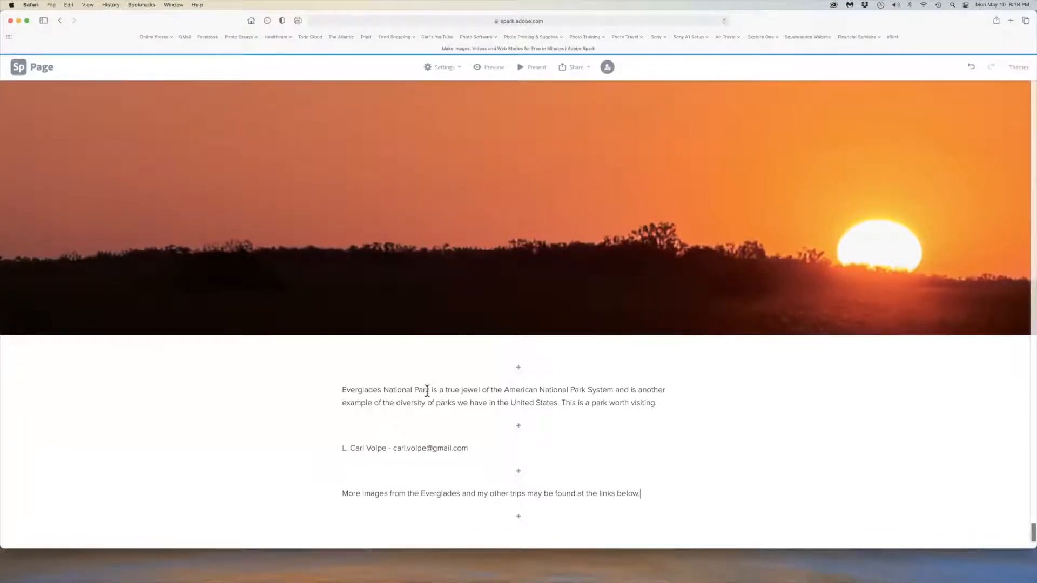
Step: Format the three closing paragraphs (park remarks, author contact line and more-images note) as quotes
{"action": "scroll", "coordinate": [425, 390], "scroll_direction": "up", "scroll_amount": 1}
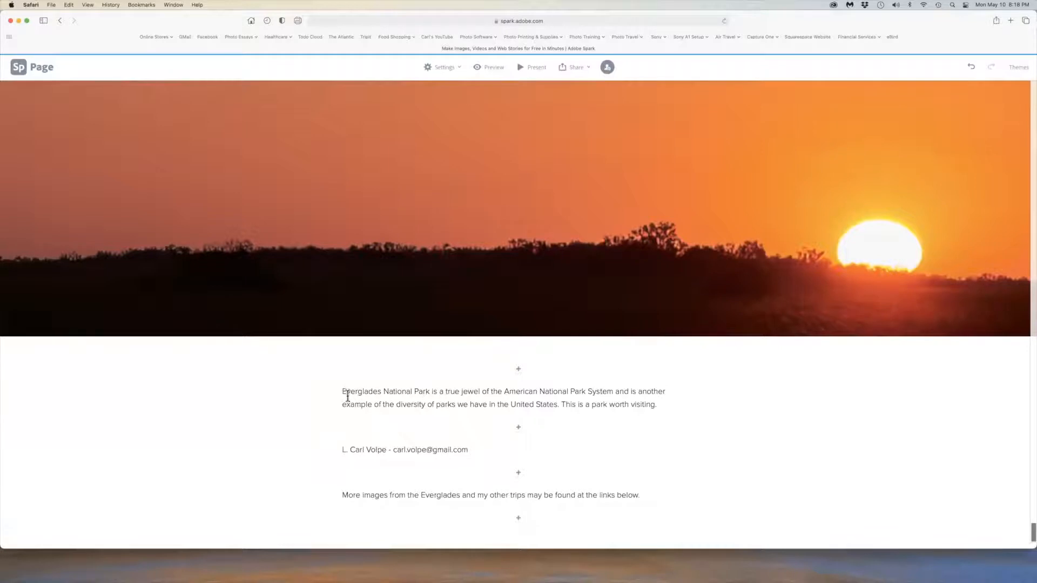
{"action": "left_click_drag", "start_coordinate": [342, 390], "coordinate": [522, 493]}
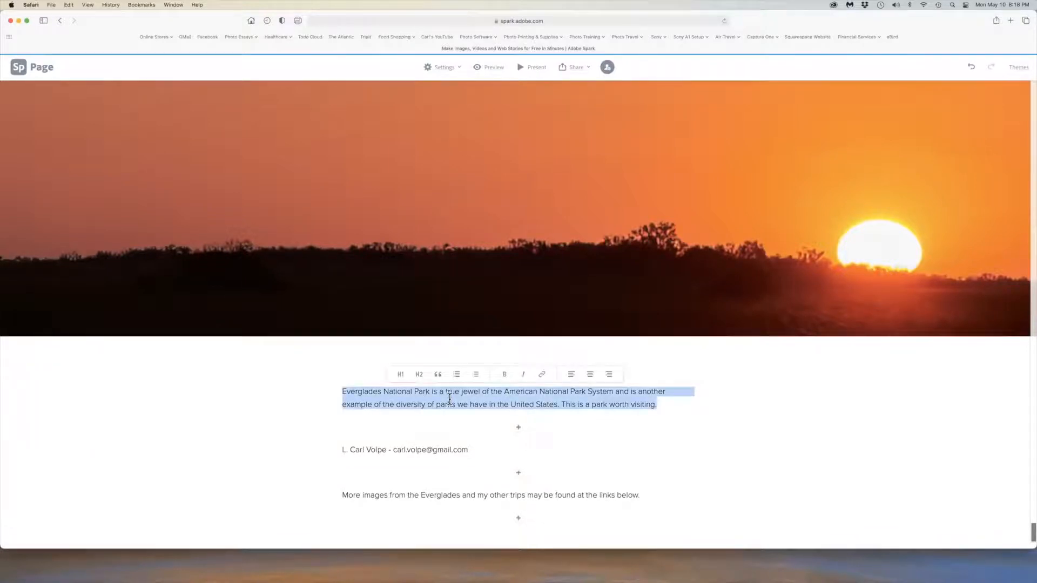
{"action": "left_click", "coordinate": [437, 375]}
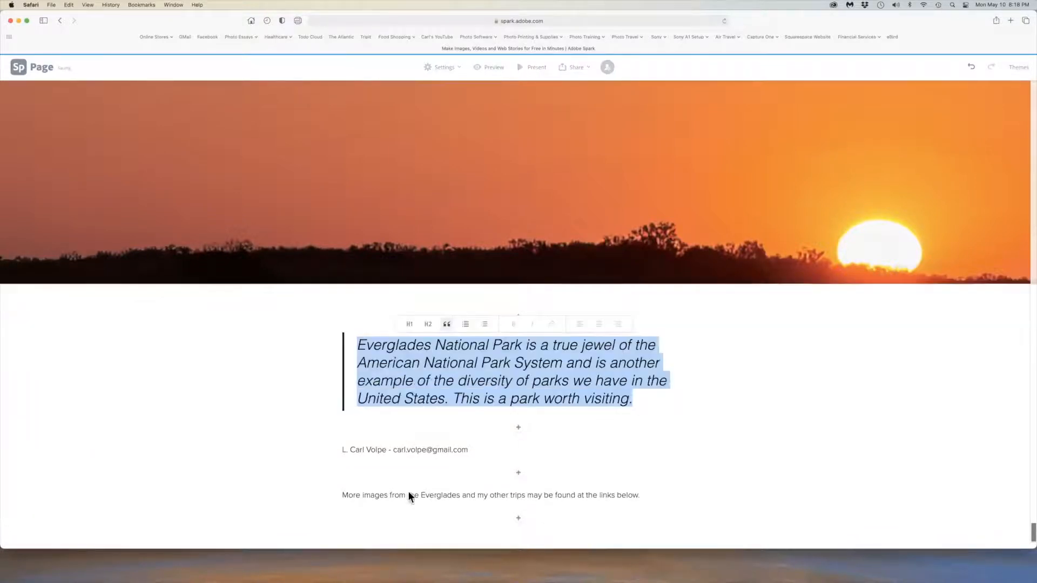
{"action": "left_click", "coordinate": [387, 448]}
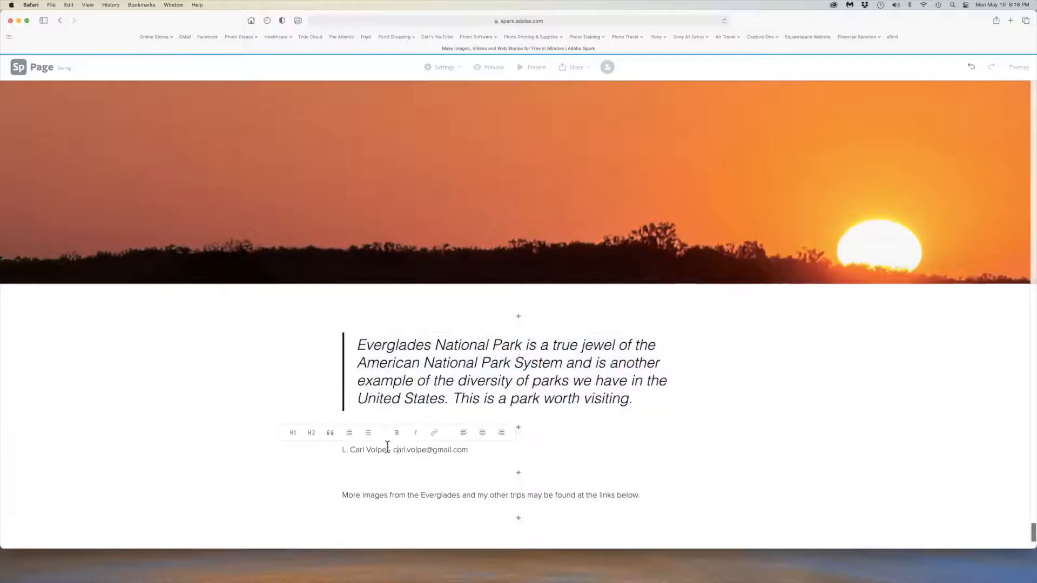
{"action": "left_click", "coordinate": [330, 432]}
{"action": "left_click", "coordinate": [446, 496]}
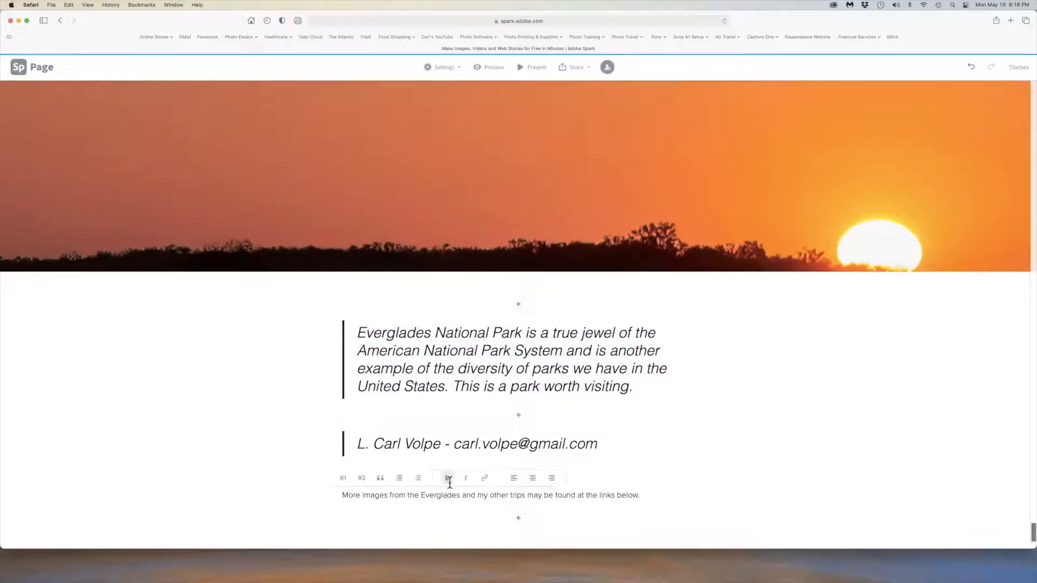
{"action": "left_click", "coordinate": [539, 516]}
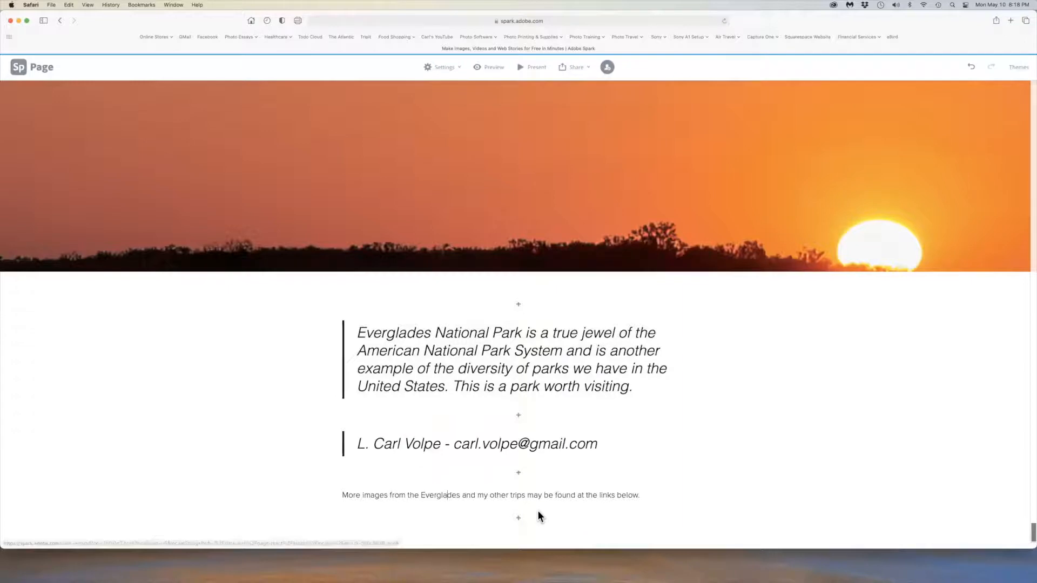
{"action": "left_click", "coordinate": [420, 495]}
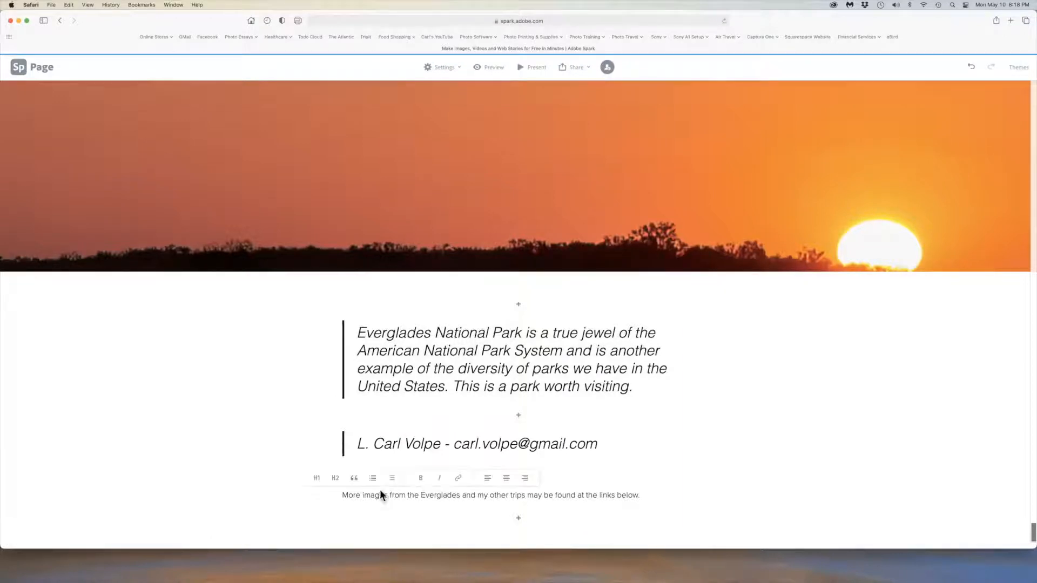
{"action": "left_click", "coordinate": [354, 478]}
{"action": "left_click", "coordinate": [390, 414]}
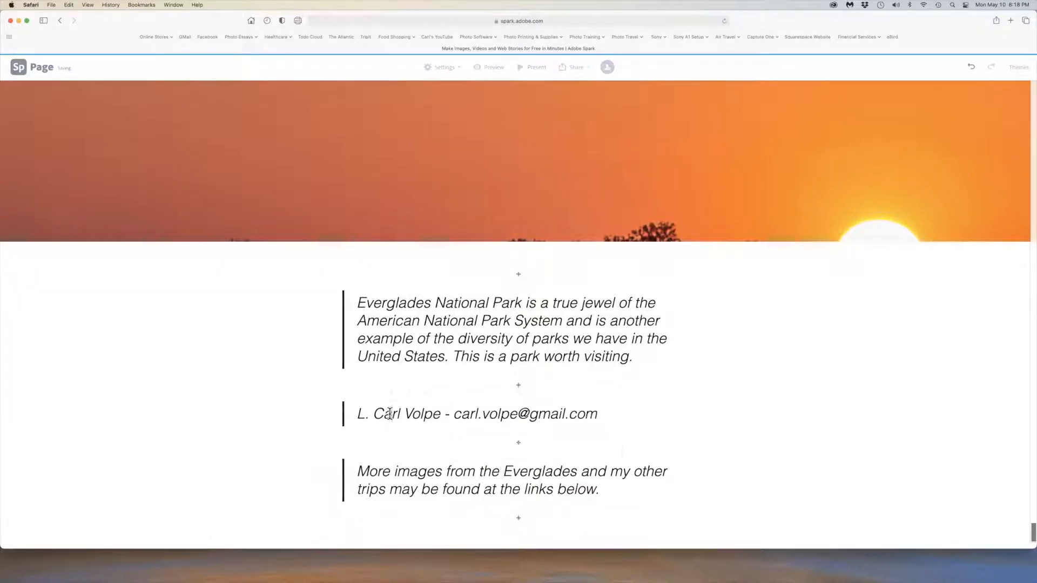
{"action": "left_click", "coordinate": [245, 380]}
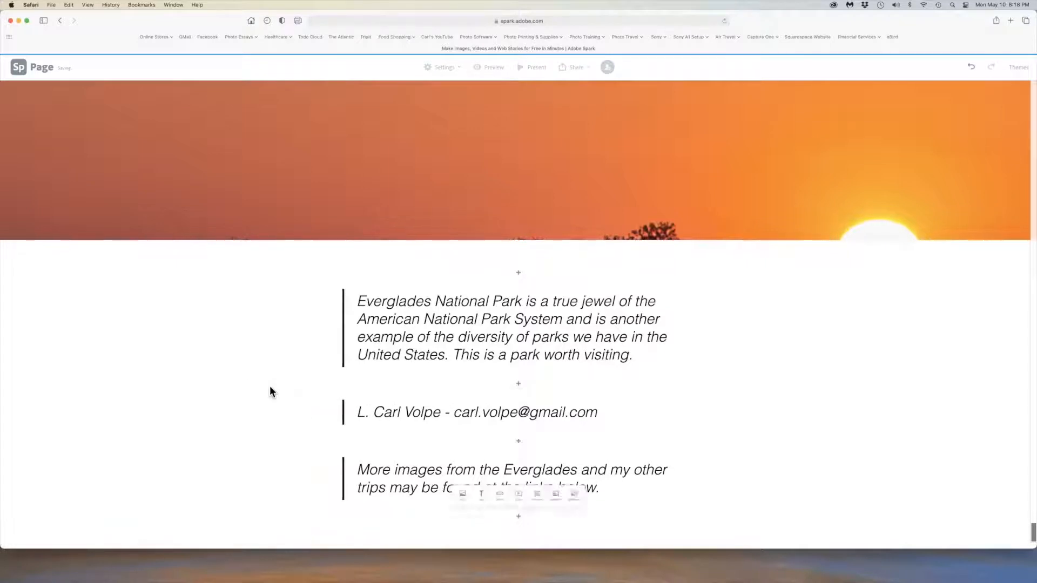
Step: Add a centred button labelled "Everglades on Website" below the closing text, linked to the copied web address of the photo archive, and save it
{"action": "left_click", "coordinate": [520, 522]}
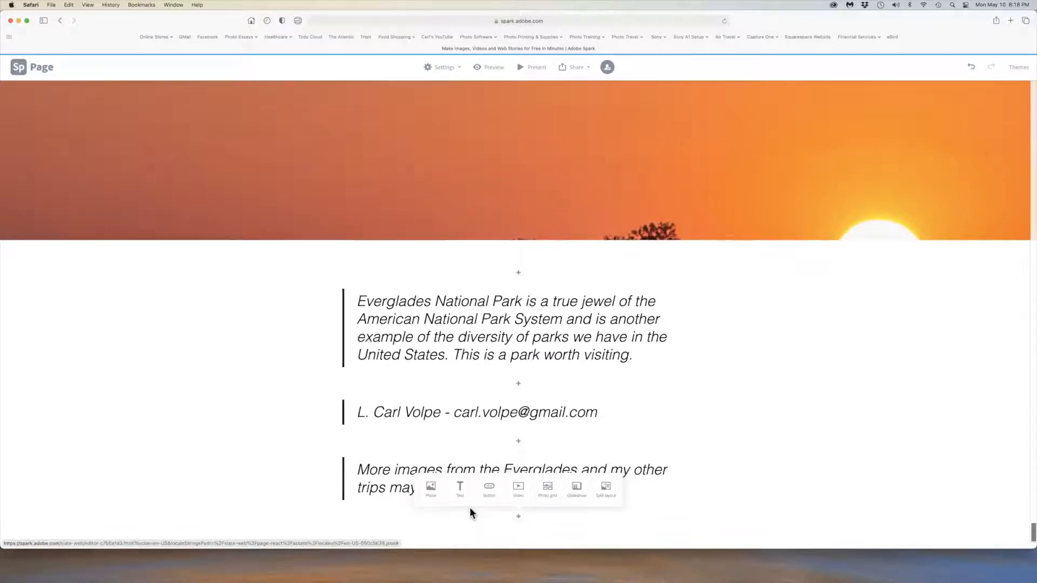
{"action": "left_click", "coordinate": [489, 489]}
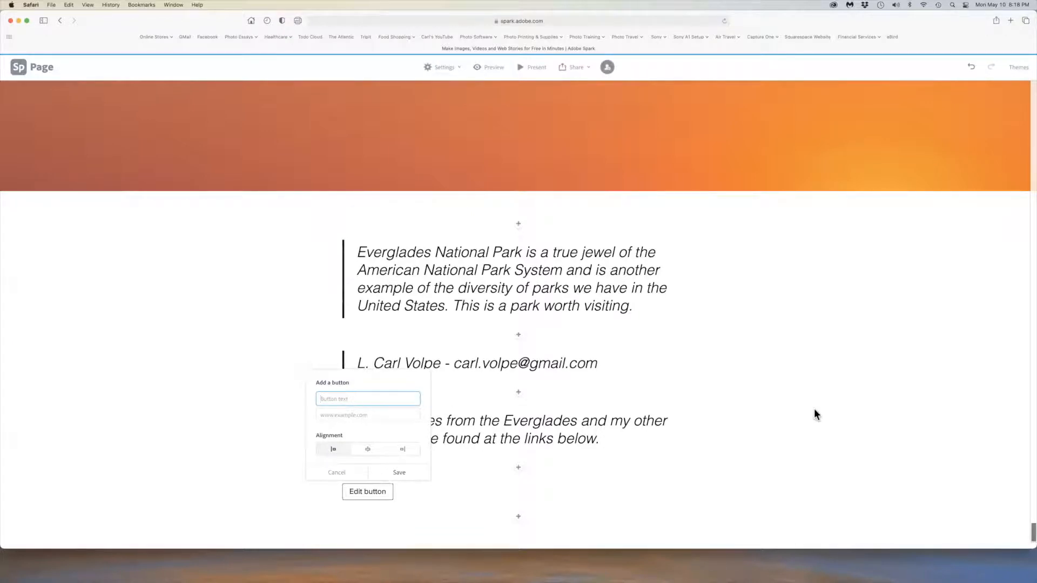
{"action": "type", "text": "Everglades on Website"}
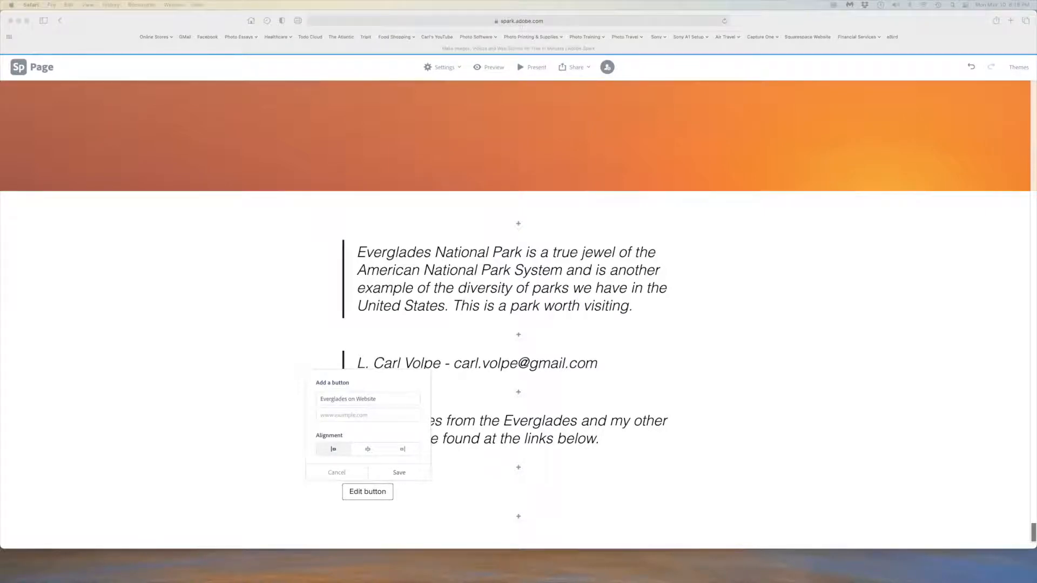
{"action": "left_click", "coordinate": [375, 415]}
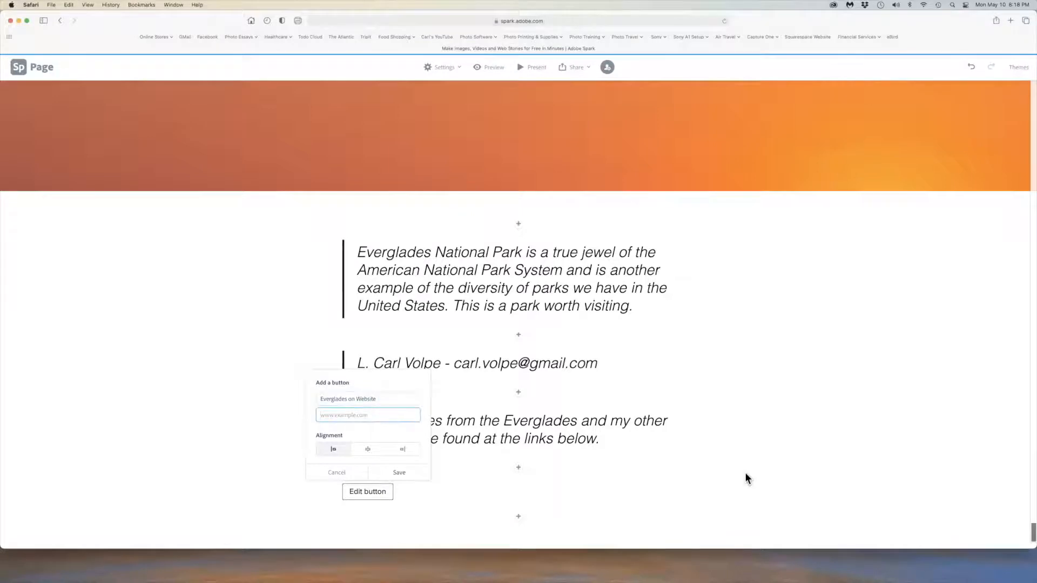
{"action": "key", "text": "super+v"}
{"action": "left_click", "coordinate": [366, 449]}
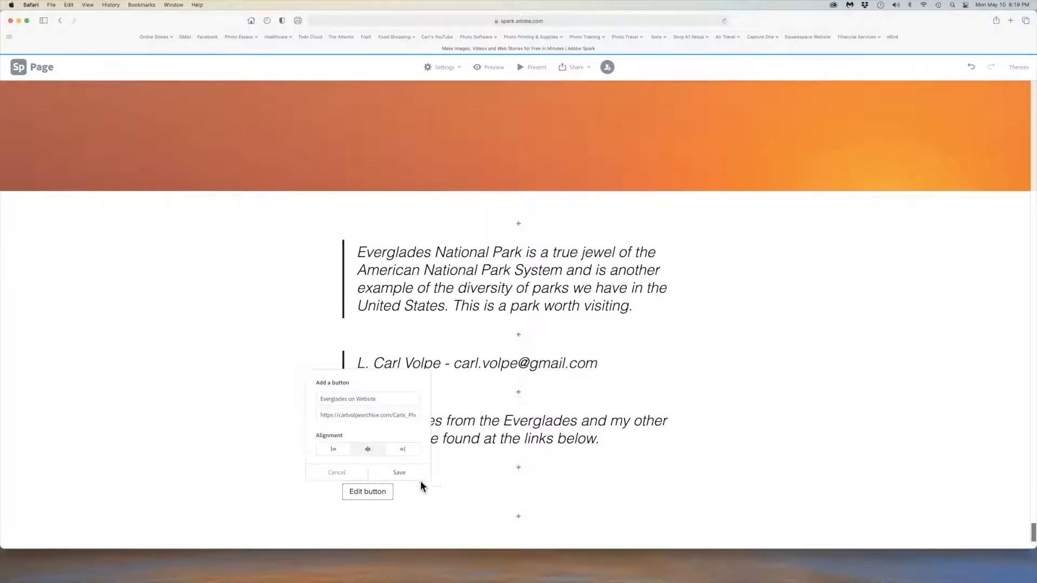
{"action": "left_click", "coordinate": [398, 472]}
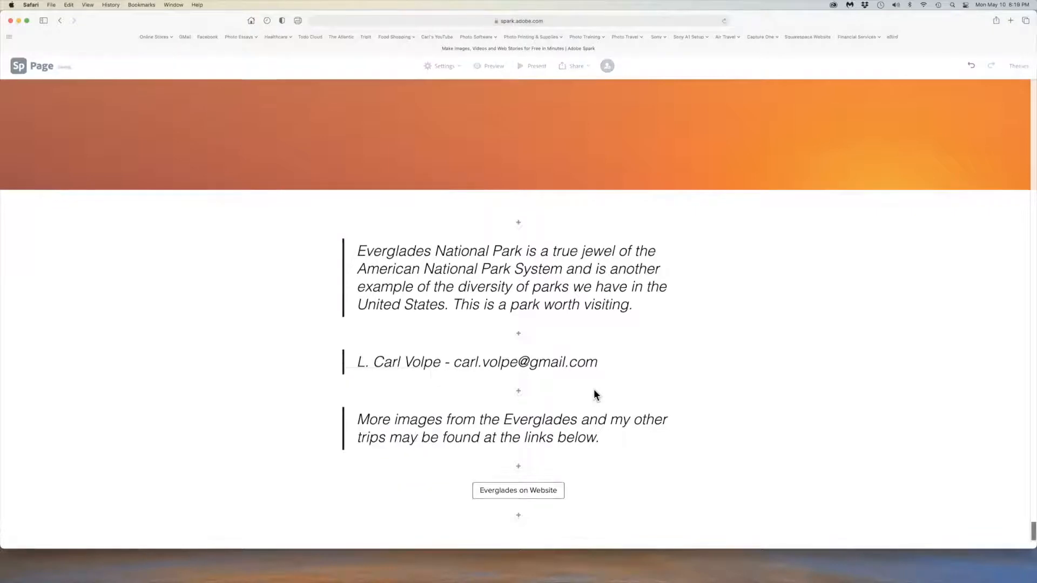
Step: Add a second centred button labelled with the photographer's name plus "Photography", linked to the photographer's website, and save it
{"action": "left_click", "coordinate": [518, 520]}
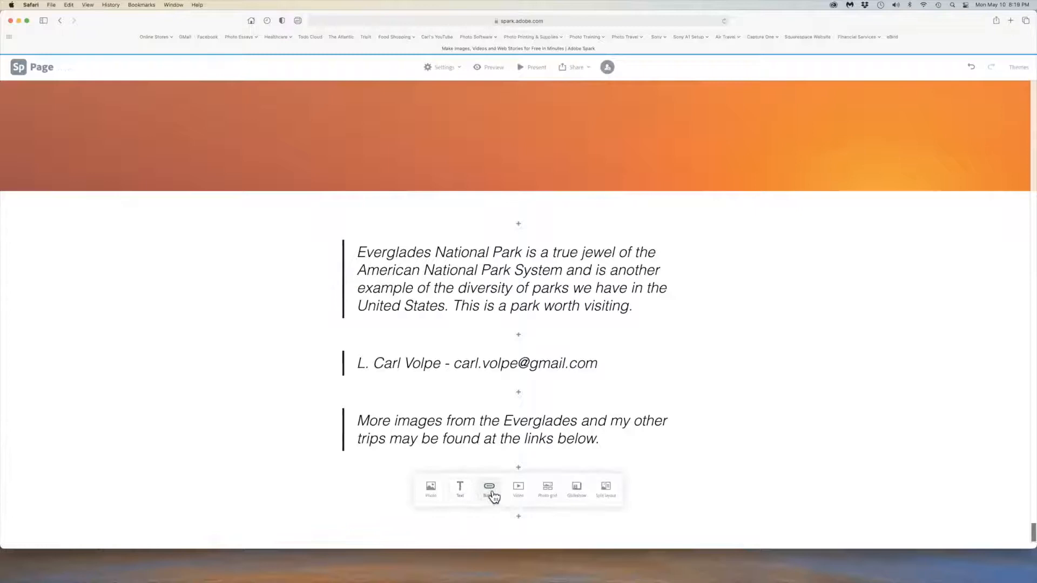
{"action": "left_click", "coordinate": [488, 487]}
{"action": "type", "text": "Carl Volpe"}
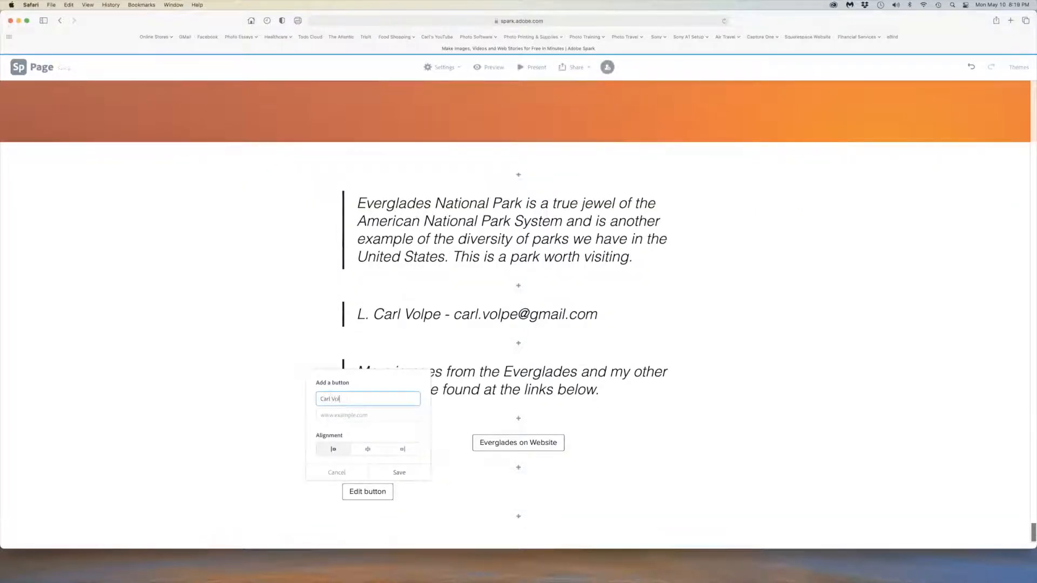
{"action": "key", "text": "BackSpace"}
{"action": "key", "text": "BackSpace"}
{"action": "key", "text": "BackSpace"}
{"action": "key", "text": "BackSpace"}
{"action": "type", "text": "graphy"}
{"action": "left_click", "coordinate": [322, 415]}
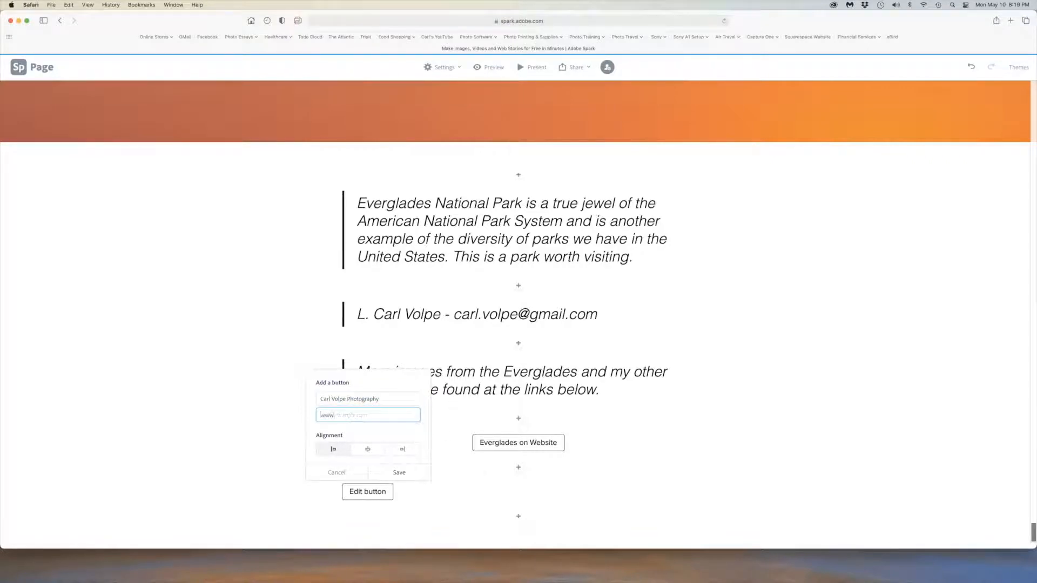
{"action": "type", "text": "www.carlvolpephoto.com"}
{"action": "left_click", "coordinate": [378, 451]}
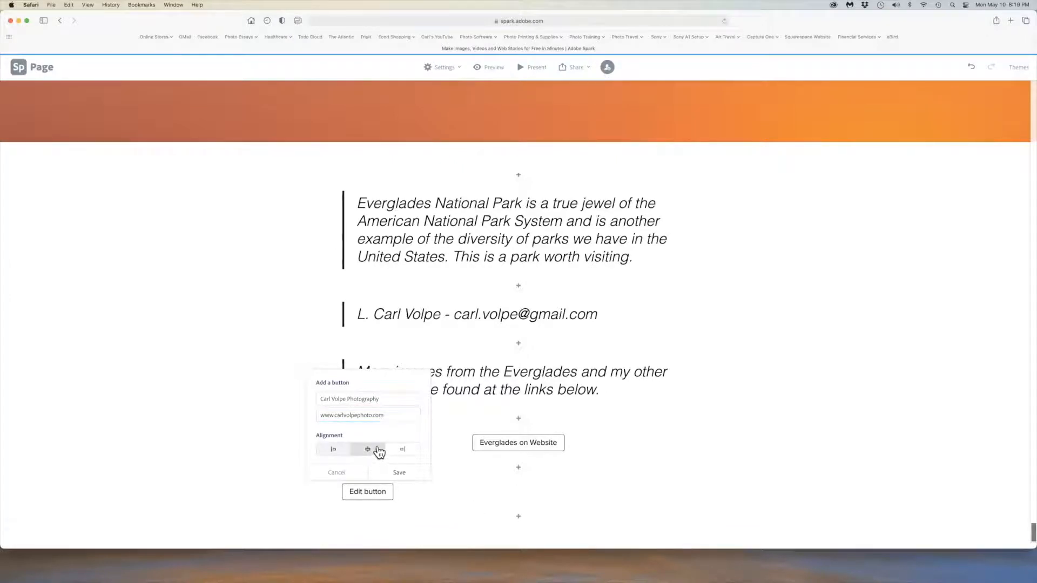
{"action": "left_click", "coordinate": [399, 473]}
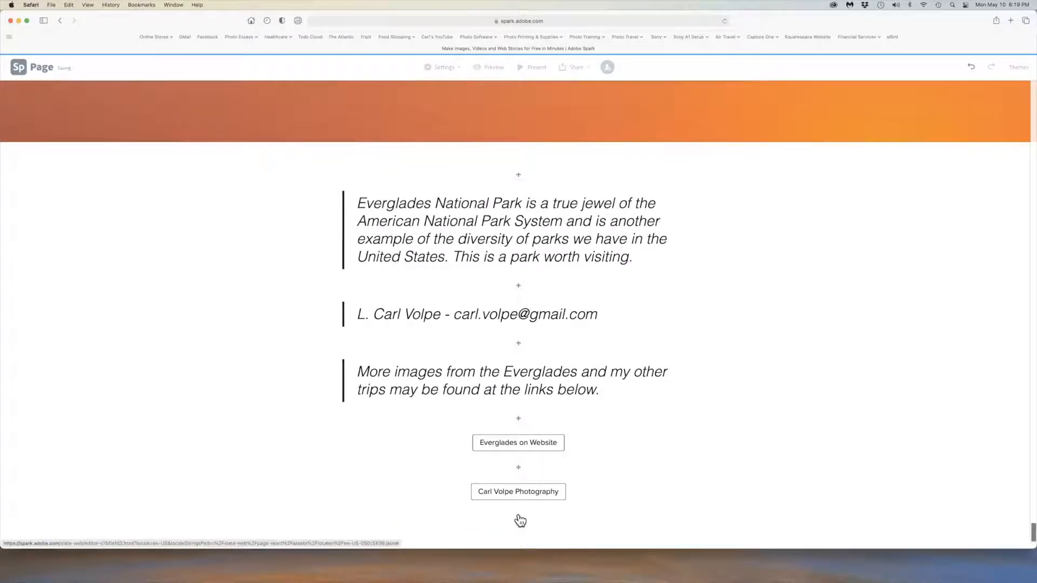
Step: Upload the logo image cv_logo_wtag_WEB750.png from the 10. Logo folder as a photo below the two buttons
{"action": "left_click", "coordinate": [519, 520]}
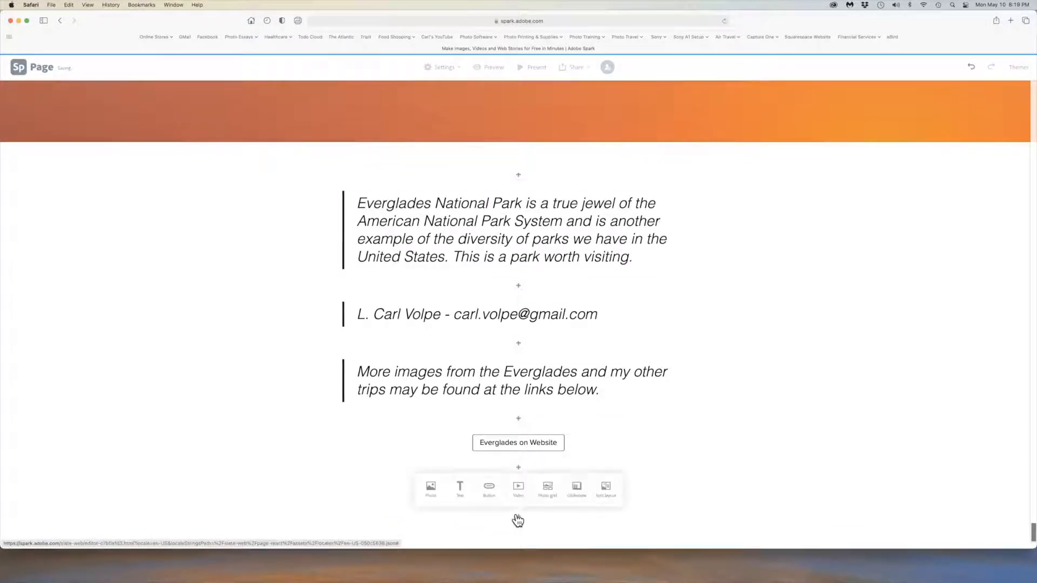
{"action": "left_click", "coordinate": [431, 488]}
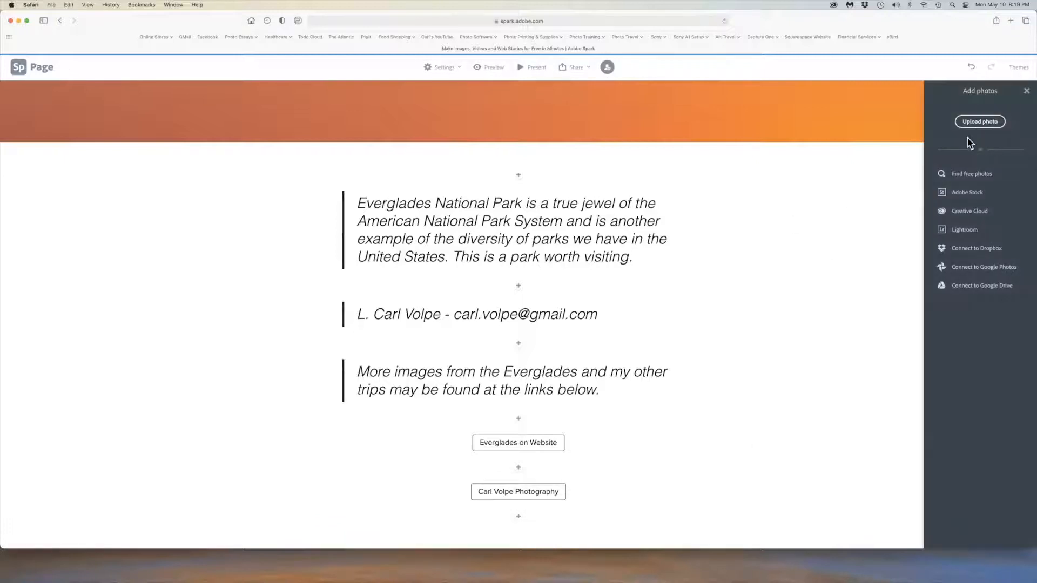
{"action": "left_click", "coordinate": [977, 123]}
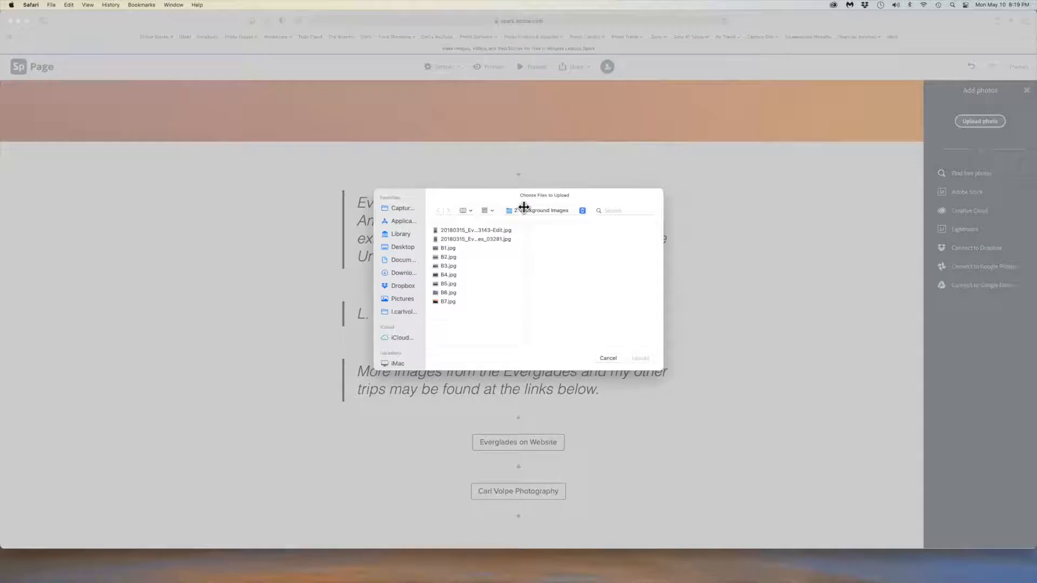
{"action": "left_click", "coordinate": [509, 210]}
{"action": "left_click", "coordinate": [516, 222]}
{"action": "left_click", "coordinate": [536, 311]}
{"action": "left_click", "coordinate": [621, 232]}
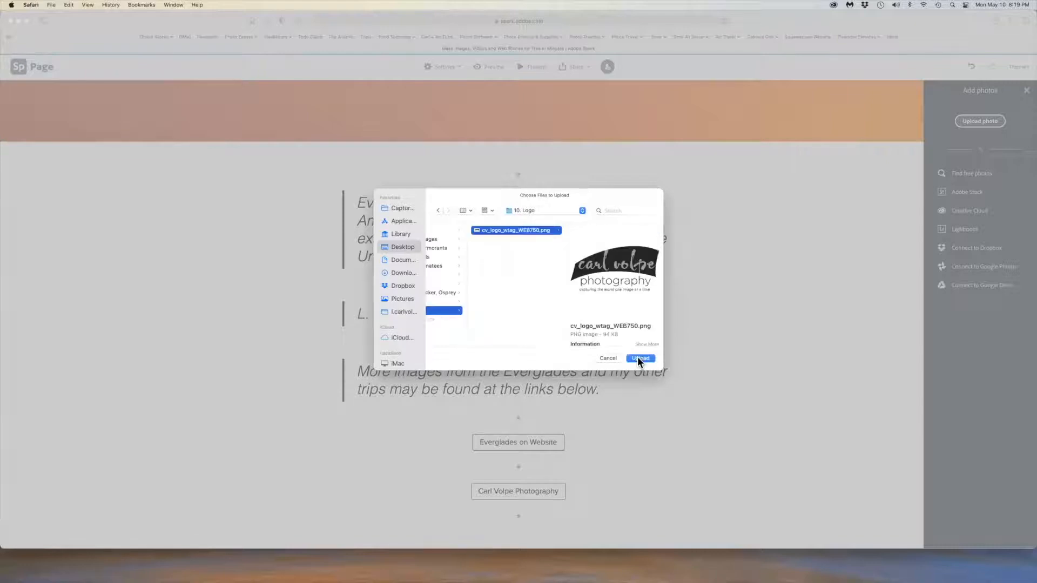
{"action": "left_click", "coordinate": [639, 358]}
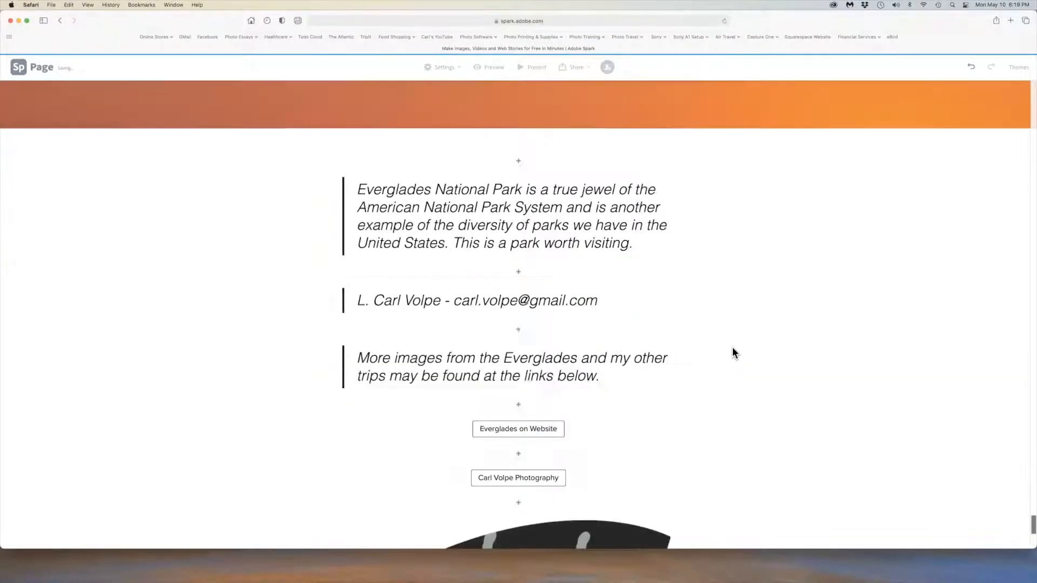
Step: Open a preview of the complete photo essay page
{"action": "scroll", "coordinate": [734, 353], "scroll_direction": "up", "scroll_amount": 15}
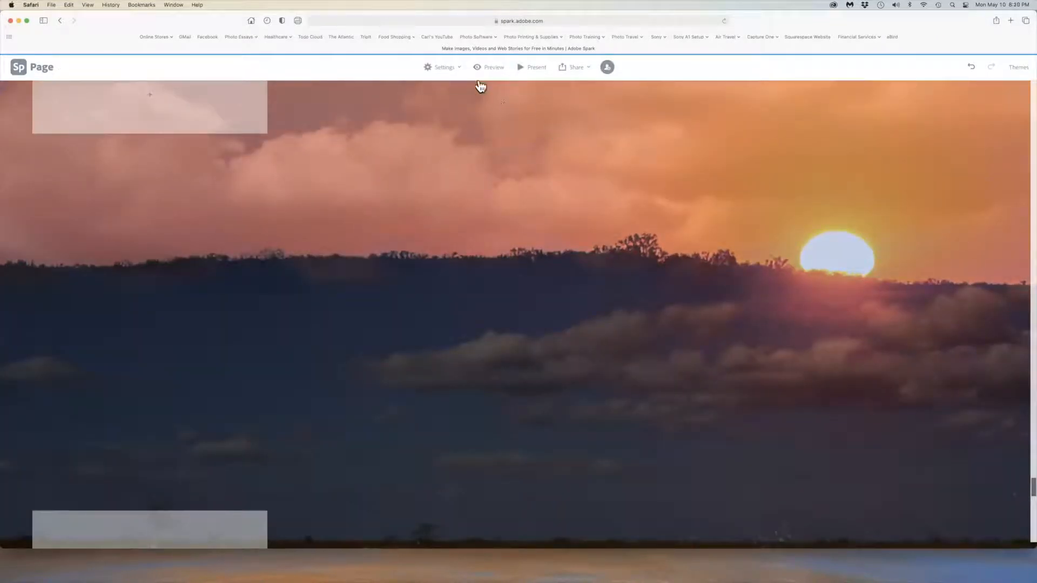
{"action": "left_click", "coordinate": [490, 69]}
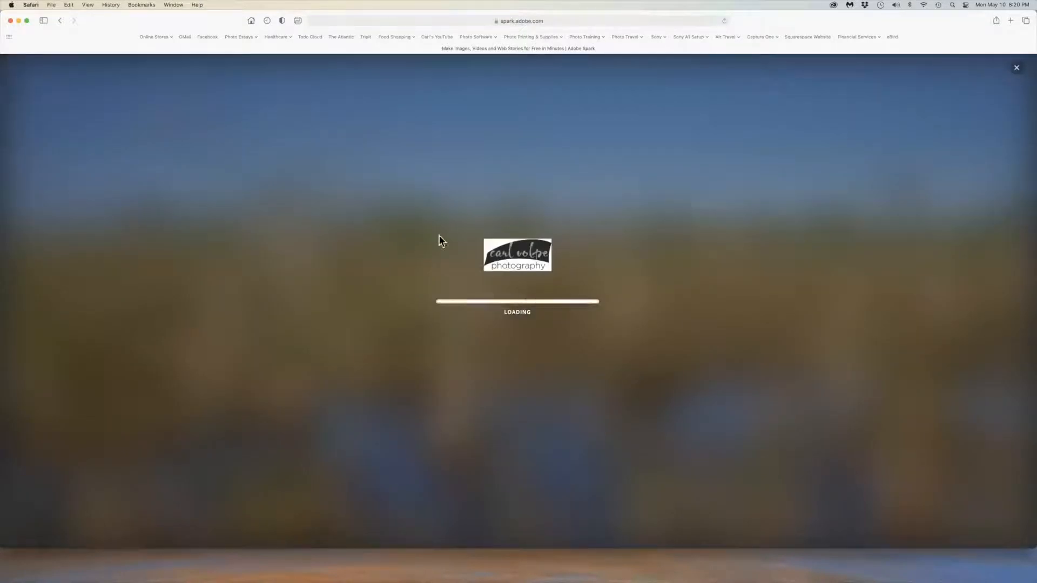
Step: Review the previewed page from the title through the bird sections and glideshow to the closing text, buttons and logo, and exit the preview
{"action": "scroll", "coordinate": [806, 295], "scroll_direction": "up", "scroll_amount": 10}
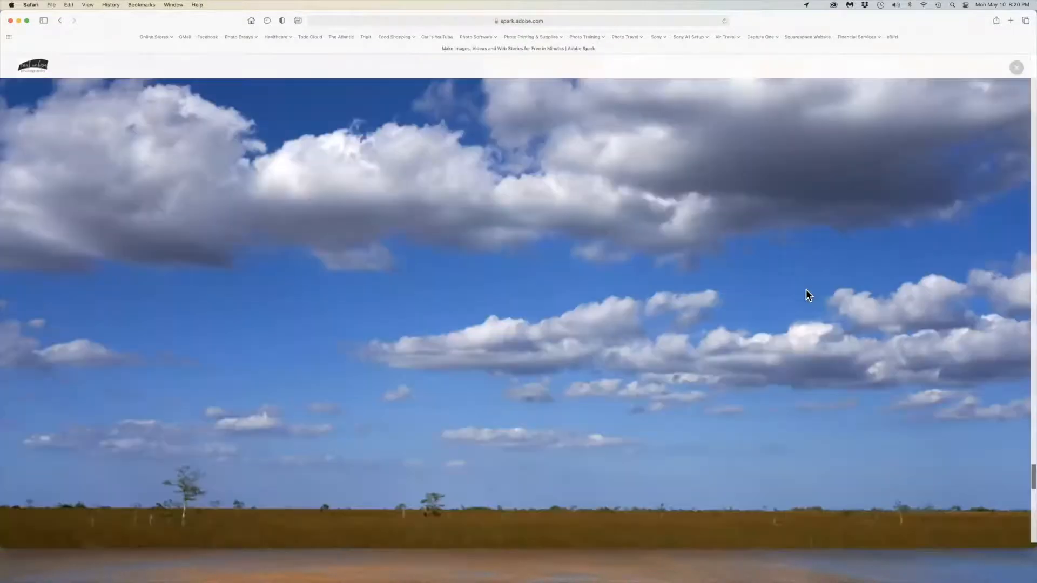
{"action": "scroll", "coordinate": [806, 293], "scroll_direction": "up", "scroll_amount": 5}
{"action": "scroll", "coordinate": [806, 294], "scroll_direction": "up", "scroll_amount": 20}
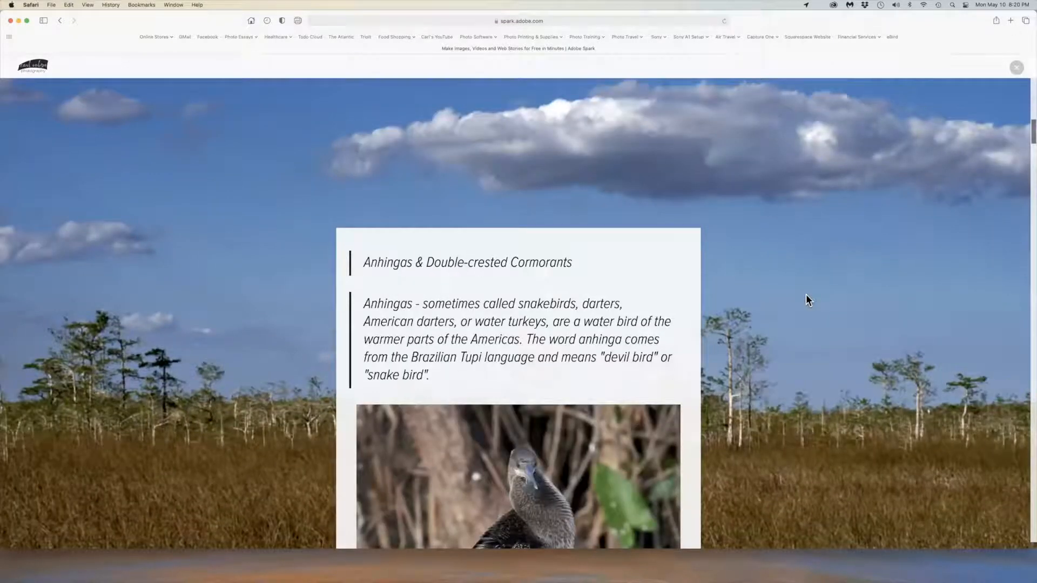
{"action": "scroll", "coordinate": [806, 294], "scroll_direction": "up", "scroll_amount": 10}
{"action": "scroll", "coordinate": [806, 293], "scroll_direction": "down", "scroll_amount": 5}
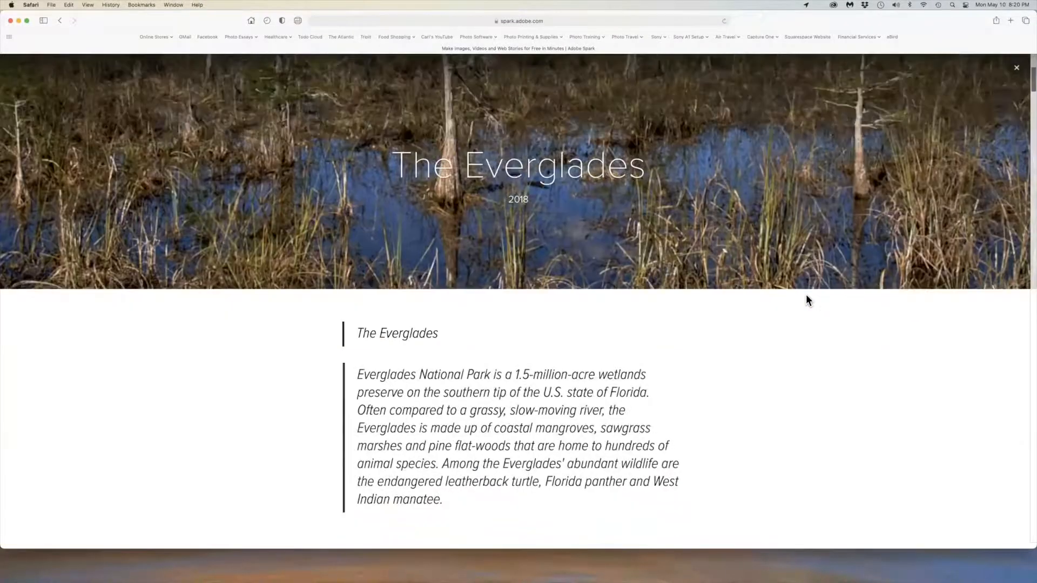
{"action": "scroll", "coordinate": [806, 294], "scroll_direction": "down", "scroll_amount": 10}
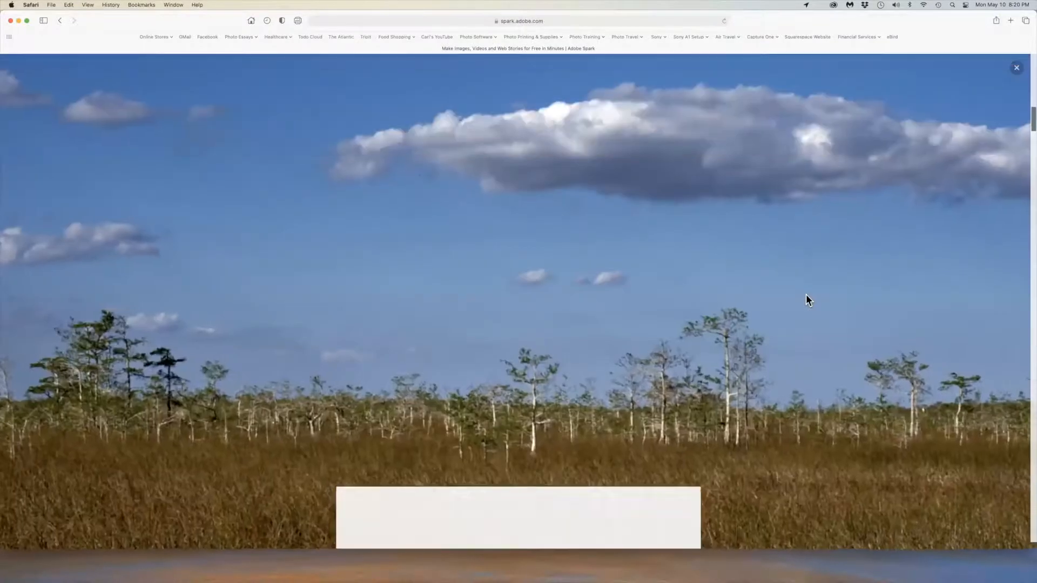
{"action": "scroll", "coordinate": [806, 295], "scroll_direction": "down", "scroll_amount": 20}
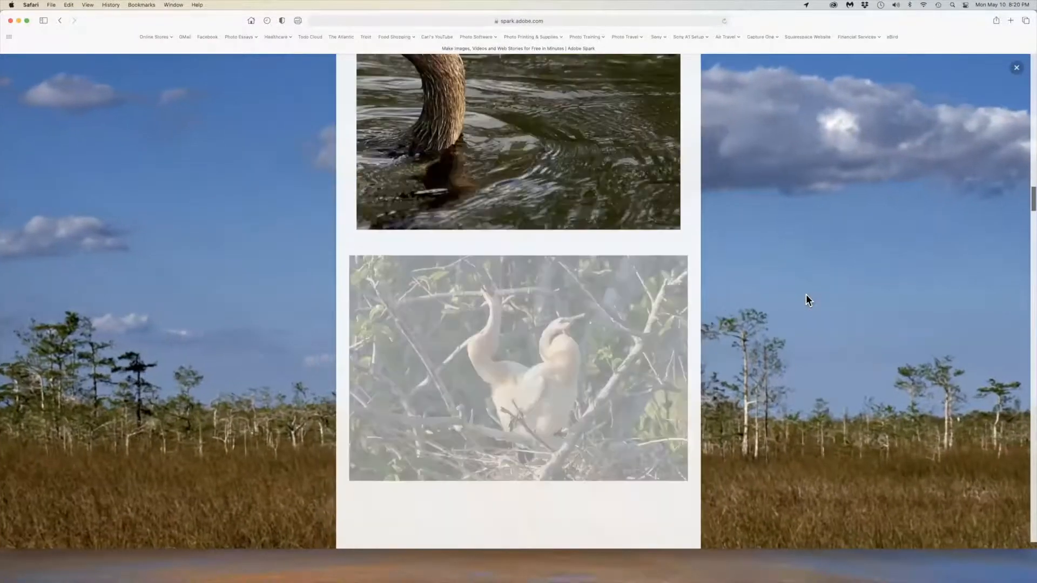
{"action": "scroll", "coordinate": [805, 295], "scroll_direction": "down", "scroll_amount": 15}
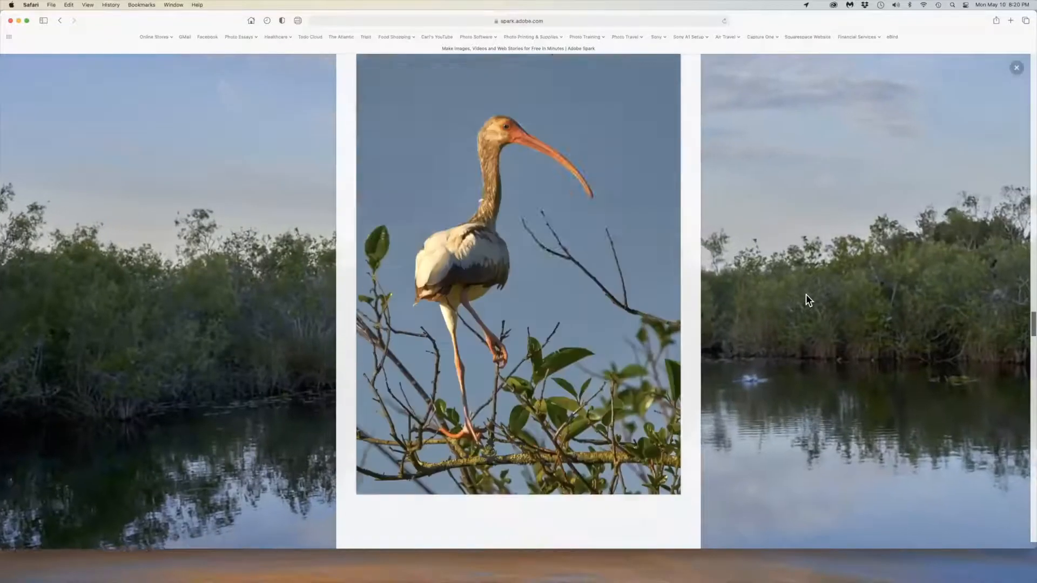
{"action": "scroll", "coordinate": [806, 301], "scroll_direction": "down", "scroll_amount": 10}
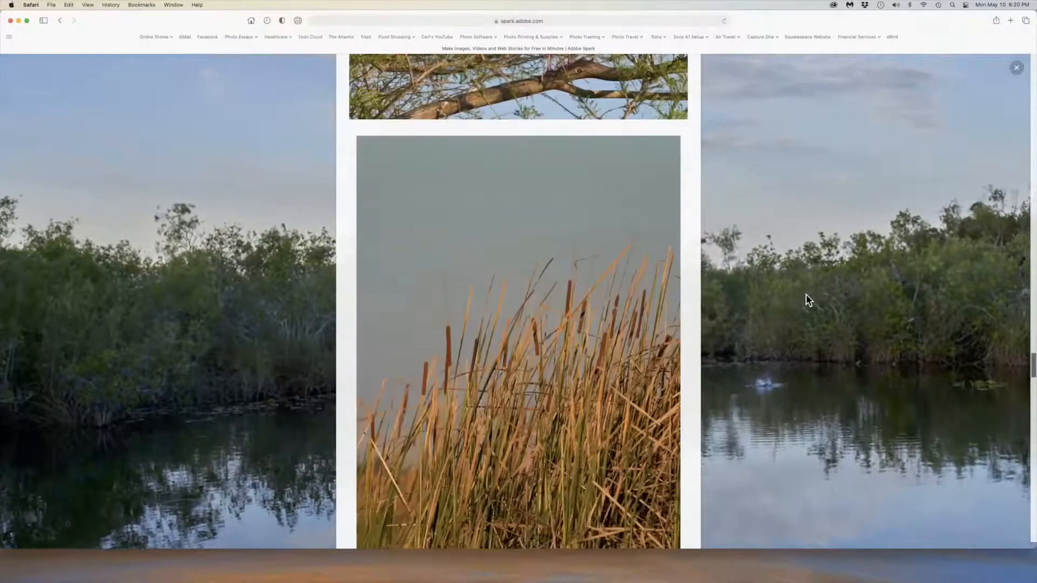
{"action": "scroll", "coordinate": [806, 301], "scroll_direction": "down", "scroll_amount": 5}
{"action": "scroll", "coordinate": [806, 295], "scroll_direction": "down", "scroll_amount": 8}
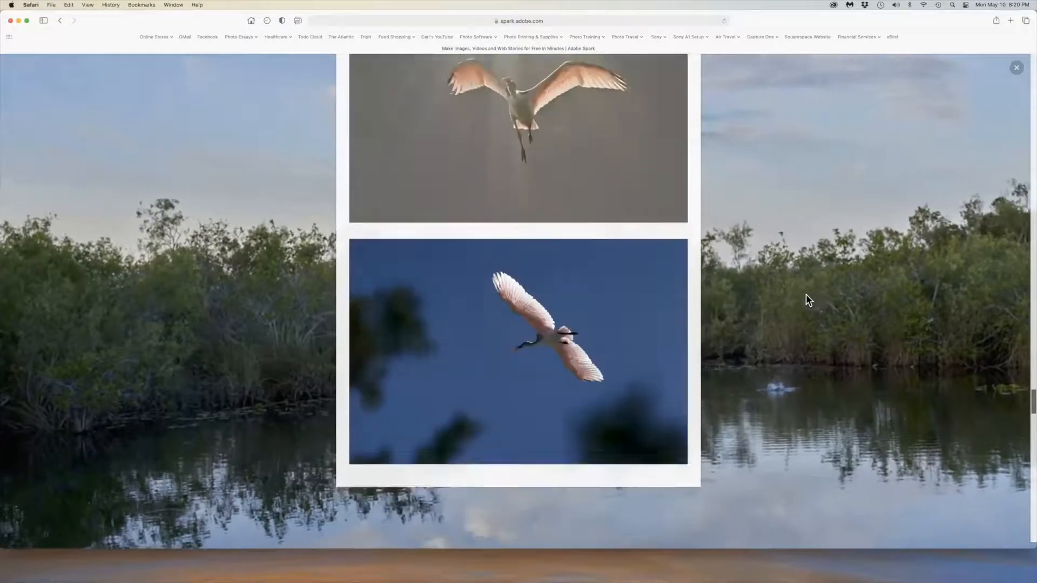
{"action": "scroll", "coordinate": [806, 295], "scroll_direction": "down", "scroll_amount": 8}
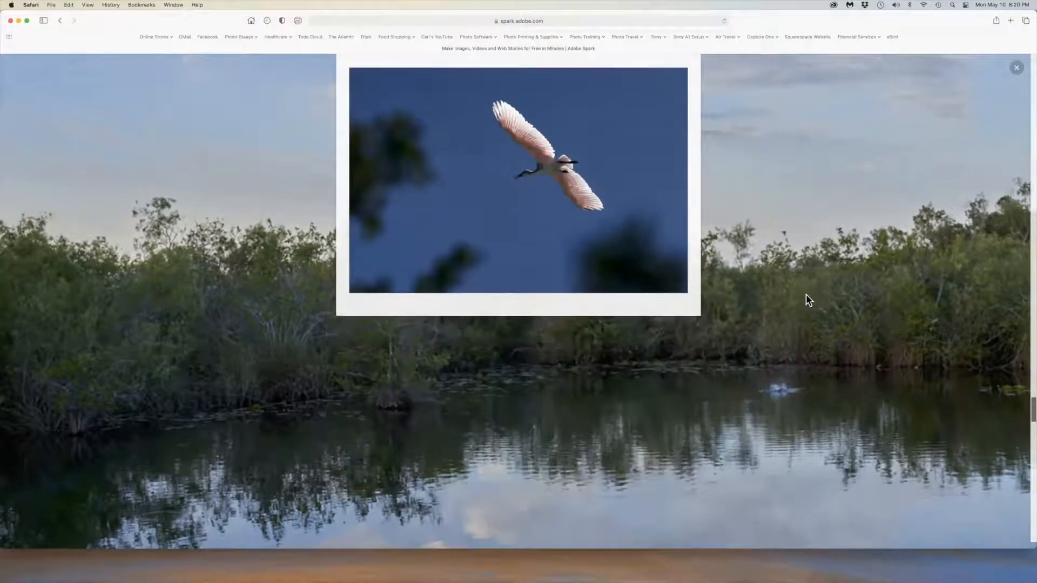
{"action": "scroll", "coordinate": [805, 300], "scroll_direction": "down", "scroll_amount": 5}
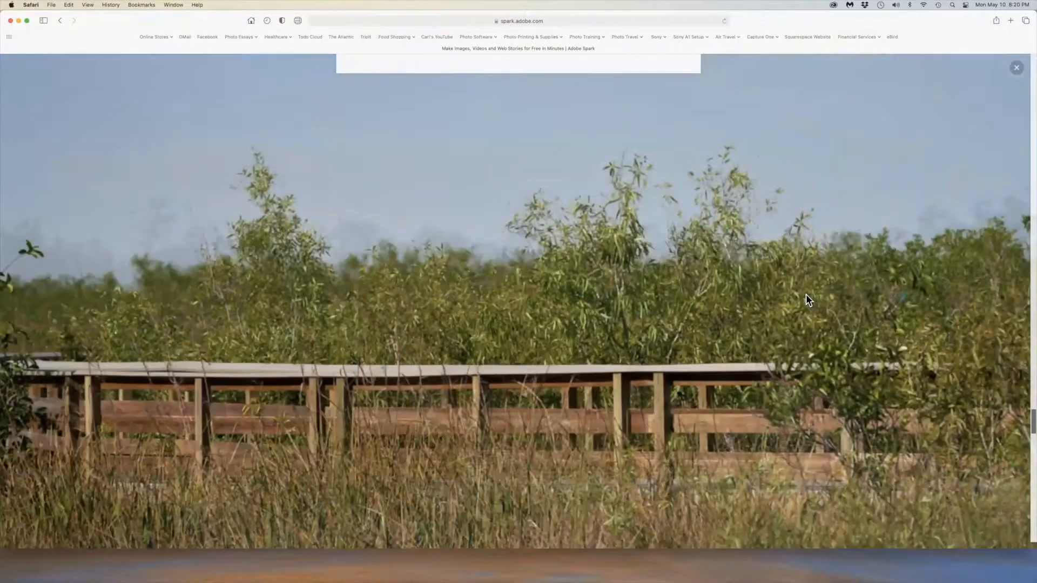
{"action": "scroll", "coordinate": [806, 294], "scroll_direction": "down", "scroll_amount": 5}
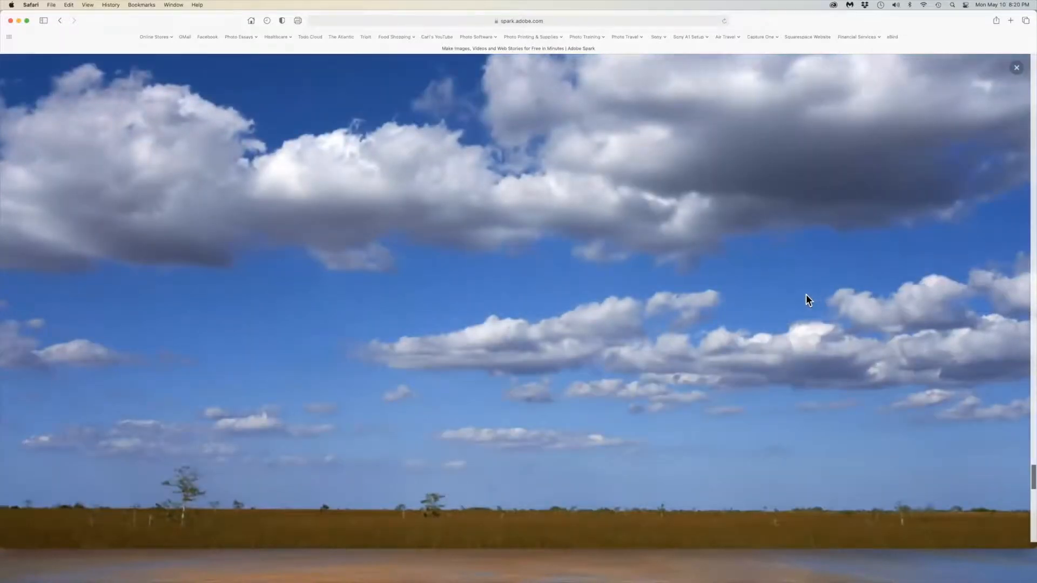
{"action": "scroll", "coordinate": [806, 295], "scroll_direction": "down", "scroll_amount": 5}
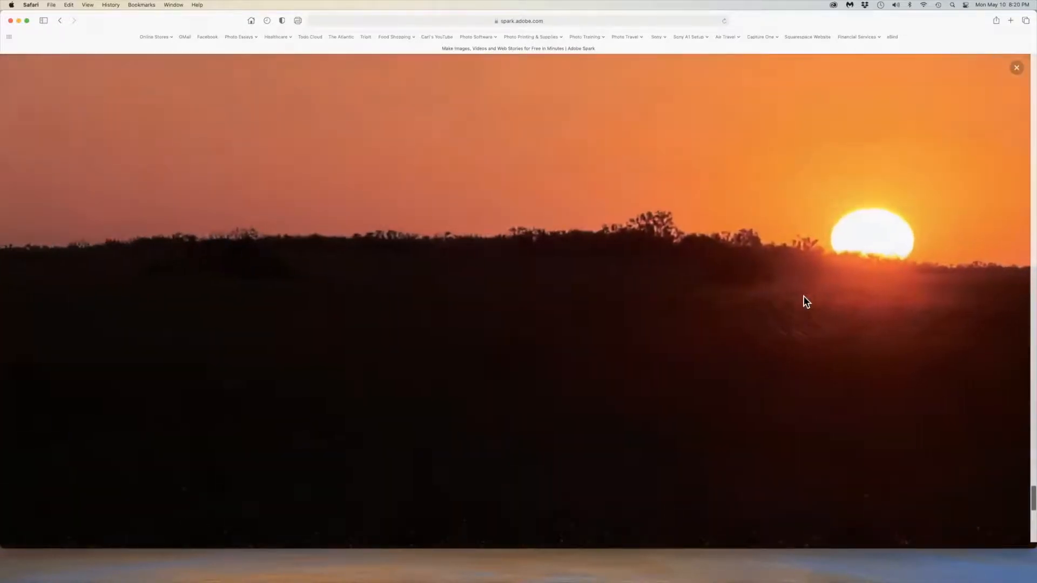
{"action": "scroll", "coordinate": [803, 296], "scroll_direction": "down", "scroll_amount": 5}
{"action": "scroll", "coordinate": [802, 296], "scroll_direction": "down", "scroll_amount": 4}
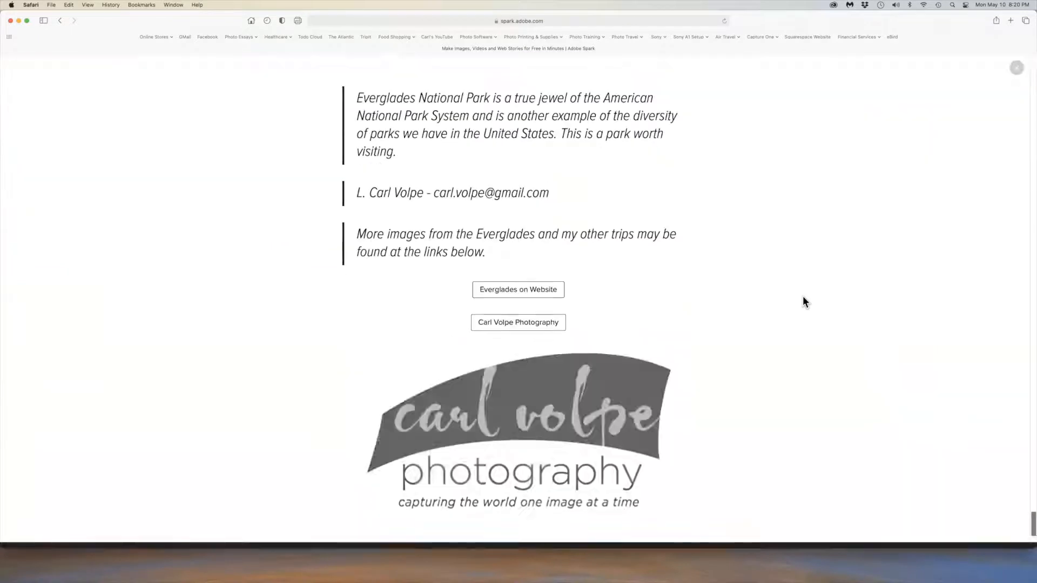
{"action": "scroll", "coordinate": [803, 296], "scroll_direction": "up", "scroll_amount": 4}
{"action": "scroll", "coordinate": [803, 297], "scroll_direction": "down", "scroll_amount": 4}
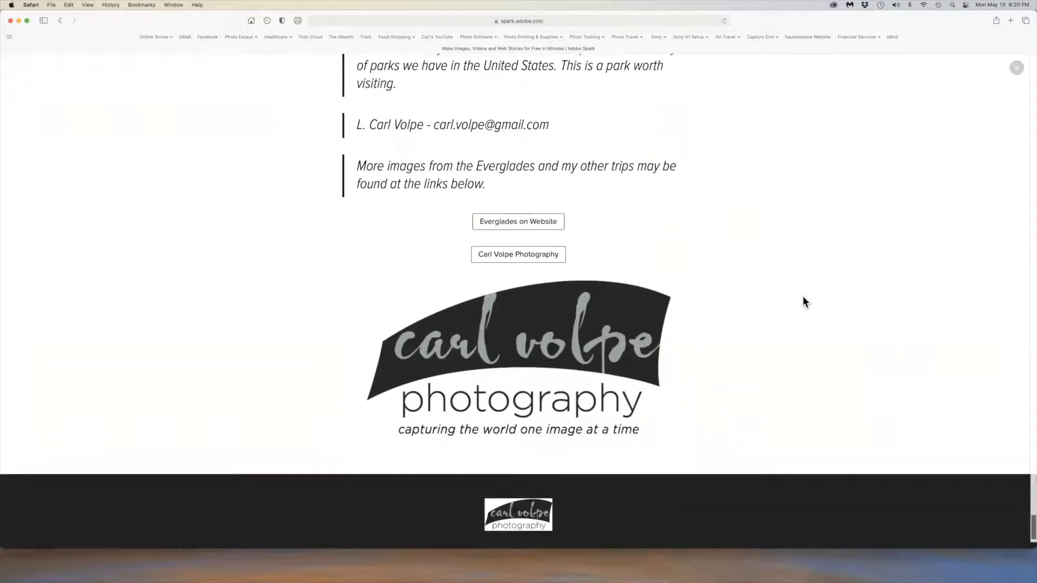
{"action": "scroll", "coordinate": [803, 296], "scroll_direction": "up", "scroll_amount": 10}
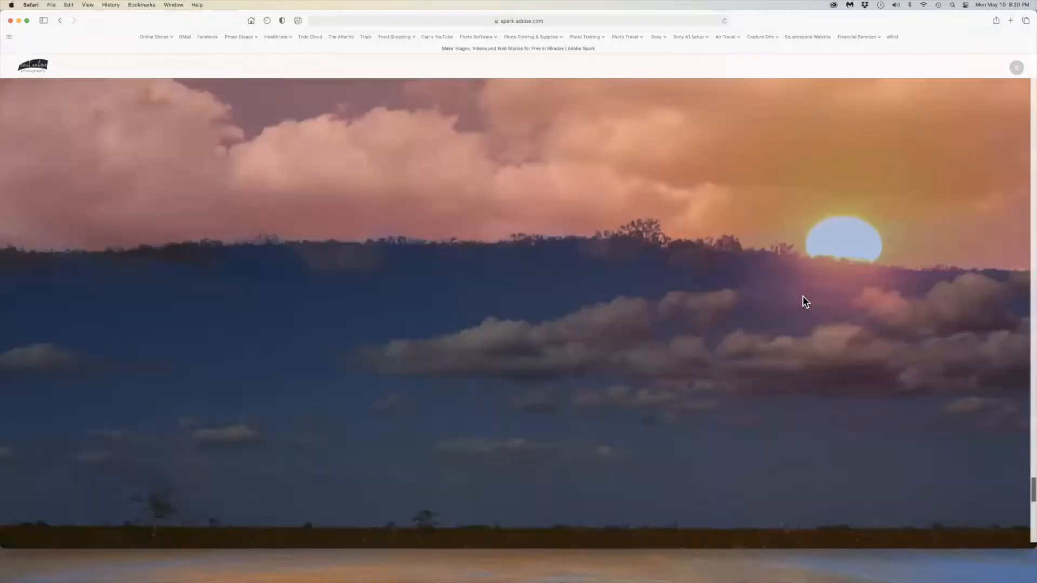
{"action": "scroll", "coordinate": [803, 283], "scroll_direction": "up", "scroll_amount": 5}
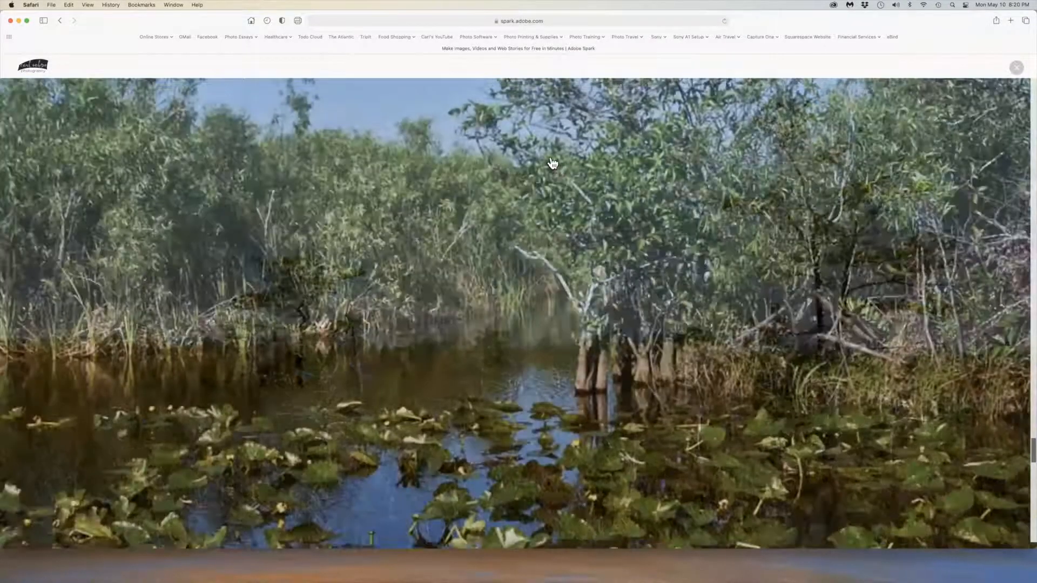
{"action": "key", "text": "Escape"}
Step: Toggle the Show header and footer option in the project settings and close the settings
{"action": "scroll", "coordinate": [554, 153], "scroll_direction": "up", "scroll_amount": 10}
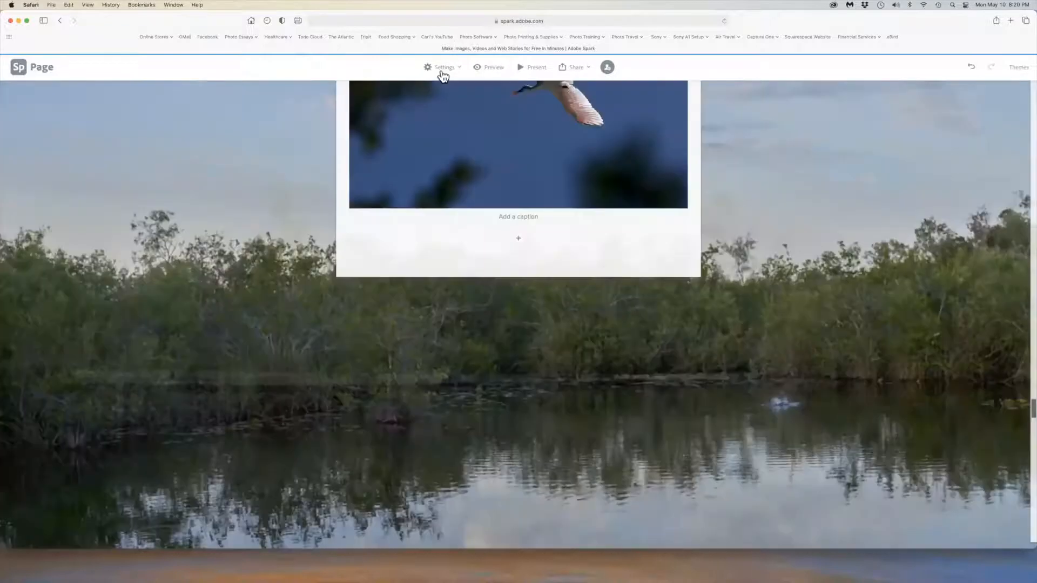
{"action": "scroll", "coordinate": [443, 75], "scroll_direction": "up", "scroll_amount": 10}
{"action": "left_click", "coordinate": [443, 67]}
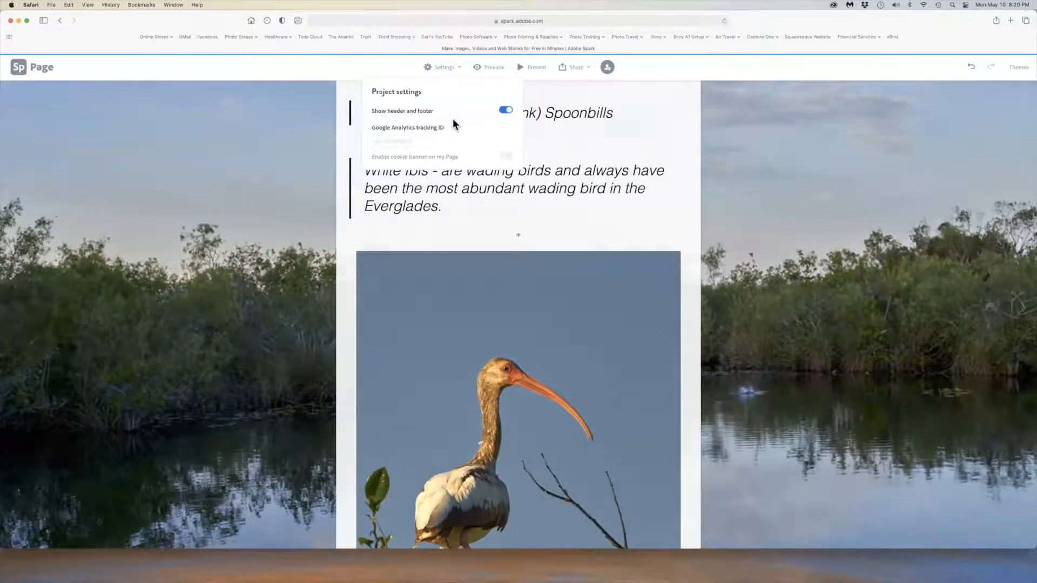
{"action": "left_click", "coordinate": [507, 111]}
{"action": "left_click", "coordinate": [767, 162]}
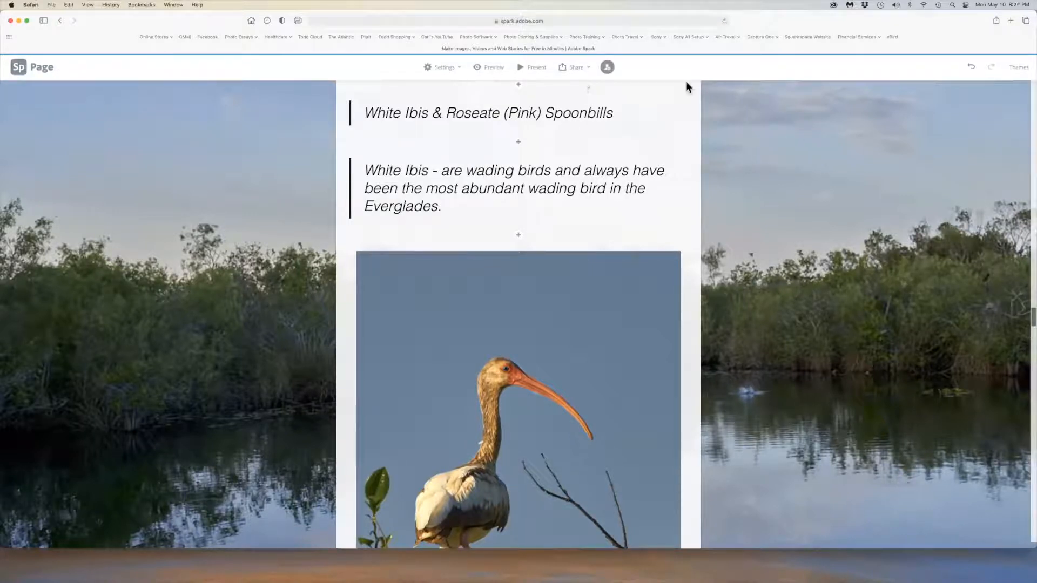
Step: Open the publish and share link details for The Everglades and set the category to Photography
{"action": "left_click", "coordinate": [575, 69]}
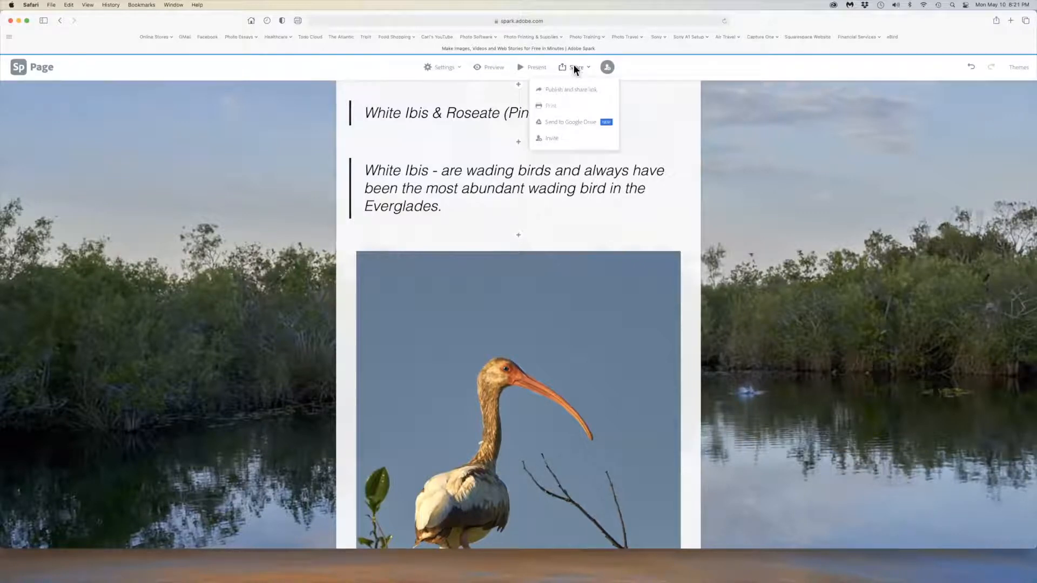
{"action": "left_click", "coordinate": [566, 89]}
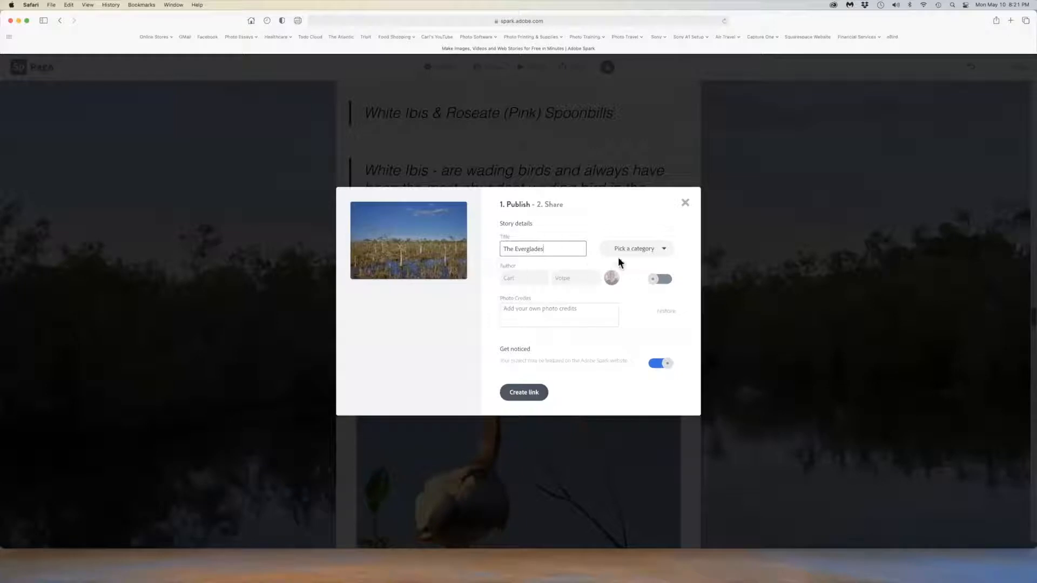
{"action": "left_click", "coordinate": [661, 249]}
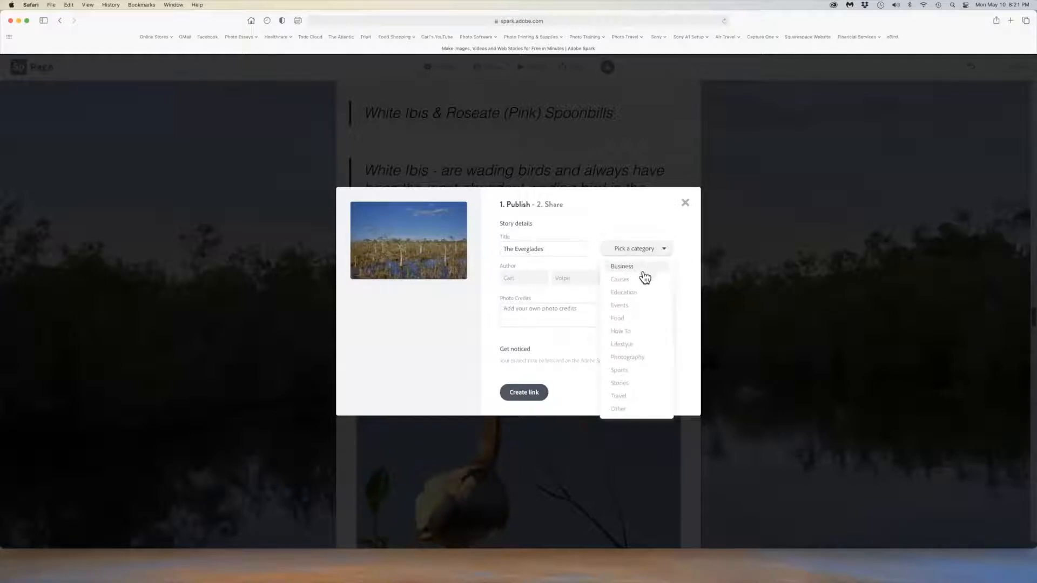
{"action": "left_click", "coordinate": [635, 357]}
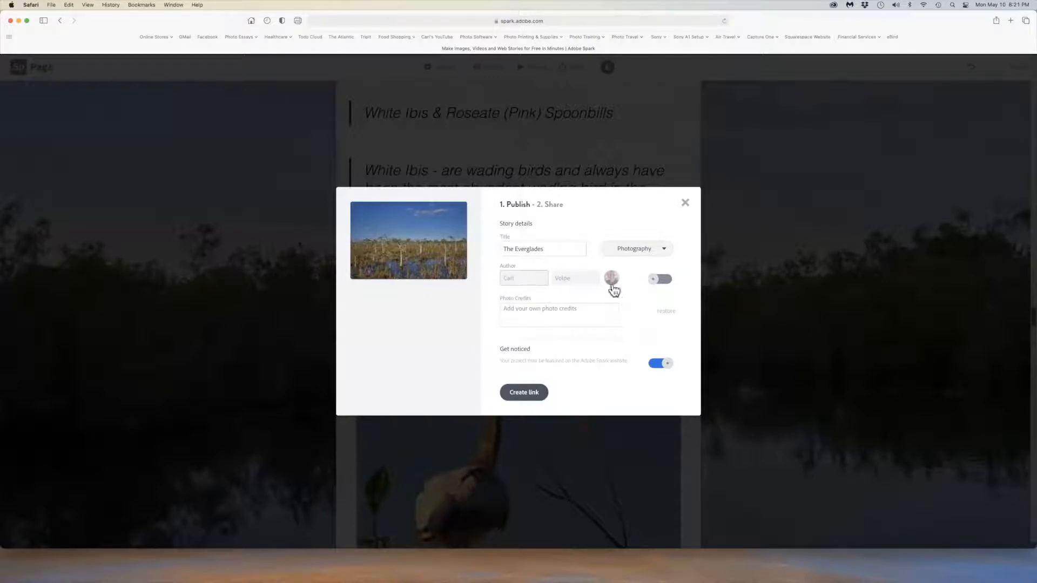
Step: Enable the author display and add the first initial in front of the author's first name
{"action": "left_click", "coordinate": [660, 279]}
{"action": "left_click", "coordinate": [508, 278]}
{"action": "type", "text": "L."}
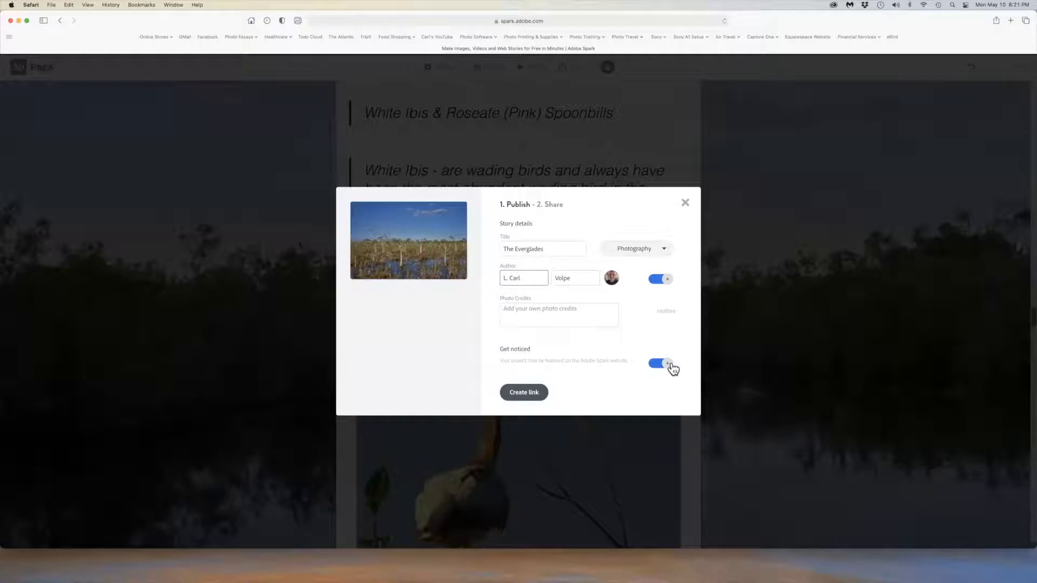
Step: Create the shareable link with the Get noticed option turned off, copy it, and close the sharing dialog
{"action": "left_click", "coordinate": [656, 365]}
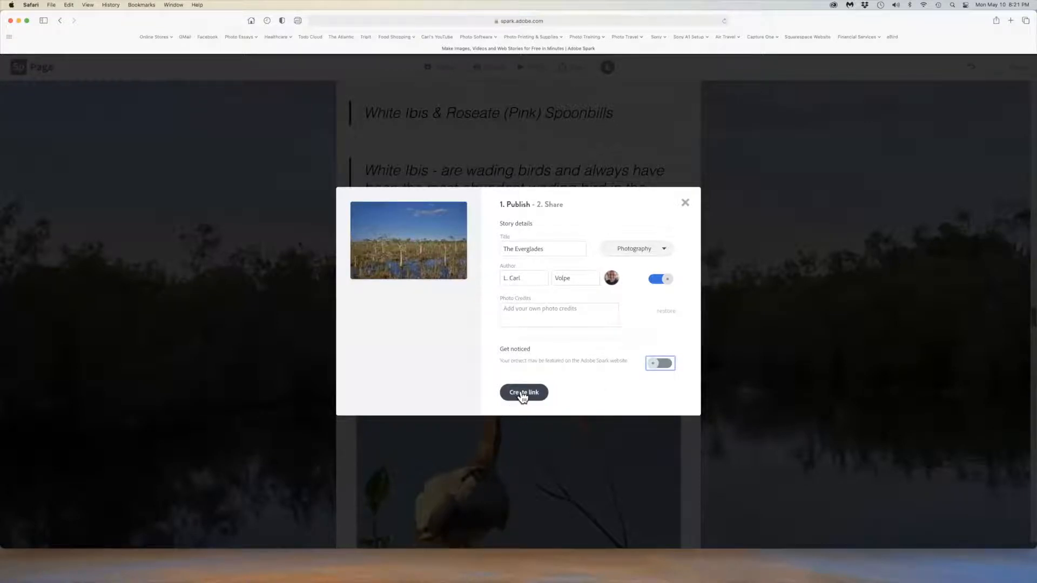
{"action": "left_click", "coordinate": [523, 395]}
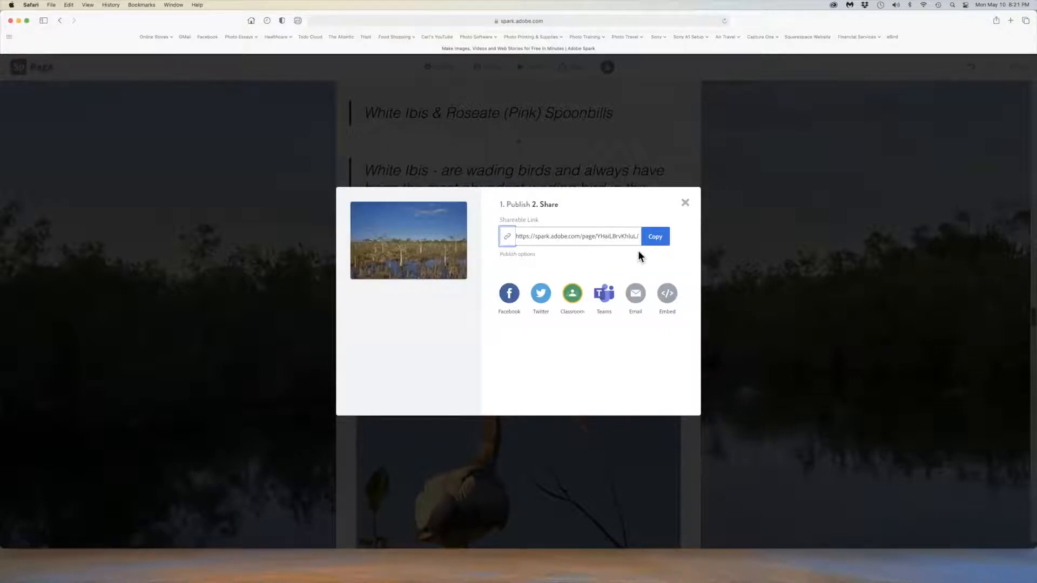
{"action": "left_click", "coordinate": [655, 238]}
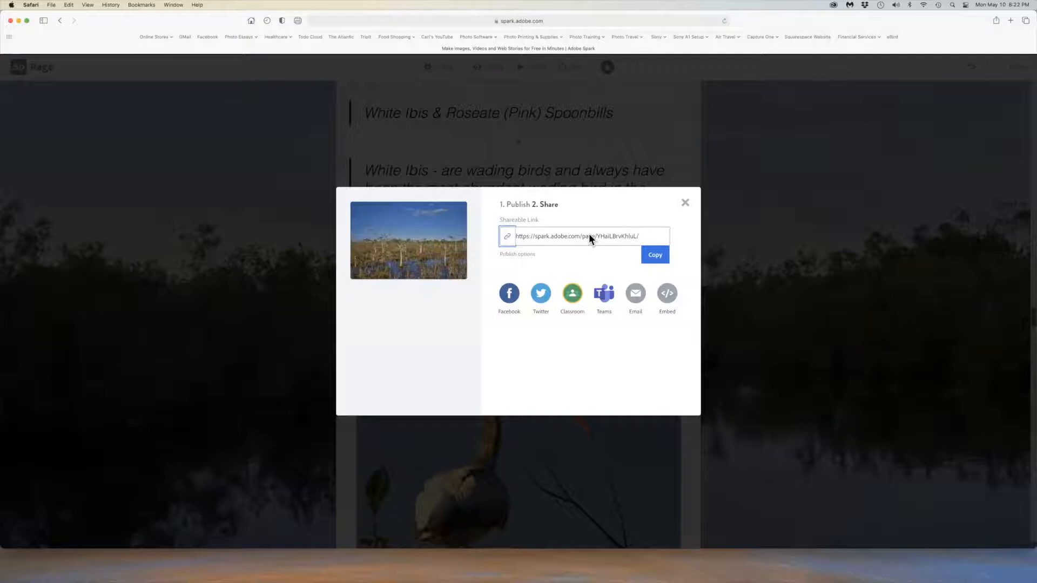
{"action": "left_click", "coordinate": [686, 204]}
Step: Reopen the publish and share link dialog, republish the page's link, and close the dialog
{"action": "scroll", "coordinate": [861, 230], "scroll_direction": "up", "scroll_amount": 10}
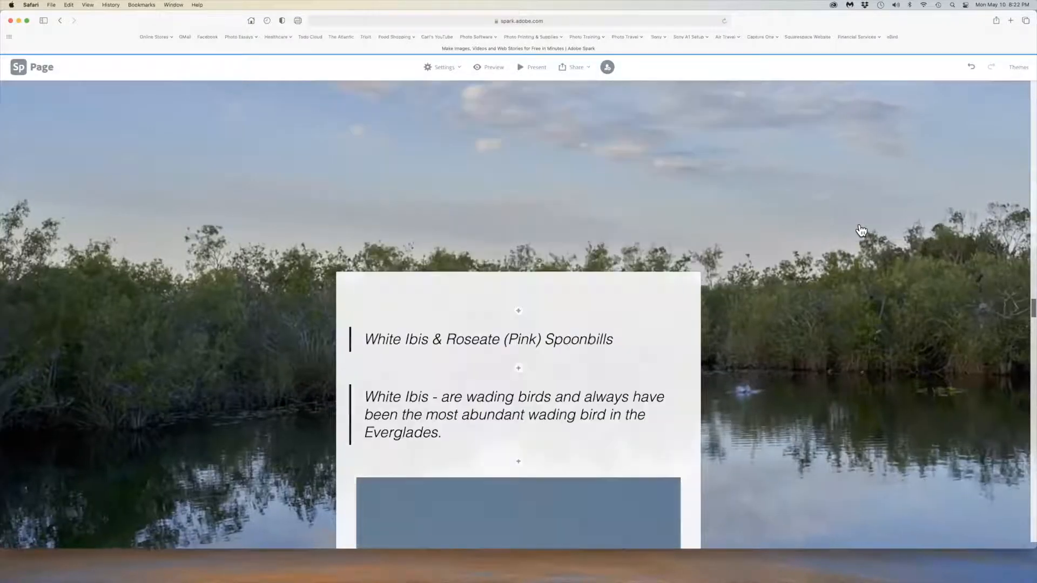
{"action": "scroll", "coordinate": [861, 231], "scroll_direction": "up", "scroll_amount": 15}
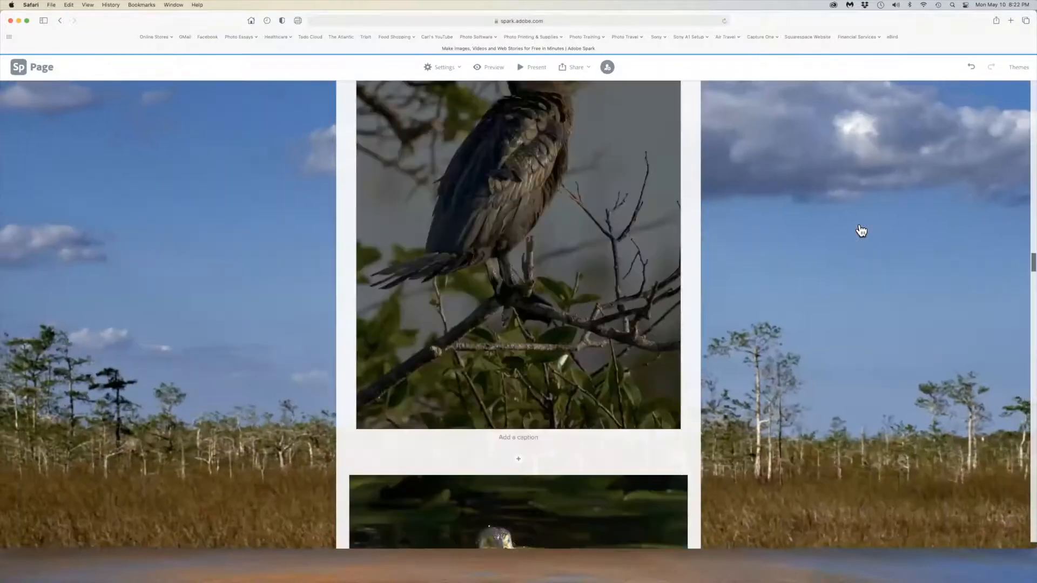
{"action": "scroll", "coordinate": [588, 177], "scroll_direction": "up", "scroll_amount": 15}
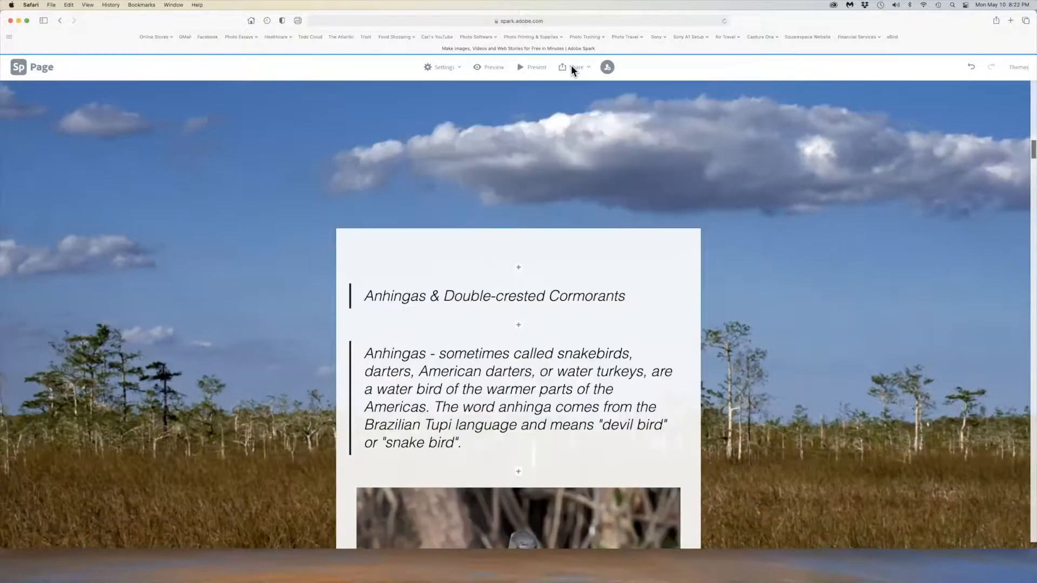
{"action": "left_click", "coordinate": [572, 67]}
{"action": "left_click", "coordinate": [556, 92]}
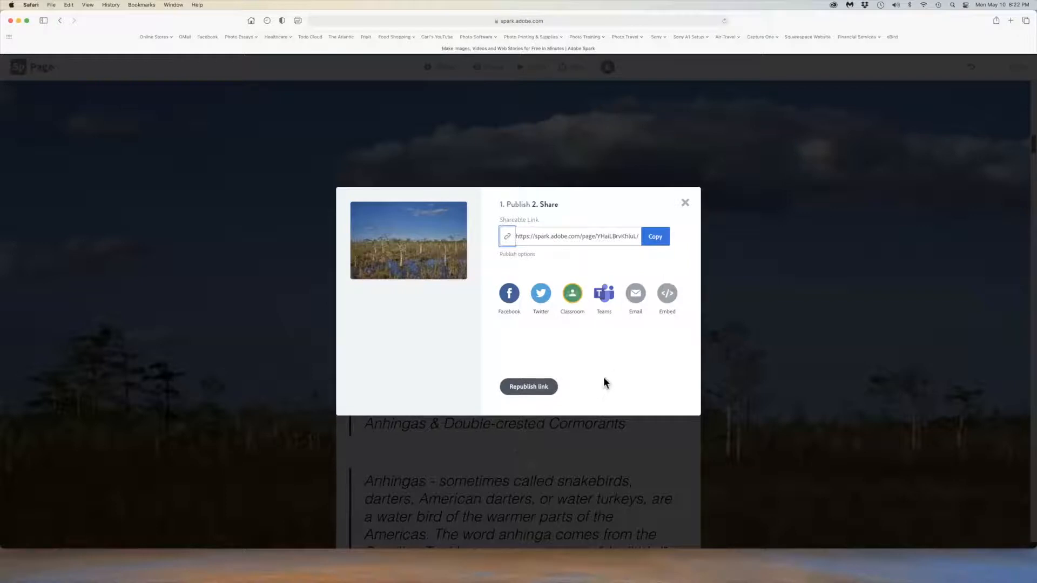
{"action": "left_click", "coordinate": [528, 388]}
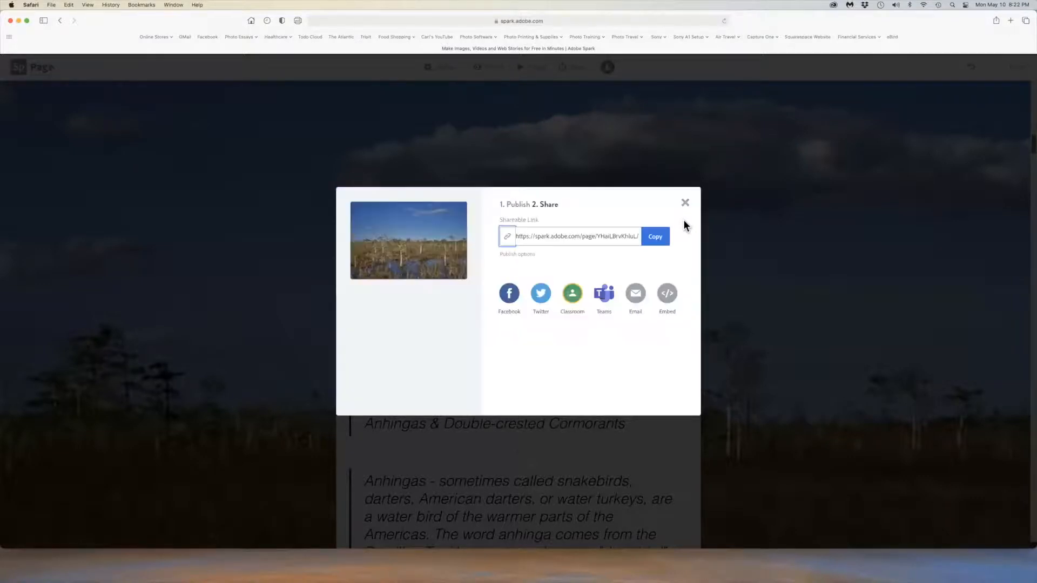
{"action": "left_click", "coordinate": [701, 211]}
{"action": "scroll", "coordinate": [745, 231], "scroll_direction": "down", "scroll_amount": 10}
{"action": "scroll", "coordinate": [745, 232], "scroll_direction": "down", "scroll_amount": 10}
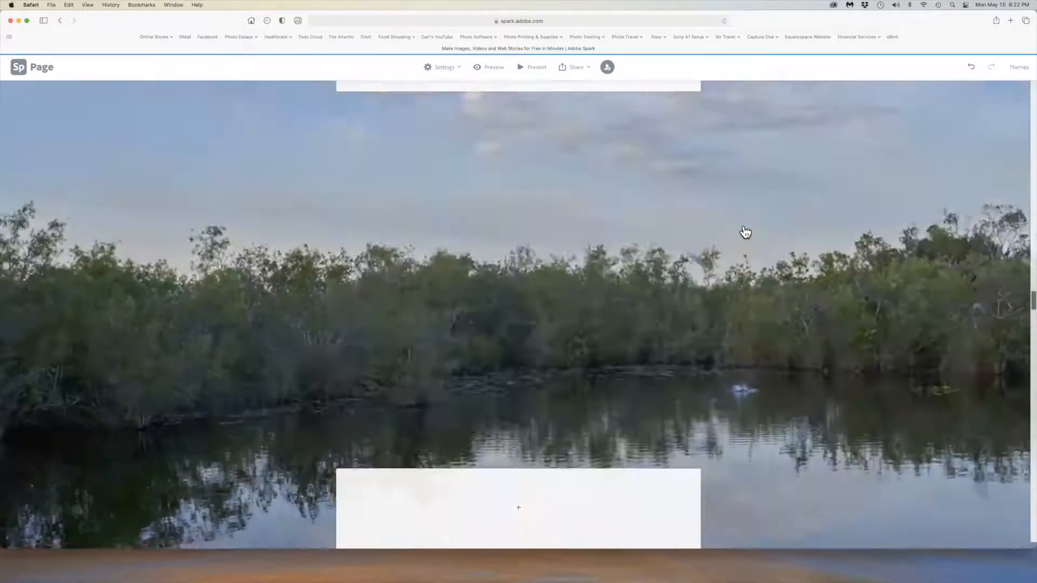
{"action": "scroll", "coordinate": [745, 231], "scroll_direction": "down", "scroll_amount": 5}
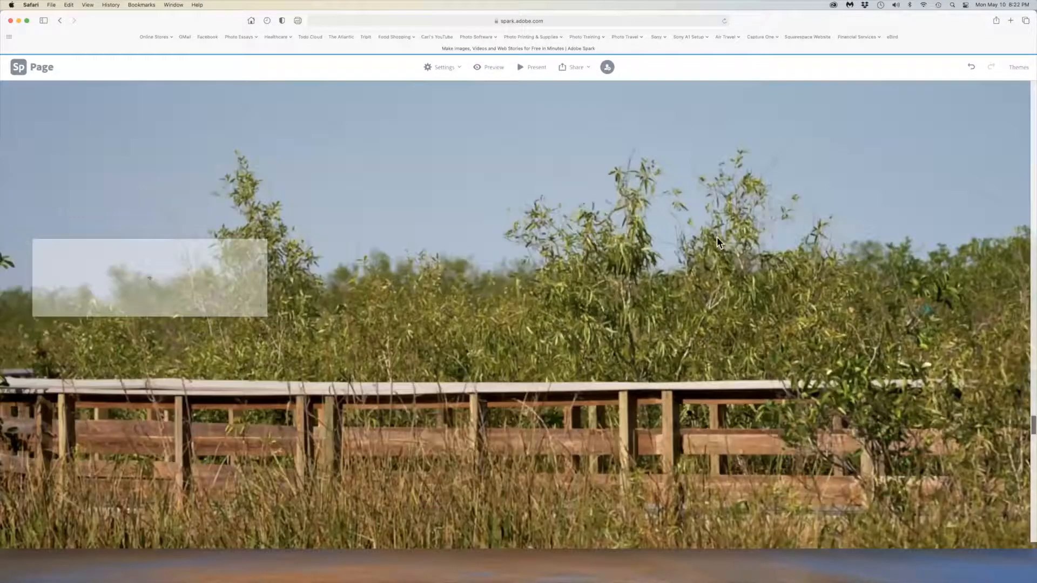
{"action": "scroll", "coordinate": [692, 276], "scroll_direction": "down", "scroll_amount": 5}
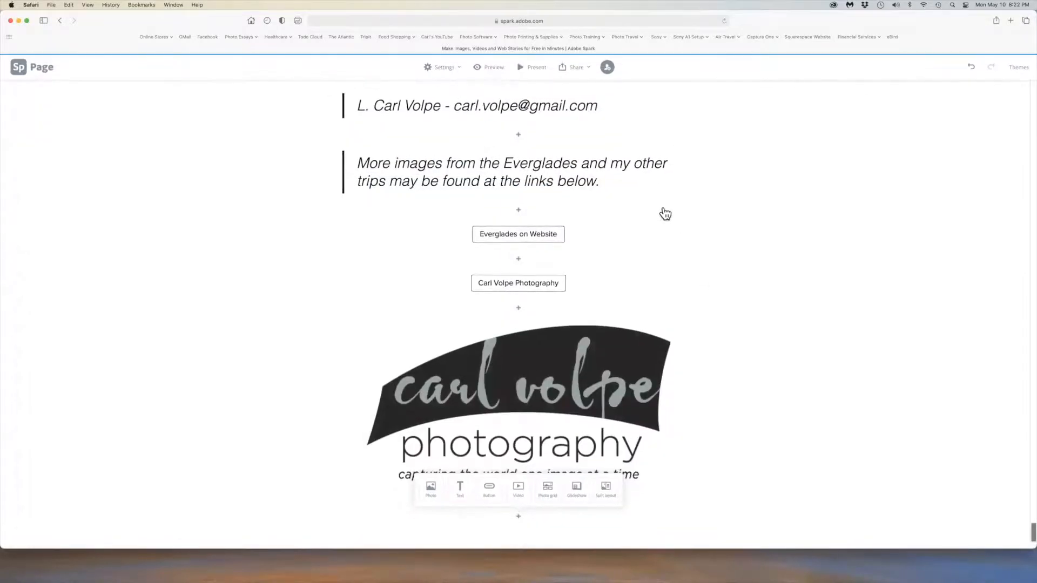
Step: Preview The Everglades page, review it through to the author credit and back to the title, and close the preview
{"action": "scroll", "coordinate": [665, 213], "scroll_direction": "up", "scroll_amount": 5}
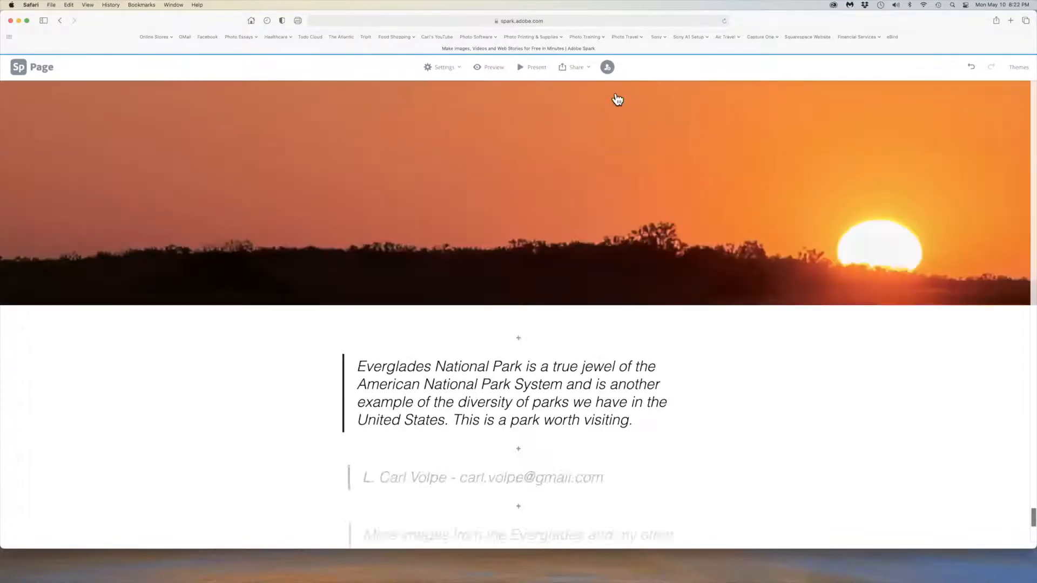
{"action": "left_click", "coordinate": [491, 68]}
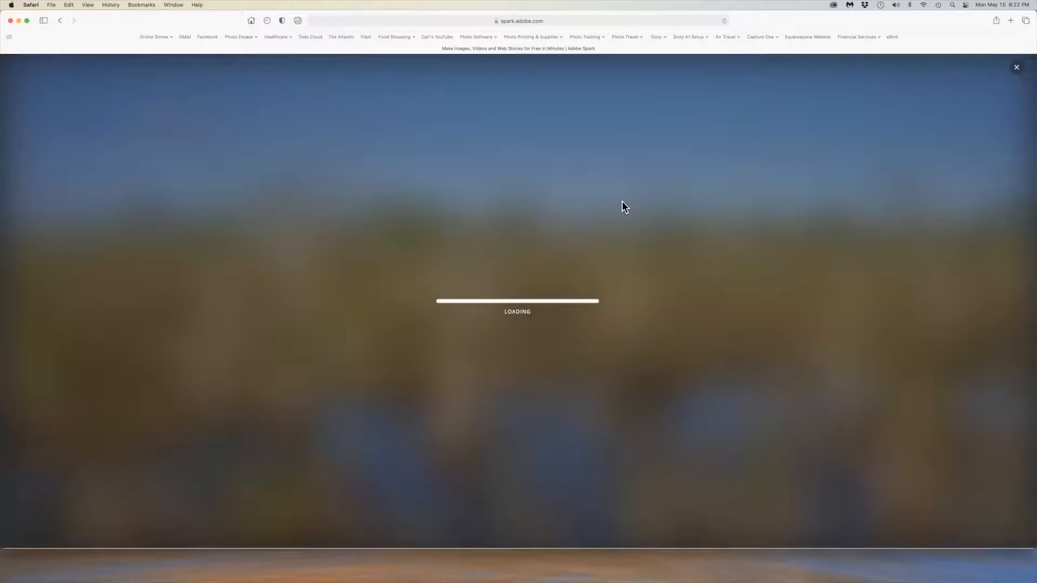
{"action": "scroll", "coordinate": [621, 207], "scroll_direction": "down", "scroll_amount": 7}
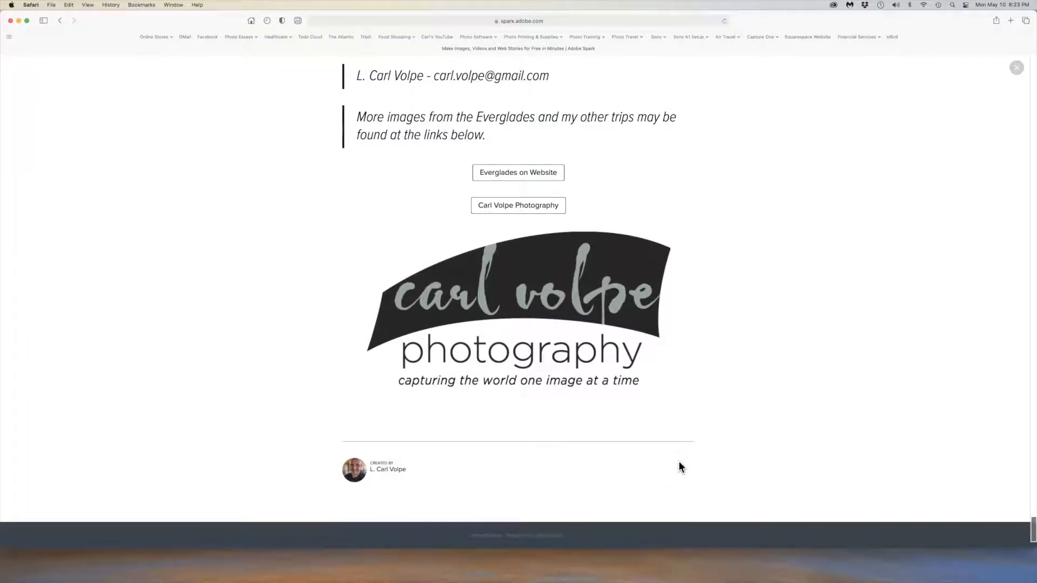
{"action": "scroll", "coordinate": [671, 460], "scroll_direction": "up", "scroll_amount": 15}
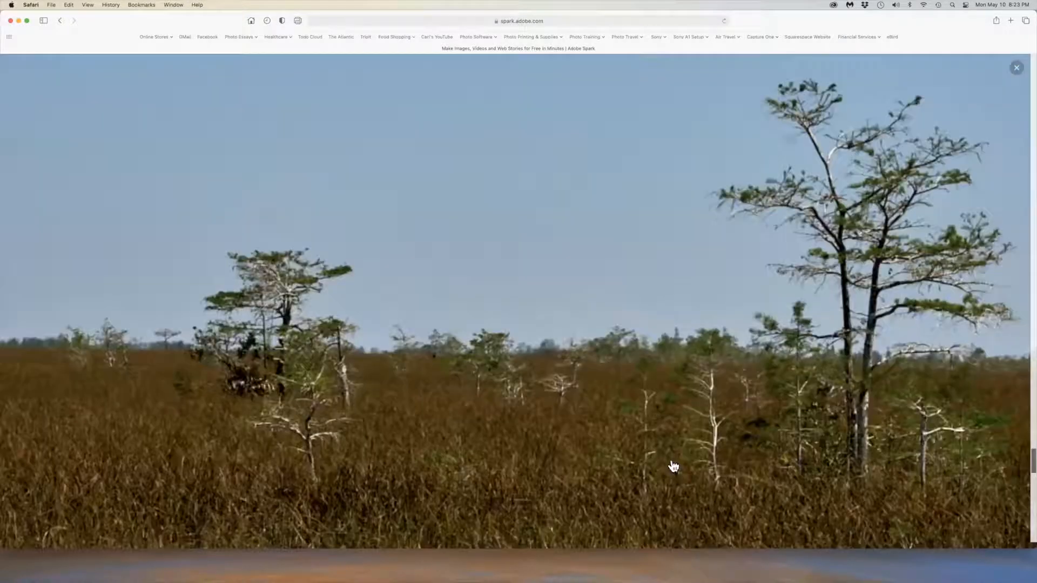
{"action": "scroll", "coordinate": [672, 460], "scroll_direction": "up", "scroll_amount": 5}
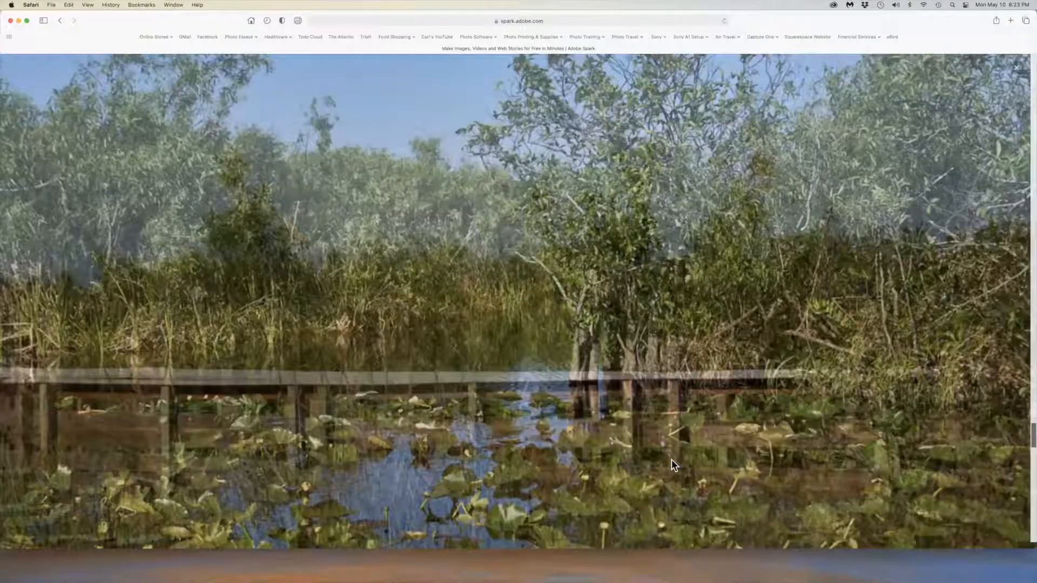
{"action": "scroll", "coordinate": [672, 459], "scroll_direction": "up", "scroll_amount": 10}
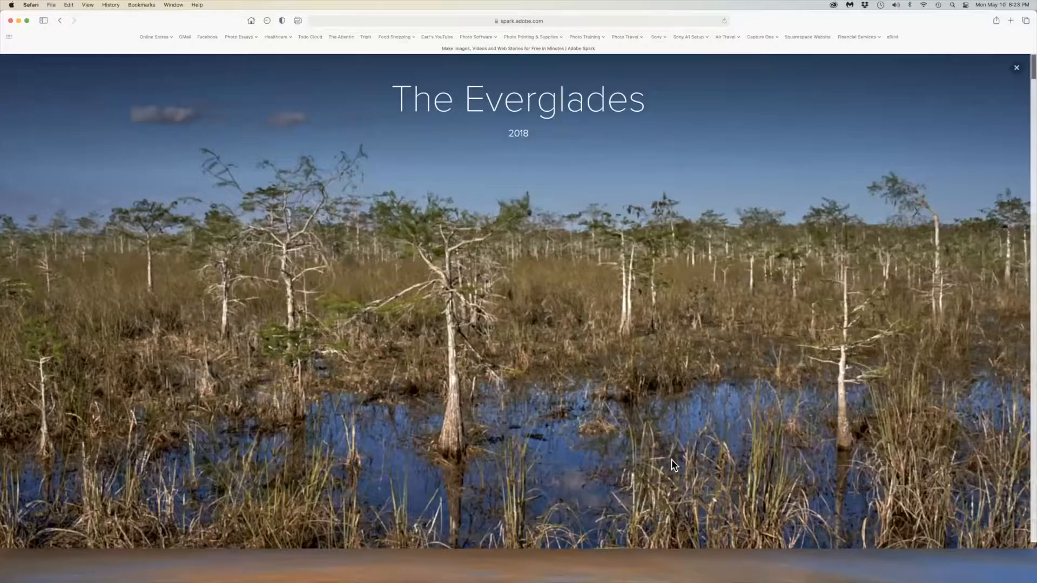
{"action": "key", "text": "Escape"}
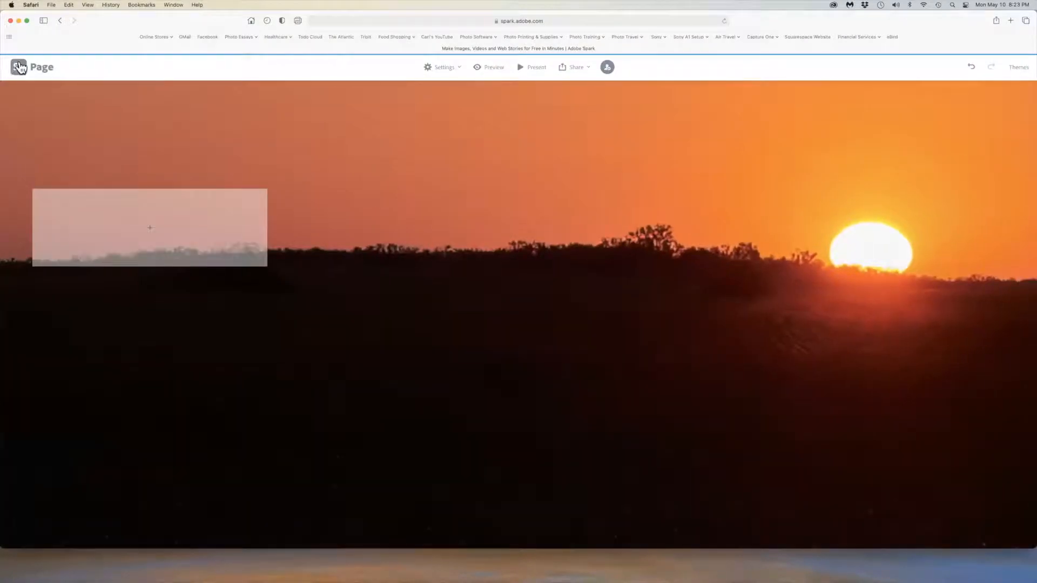
Step: Return to the Spark home page, look over the recent projects and templates, and open the Everglades National Park project for editing
{"action": "left_click", "coordinate": [18, 67]}
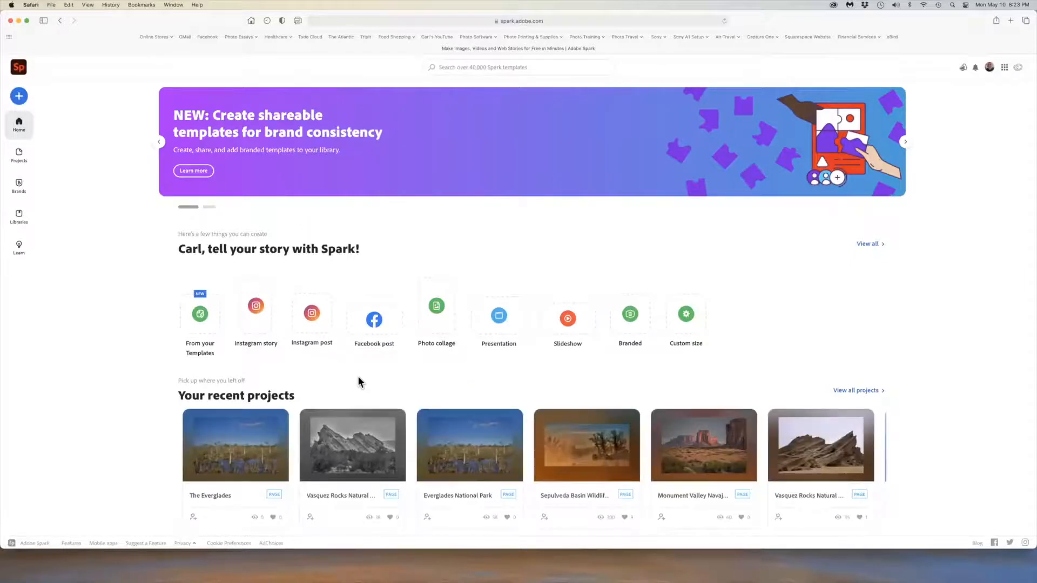
{"action": "scroll", "coordinate": [283, 180], "scroll_direction": "down", "scroll_amount": 5}
{"action": "scroll", "coordinate": [284, 180], "scroll_direction": "down", "scroll_amount": 1}
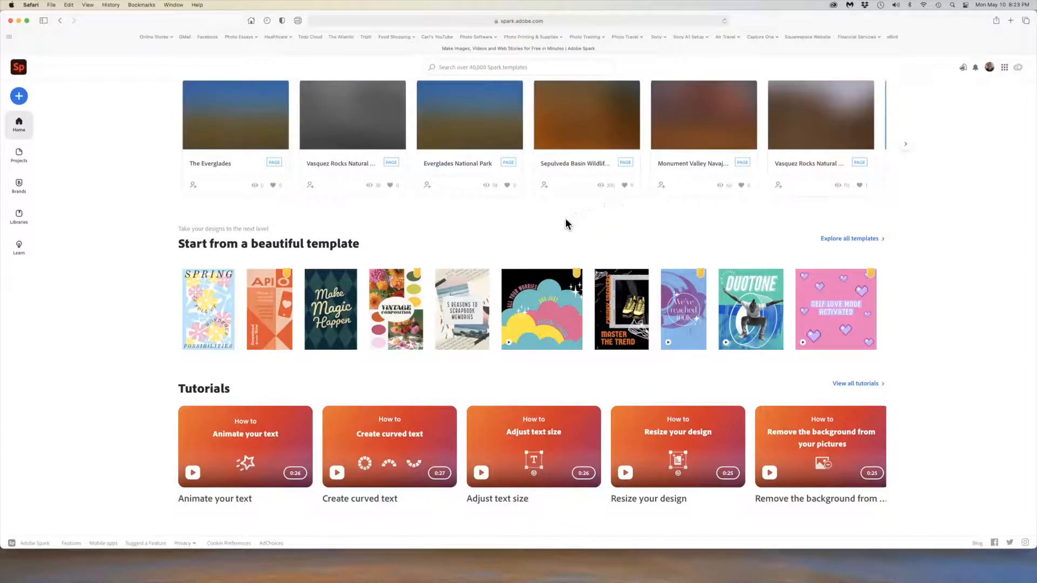
{"action": "scroll", "coordinate": [559, 217], "scroll_direction": "up", "scroll_amount": 4}
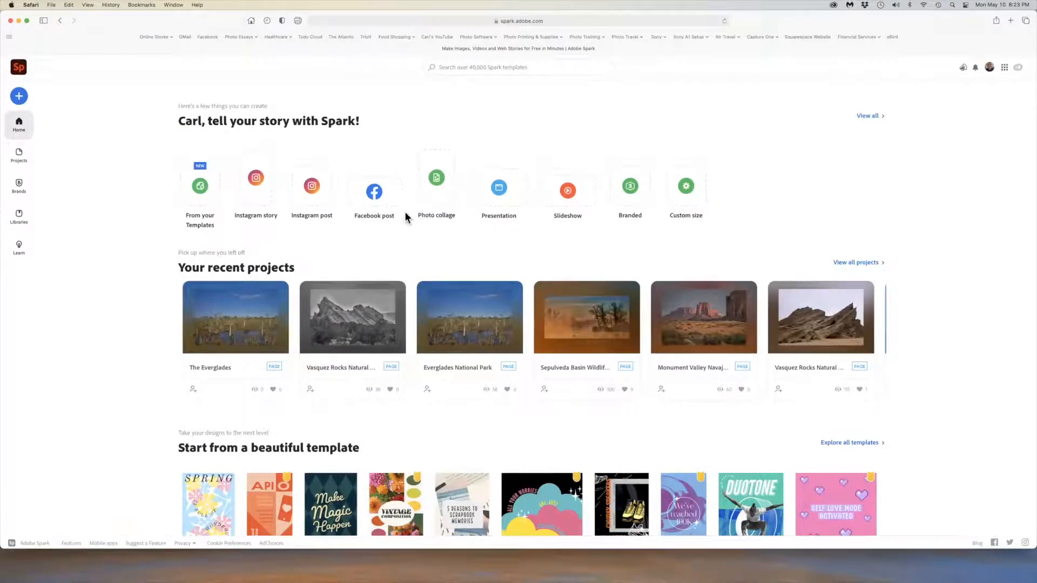
{"action": "mouse_move", "coordinate": [443, 327]}
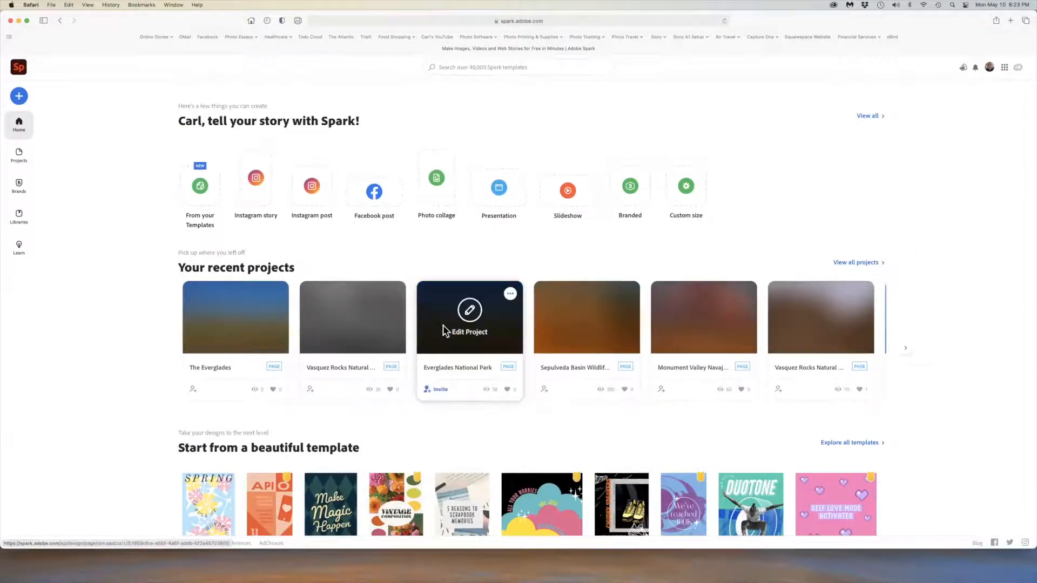
{"action": "left_click", "coordinate": [443, 327]}
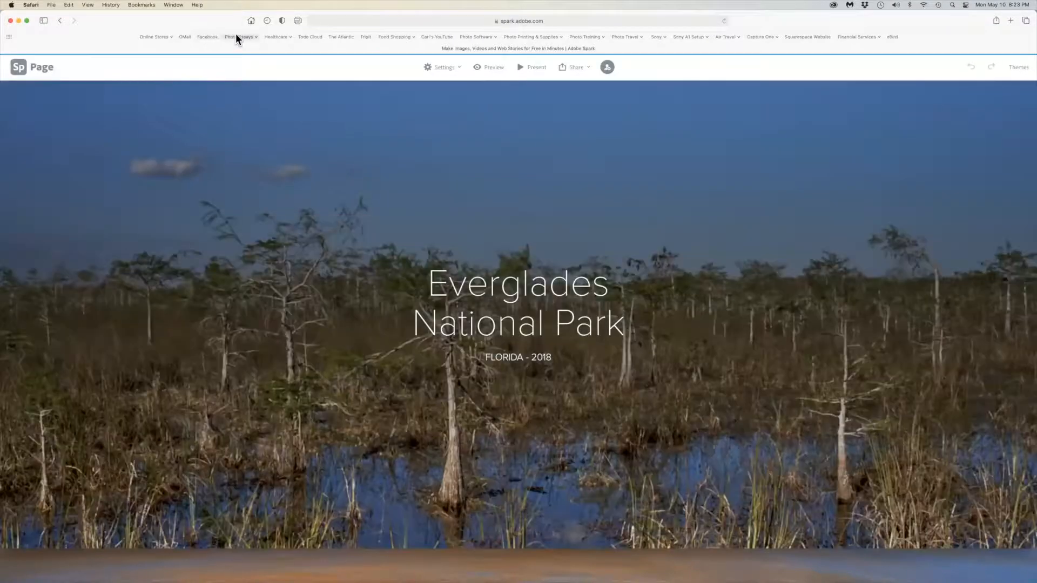
Step: Open the bookmarked published photo essay on The Everglades and review its text, photos and closing links from start to end and back
{"action": "left_click", "coordinate": [235, 37]}
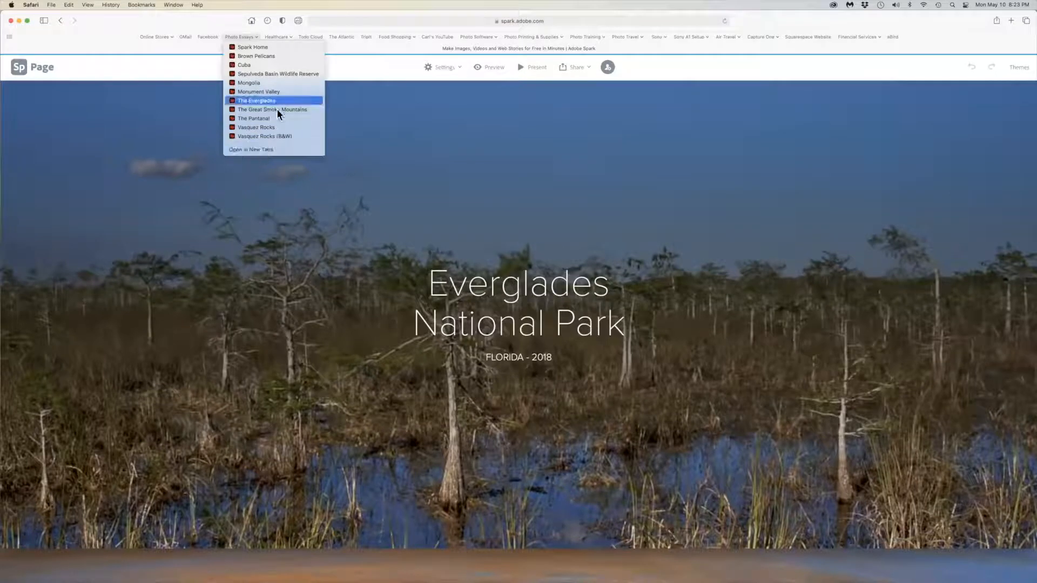
{"action": "left_click", "coordinate": [265, 100]}
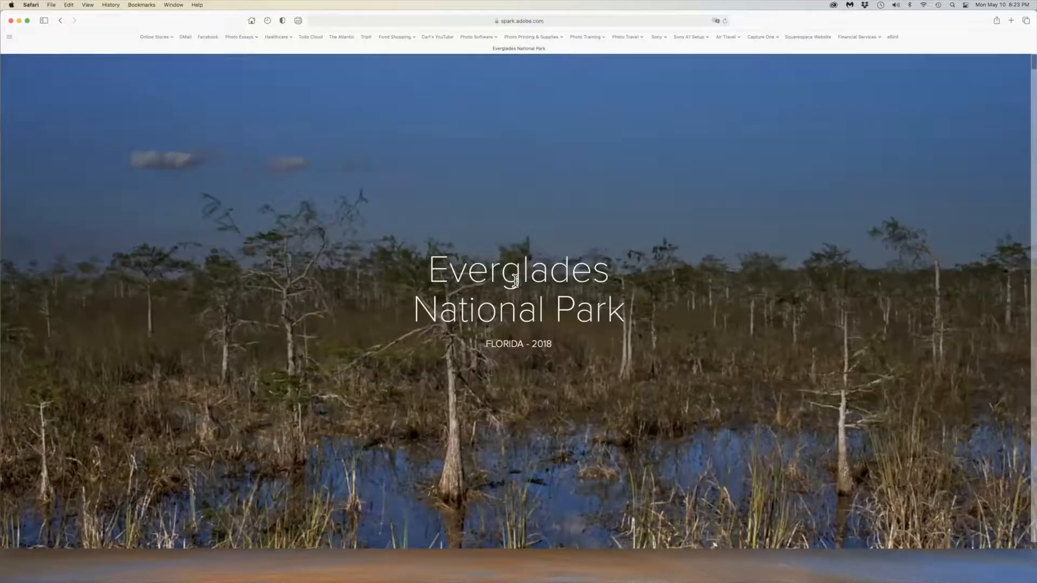
{"action": "scroll", "coordinate": [515, 279], "scroll_direction": "down", "scroll_amount": 2}
{"action": "scroll", "coordinate": [514, 279], "scroll_direction": "down", "scroll_amount": 10}
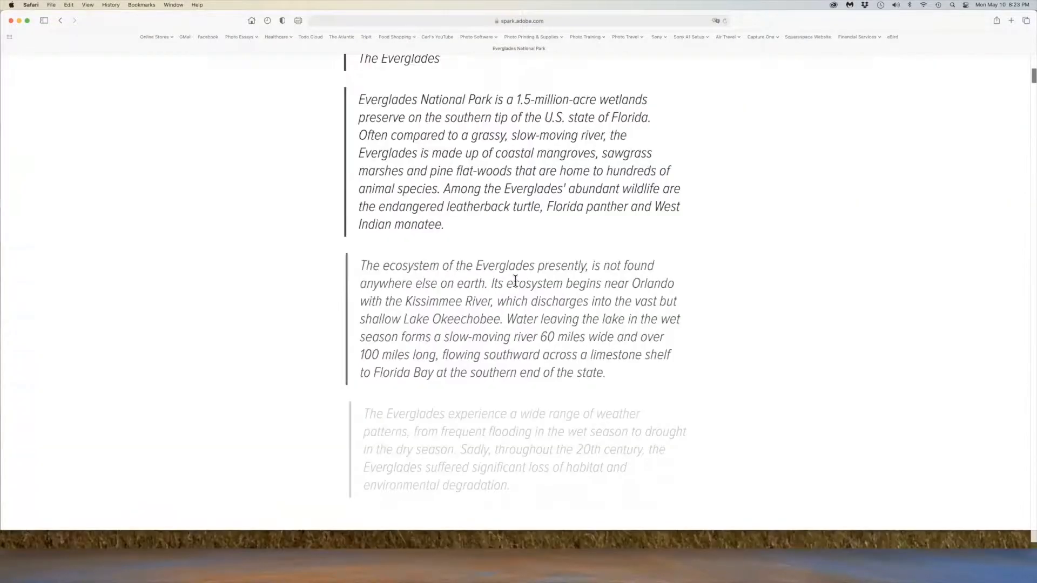
{"action": "scroll", "coordinate": [515, 280], "scroll_direction": "up", "scroll_amount": 5}
{"action": "scroll", "coordinate": [515, 279], "scroll_direction": "down", "scroll_amount": 15}
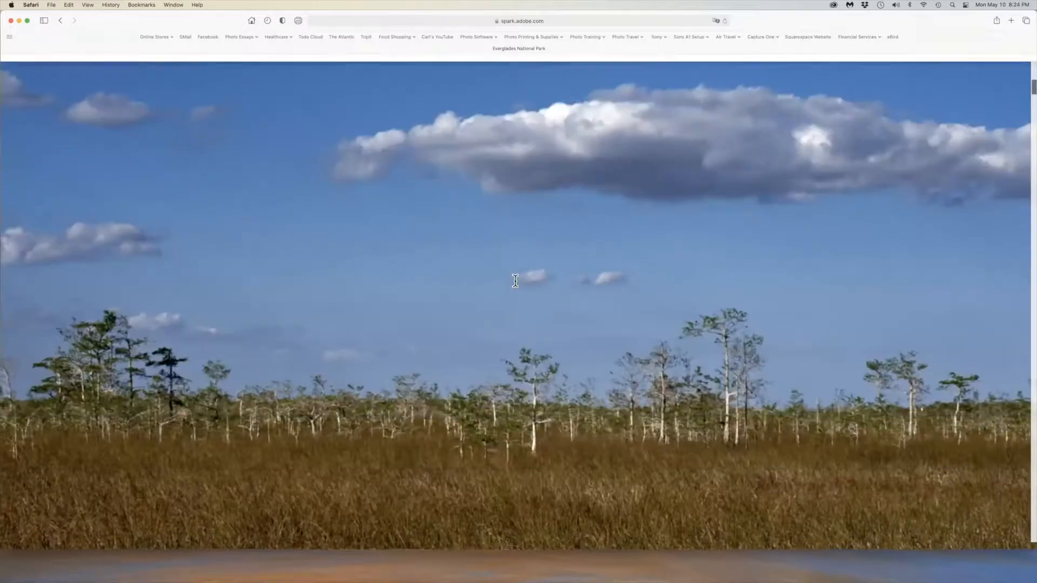
{"action": "scroll", "coordinate": [515, 280], "scroll_direction": "down", "scroll_amount": 15}
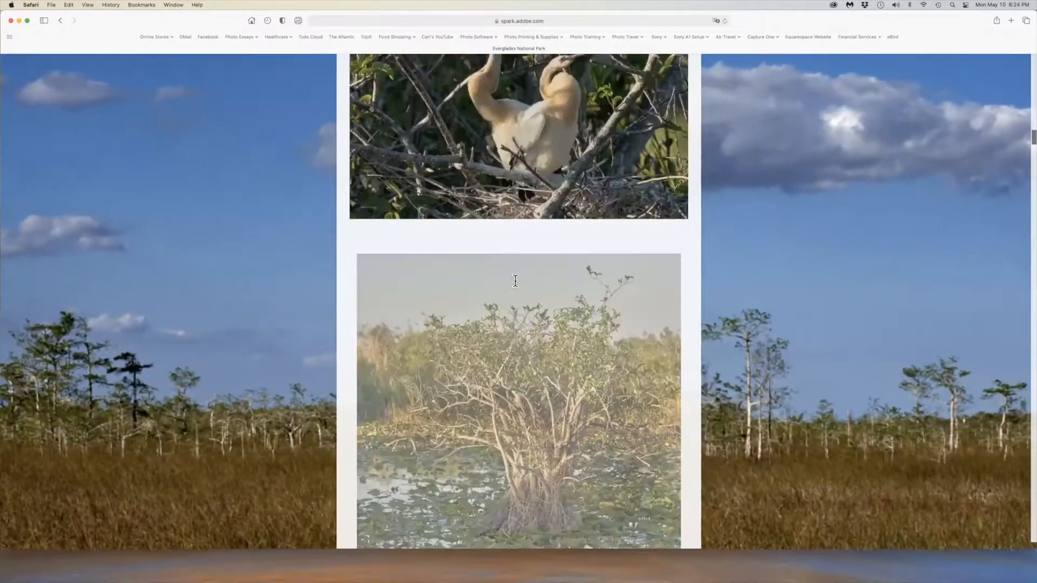
{"action": "scroll", "coordinate": [515, 280], "scroll_direction": "down", "scroll_amount": 15}
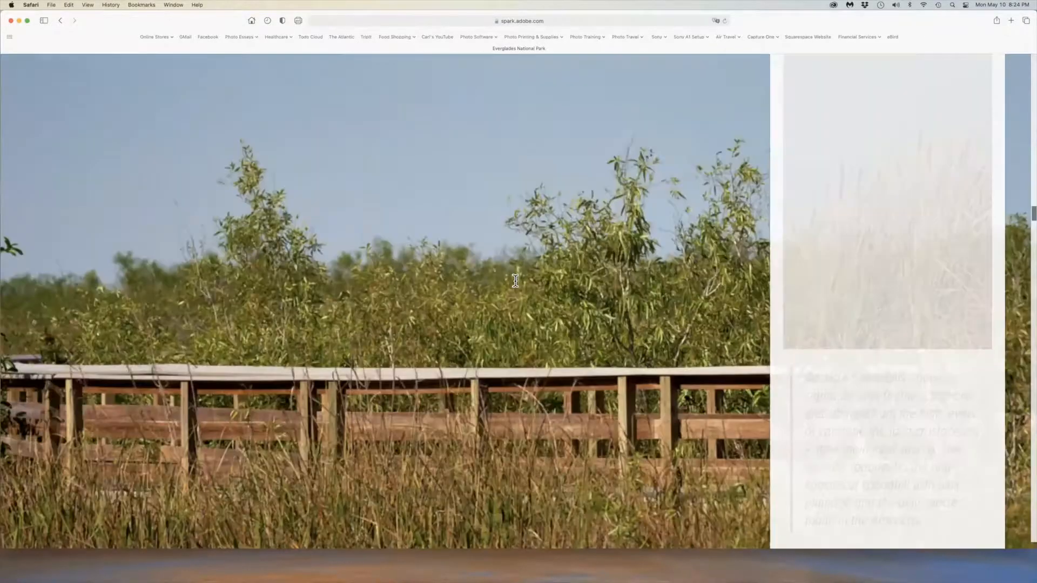
{"action": "scroll", "coordinate": [515, 279], "scroll_direction": "down", "scroll_amount": 15}
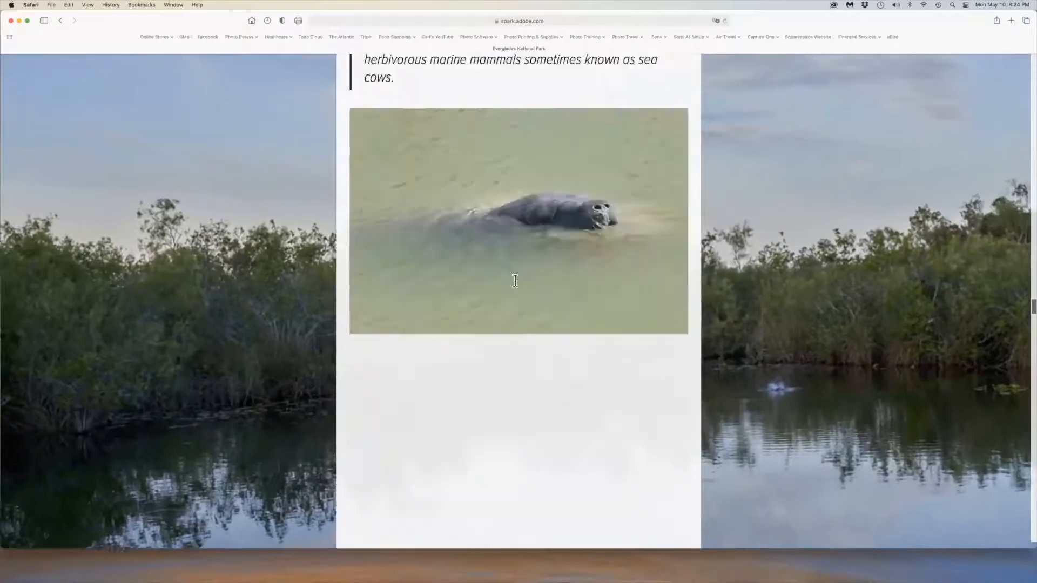
{"action": "scroll", "coordinate": [515, 279], "scroll_direction": "down", "scroll_amount": 15}
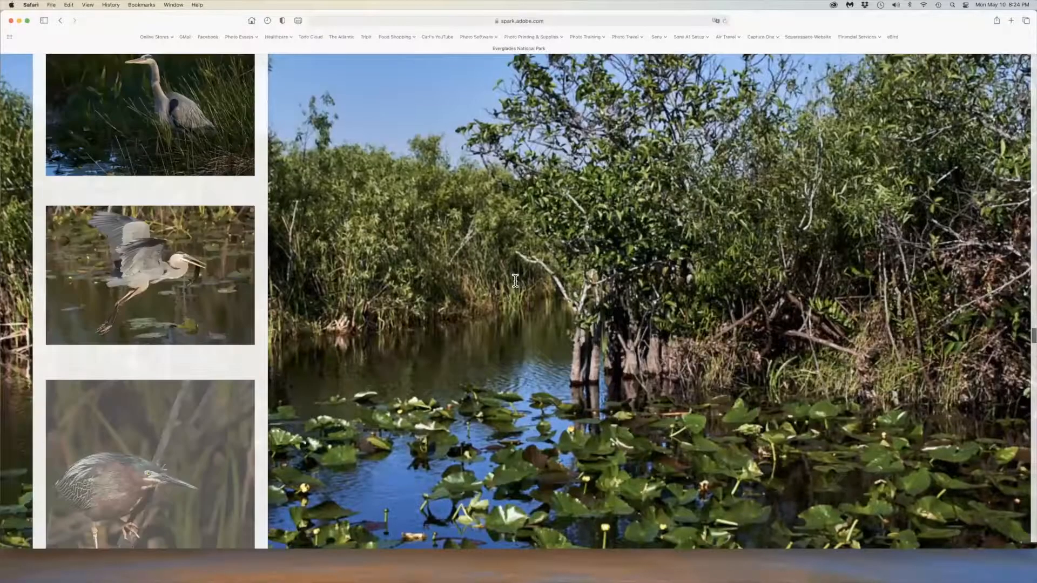
{"action": "scroll", "coordinate": [515, 279], "scroll_direction": "down", "scroll_amount": 15}
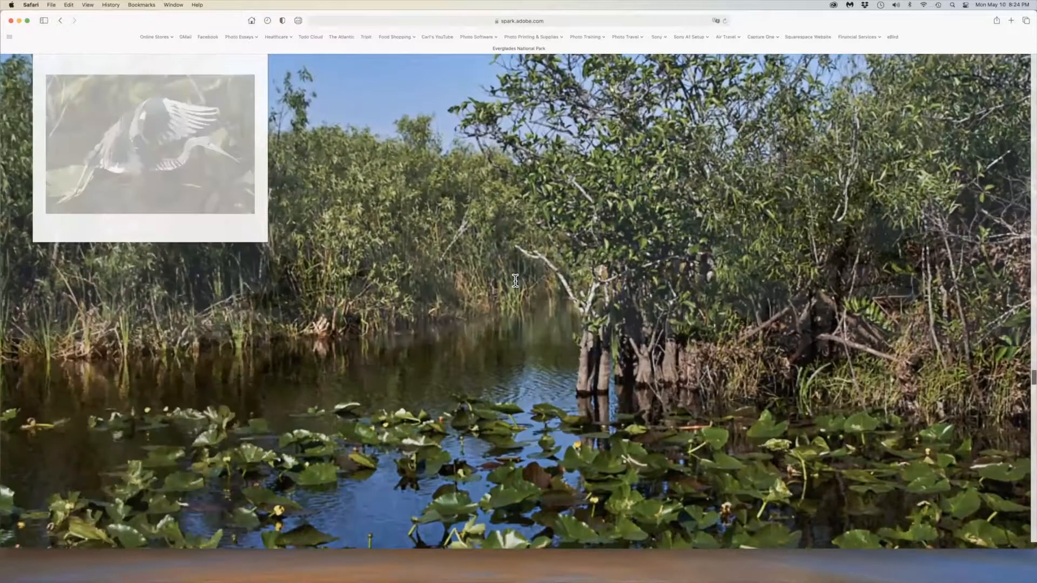
{"action": "scroll", "coordinate": [514, 279], "scroll_direction": "down", "scroll_amount": 15}
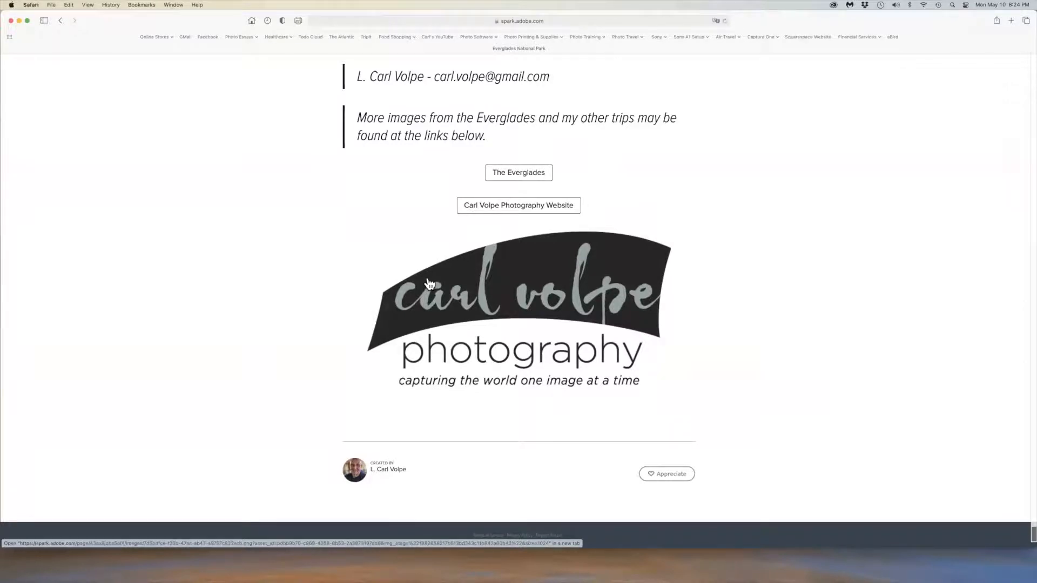
{"action": "scroll", "coordinate": [436, 133], "scroll_direction": "up", "scroll_amount": 10}
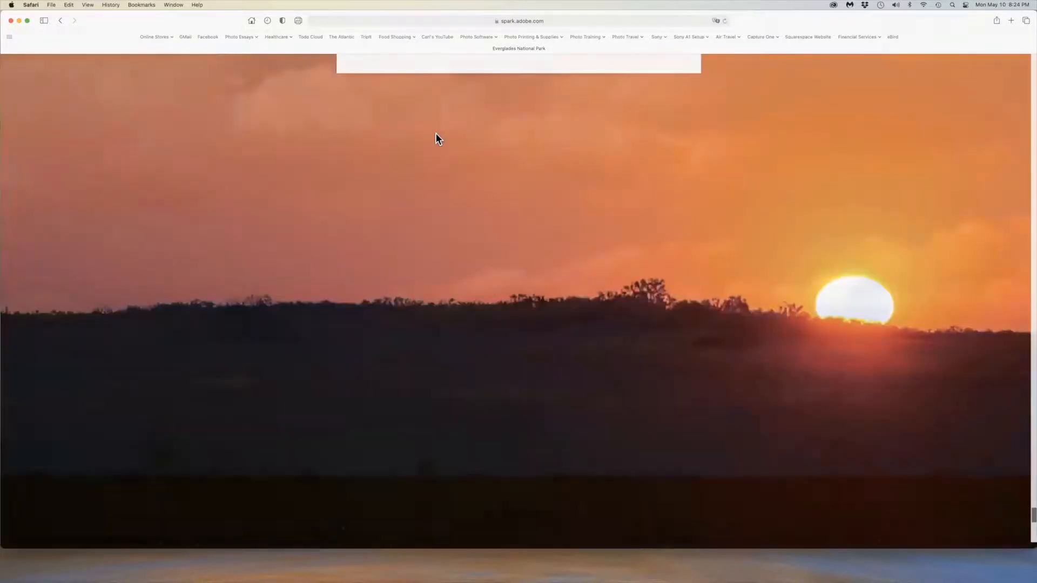
{"action": "scroll", "coordinate": [435, 136], "scroll_direction": "up", "scroll_amount": 15}
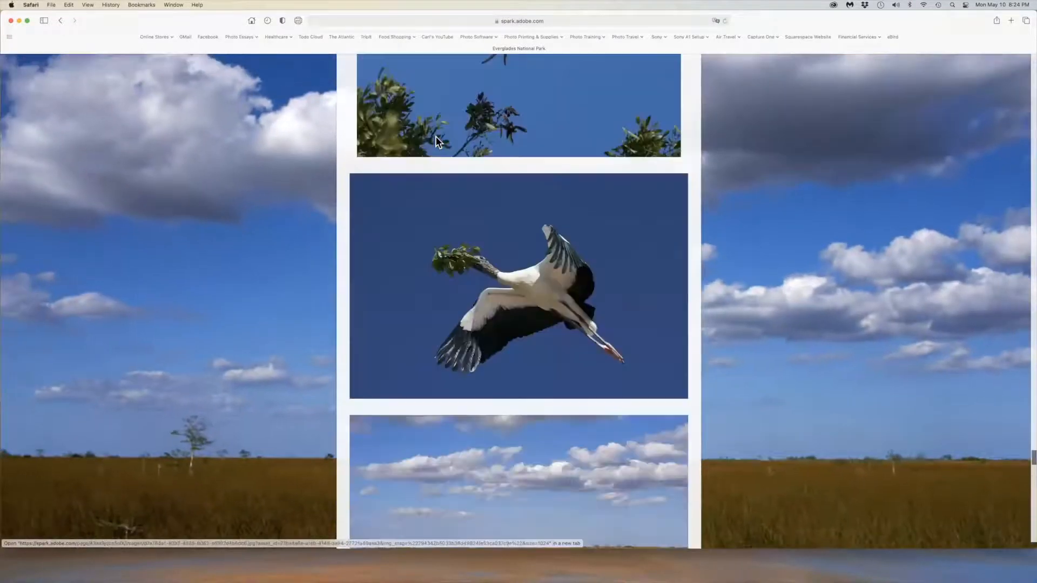
{"action": "scroll", "coordinate": [435, 136], "scroll_direction": "up", "scroll_amount": 15}
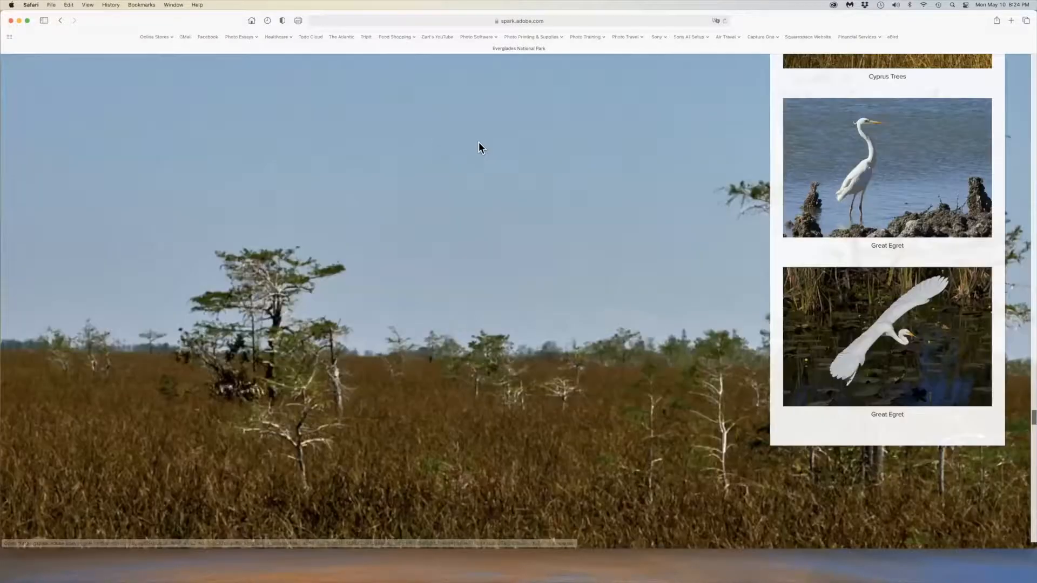
{"action": "scroll", "coordinate": [481, 146], "scroll_direction": "up", "scroll_amount": 15}
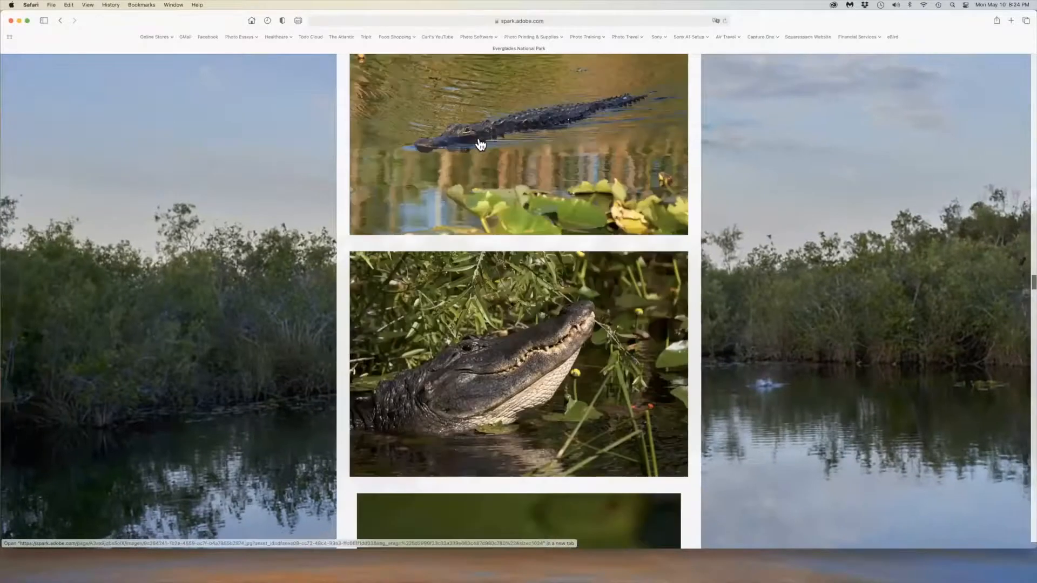
{"action": "scroll", "coordinate": [480, 145], "scroll_direction": "up", "scroll_amount": 20}
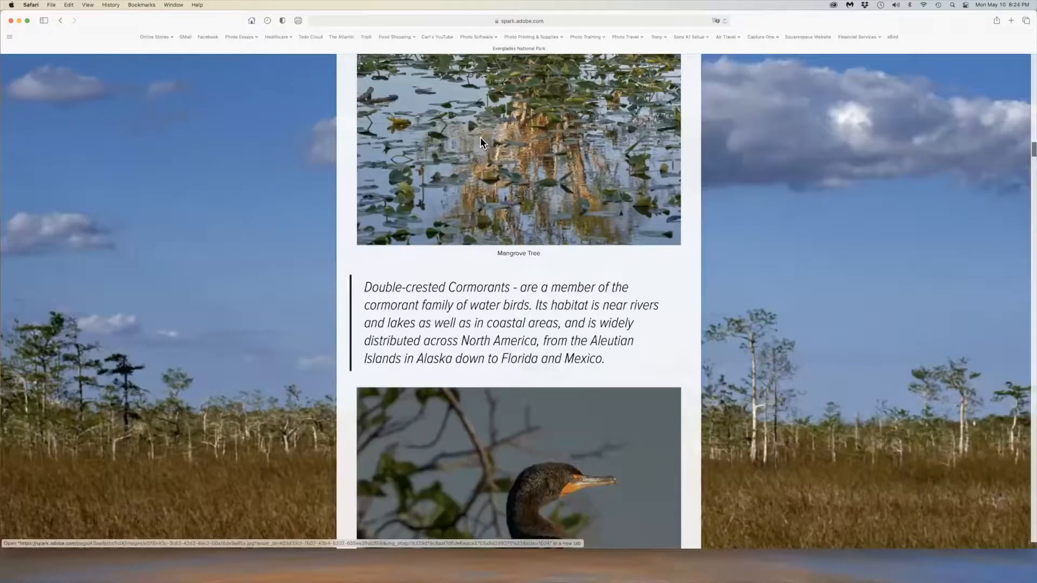
{"action": "scroll", "coordinate": [480, 142], "scroll_direction": "up", "scroll_amount": 20}
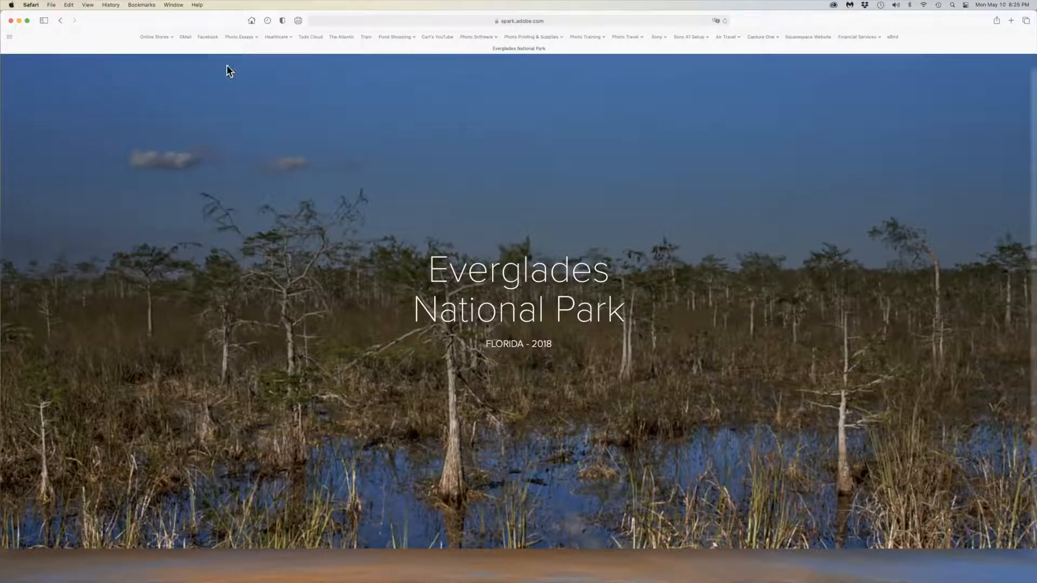
Step: Check the list of bookmarked photo essays, and review the Everglades essay's introduction and its Anhingas & Double-crested Cormorants section
{"action": "left_click", "coordinate": [244, 36]}
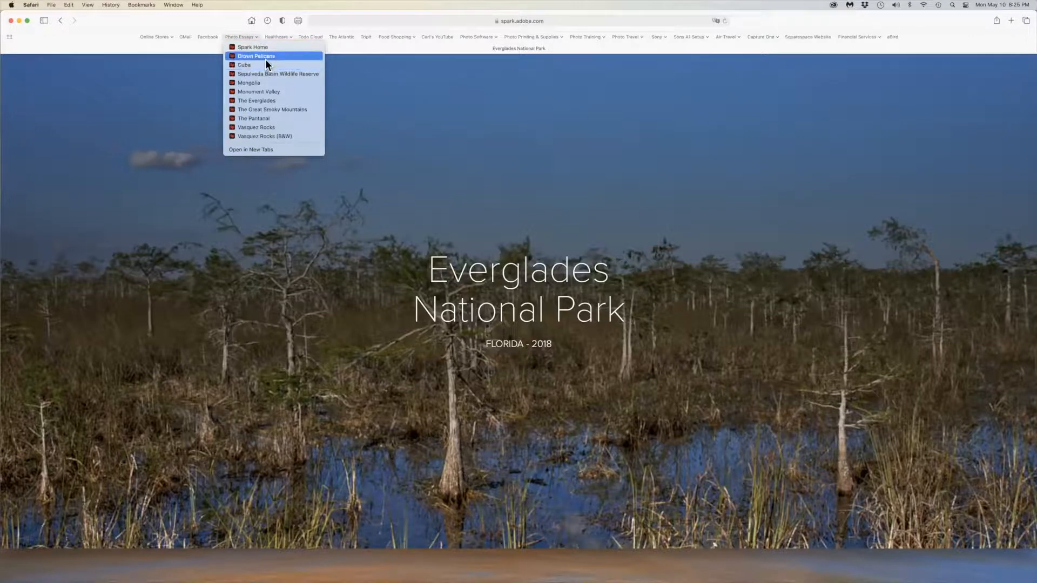
{"action": "left_click", "coordinate": [358, 48]}
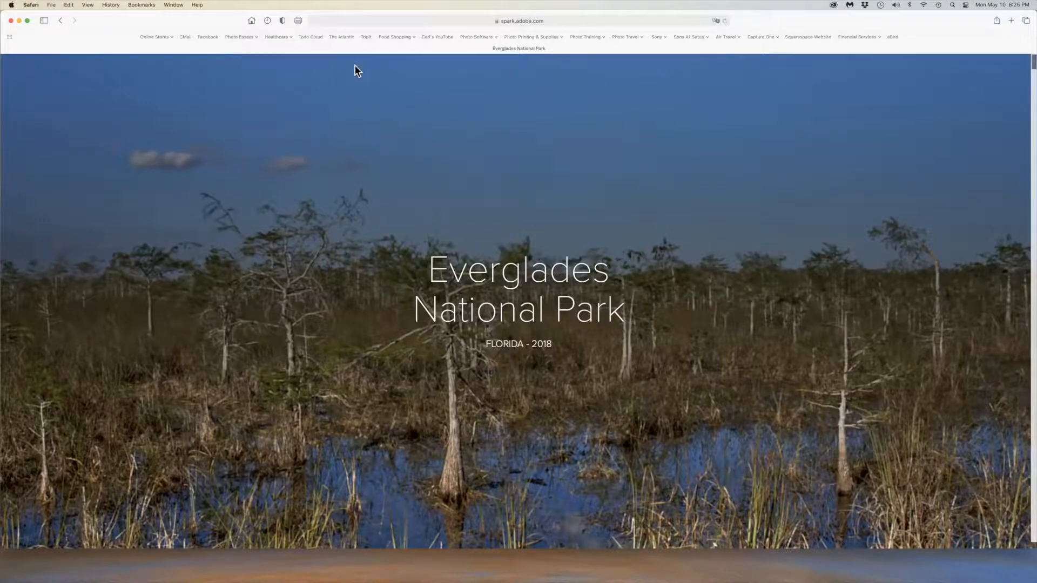
{"action": "scroll", "coordinate": [354, 65], "scroll_direction": "down", "scroll_amount": 3}
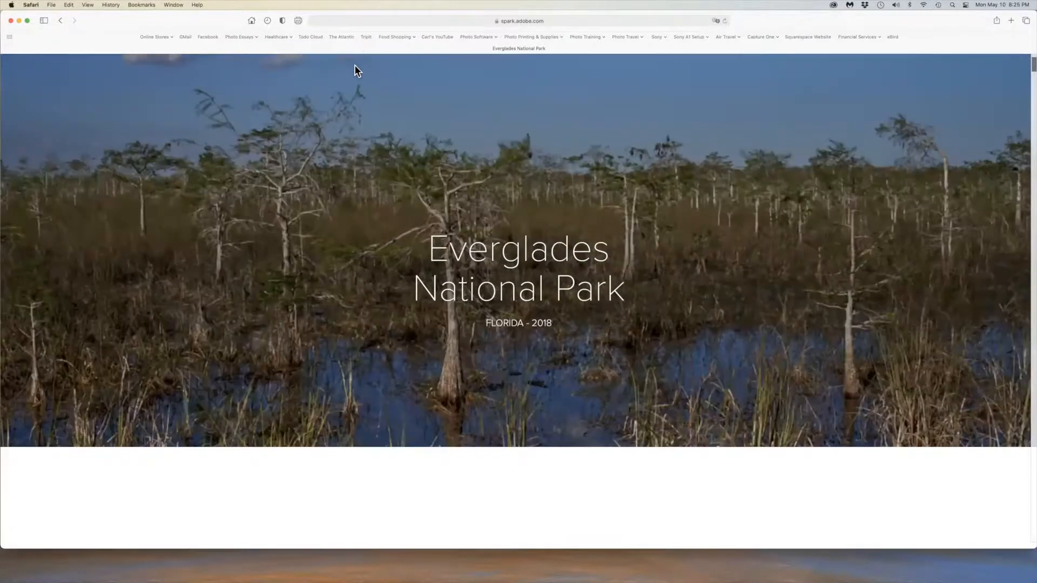
{"action": "scroll", "coordinate": [354, 65], "scroll_direction": "down", "scroll_amount": 10}
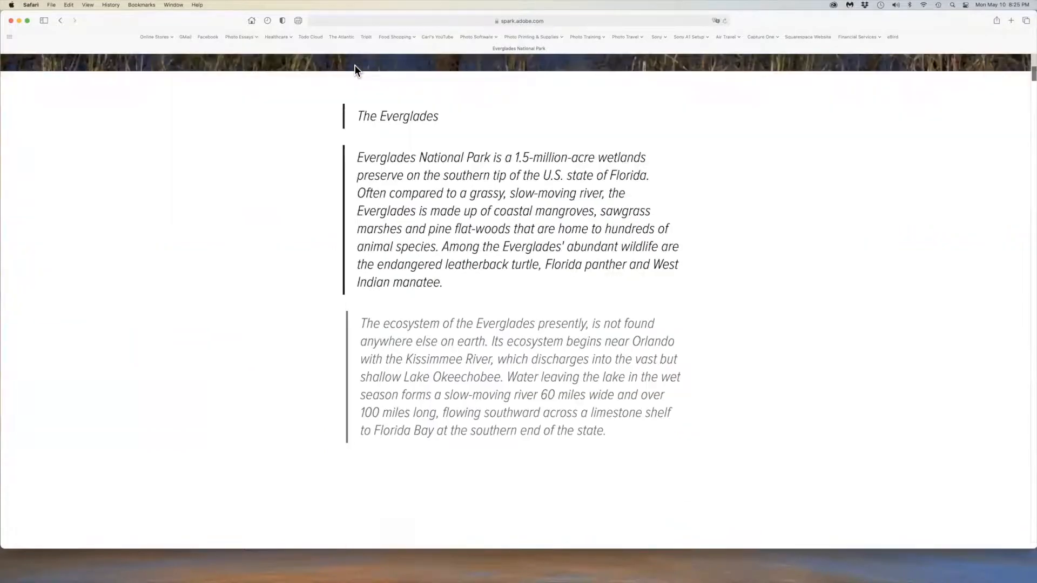
{"action": "scroll", "coordinate": [354, 65], "scroll_direction": "down", "scroll_amount": 10}
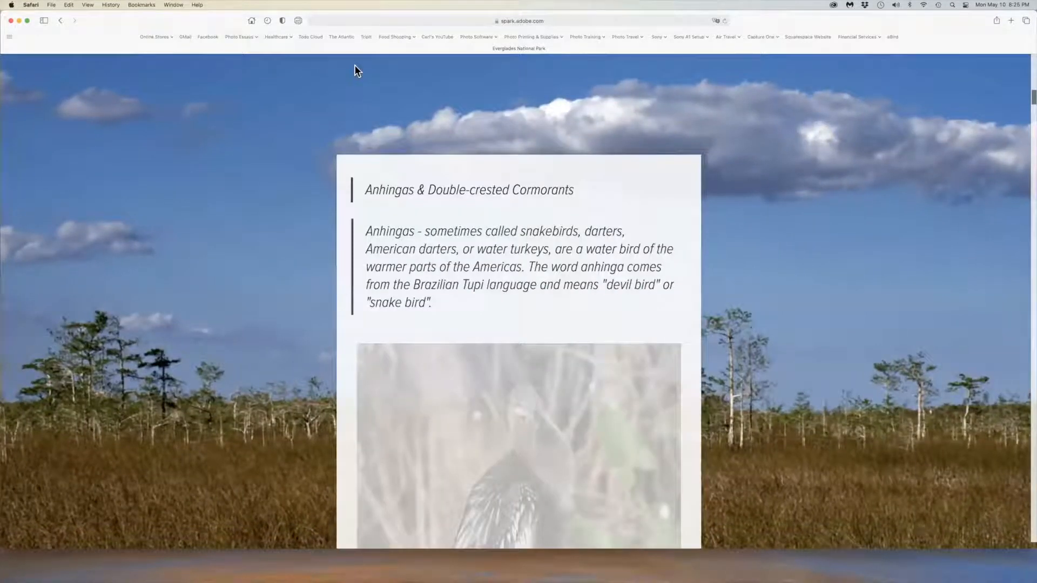
Step: Go to the photographer's website and open the Mongolia photo essay from its list of photo essays
{"action": "left_click", "coordinate": [250, 22]}
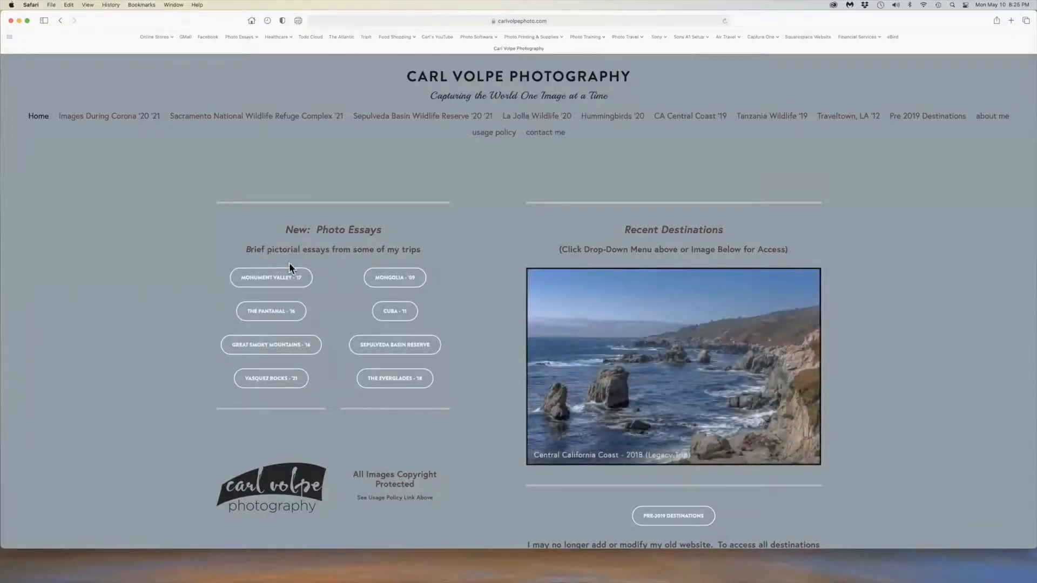
{"action": "left_click", "coordinate": [393, 280]}
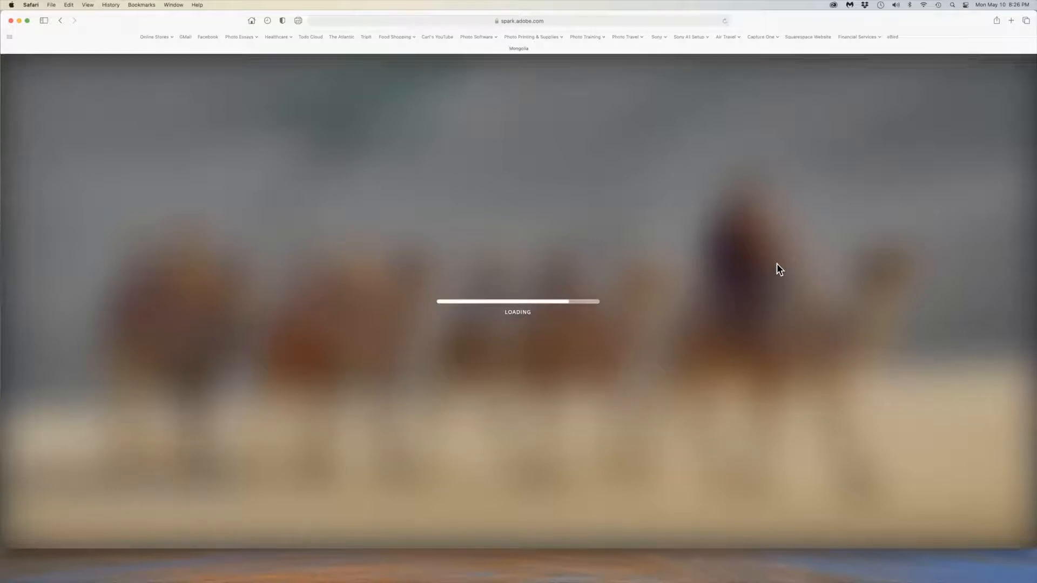
Step: Review the Mongolia photo essay from its cover through the sand dune section to the Bayanzag text and photo
{"action": "scroll", "coordinate": [784, 269], "scroll_direction": "down", "scroll_amount": 10}
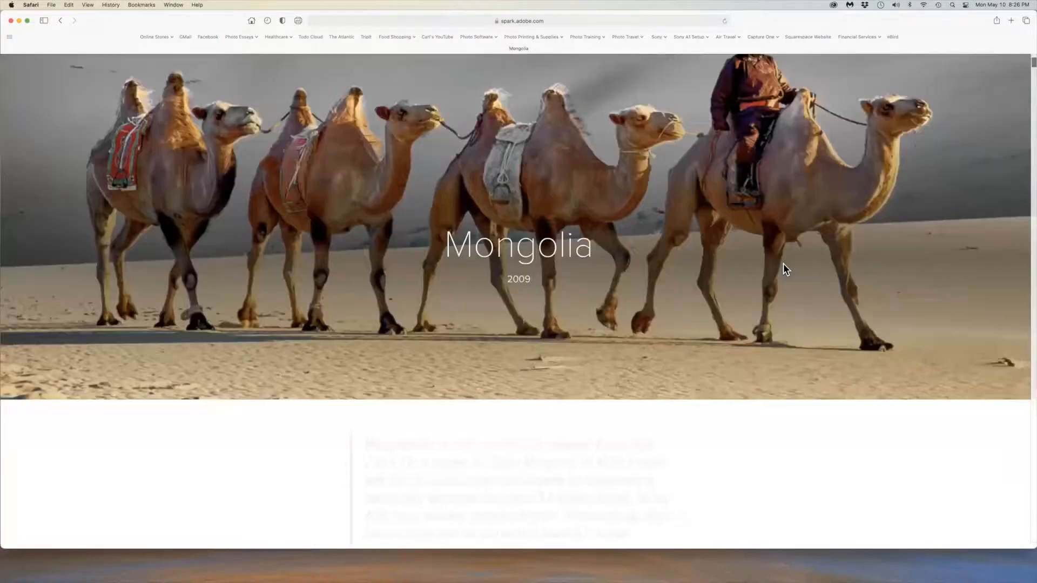
{"action": "scroll", "coordinate": [784, 265], "scroll_direction": "down", "scroll_amount": 15}
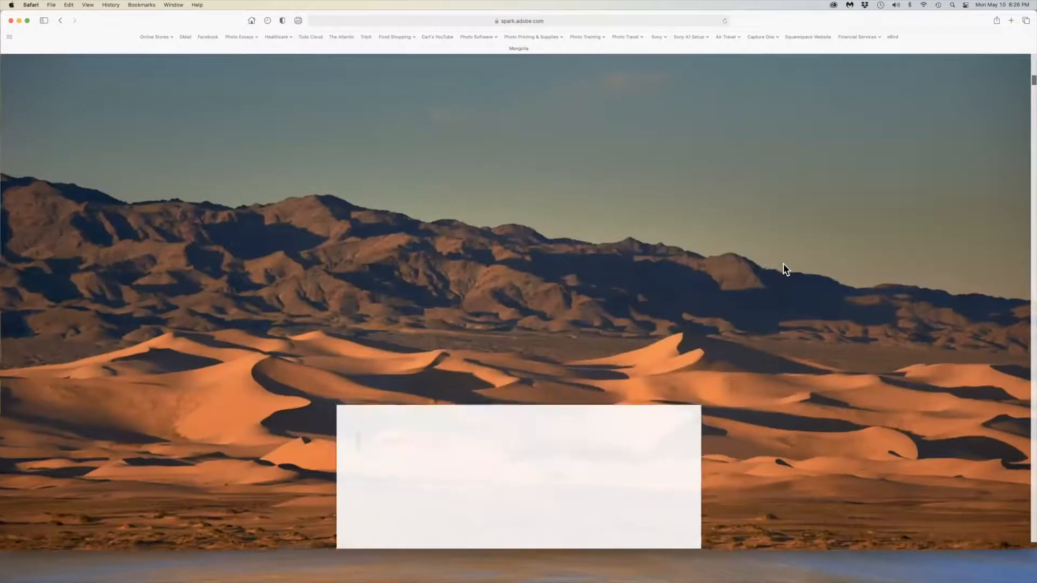
{"action": "scroll", "coordinate": [784, 269], "scroll_direction": "down", "scroll_amount": 15}
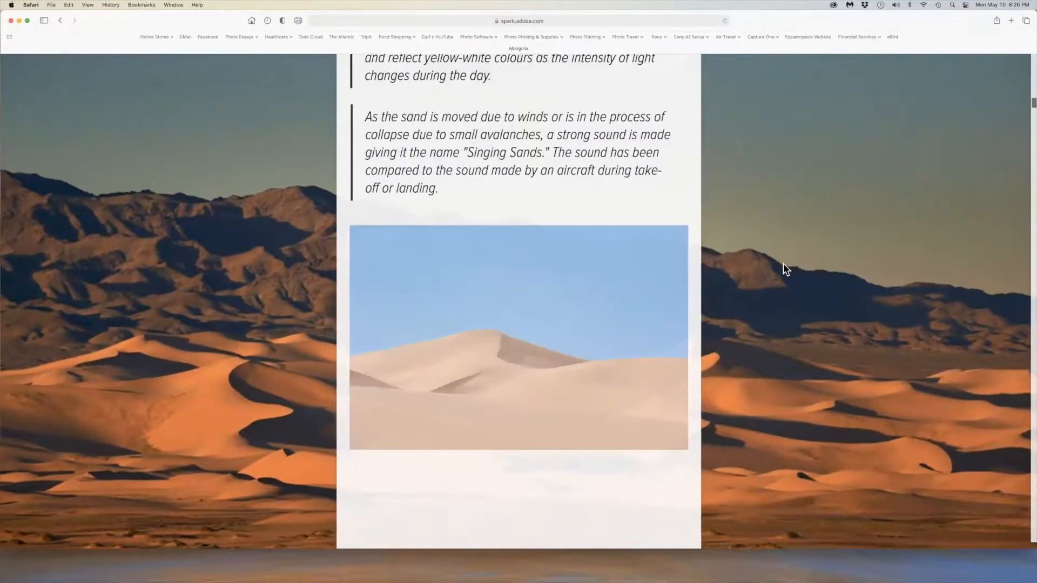
{"action": "scroll", "coordinate": [784, 264], "scroll_direction": "up", "scroll_amount": 3}
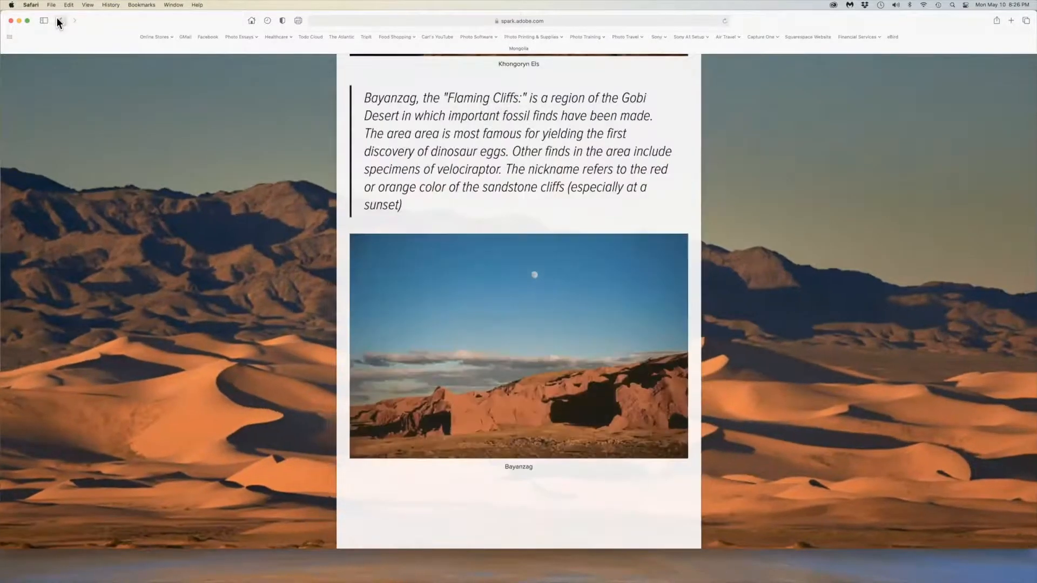
Step: Return to the photographer's website home page and look over its photo essay links and recent destinations
{"action": "left_click", "coordinate": [59, 21]}
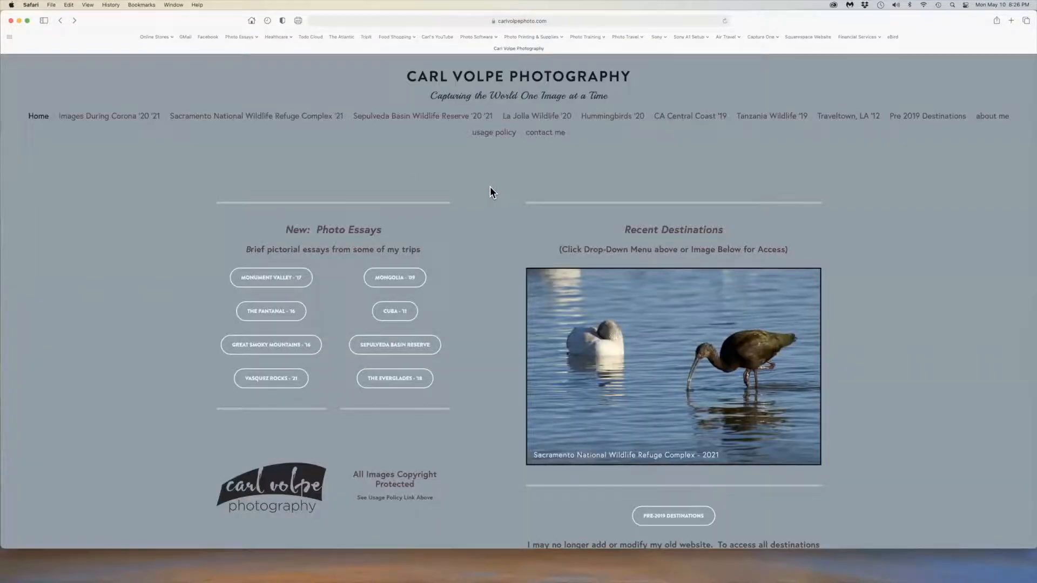
{"action": "scroll", "coordinate": [490, 187], "scroll_direction": "down", "scroll_amount": 3}
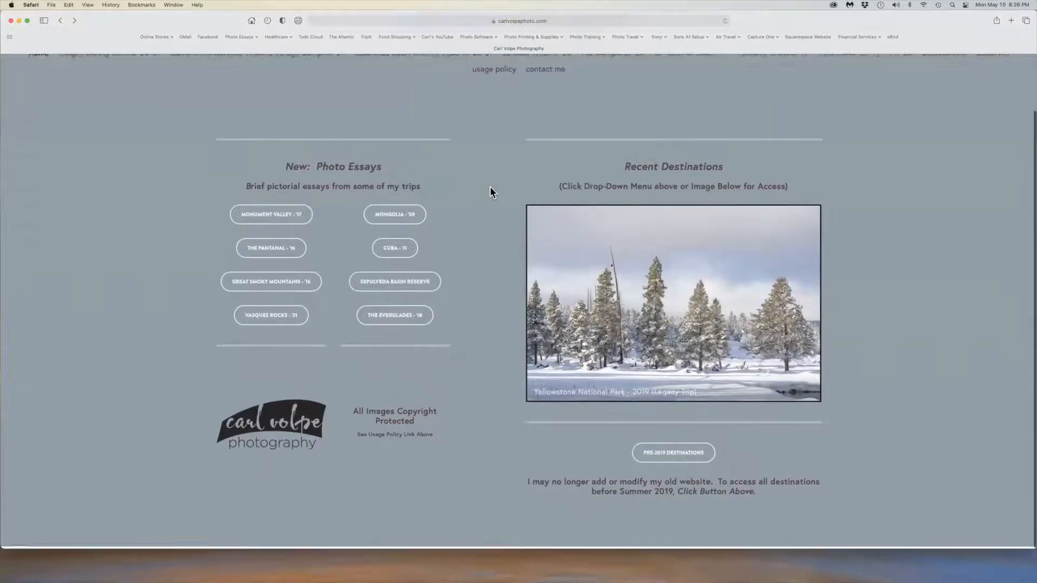
{"action": "scroll", "coordinate": [490, 189], "scroll_direction": "up", "scroll_amount": 3}
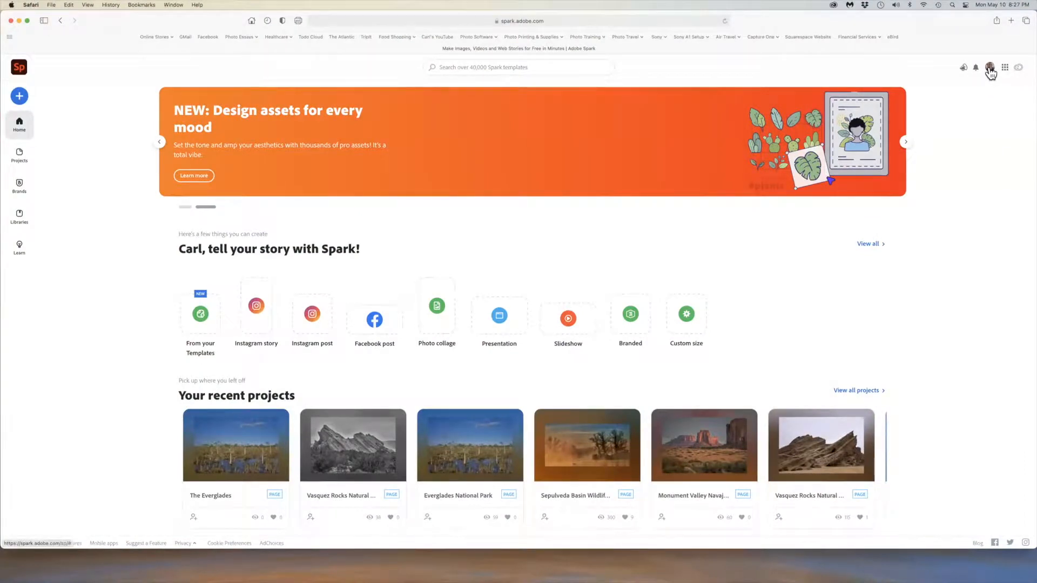
Step: Check the account options on the Spark home page, and switch to Creative Cloud to look over its app categories
{"action": "left_click", "coordinate": [990, 68]}
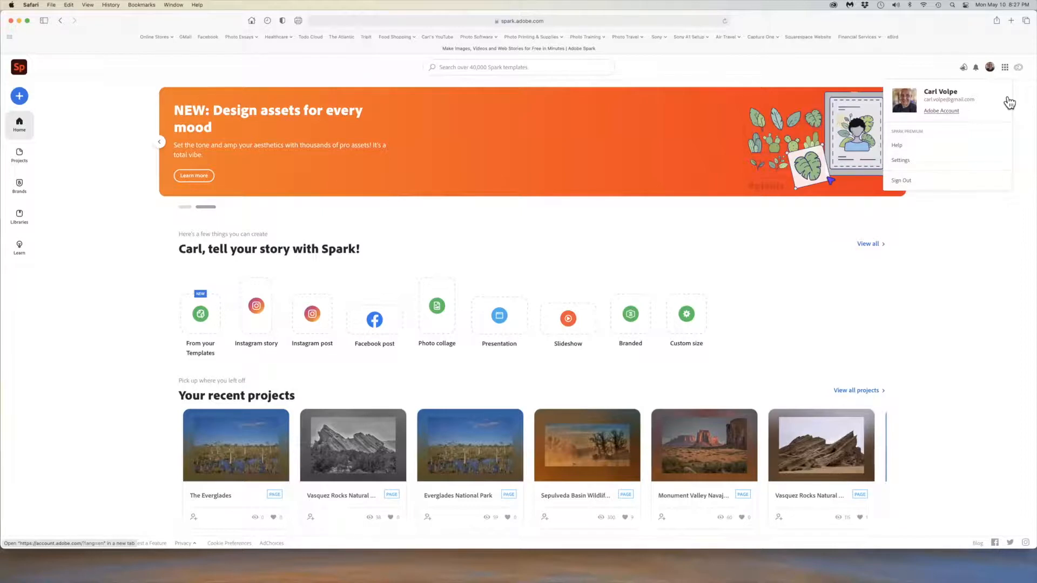
{"action": "left_click", "coordinate": [1002, 233]}
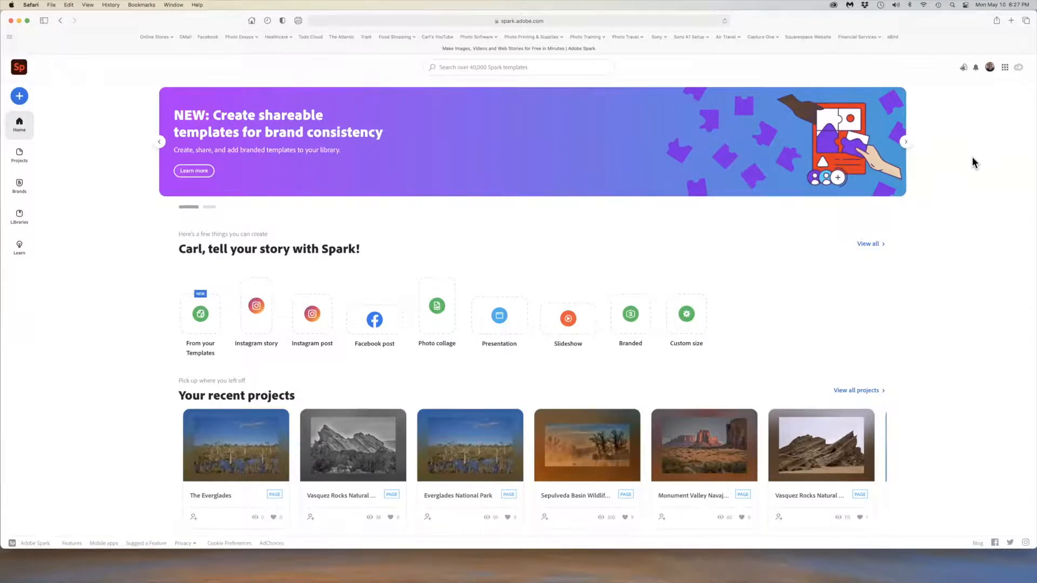
{"action": "left_click", "coordinate": [834, 6]}
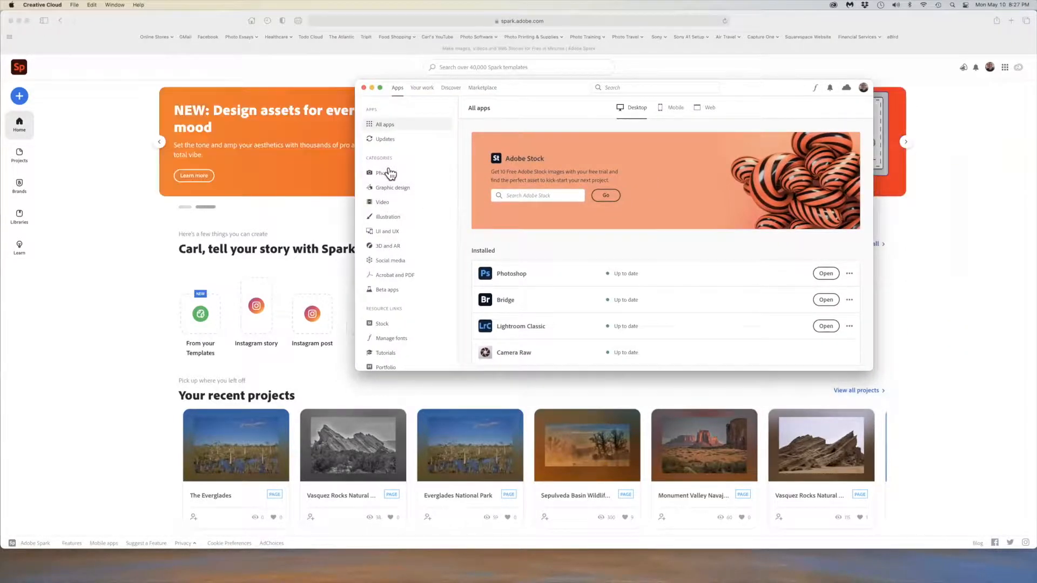
{"action": "scroll", "coordinate": [390, 173], "scroll_direction": "down", "scroll_amount": 2}
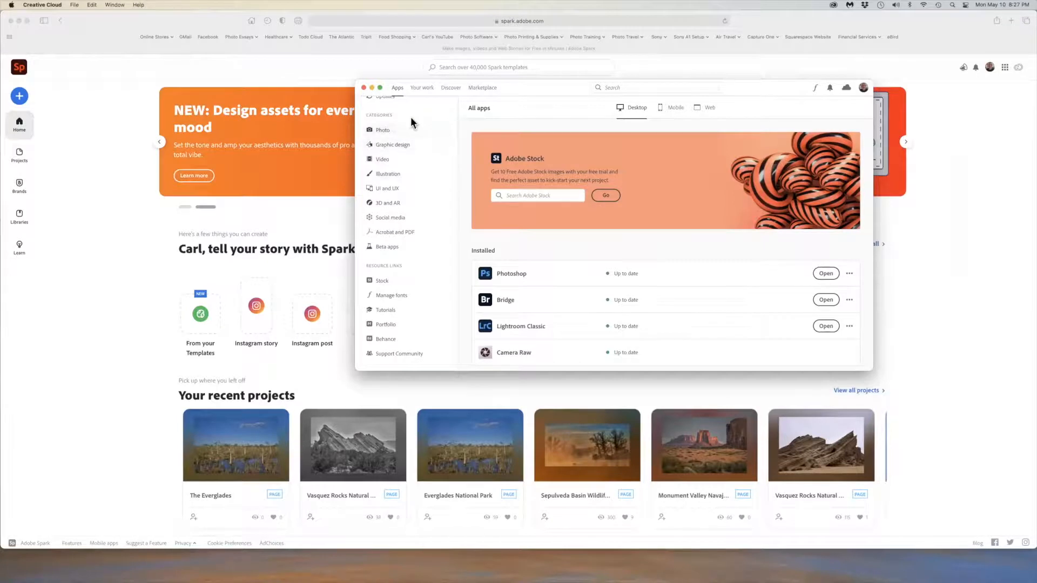
{"action": "scroll", "coordinate": [412, 146], "scroll_direction": "up", "scroll_amount": 2}
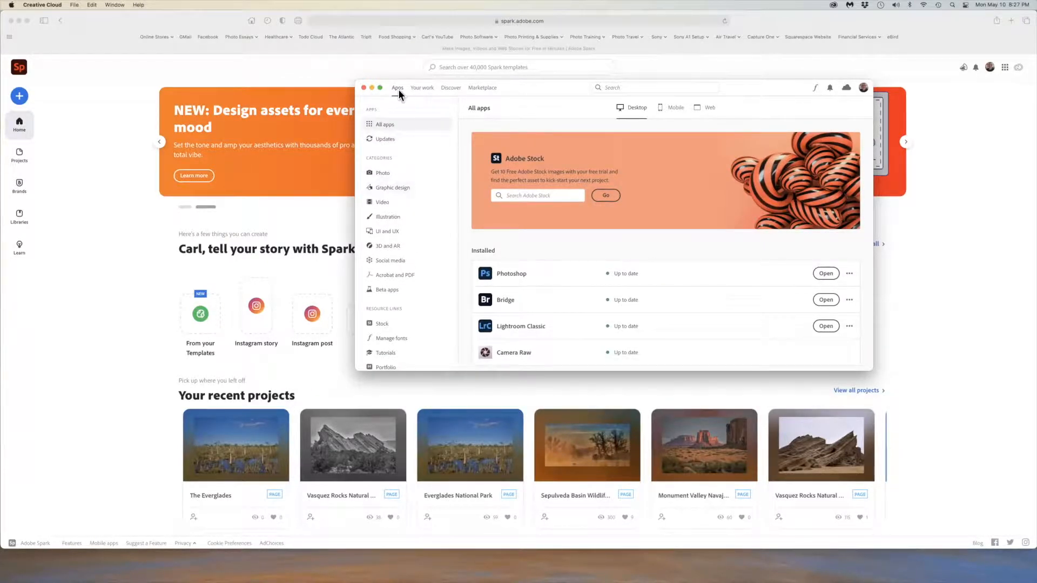
{"action": "scroll", "coordinate": [421, 186], "scroll_direction": "down", "scroll_amount": 2}
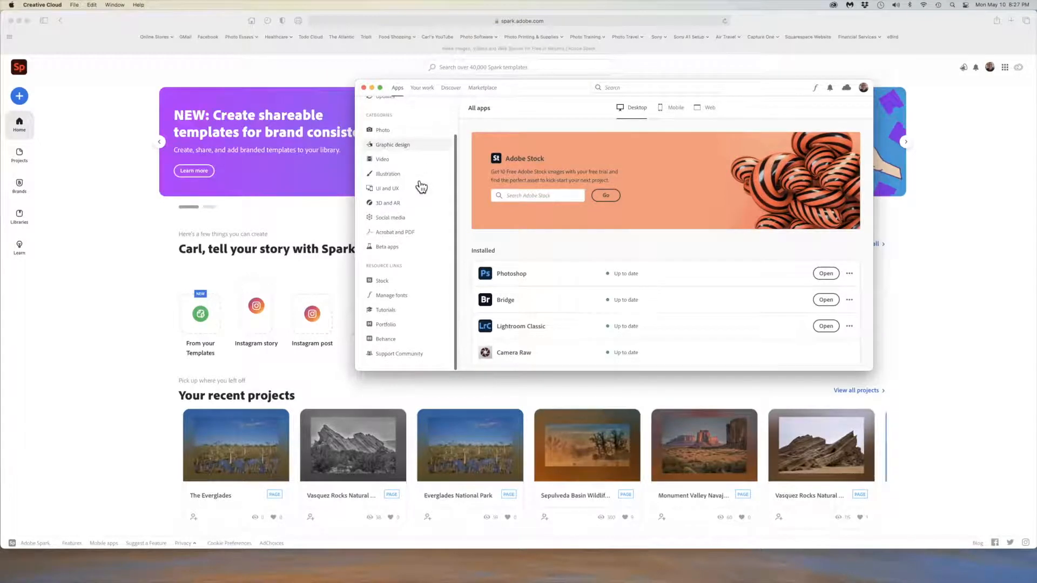
{"action": "scroll", "coordinate": [421, 187], "scroll_direction": "up", "scroll_amount": 2}
{"action": "scroll", "coordinate": [422, 187], "scroll_direction": "down", "scroll_amount": 1}
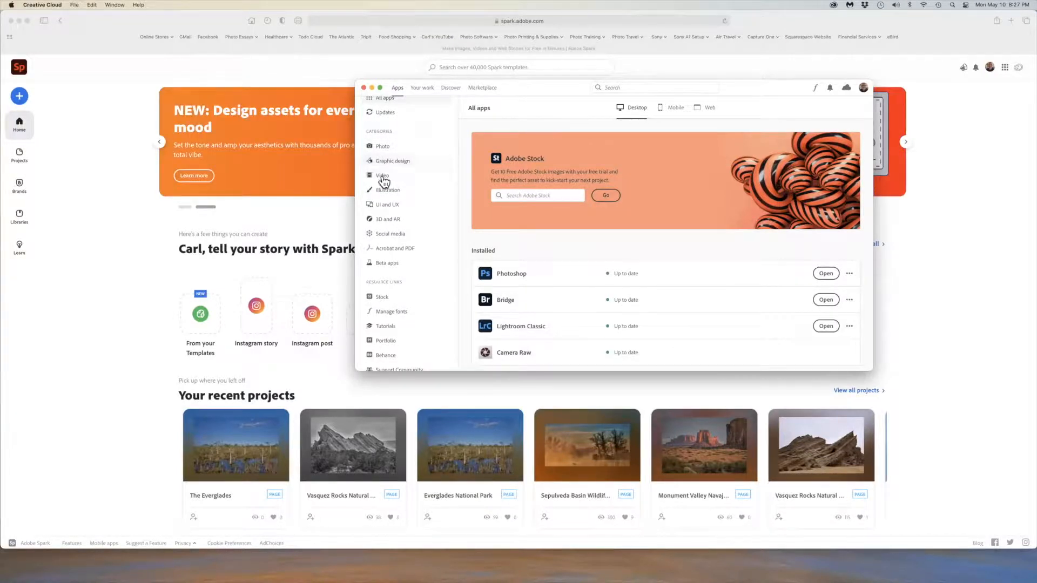
Step: Review the Video category's apps through to the Showcase your work section, and return to the Spark home page
{"action": "left_click", "coordinate": [383, 175]}
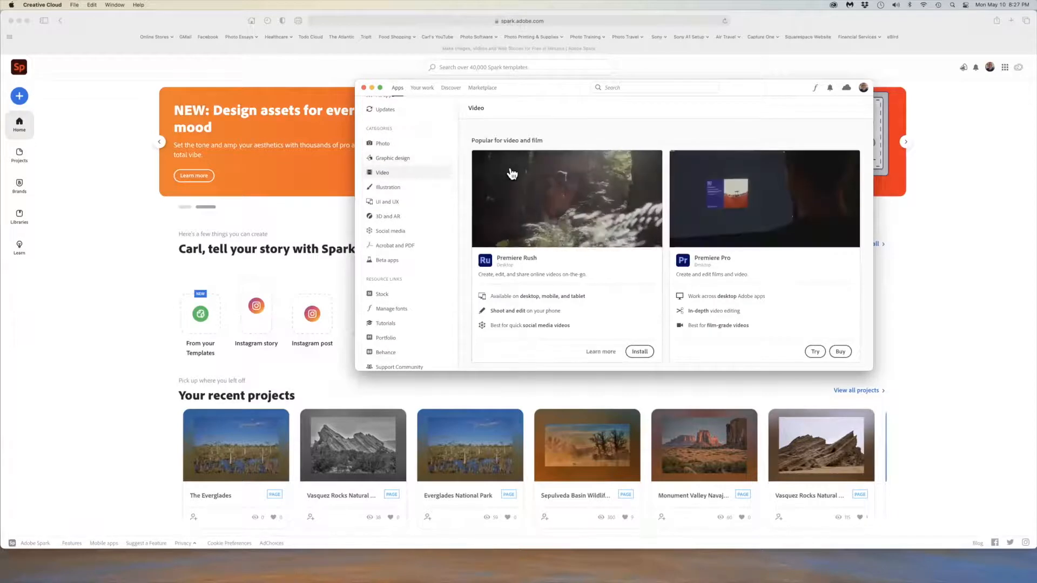
{"action": "scroll", "coordinate": [512, 172], "scroll_direction": "down", "scroll_amount": 5}
{"action": "scroll", "coordinate": [690, 207], "scroll_direction": "down", "scroll_amount": 7}
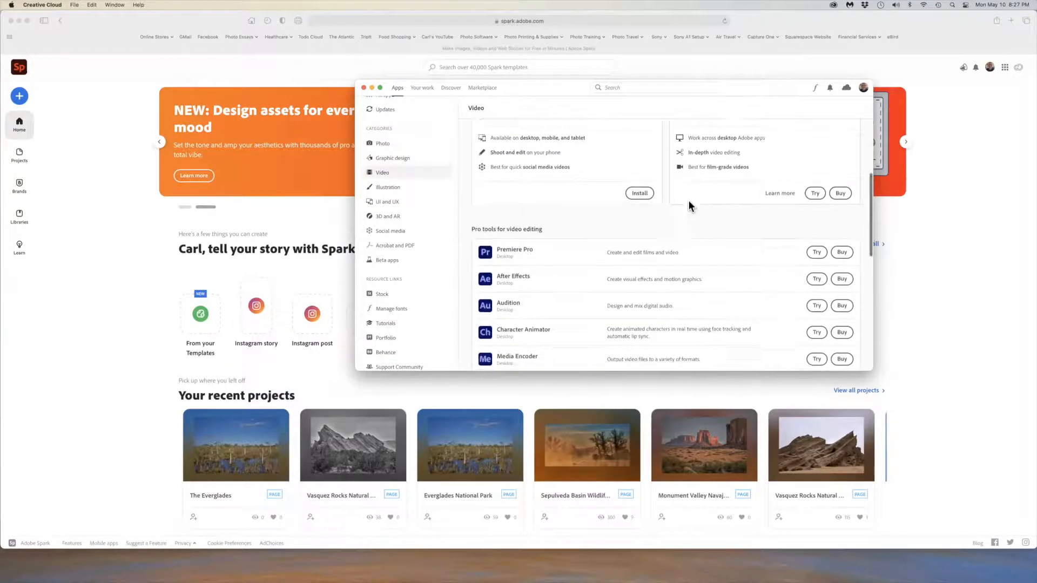
{"action": "scroll", "coordinate": [690, 207], "scroll_direction": "down", "scroll_amount": 2}
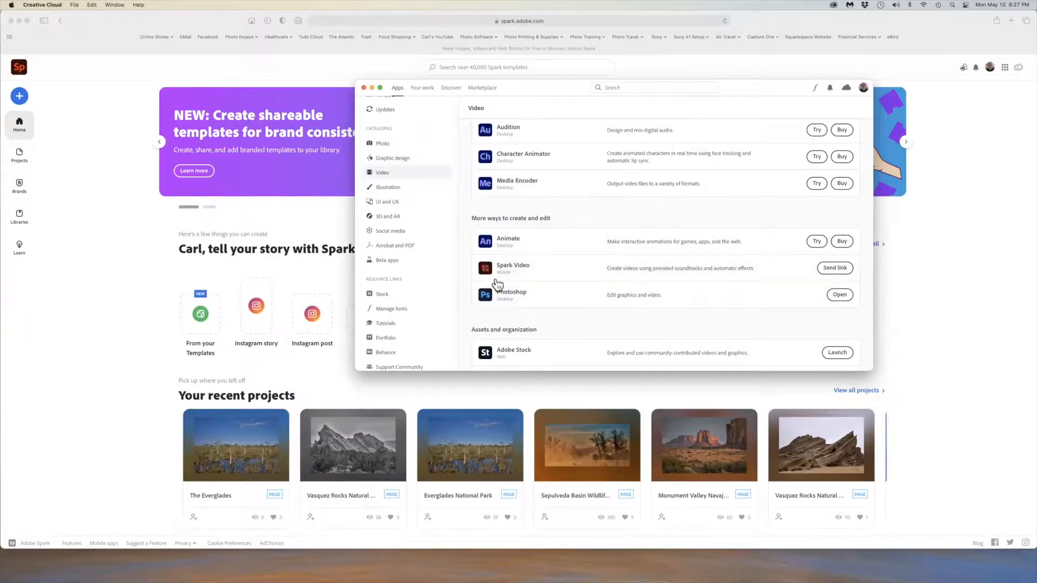
{"action": "scroll", "coordinate": [520, 265], "scroll_direction": "down", "scroll_amount": 3}
{"action": "scroll", "coordinate": [551, 261], "scroll_direction": "down", "scroll_amount": 3}
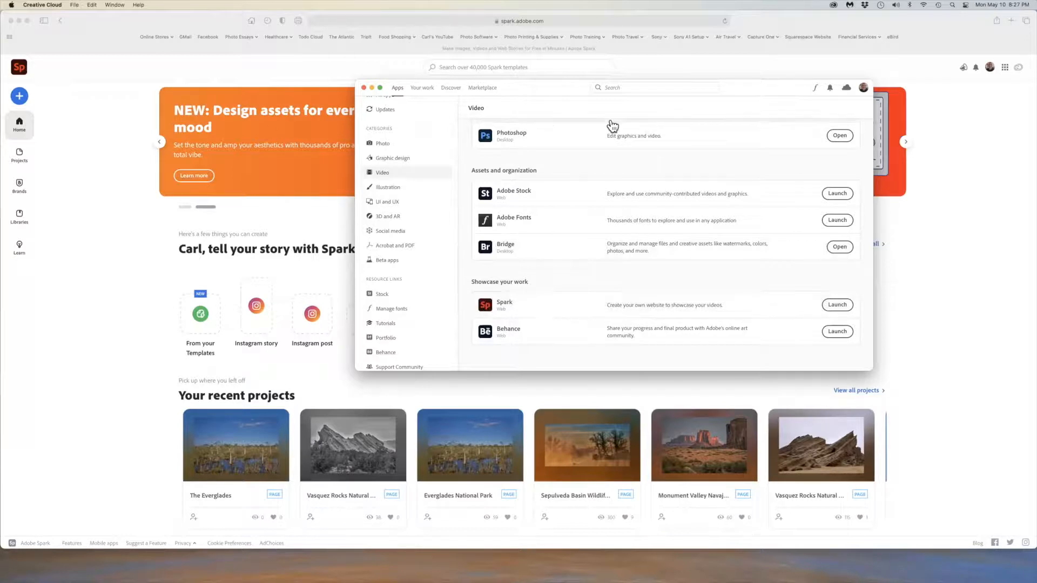
{"action": "left_click", "coordinate": [988, 211]}
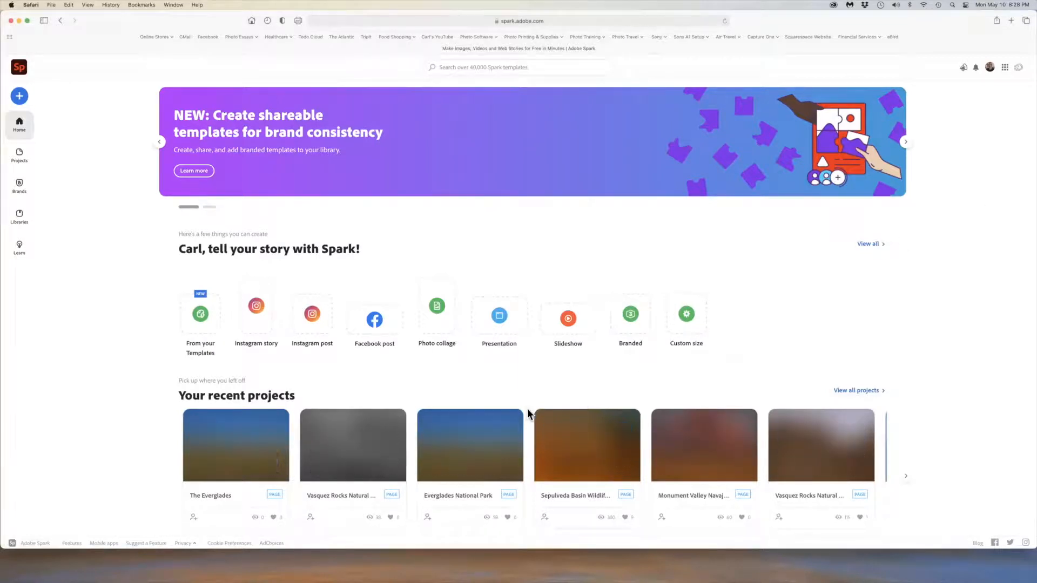
Step: Open The Everglades project for editing and review it from the cover to the Anhingas & Double-crested Cormorants section
{"action": "mouse_move", "coordinate": [259, 451]}
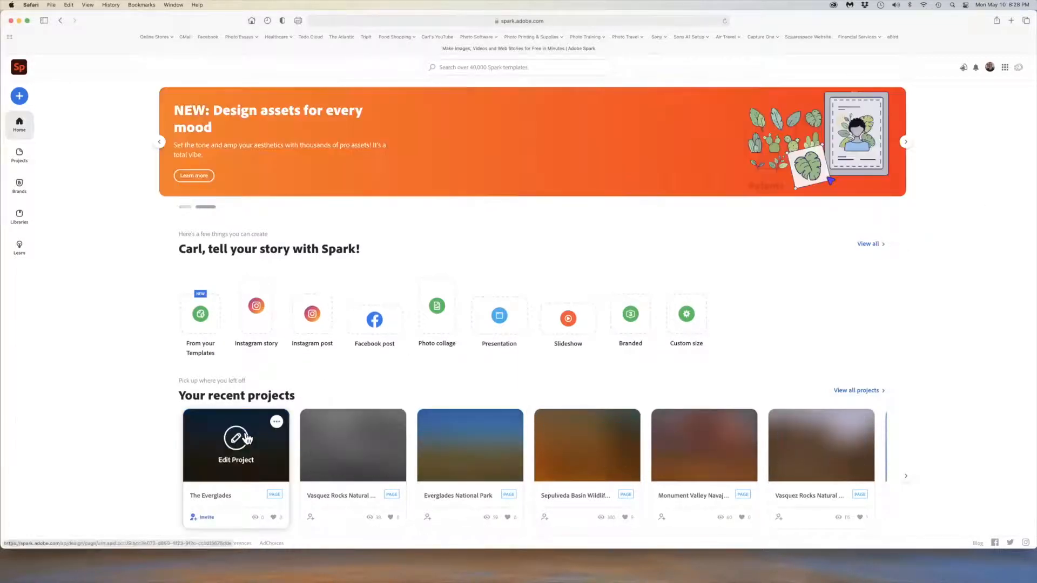
{"action": "left_click", "coordinate": [267, 455]}
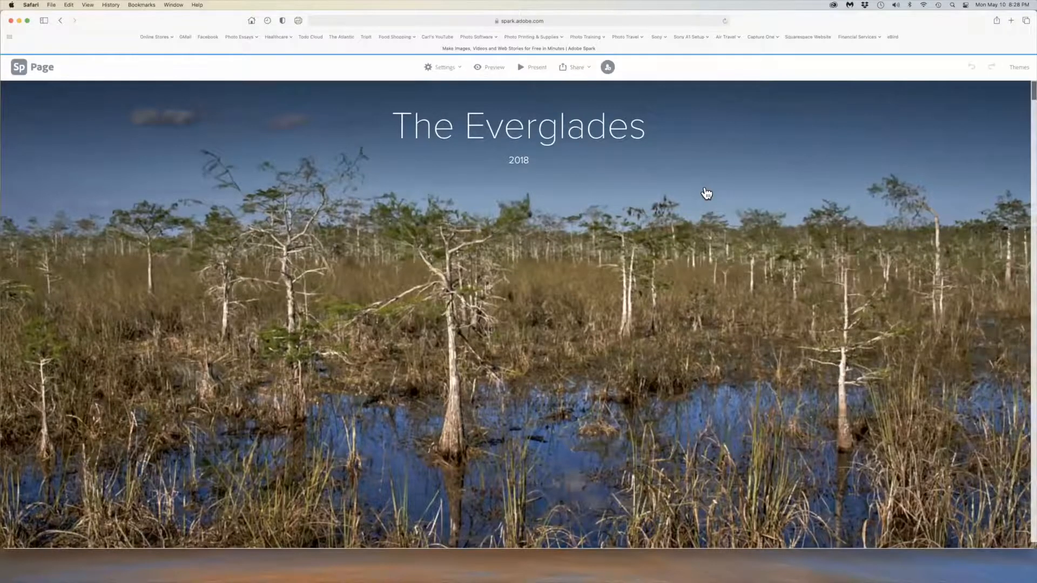
{"action": "scroll", "coordinate": [706, 193], "scroll_direction": "down", "scroll_amount": 3}
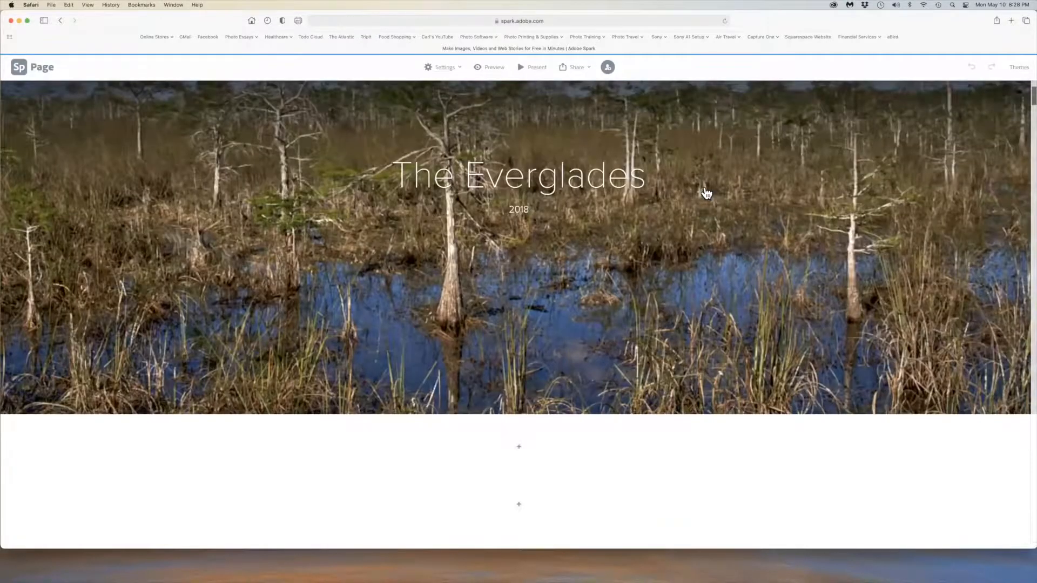
{"action": "scroll", "coordinate": [706, 194], "scroll_direction": "down", "scroll_amount": 15}
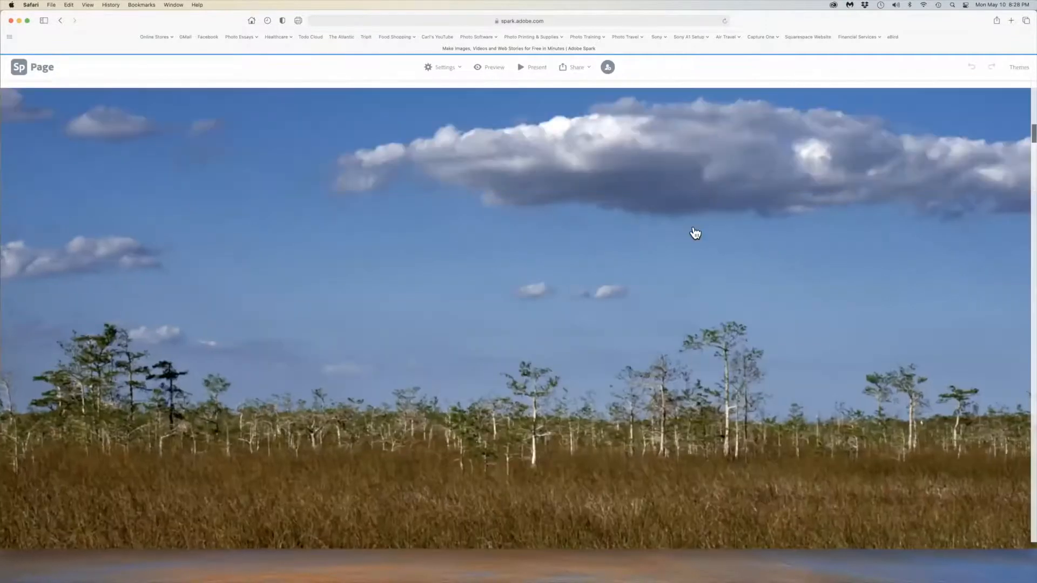
{"action": "scroll", "coordinate": [523, 343], "scroll_direction": "down", "scroll_amount": 5}
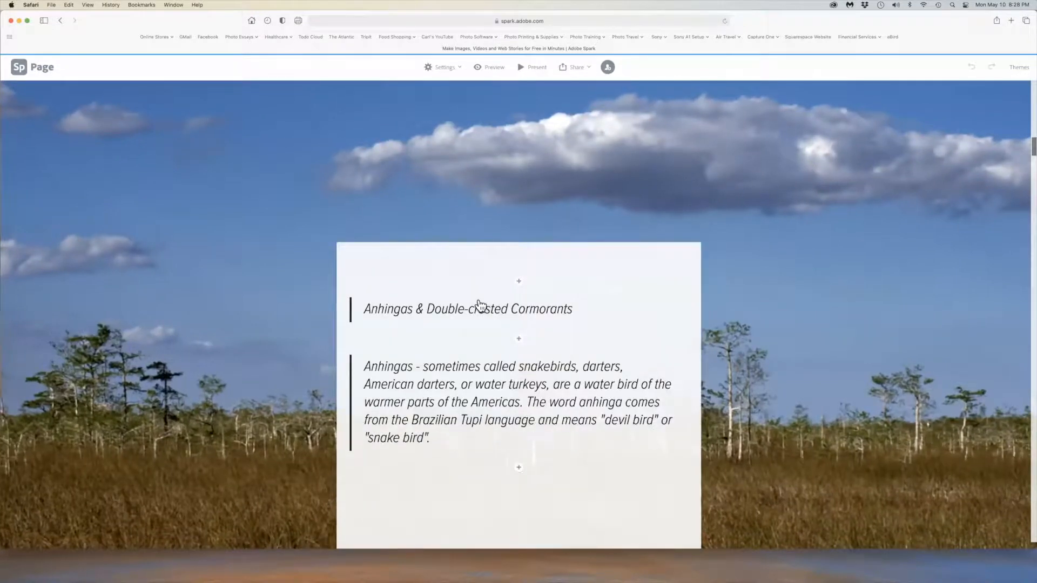
{"action": "scroll", "coordinate": [479, 304], "scroll_direction": "down", "scroll_amount": 4}
{"action": "scroll", "coordinate": [473, 302], "scroll_direction": "up", "scroll_amount": 5}
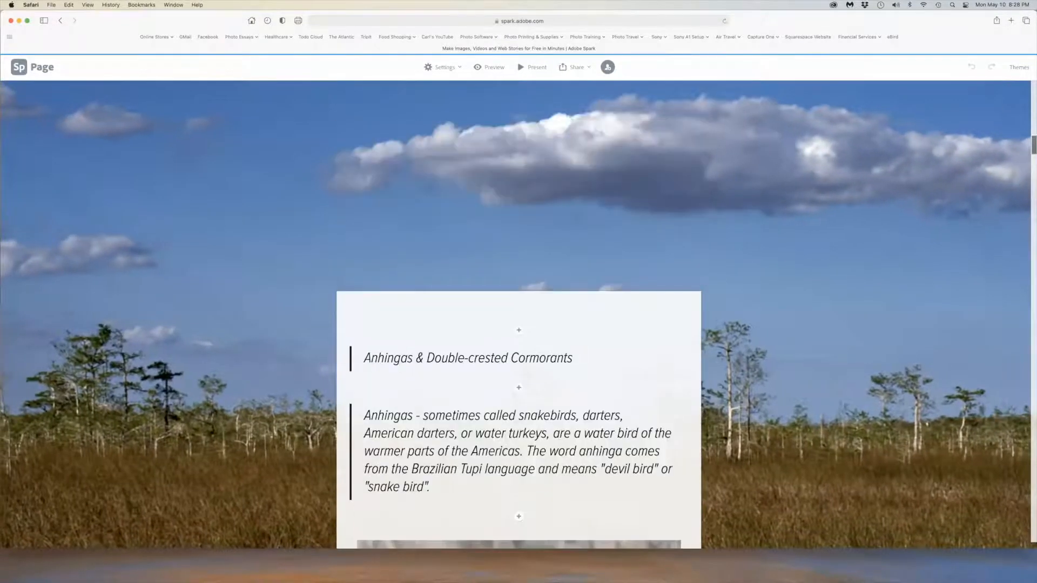
{"action": "left_click", "coordinate": [1002, 123]}
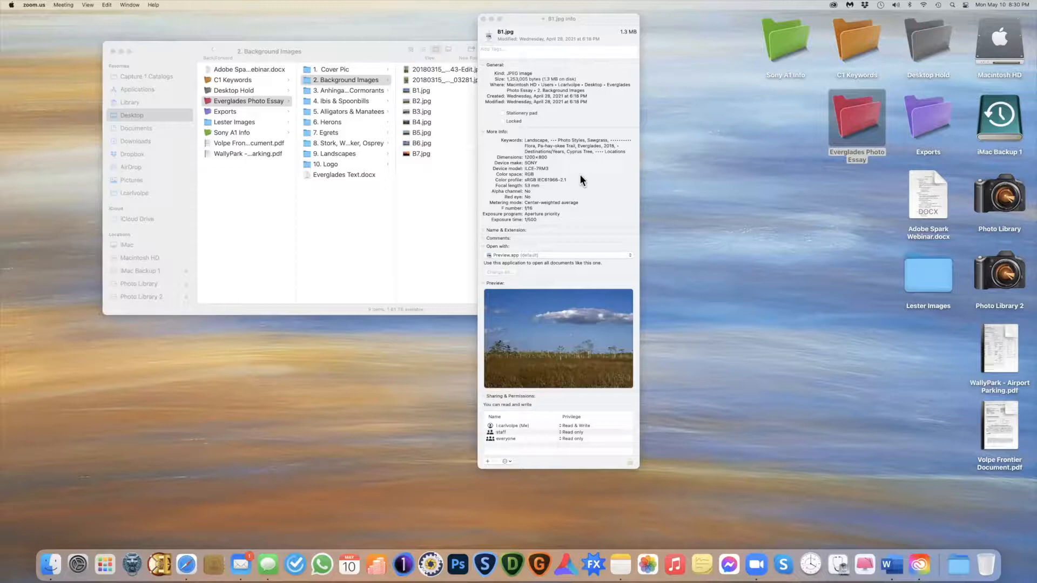
{"action": "scroll", "coordinate": [582, 181], "scroll_direction": "down", "scroll_amount": 1}
{"action": "scroll", "coordinate": [581, 180], "scroll_direction": "up", "scroll_amount": 1}
{"action": "left_click", "coordinate": [723, 154]}
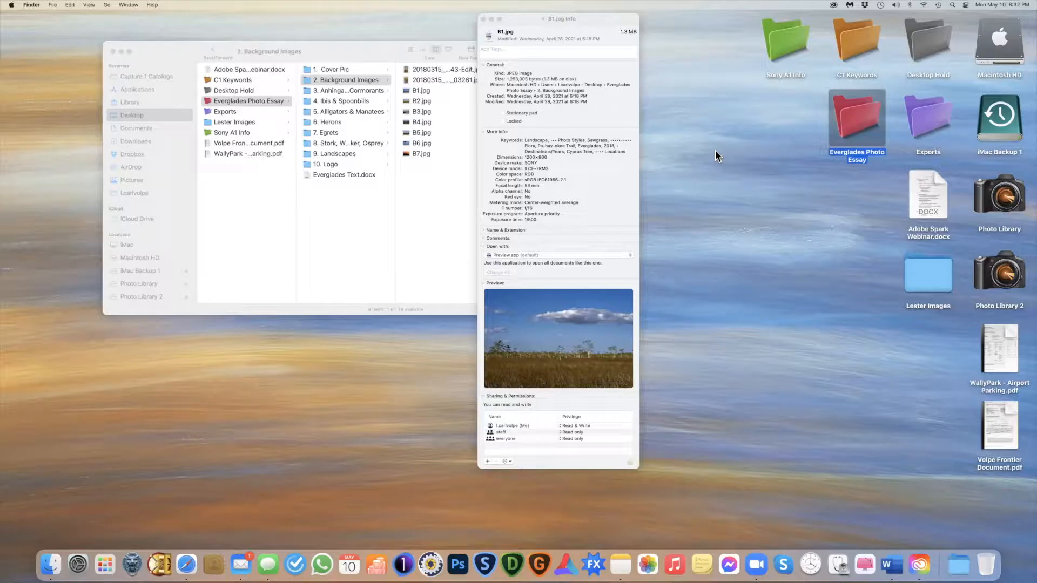
Step: Close the B1.jpg info window and switch to Zoom
{"action": "left_click", "coordinate": [483, 18]}
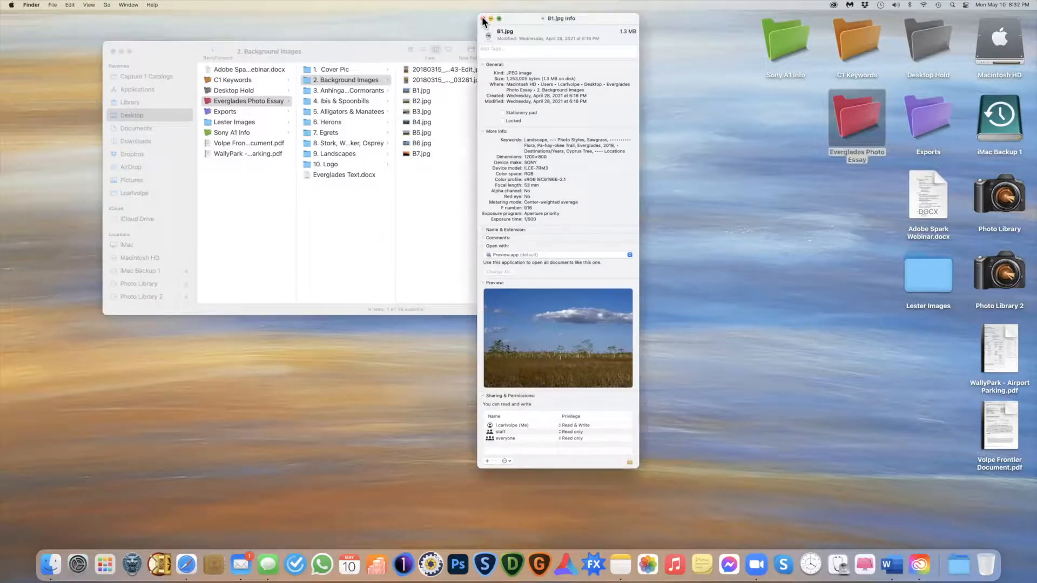
{"action": "left_click", "coordinate": [484, 18]}
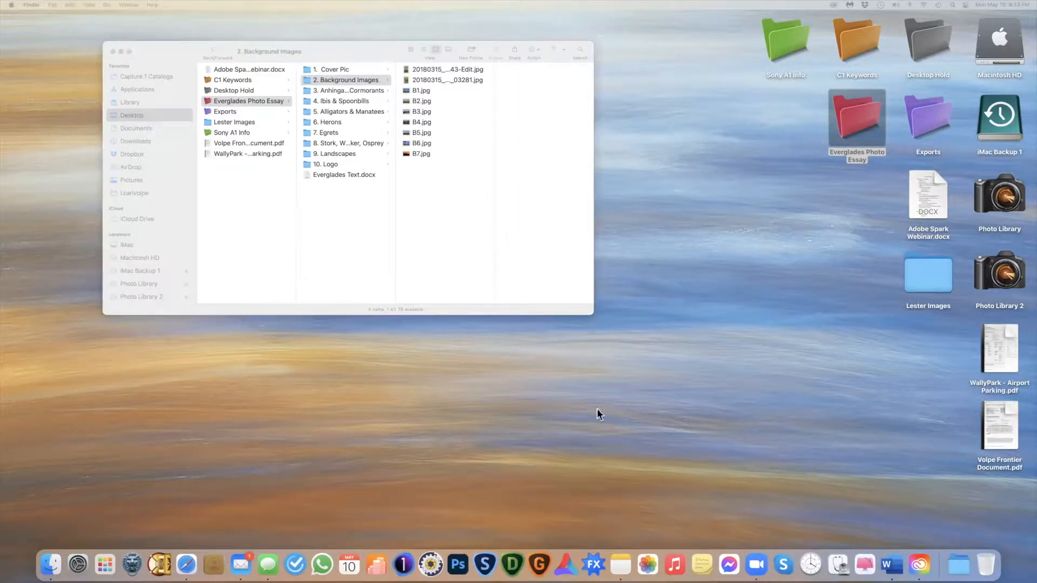
{"action": "left_click", "coordinate": [762, 563]}
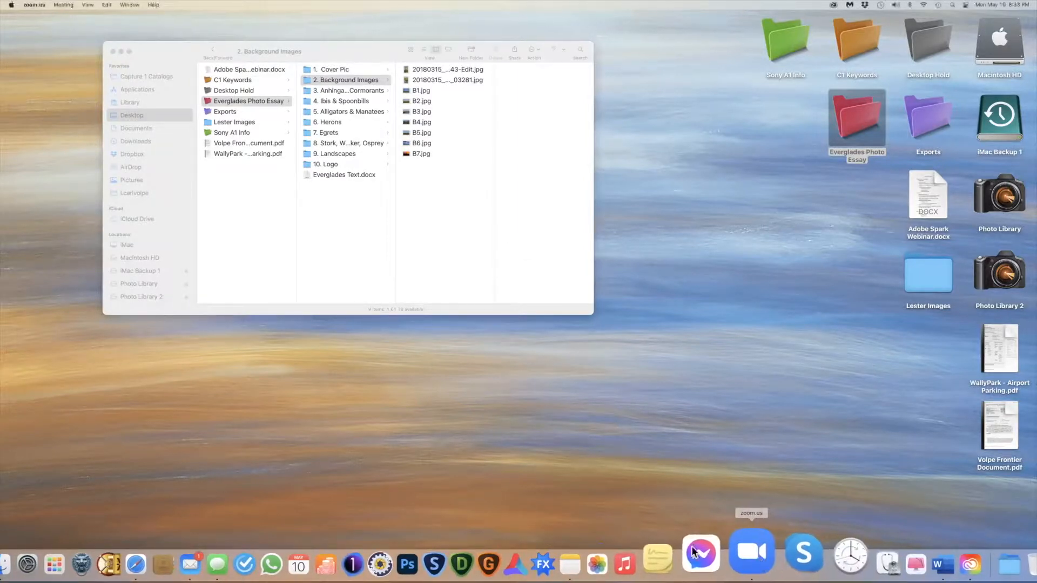
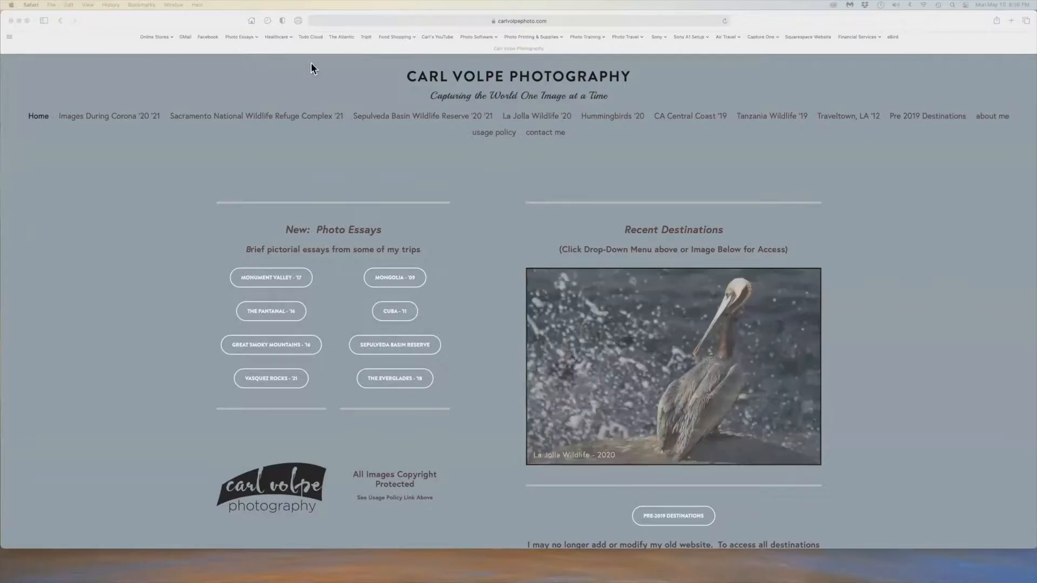
Step: Open the bookmarked Spark home page in Safari and go to the full collection of Spark tutorials
{"action": "left_click", "coordinate": [241, 37]}
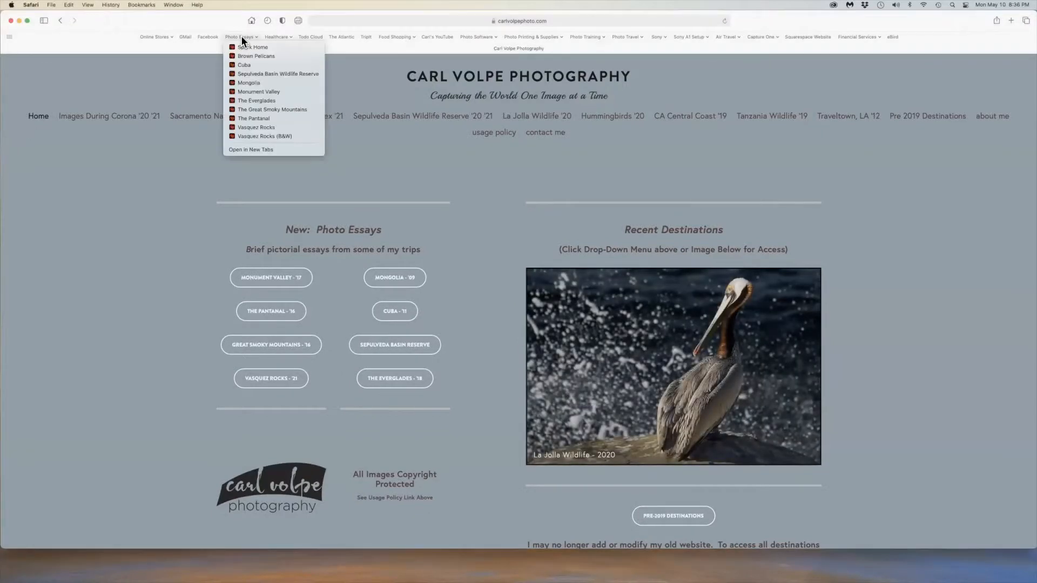
{"action": "left_click", "coordinate": [248, 47]}
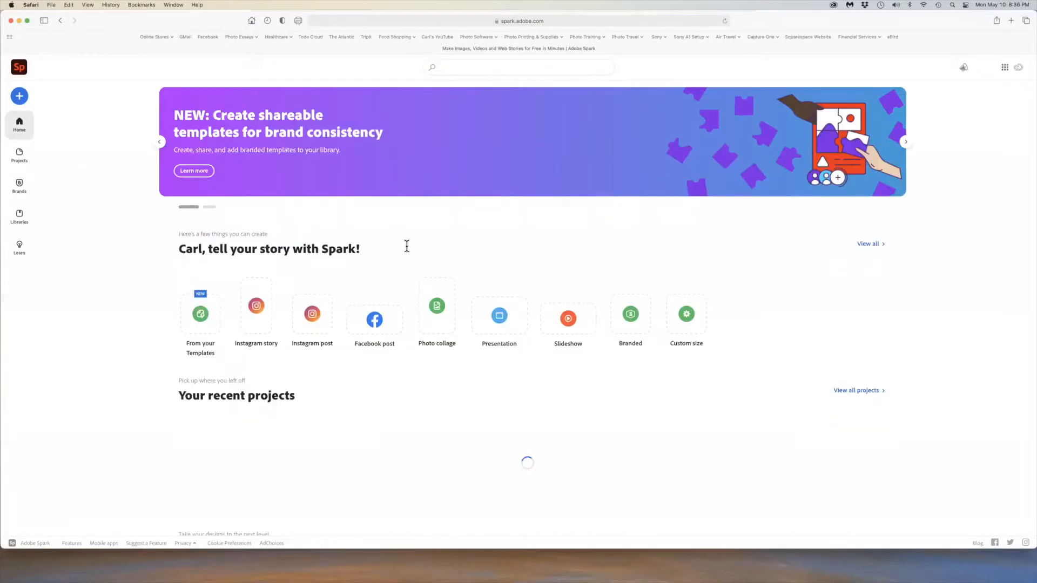
{"action": "scroll", "coordinate": [437, 302], "scroll_direction": "down", "scroll_amount": 5}
{"action": "scroll", "coordinate": [441, 305], "scroll_direction": "down", "scroll_amount": 2}
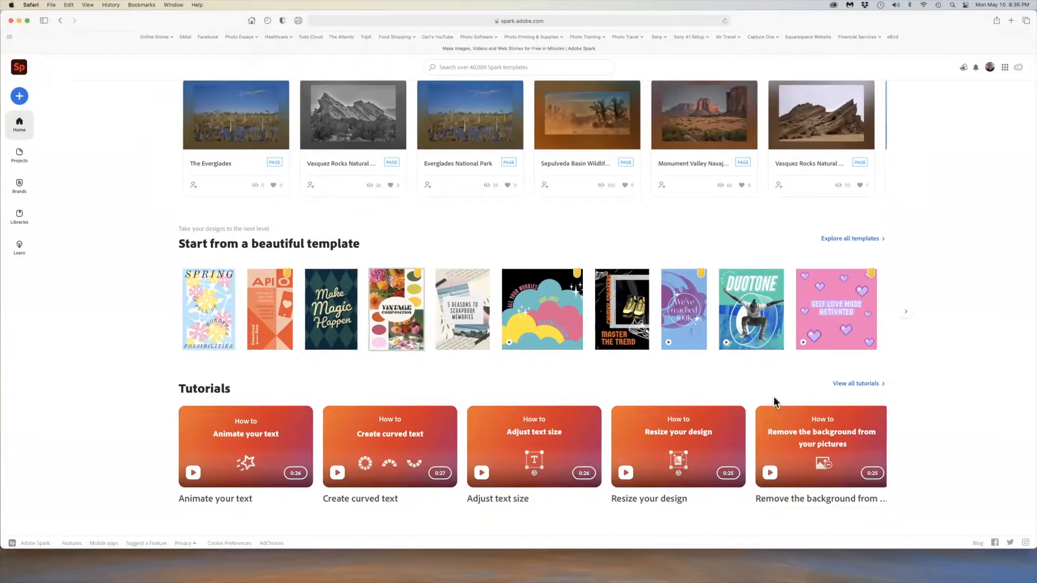
{"action": "left_click", "coordinate": [852, 384]}
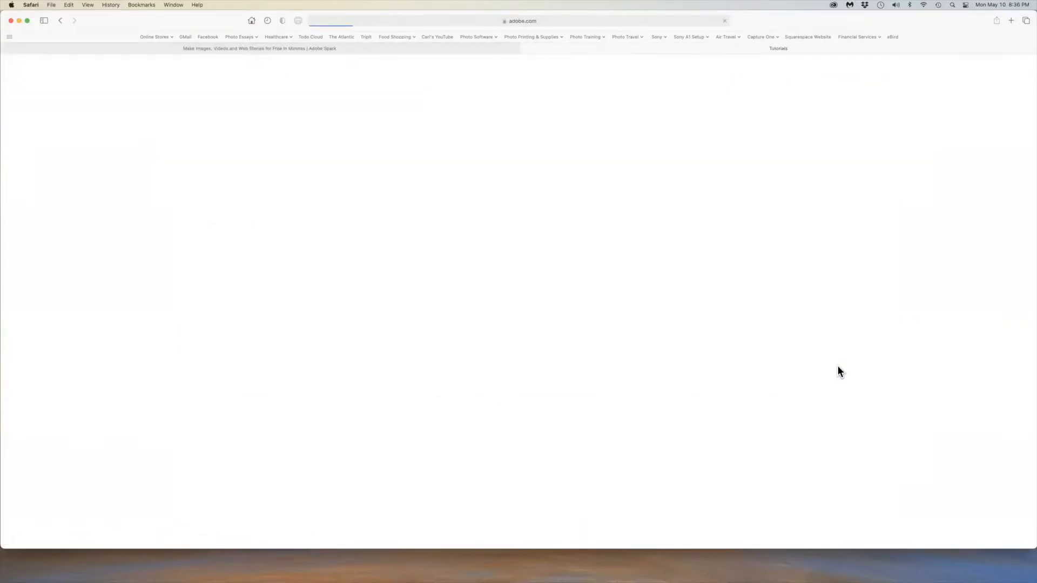
Step: Review the Spark tutorials collection from Getting Started to the Grow Your Business section, and close the tutorials tab
{"action": "scroll", "coordinate": [837, 369], "scroll_direction": "down", "scroll_amount": 15}
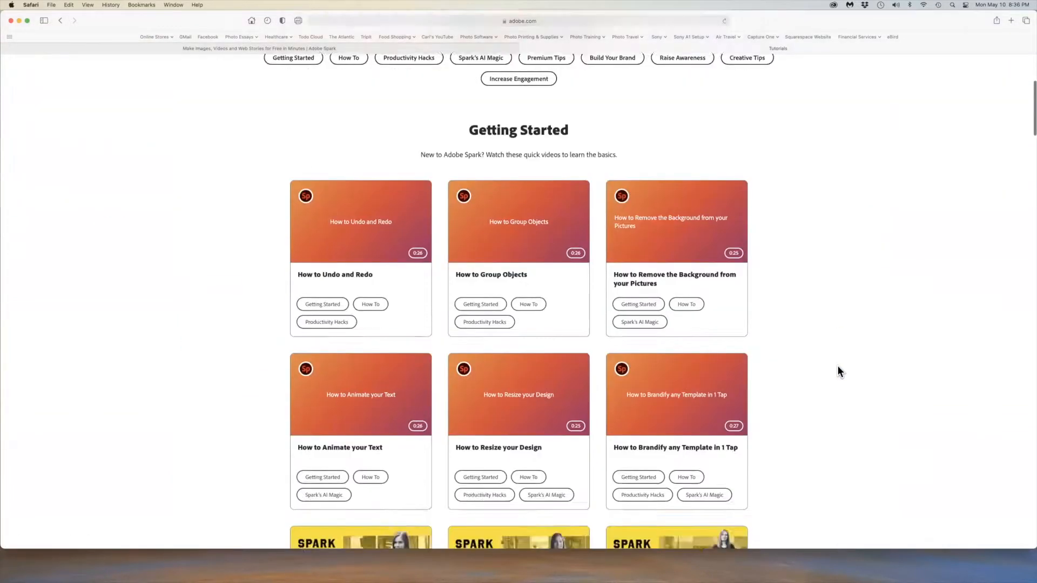
{"action": "scroll", "coordinate": [838, 369], "scroll_direction": "down", "scroll_amount": 10}
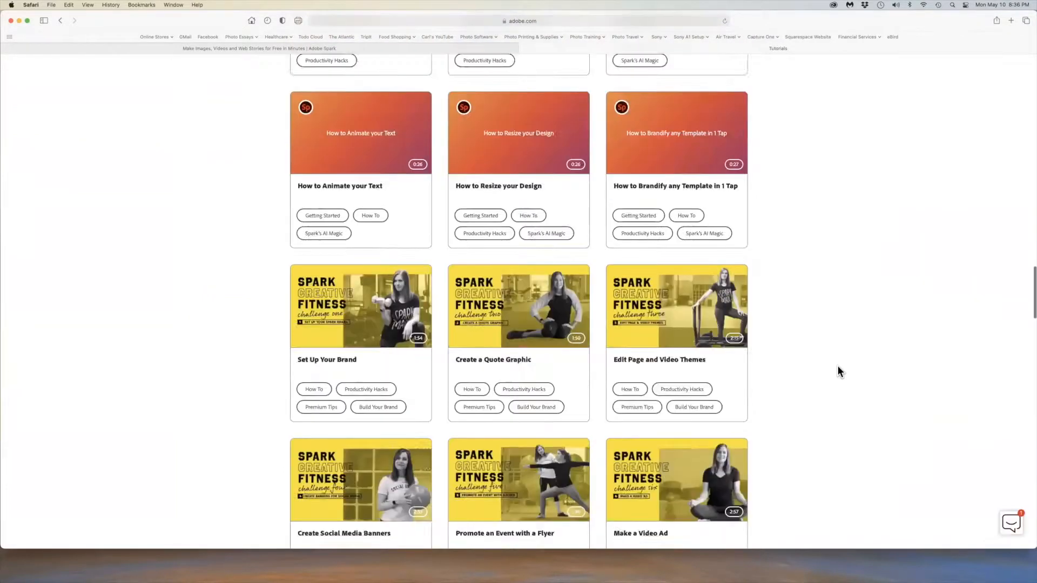
{"action": "scroll", "coordinate": [837, 371], "scroll_direction": "down", "scroll_amount": 5}
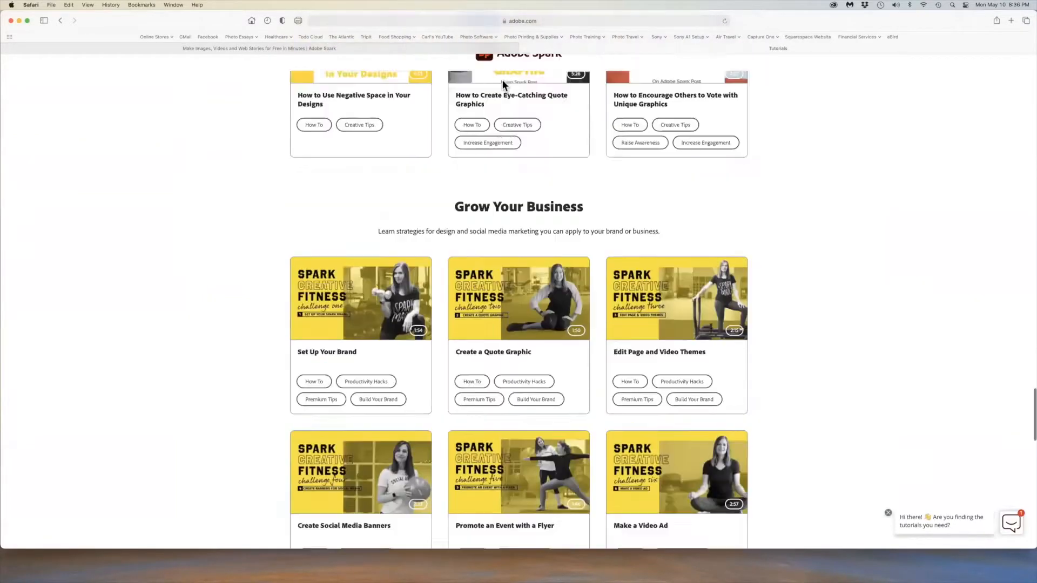
{"action": "scroll", "coordinate": [530, 65], "scroll_direction": "up", "scroll_amount": 8}
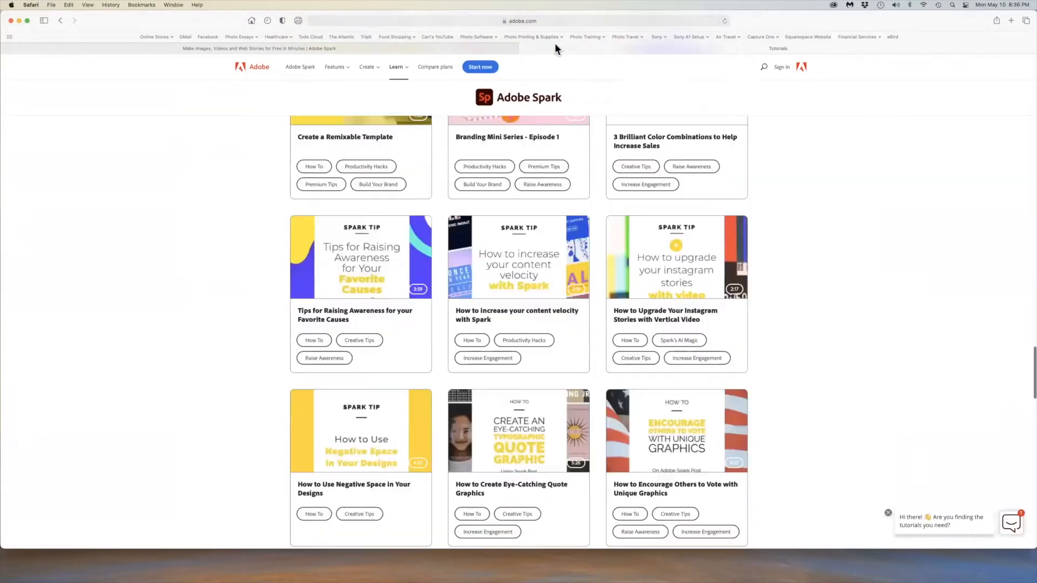
{"action": "left_click", "coordinate": [523, 47]}
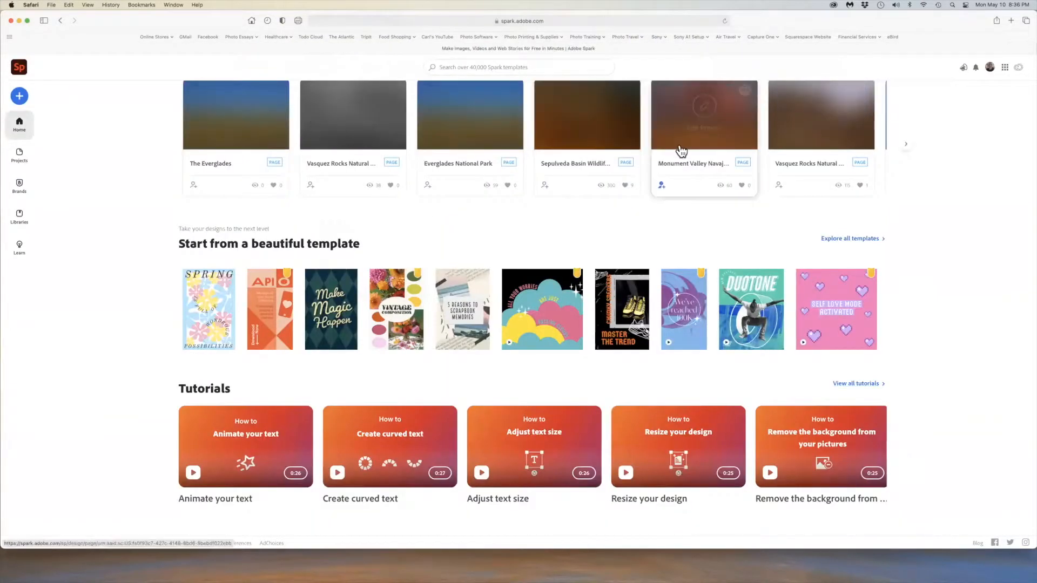
Step: Open The Everglades project for editing and copy its shareable link from the Publish and share link options
{"action": "scroll", "coordinate": [681, 151], "scroll_direction": "up", "scroll_amount": 5}
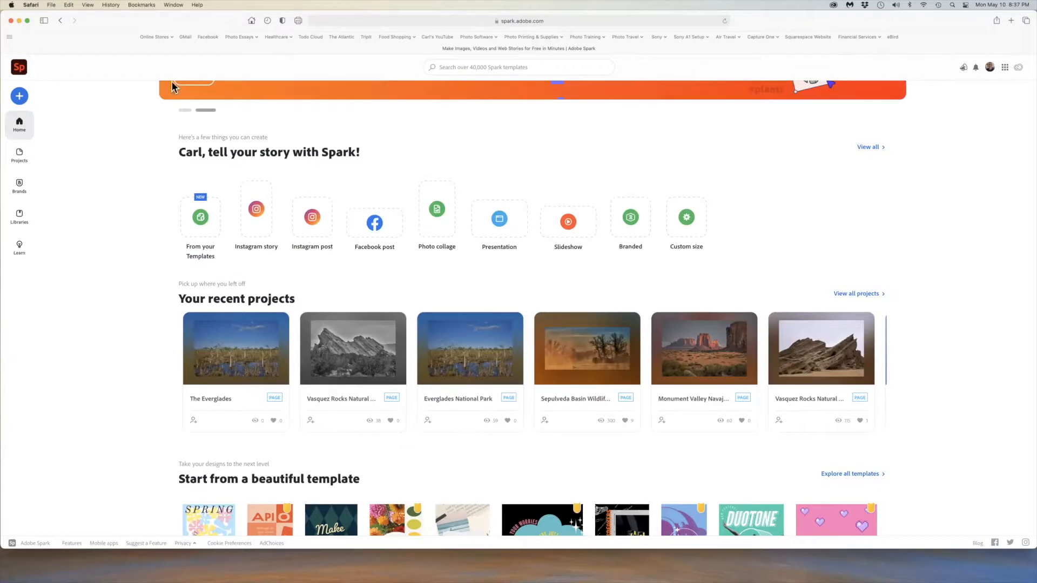
{"action": "left_click", "coordinate": [270, 356]}
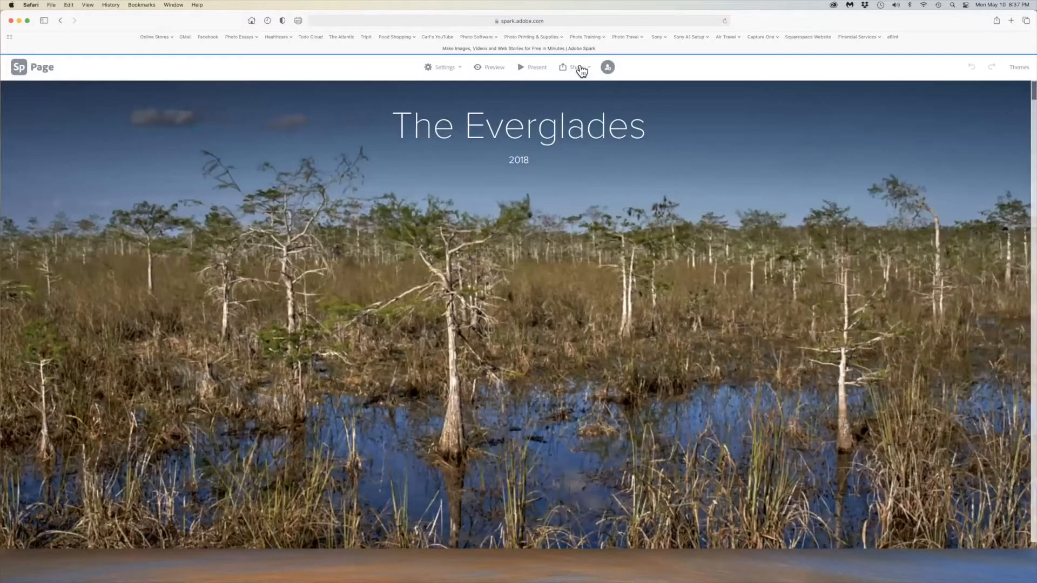
{"action": "left_click", "coordinate": [577, 67]}
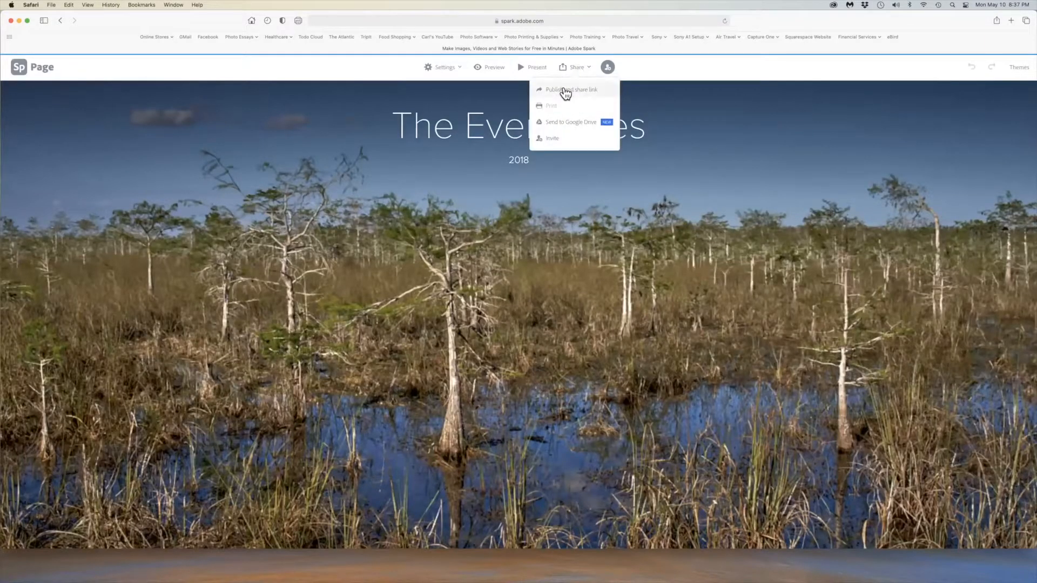
{"action": "left_click", "coordinate": [566, 90]}
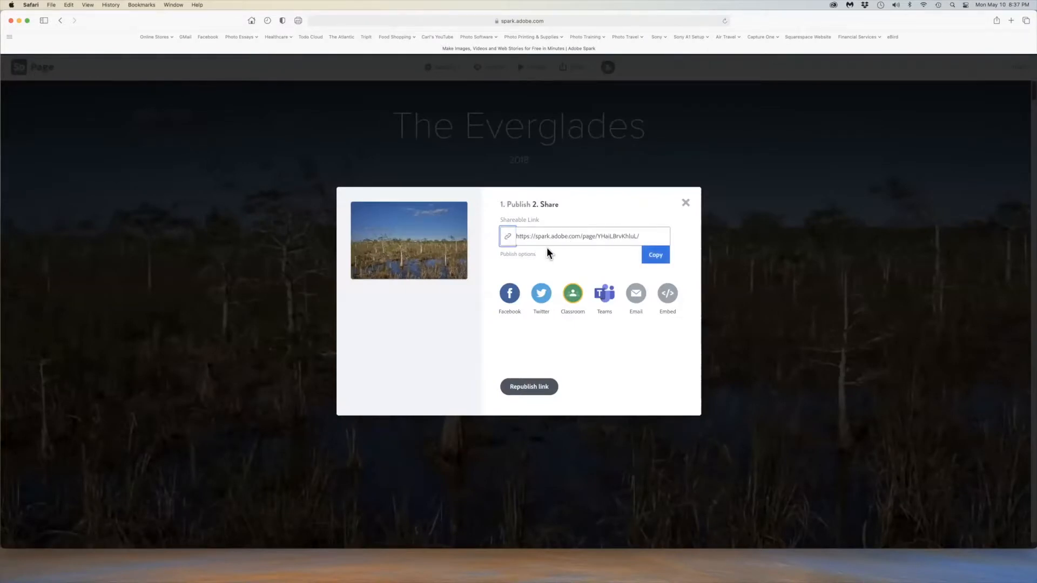
{"action": "left_click", "coordinate": [657, 256]}
Step: View the published Everglades page from its shareable link, close it, and return to the Spark home page
{"action": "left_click", "coordinate": [501, 236]}
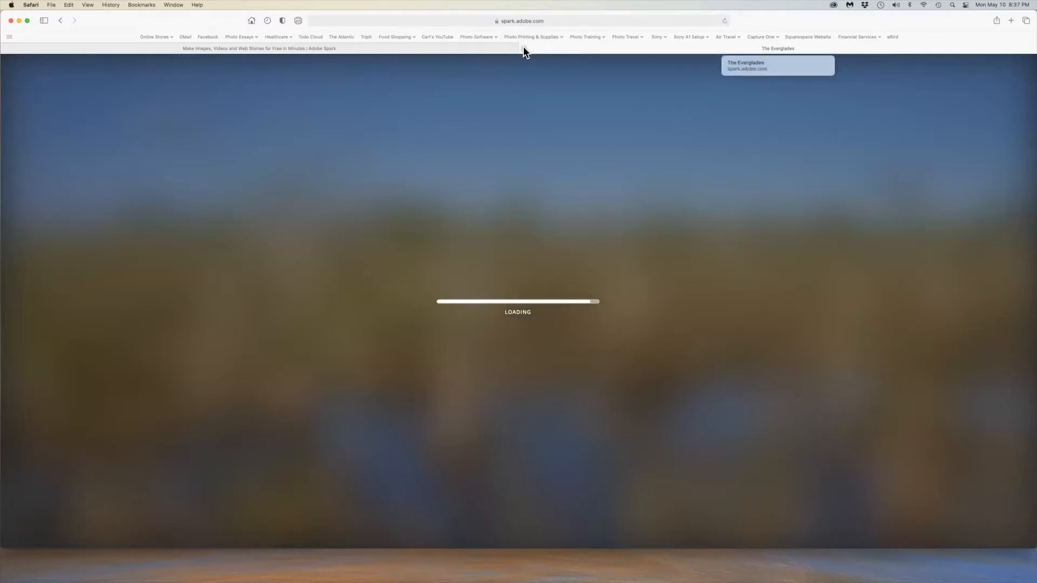
{"action": "left_click", "coordinate": [523, 48]}
{"action": "left_click", "coordinate": [685, 204]}
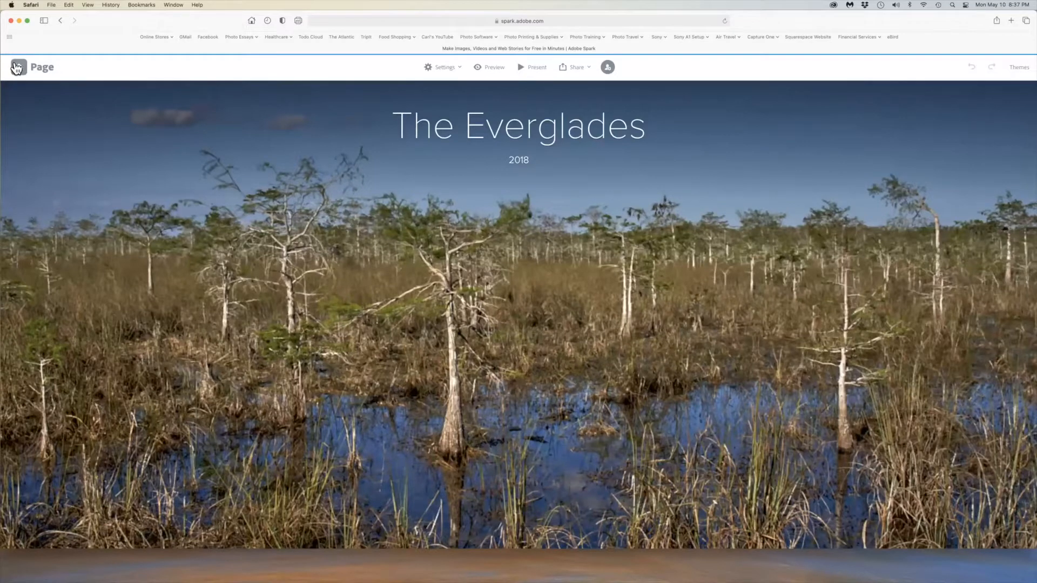
{"action": "left_click", "coordinate": [18, 68]}
Step: Examine the management options for The Everglades under Your recent projects, and close them without choosing any
{"action": "scroll", "coordinate": [525, 250], "scroll_direction": "down", "scroll_amount": 3}
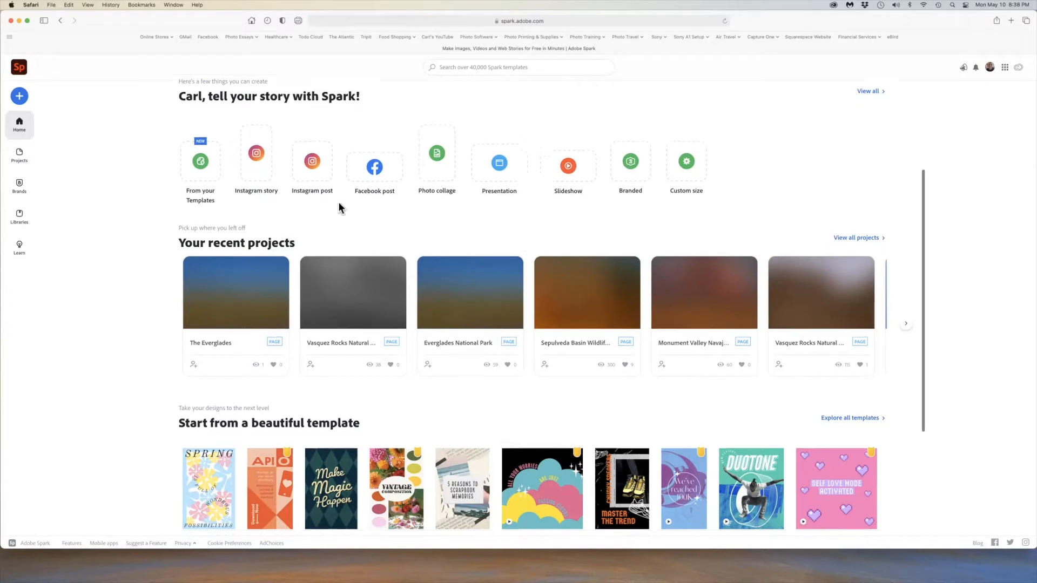
{"action": "scroll", "coordinate": [459, 303], "scroll_direction": "down", "scroll_amount": 1}
{"action": "mouse_move", "coordinate": [269, 297]}
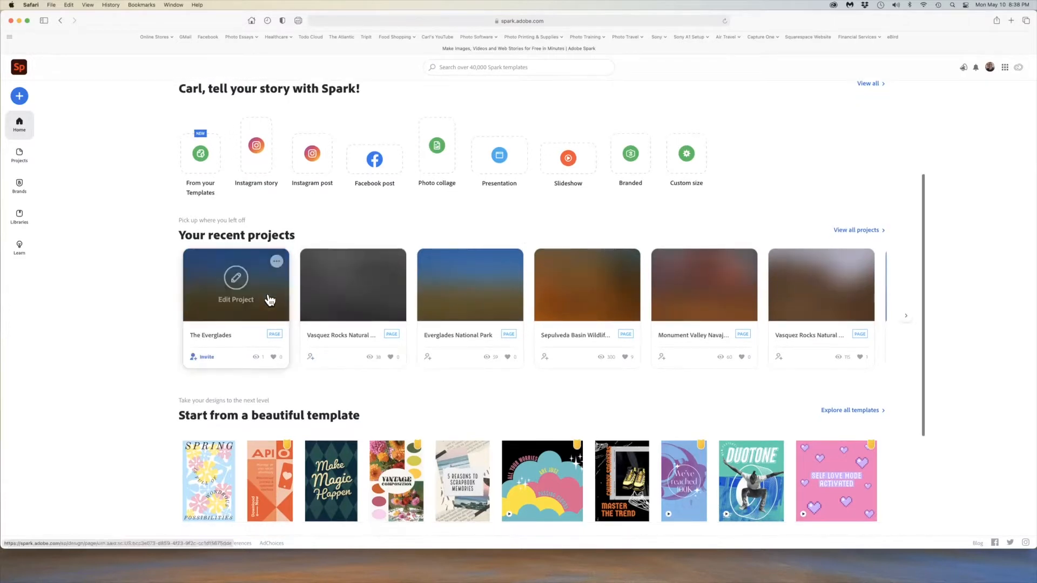
{"action": "left_click", "coordinate": [277, 262]}
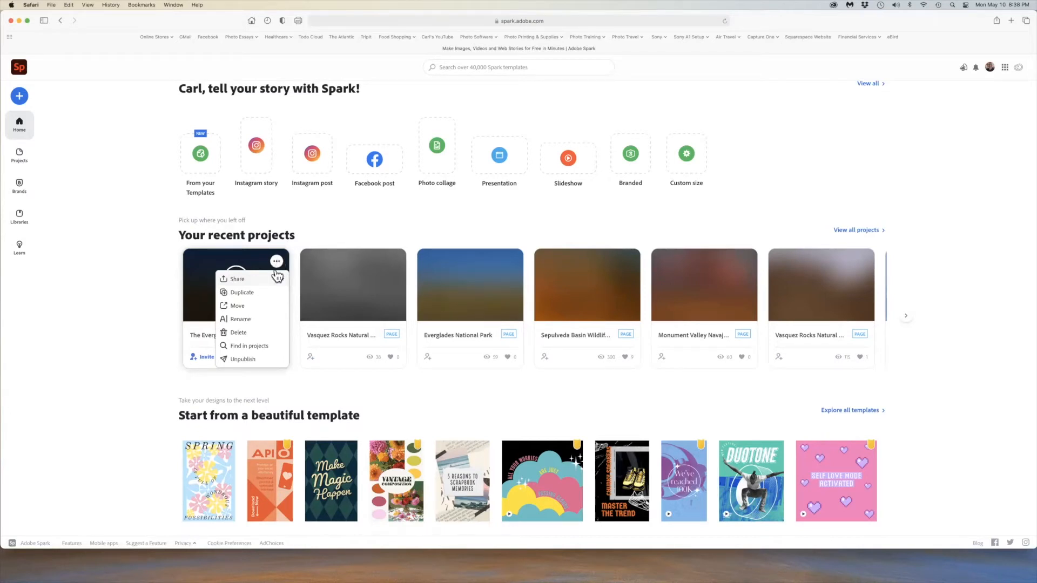
{"action": "mouse_move", "coordinate": [279, 281]}
{"action": "left_click", "coordinate": [270, 262]}
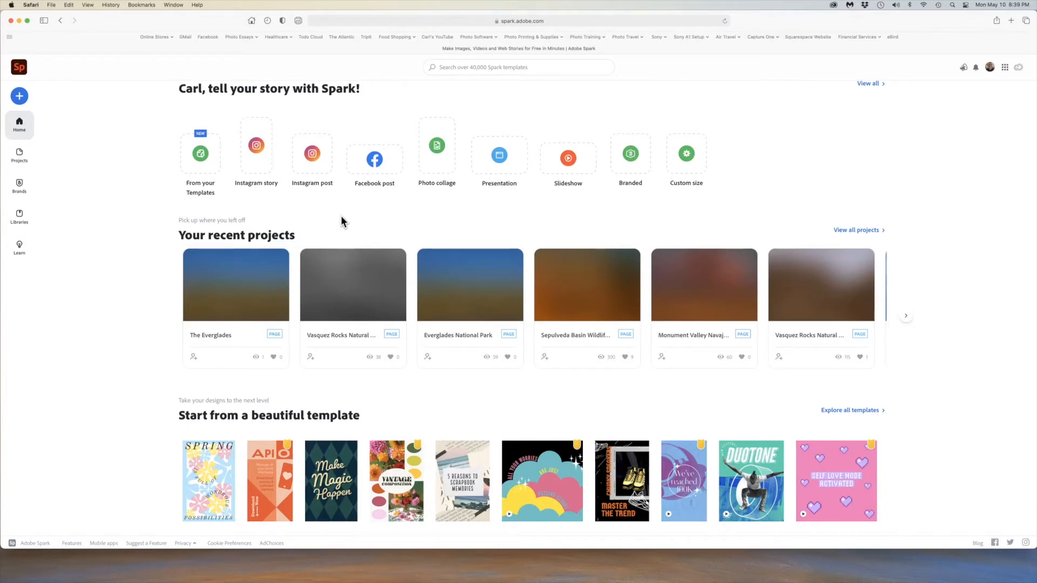
Step: Open the bookmarked Mongolia photo essay and review its introduction and the start of the Gobi Desert section, returning to the cover
{"action": "left_click", "coordinate": [241, 37]}
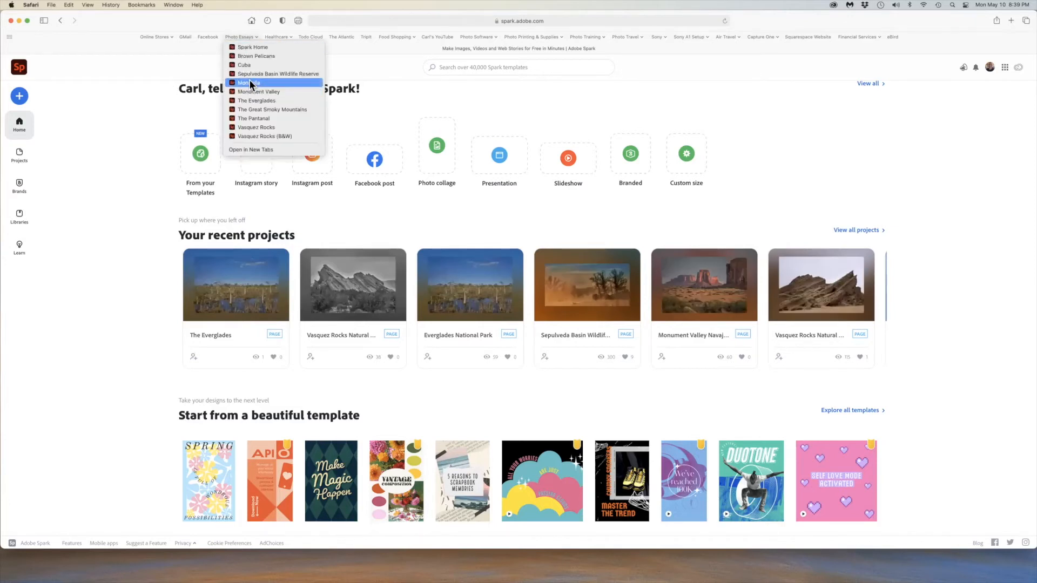
{"action": "left_click", "coordinate": [249, 82]}
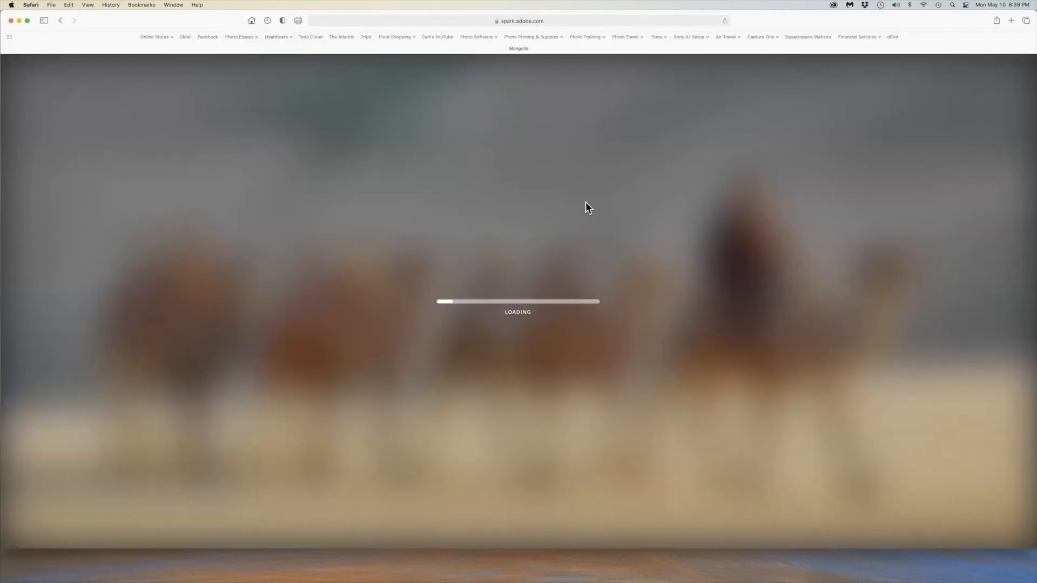
{"action": "scroll", "coordinate": [608, 212], "scroll_direction": "down", "scroll_amount": 10}
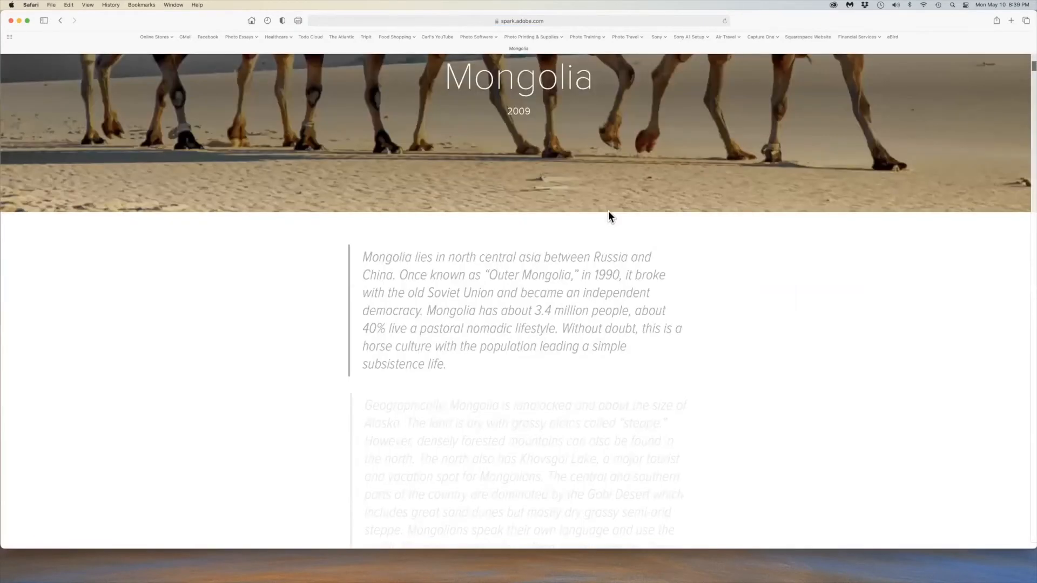
{"action": "scroll", "coordinate": [659, 205], "scroll_direction": "up", "scroll_amount": 5}
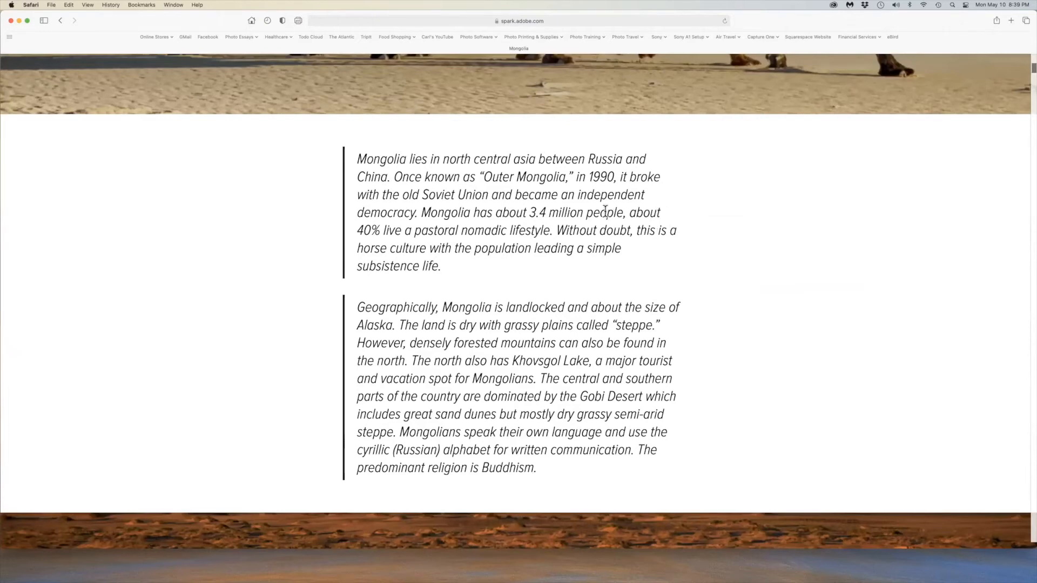
{"action": "scroll", "coordinate": [605, 211], "scroll_direction": "down", "scroll_amount": 4}
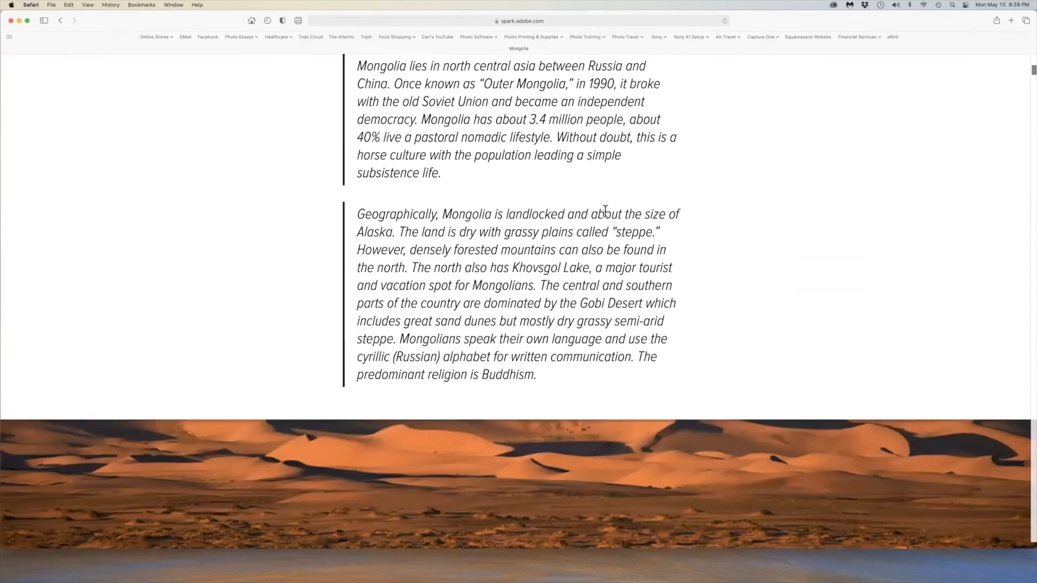
{"action": "scroll", "coordinate": [605, 211], "scroll_direction": "down", "scroll_amount": 4}
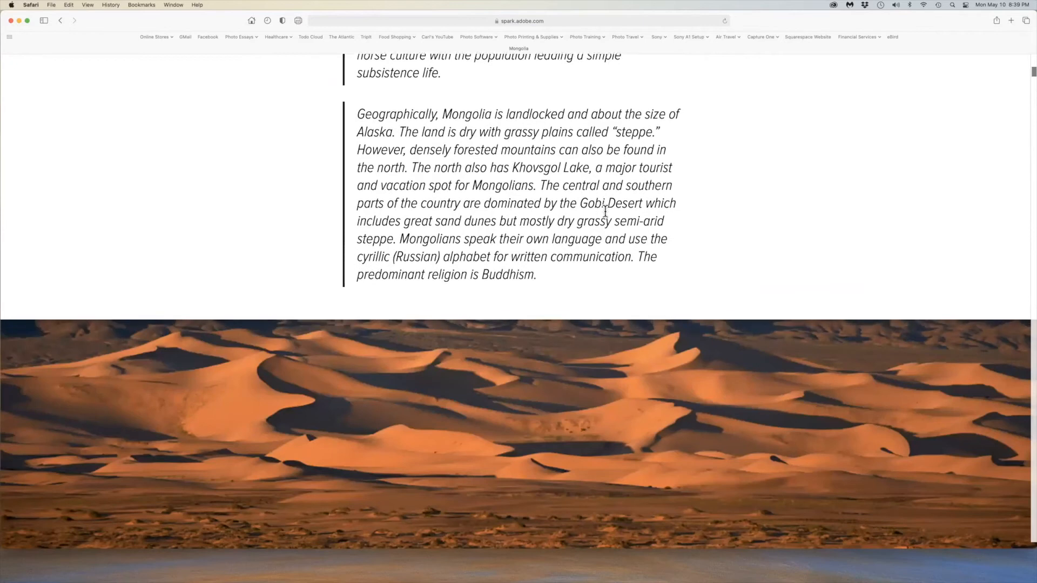
{"action": "scroll", "coordinate": [605, 210], "scroll_direction": "down", "scroll_amount": 5}
{"action": "scroll", "coordinate": [605, 210], "scroll_direction": "down", "scroll_amount": 10}
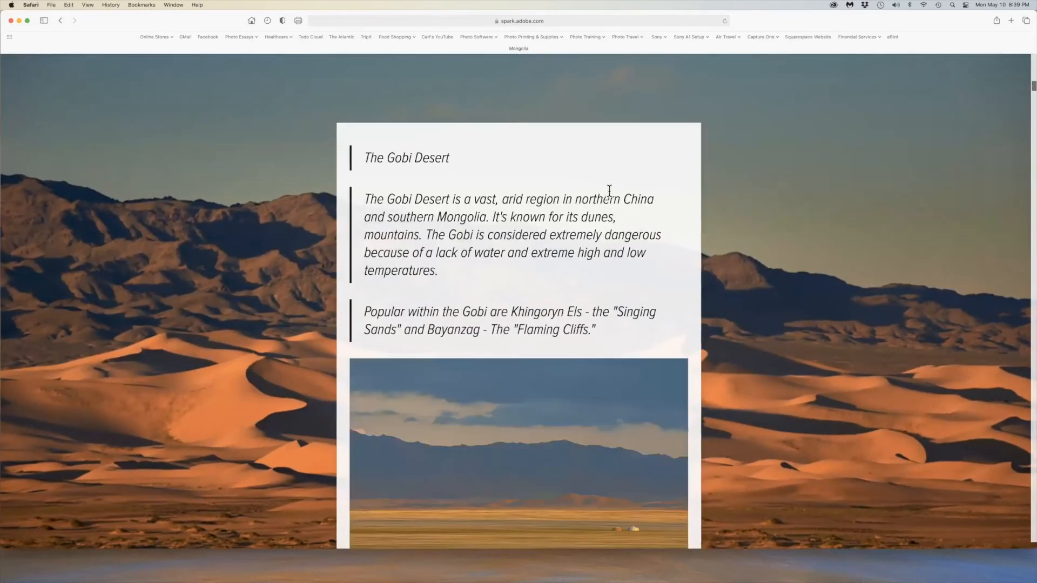
{"action": "scroll", "coordinate": [610, 192], "scroll_direction": "up", "scroll_amount": 4}
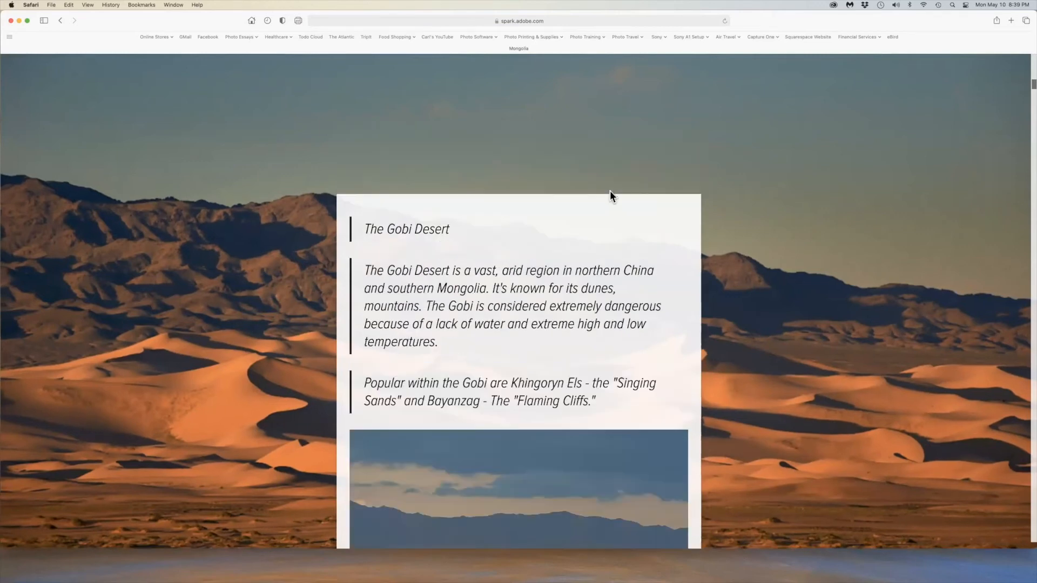
{"action": "scroll", "coordinate": [610, 191], "scroll_direction": "up", "scroll_amount": 15}
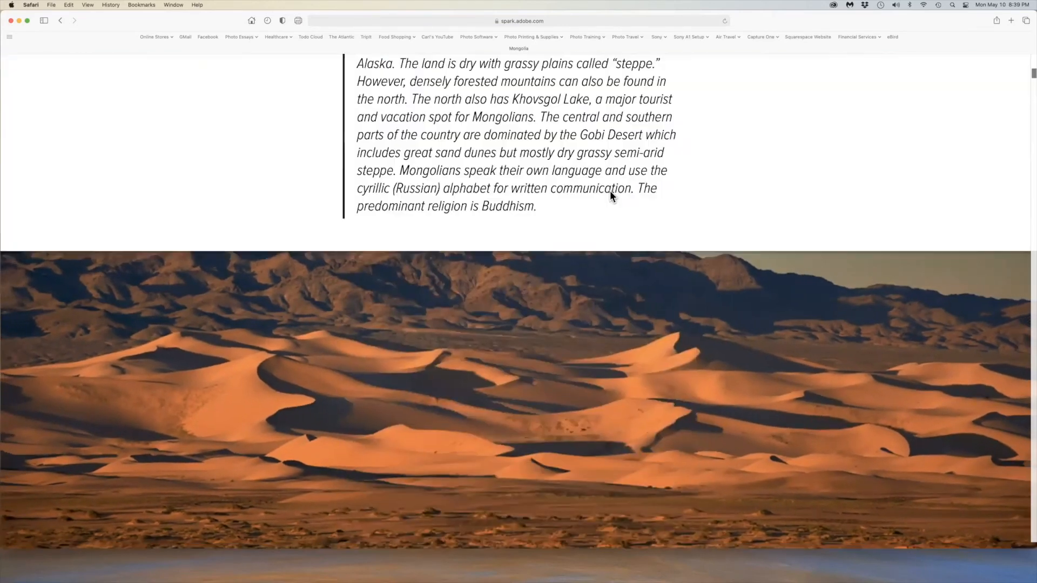
{"action": "scroll", "coordinate": [610, 191], "scroll_direction": "down", "scroll_amount": 6}
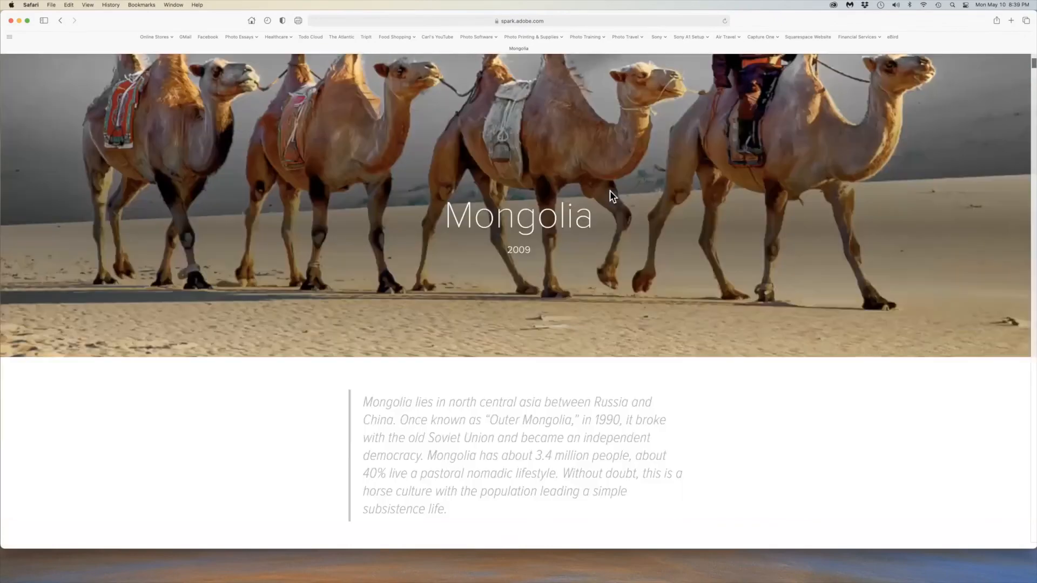
{"action": "scroll", "coordinate": [611, 190], "scroll_direction": "up", "scroll_amount": 5}
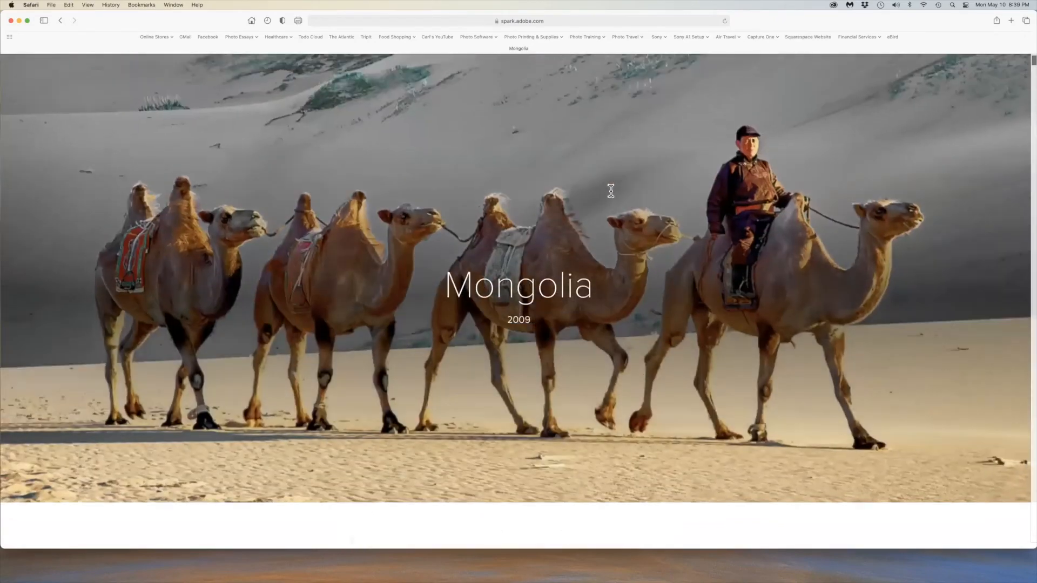
Step: Review the Mongolia essay's Gobi Desert photos down to the Khongoryn Els "Singing Sands" text, and go back to the cover
{"action": "scroll", "coordinate": [611, 190], "scroll_direction": "down", "scroll_amount": 6}
{"action": "scroll", "coordinate": [611, 191], "scroll_direction": "down", "scroll_amount": 8}
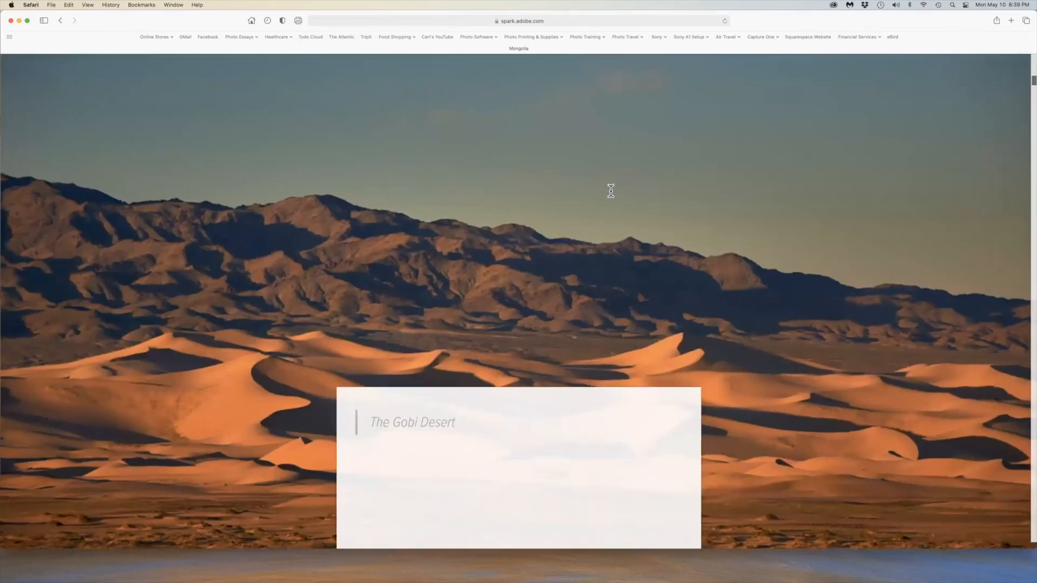
{"action": "scroll", "coordinate": [611, 191], "scroll_direction": "down", "scroll_amount": 10}
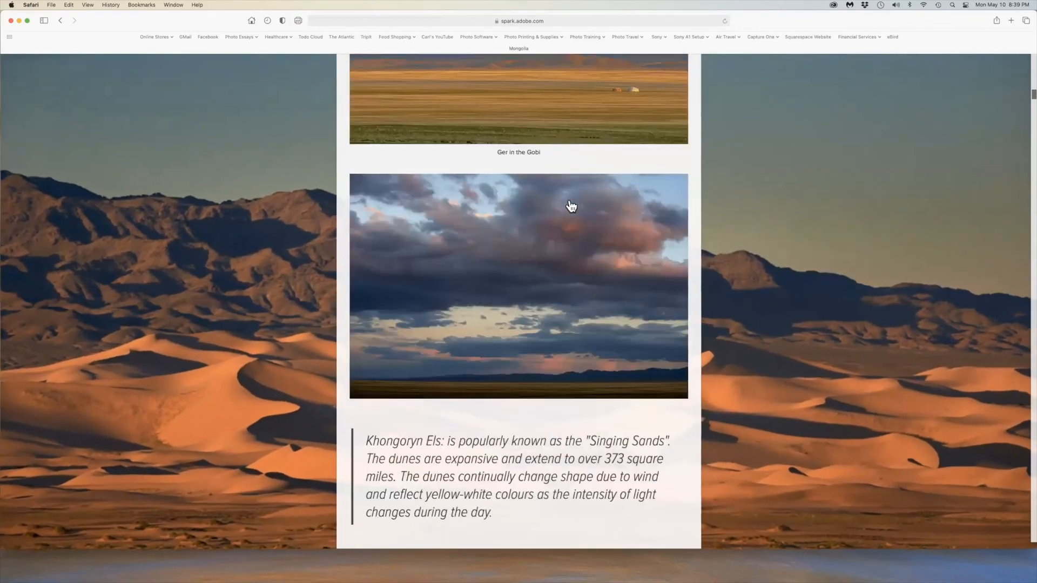
{"action": "scroll", "coordinate": [569, 199], "scroll_direction": "down", "scroll_amount": 5}
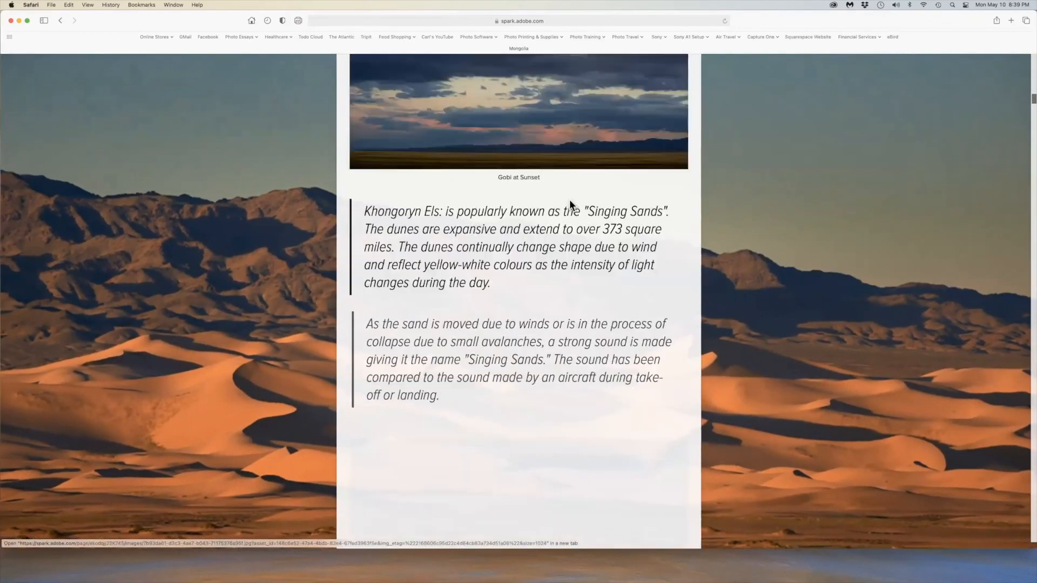
{"action": "scroll", "coordinate": [569, 199], "scroll_direction": "up", "scroll_amount": 10}
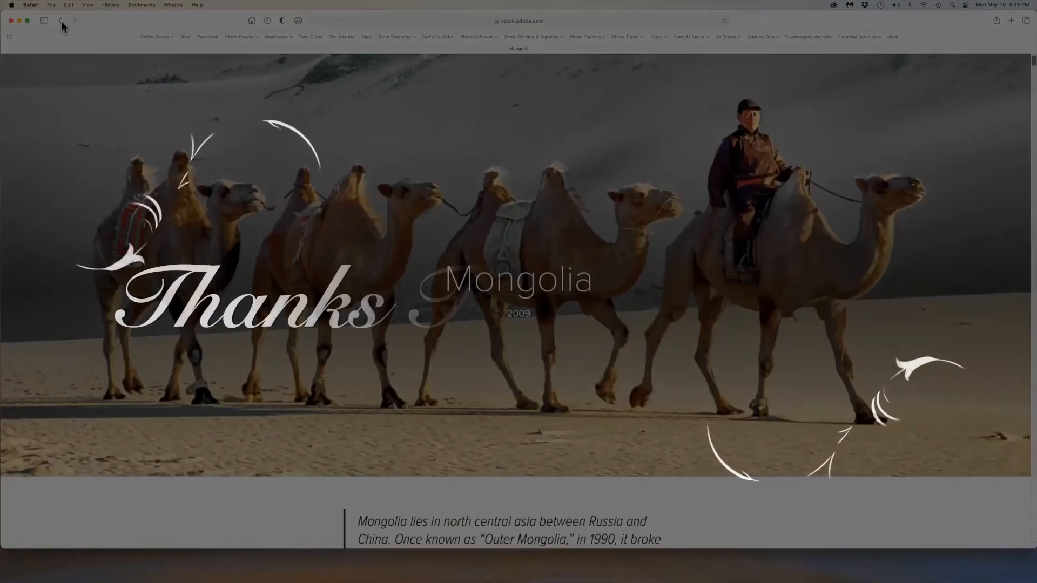